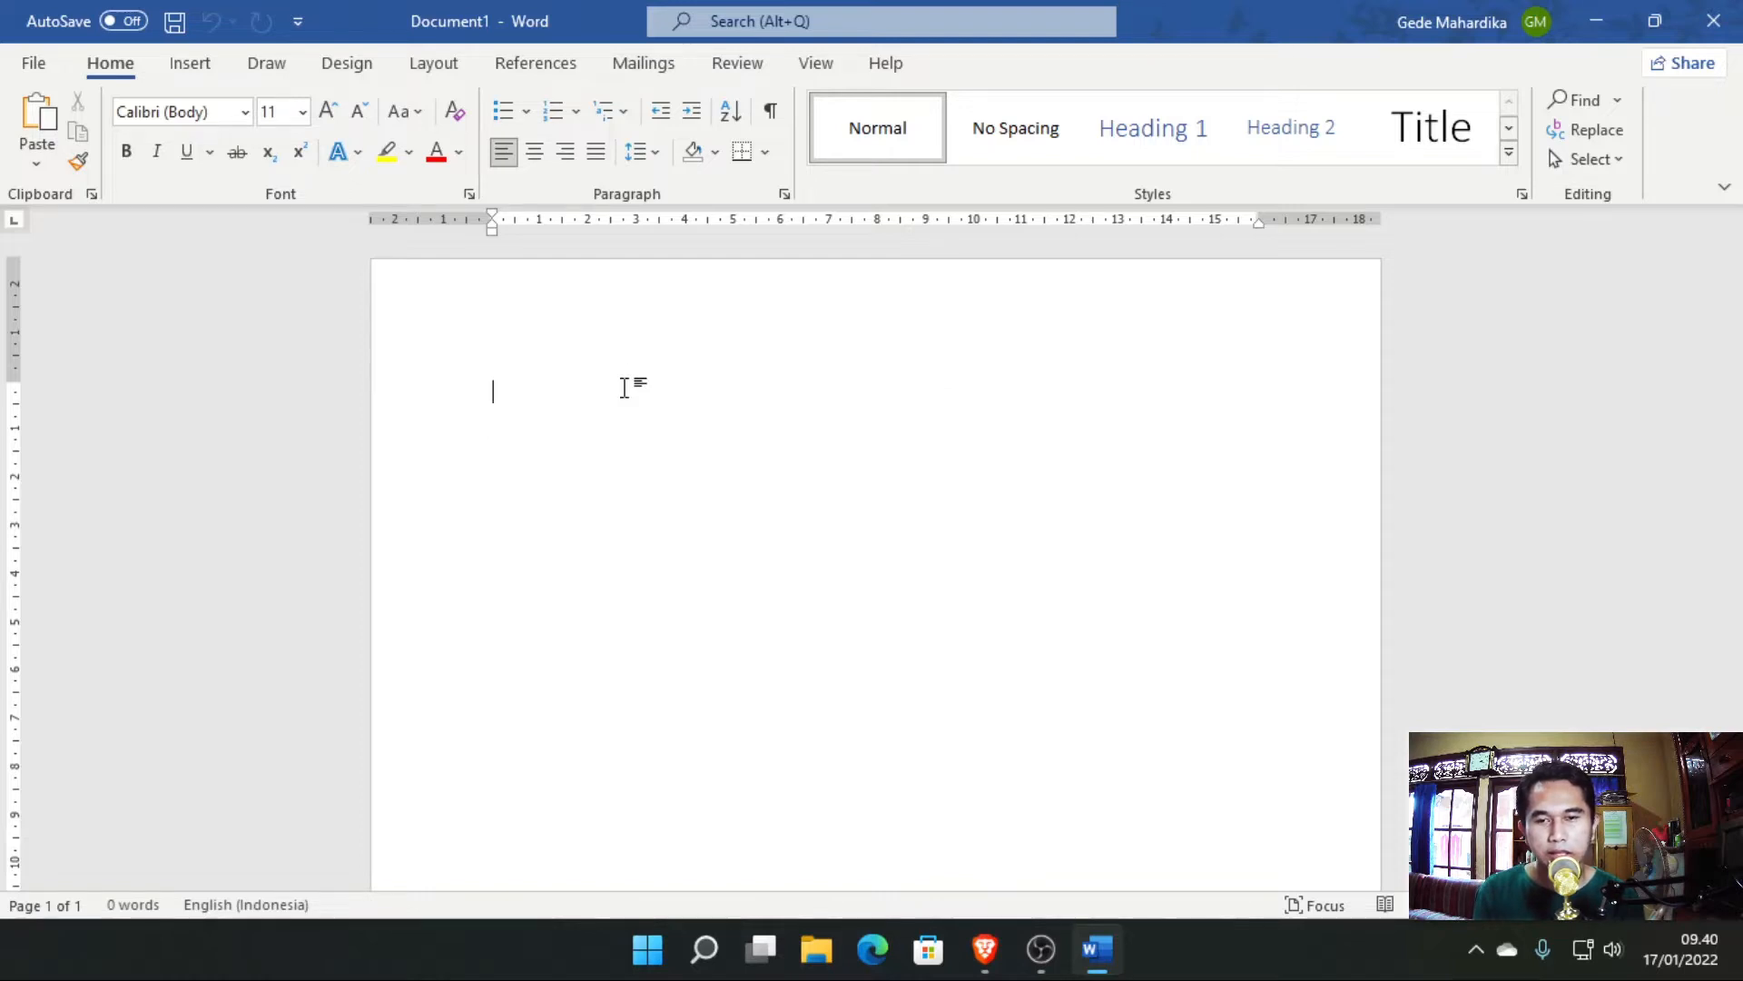
Insert four page breaks in the blank document to make five pages.
key(ctrl+Return)
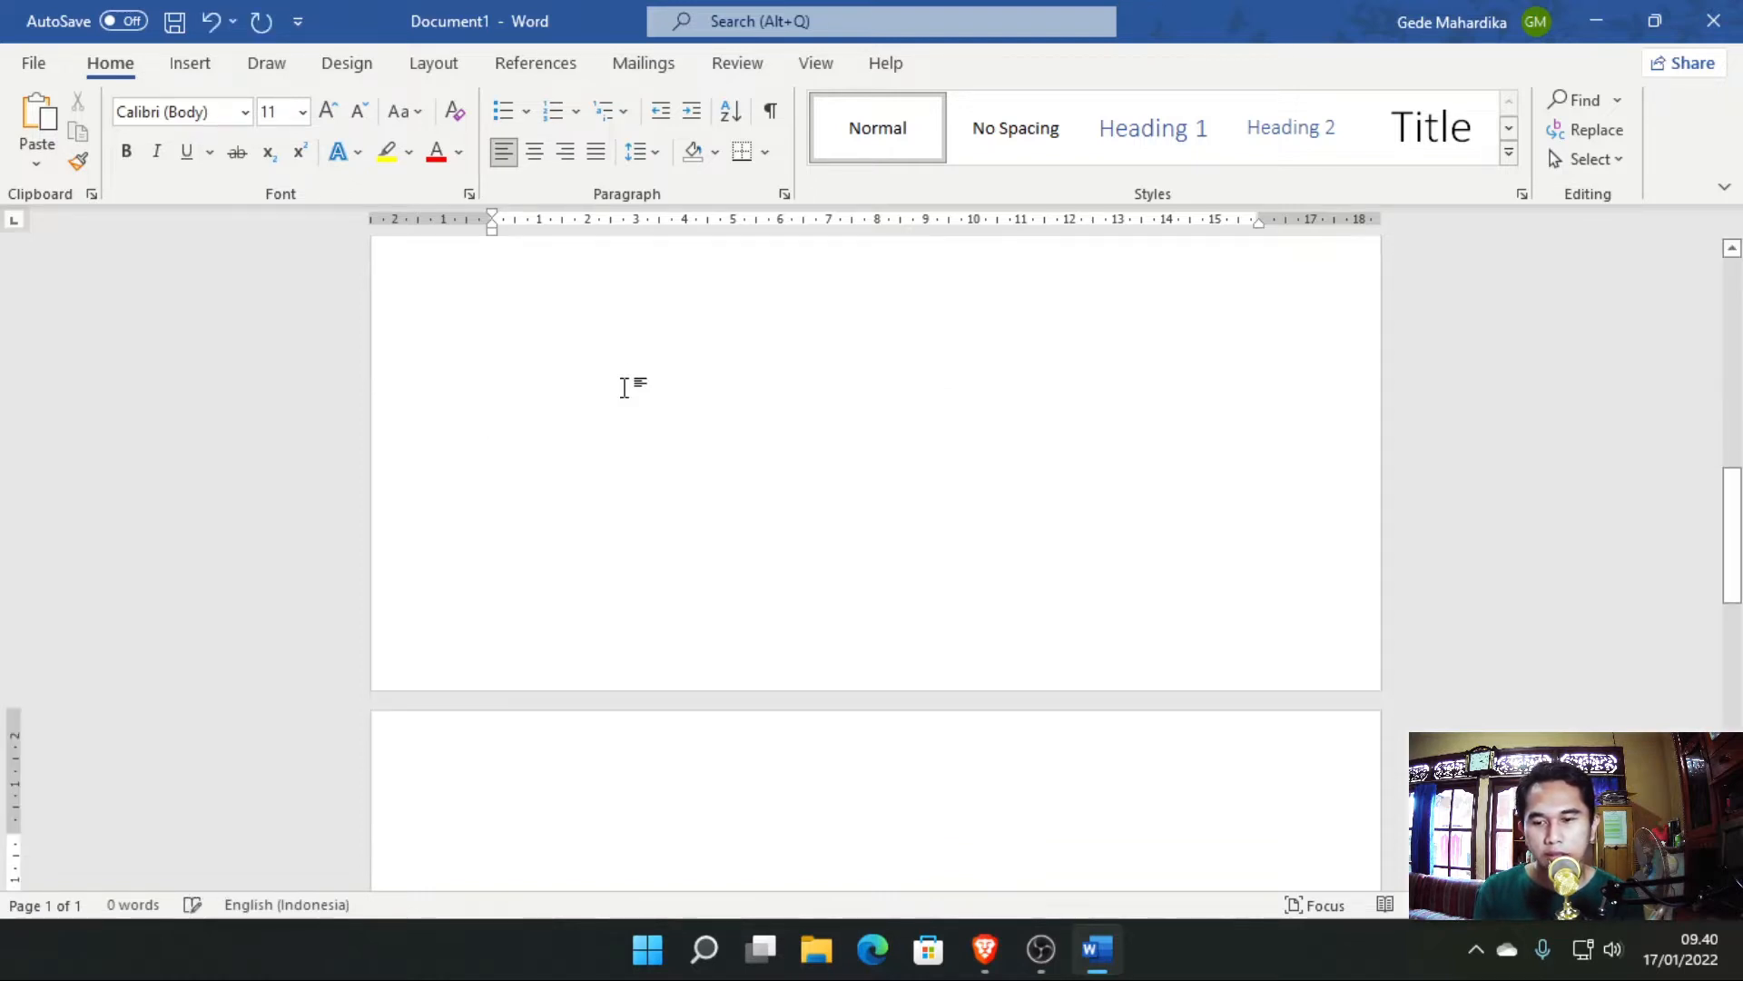
key(ctrl+Return)
key(ctrl+Return)
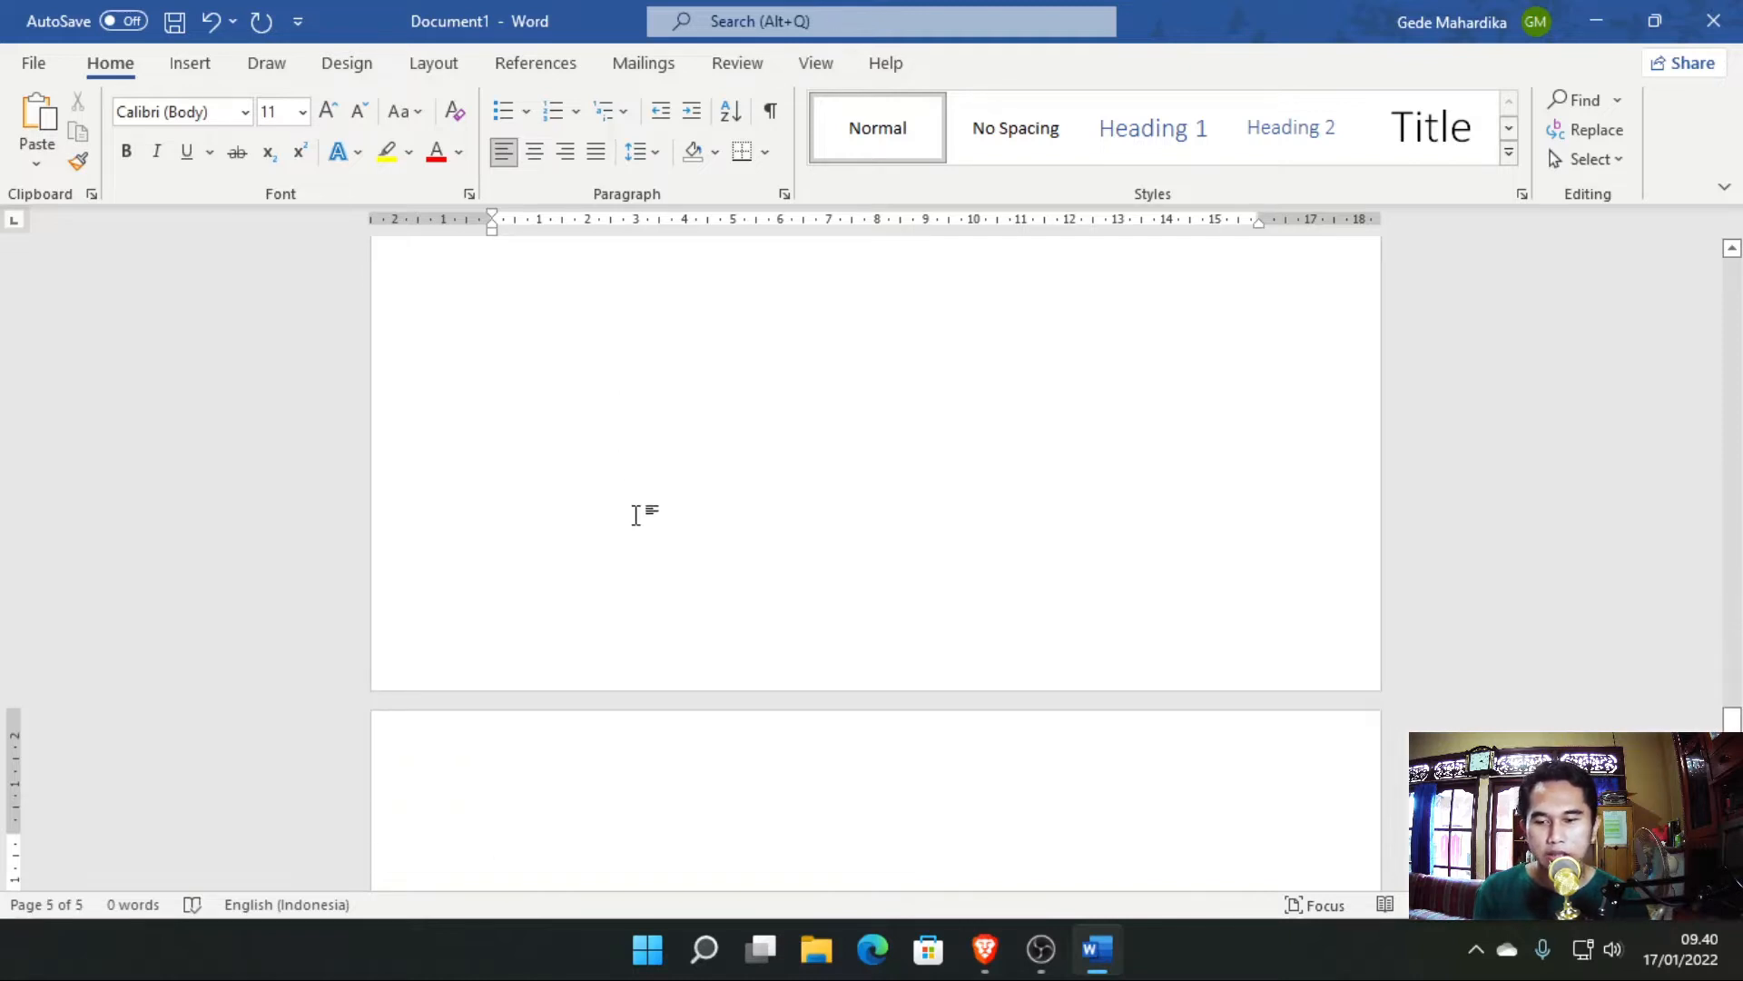
key(ctrl+Return)
Enter the heading HALAMAN 1 in capitals at the start of the first page and centre it.
scroll(643, 557, up, 15)
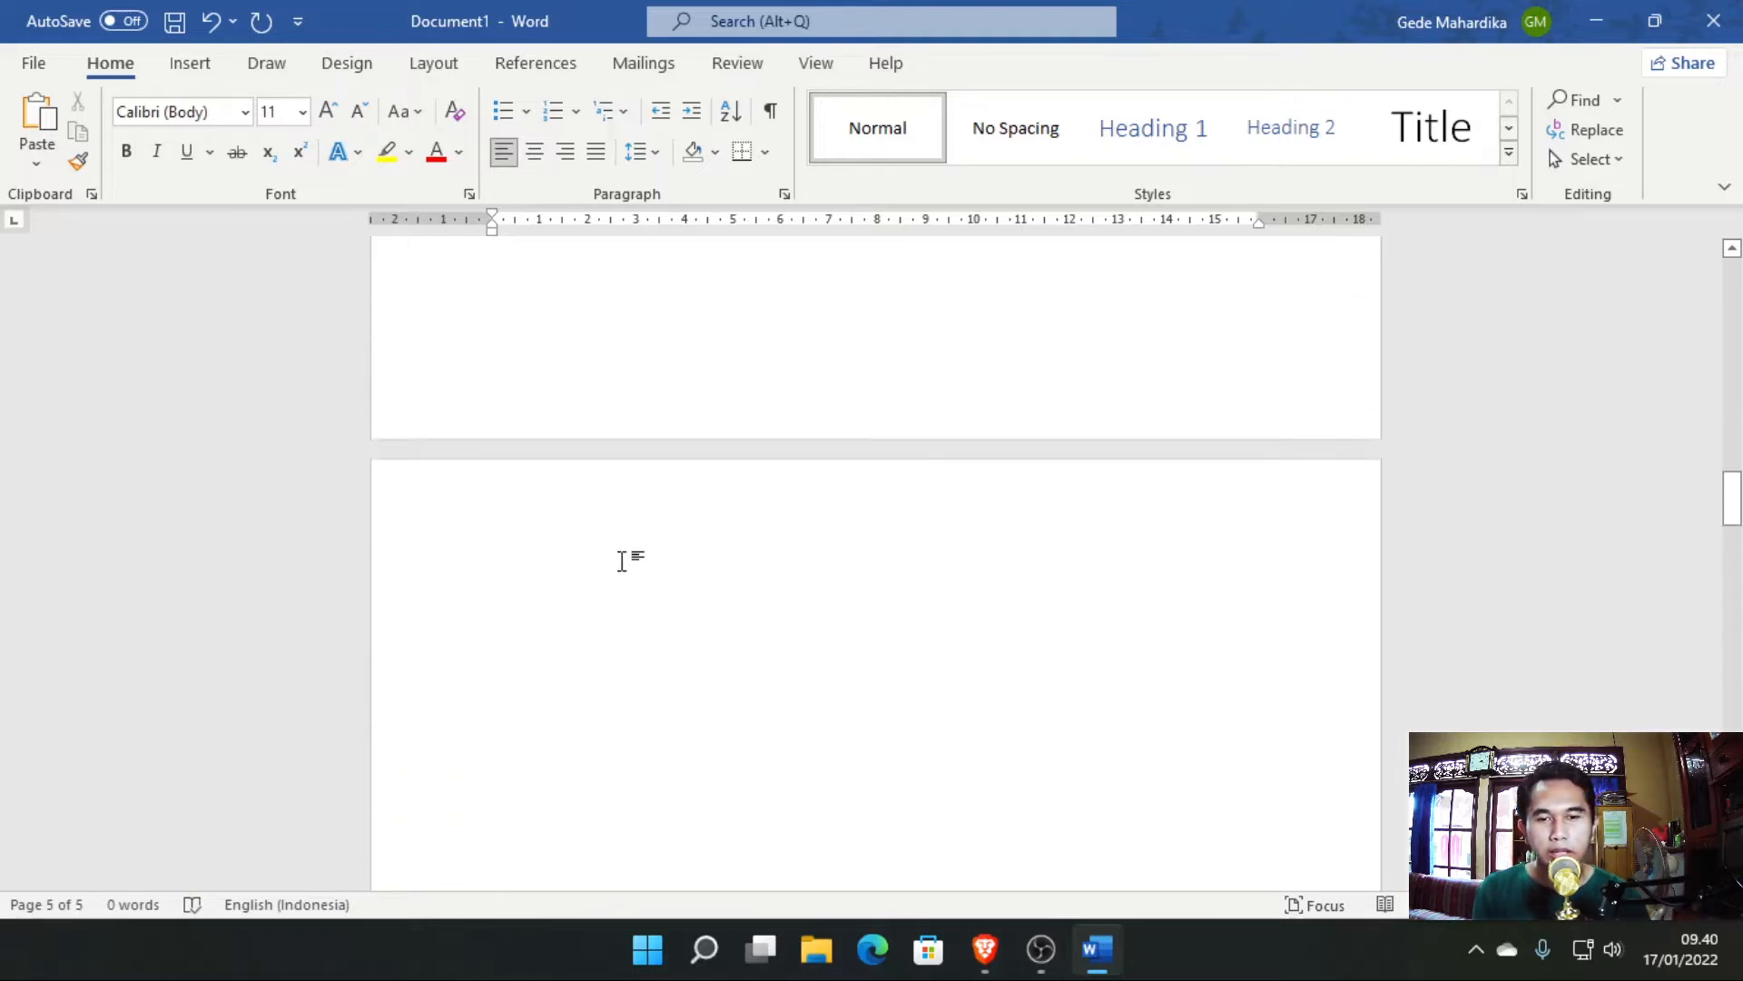
scroll(622, 560, up, 9)
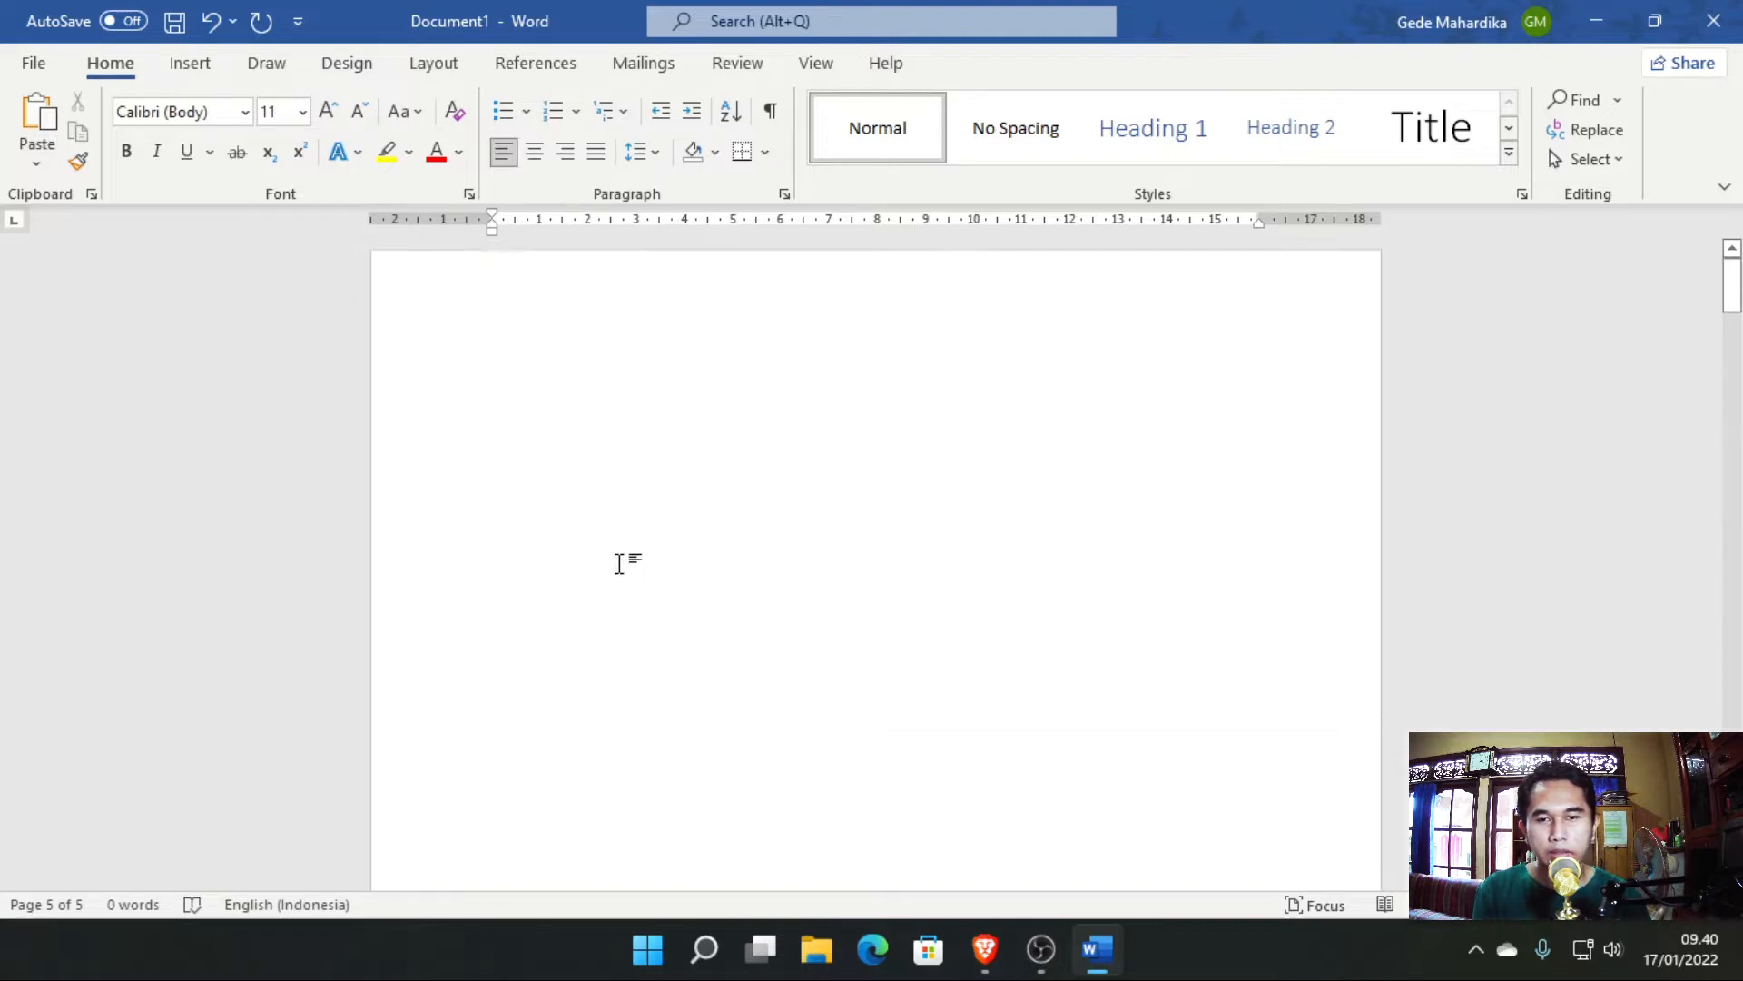
click(548, 417)
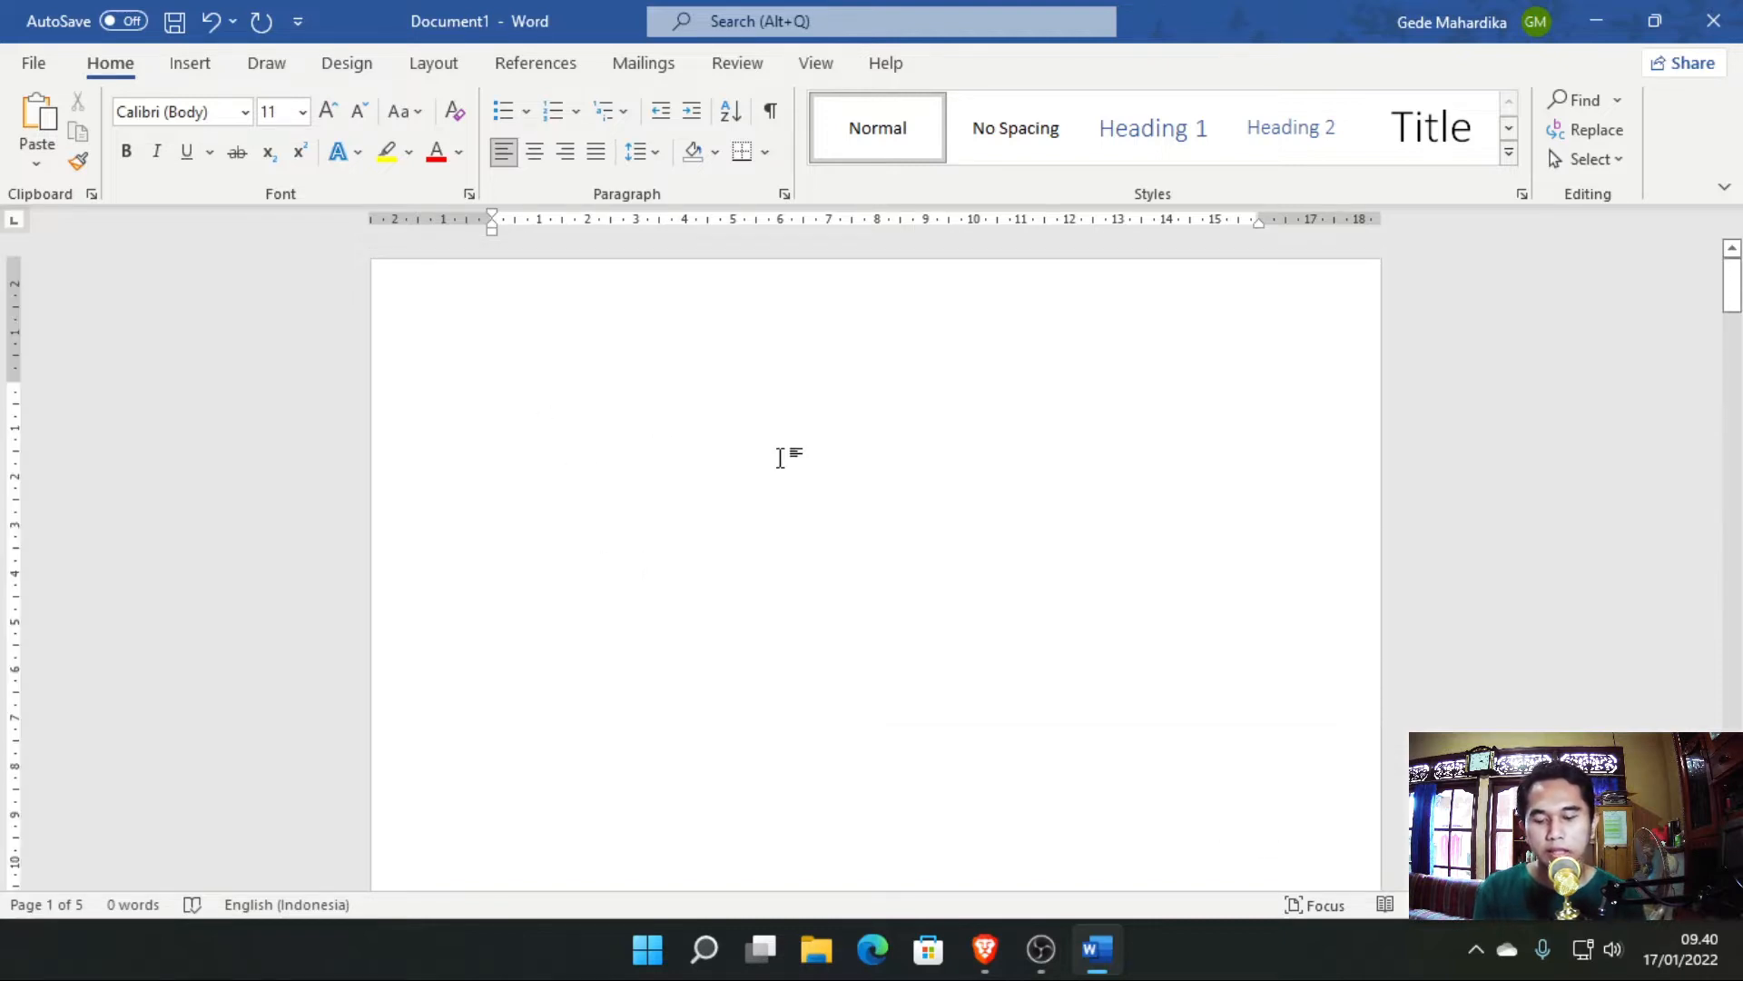
key(Caps_Lock)
text(HALAMAN 1)
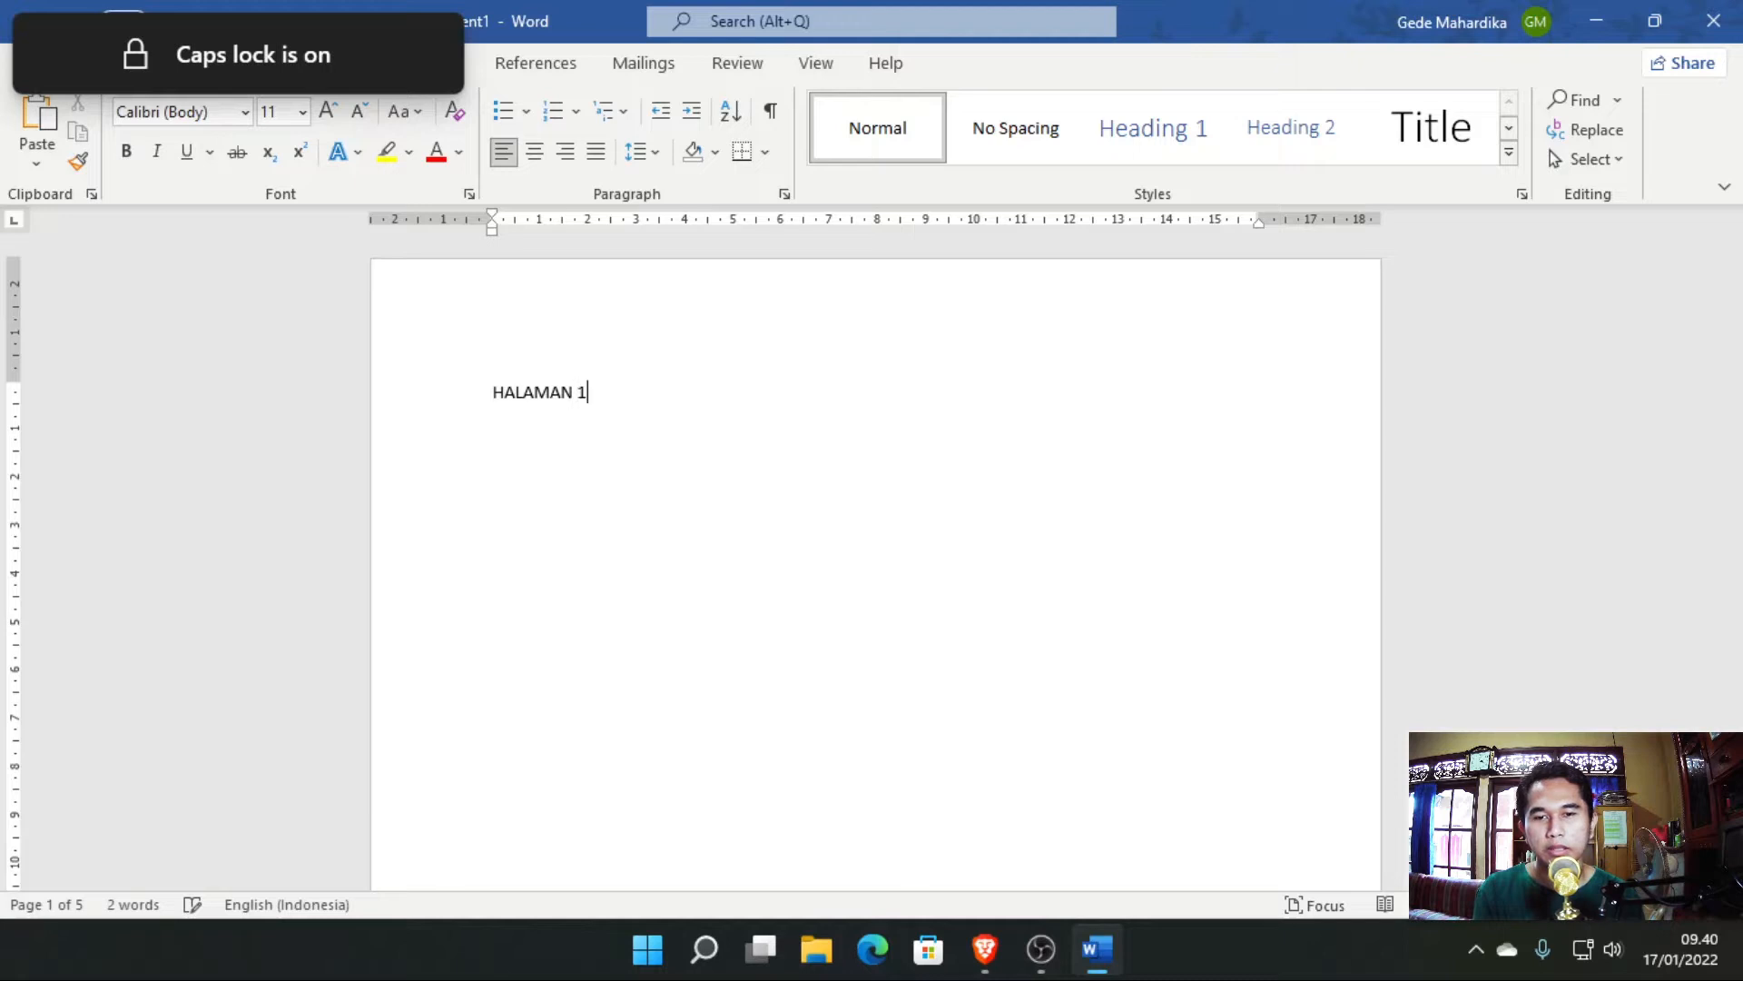
key(ctrl+e)
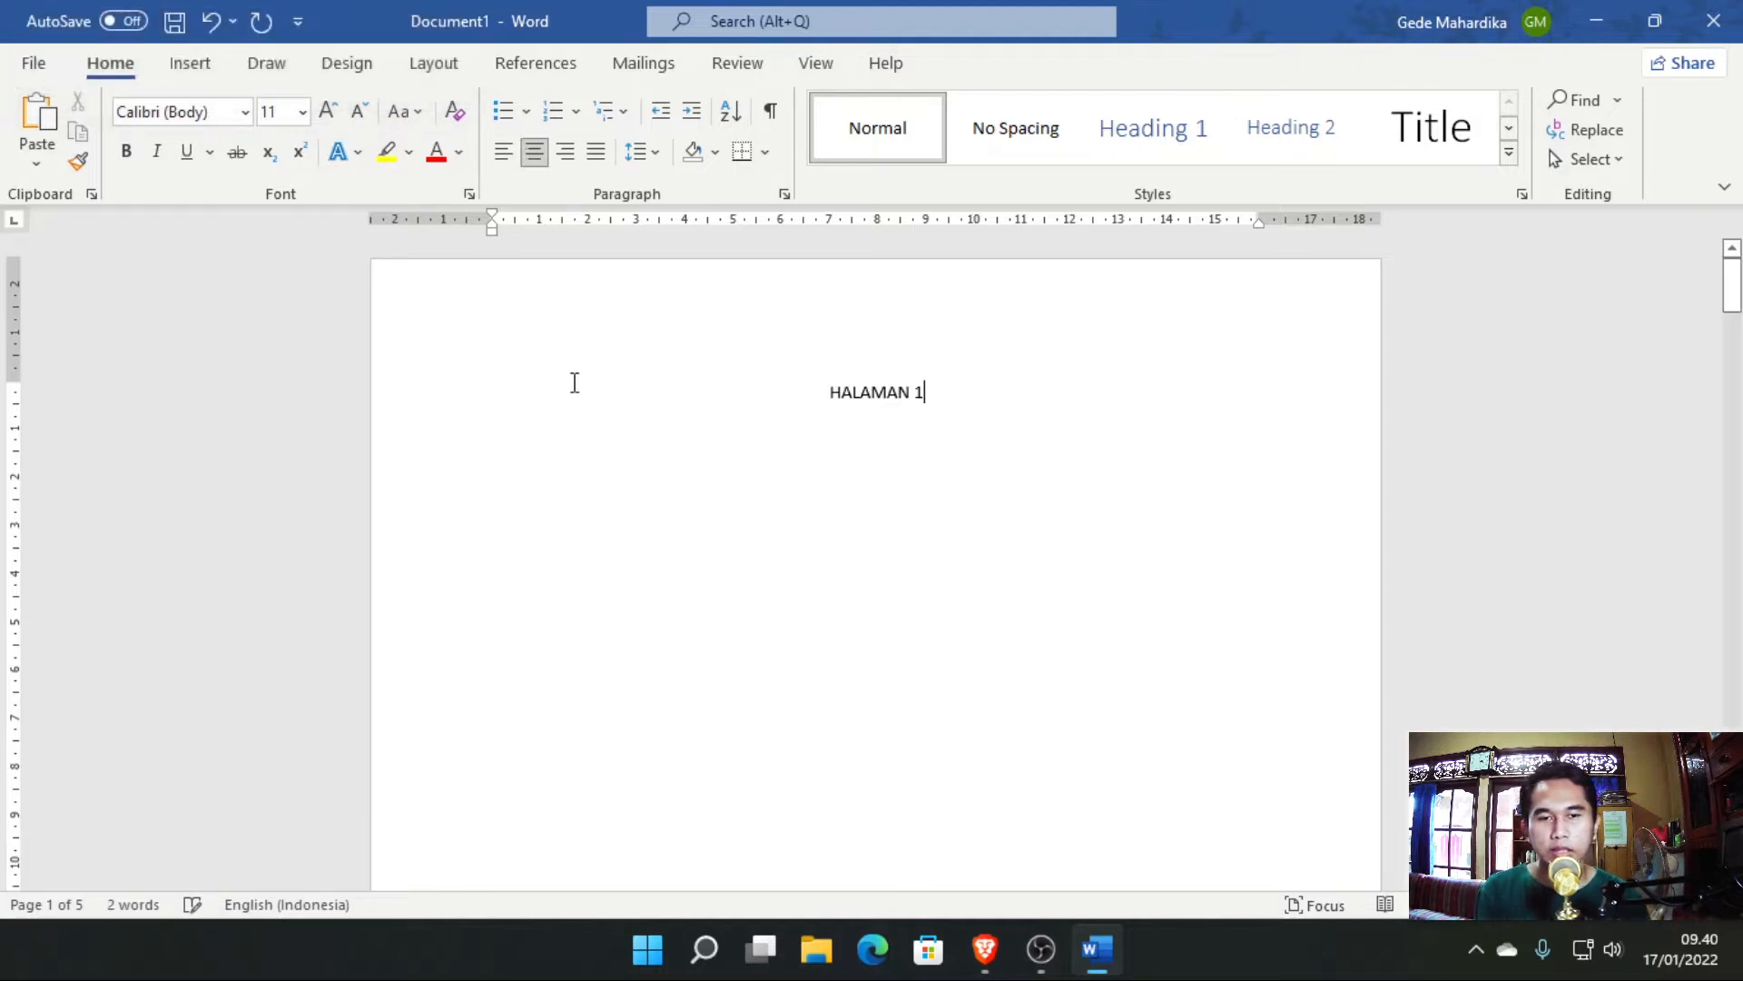
Enlarge the HALAMAN 1 heading to font size 18.
click(420, 408)
click(330, 112)
click(330, 113)
click(333, 113)
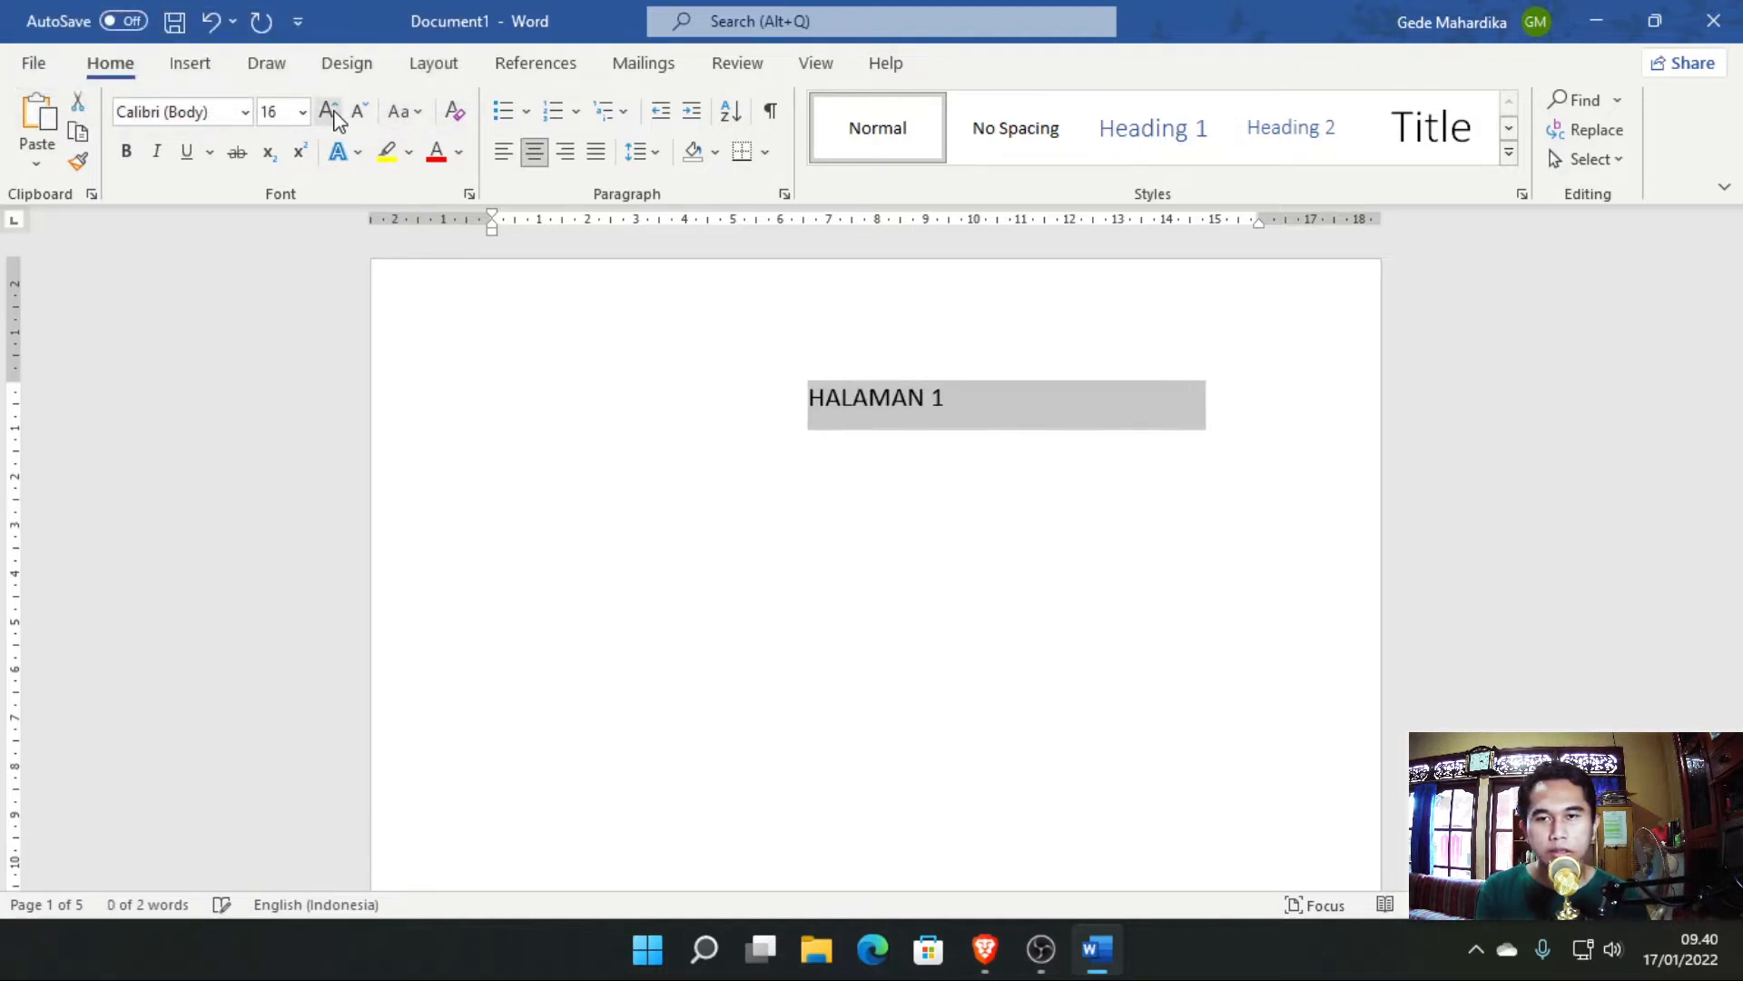
click(332, 113)
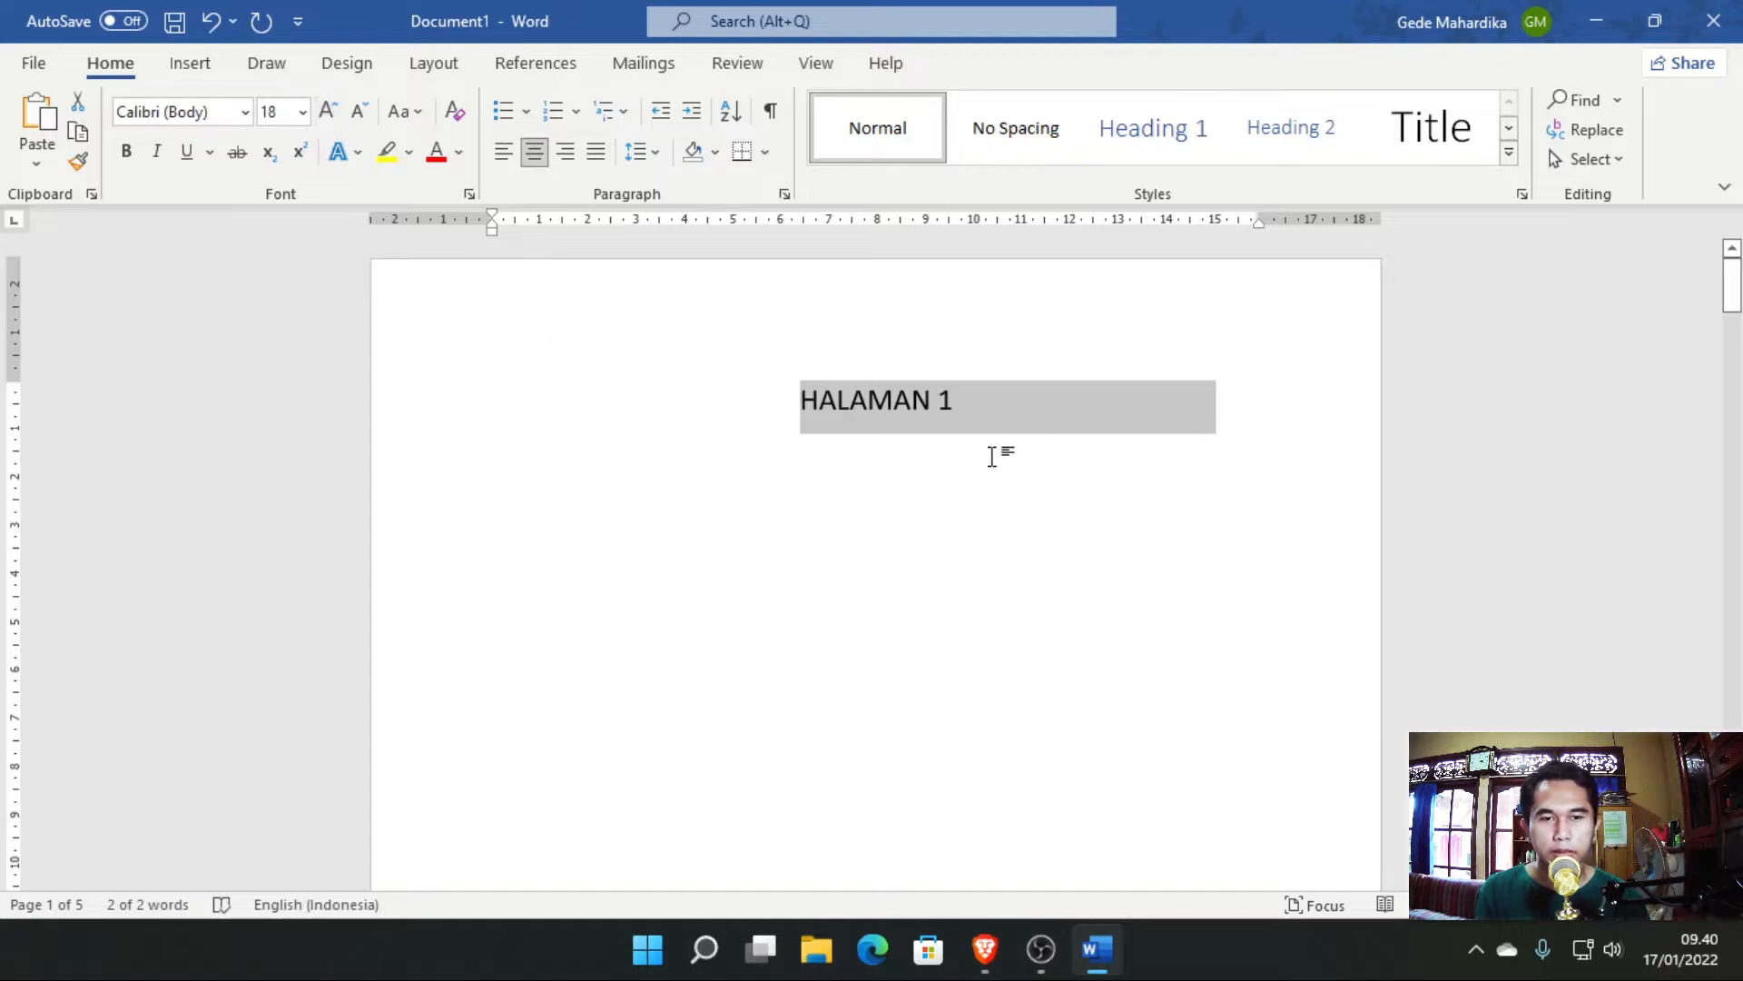
click(968, 387)
Enter the headings HALAMAN 2 on the second page and HALAMAN 3 on the third page.
scroll(969, 388, down, 12)
scroll(974, 397, down, 2)
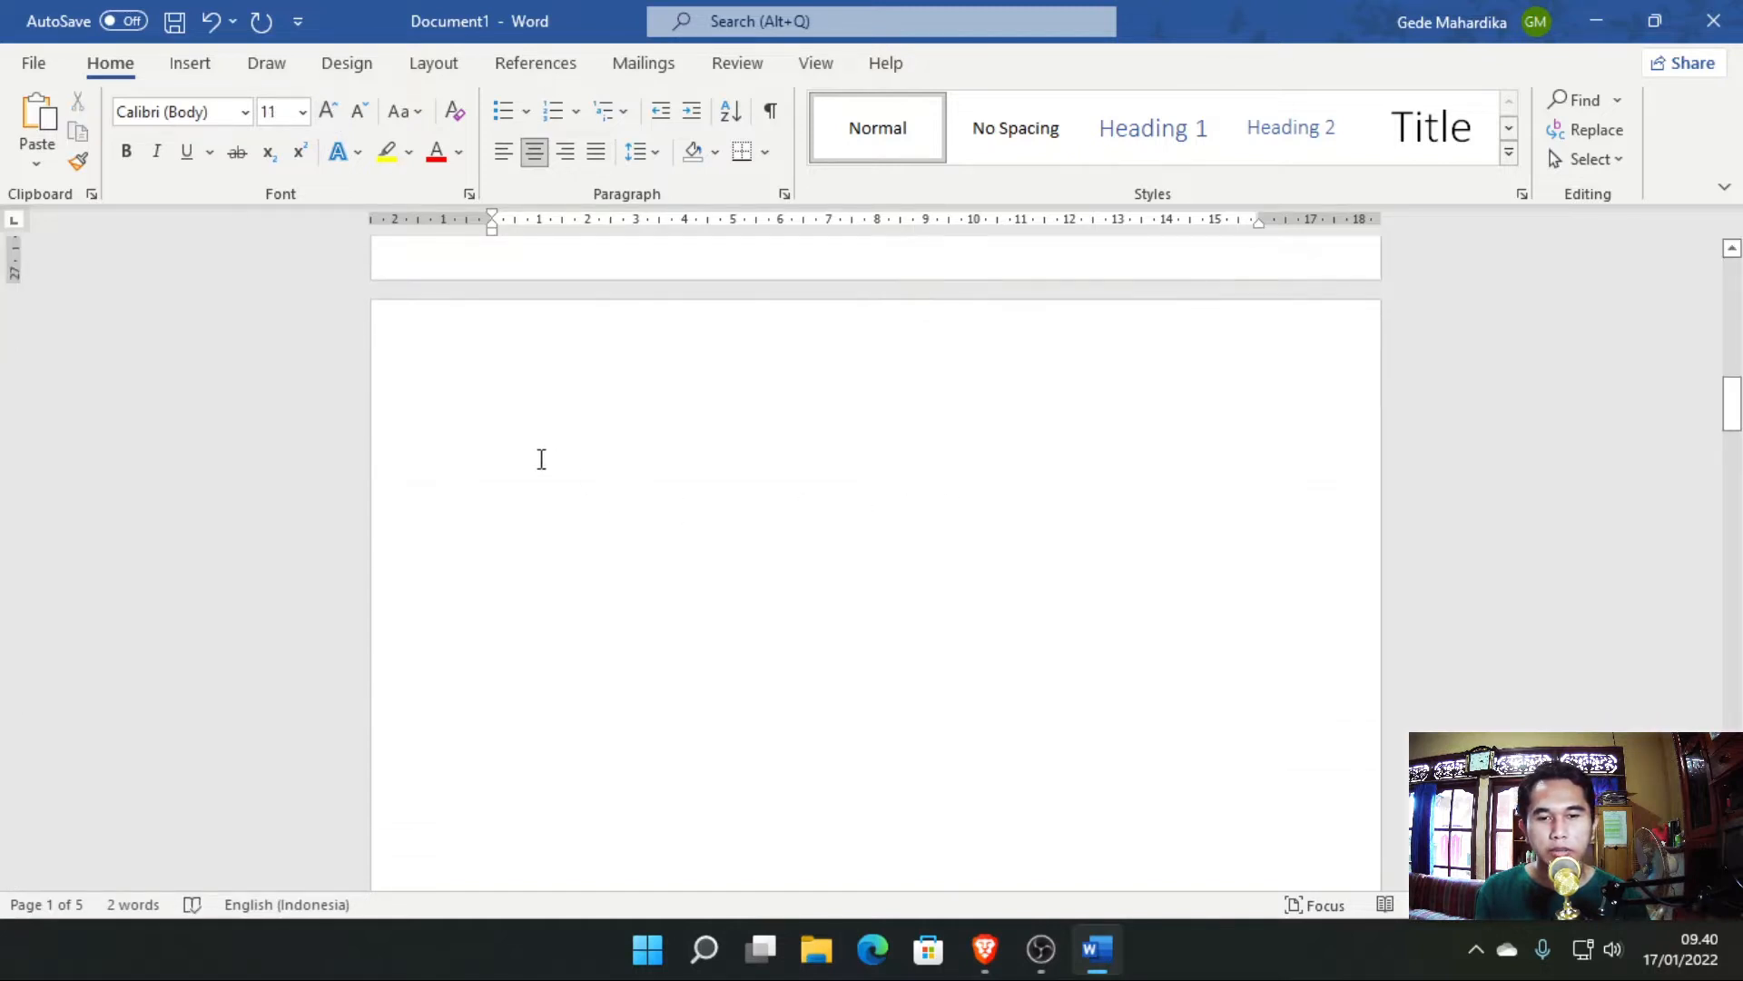
click(519, 436)
text(HALAMAN )
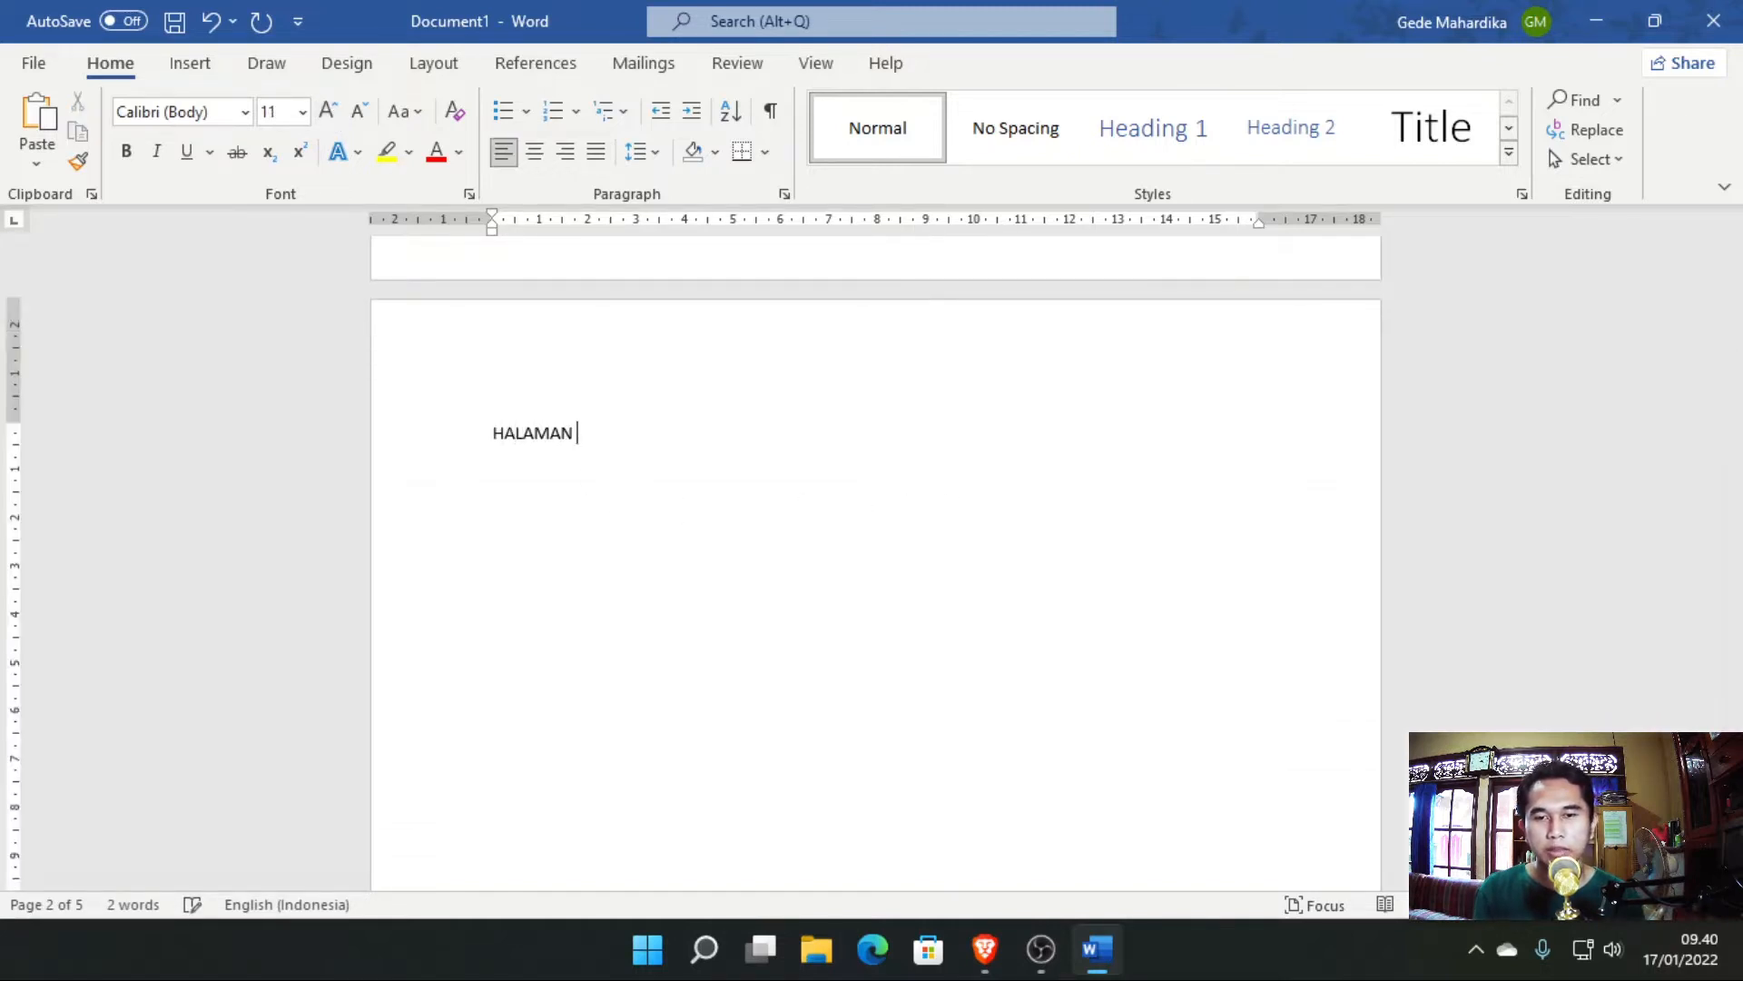
text(2)
key(ctrl+Return)
text(HA)
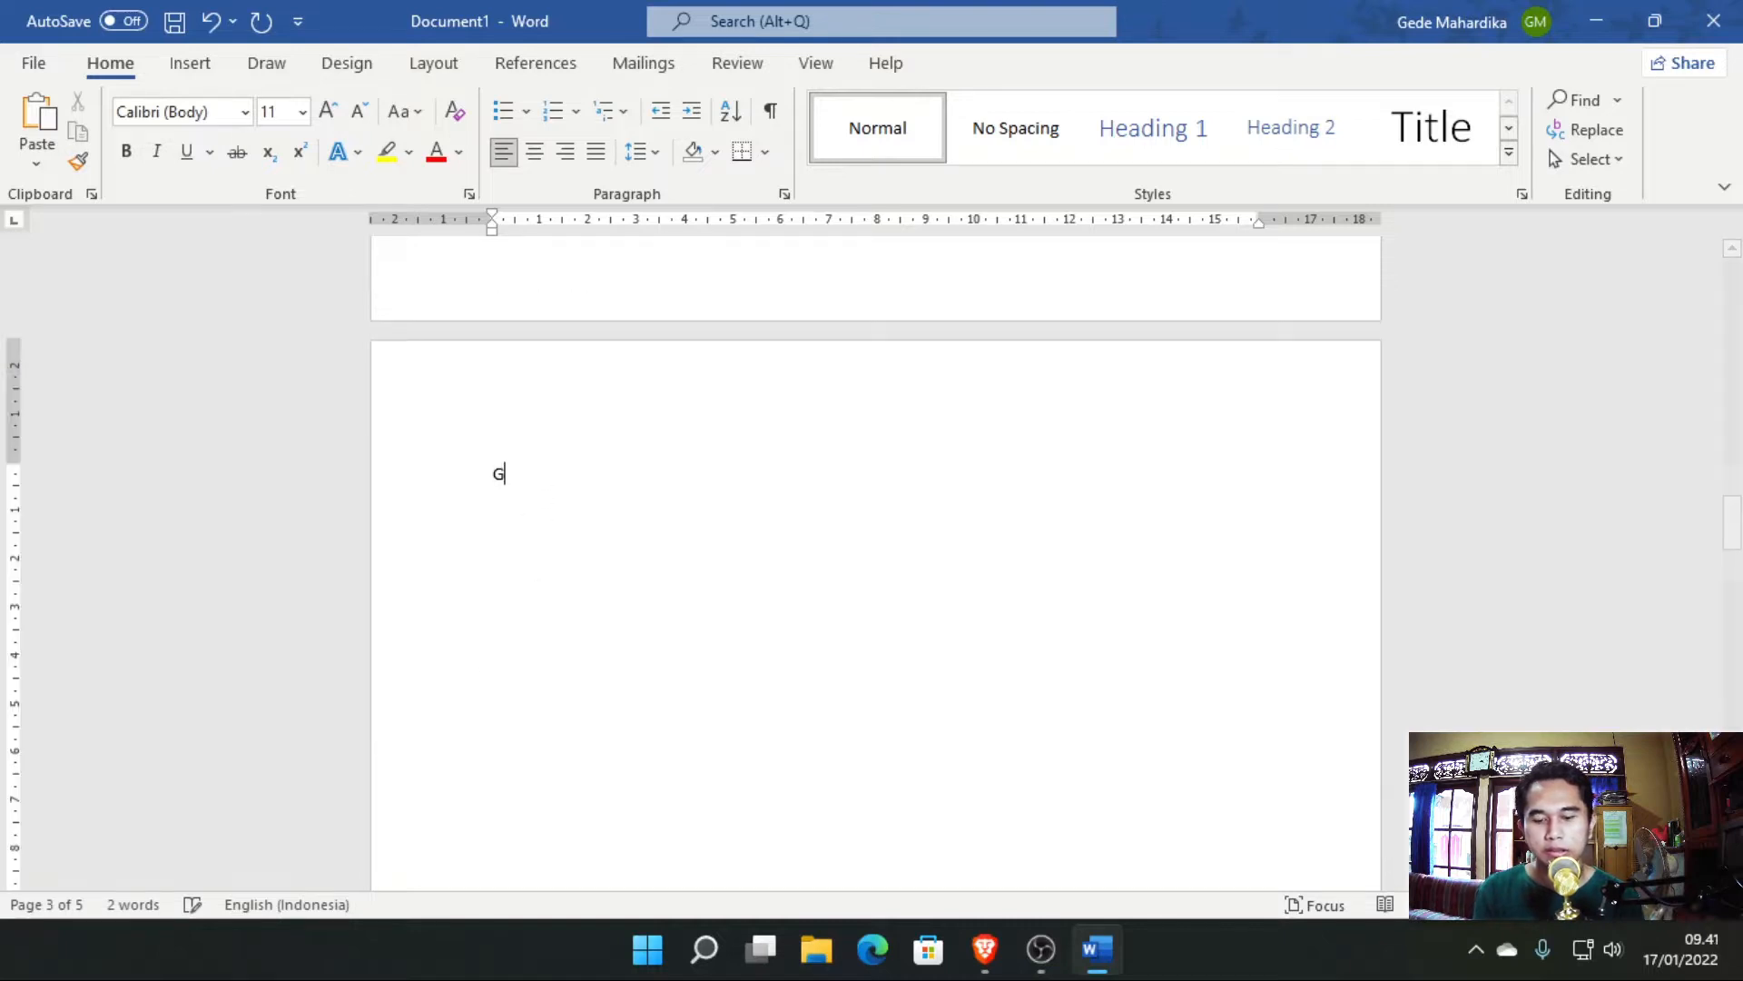
text(LAMAN 3)
Enter the headings HALAMAN 4 on the fourth page and HALAMAN 5 on the fifth page.
key(ctrl+Return)
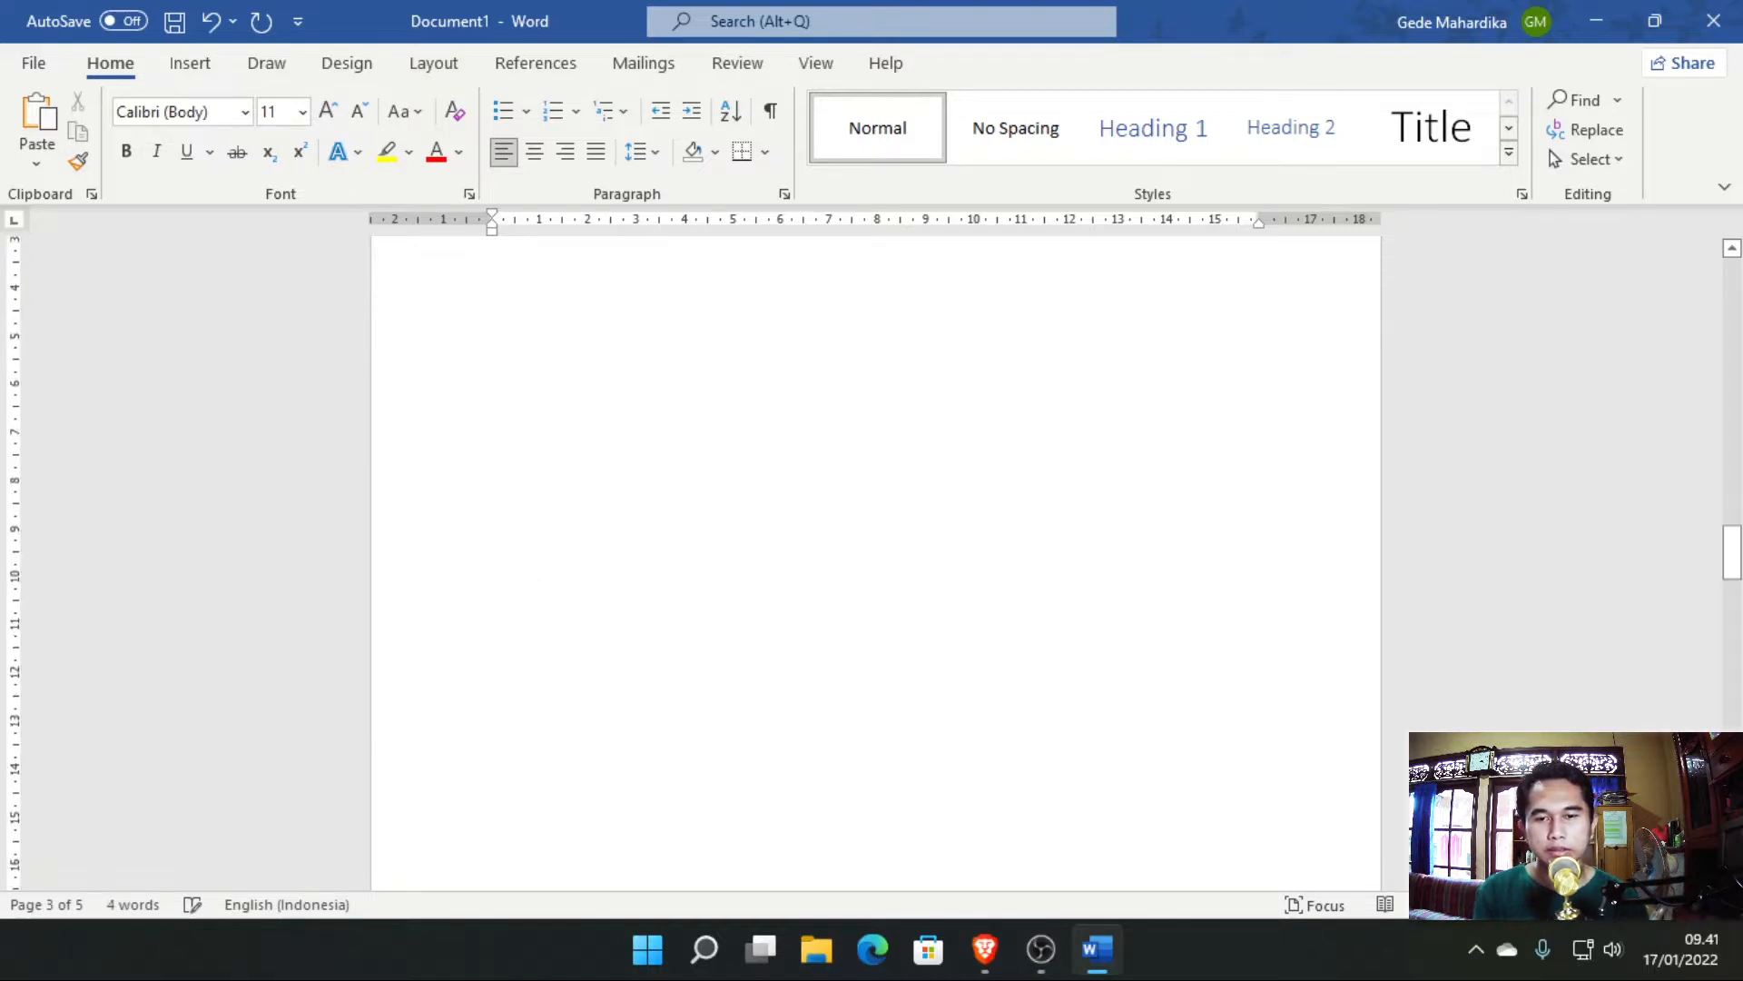
text(HALAMAN 4)
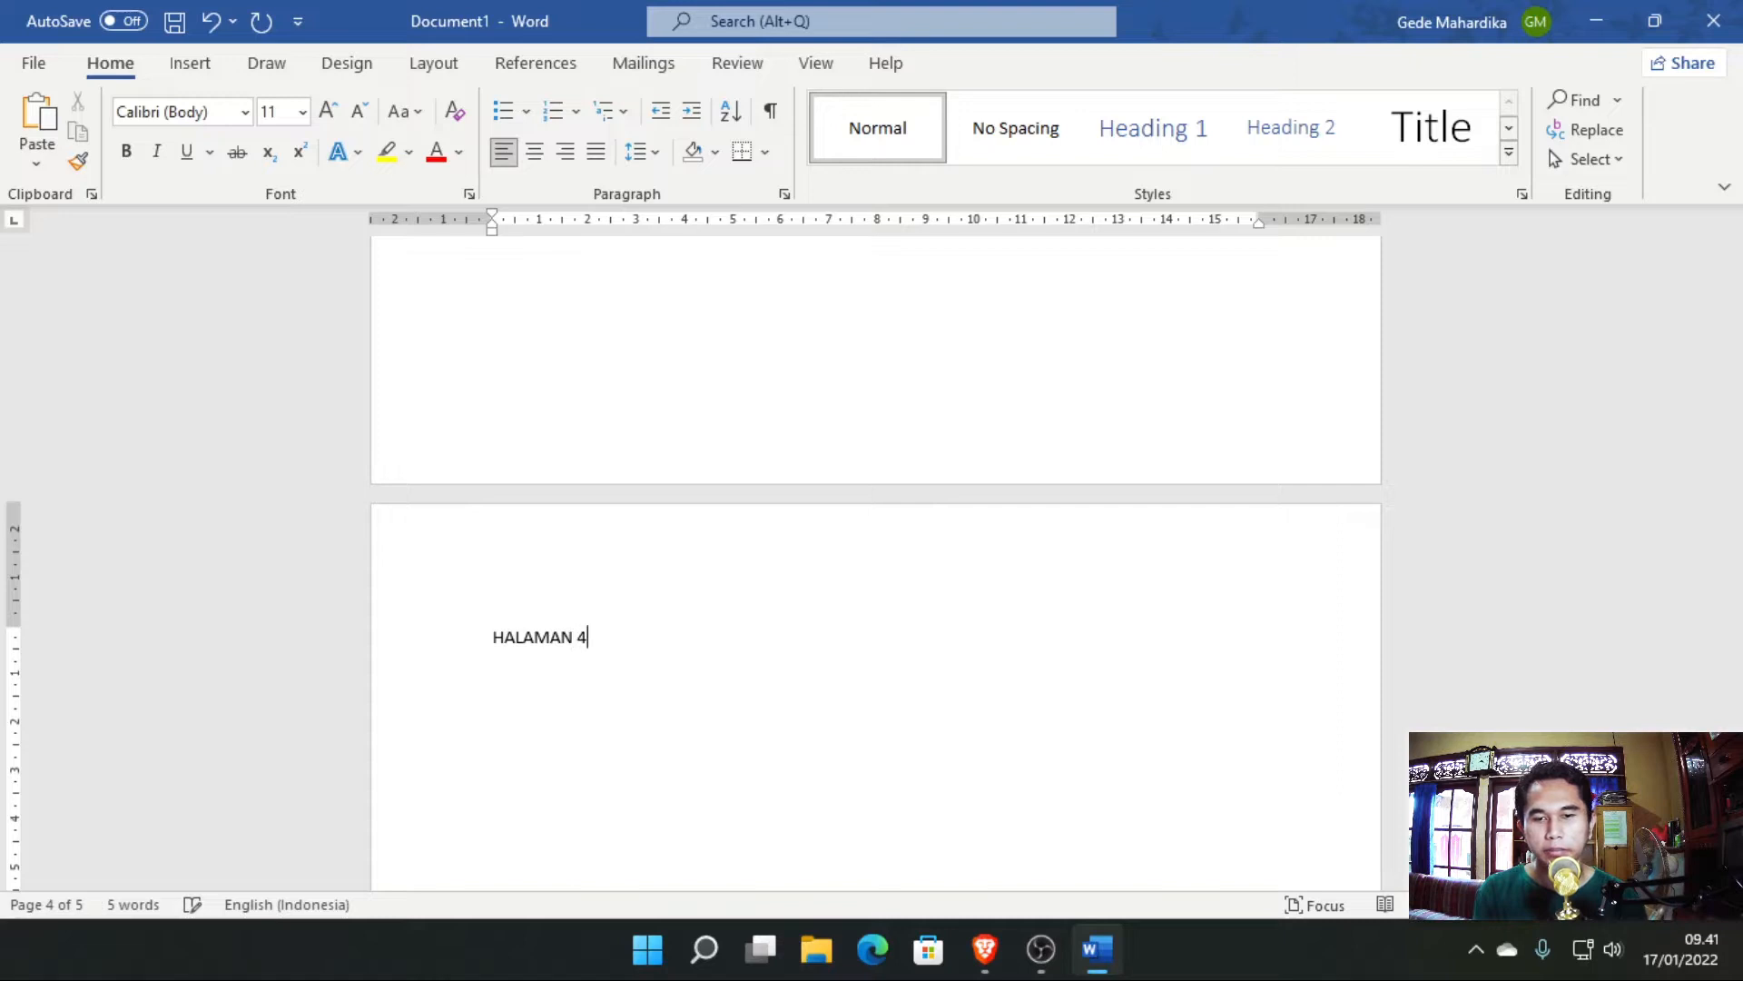
key(ctrl+Return)
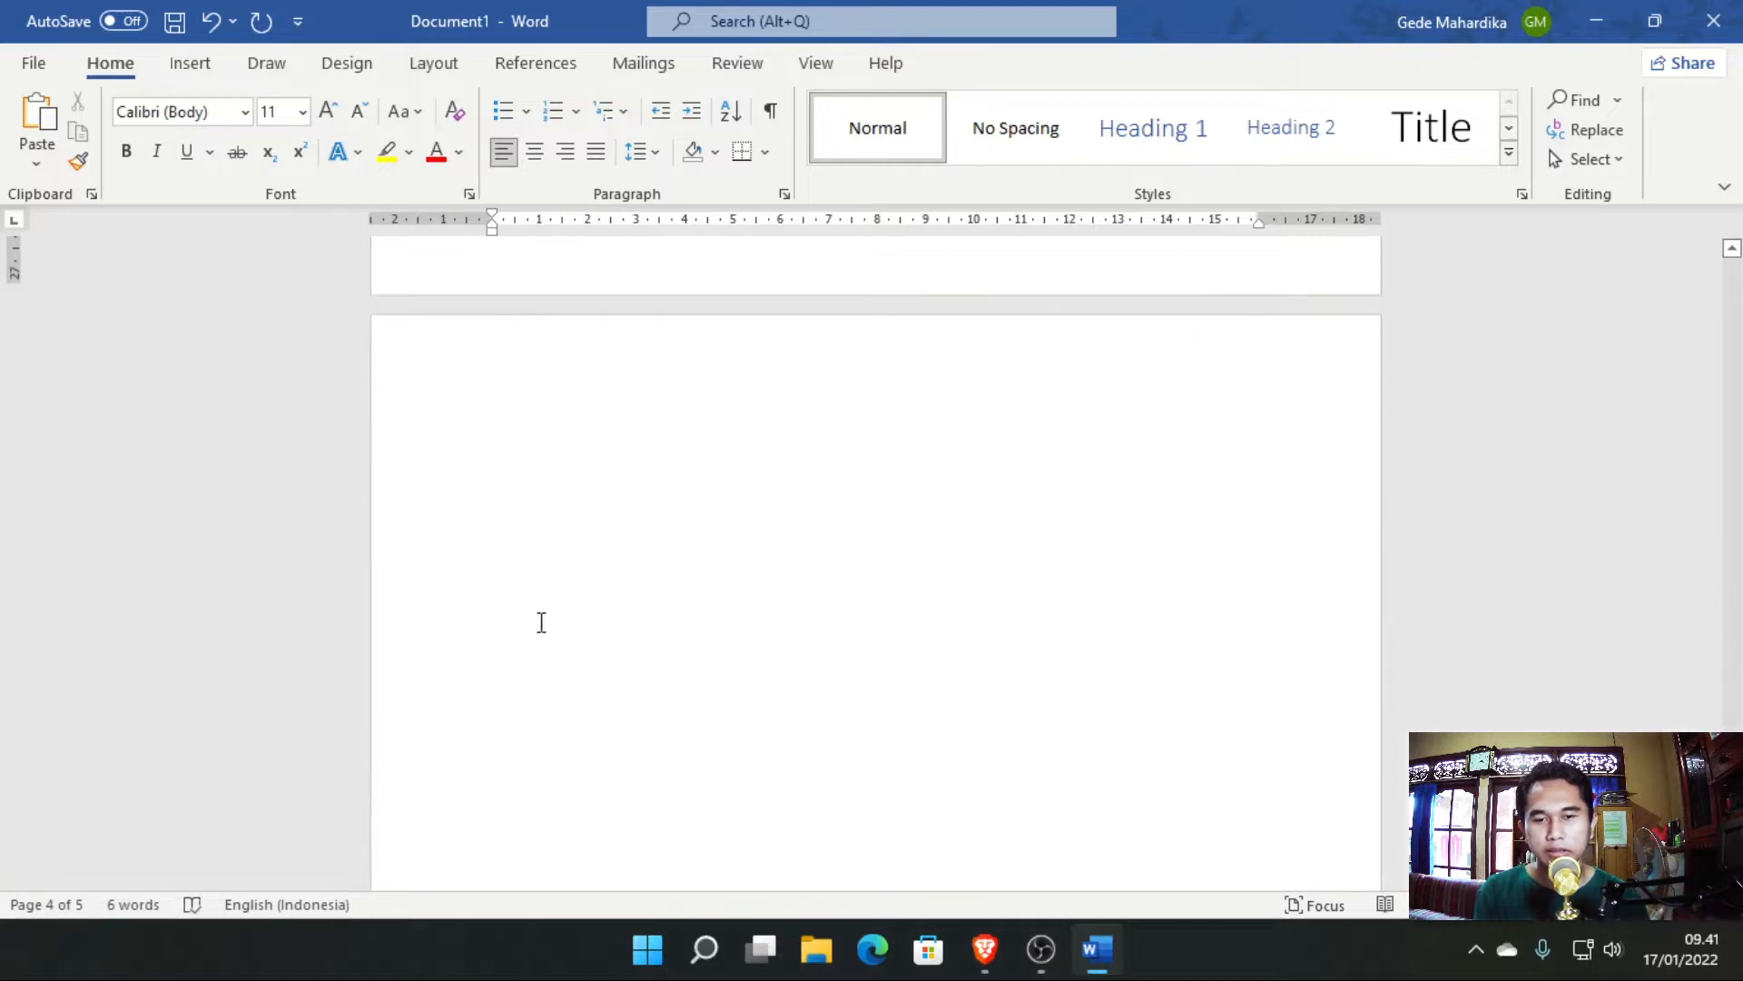
text(HALAMAN )
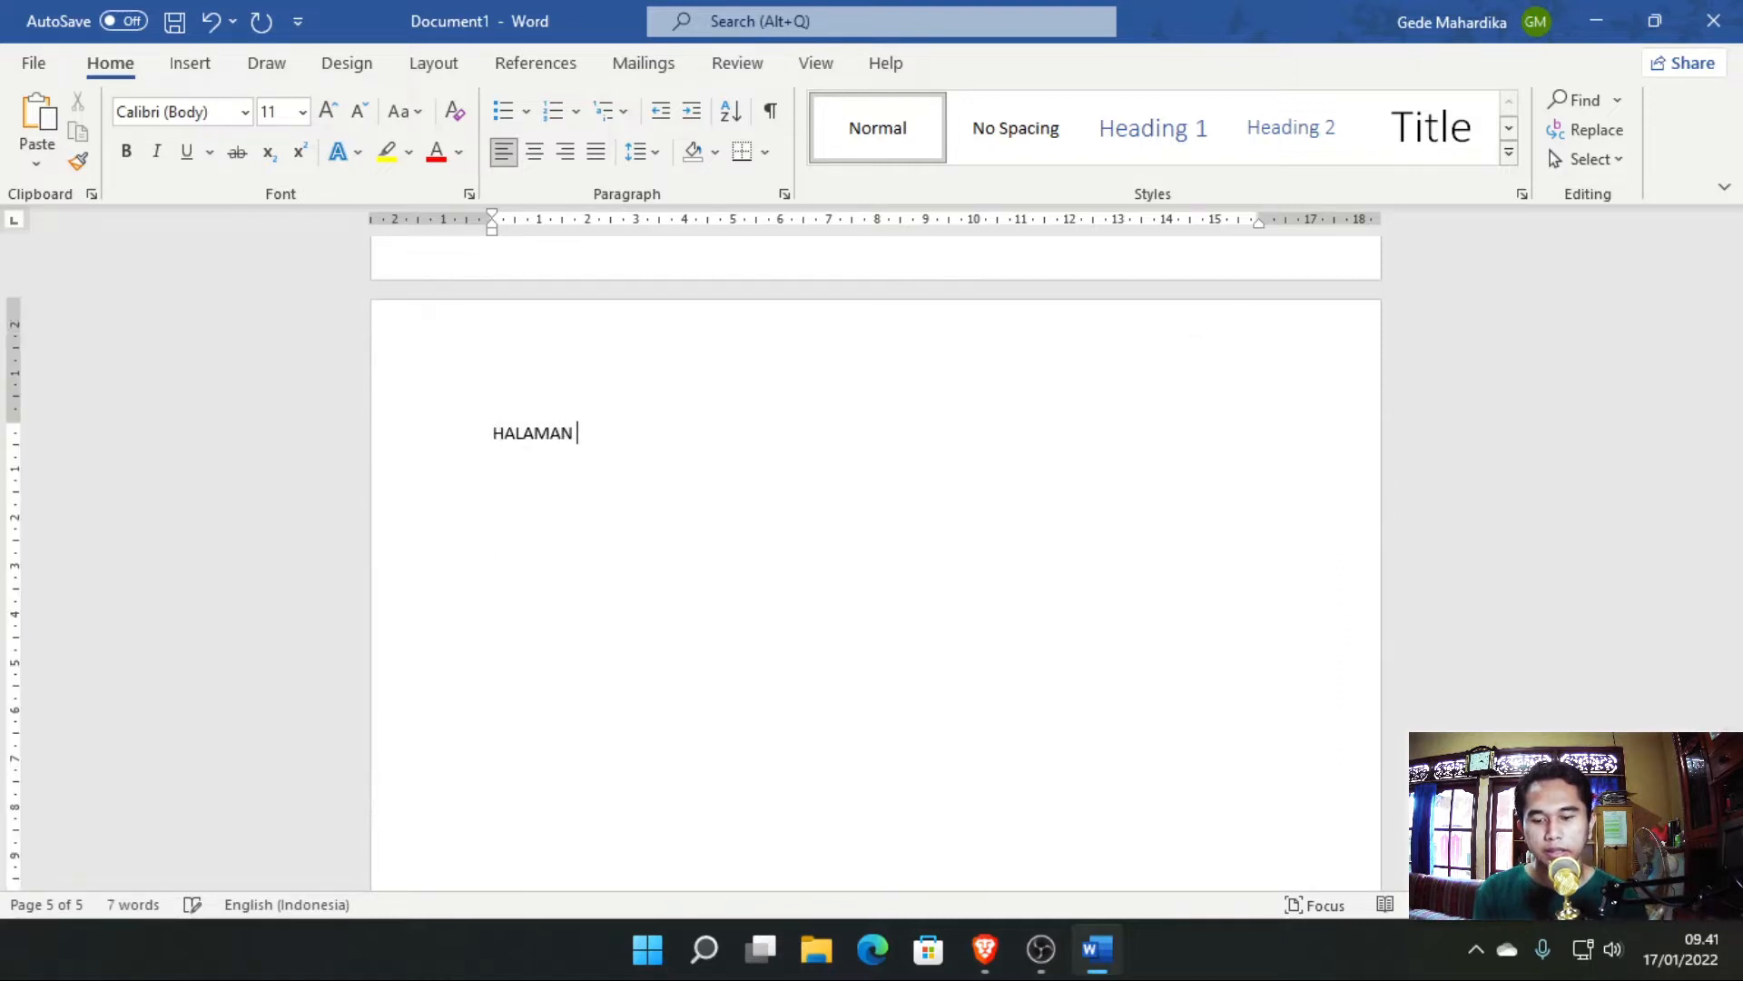
text(5)
Copy the formatting of the HALAMAN 1 heading onto the HALAMAN 2 heading with Format Painter.
scroll(522, 564, up, 10)
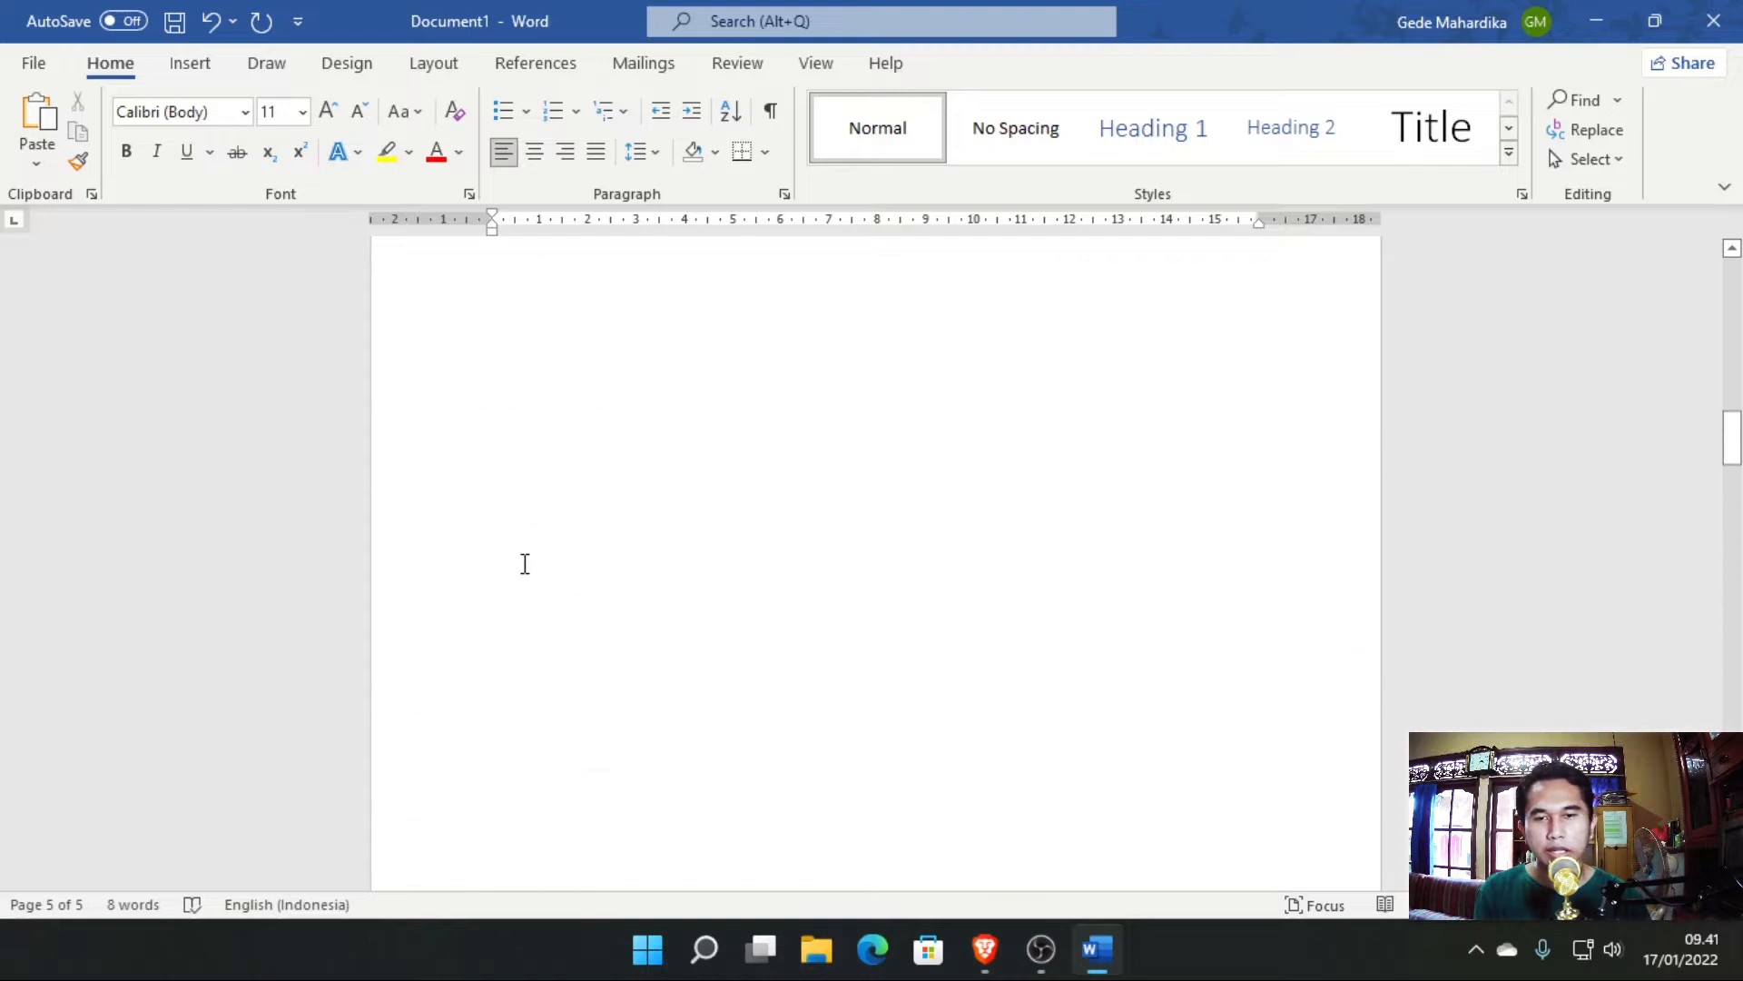
scroll(524, 564, up, 10)
click(385, 432)
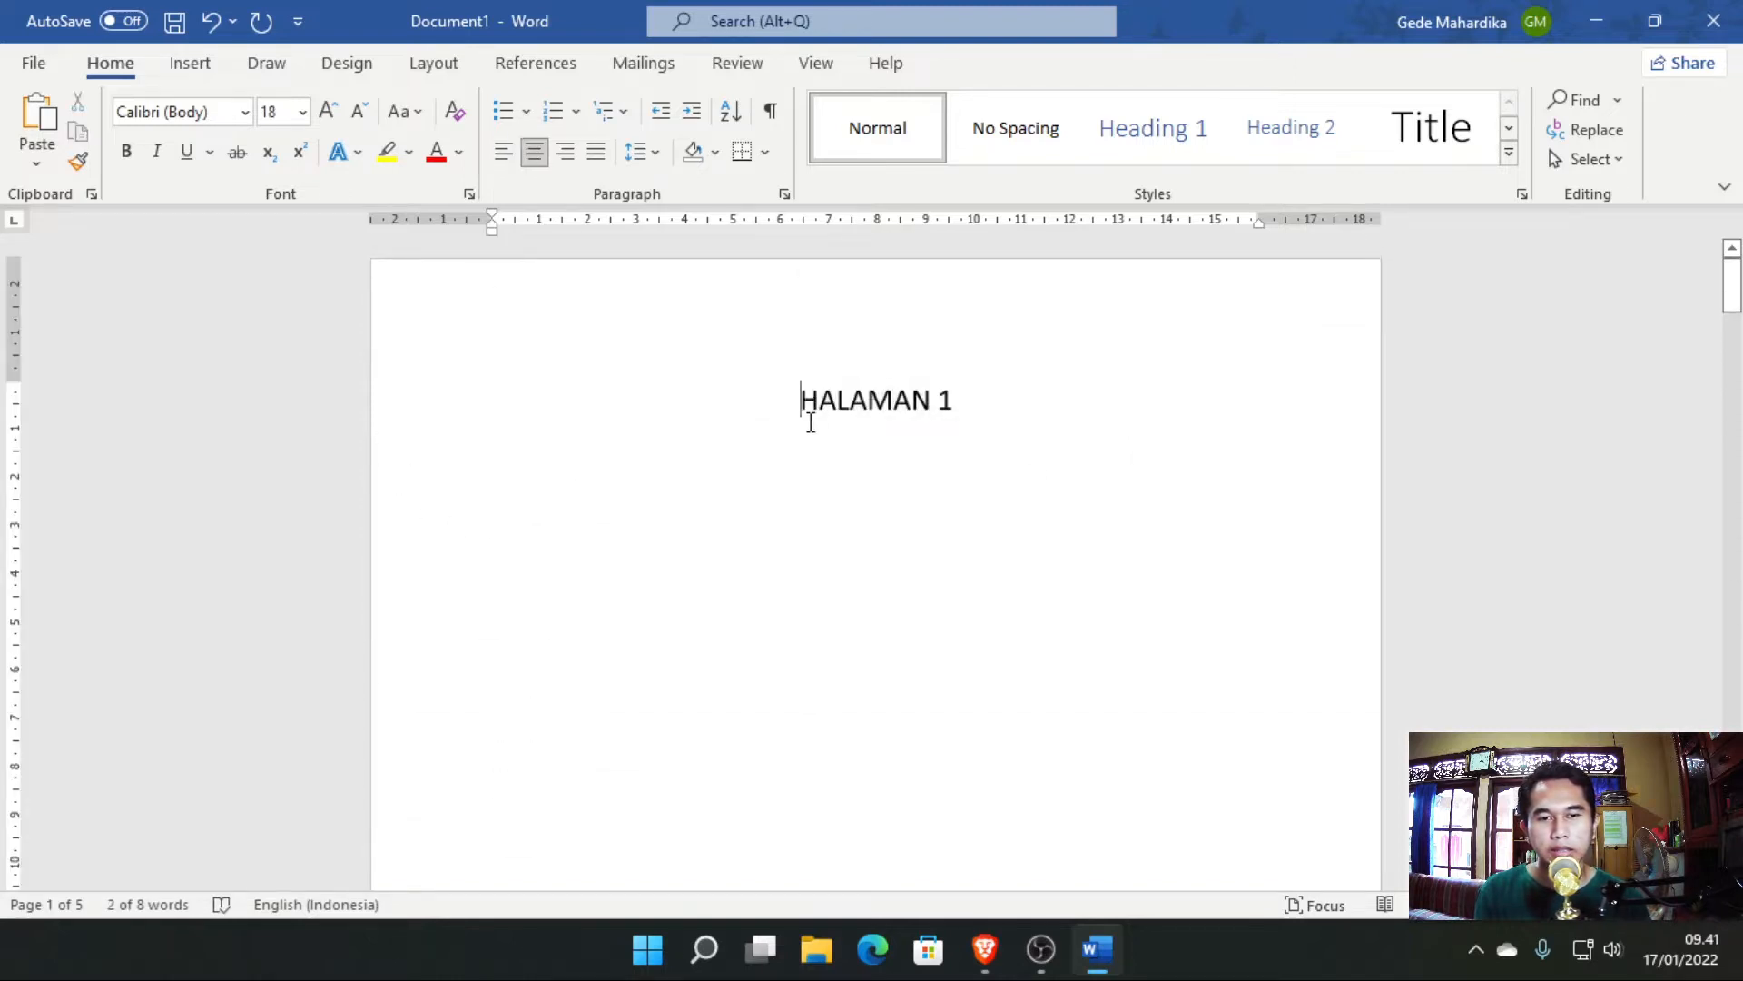
drag(809, 421, 971, 400)
click(78, 162)
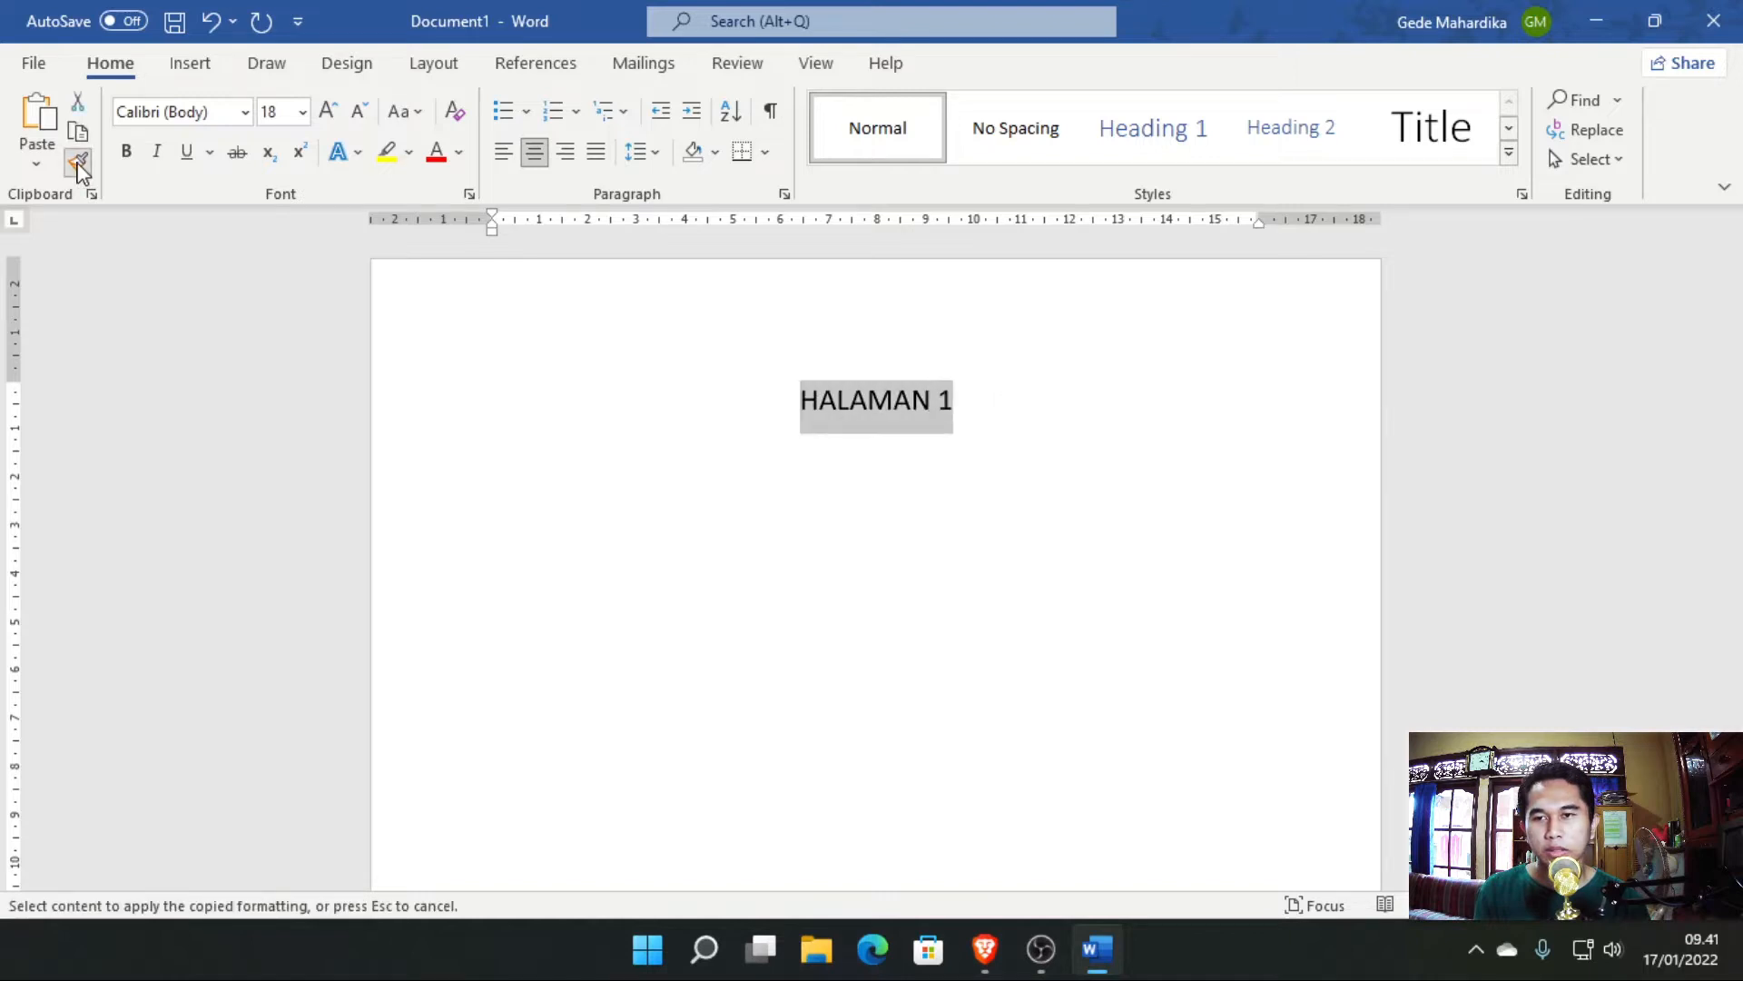
scroll(817, 495, down, 6)
scroll(825, 497, down, 7)
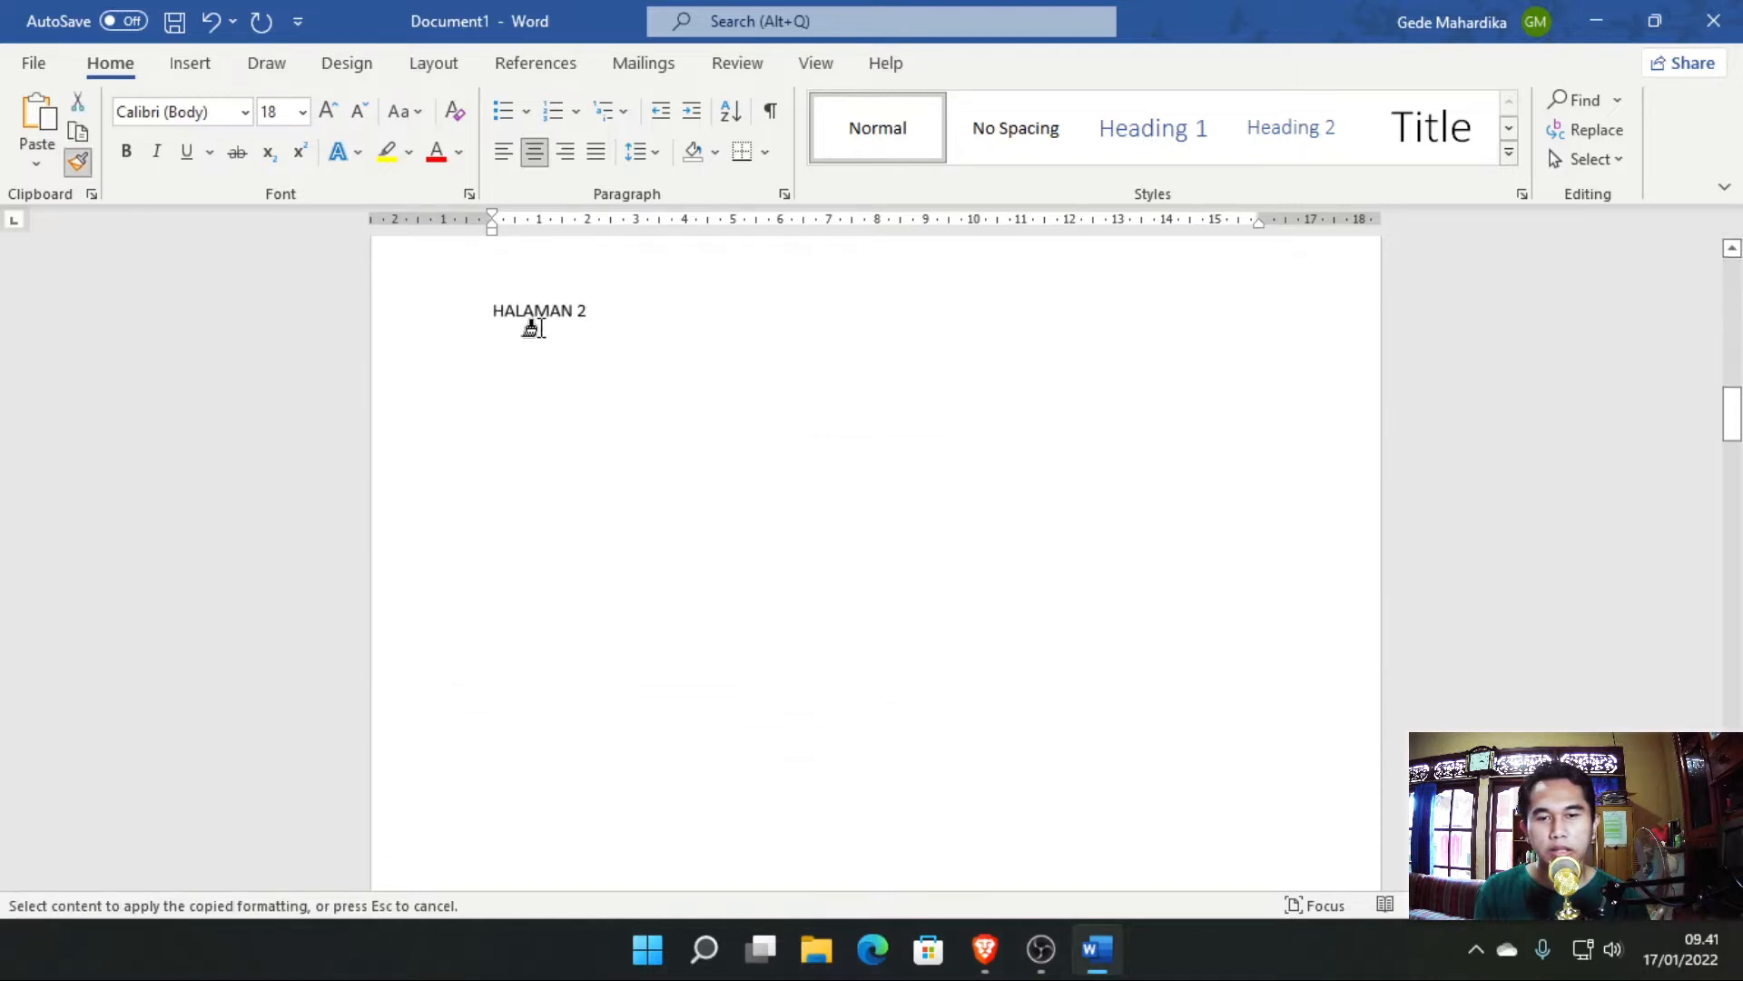
click(524, 309)
scroll(610, 368, down, 3)
scroll(607, 372, up, 3)
drag(807, 318, 964, 329)
Apply the copied heading formatting to HALAMAN 3, HALAMAN 4 and HALAMAN 5, and end Format Painter.
scroll(814, 338, down, 10)
drag(491, 420, 661, 416)
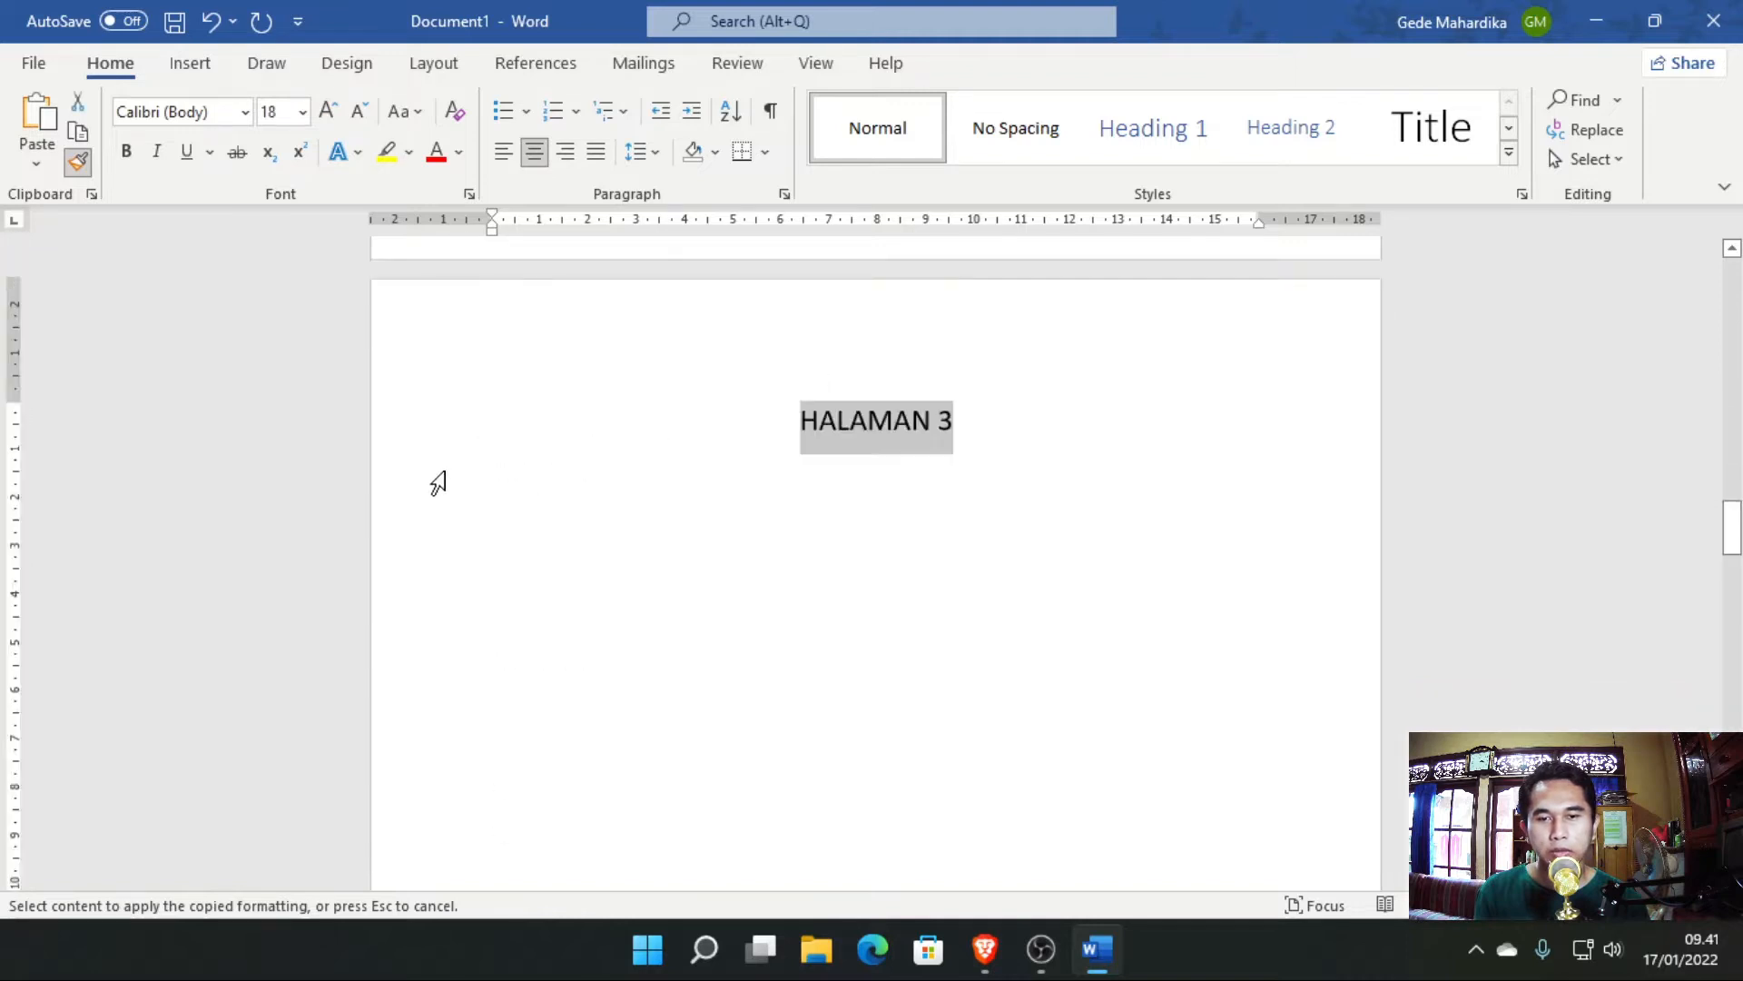
scroll(581, 482, down, 10)
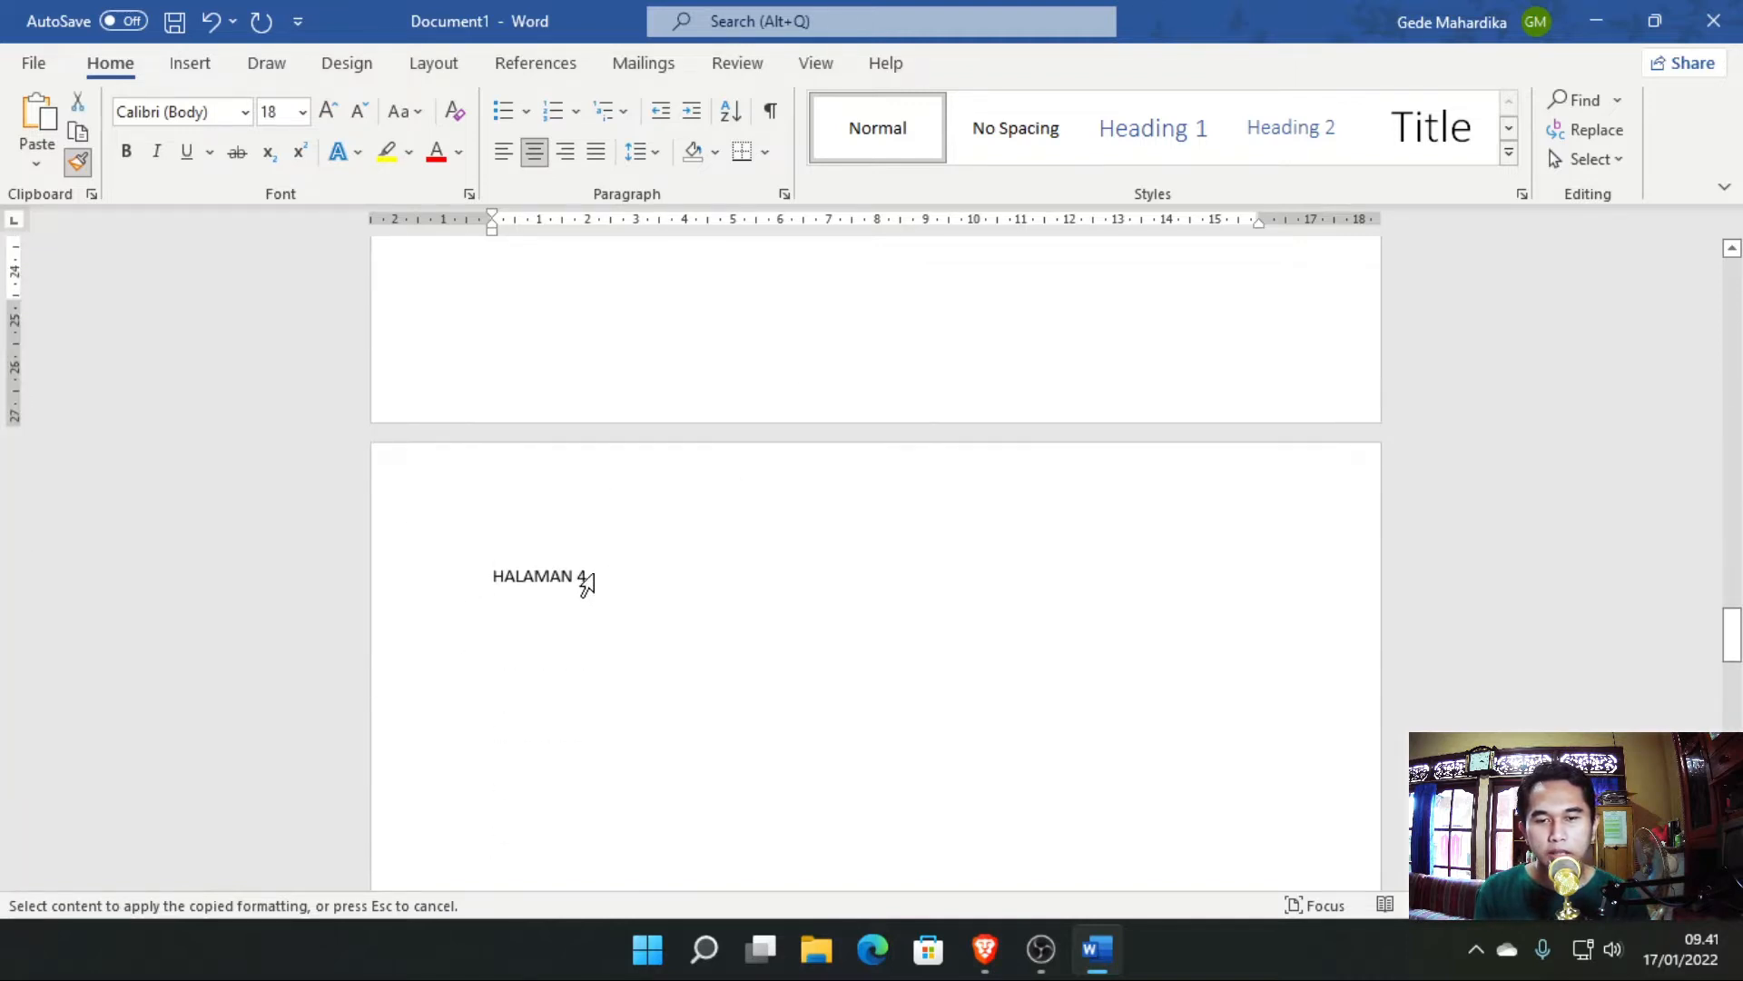
scroll(585, 581, down, 10)
drag(481, 681, 645, 672)
key(Escape)
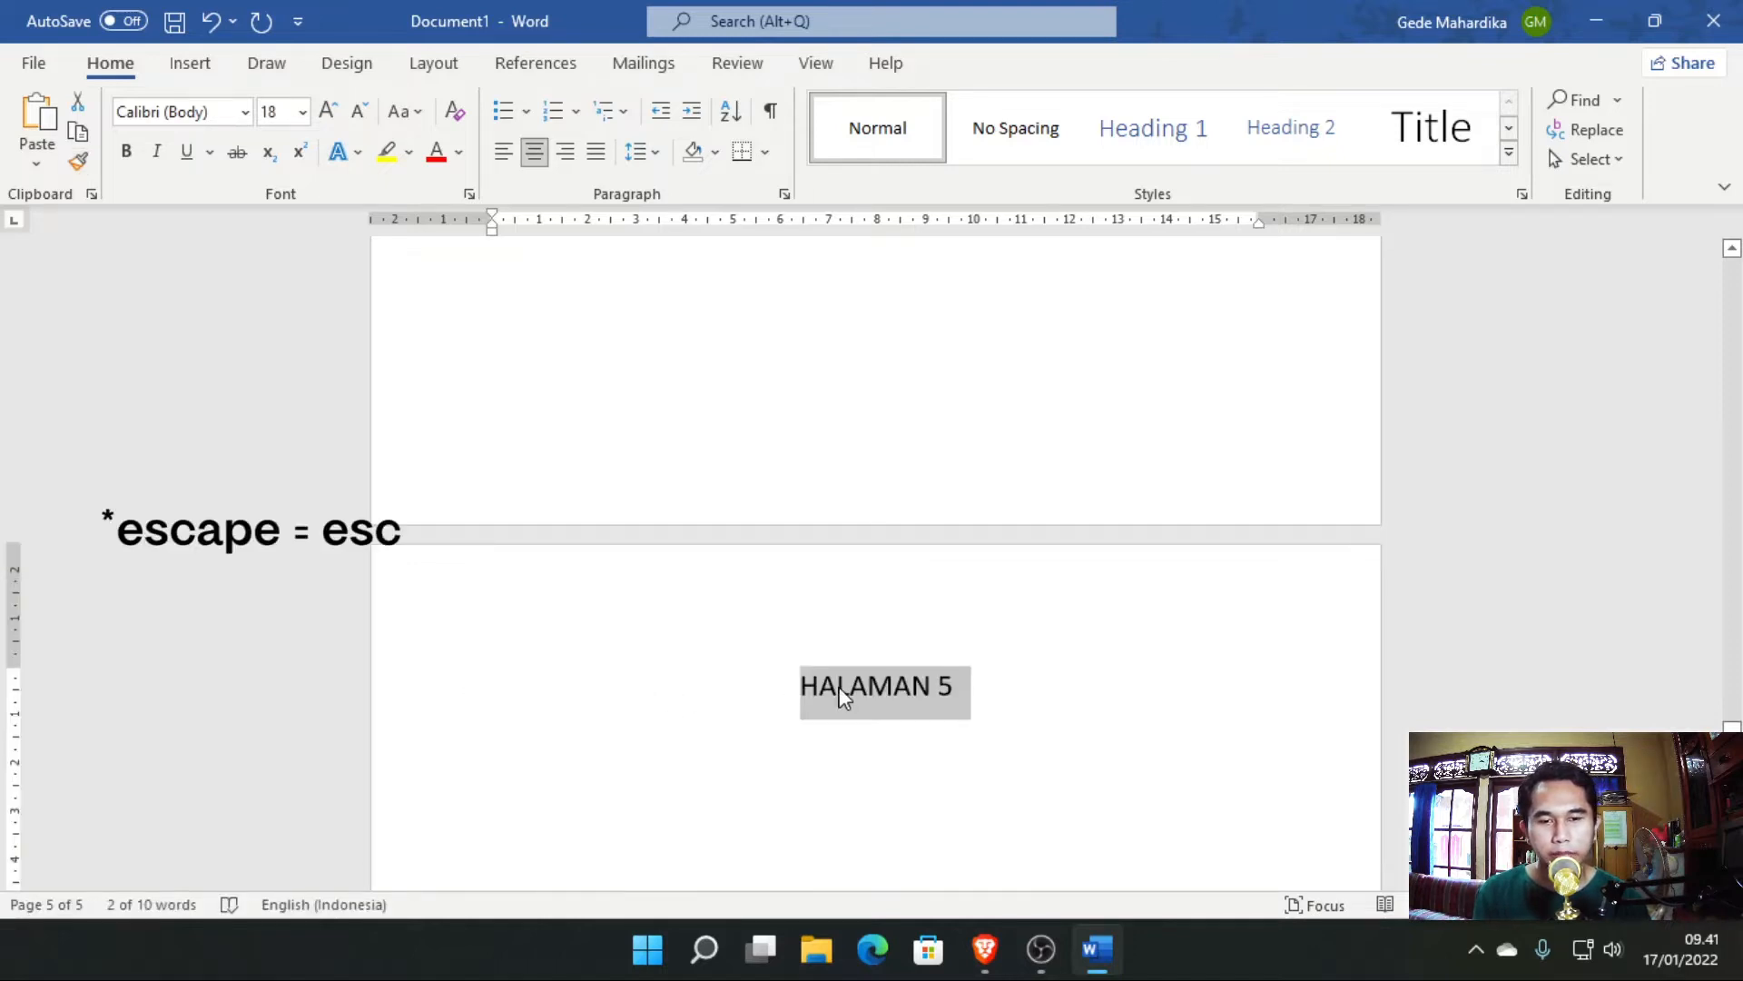
Add a new line below the HALAMAN 1 heading on the first page, with capitals lock off.
scroll(837, 689, up, 10)
scroll(844, 688, up, 20)
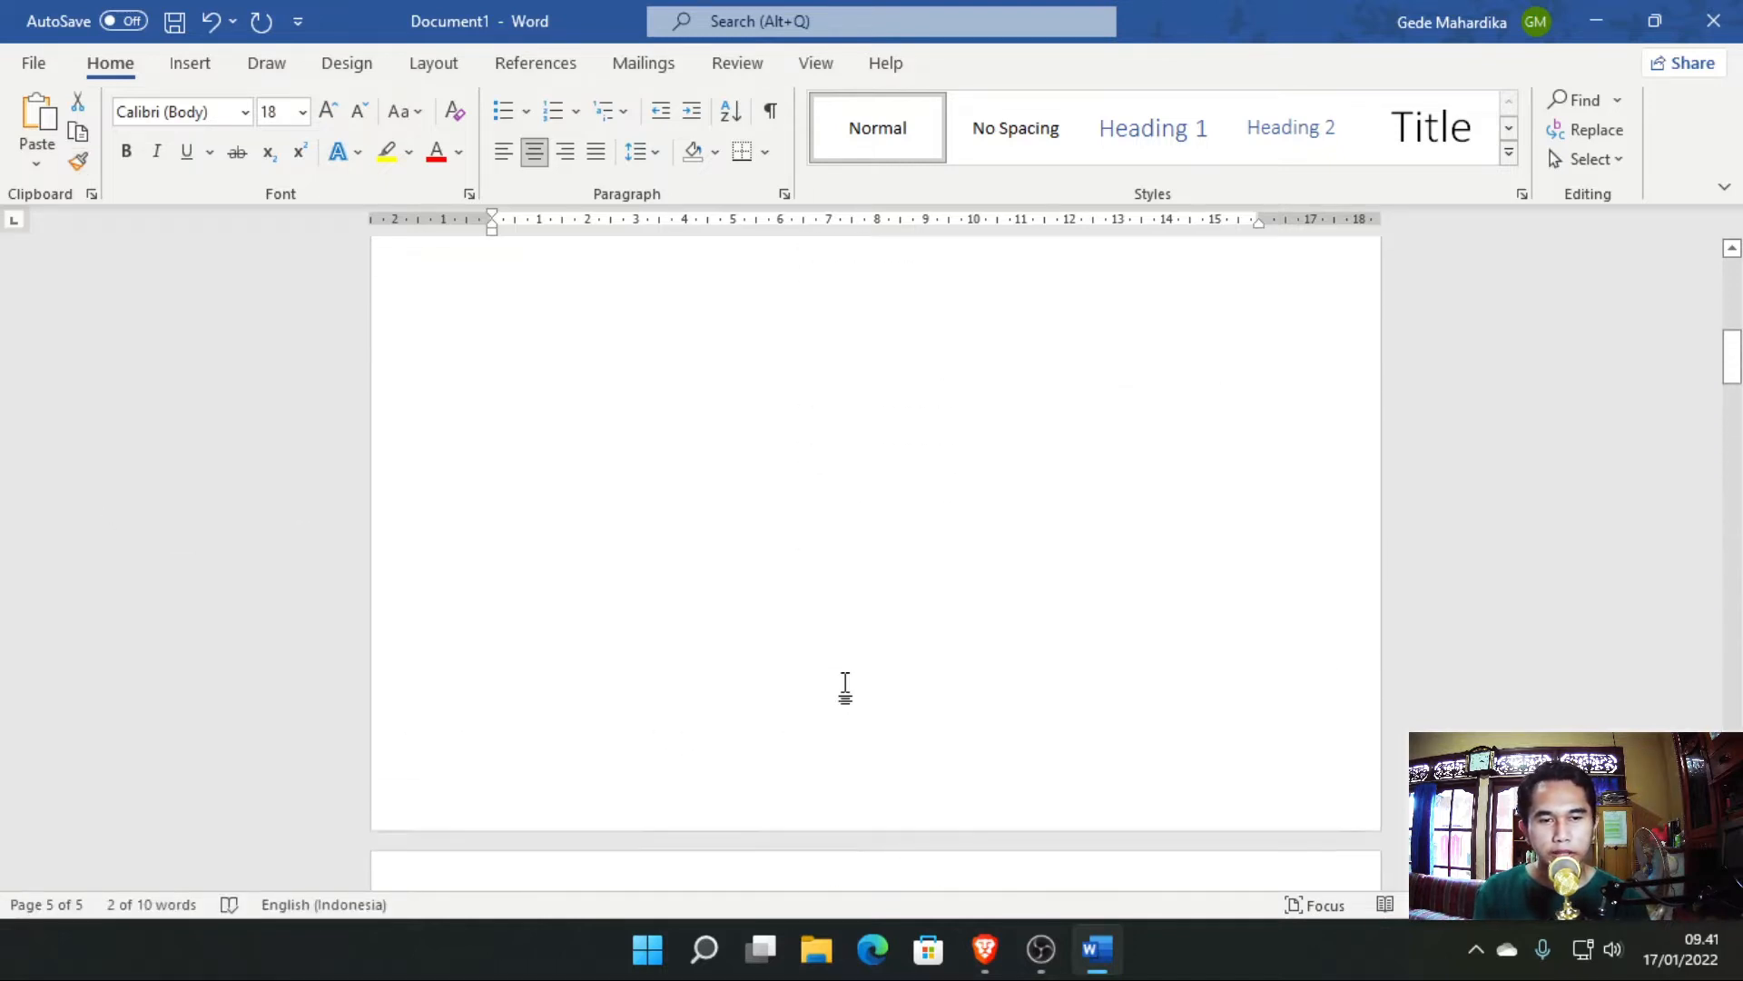
click(851, 404)
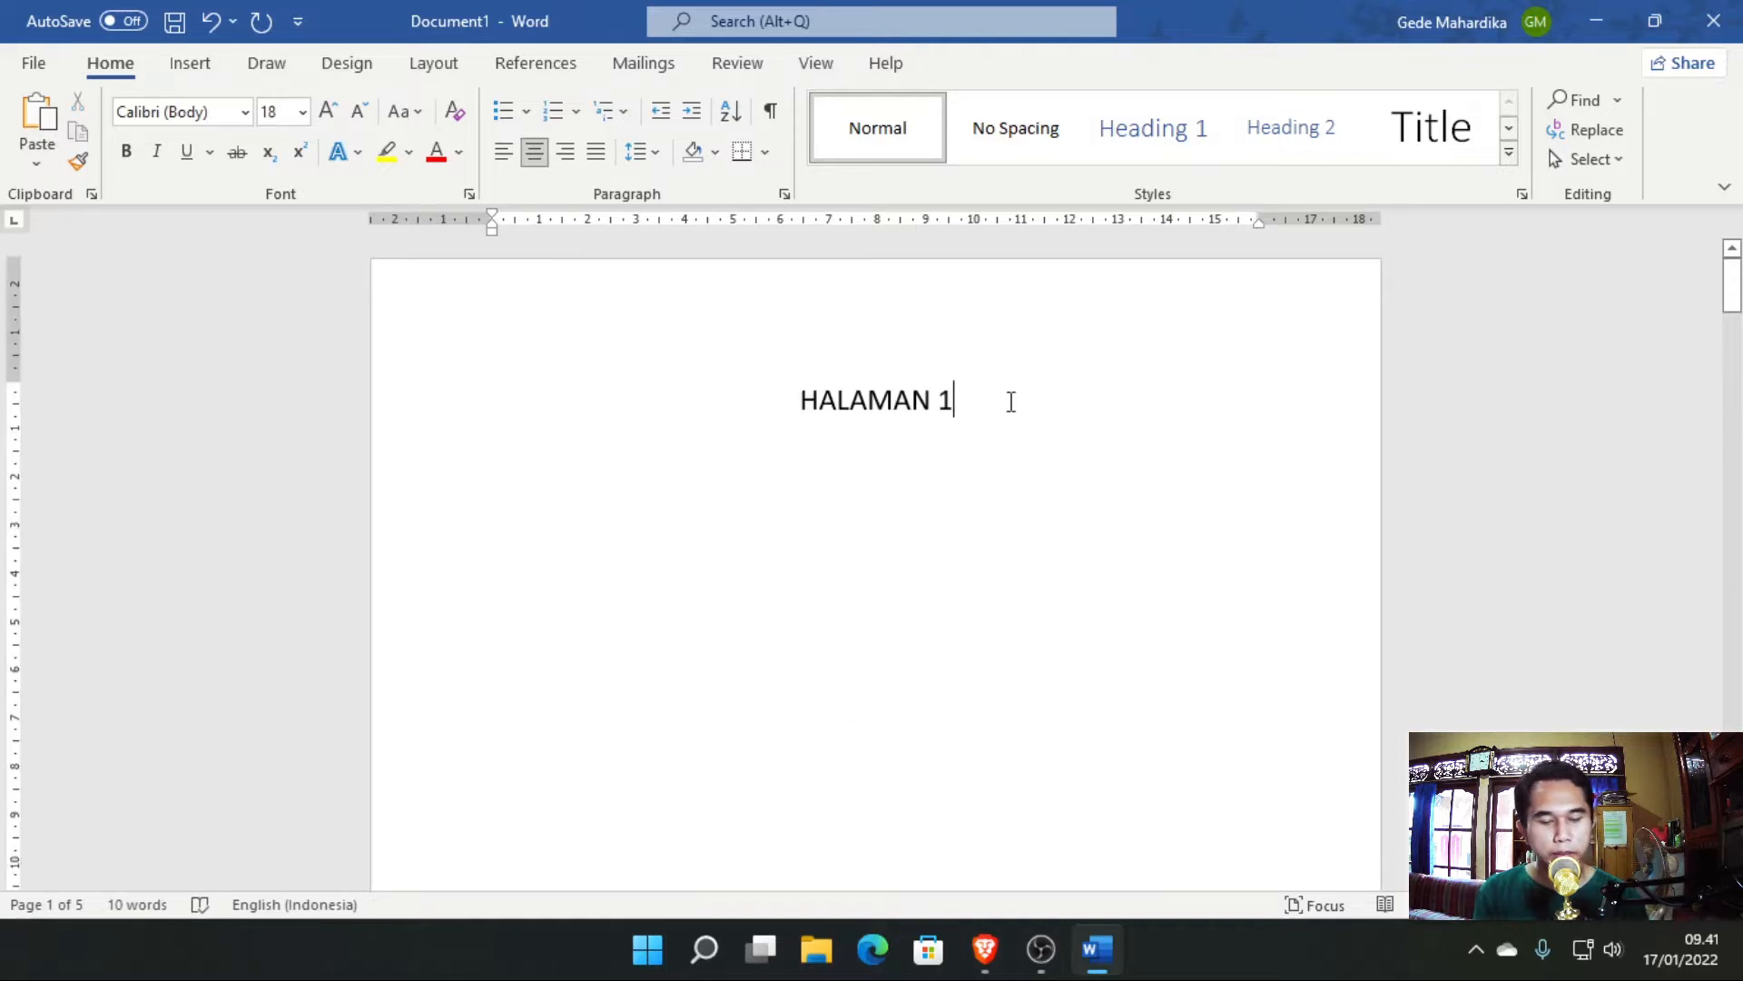
key(Return)
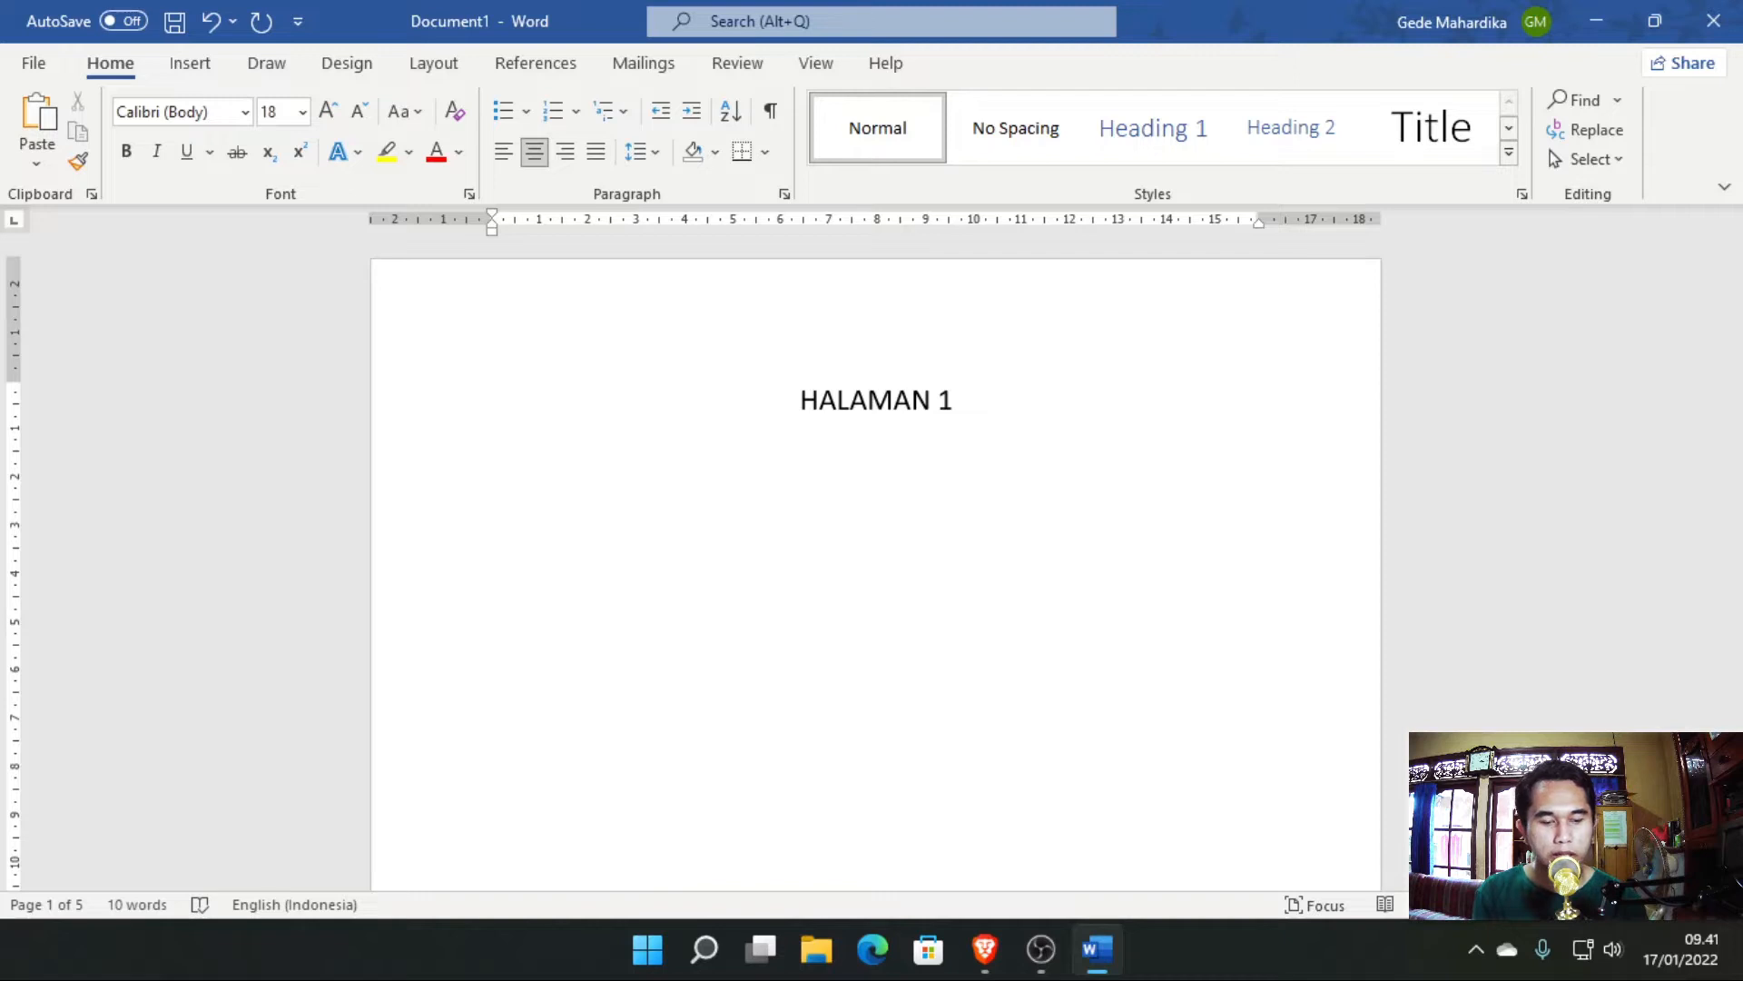
key(Caps_Lock)
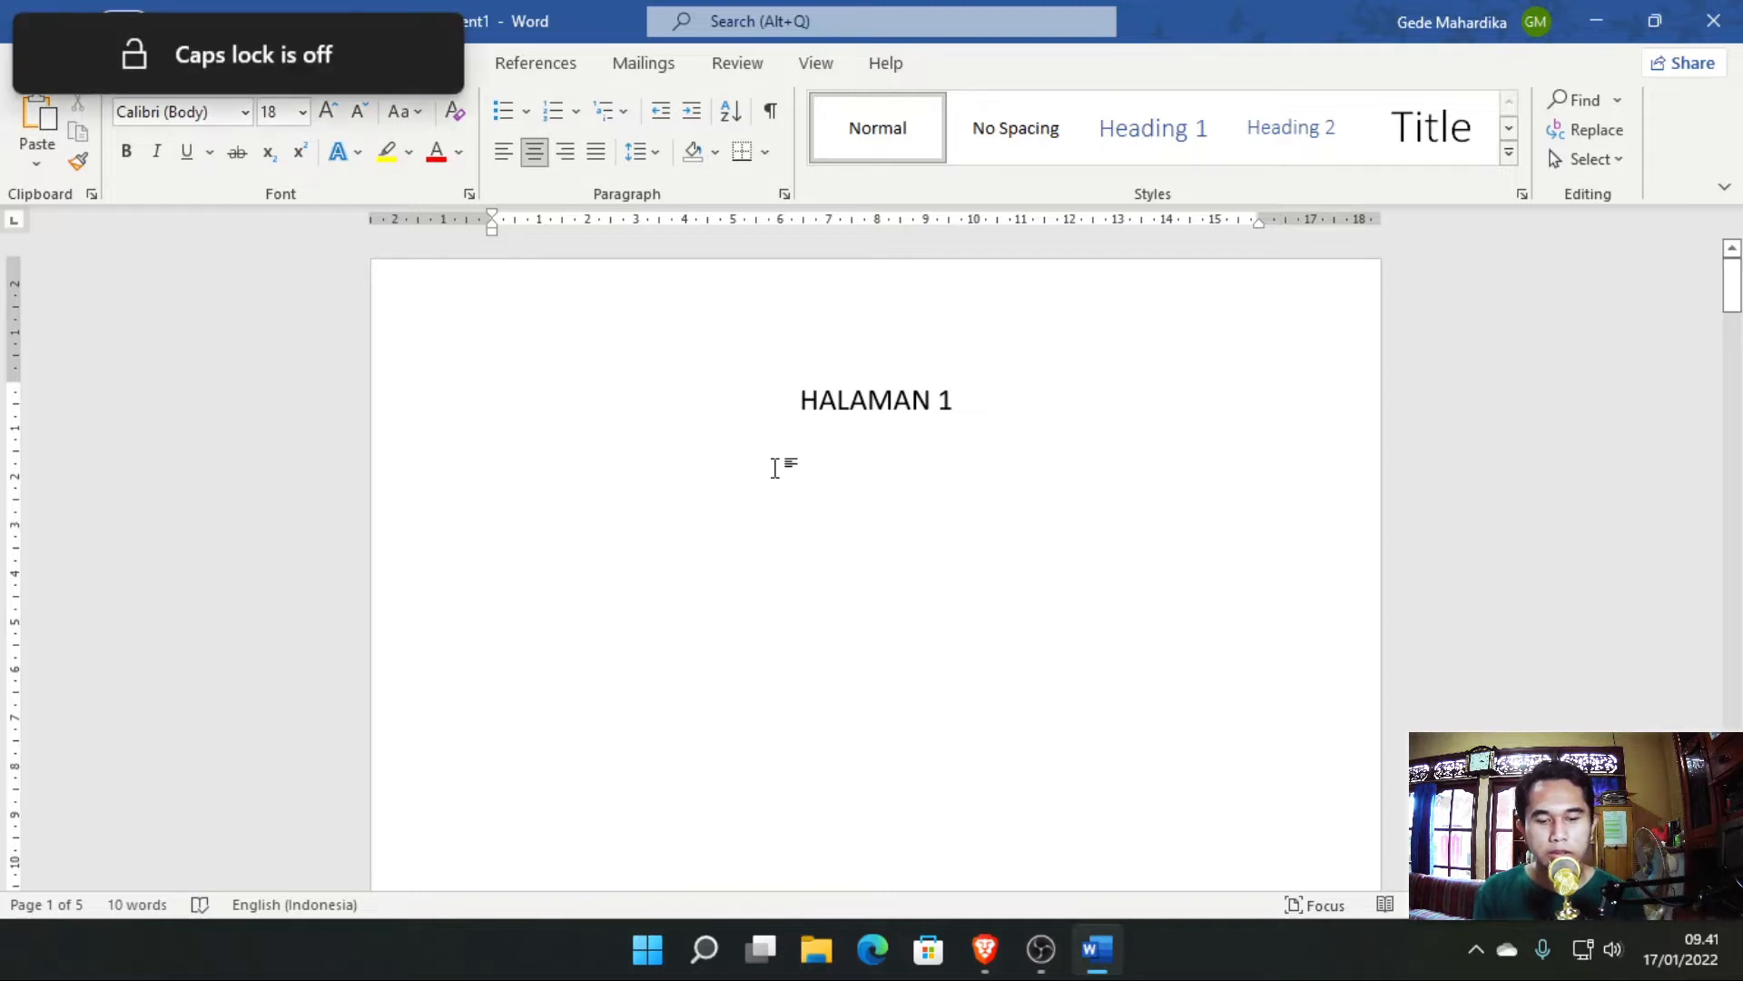
Generate default placeholder paragraphs below the HALAMAN 1 heading with =lorem().
text(=lorem)
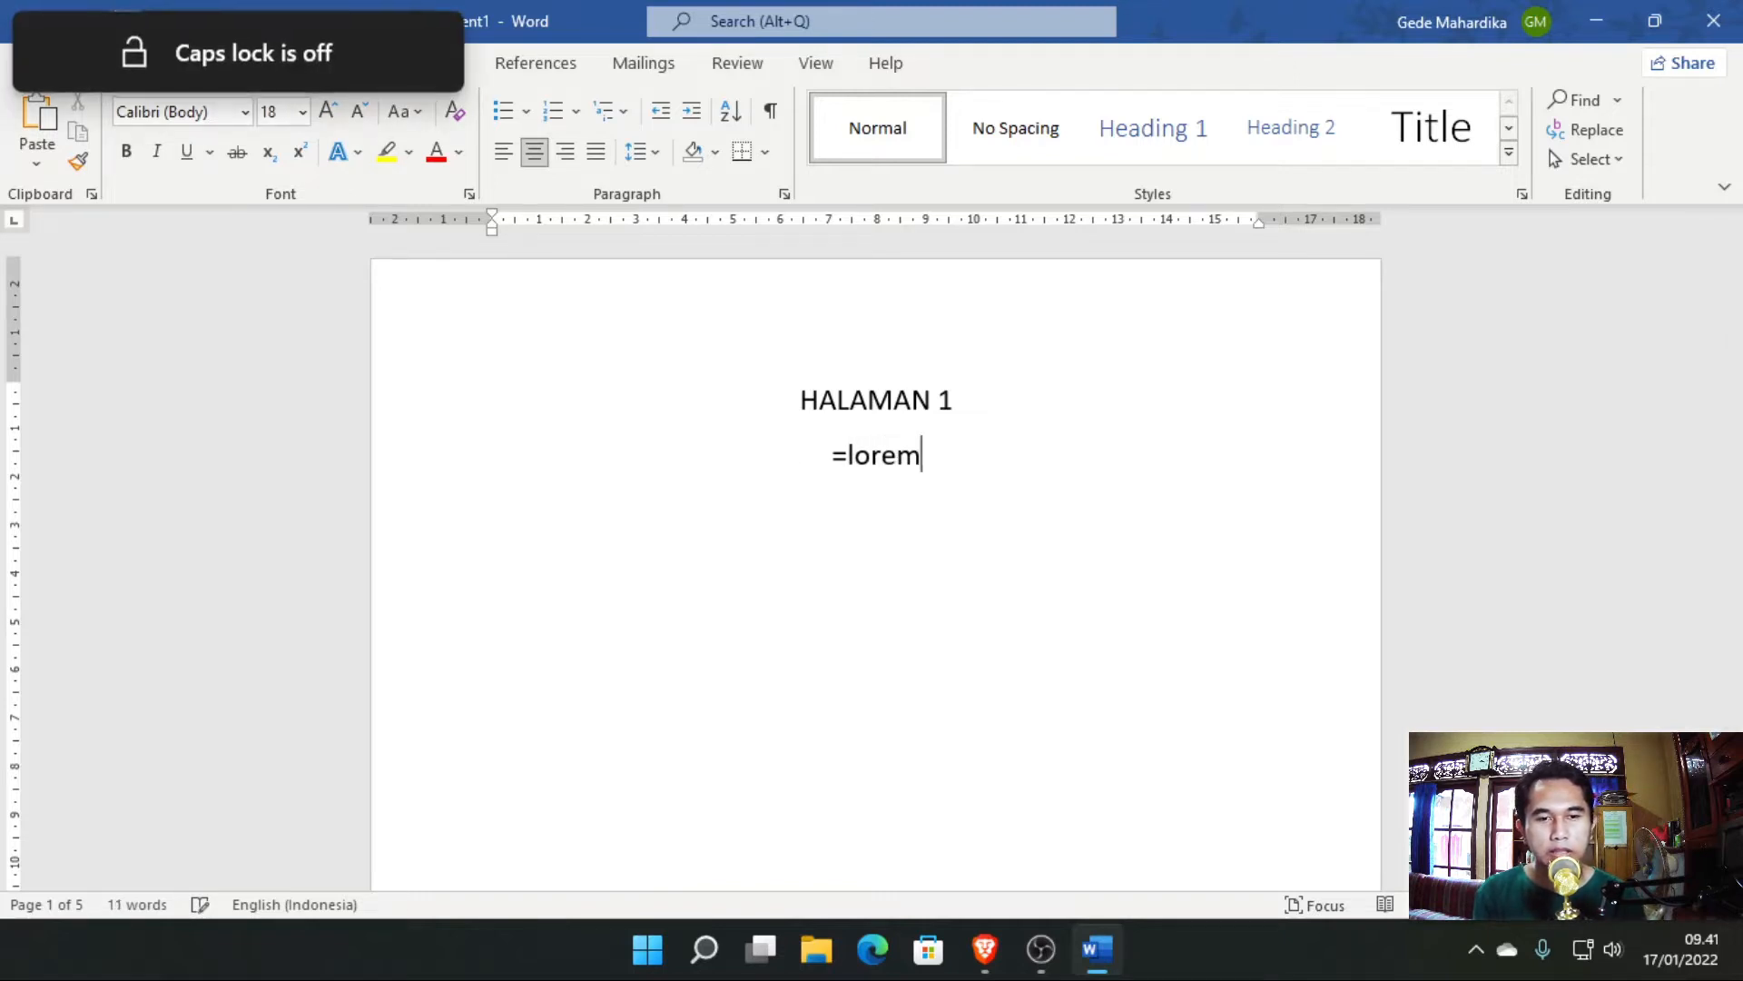
text(())
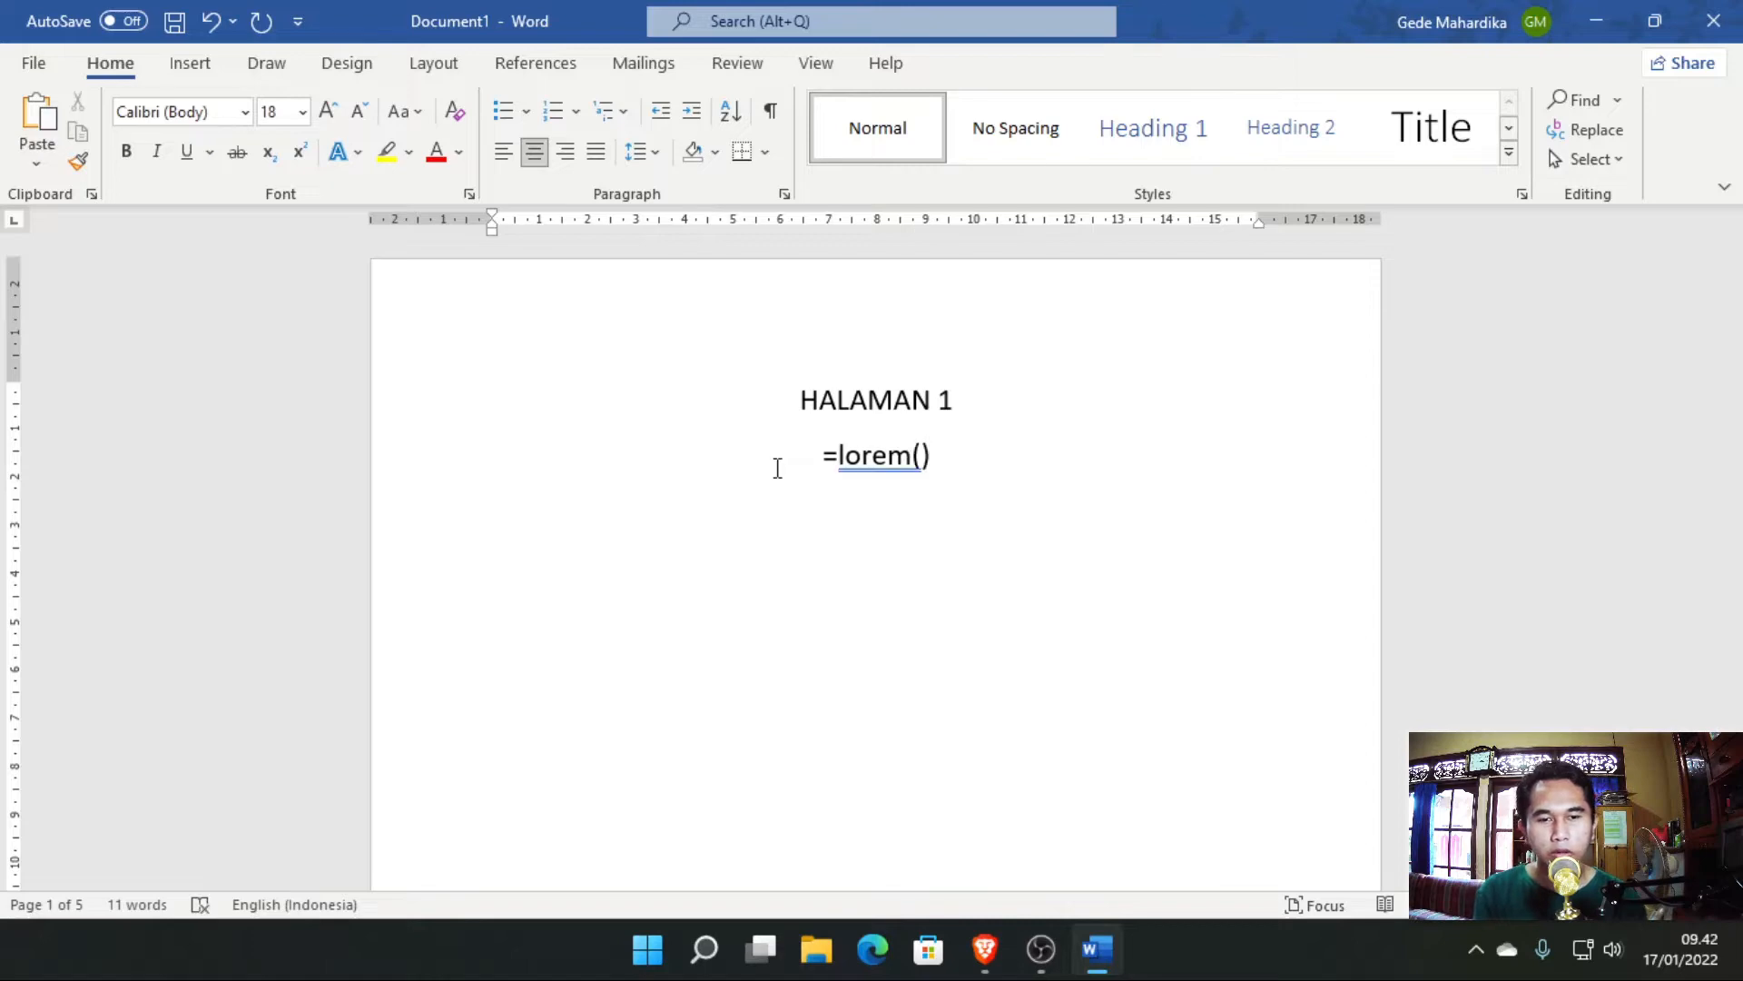
key(Return)
Delete all the generated lorem ipsum paragraphs below the HALAMAN 1 heading.
scroll(891, 518, up, 2)
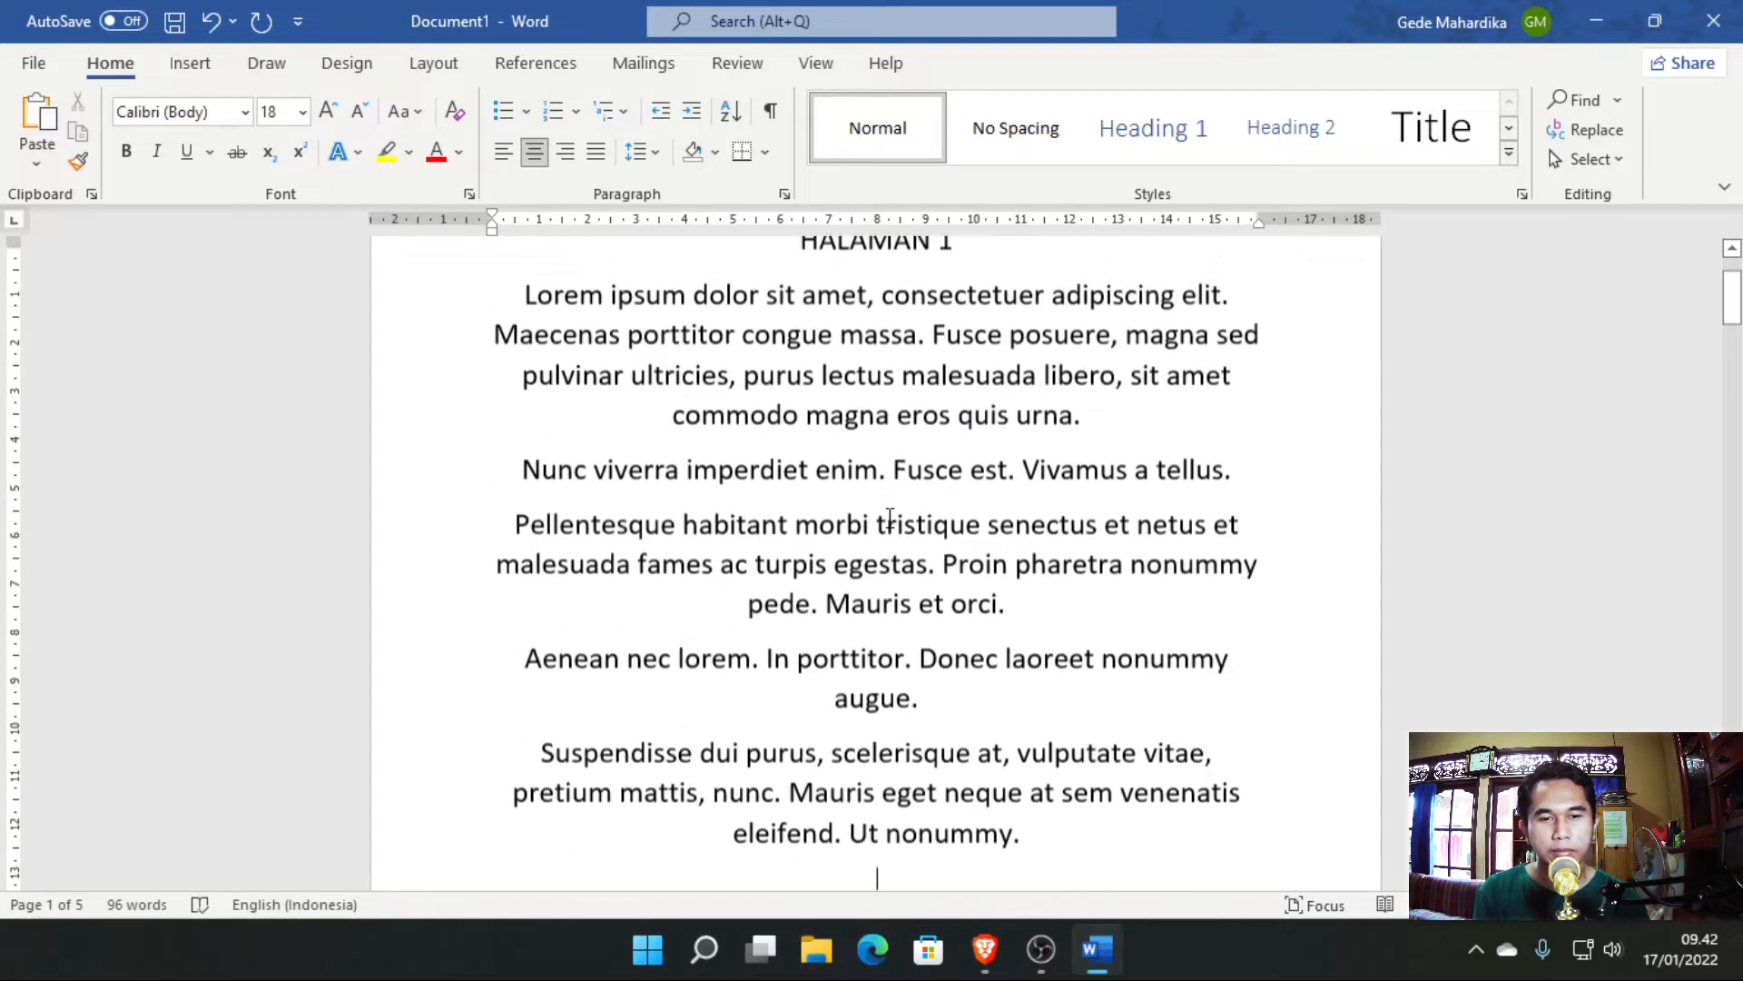
scroll(891, 518, down, 2)
scroll(890, 518, up, 2)
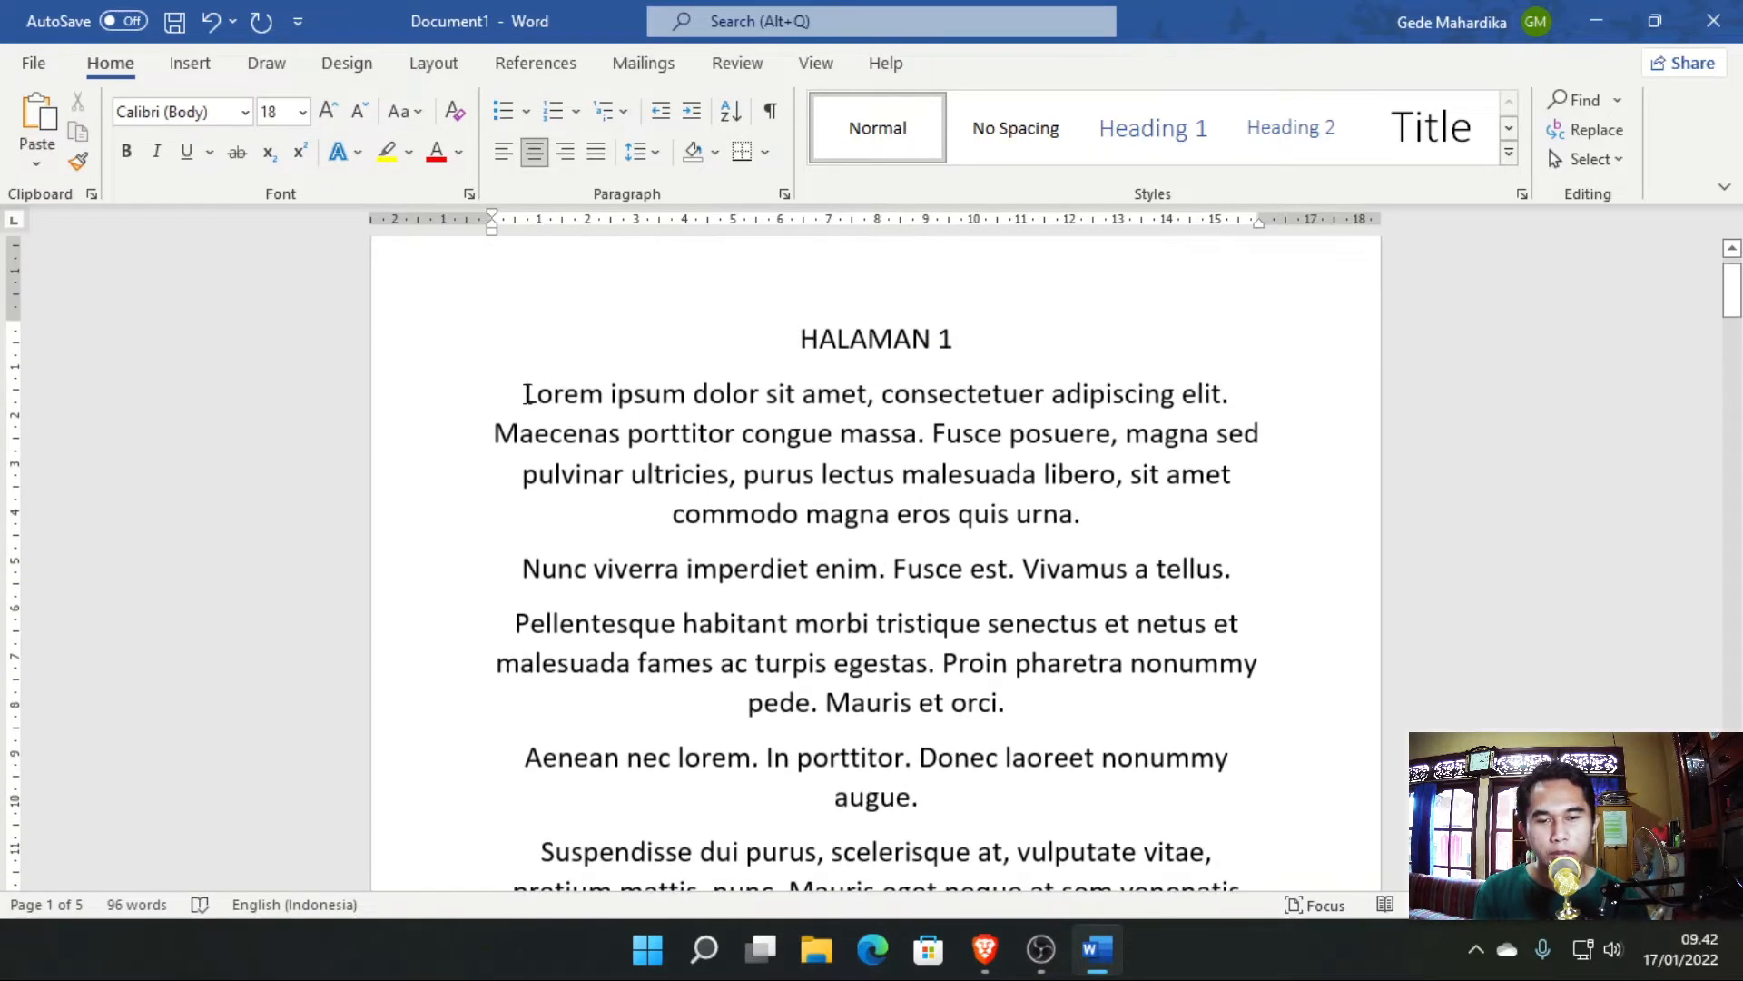
scroll(971, 640, down, 3)
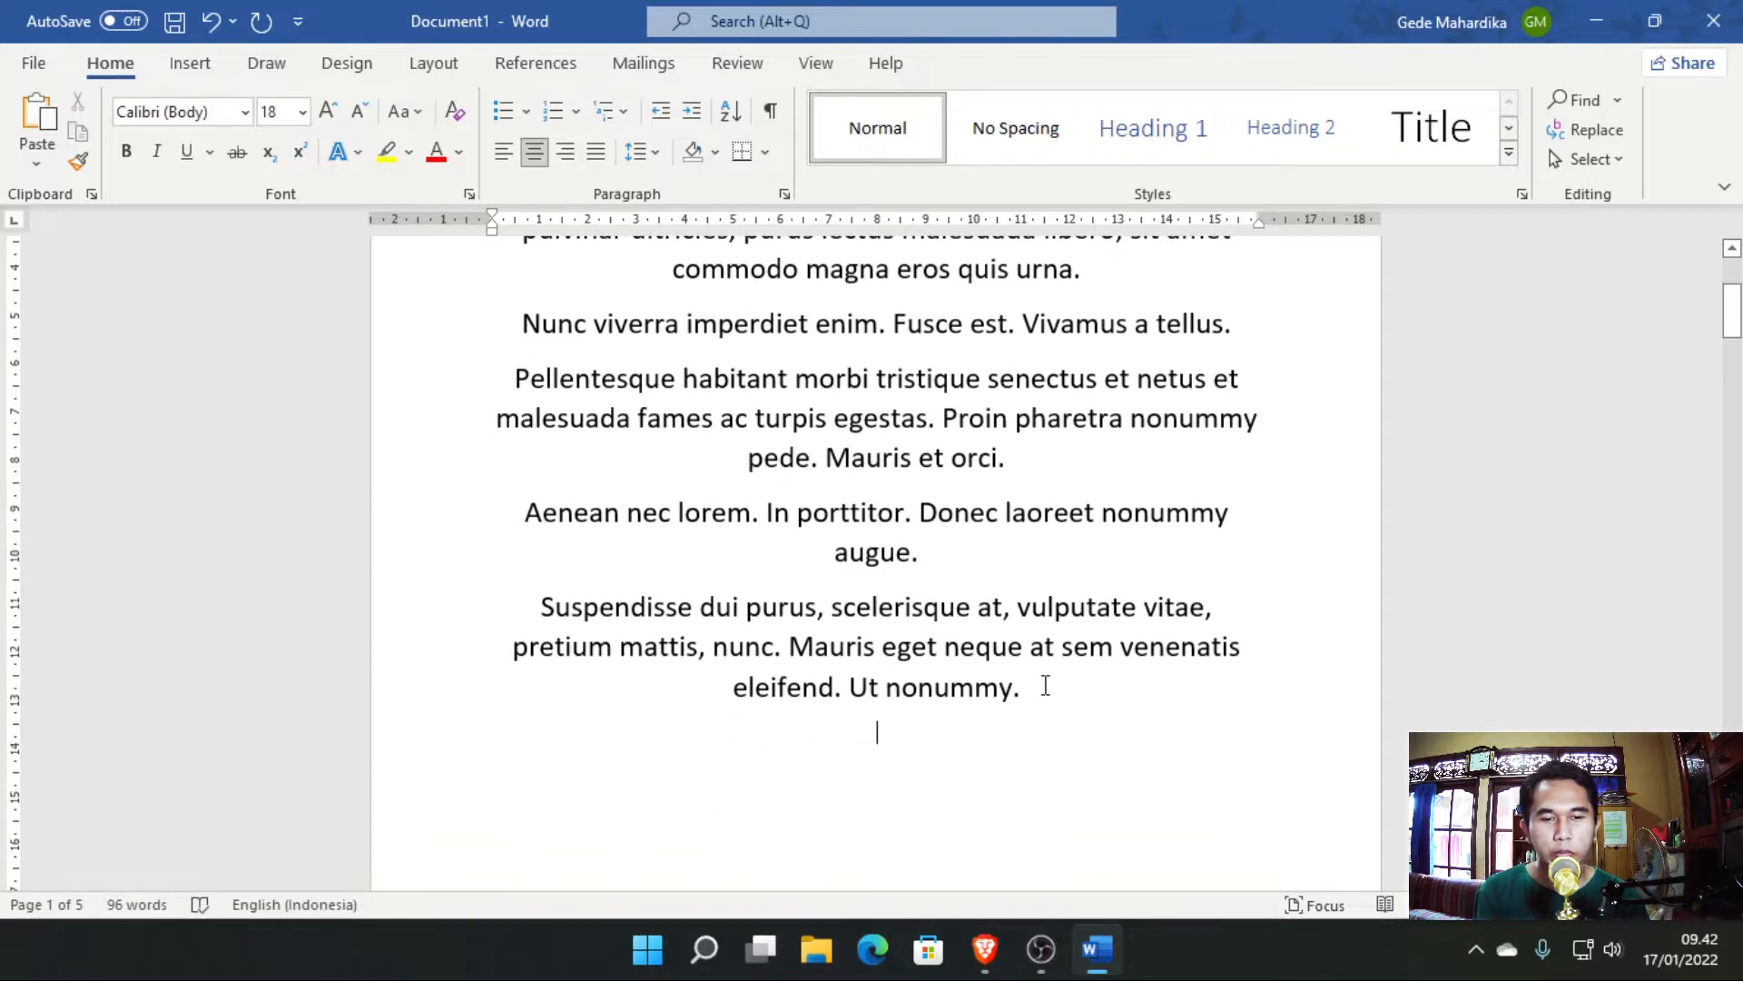
drag(1045, 685, 524, 299)
key(Delete)
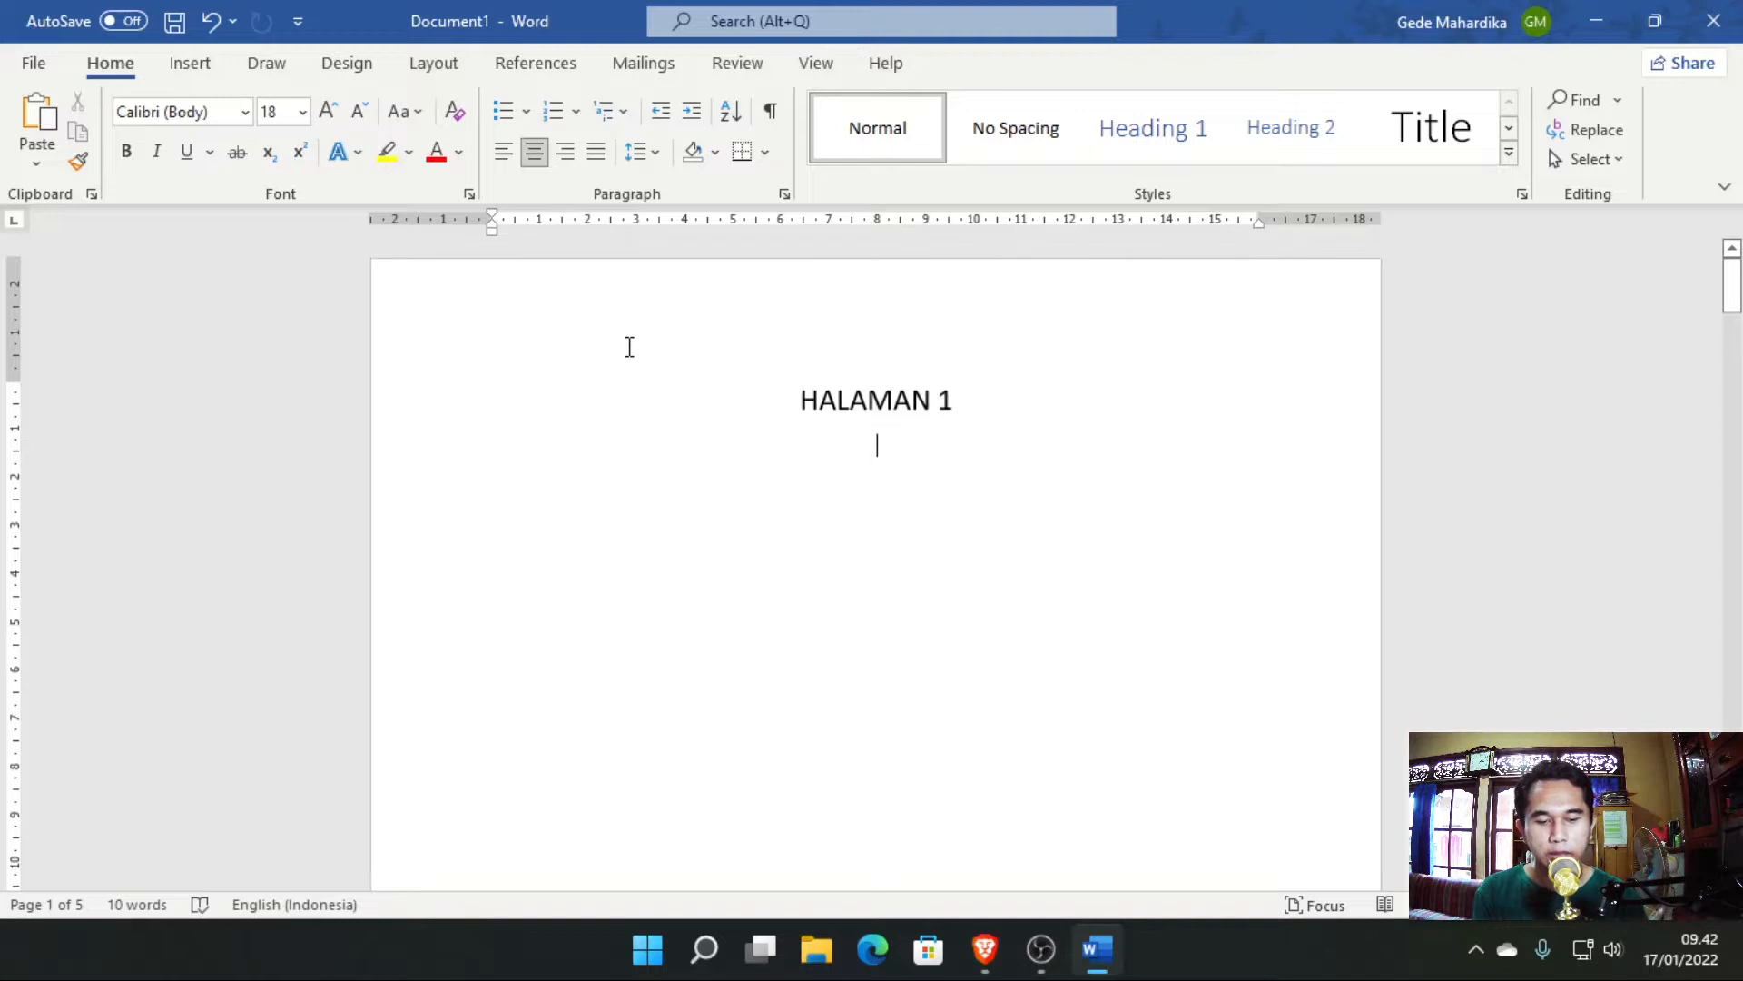
Generate one six-sentence placeholder paragraph below the HALAMAN 1 heading with =lorem(1,6) and justify it.
text(=lorem)
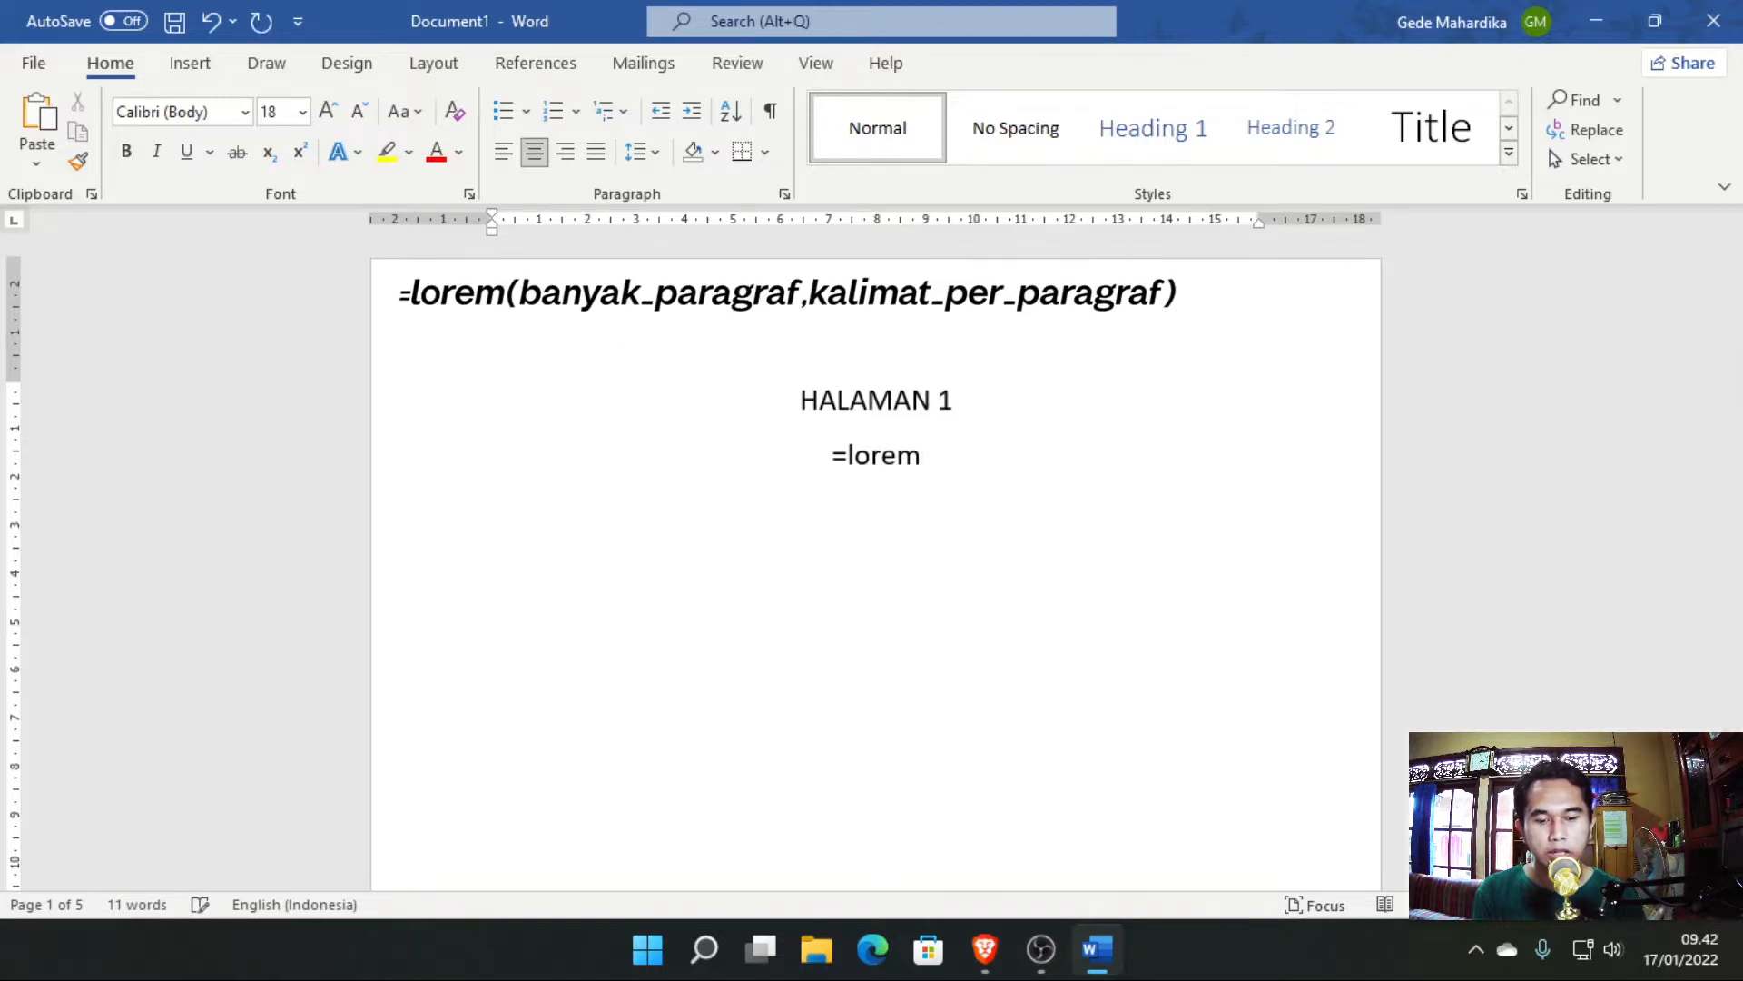
text(()
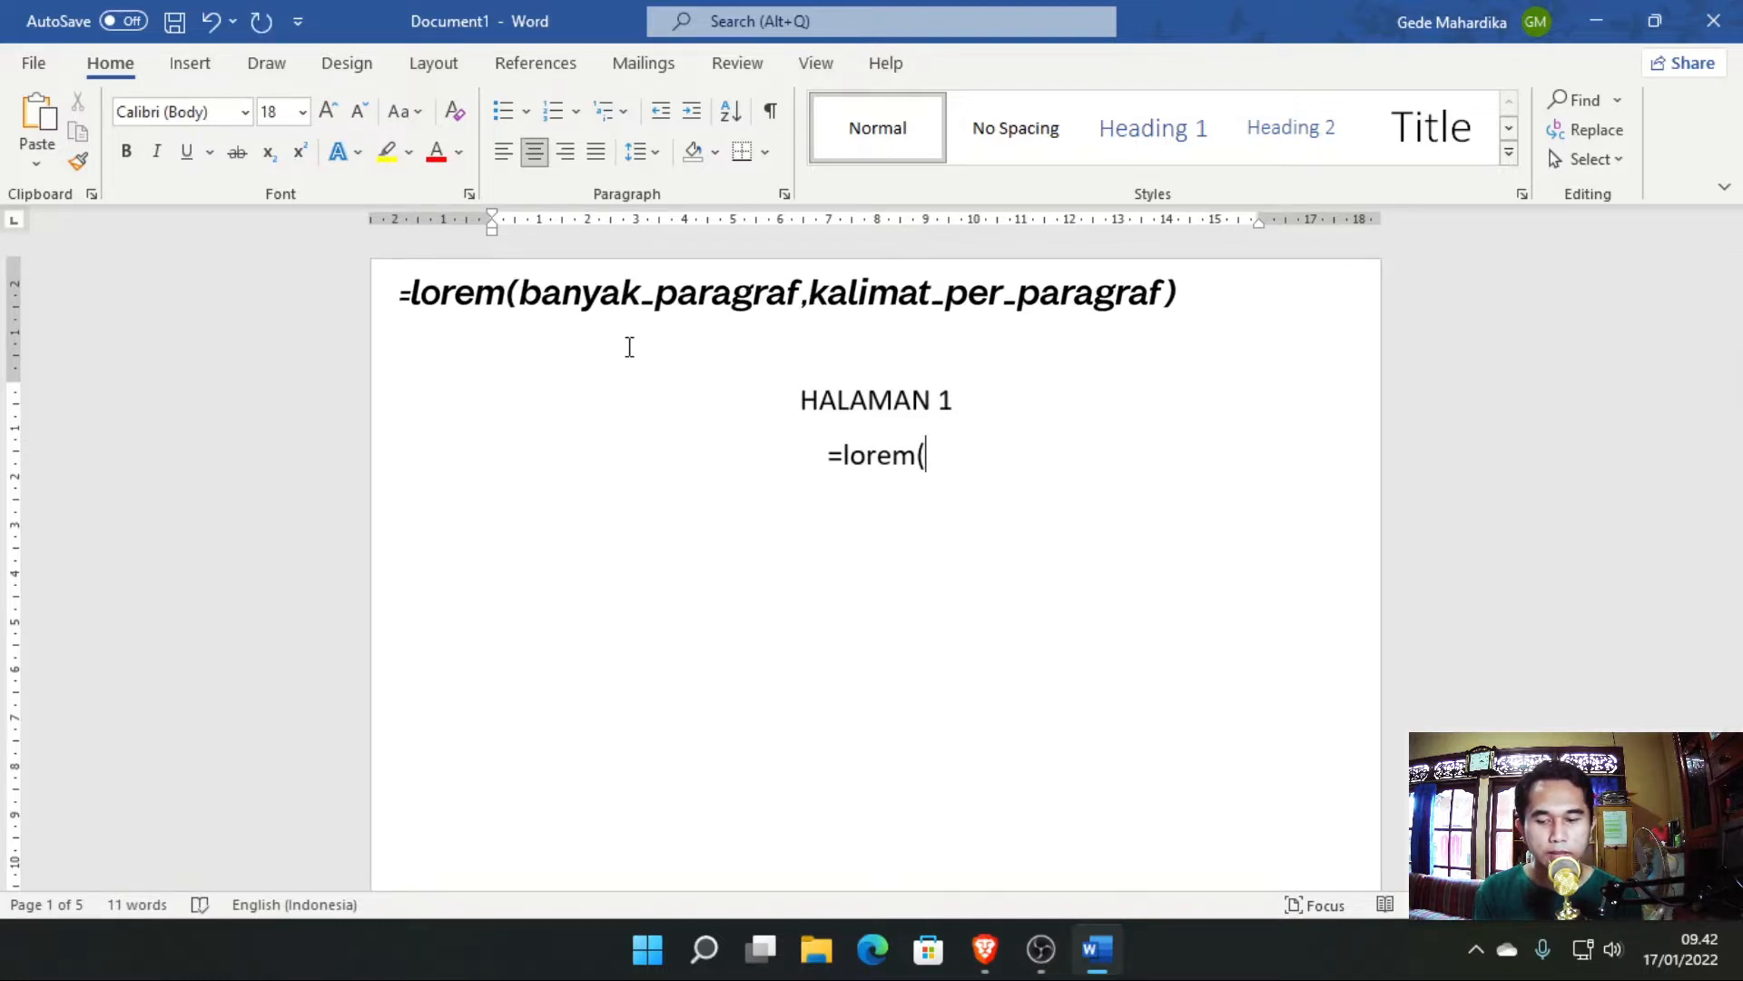
text(1)
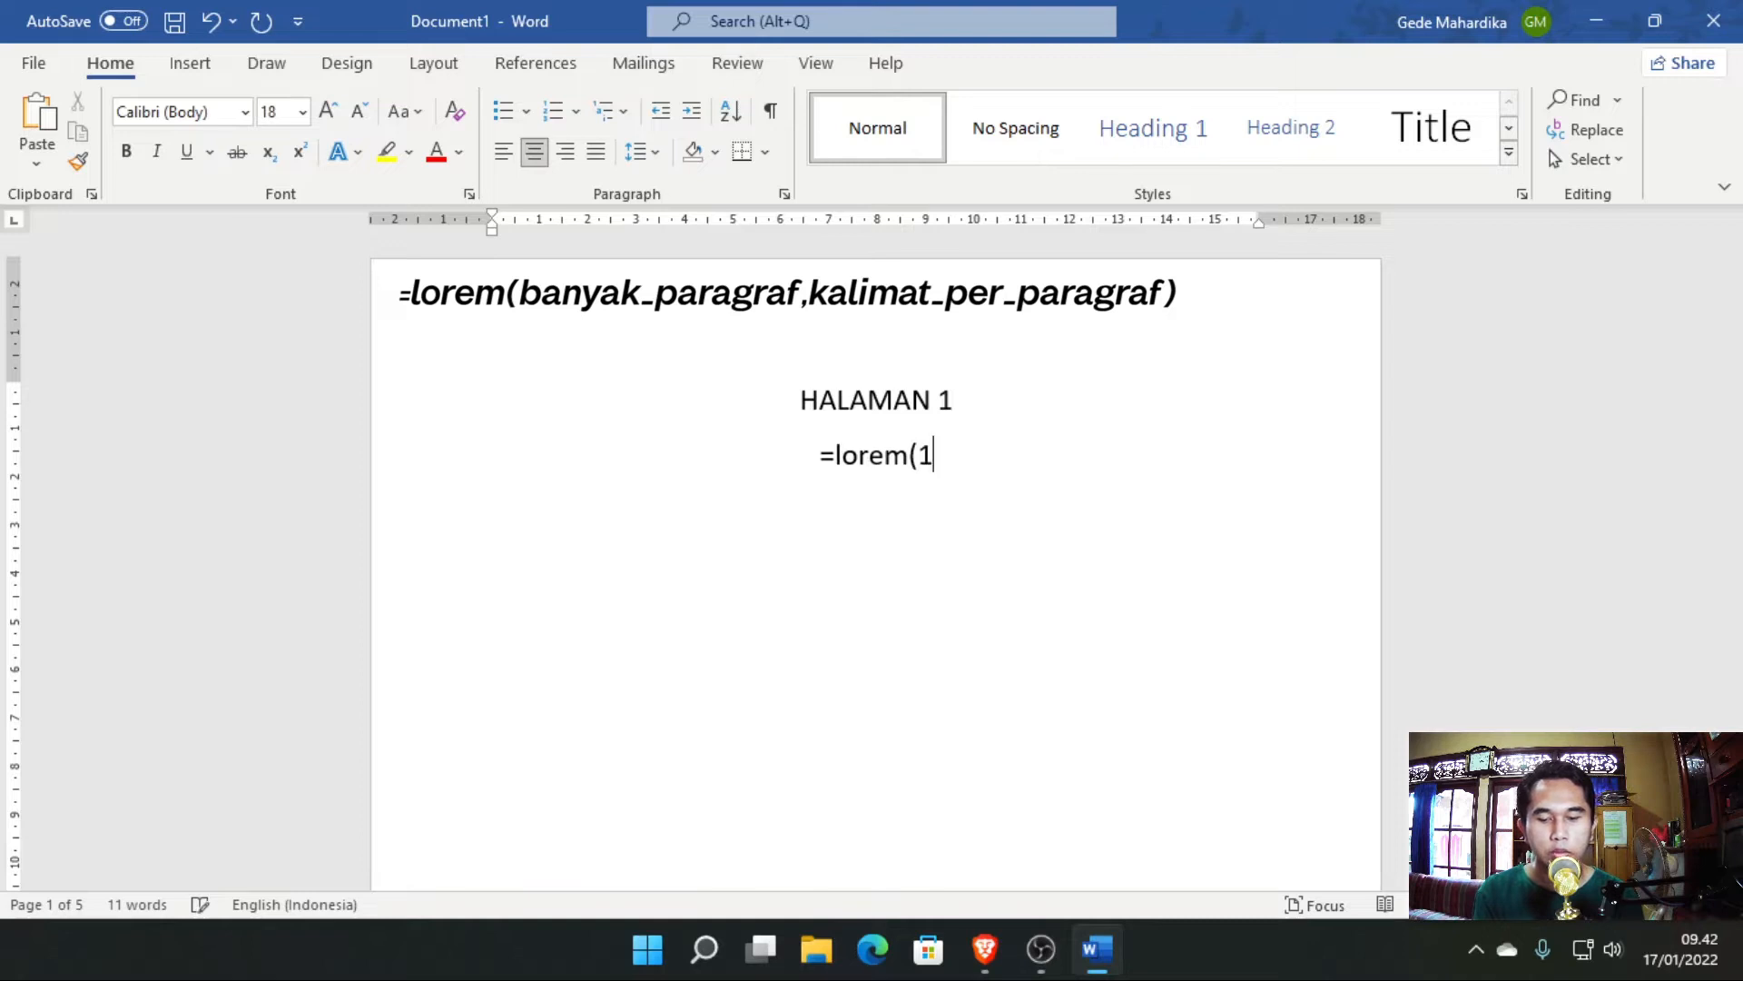
text(,6))
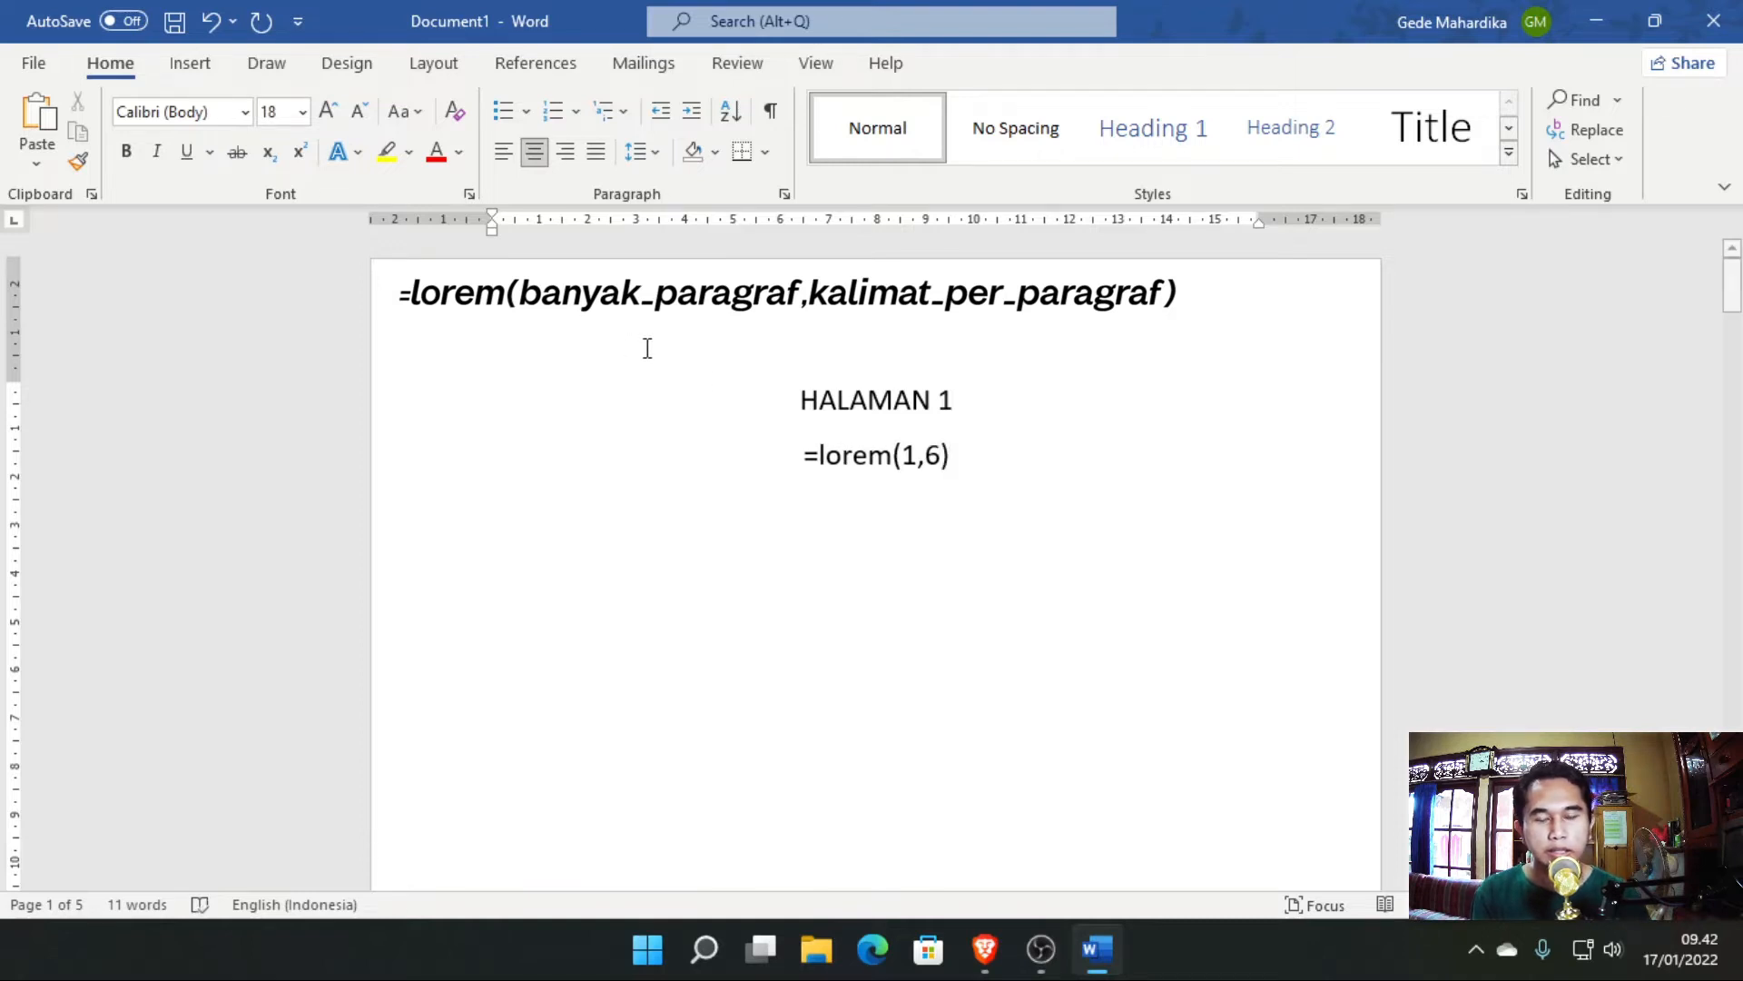
double_click(908, 454)
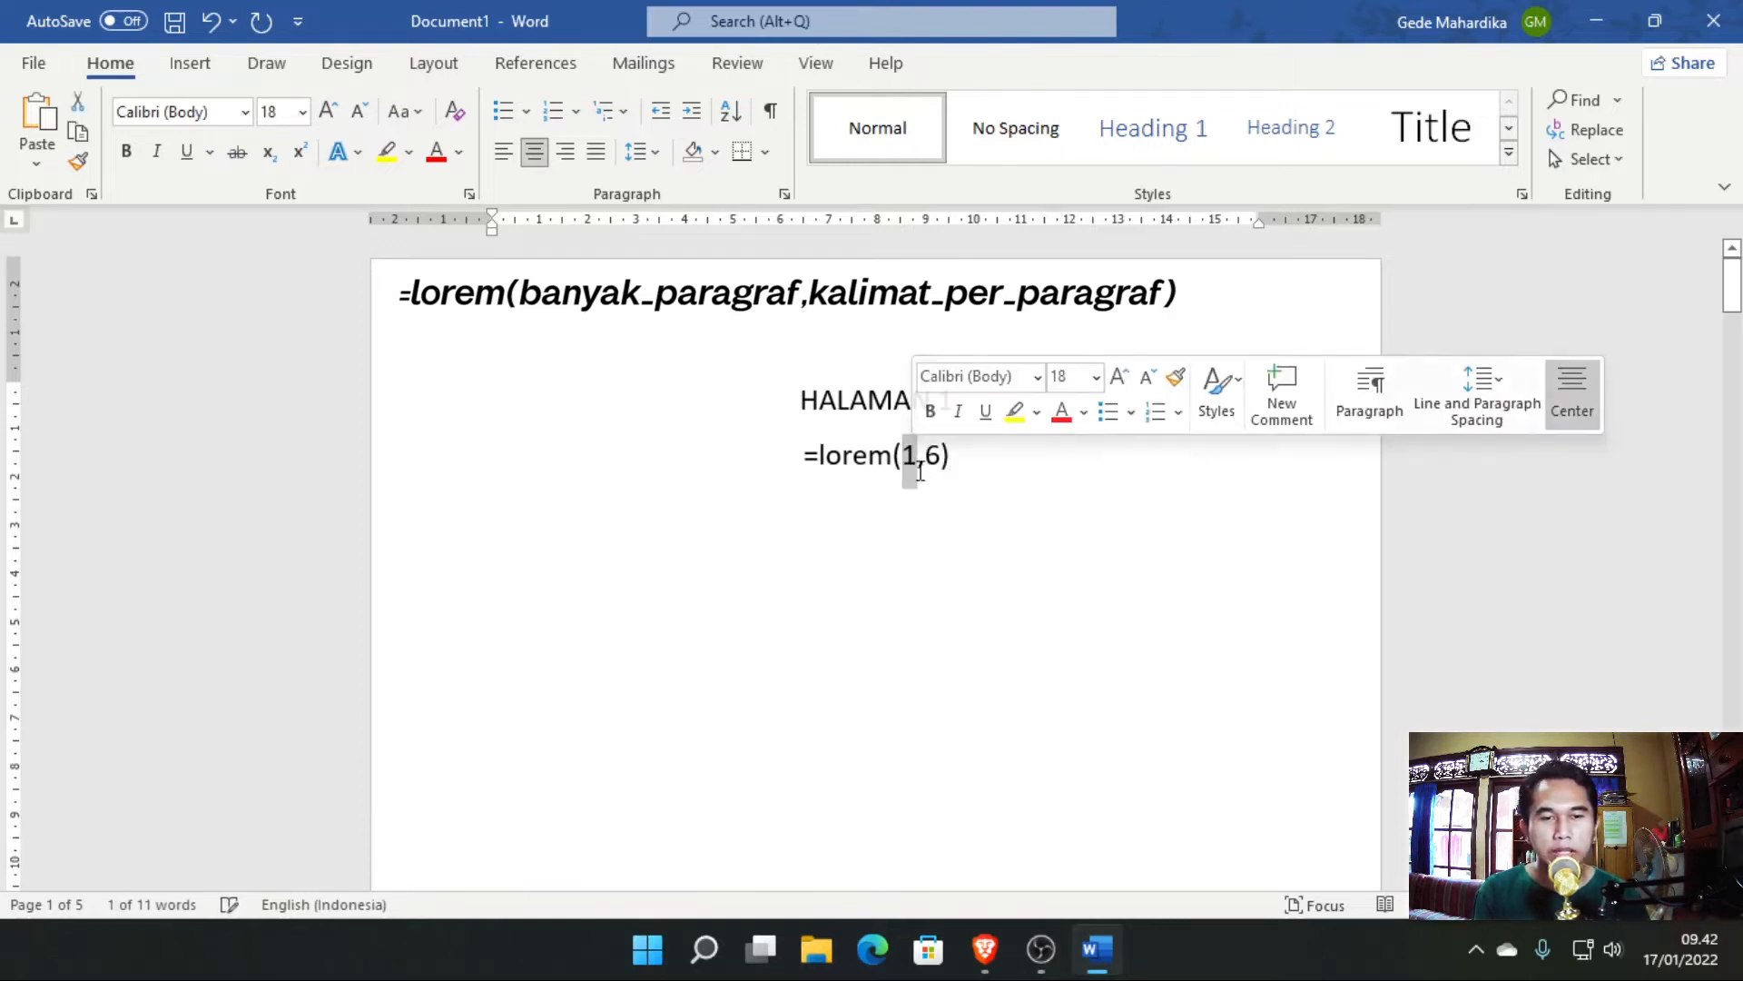
double_click(934, 458)
click(988, 463)
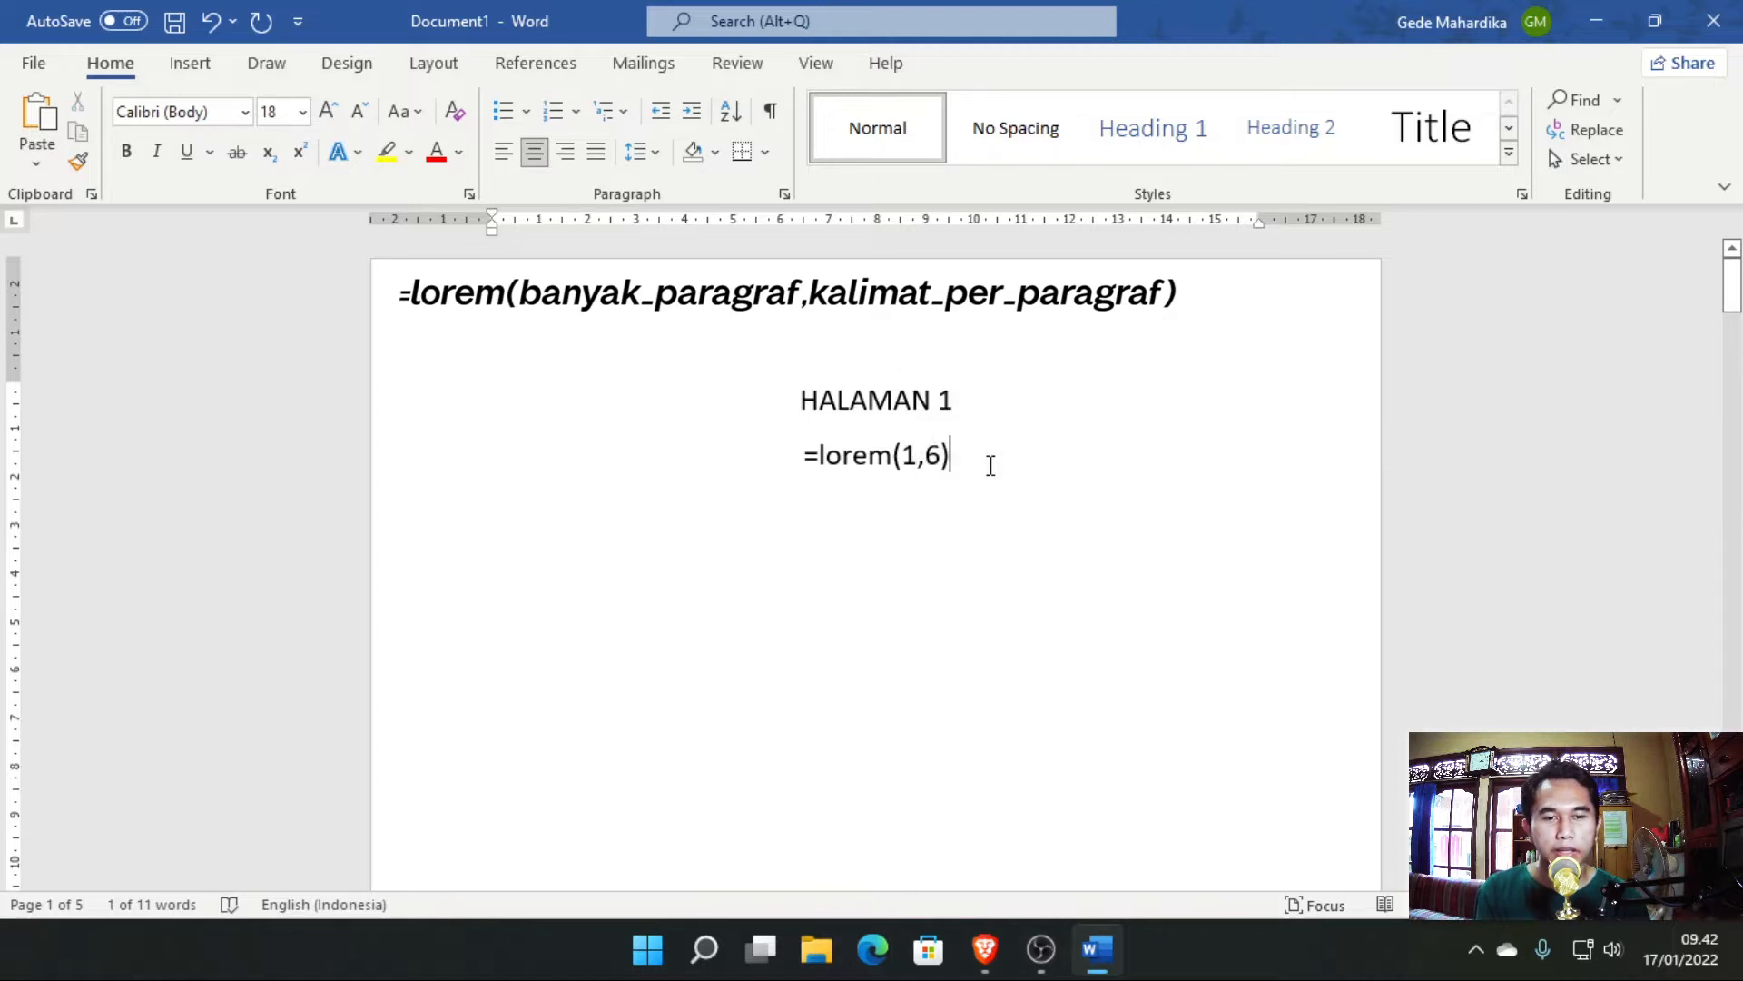
key(Return)
click(855, 537)
key(ctrl+j)
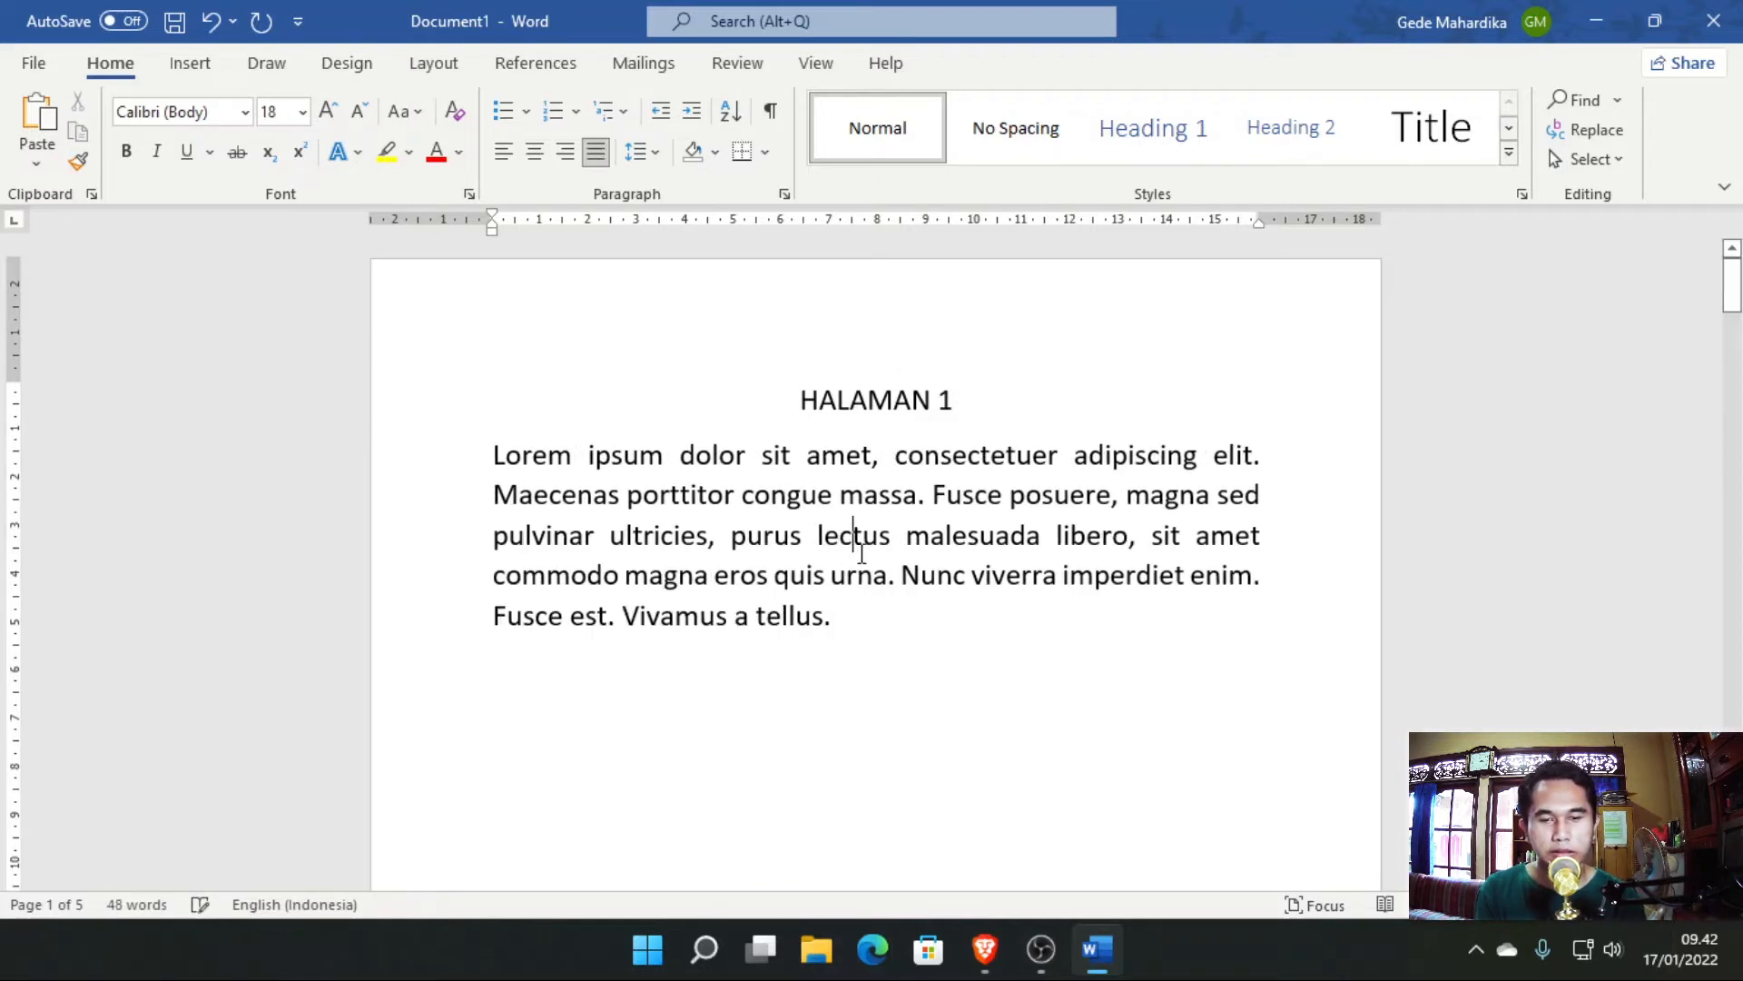
Generate two six-sentence placeholder paragraphs on a new line below HALAMAN 2 with =lorem(2,6) and justify them.
scroll(864, 561, down, 15)
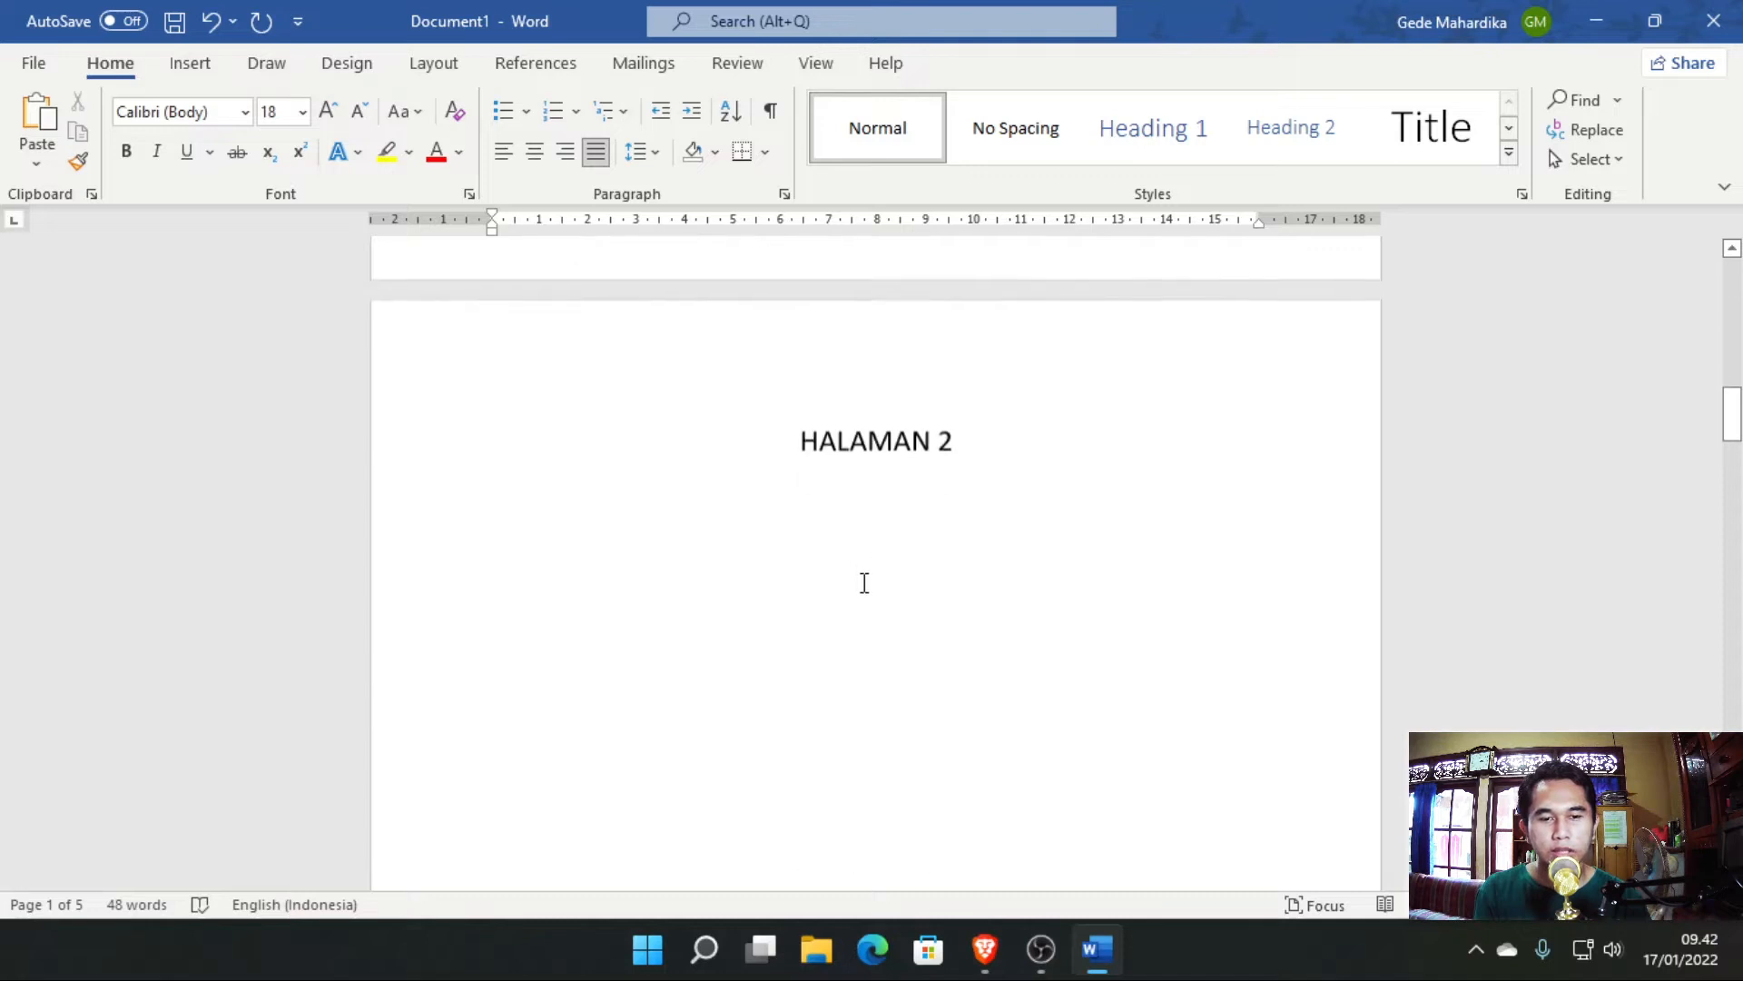
click(960, 441)
key(Return)
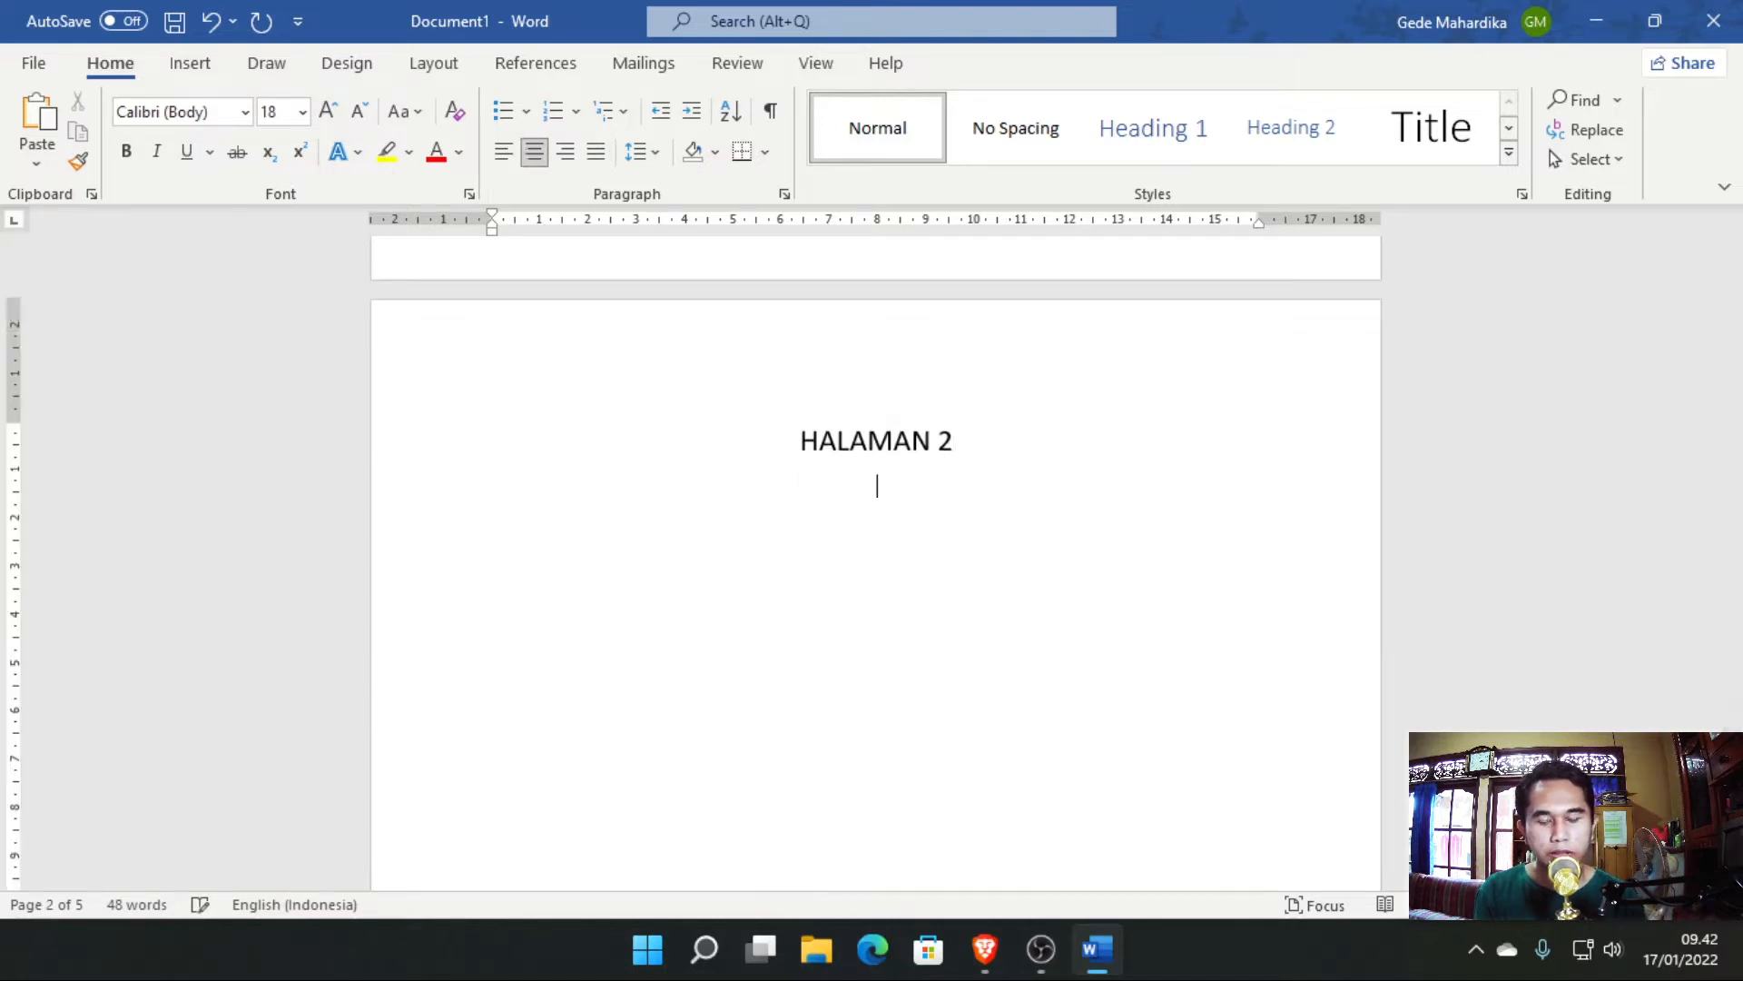
text(=lorem()
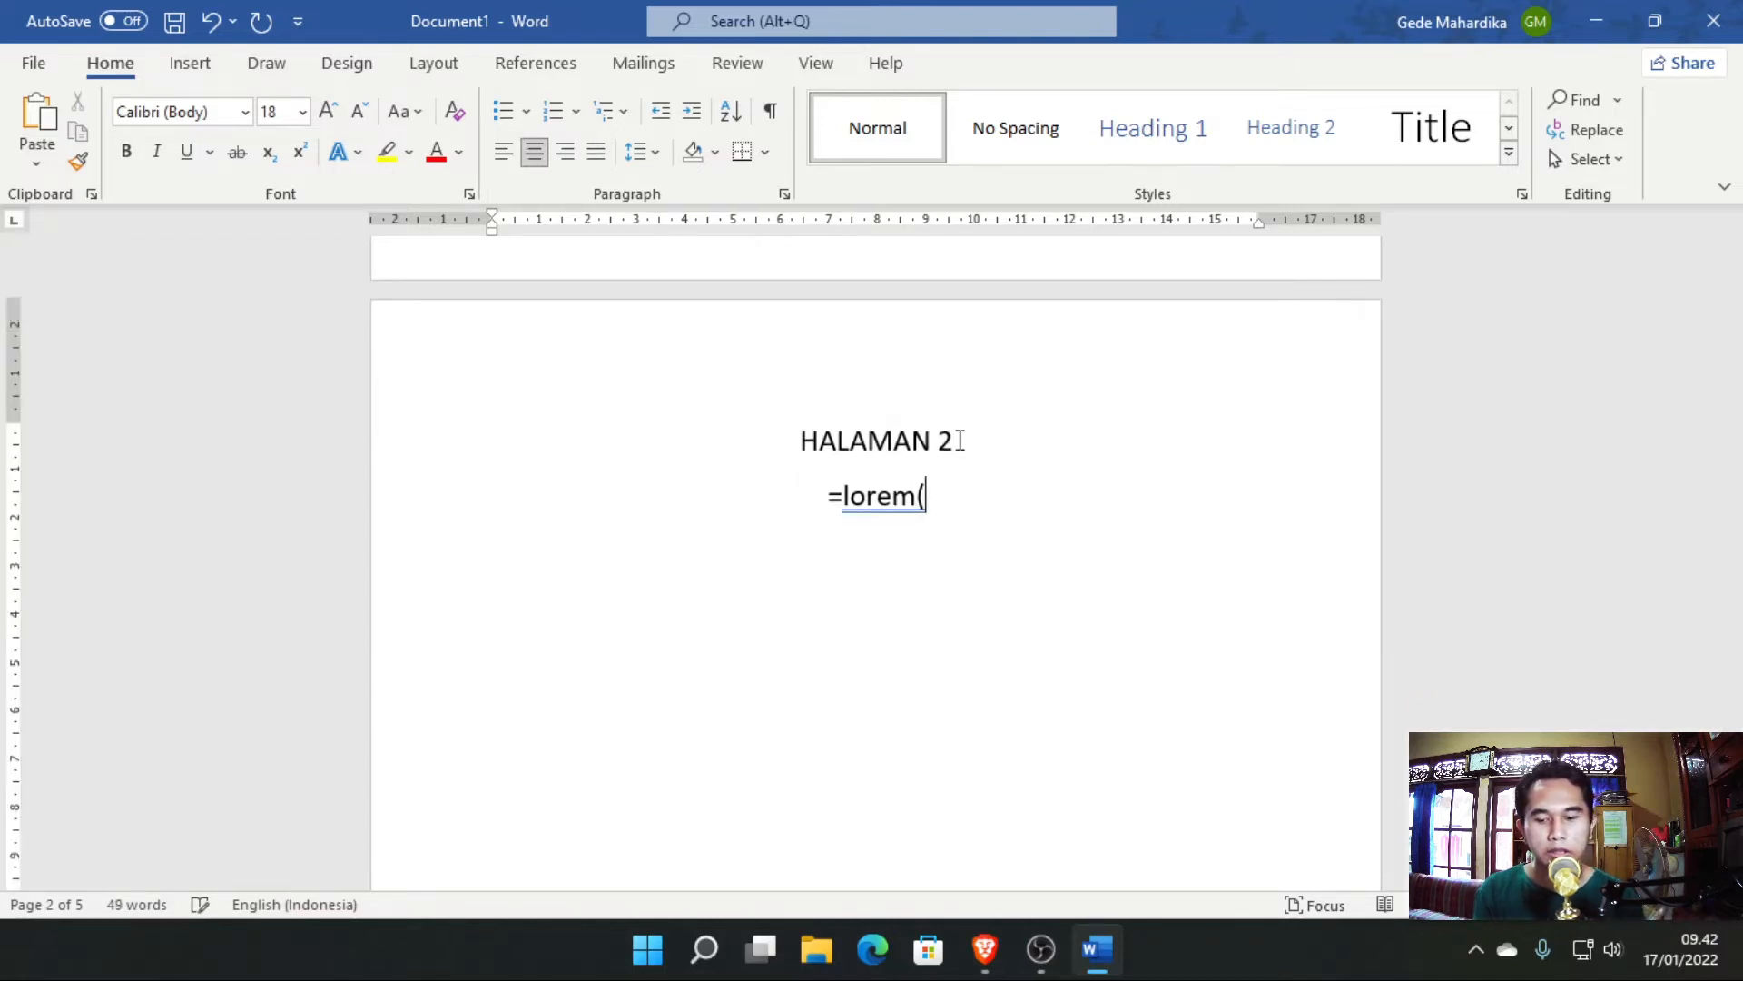
text(2,6))
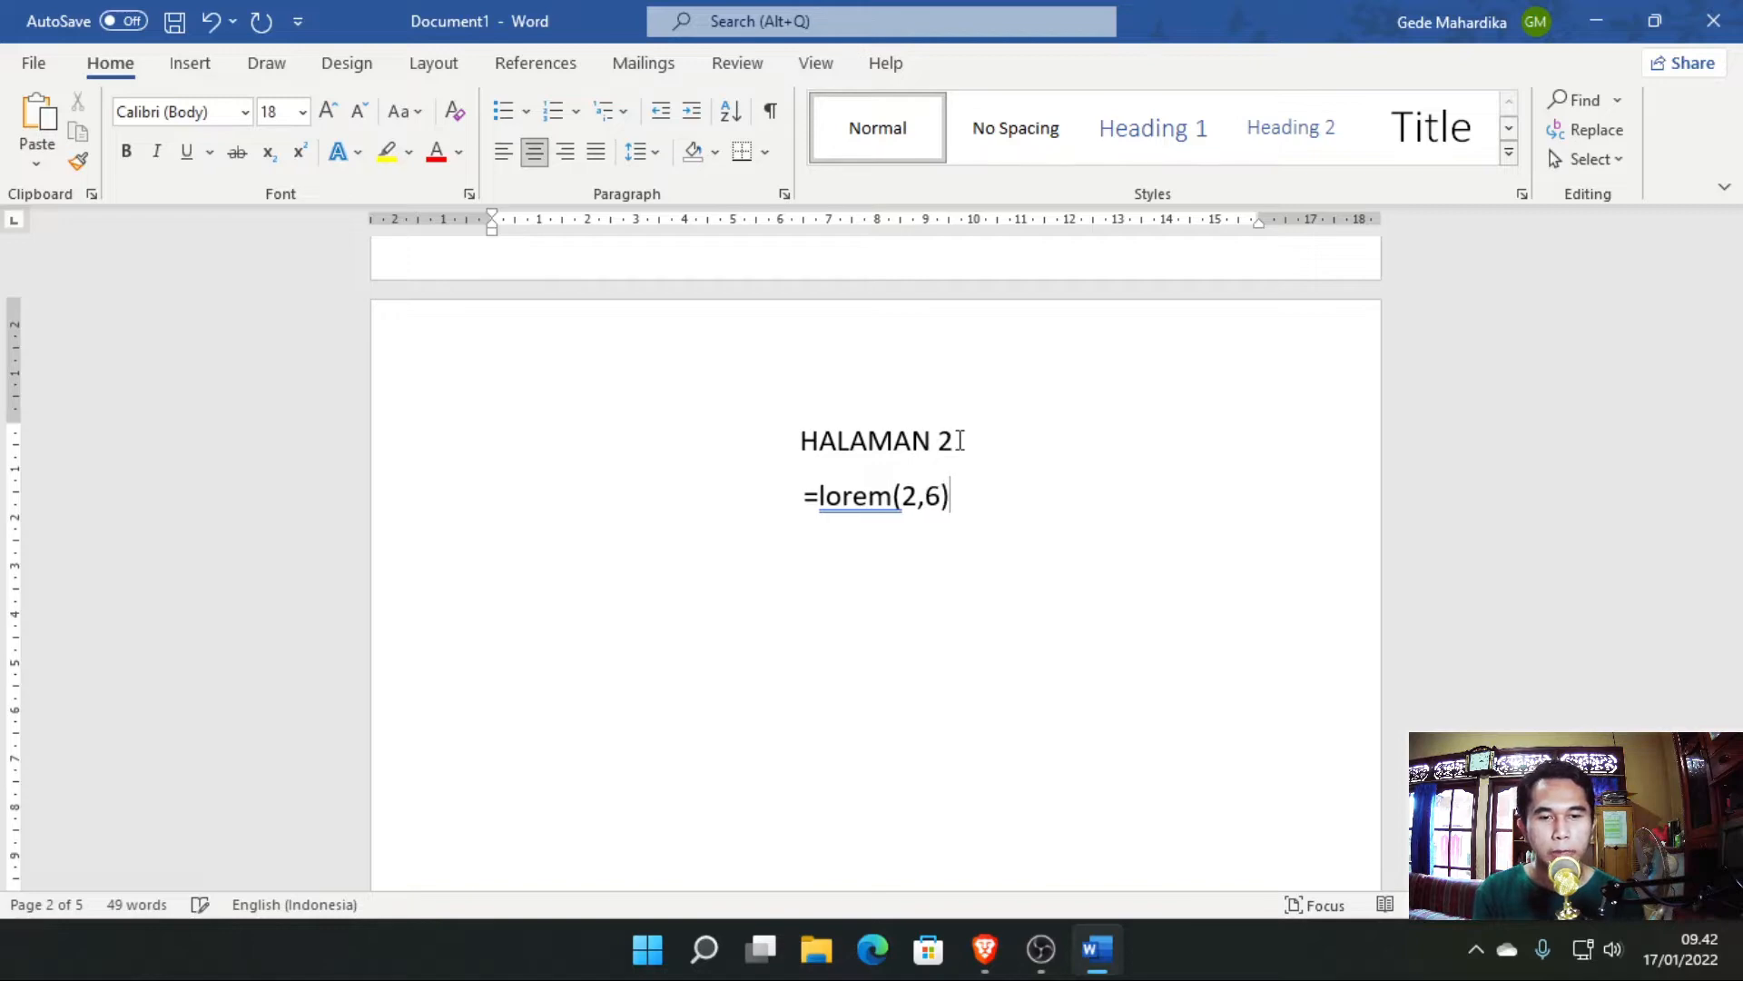
key(Return)
drag(1039, 841, 588, 564)
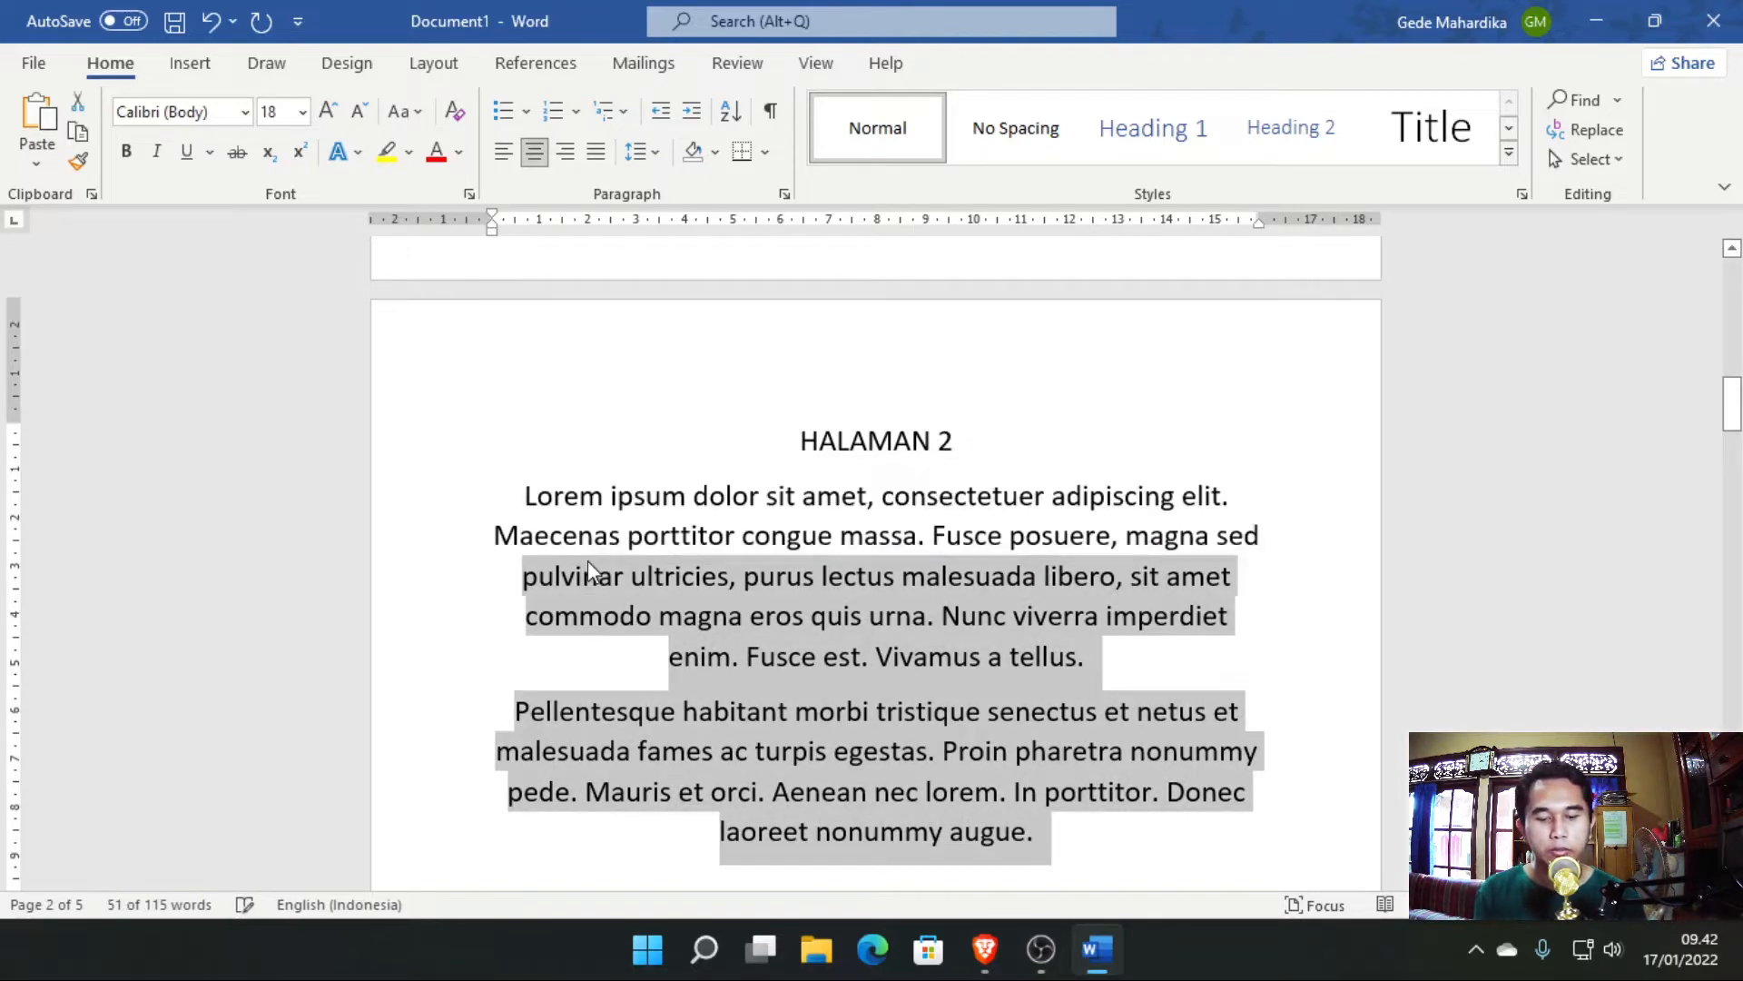
key(ctrl+j)
Generate three six-sentence placeholder paragraphs on a new line below HALAMAN 3 with =lorem(3,6) and justify them.
scroll(587, 560, down, 8)
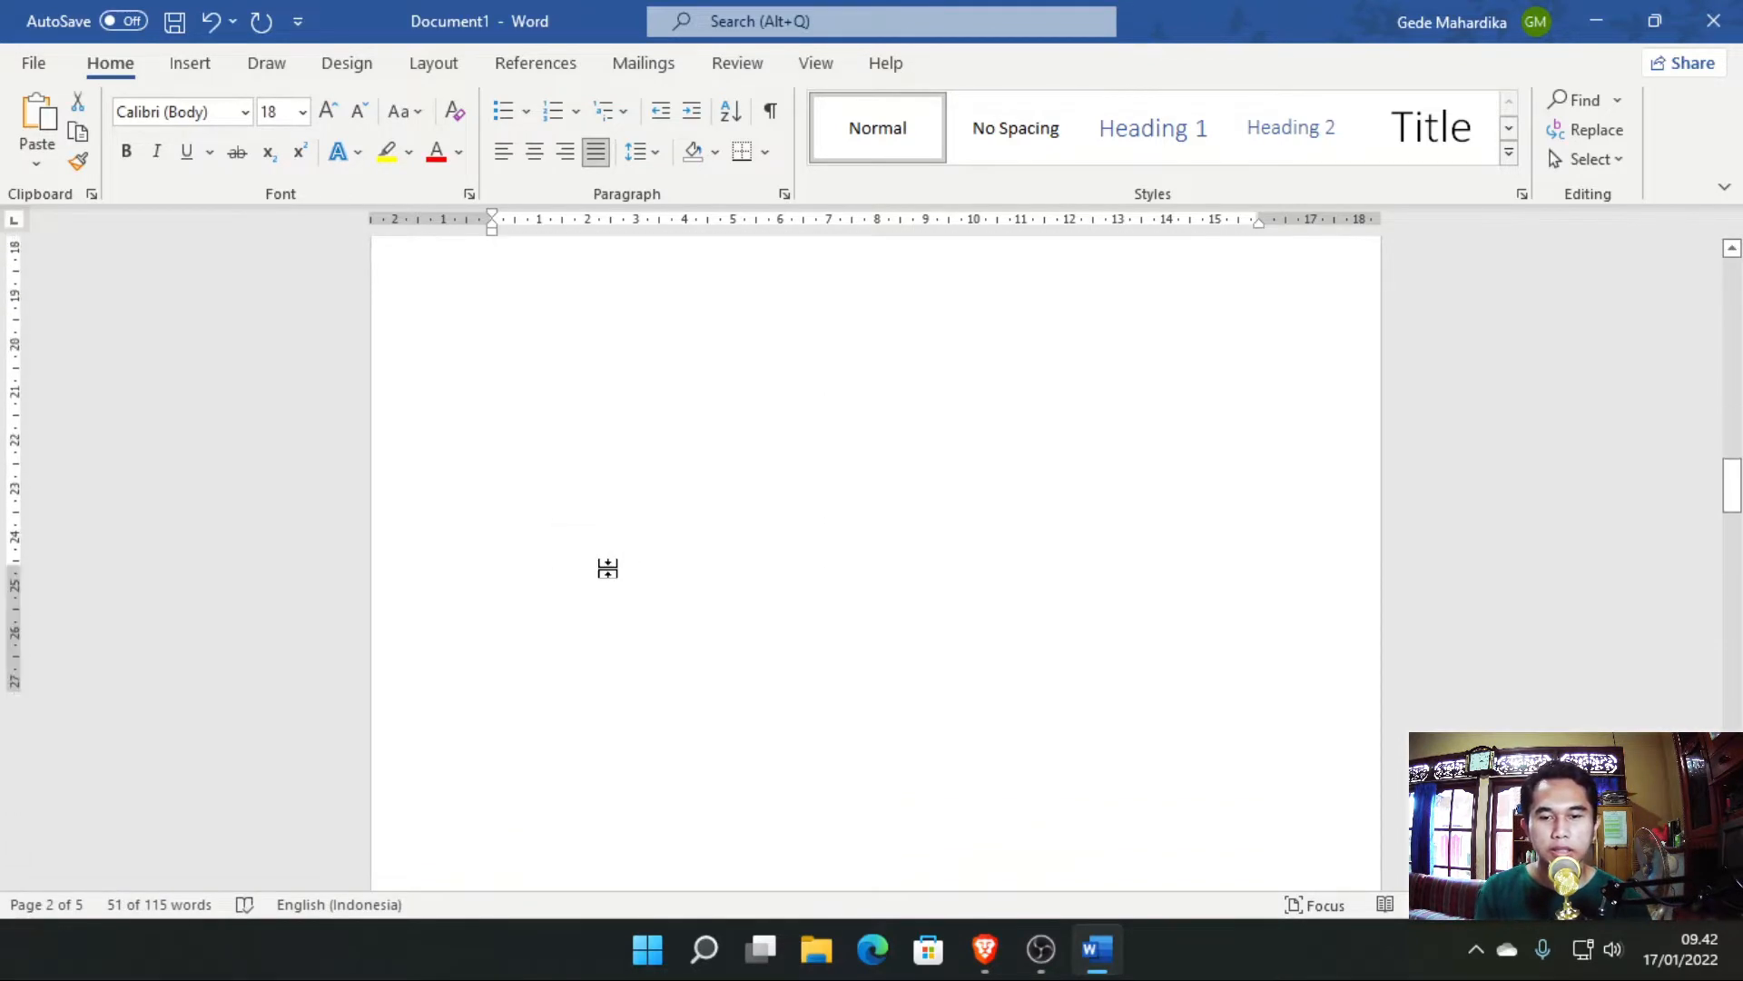
scroll(607, 567, down, 5)
click(853, 519)
key(Return)
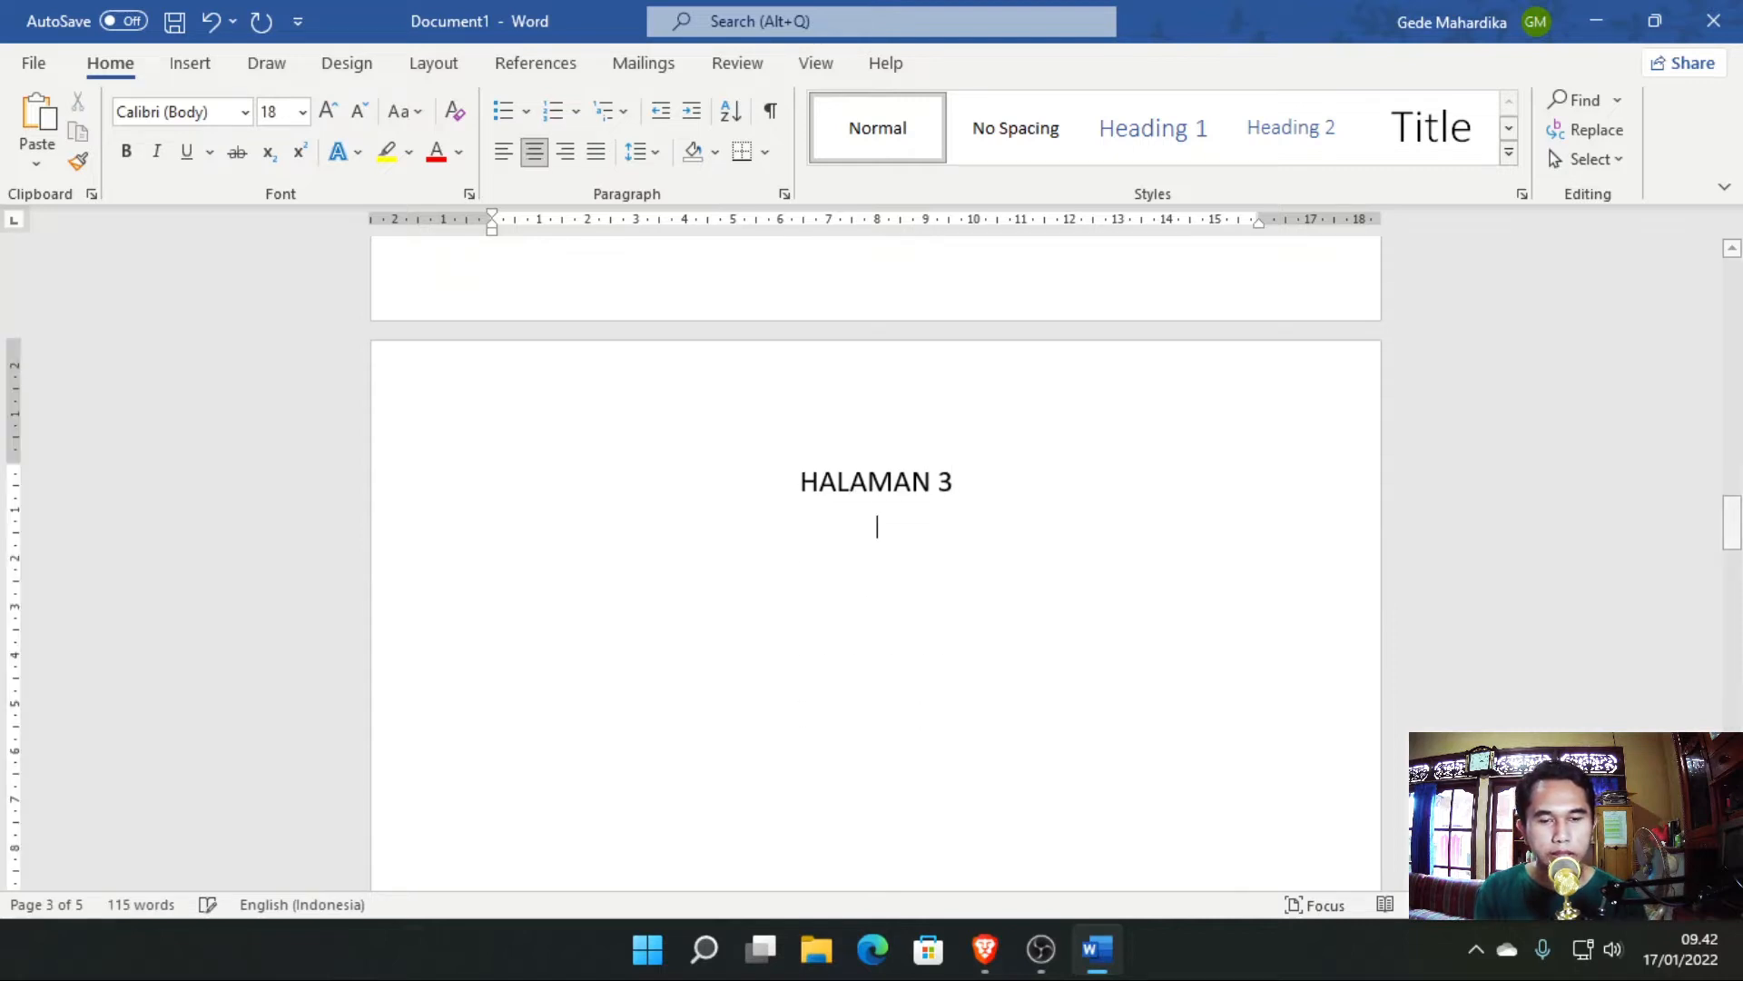
text(=lorem()
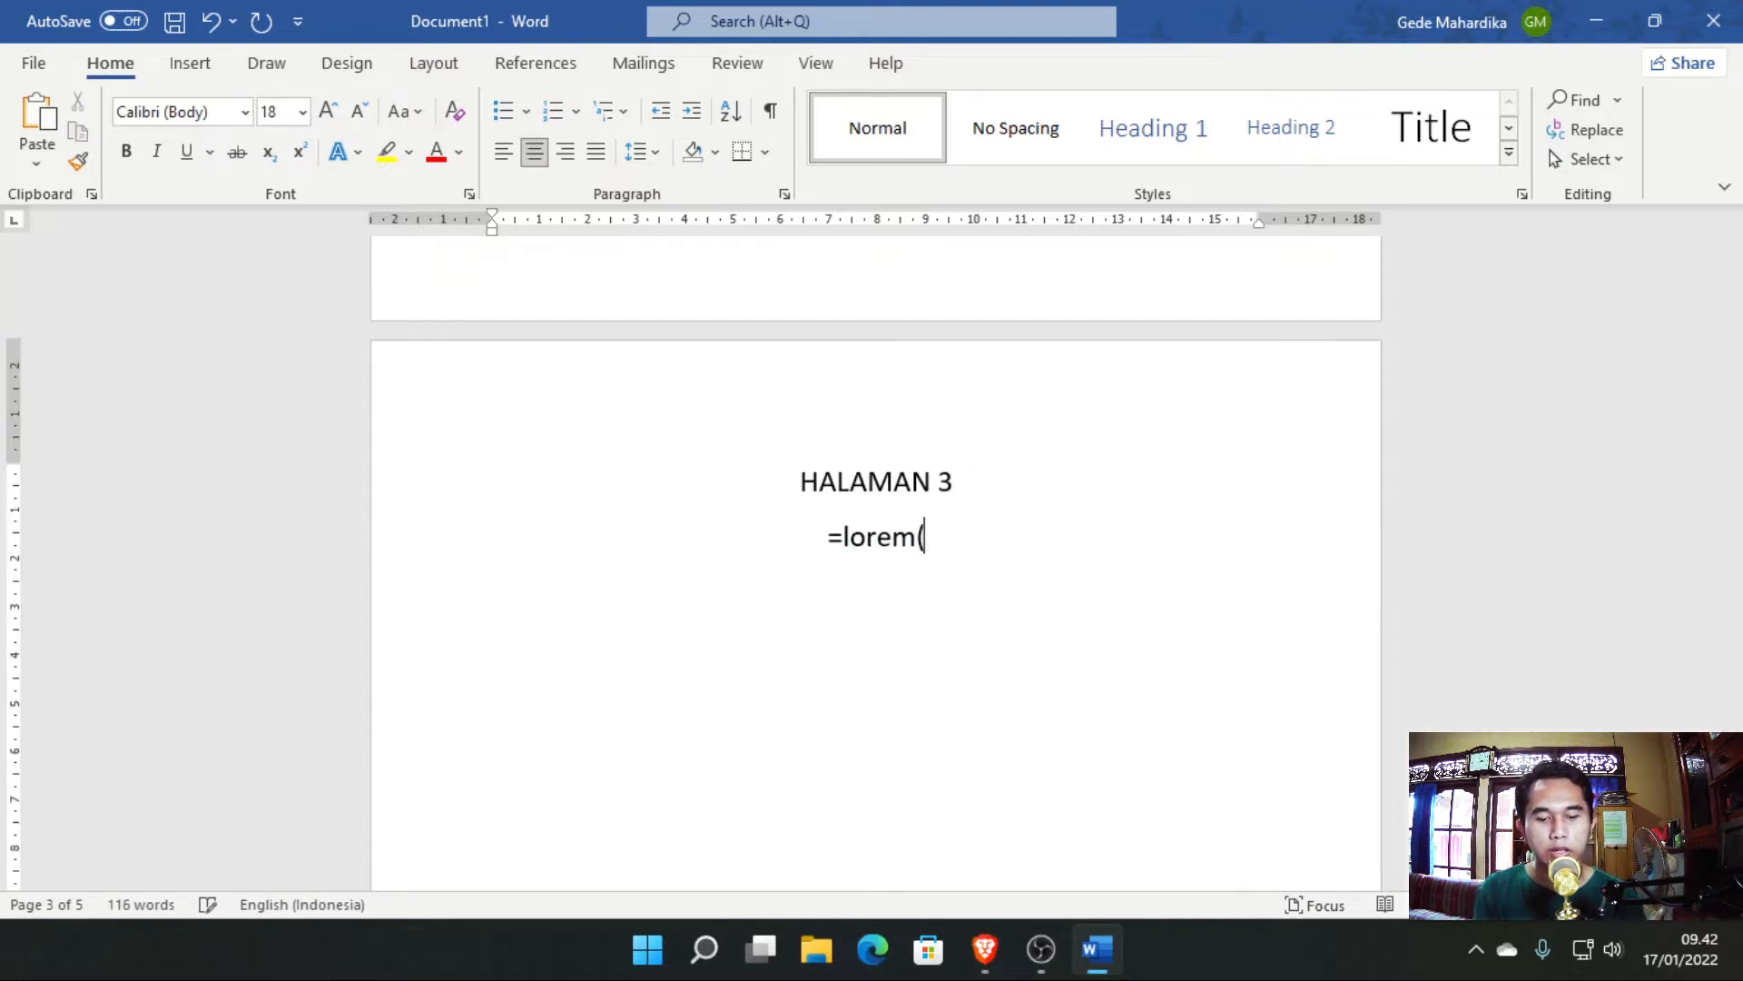
text(3,5)
key(BackSpace)
text(6)
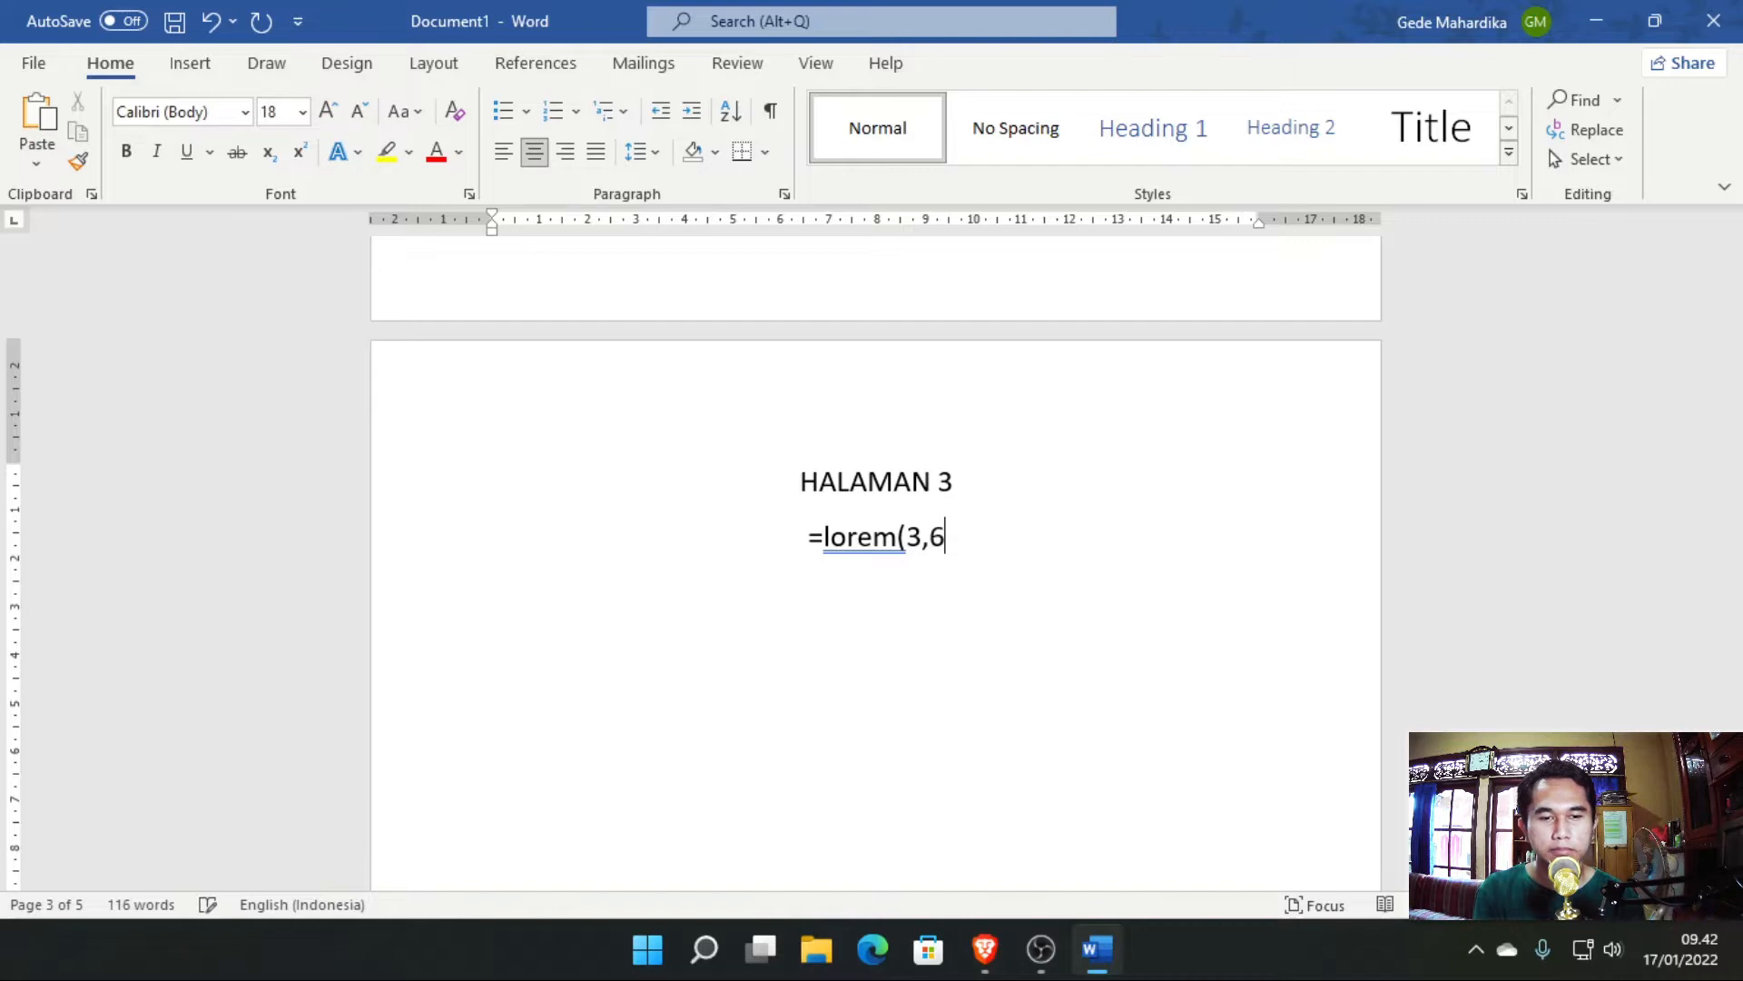
text())
key(Return)
drag(953, 793, 666, 342)
key(ctrl+j)
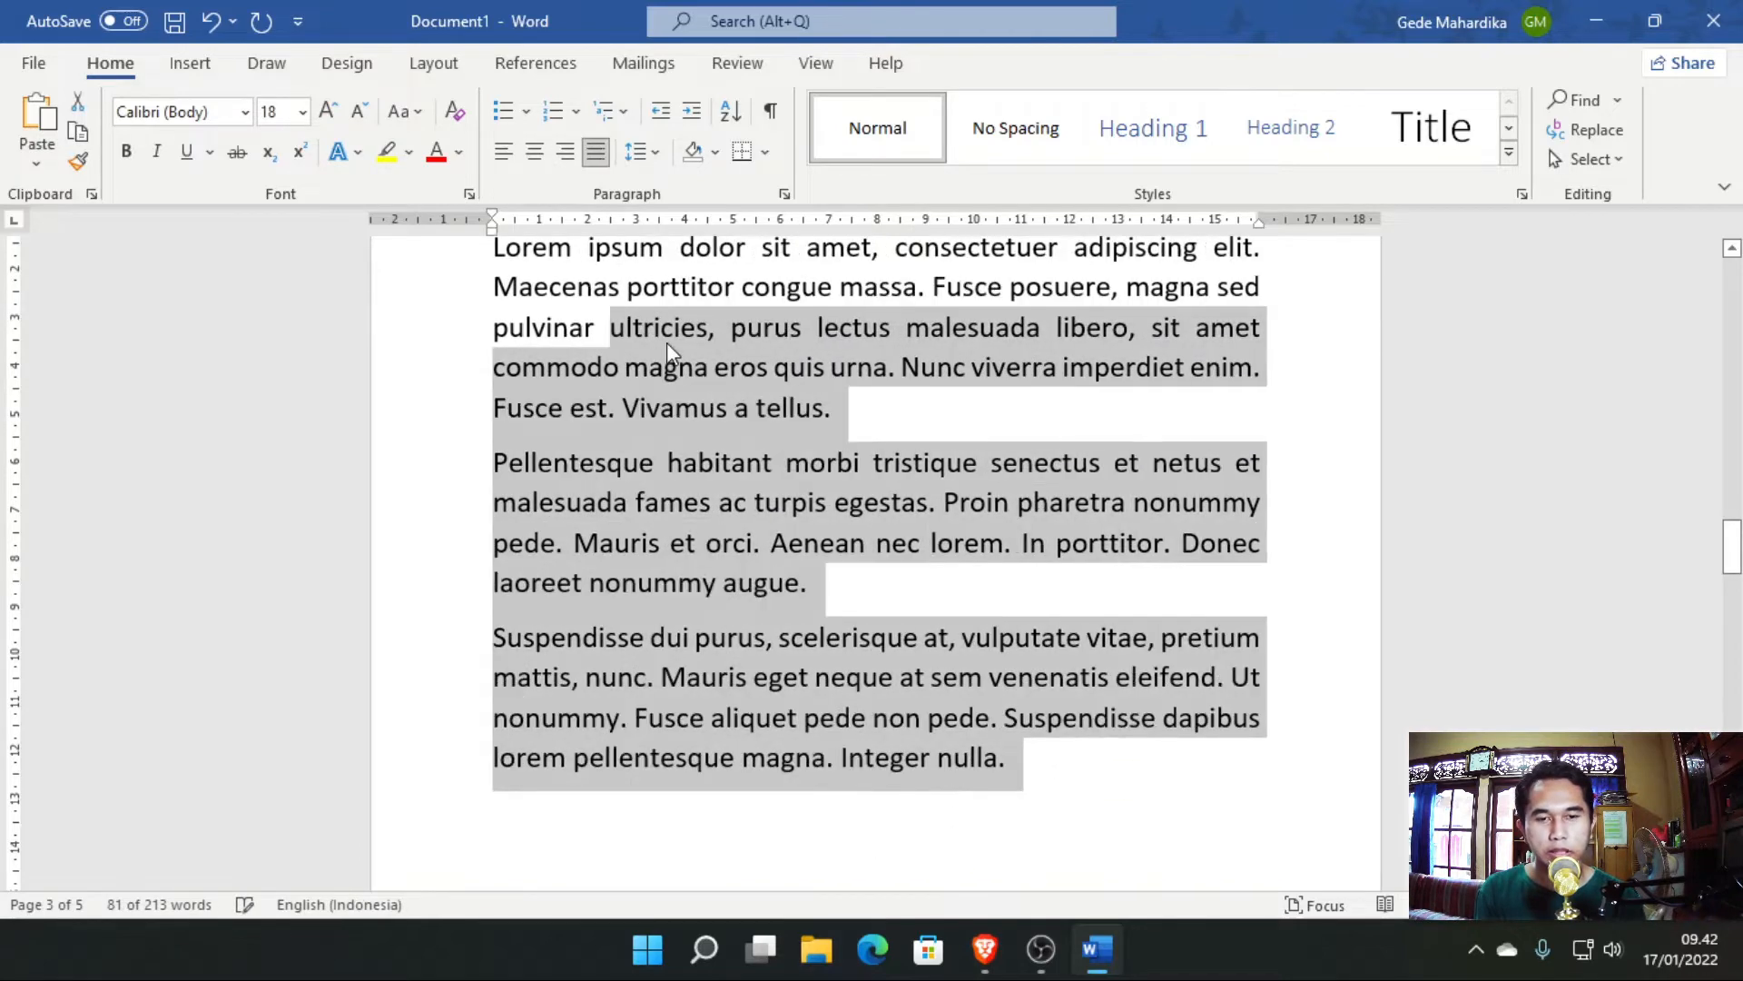
Generate four six-sentence placeholder paragraphs on a new line below HALAMAN 4 with =lorem(4,6) and justify them.
scroll(667, 347, down, 6)
scroll(674, 381, down, 7)
scroll(743, 452, up, 1)
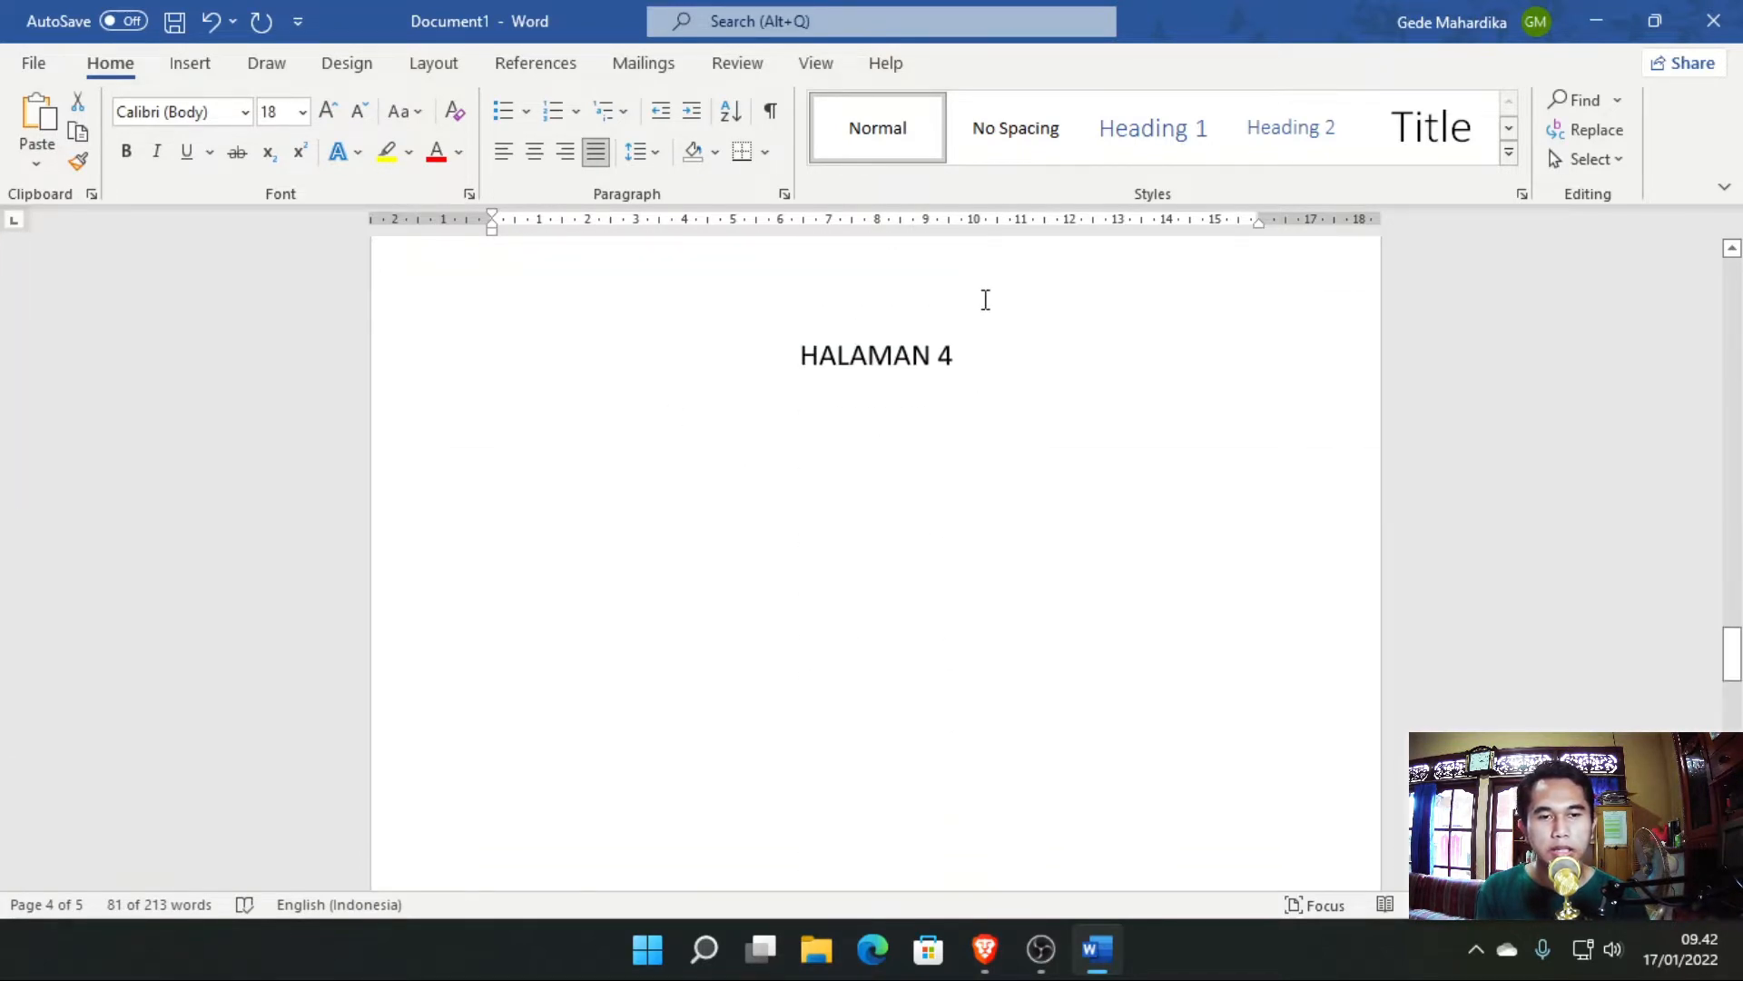
click(999, 343)
key(Return)
text(=lo)
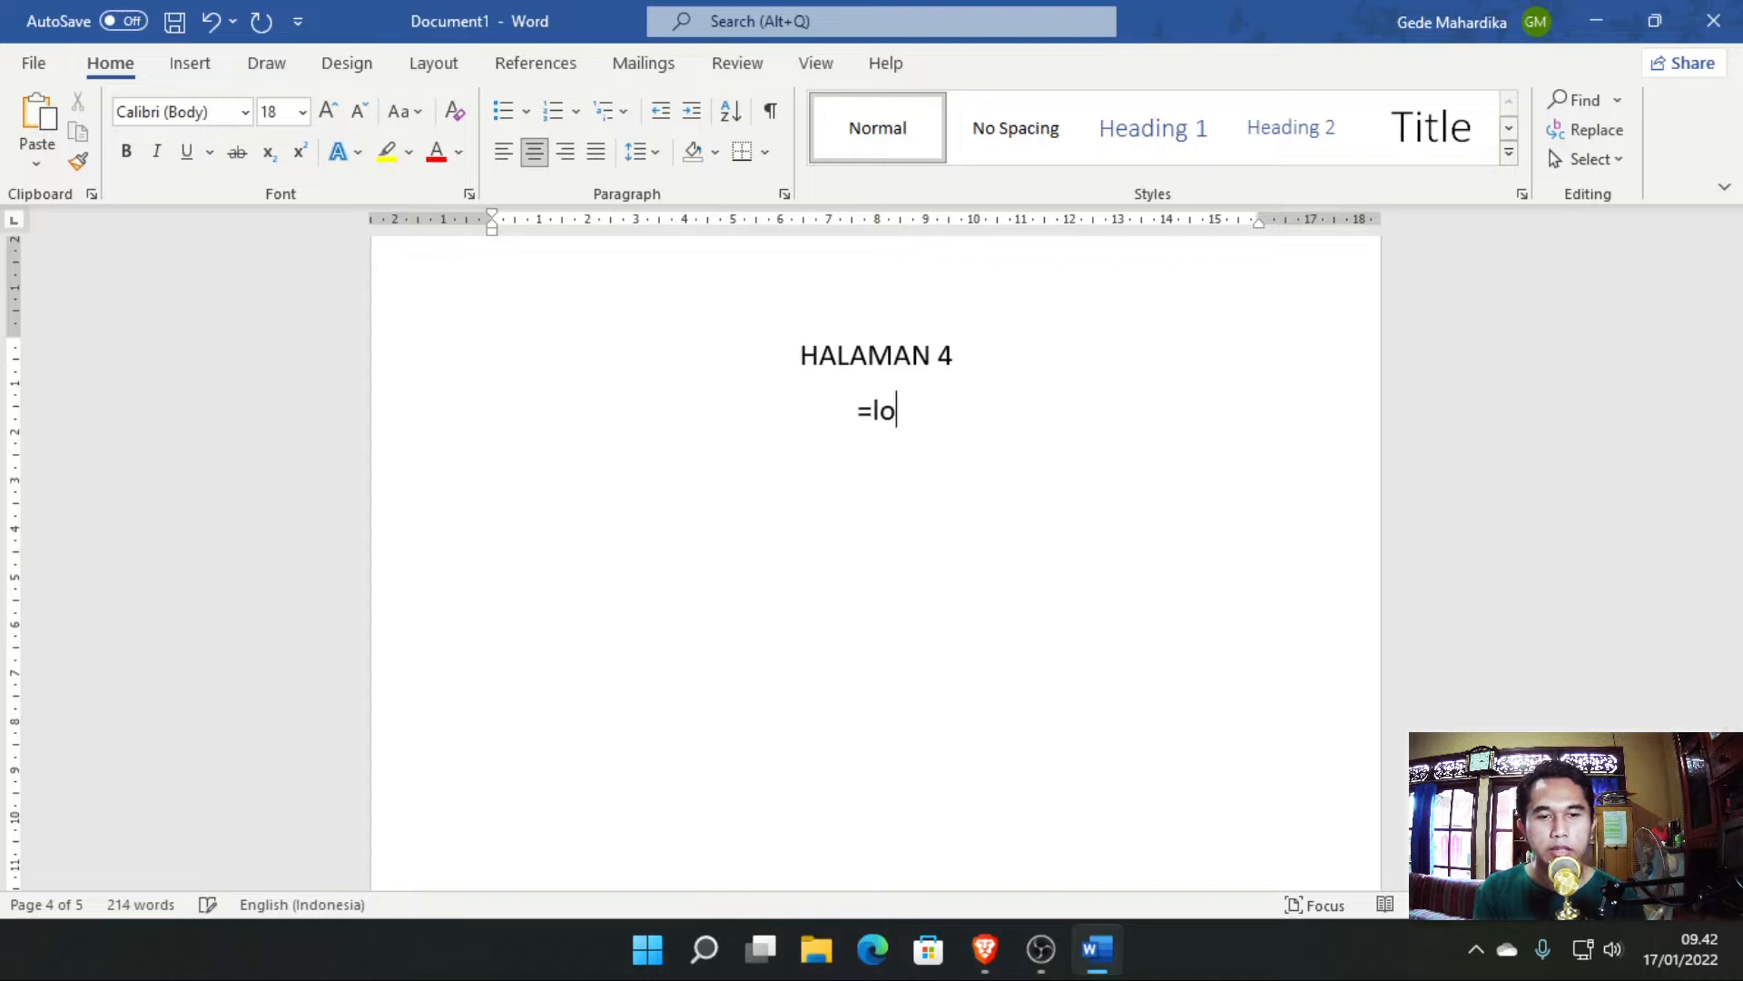
text(rem(4,6))
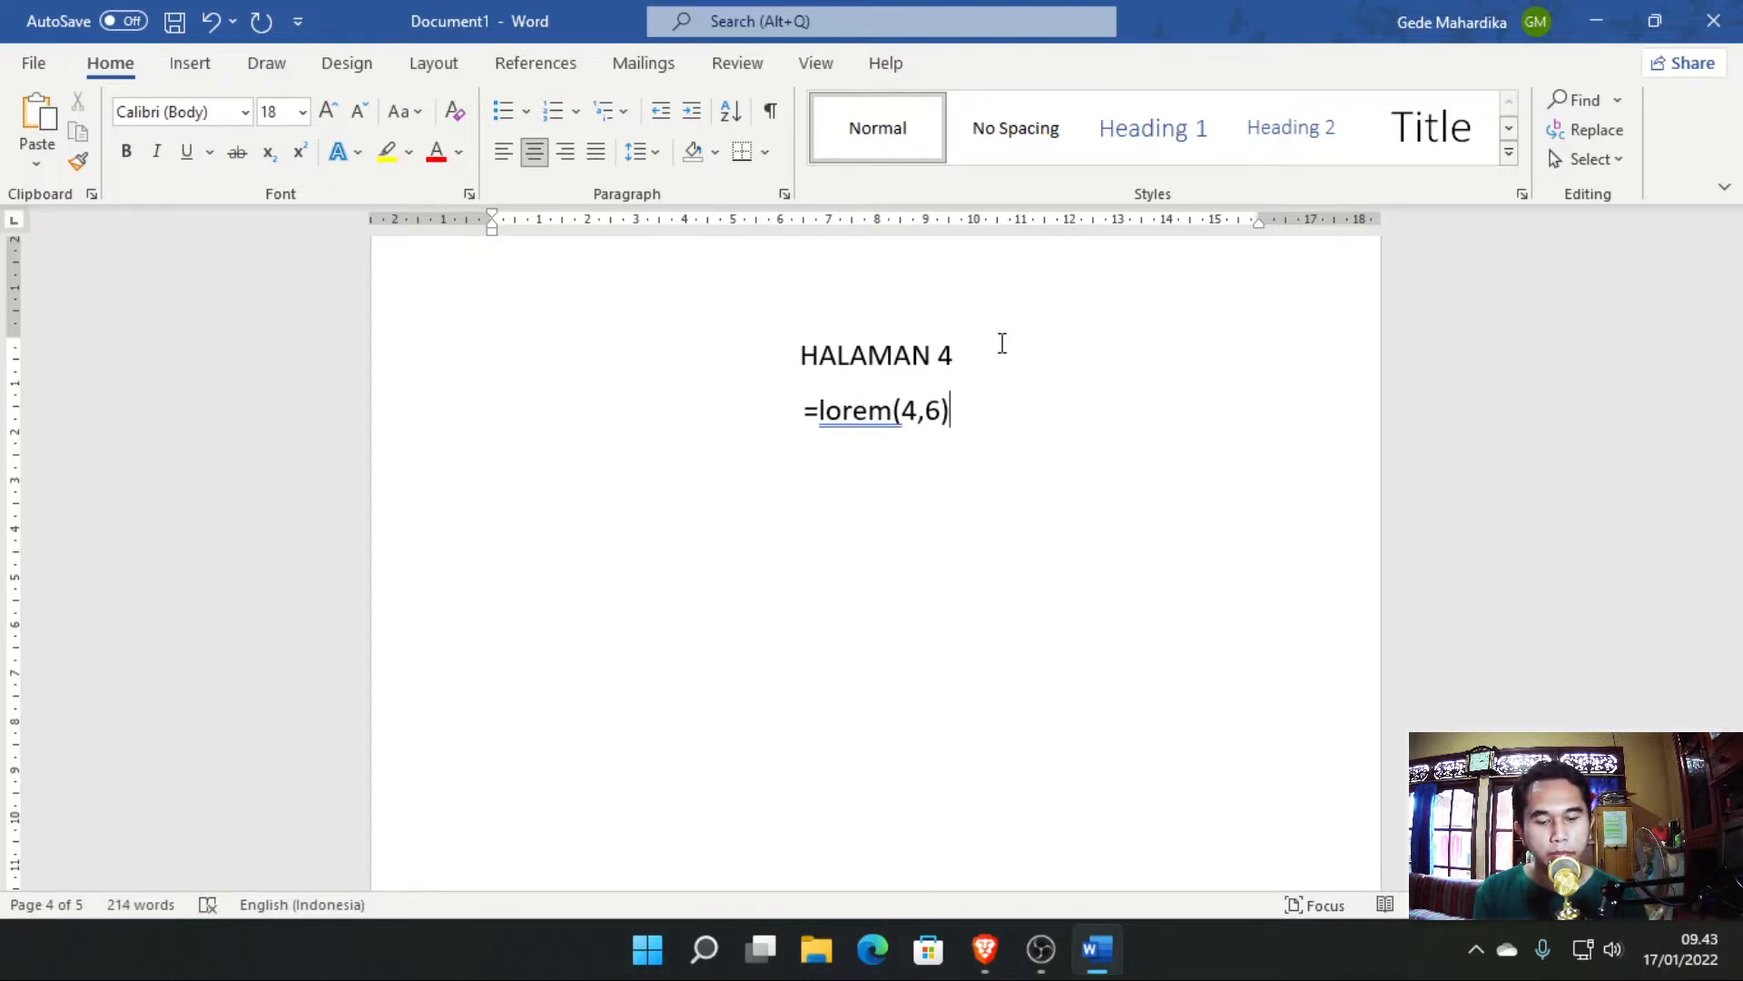
key(Return)
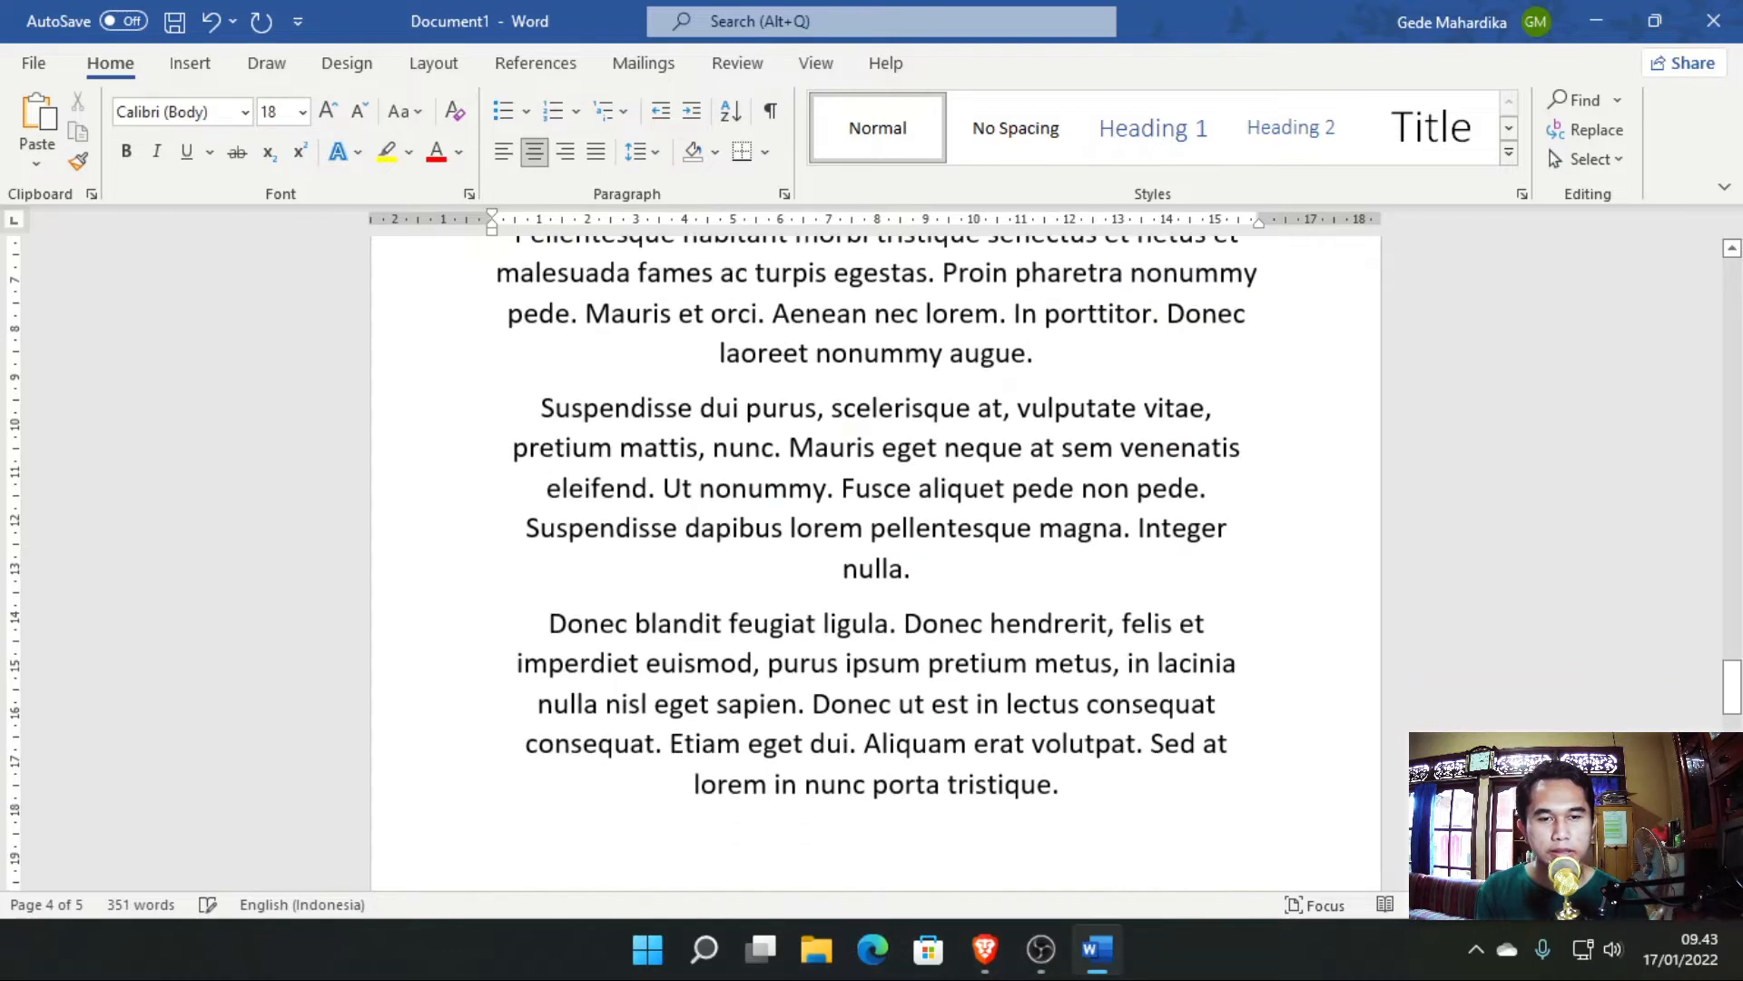
scroll(716, 406, up, 3)
drag(517, 333, 868, 683)
key(ctrl+j)
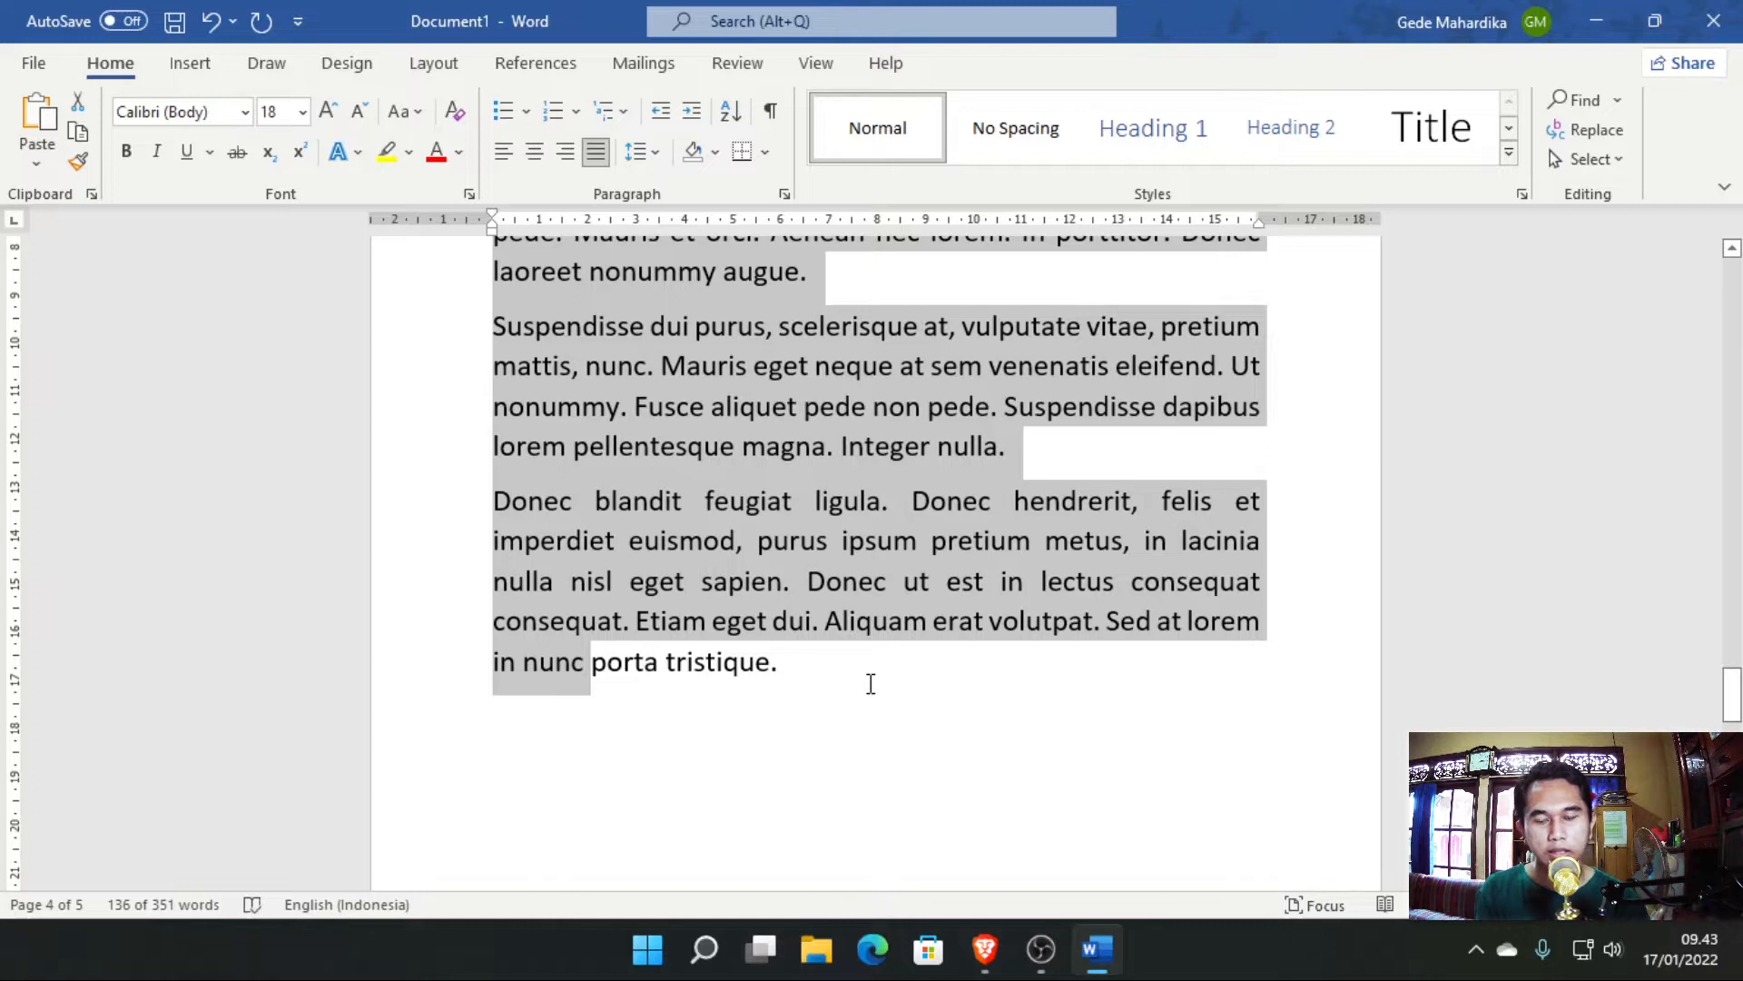
Generate five six-sentence placeholder paragraphs on a new line below HALAMAN 5 with =lorem(5,6) and justify them.
scroll(871, 683, down, 10)
click(998, 509)
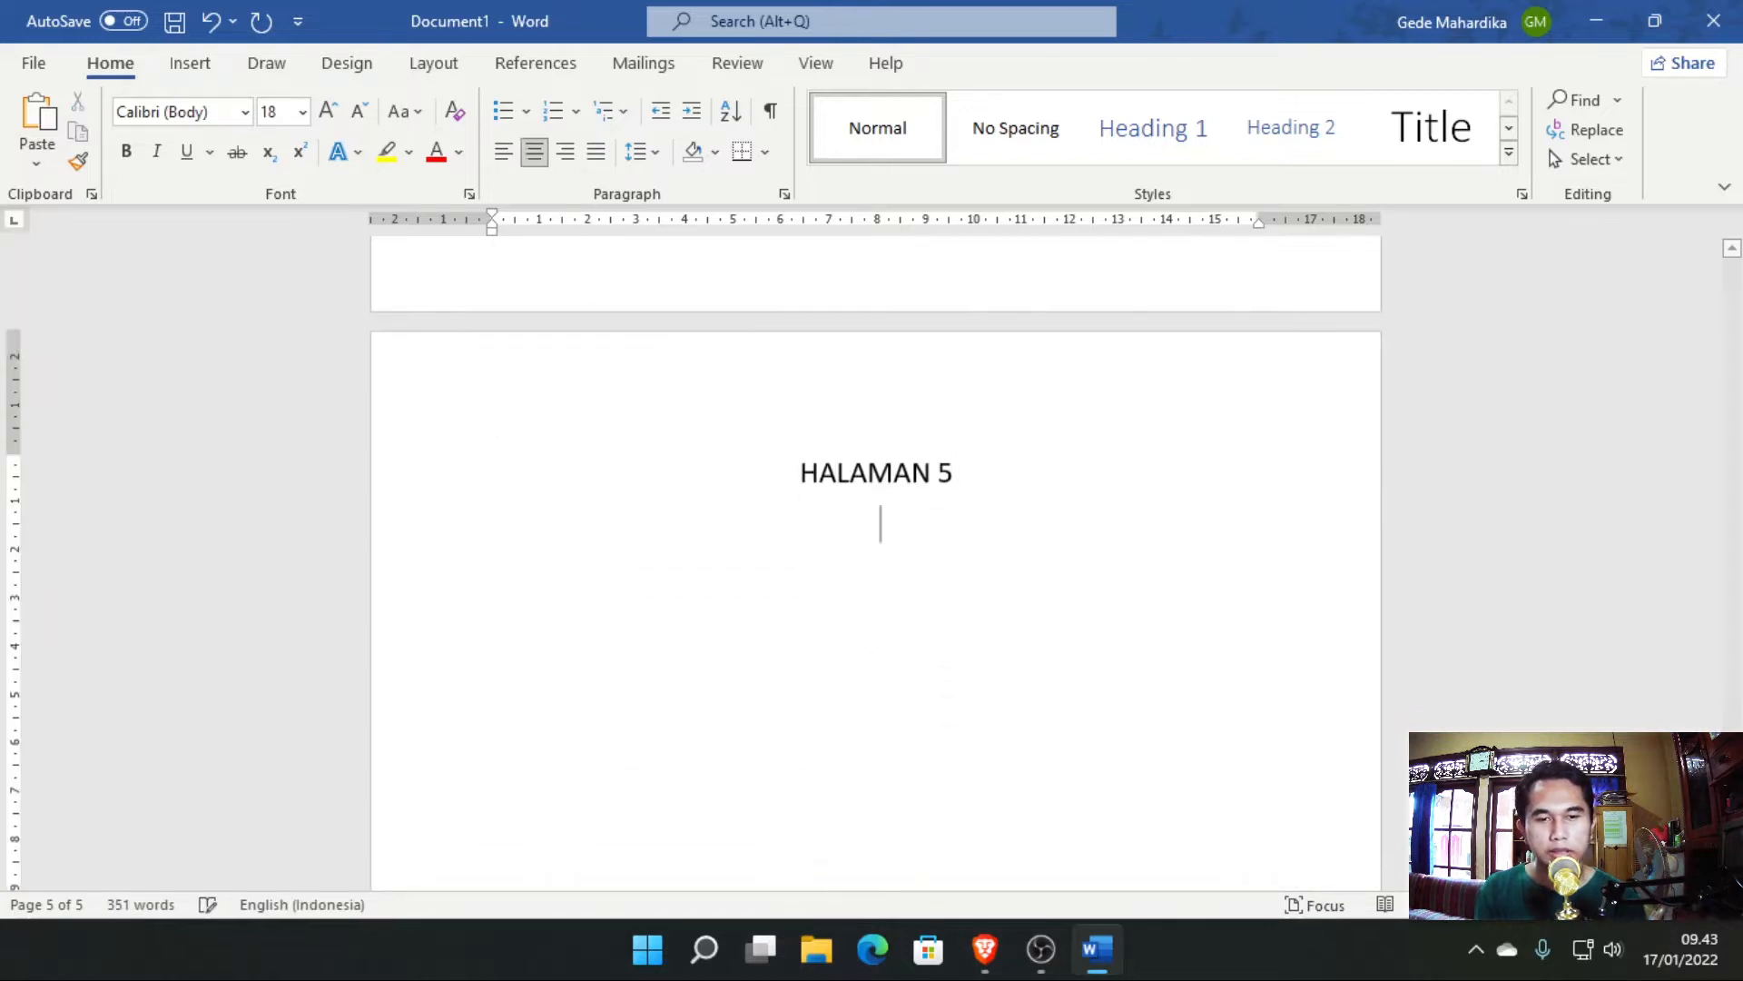
text(=lorem()
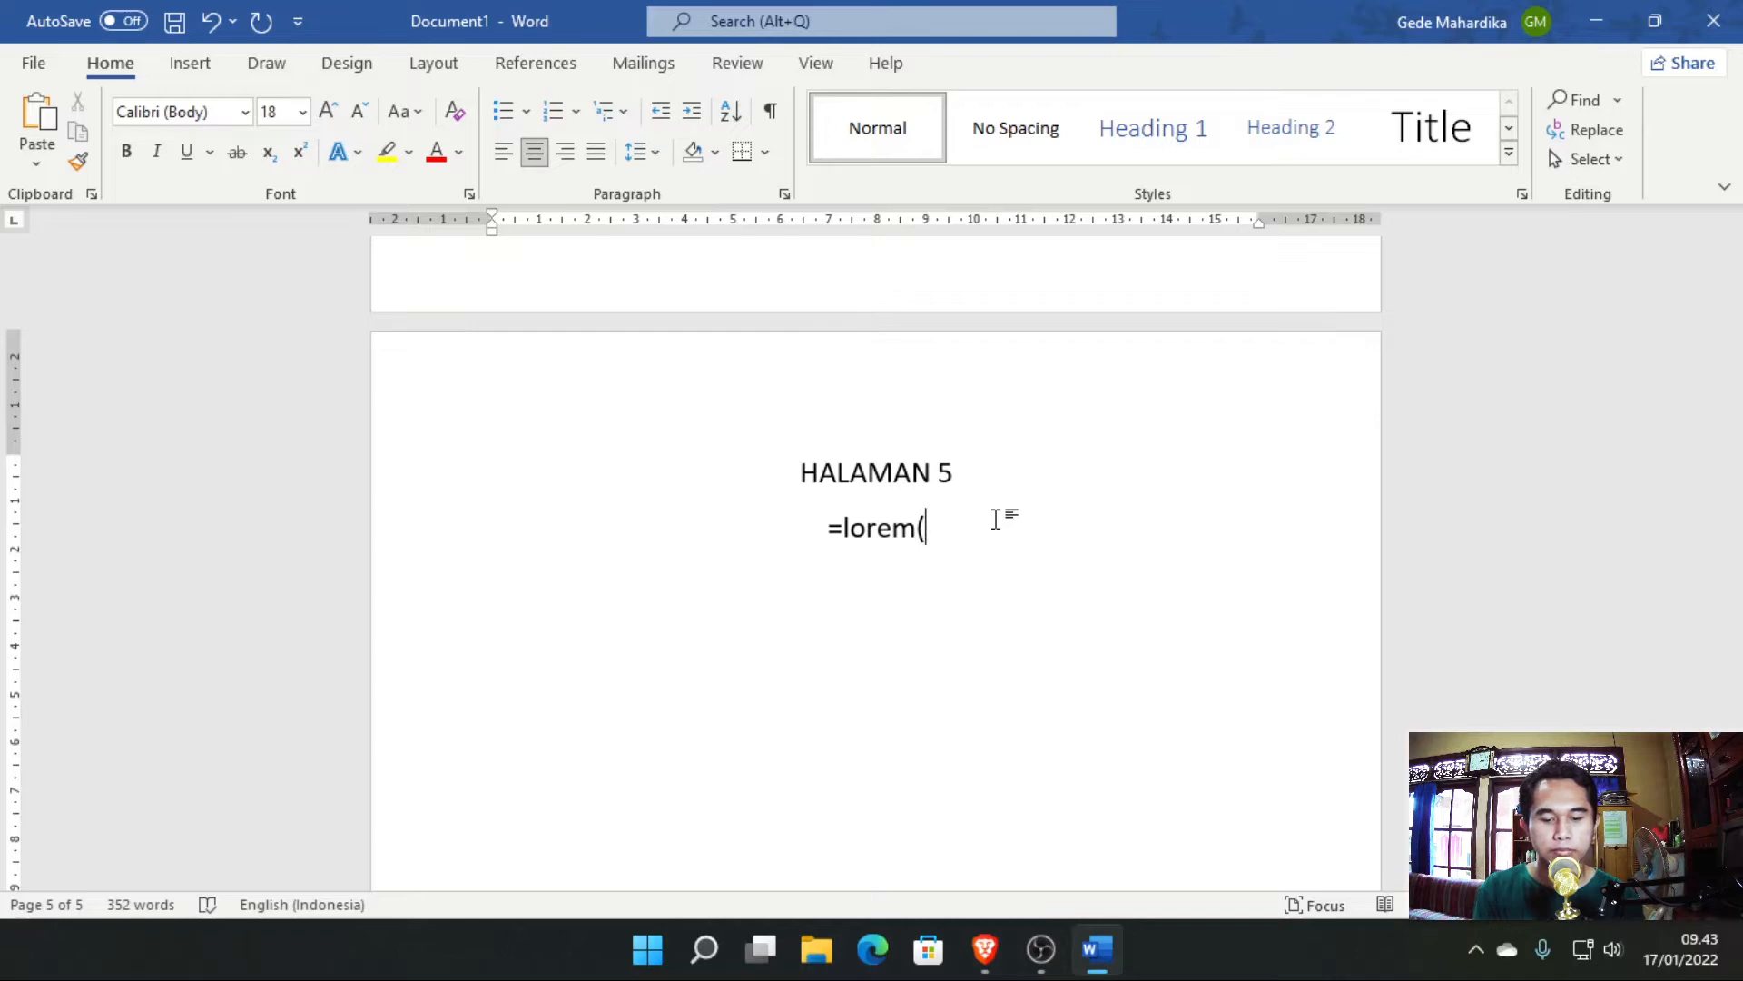
text(5,6)
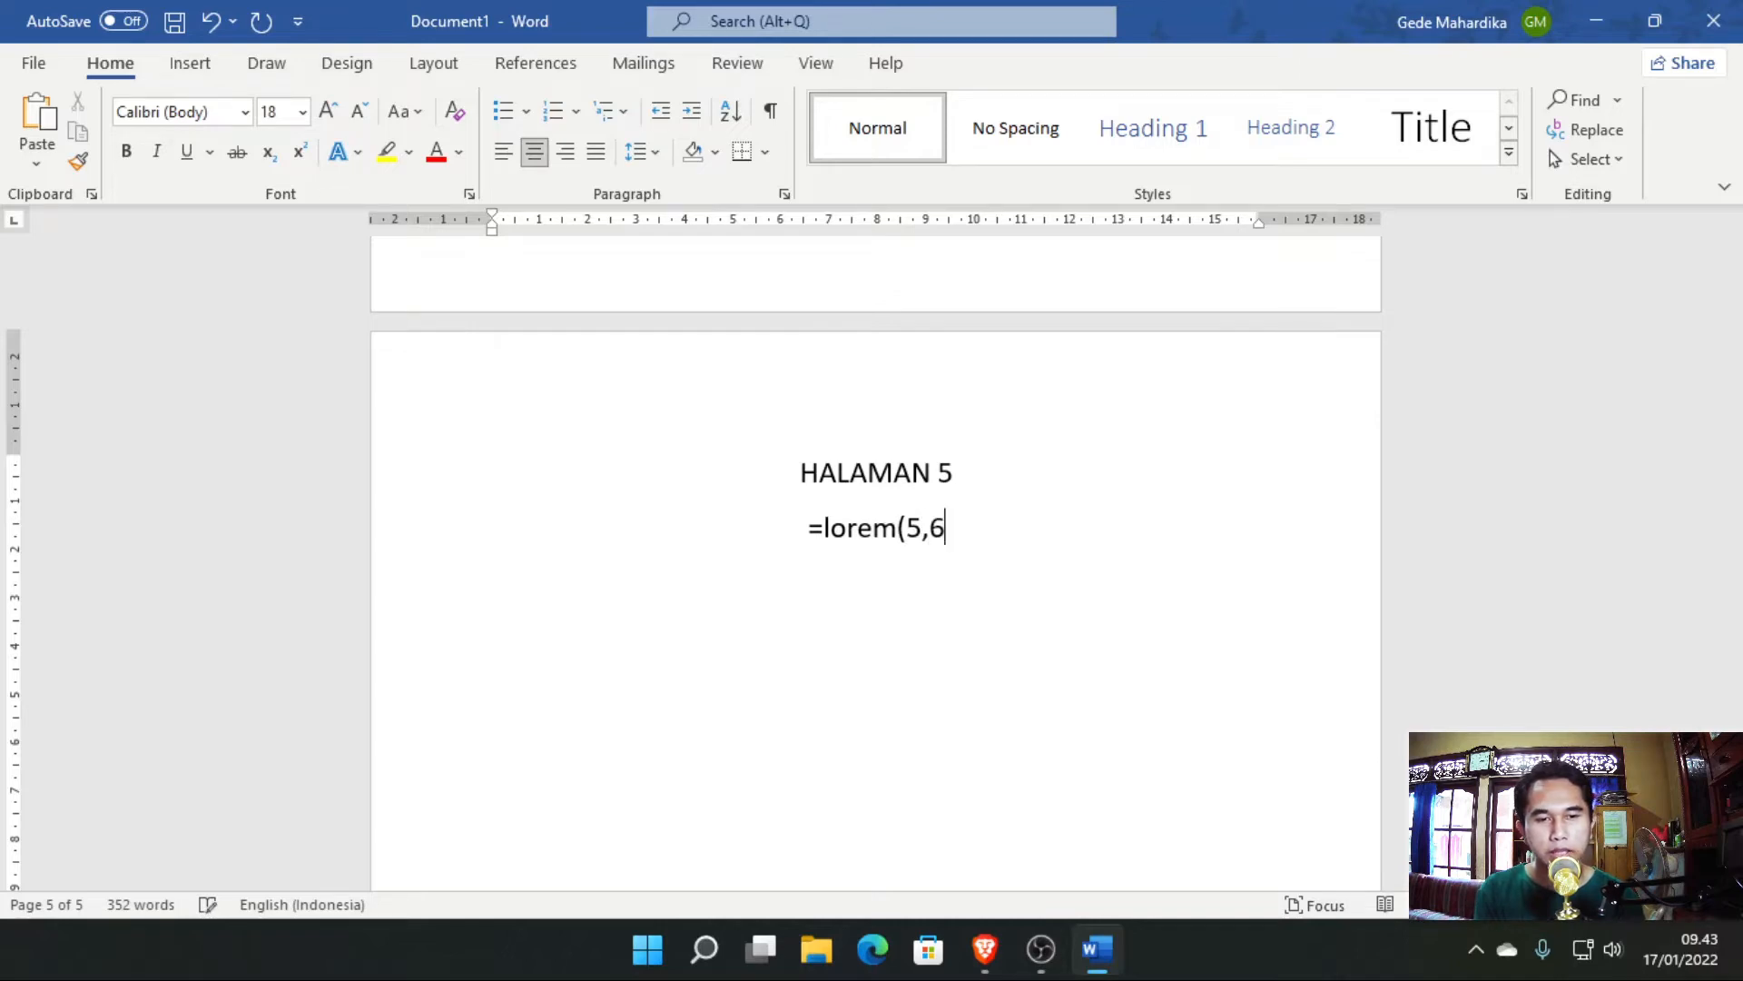
text())
key(Return)
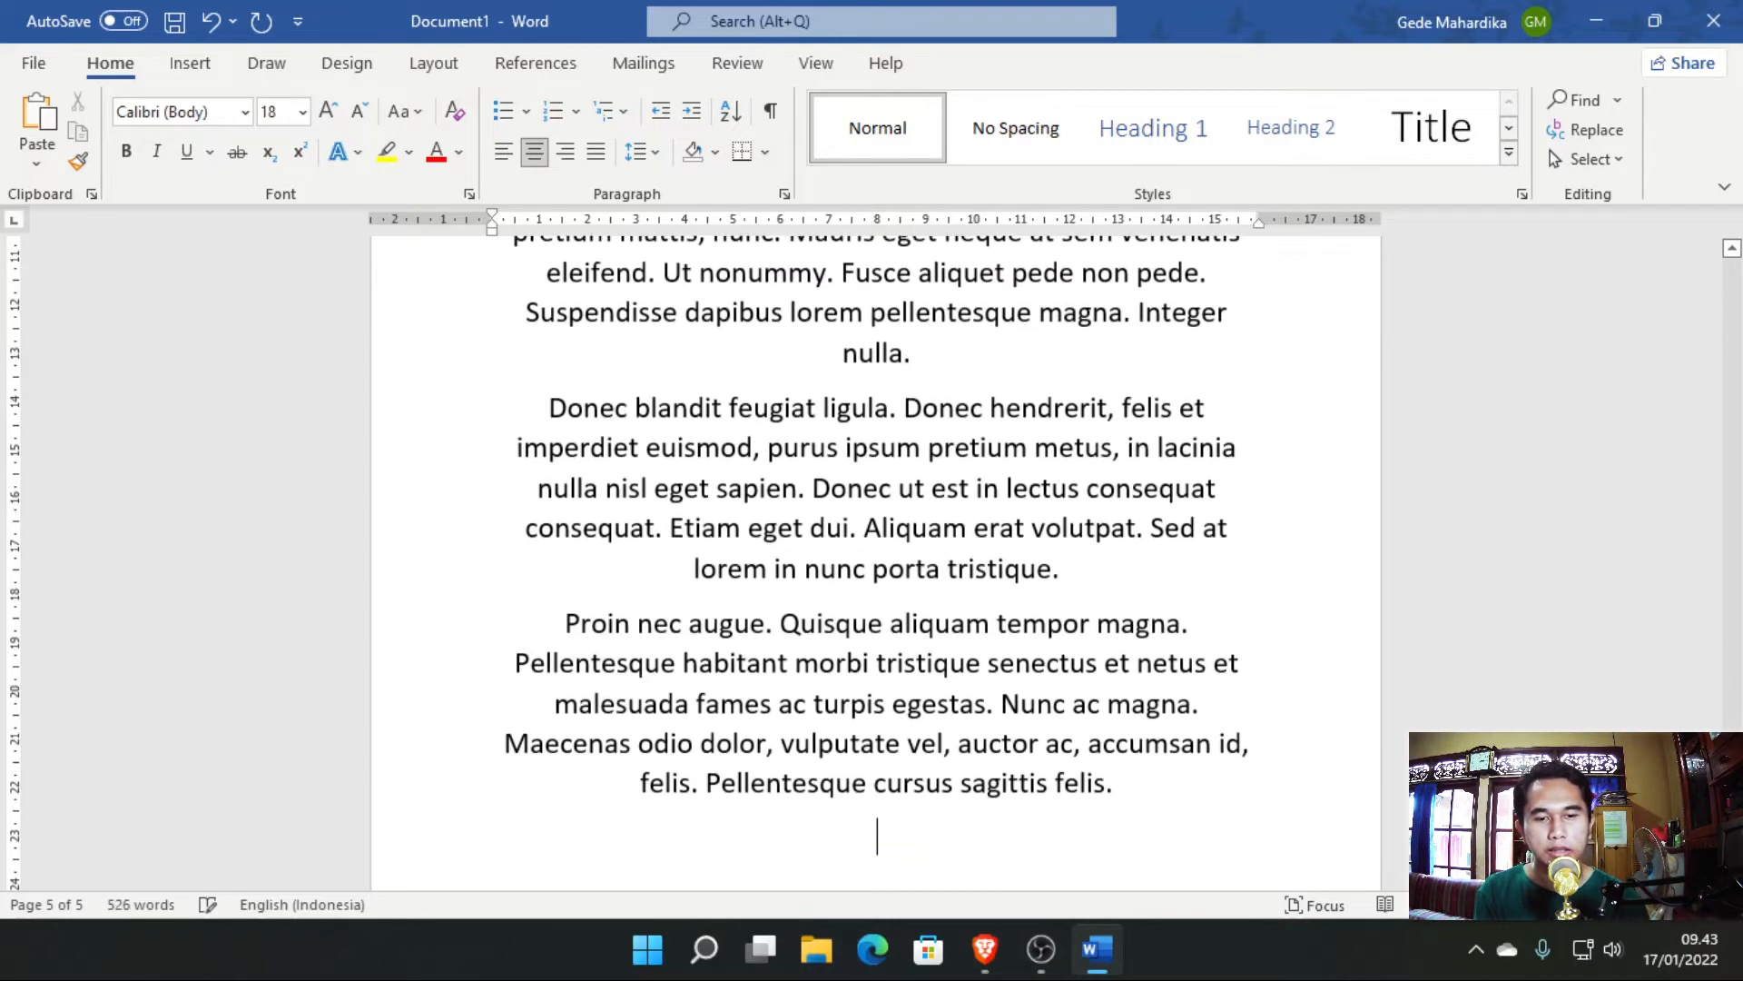
drag(853, 834, 722, 451)
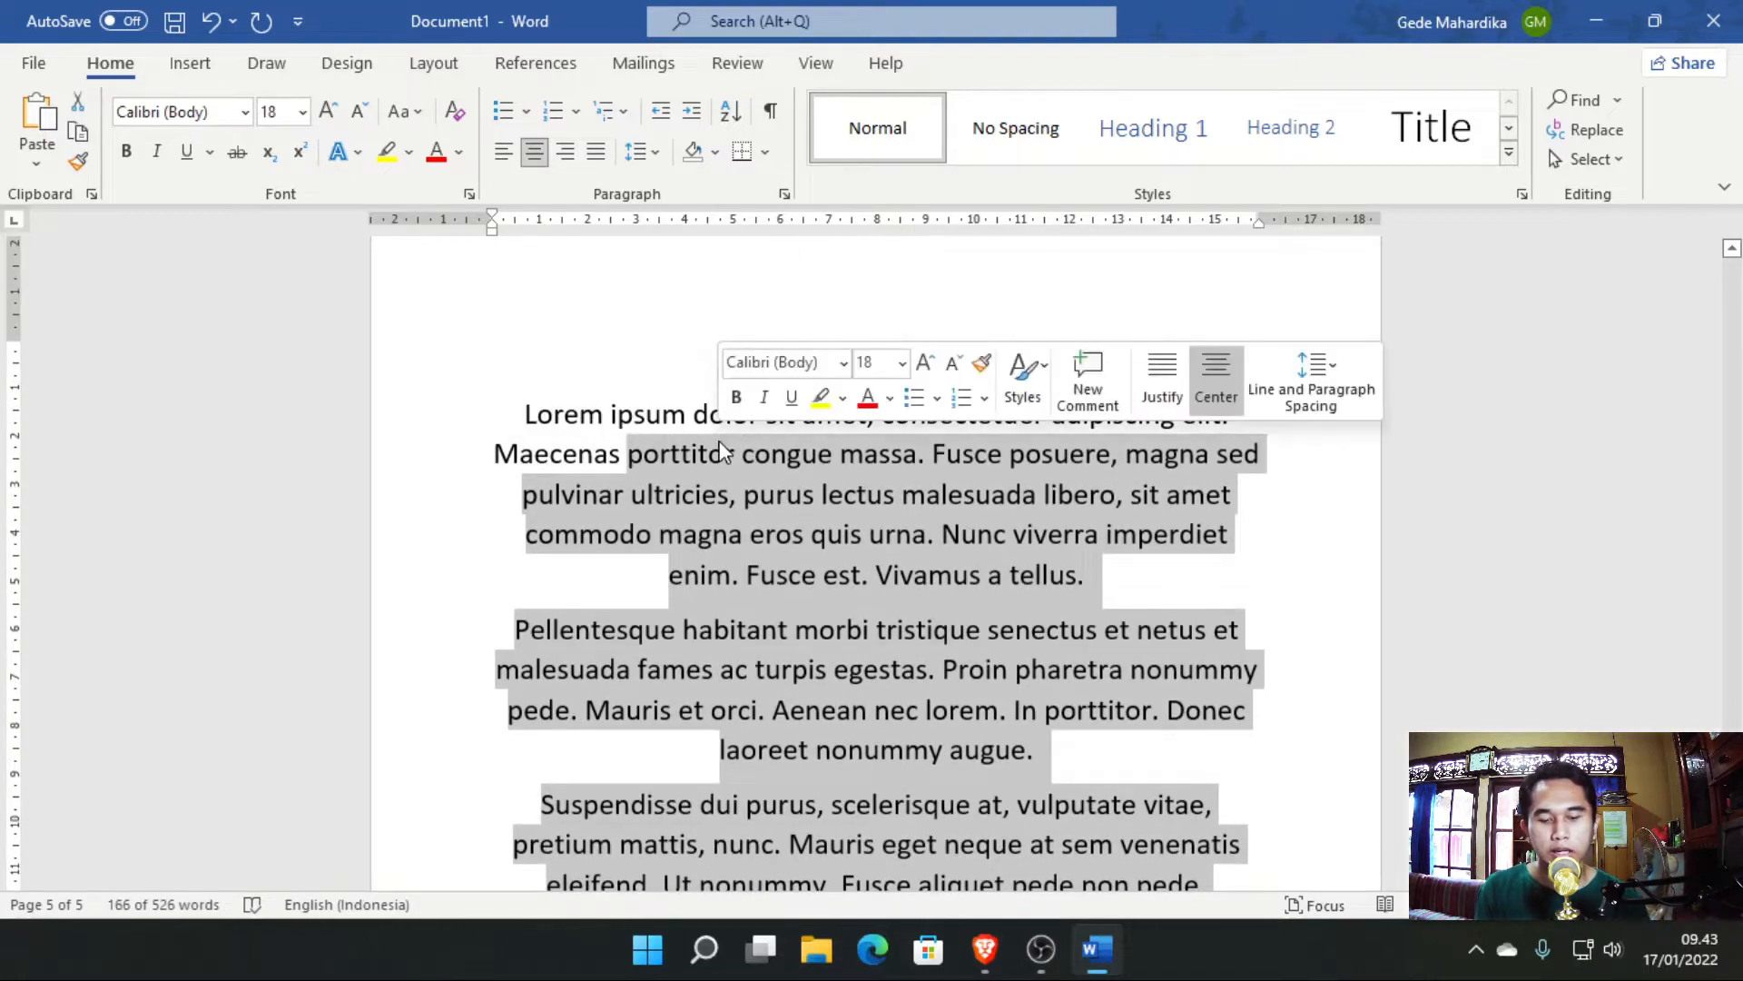
key(ctrl+j)
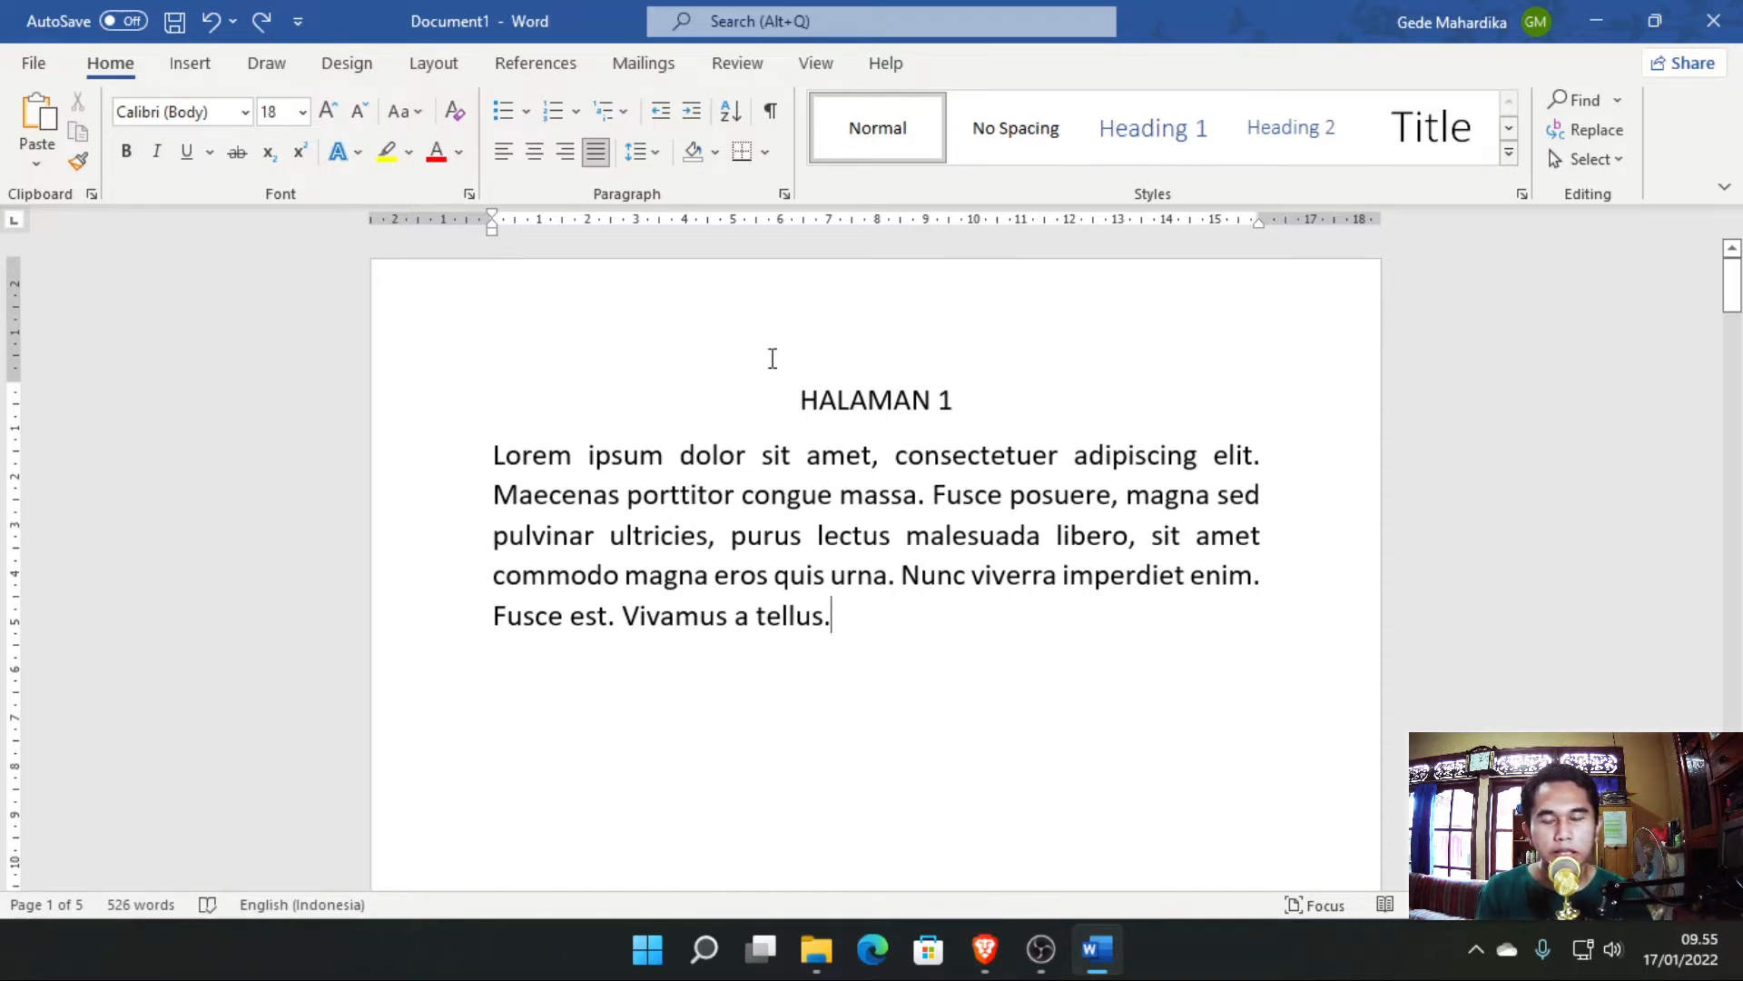
scroll(772, 358, down, 10)
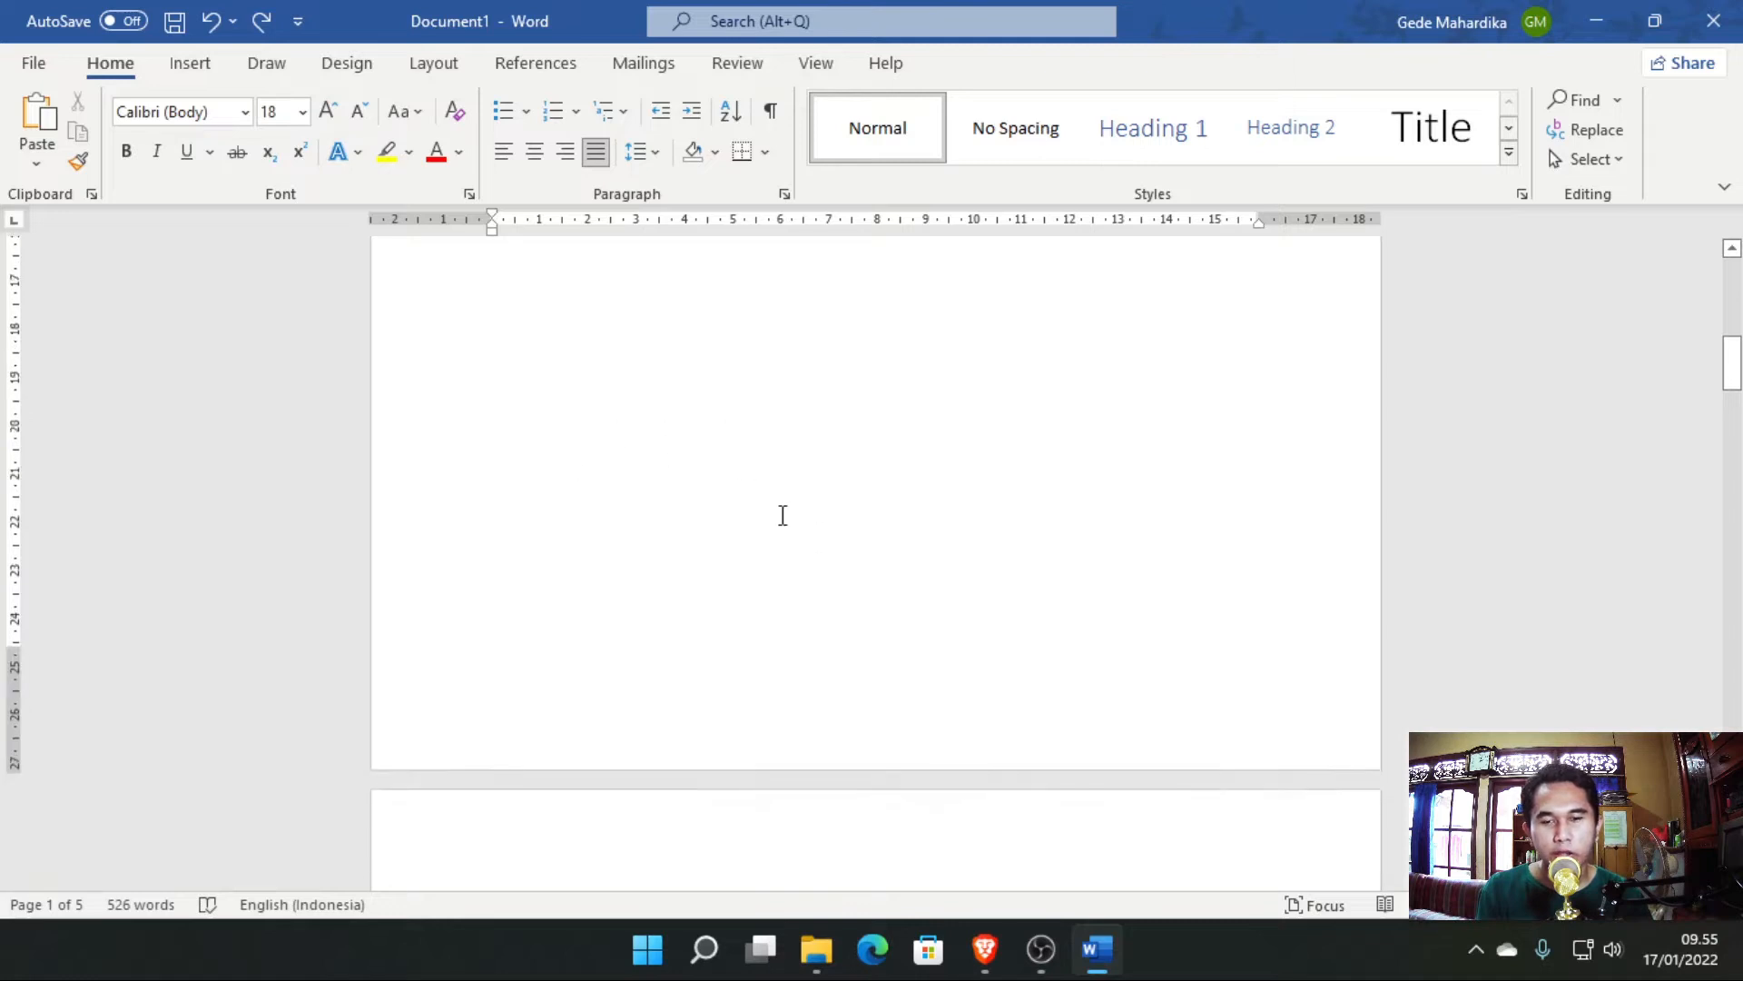
scroll(783, 515, up, 10)
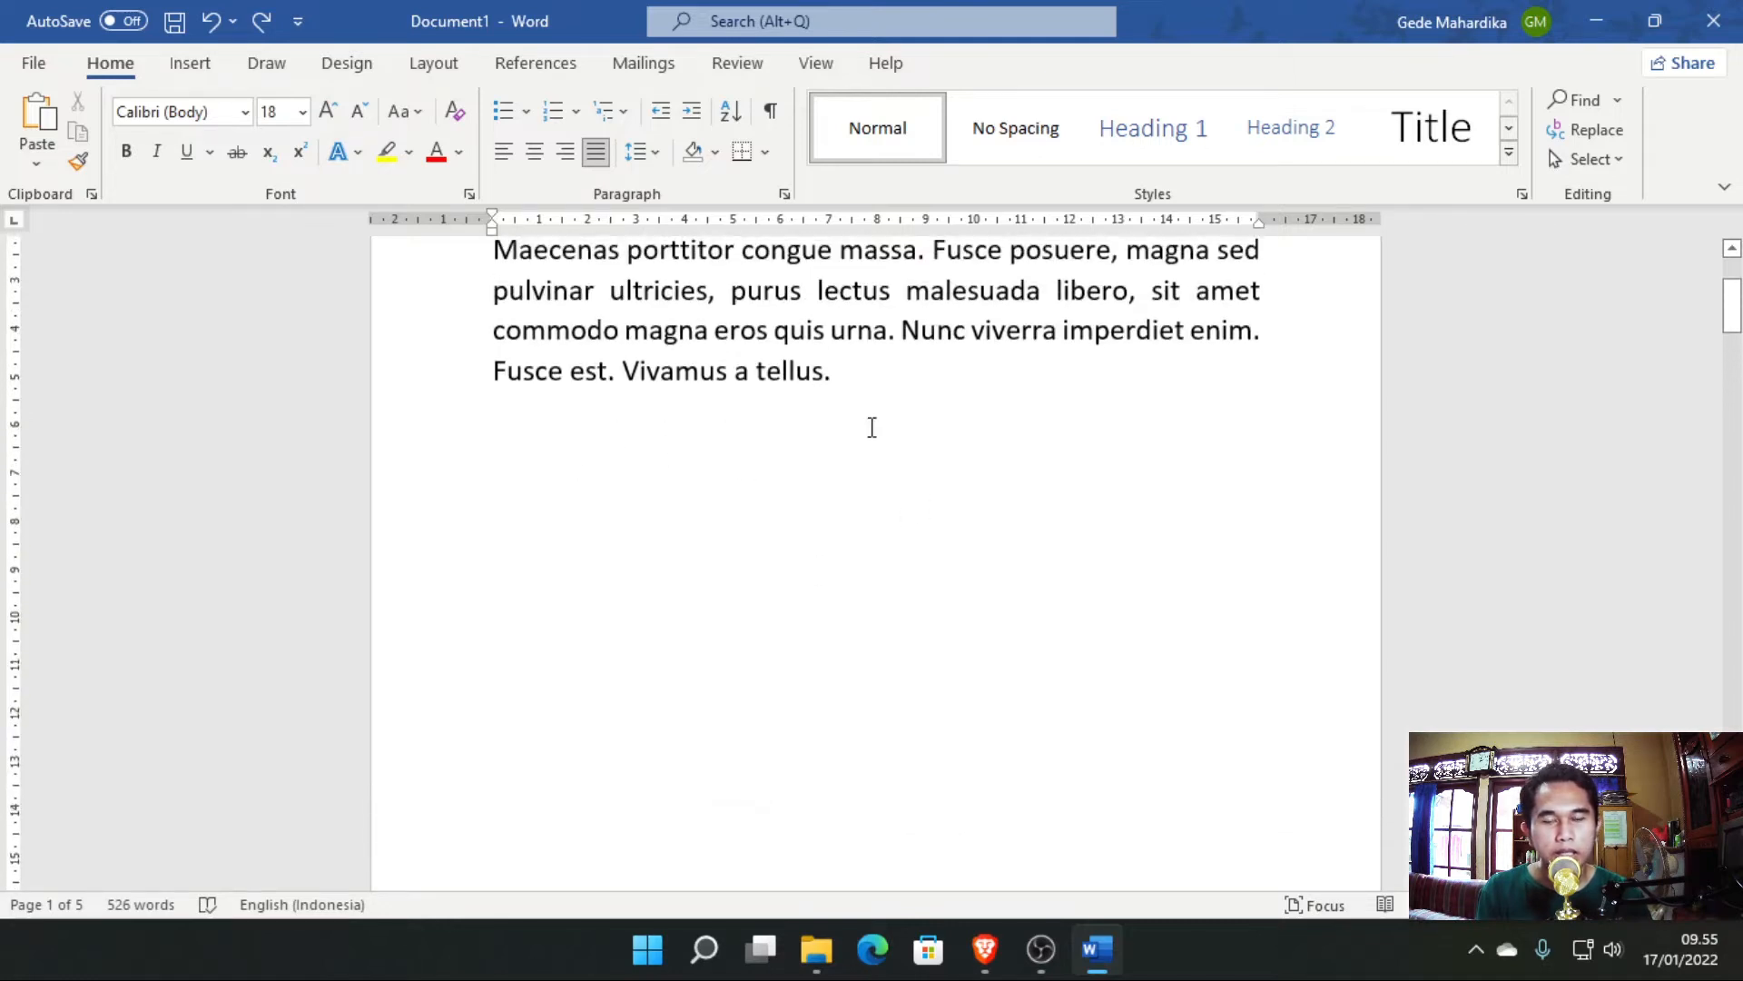
scroll(870, 427, down, 10)
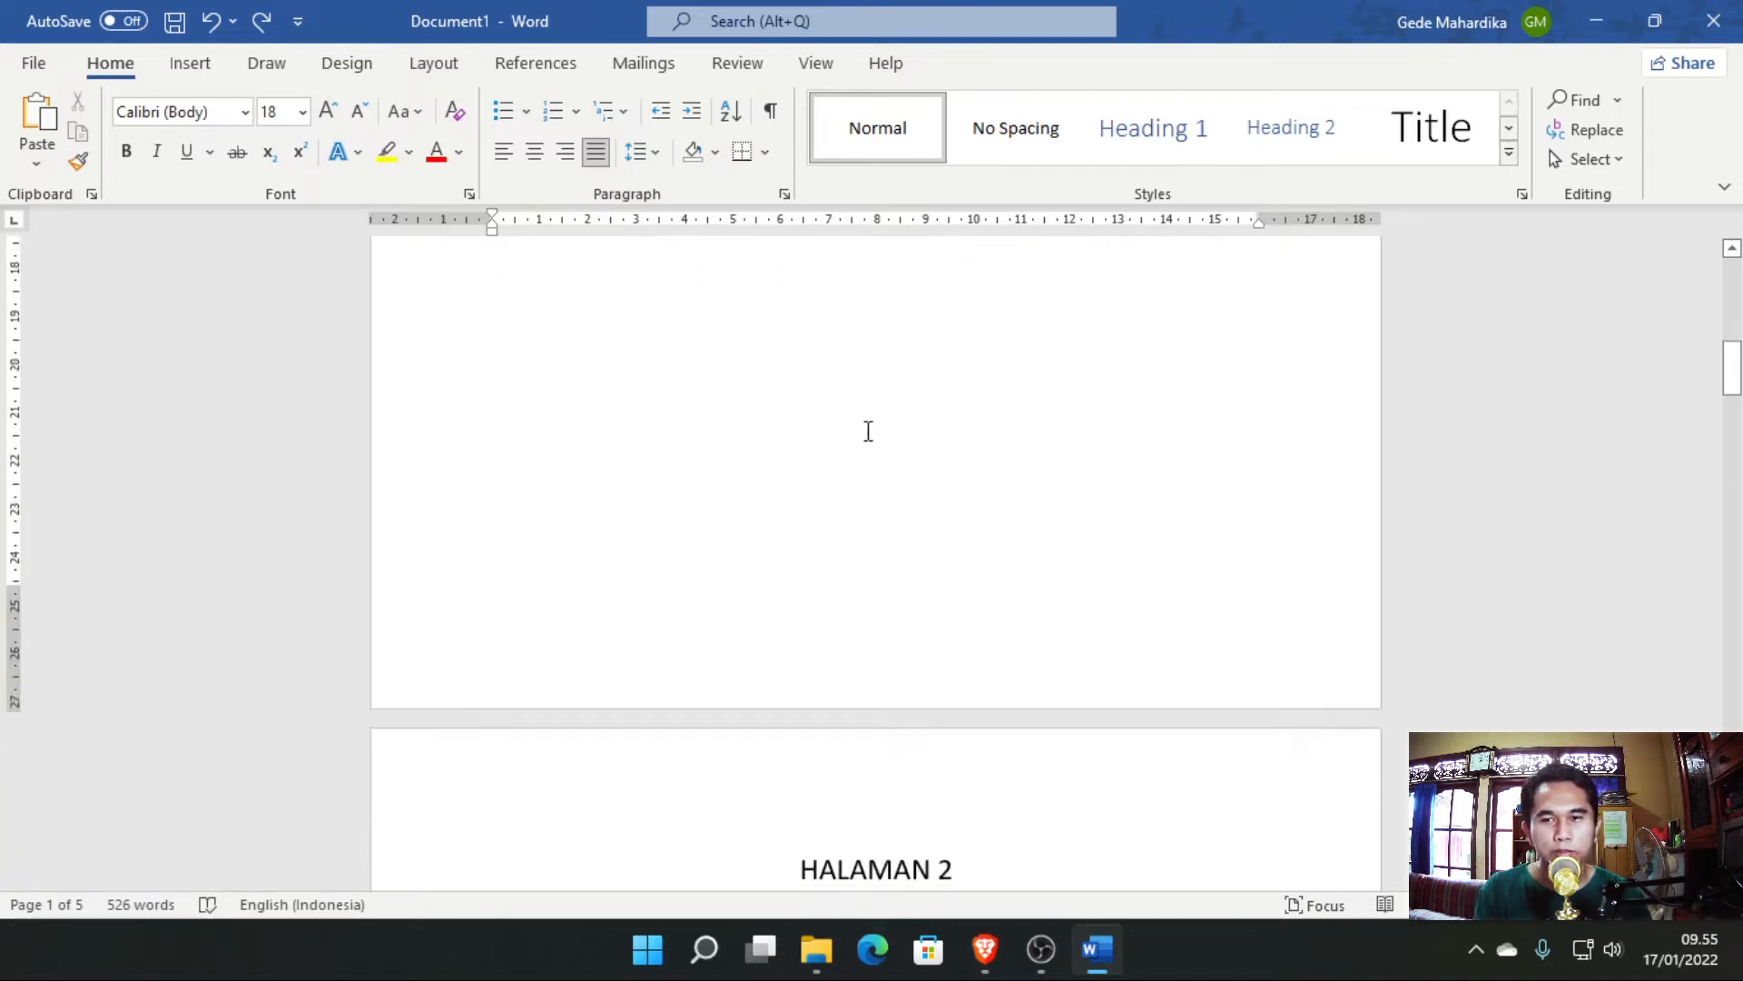
scroll(868, 431, up, 10)
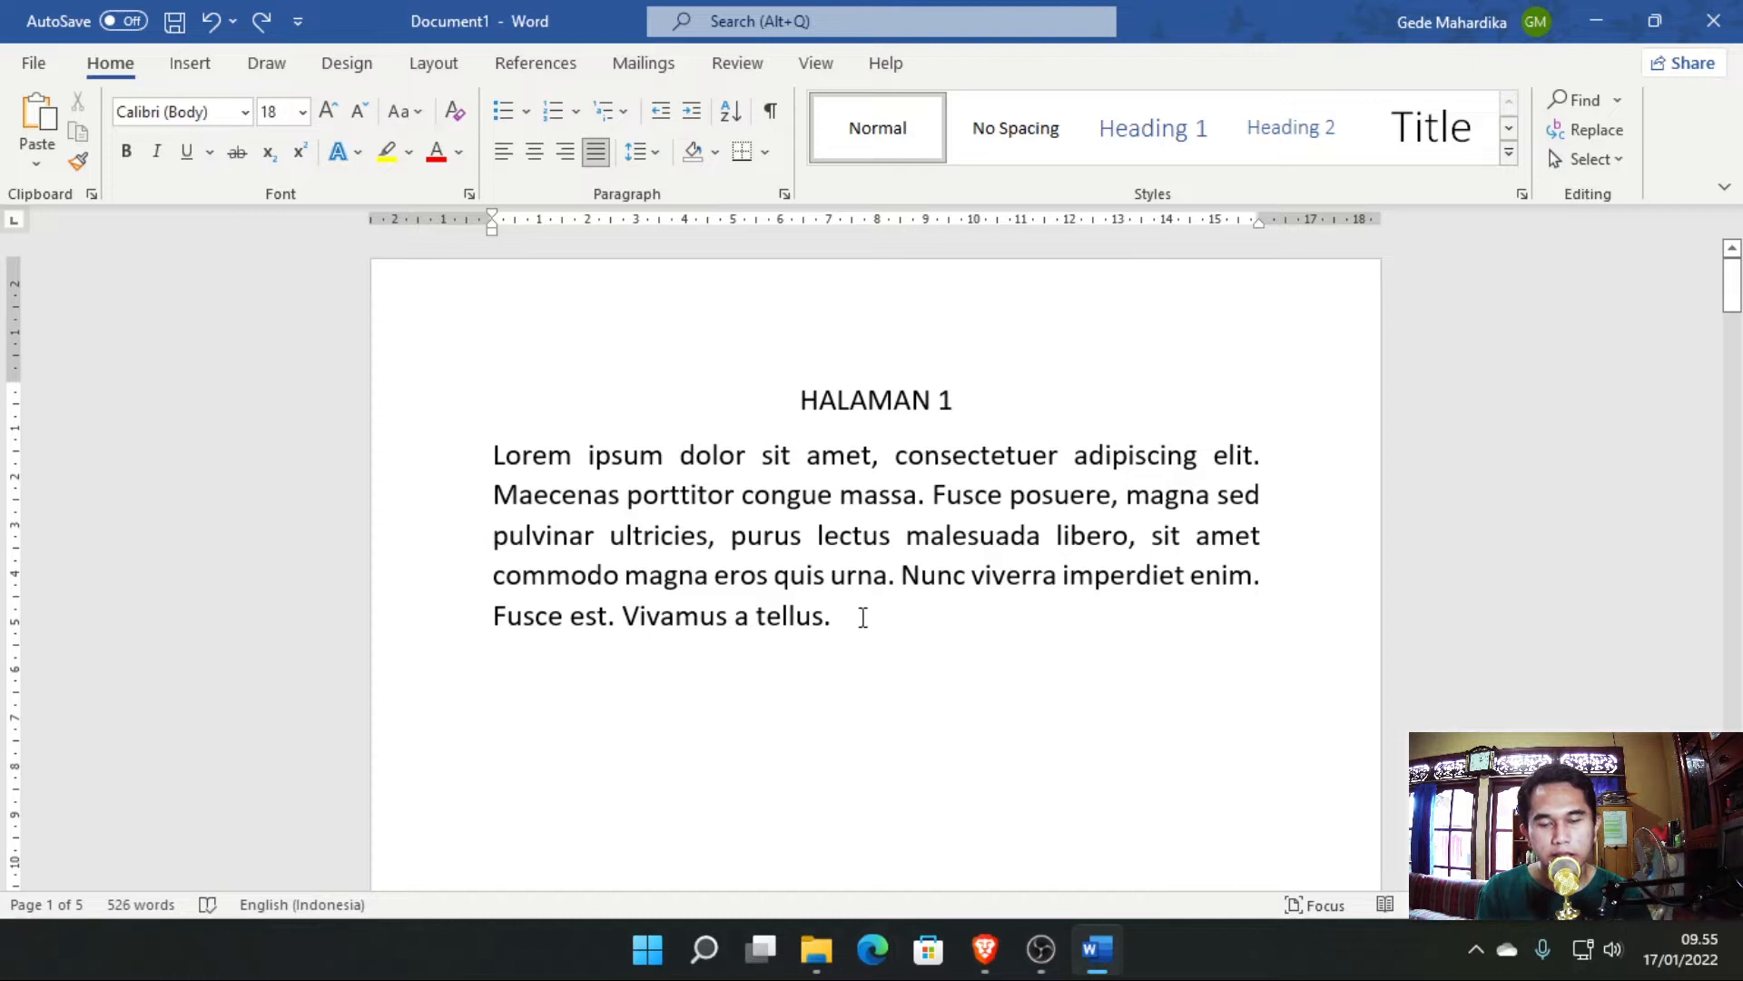
Insert a Next Page section break after the paragraph ending "Vivamus a tellus." on the HALAMAN 1 page.
click(619, 660)
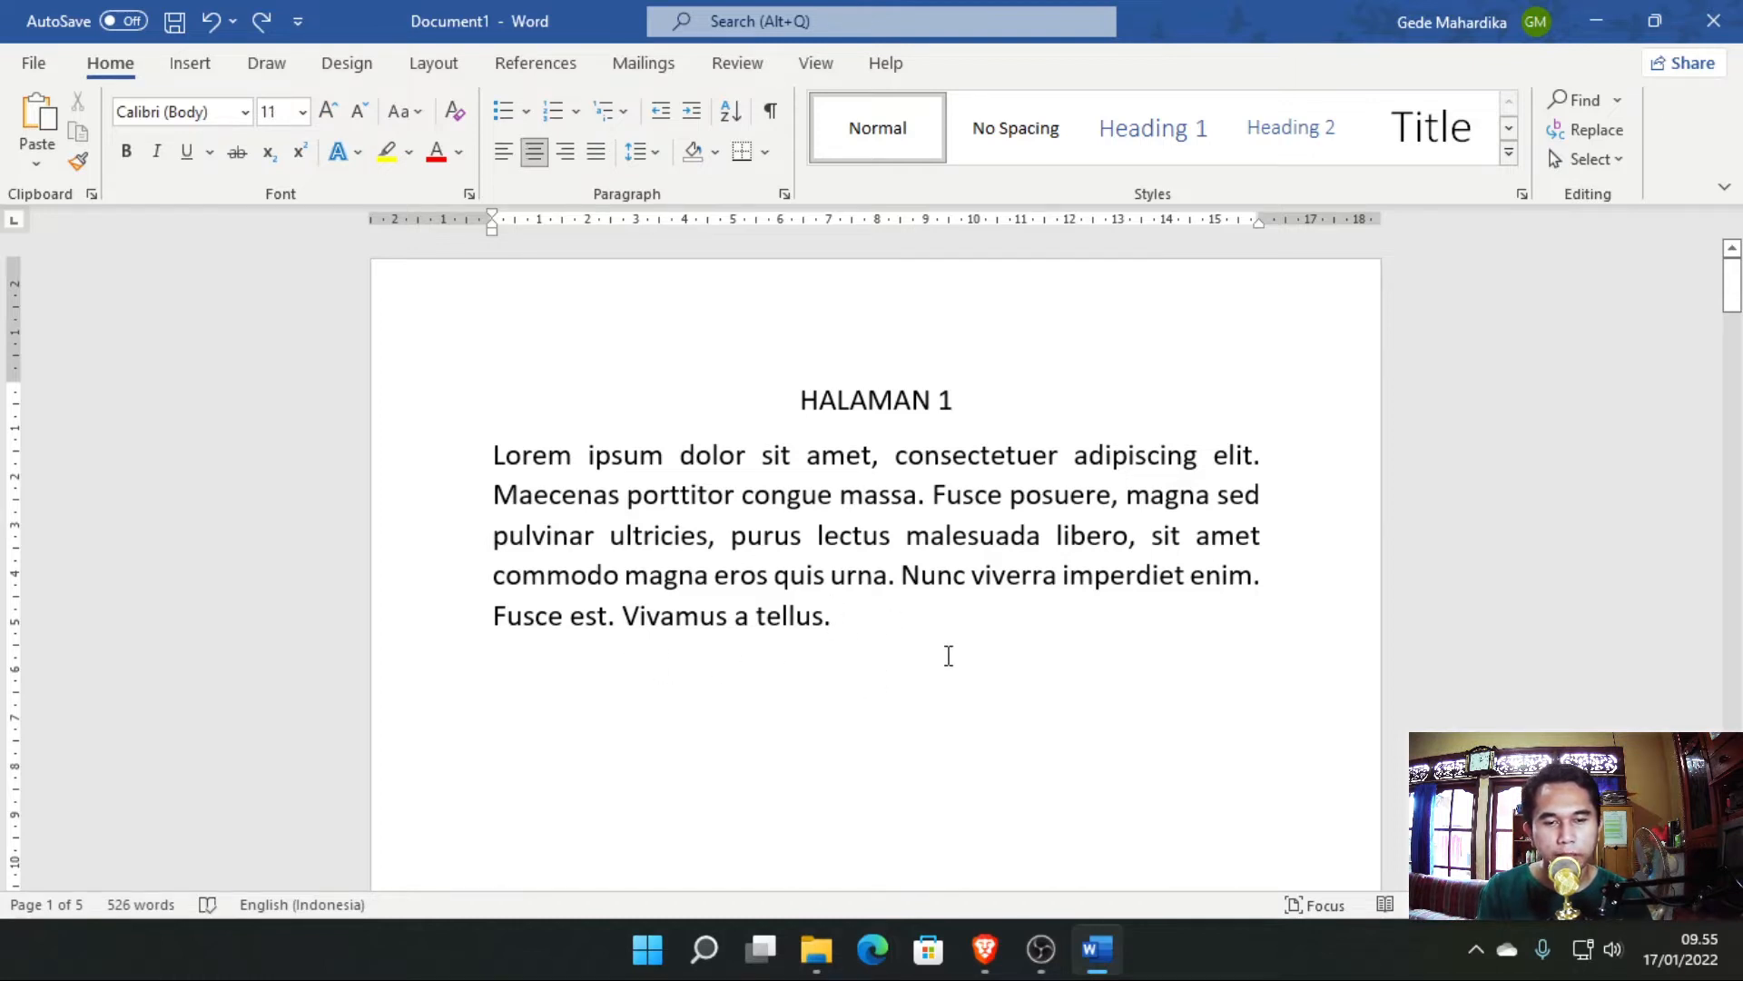
click(866, 613)
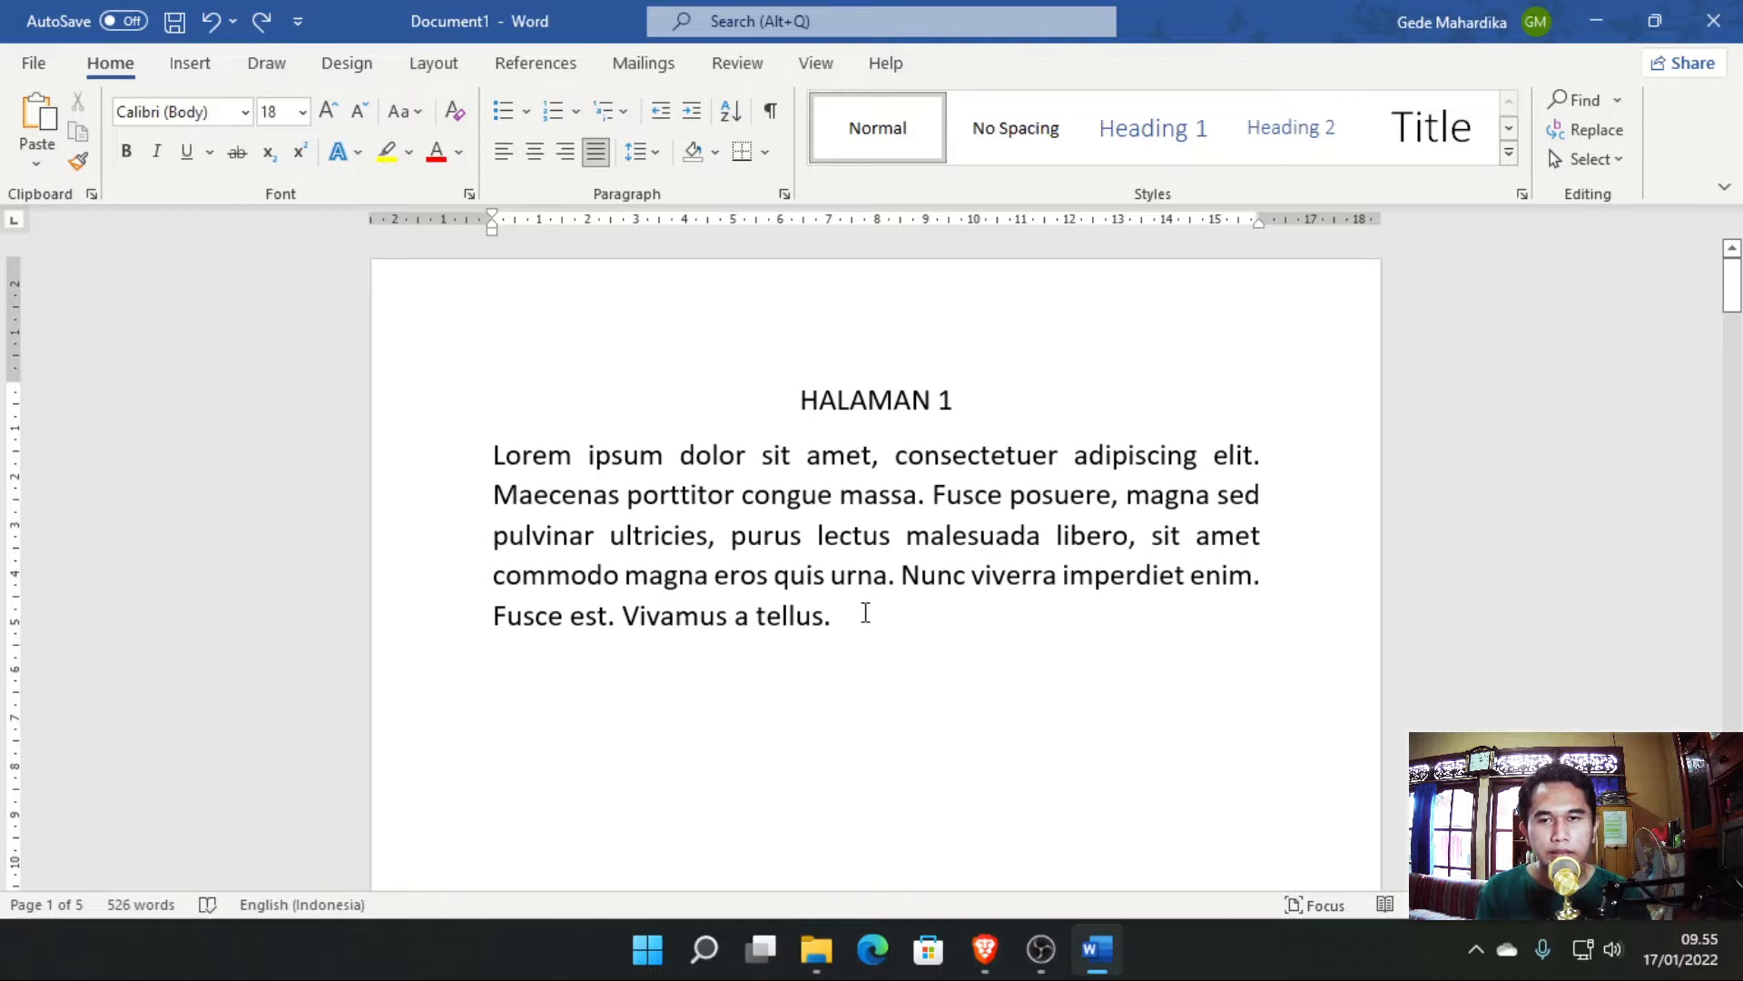
click(422, 70)
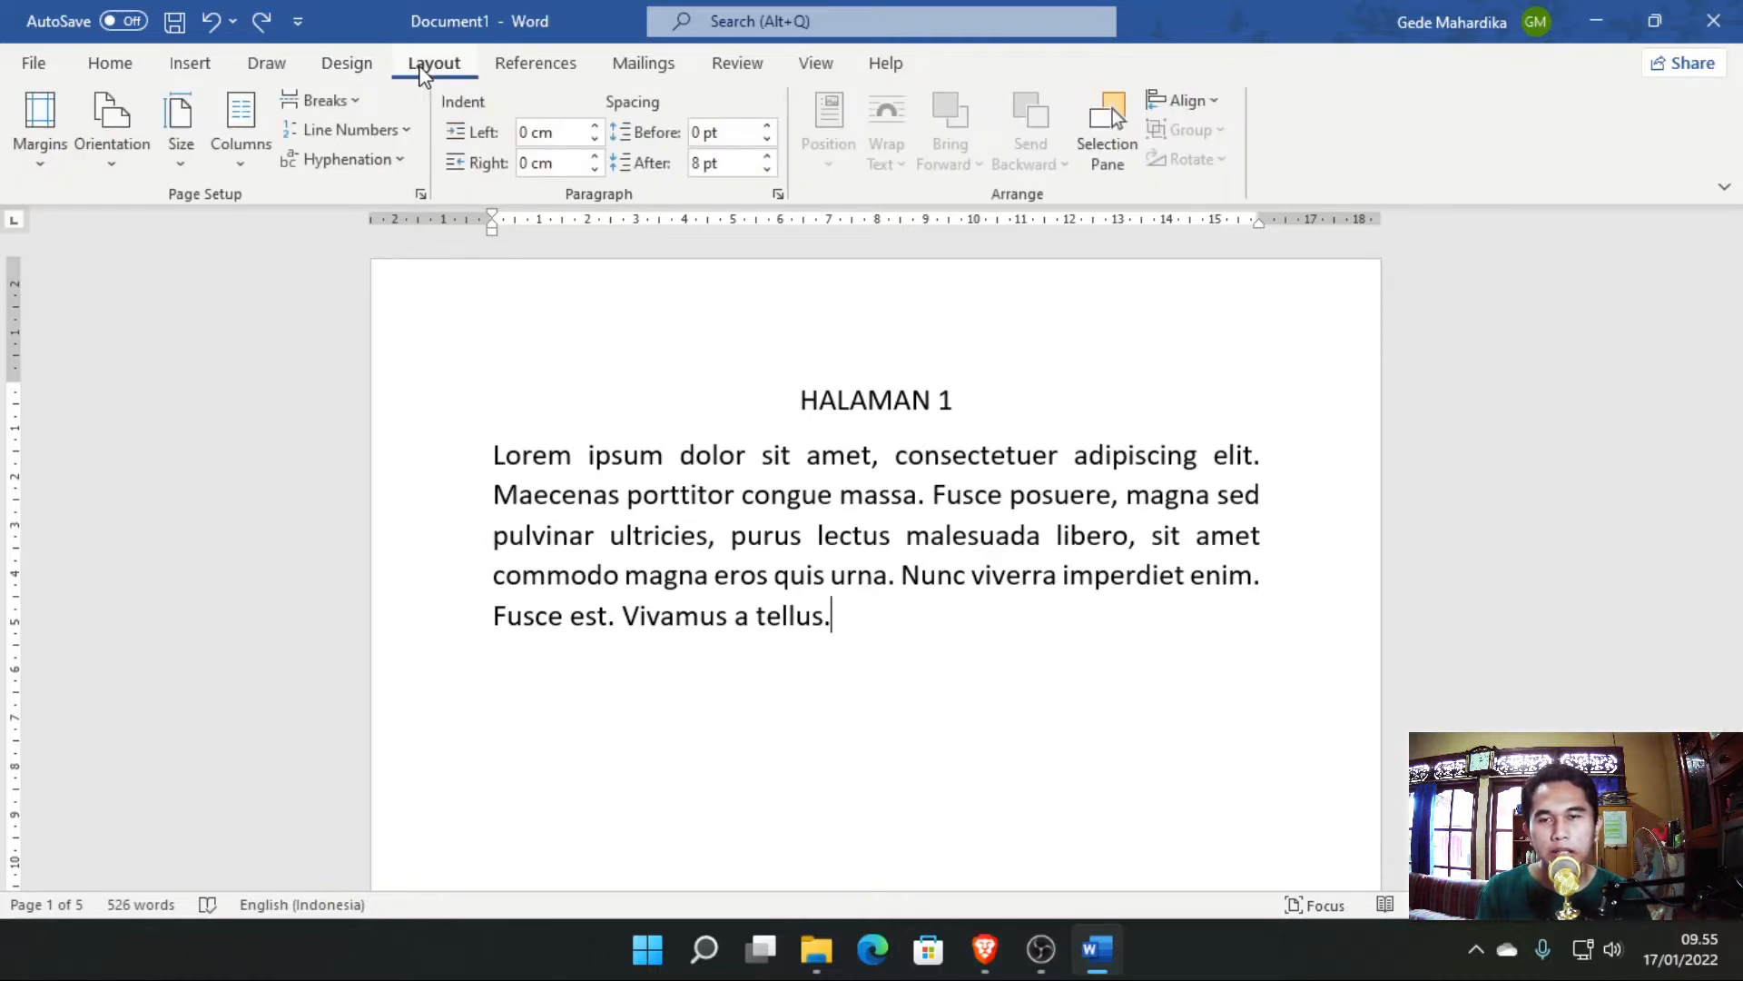
click(316, 102)
click(427, 470)
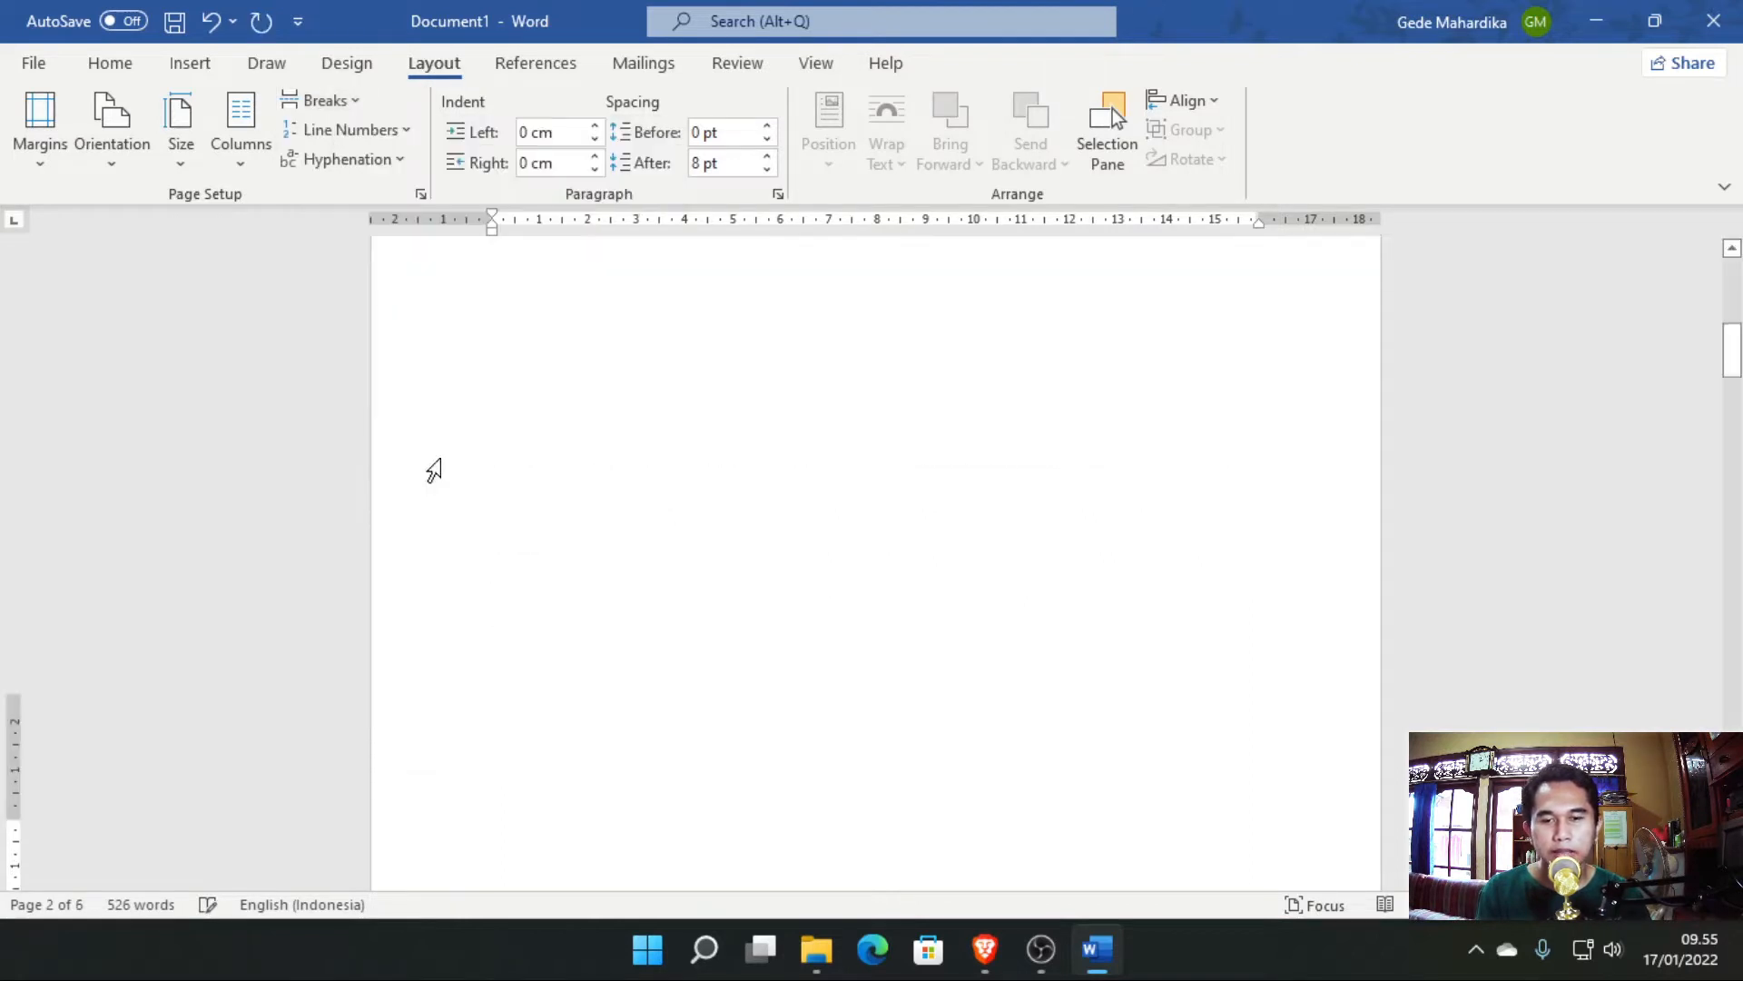
Open the Section 2 footer on the page before HALAMAN 2 and unlink it from the previous section.
scroll(883, 541, down, 3)
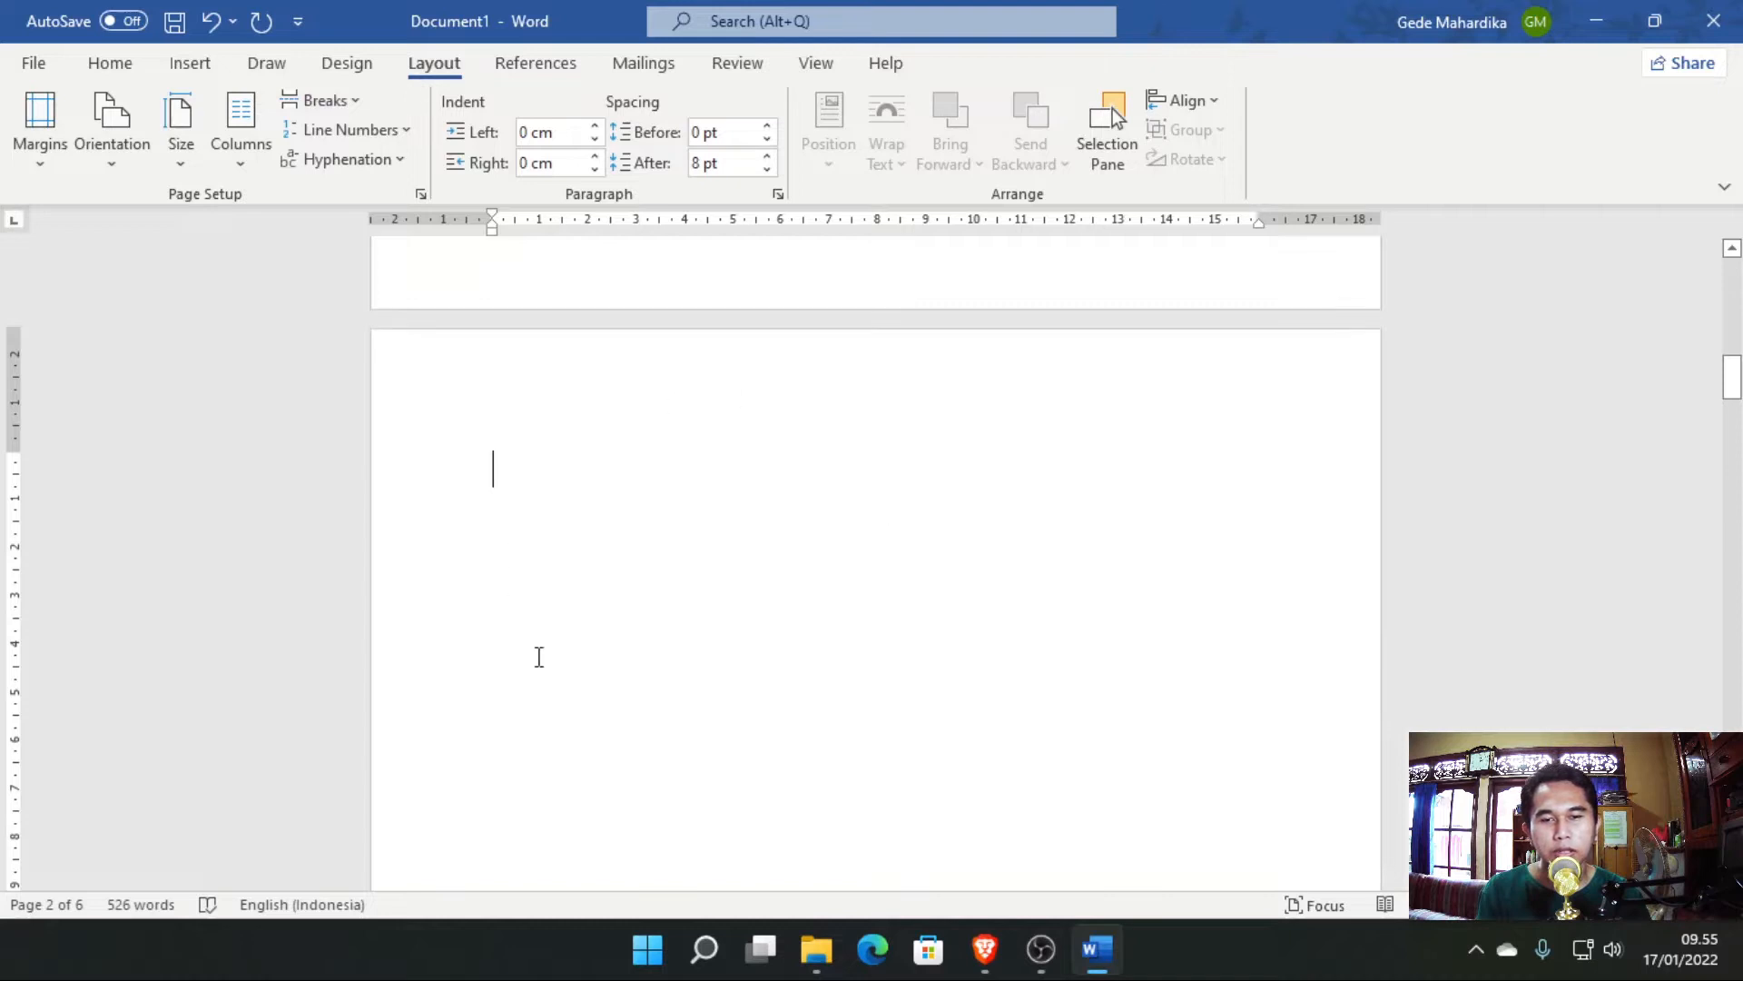
scroll(724, 525, down, 3)
scroll(745, 527, up, 3)
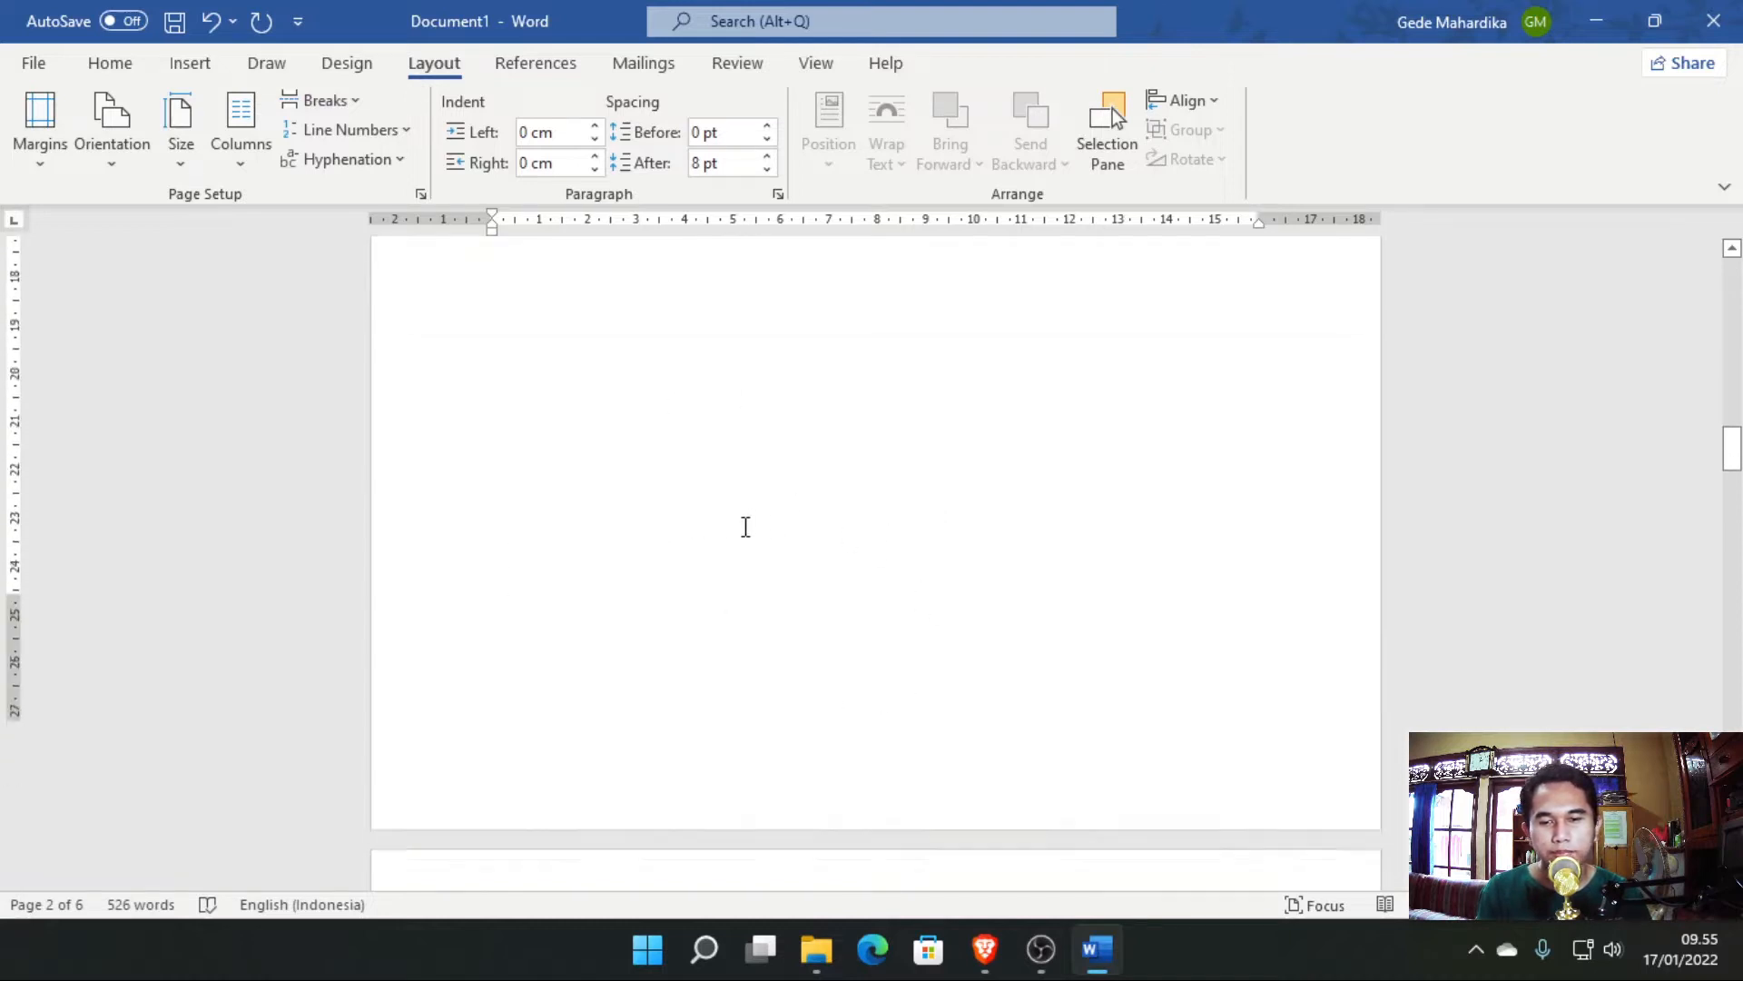
scroll(745, 527, up, 1)
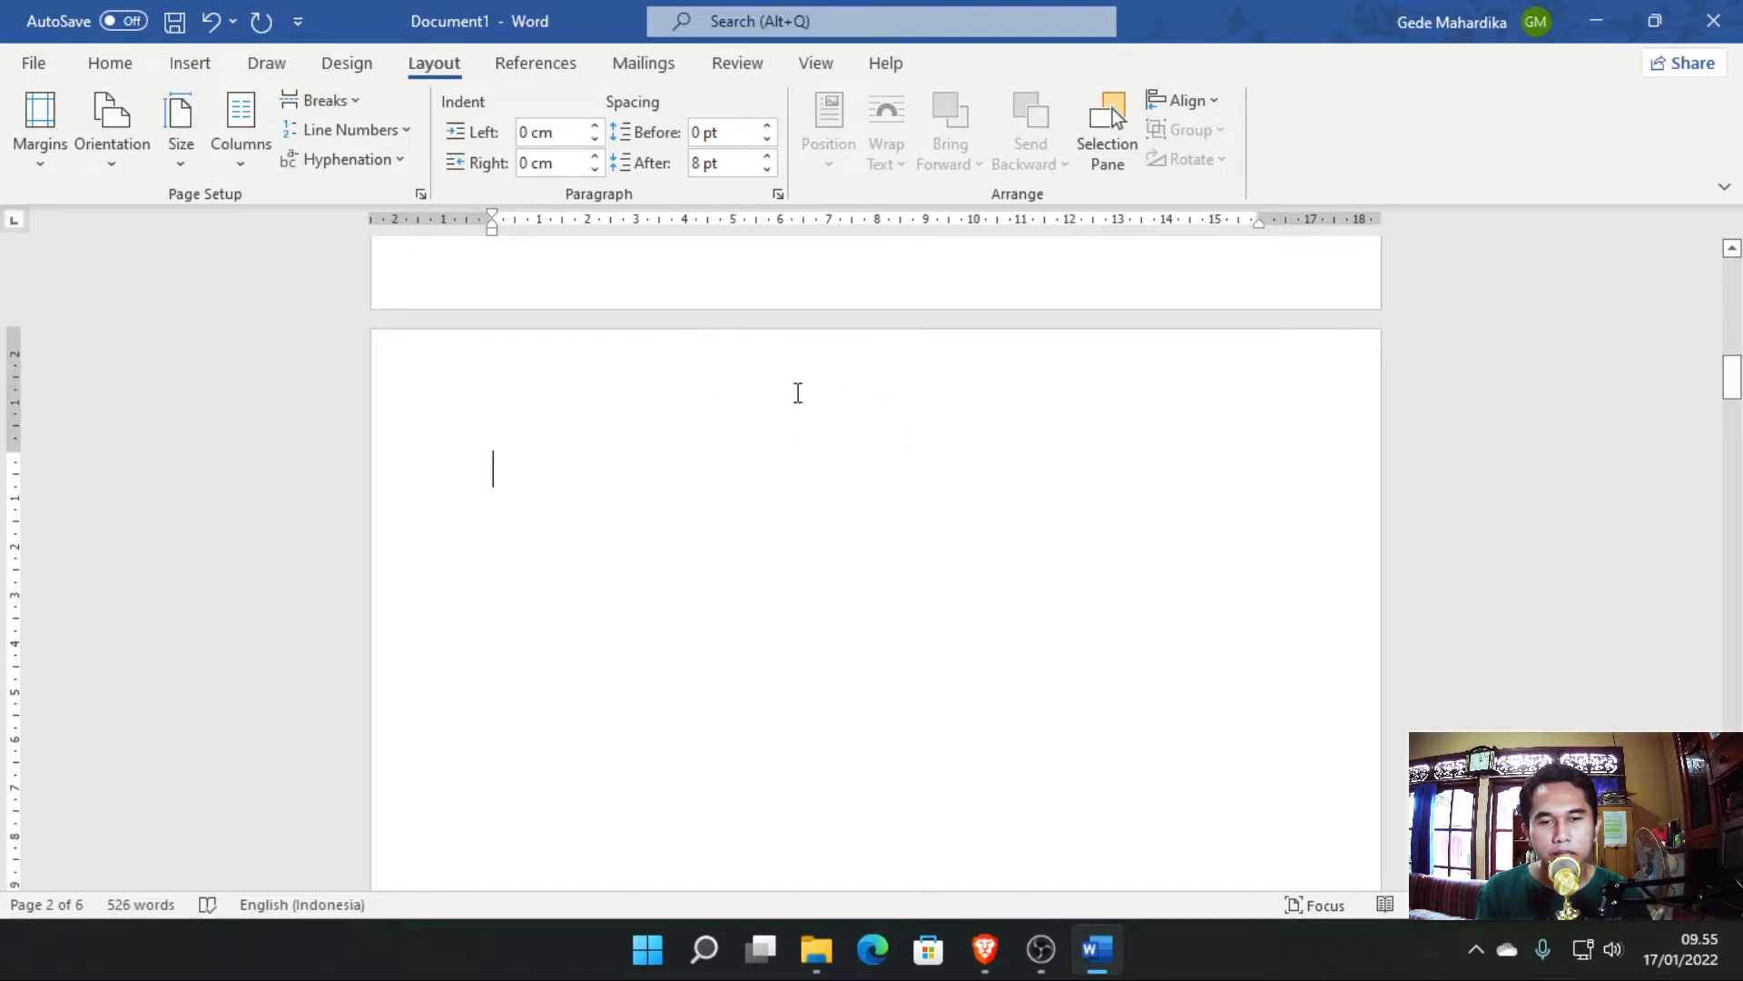
scroll(835, 407, down, 10)
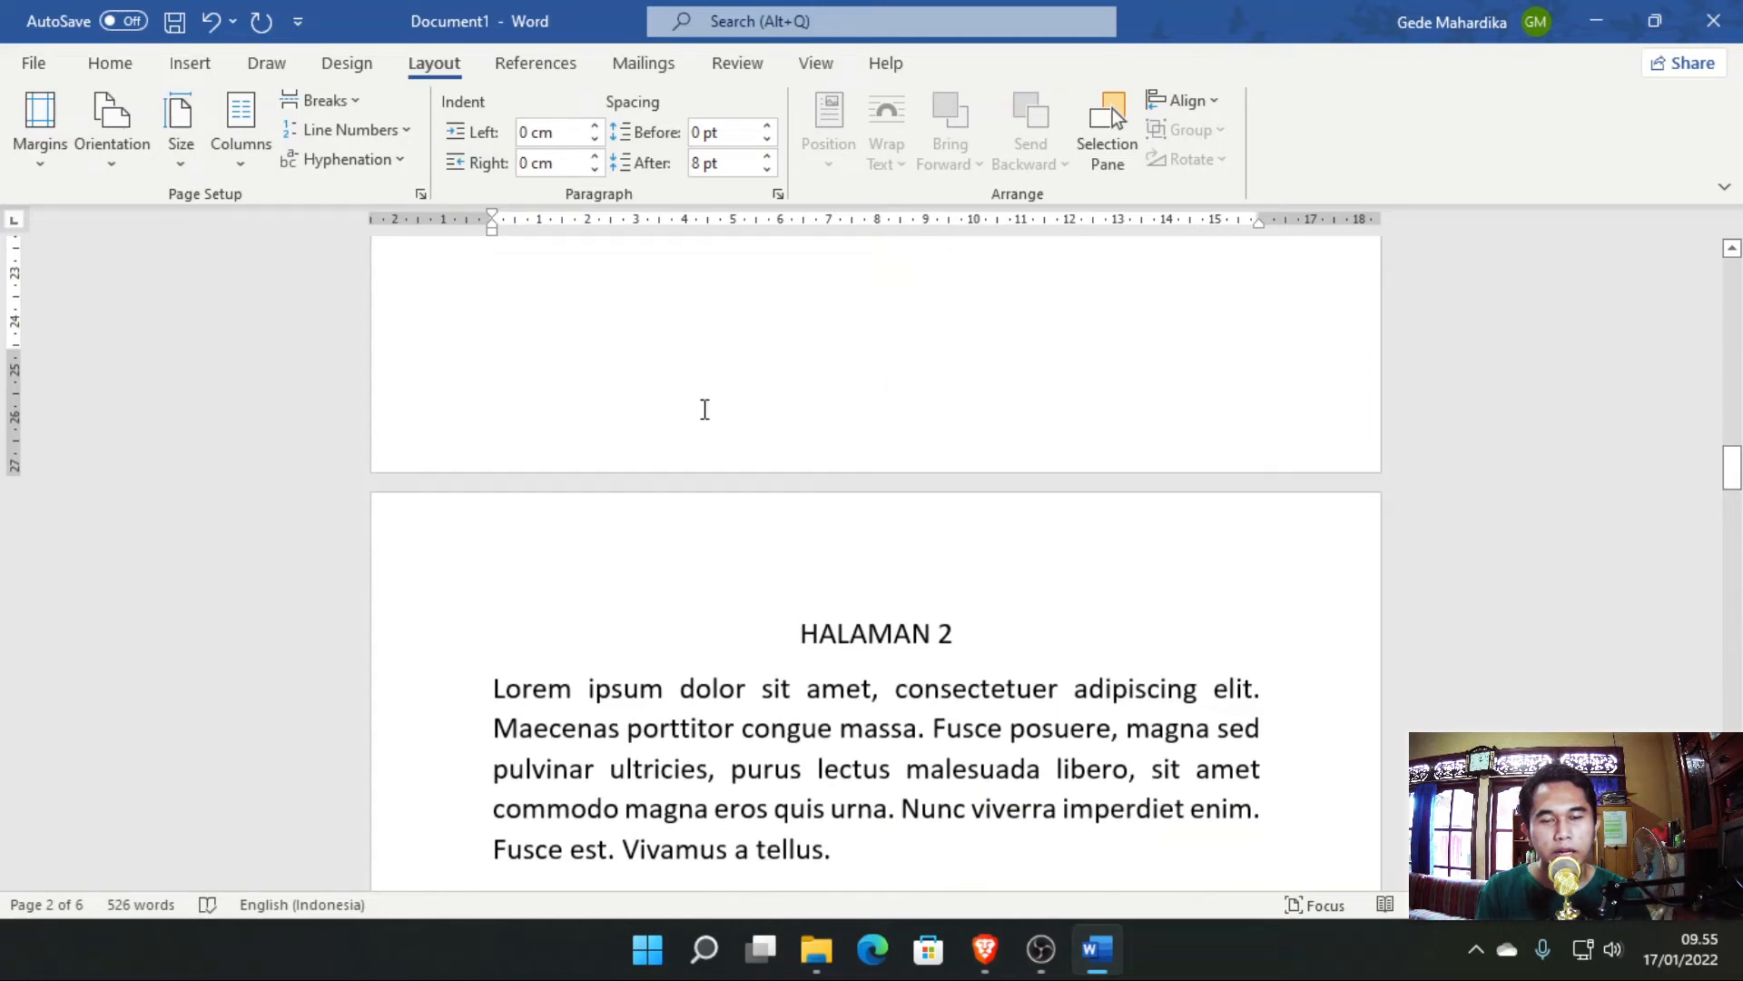
scroll(866, 464, up, 1)
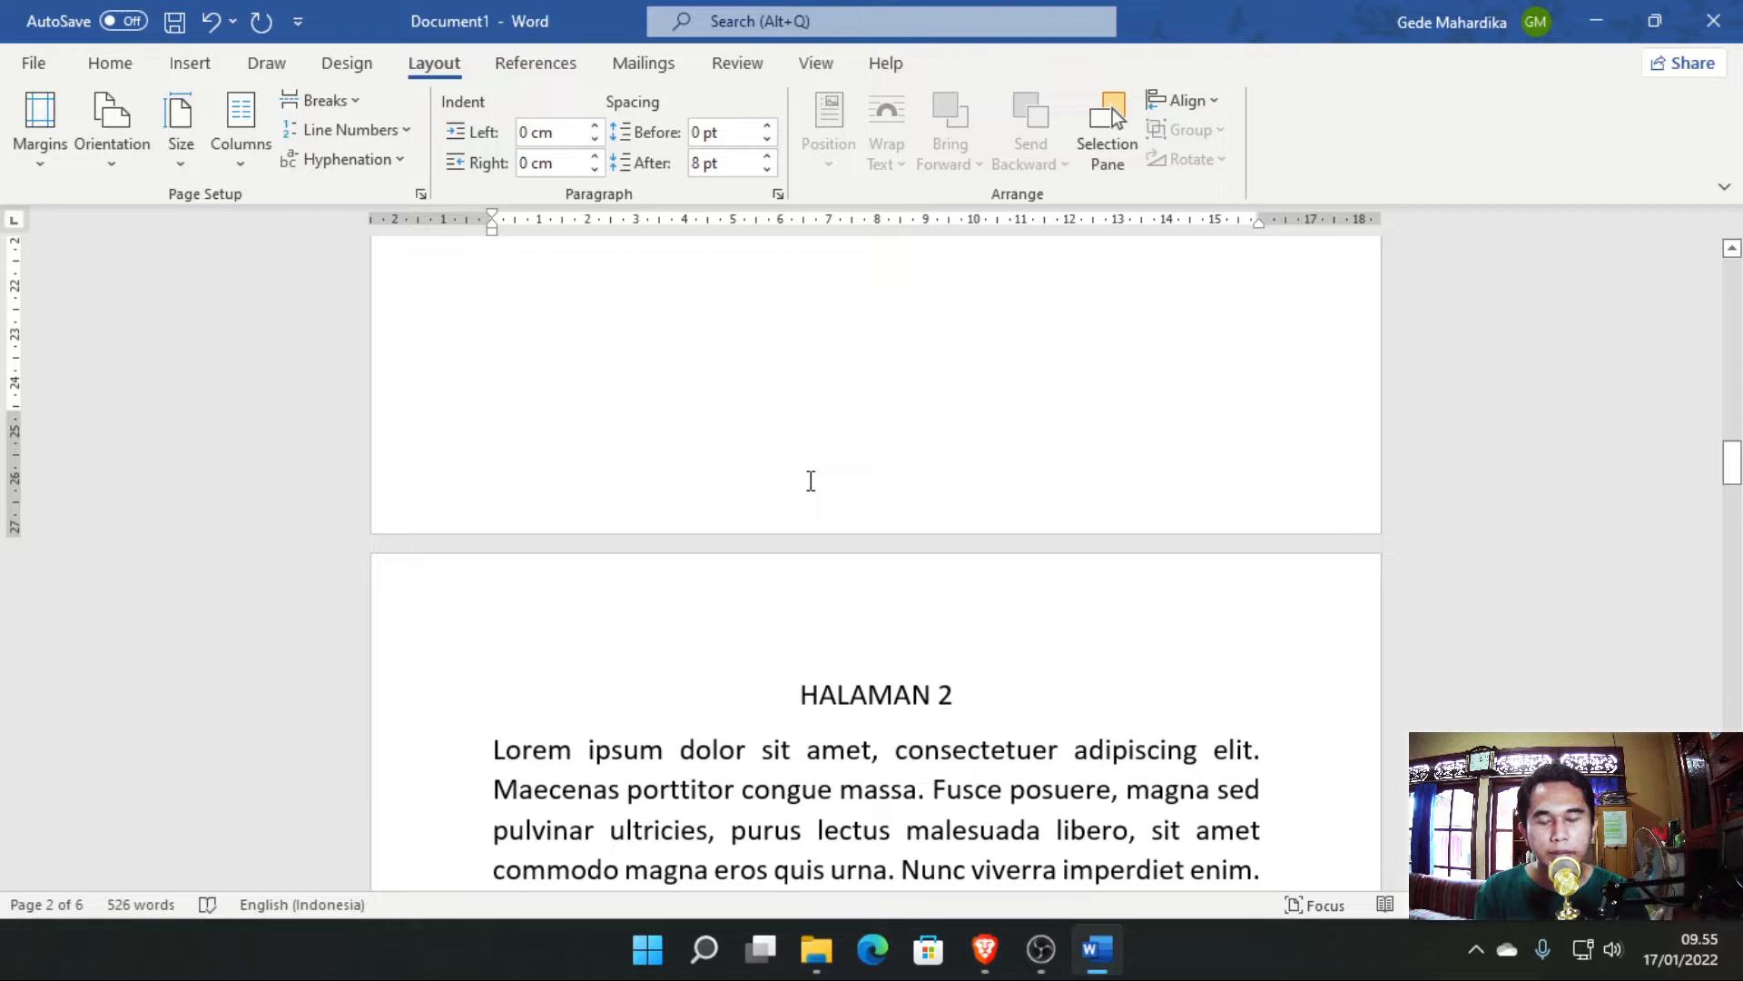
scroll(811, 481, up, 2)
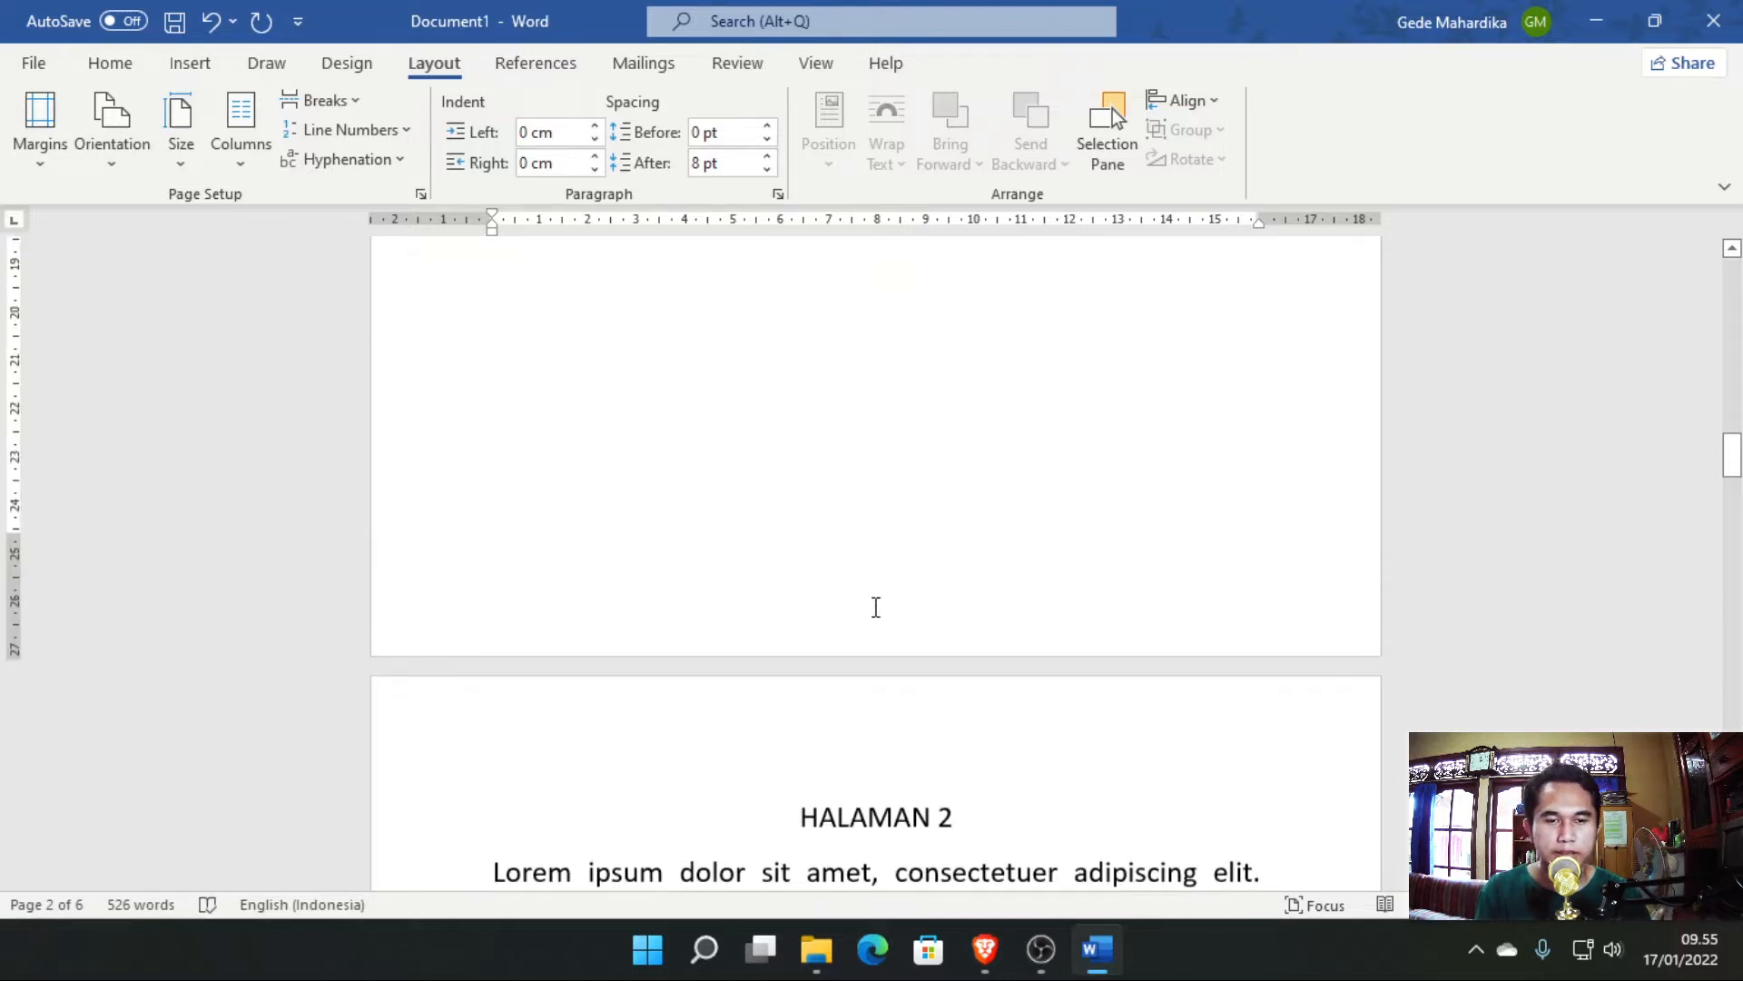
double_click(877, 607)
scroll(874, 588, up, 1)
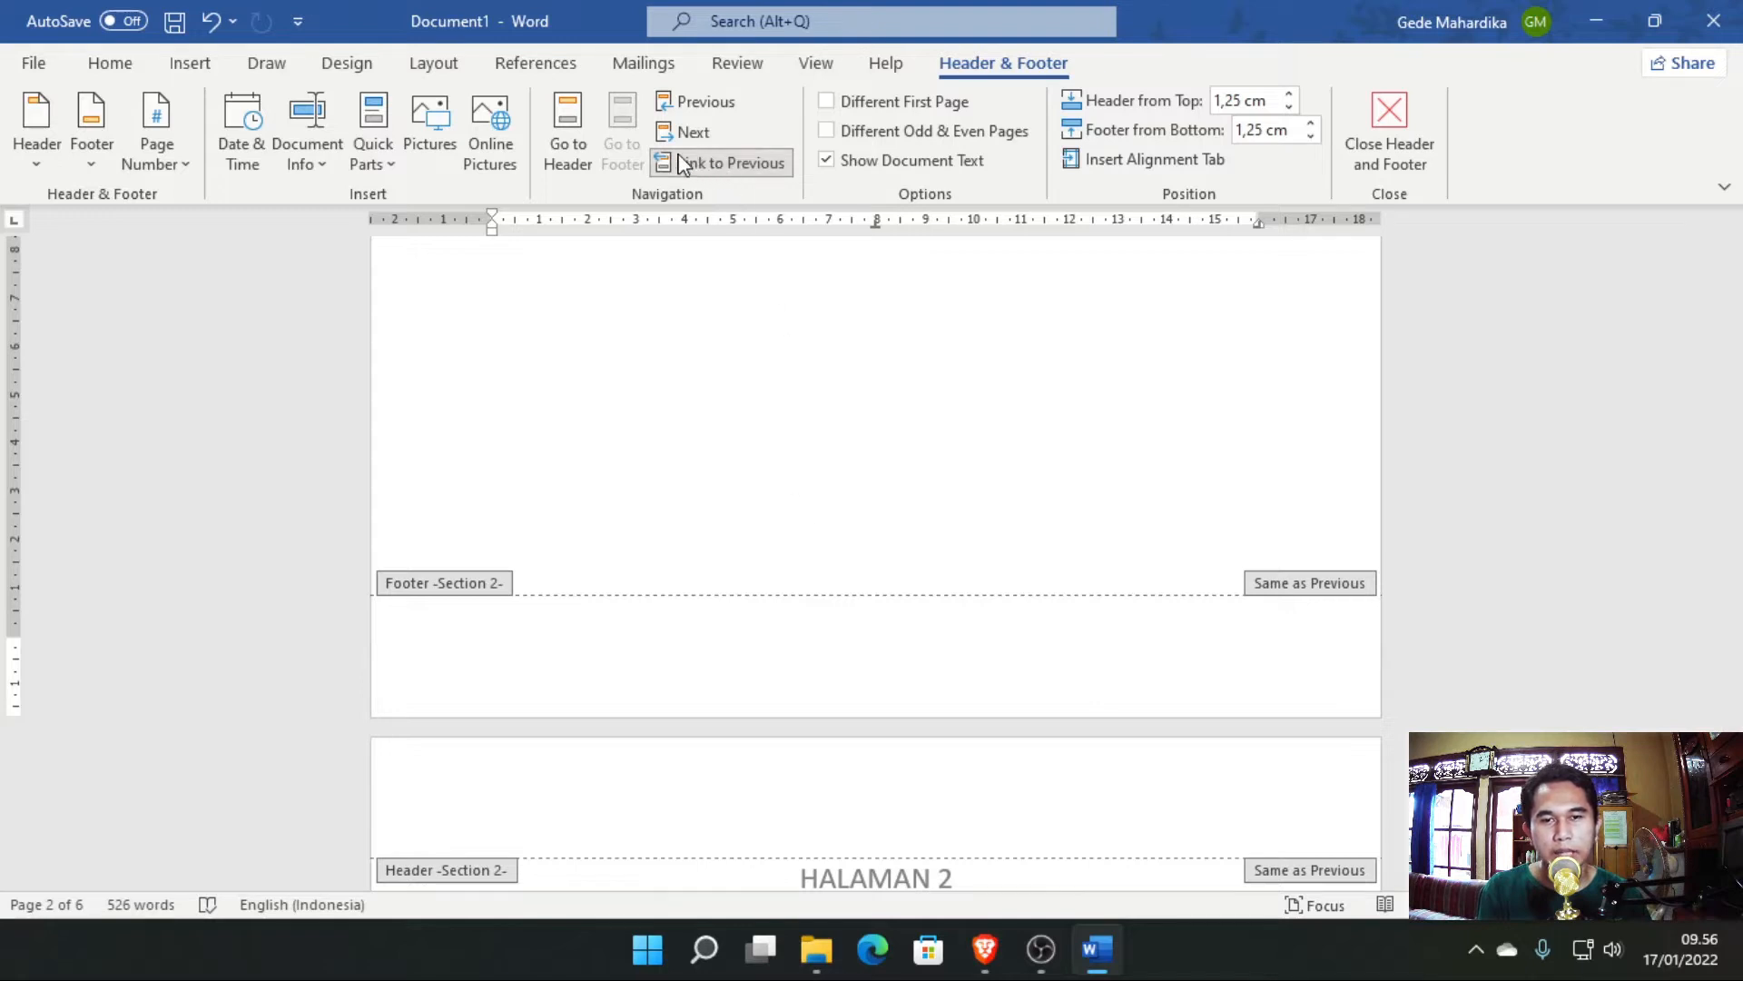
click(748, 174)
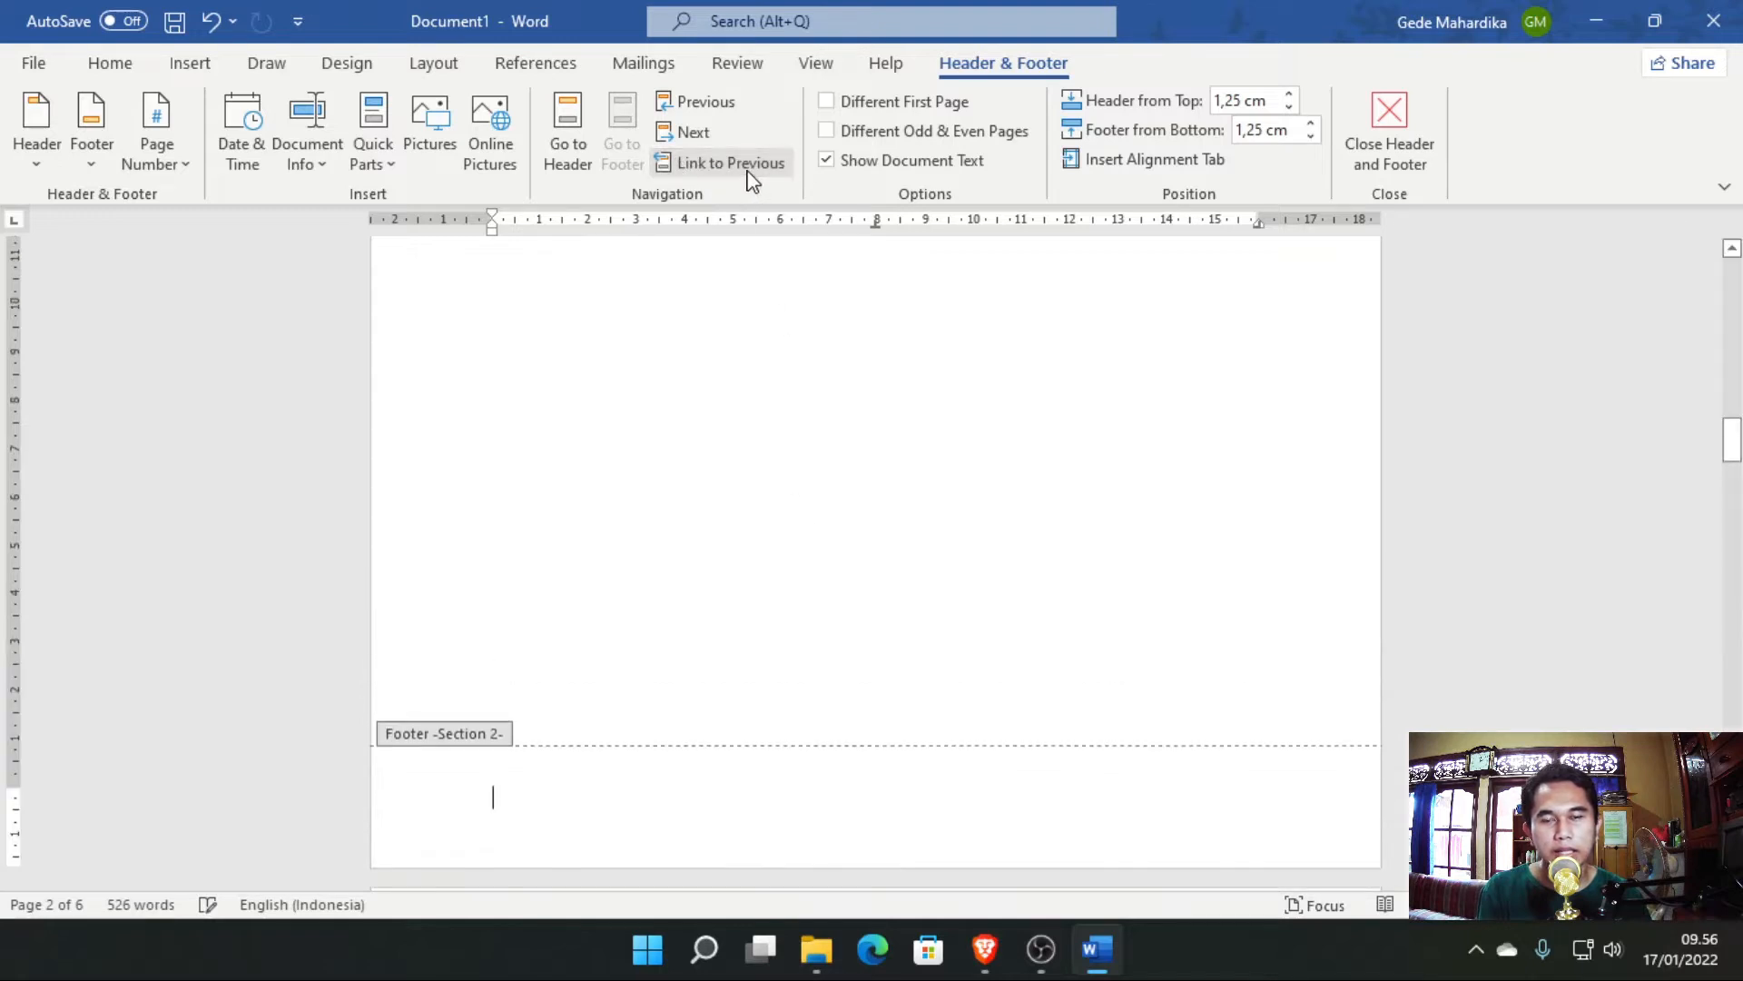
scroll(572, 408, down, 2)
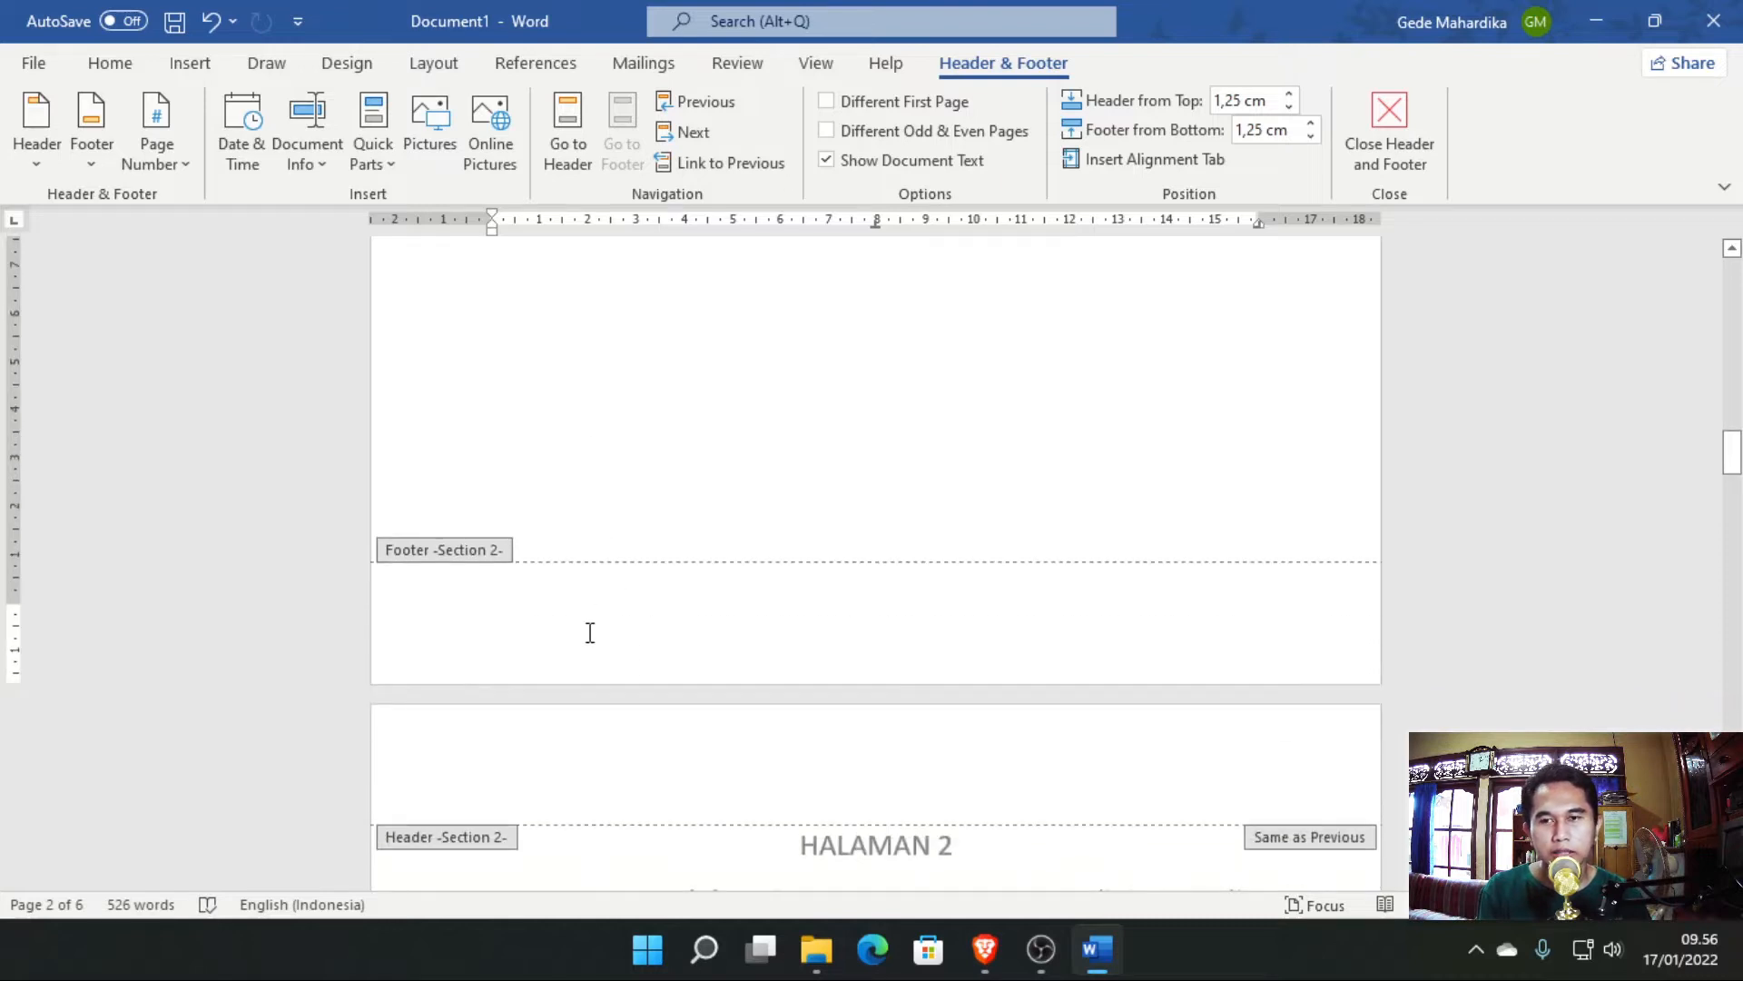
Insert a Plain Number 2 page number at the bottom of the page in the Section 2 footer.
click(156, 134)
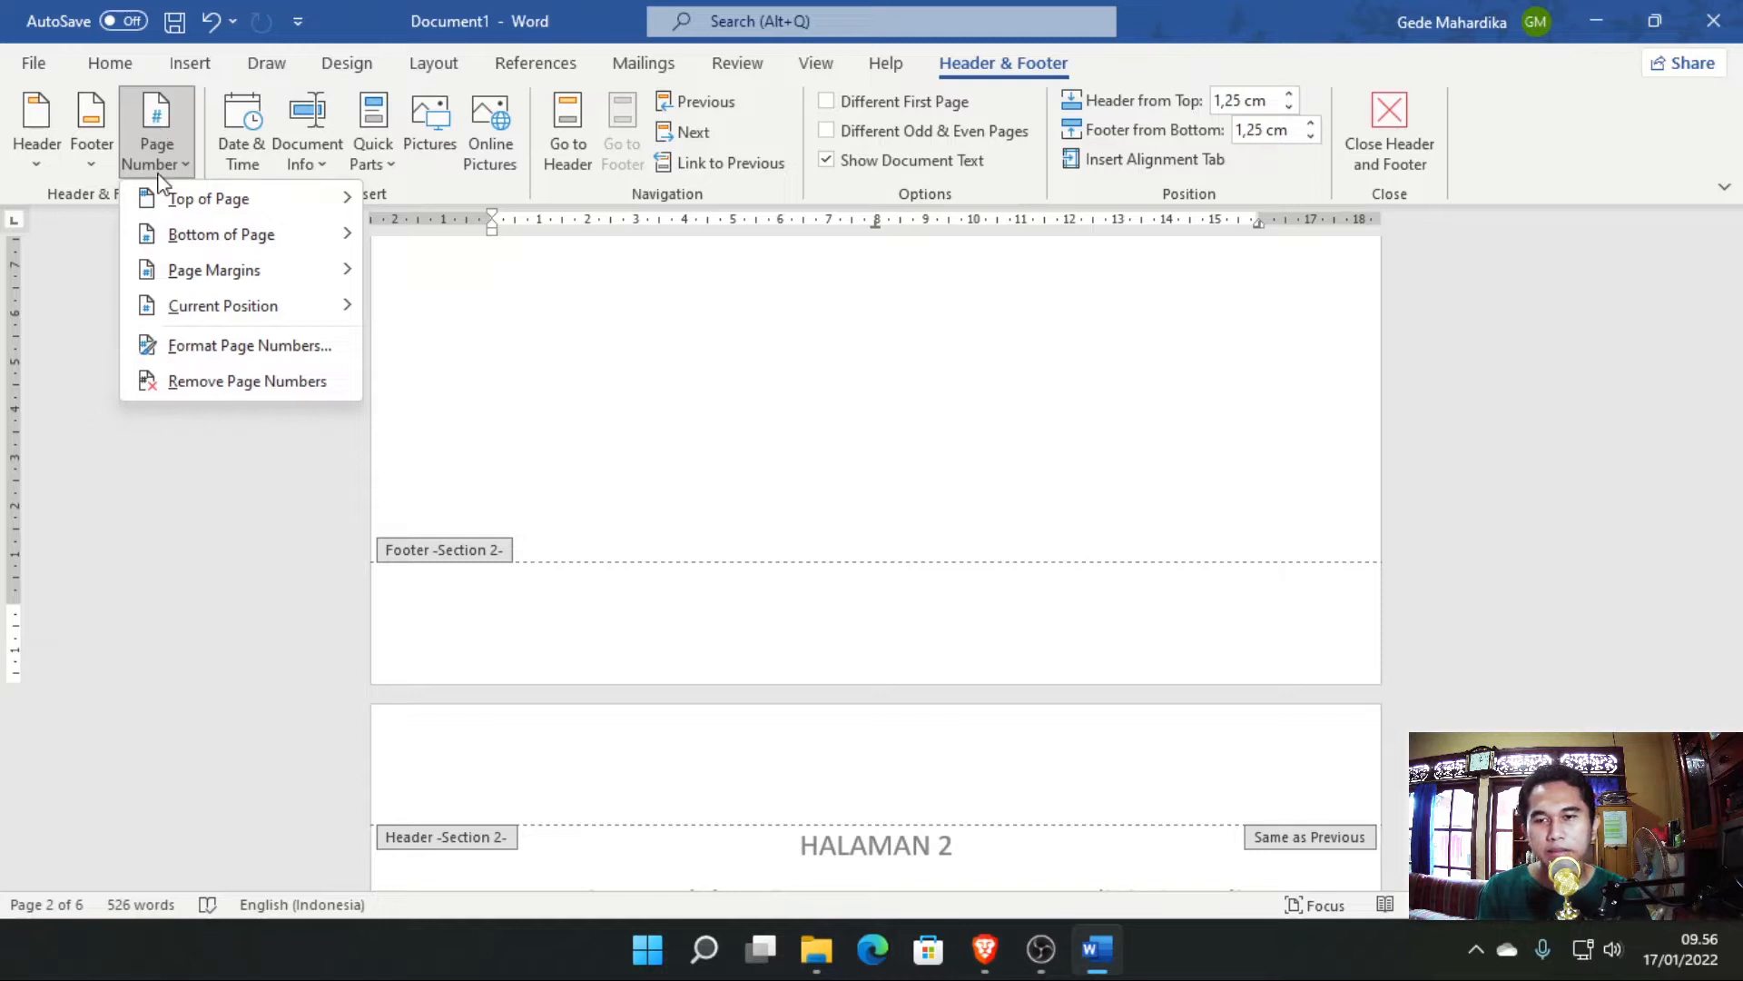
mouse_move(191, 240)
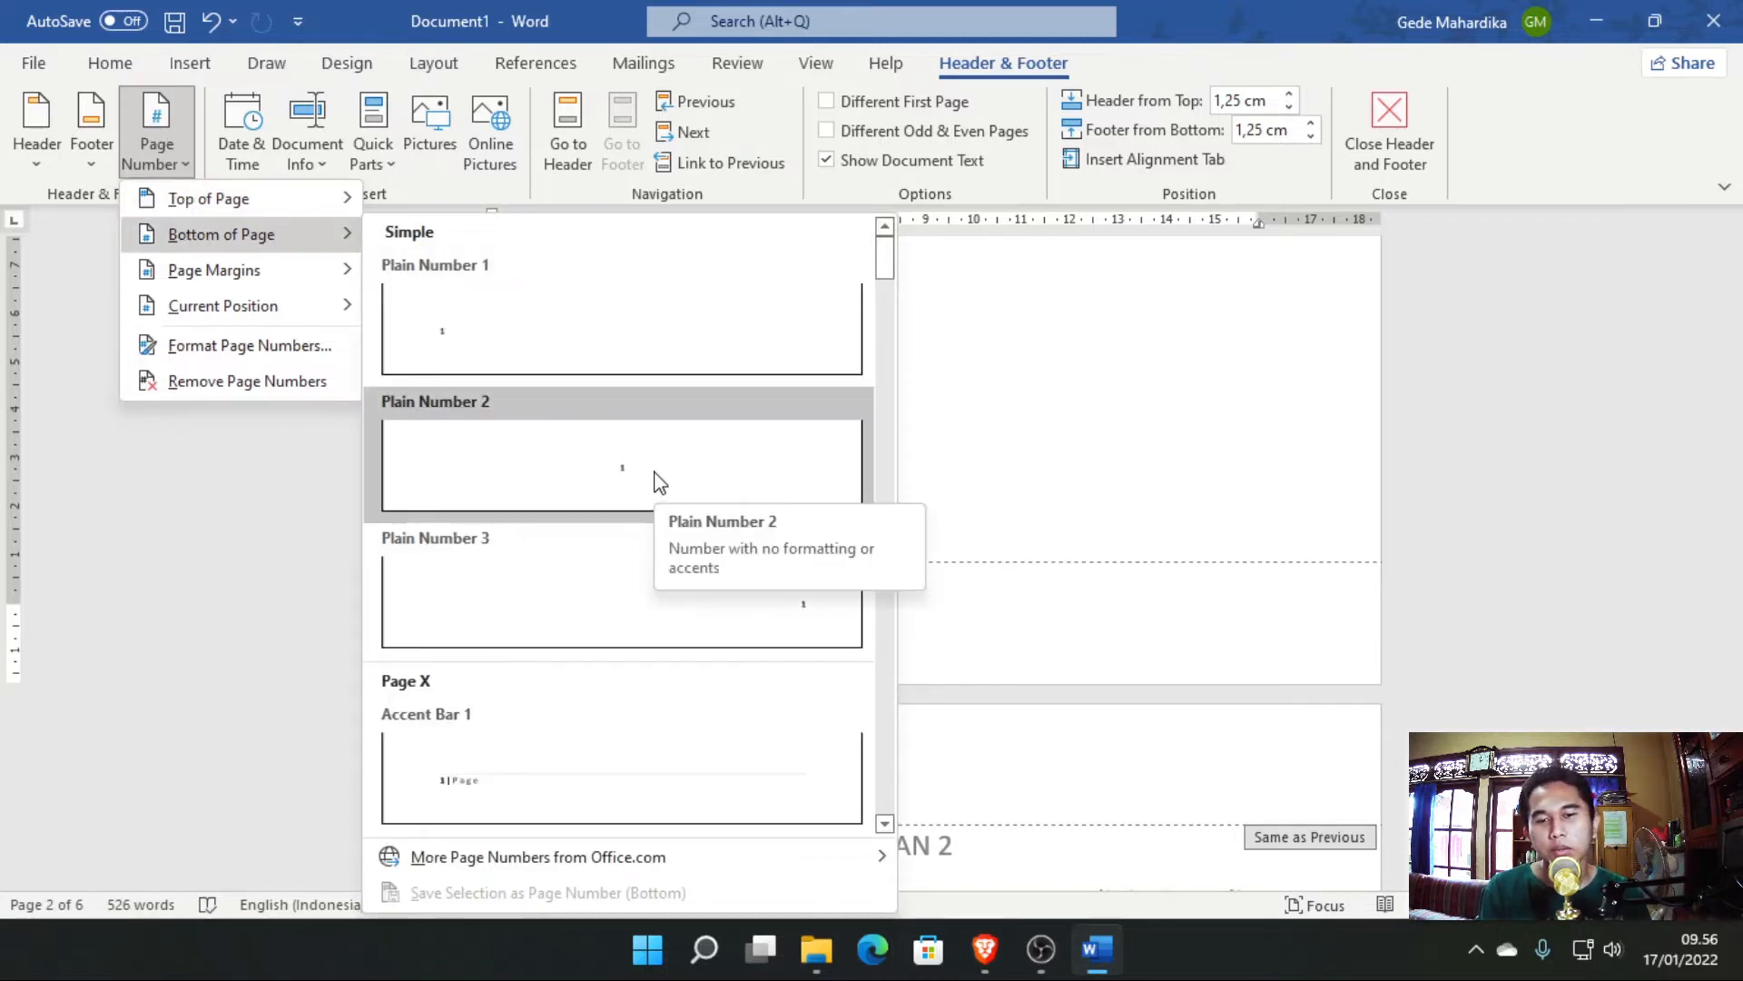
click(616, 462)
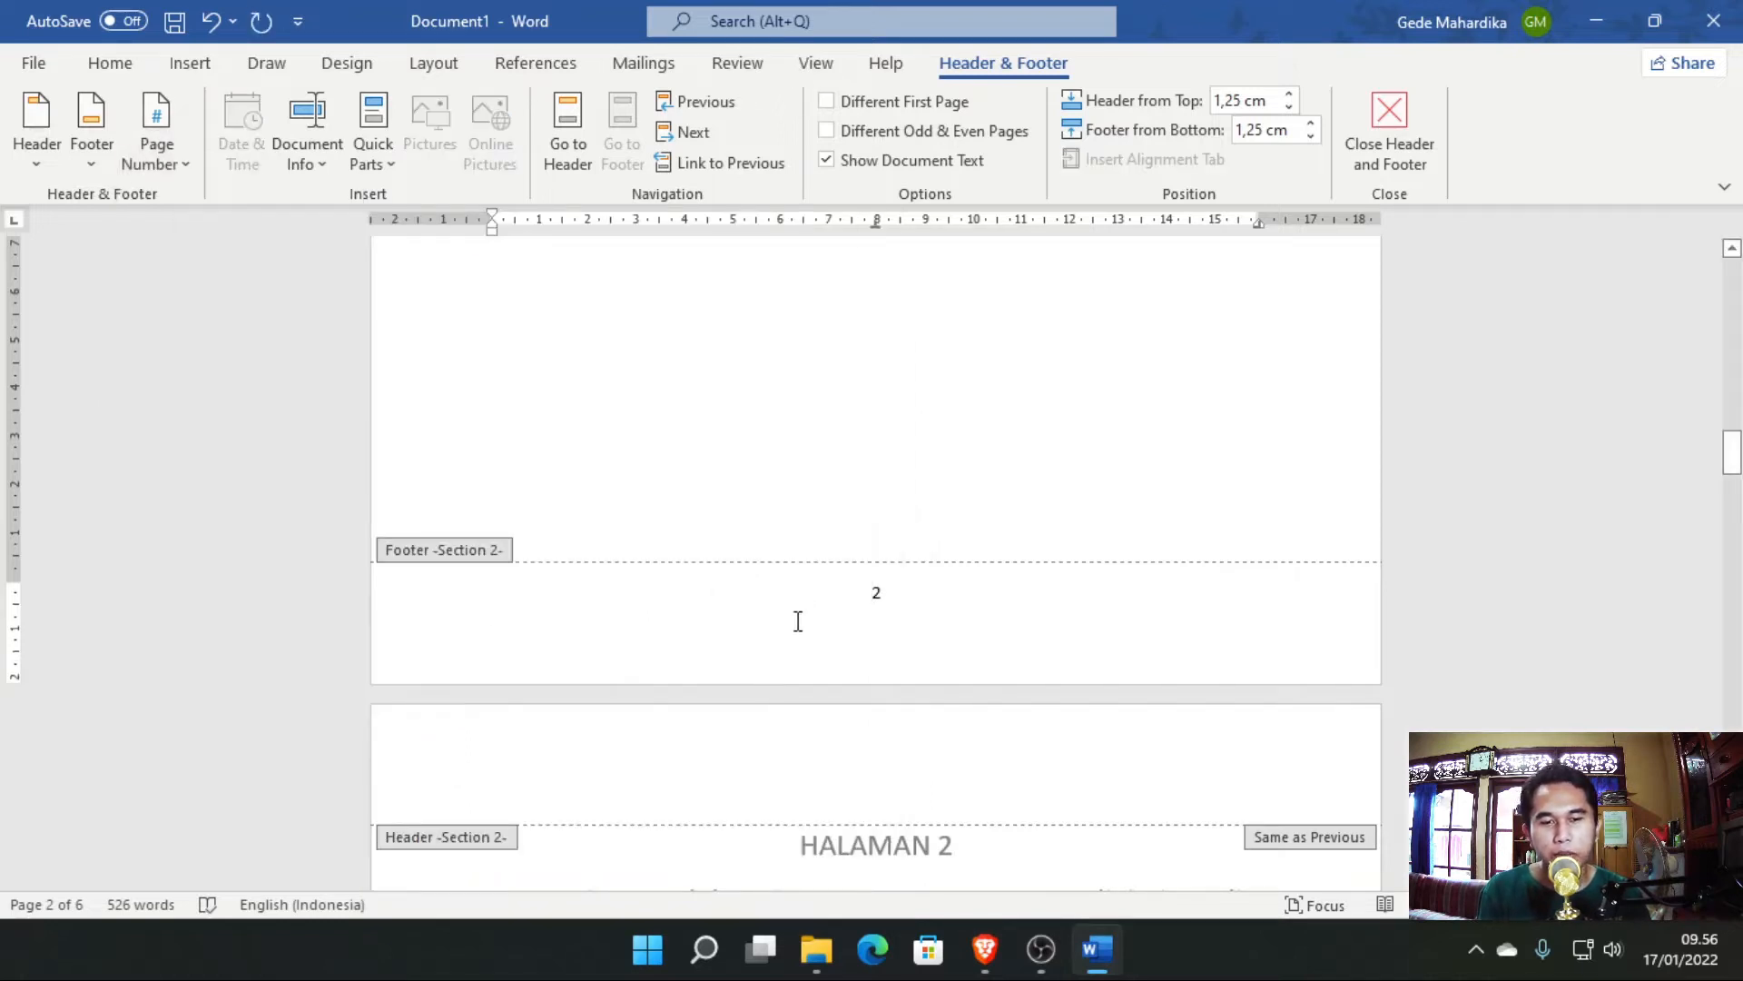
Format the Section 2 page numbers to start at 1 instead of continuing from the previous section.
drag(867, 592, 945, 596)
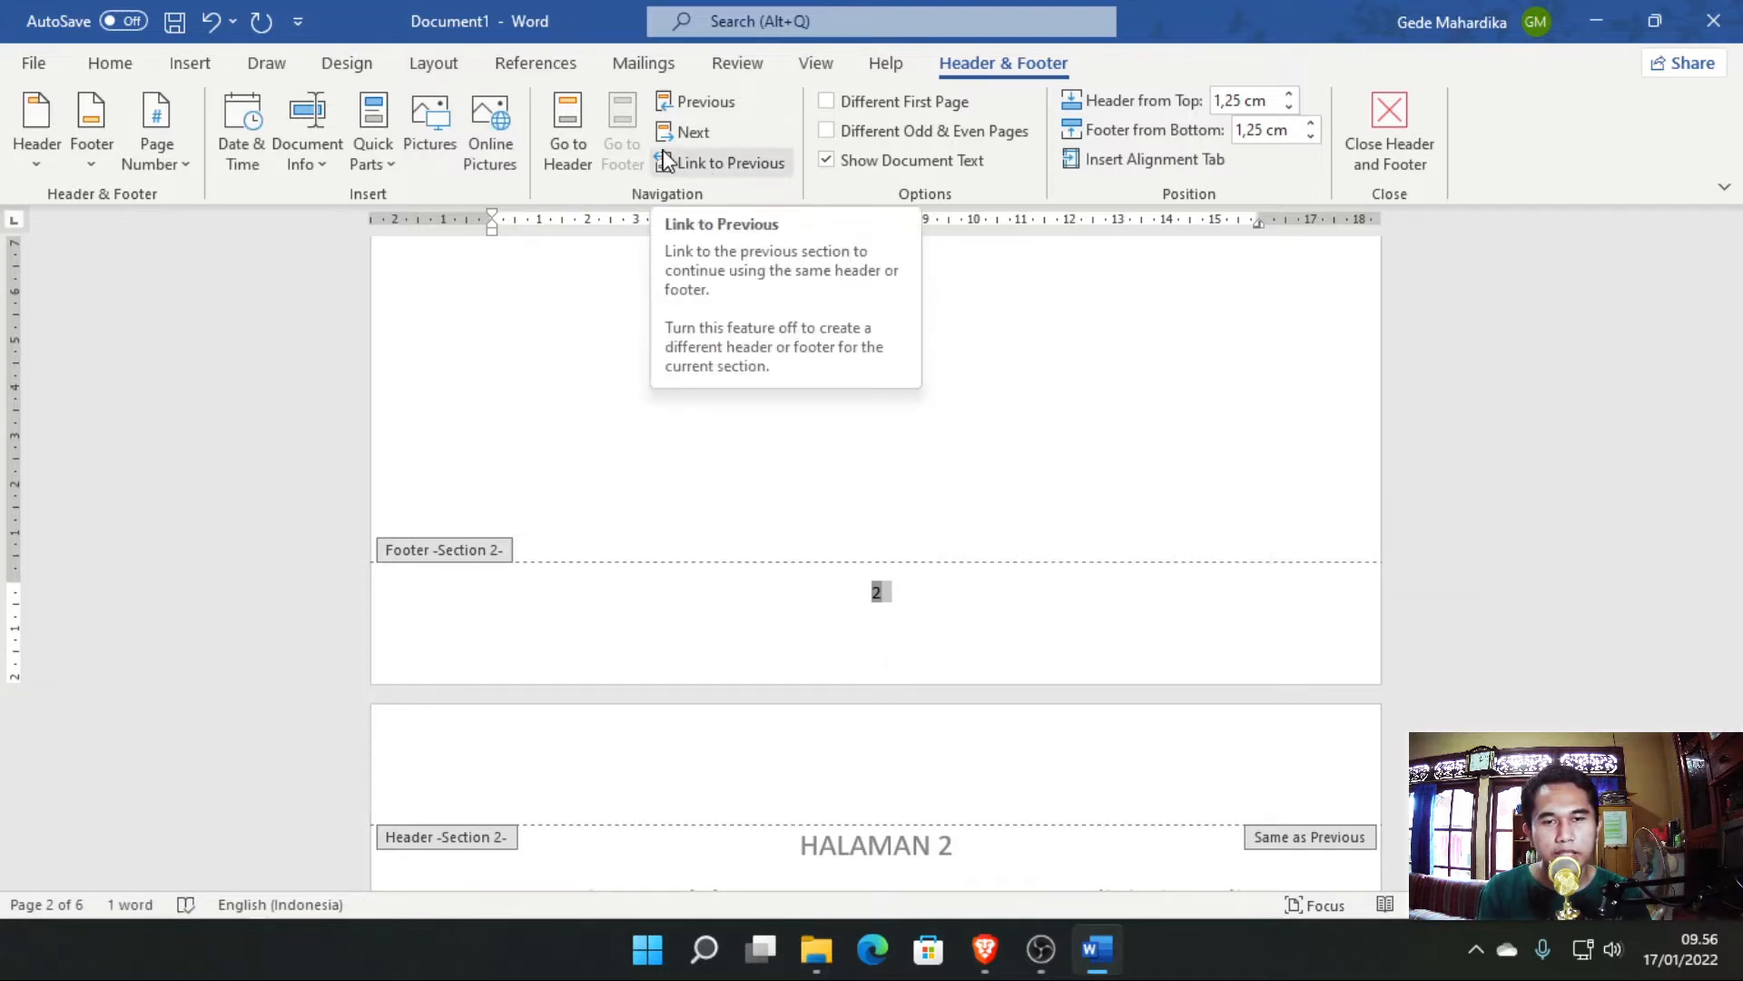
click(841, 599)
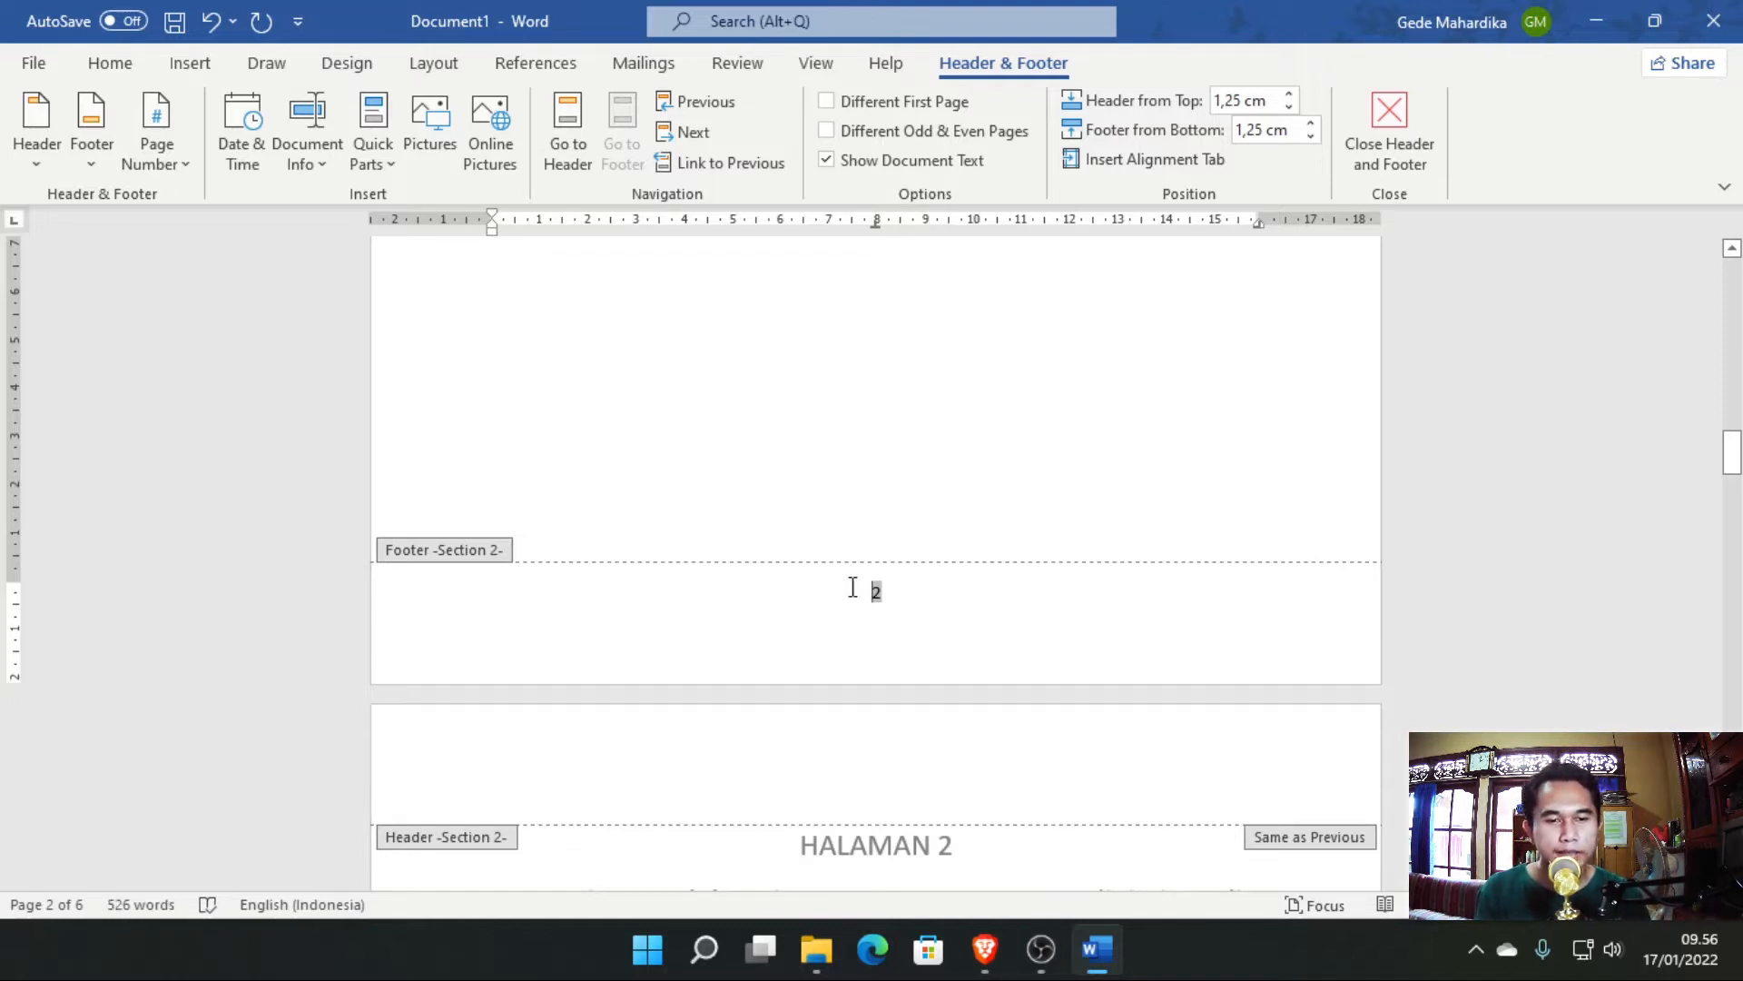
click(166, 173)
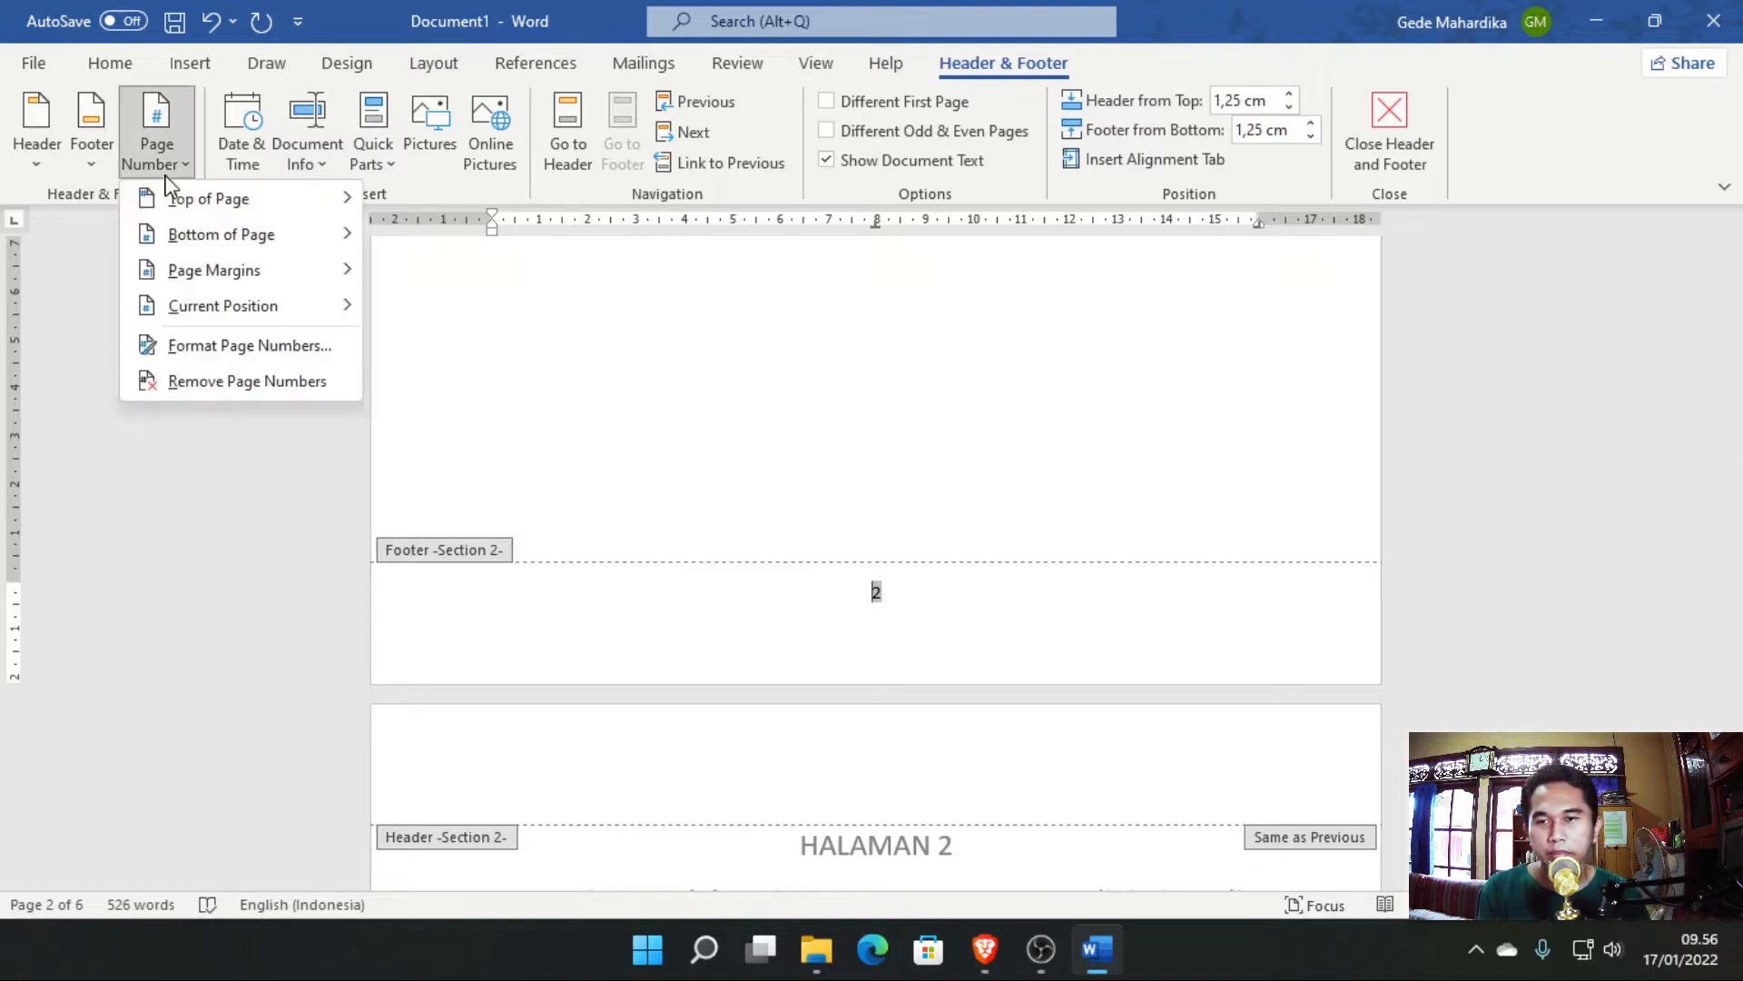
click(205, 359)
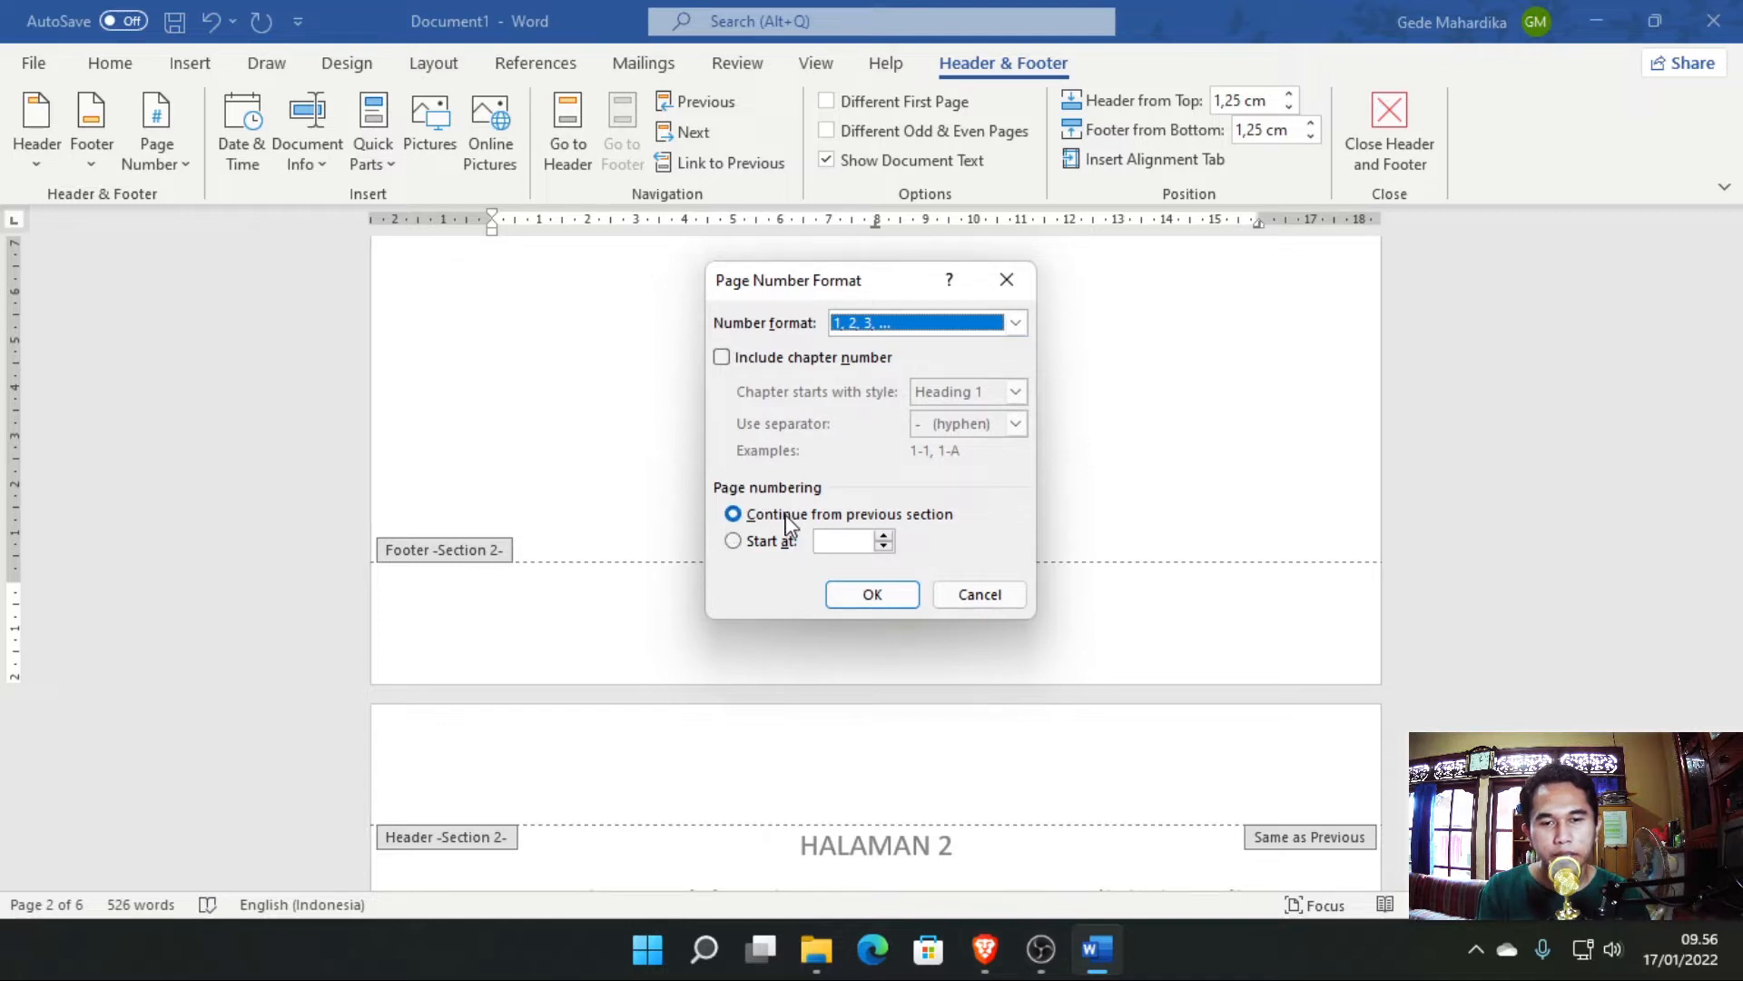
click(754, 543)
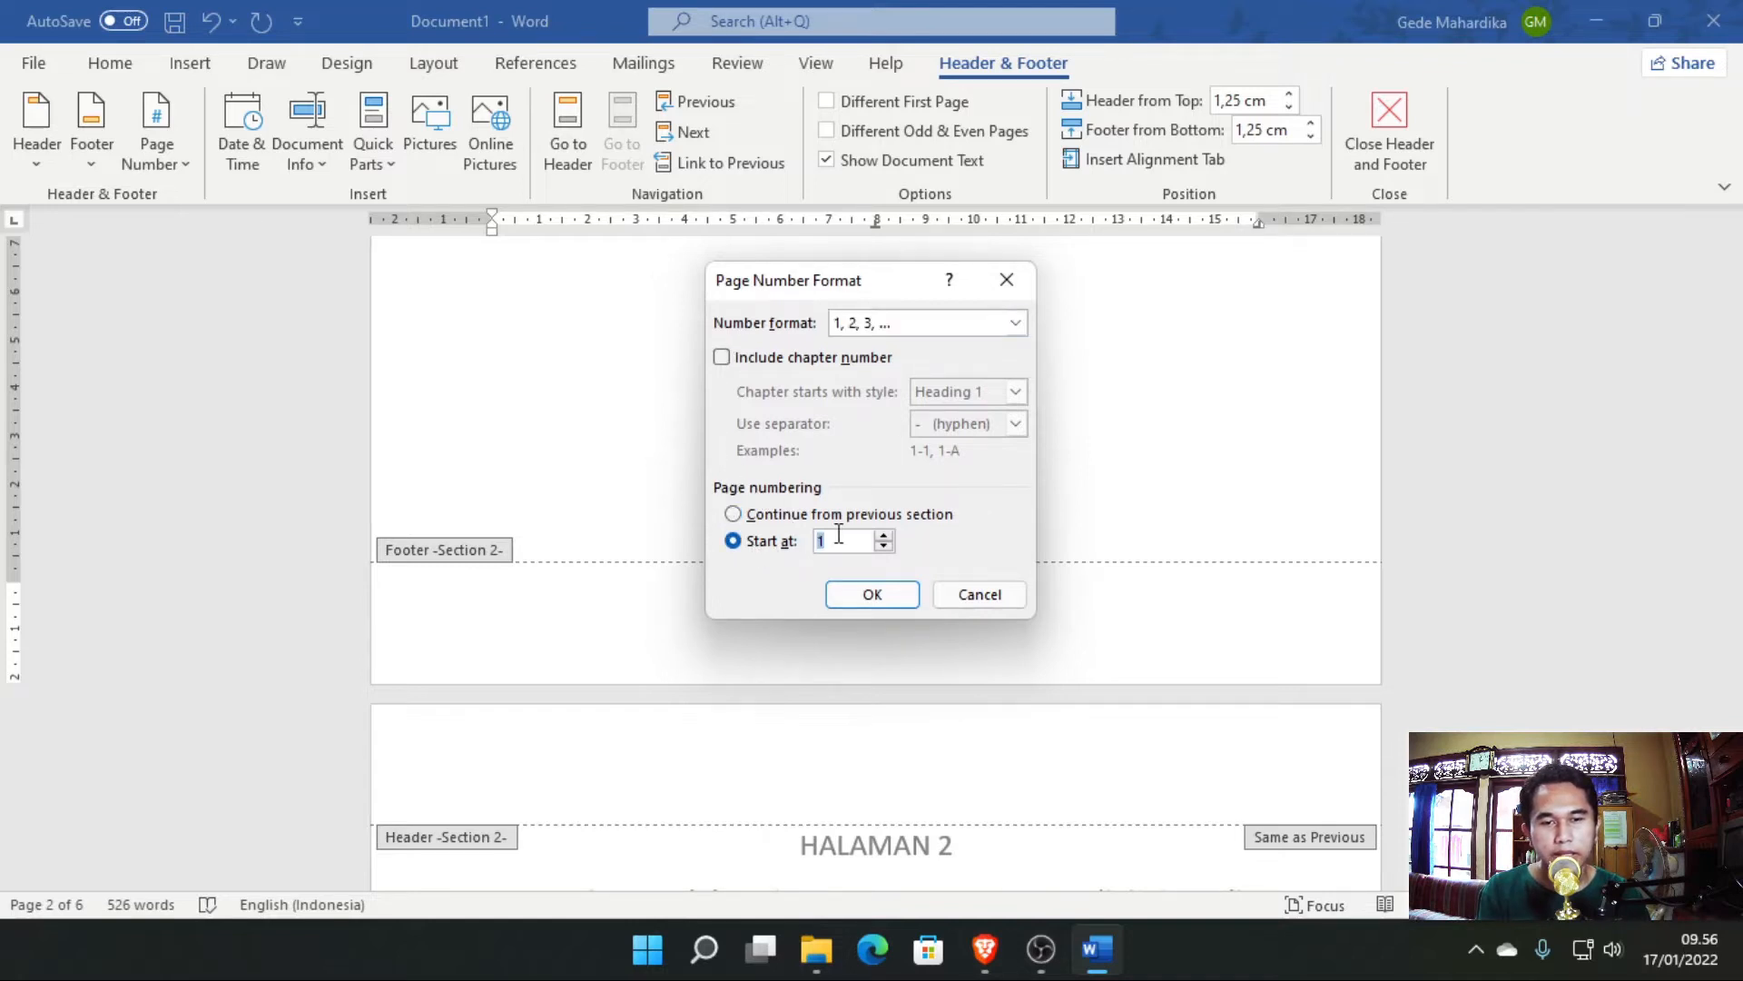
click(871, 595)
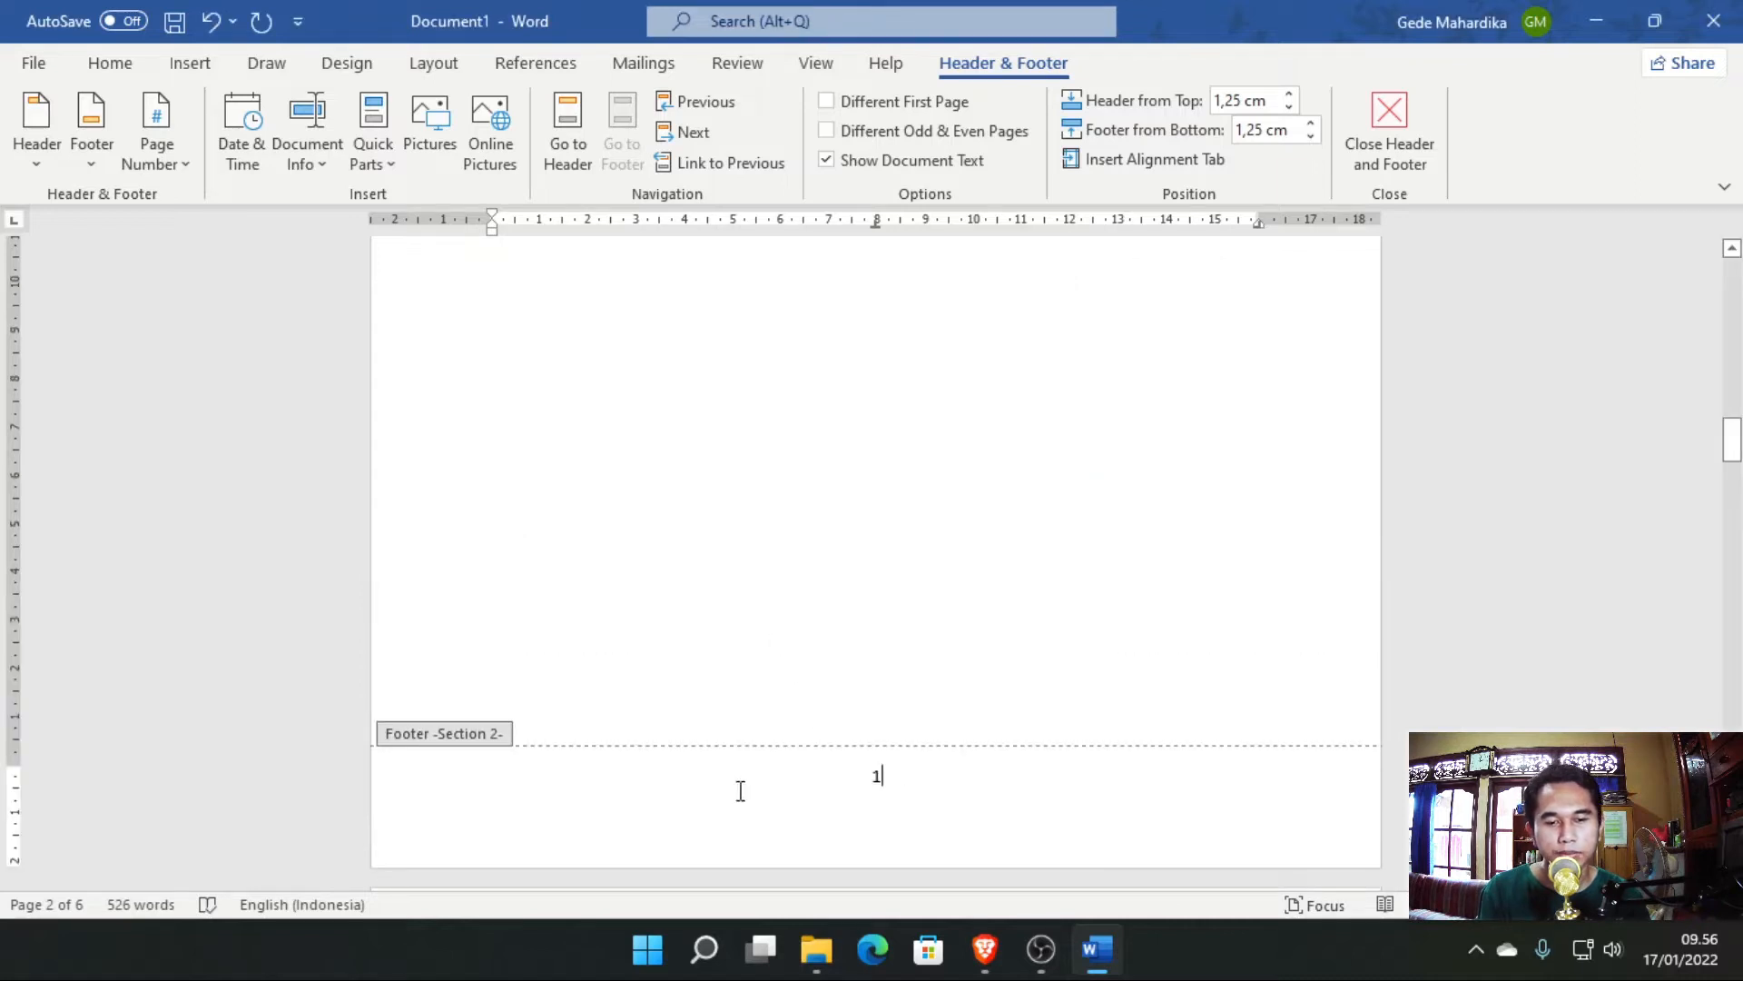
Examine the footer numbering and the blank page between HALAMAN 1 and HALAMAN 2.
scroll(851, 770, down, 5)
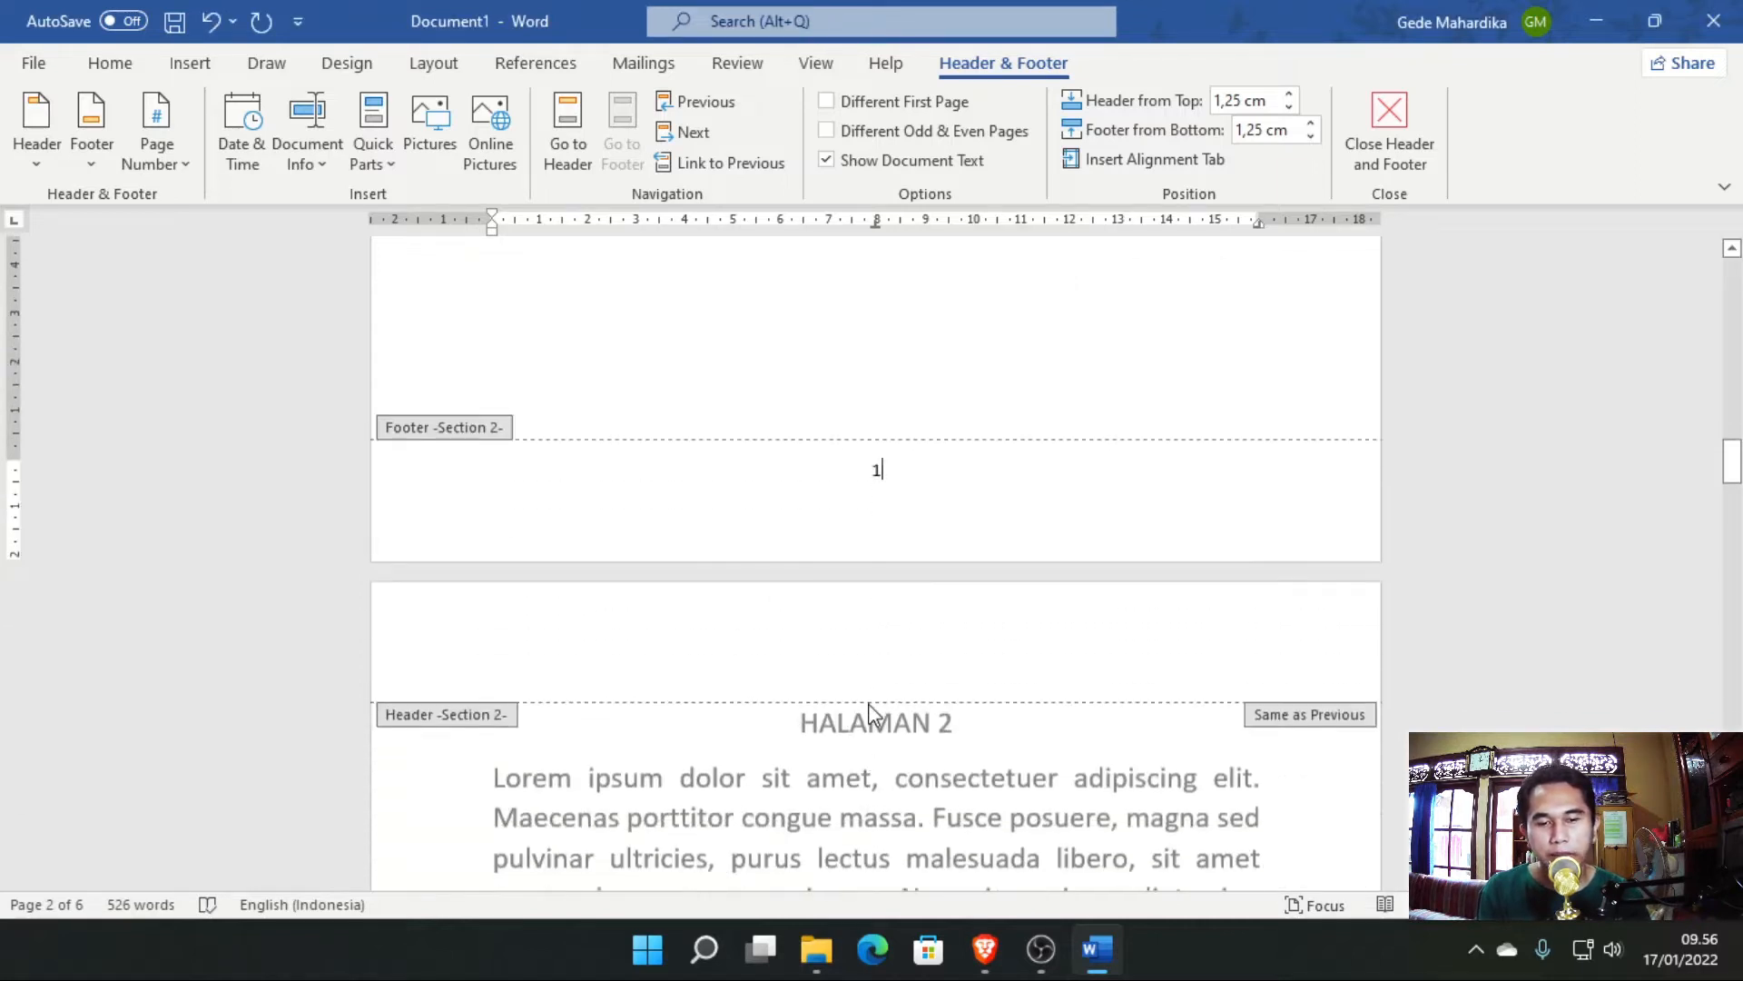
scroll(901, 713, down, 1)
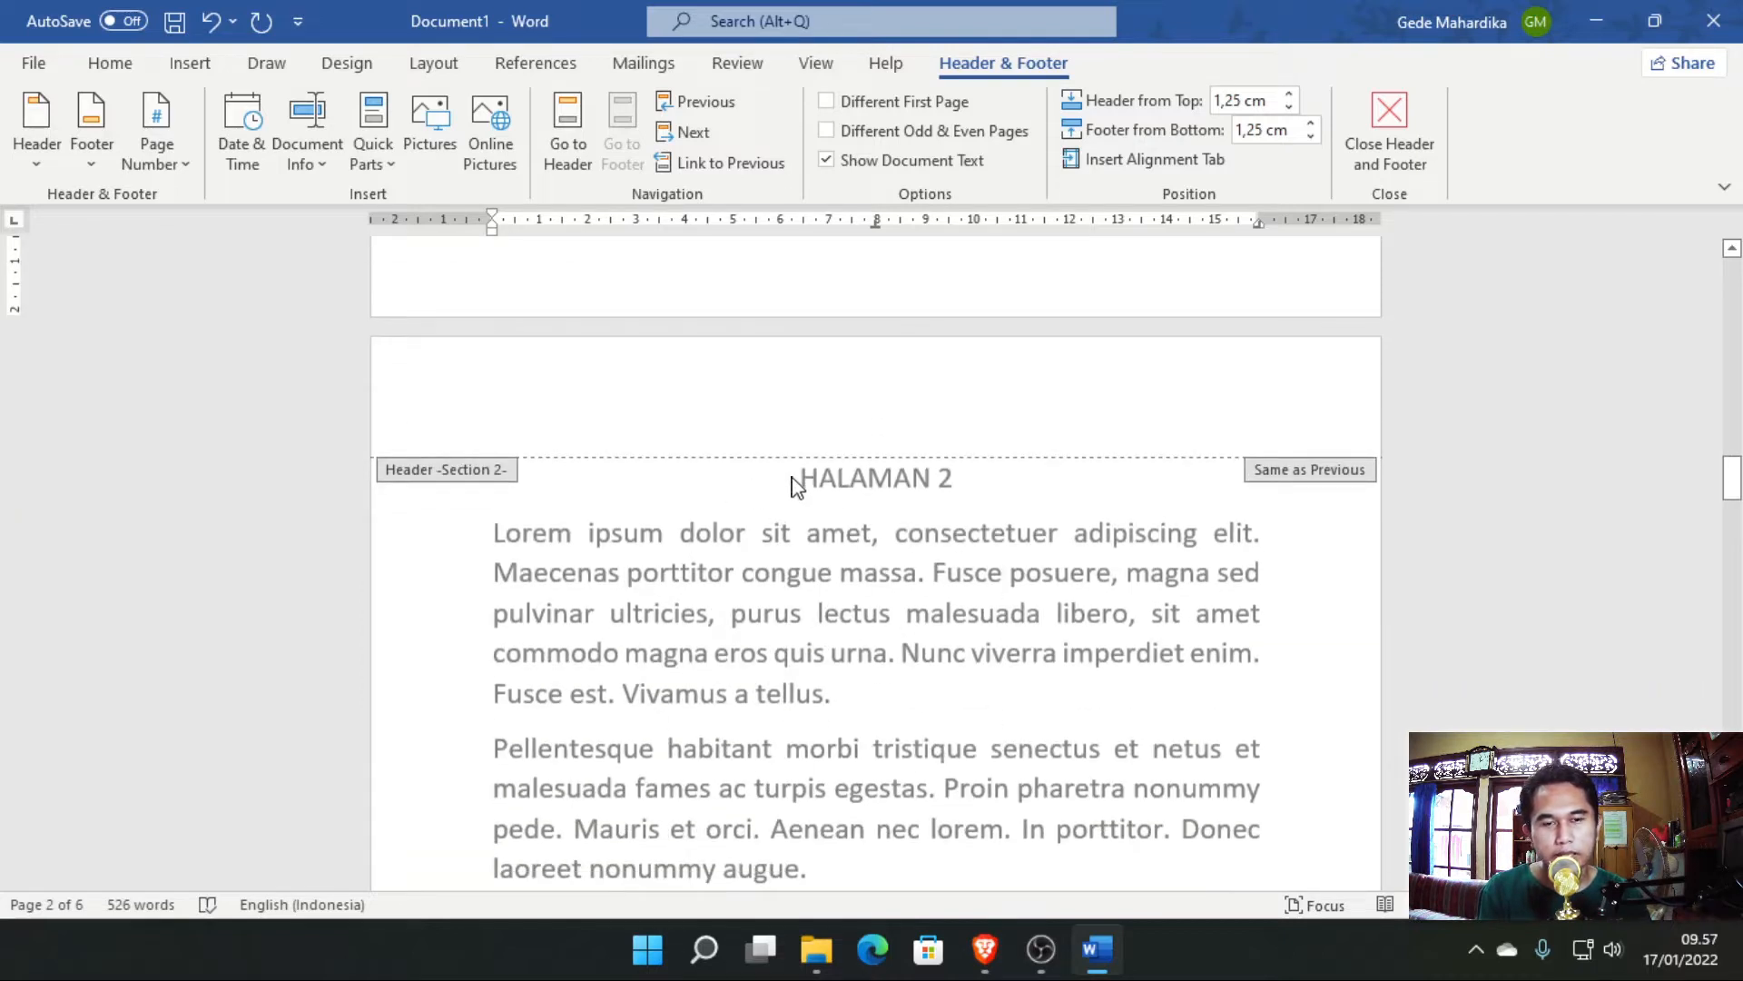
scroll(955, 580, up, 10)
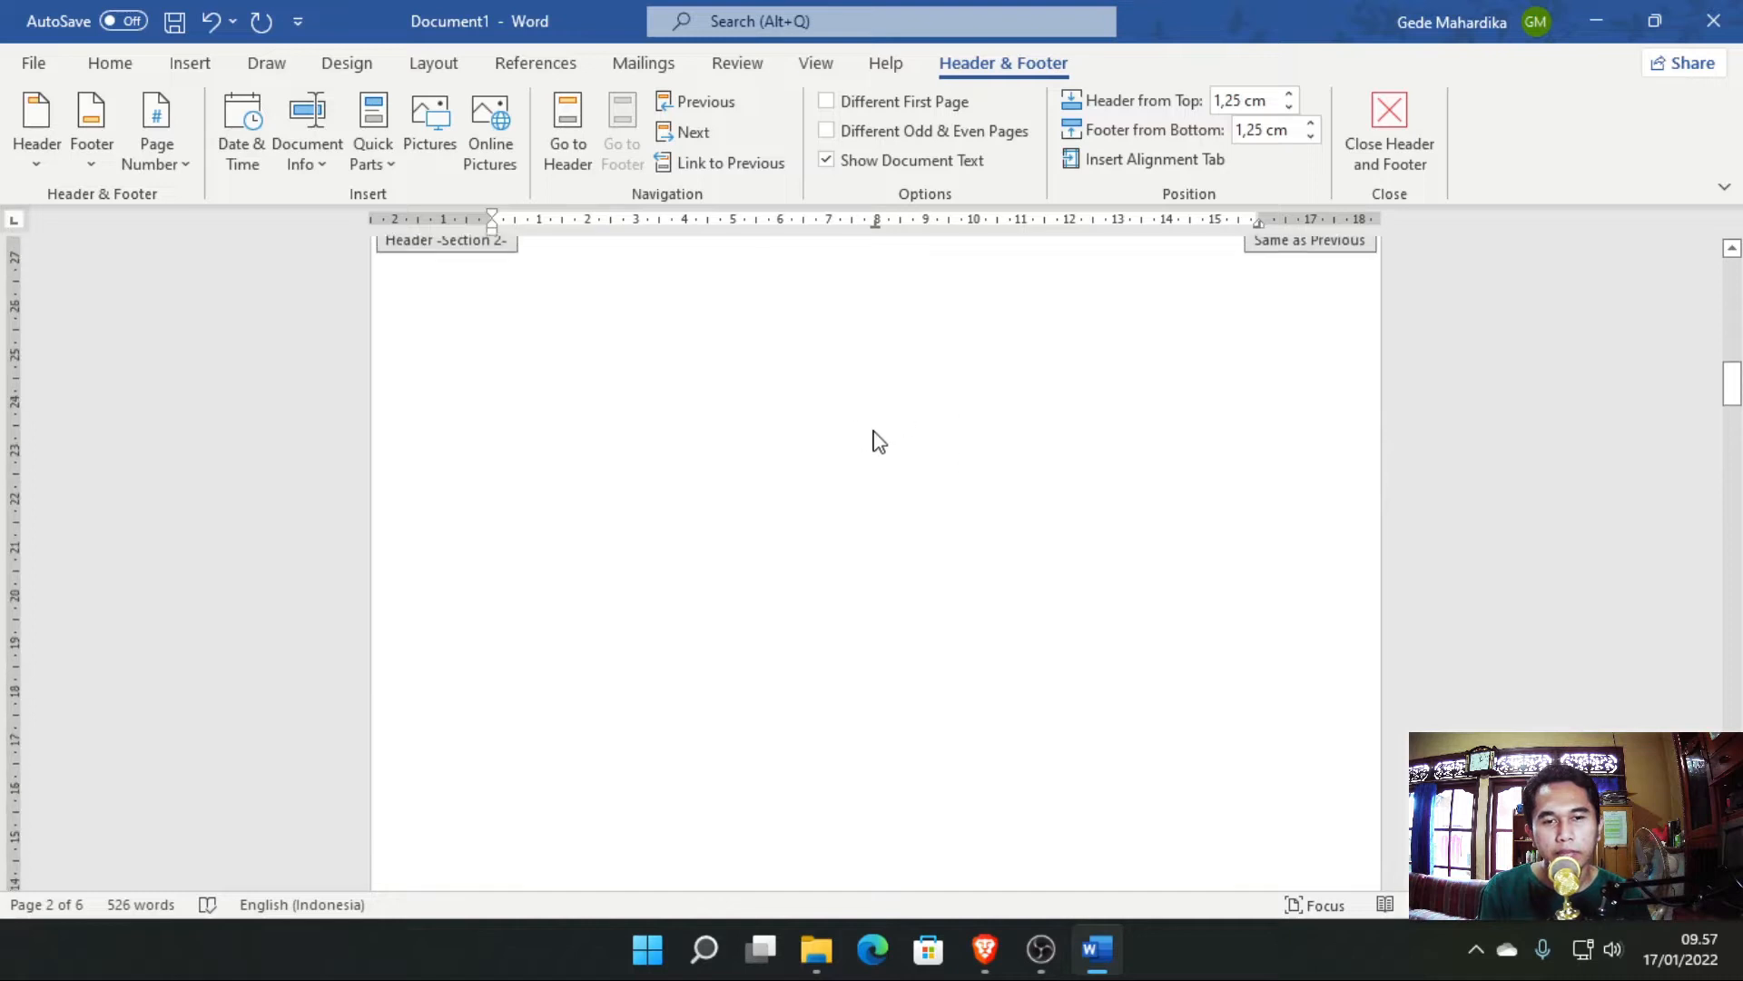
scroll(837, 526, up, 2)
scroll(826, 662, down, 10)
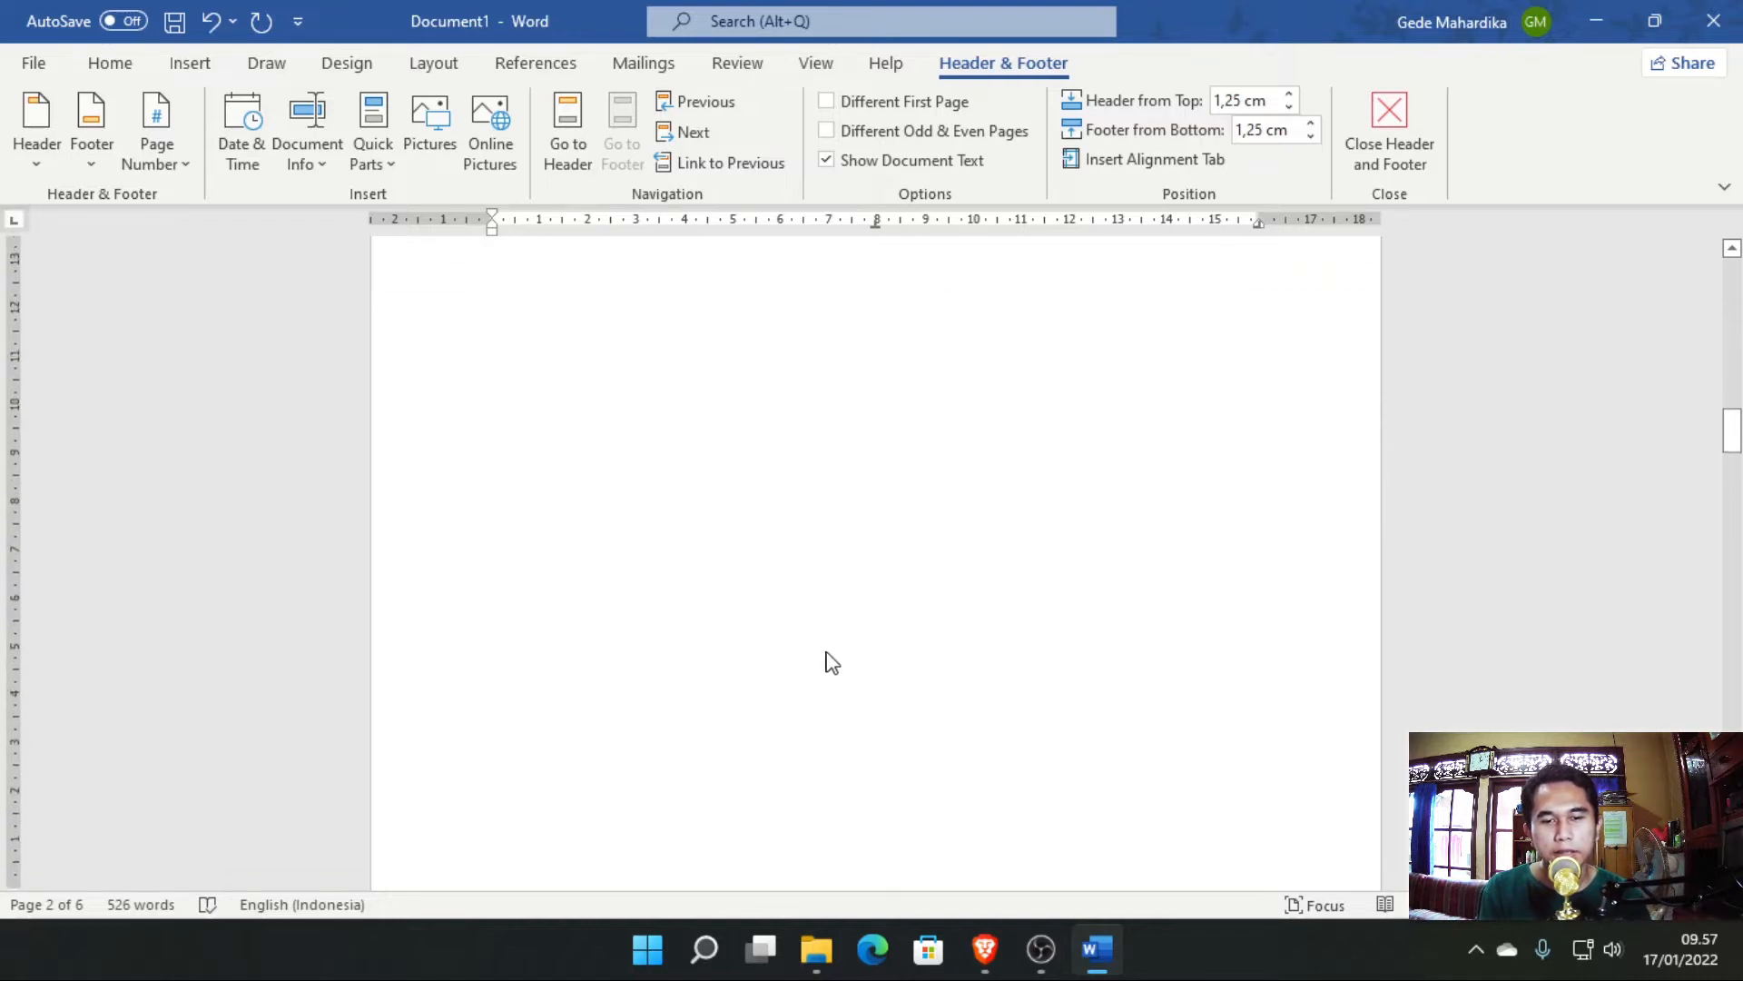
scroll(832, 662, down, 4)
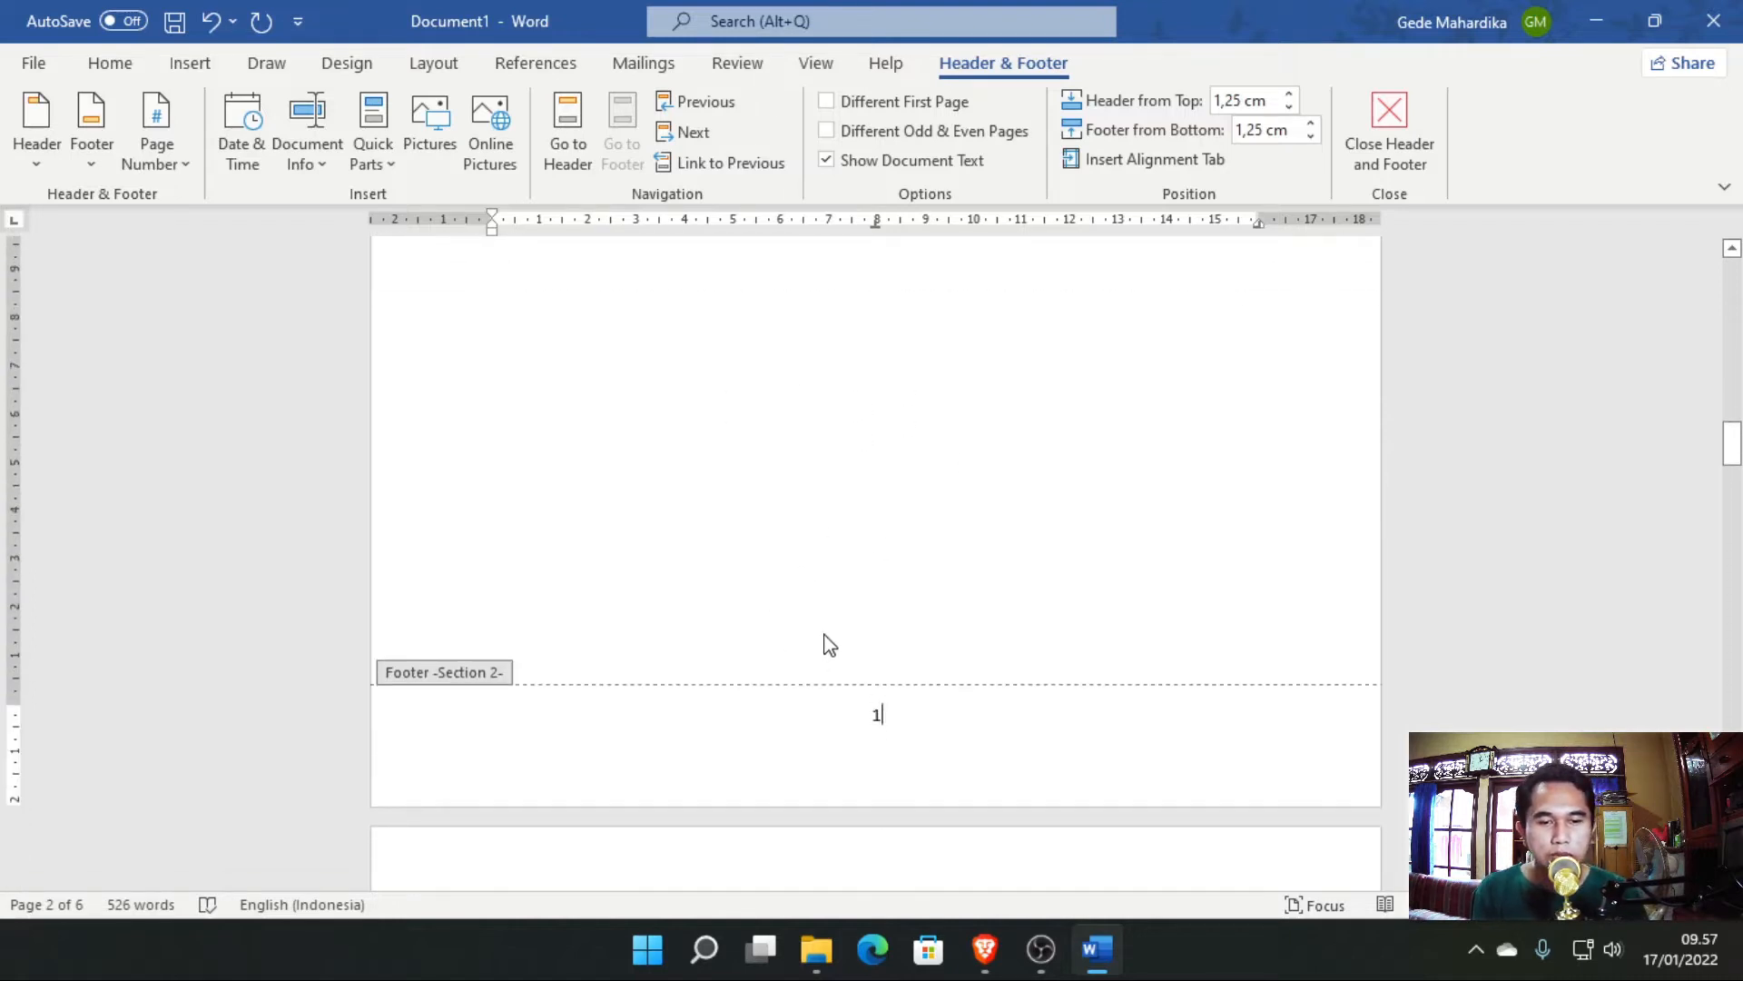
scroll(808, 545, up, 4)
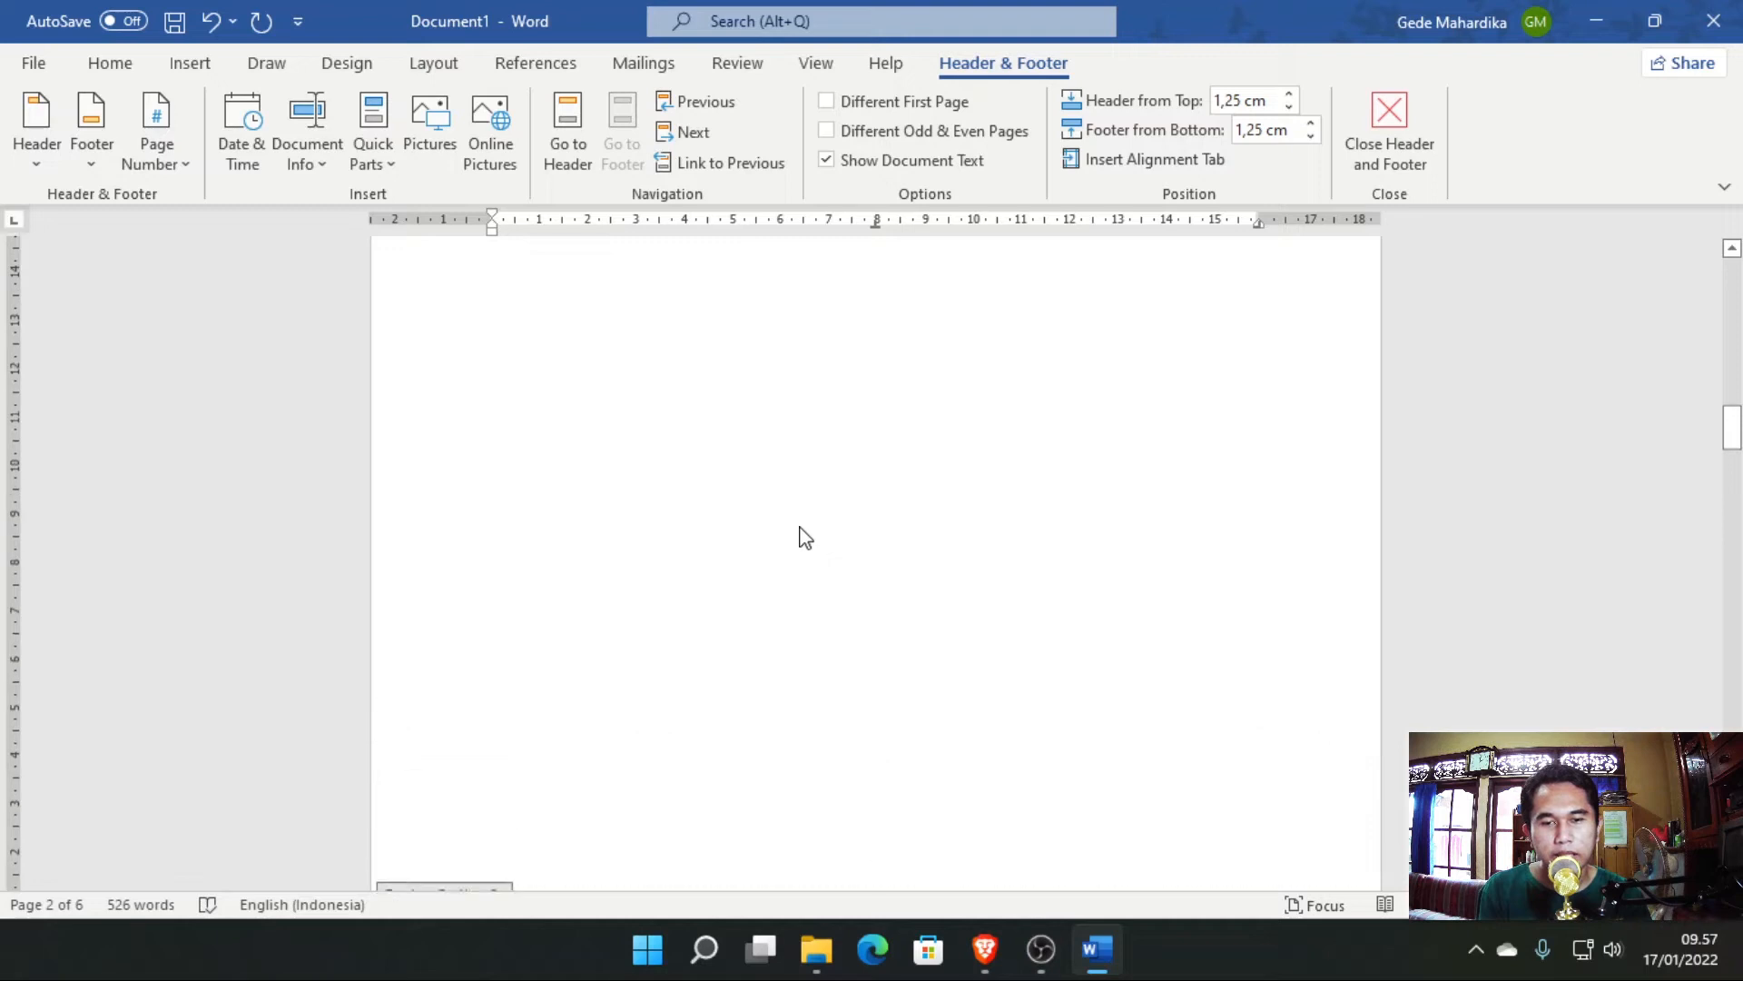
Leave footer editing and remove the blank page before the HALAMAN 2 heading.
double_click(766, 369)
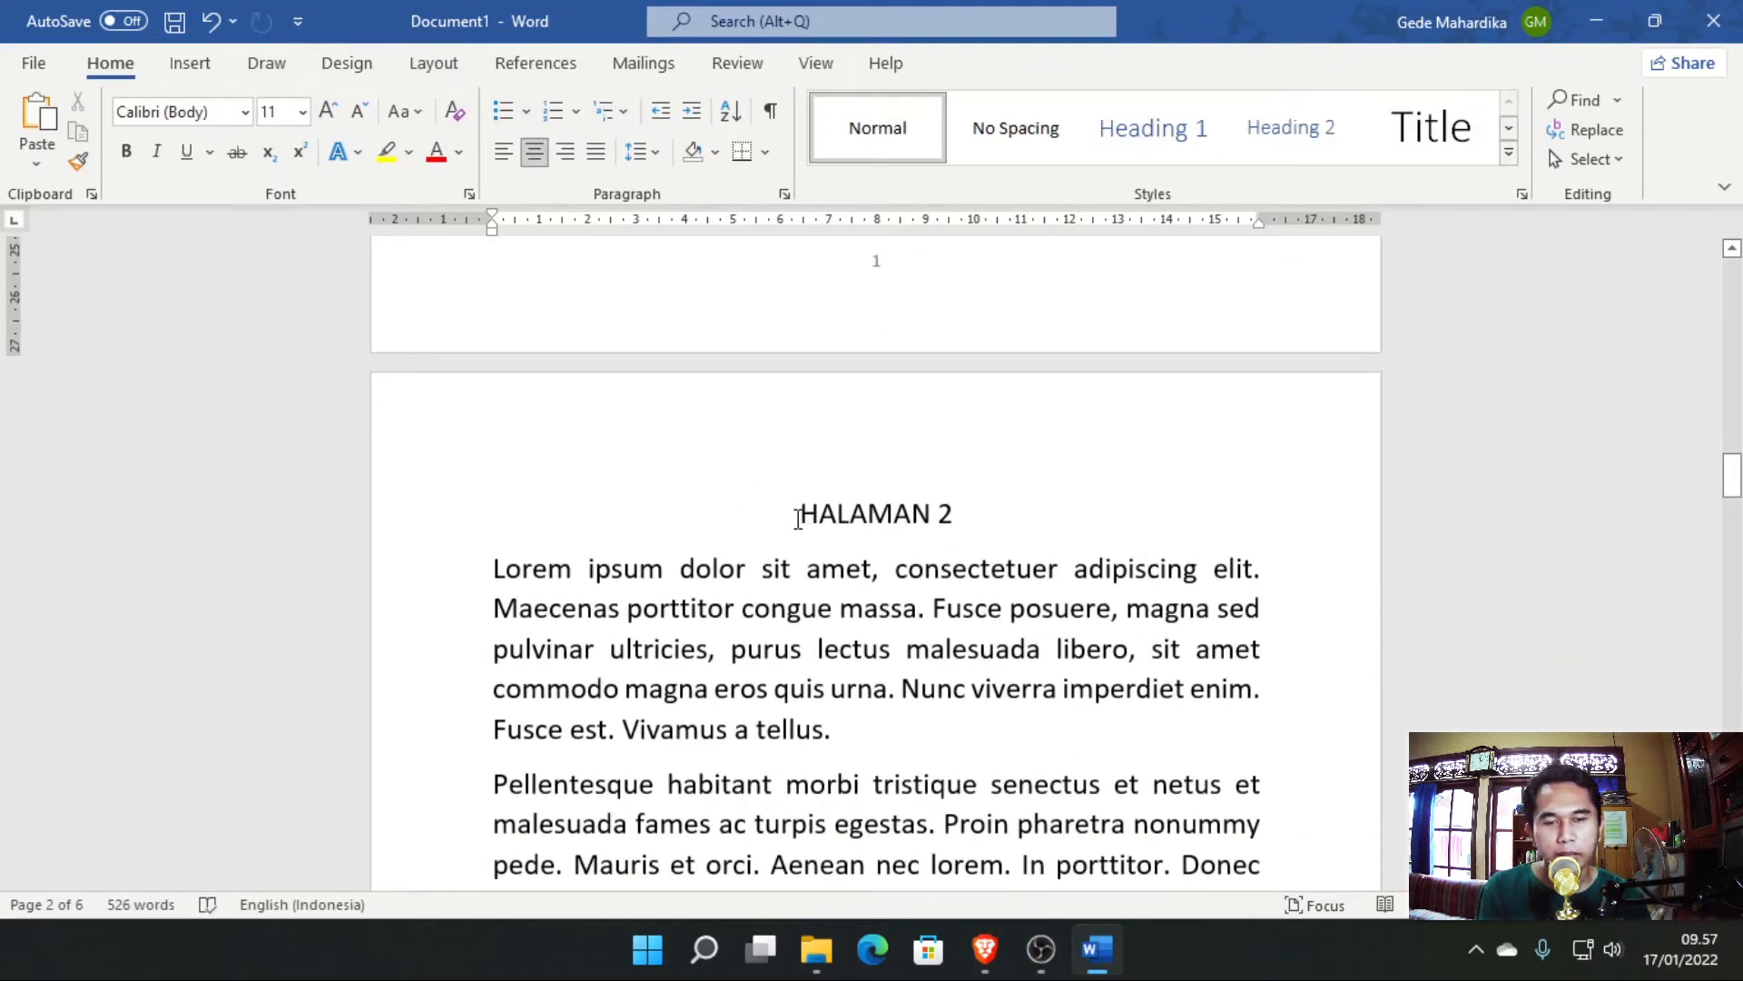
click(790, 518)
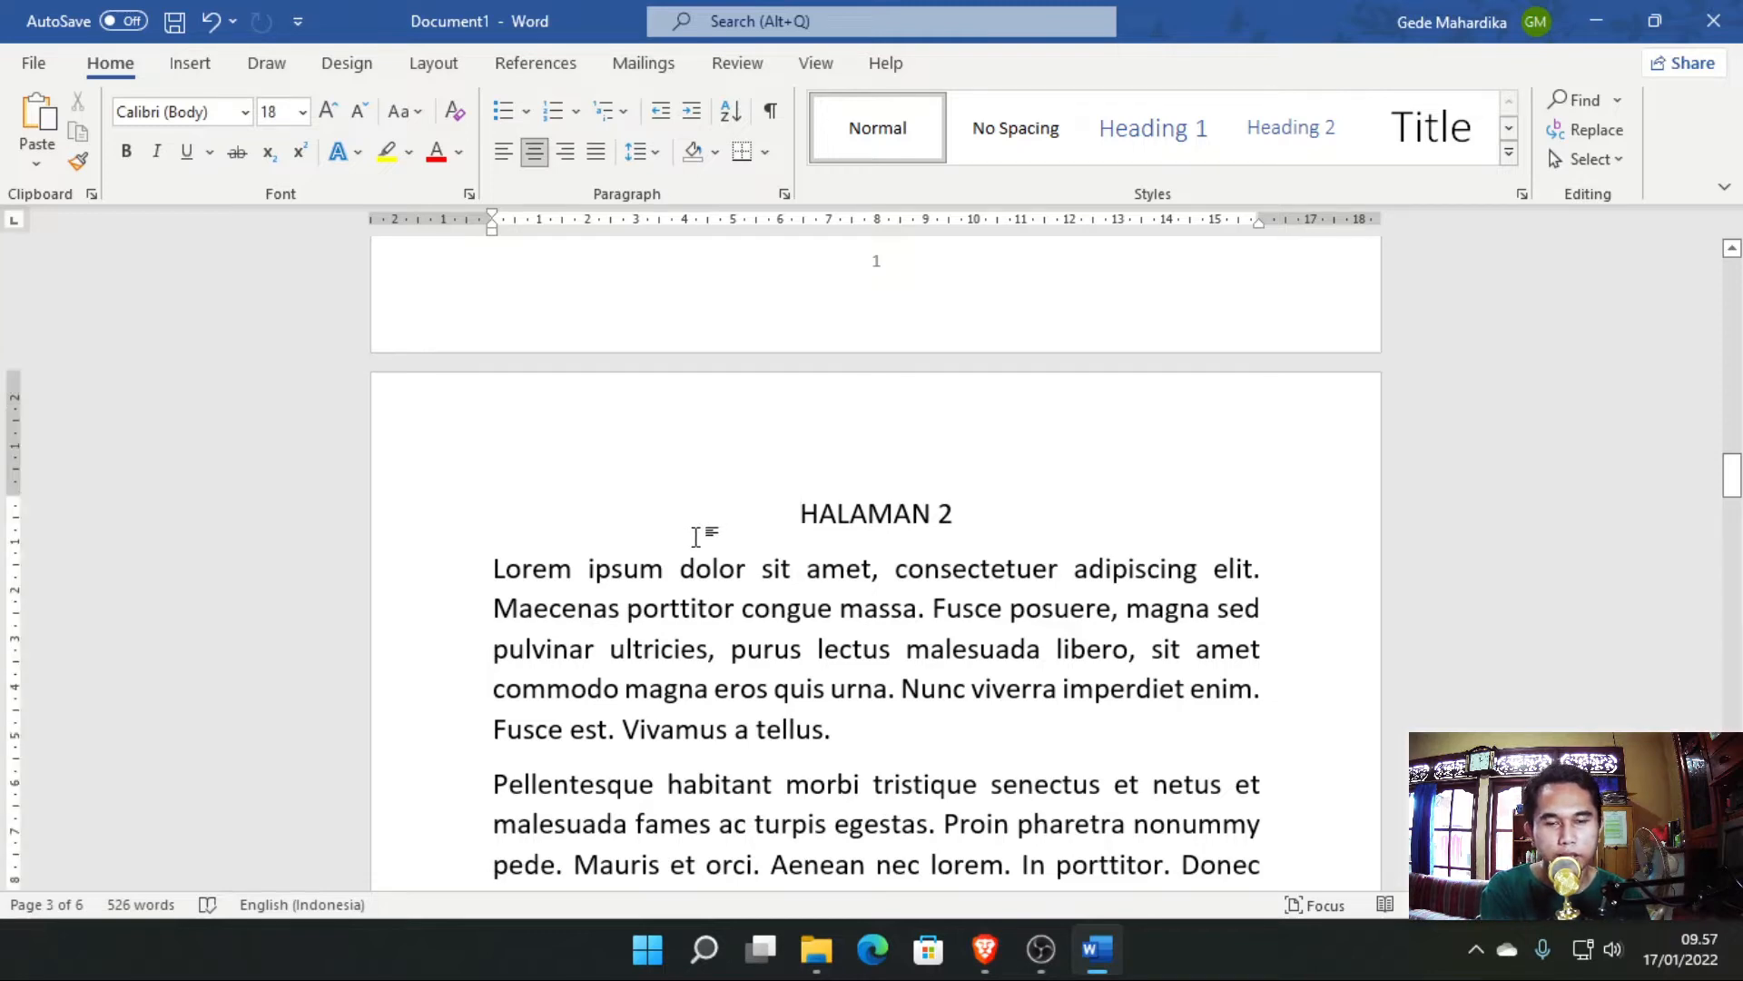
key(ctrl+z)
key(ctrl+y)
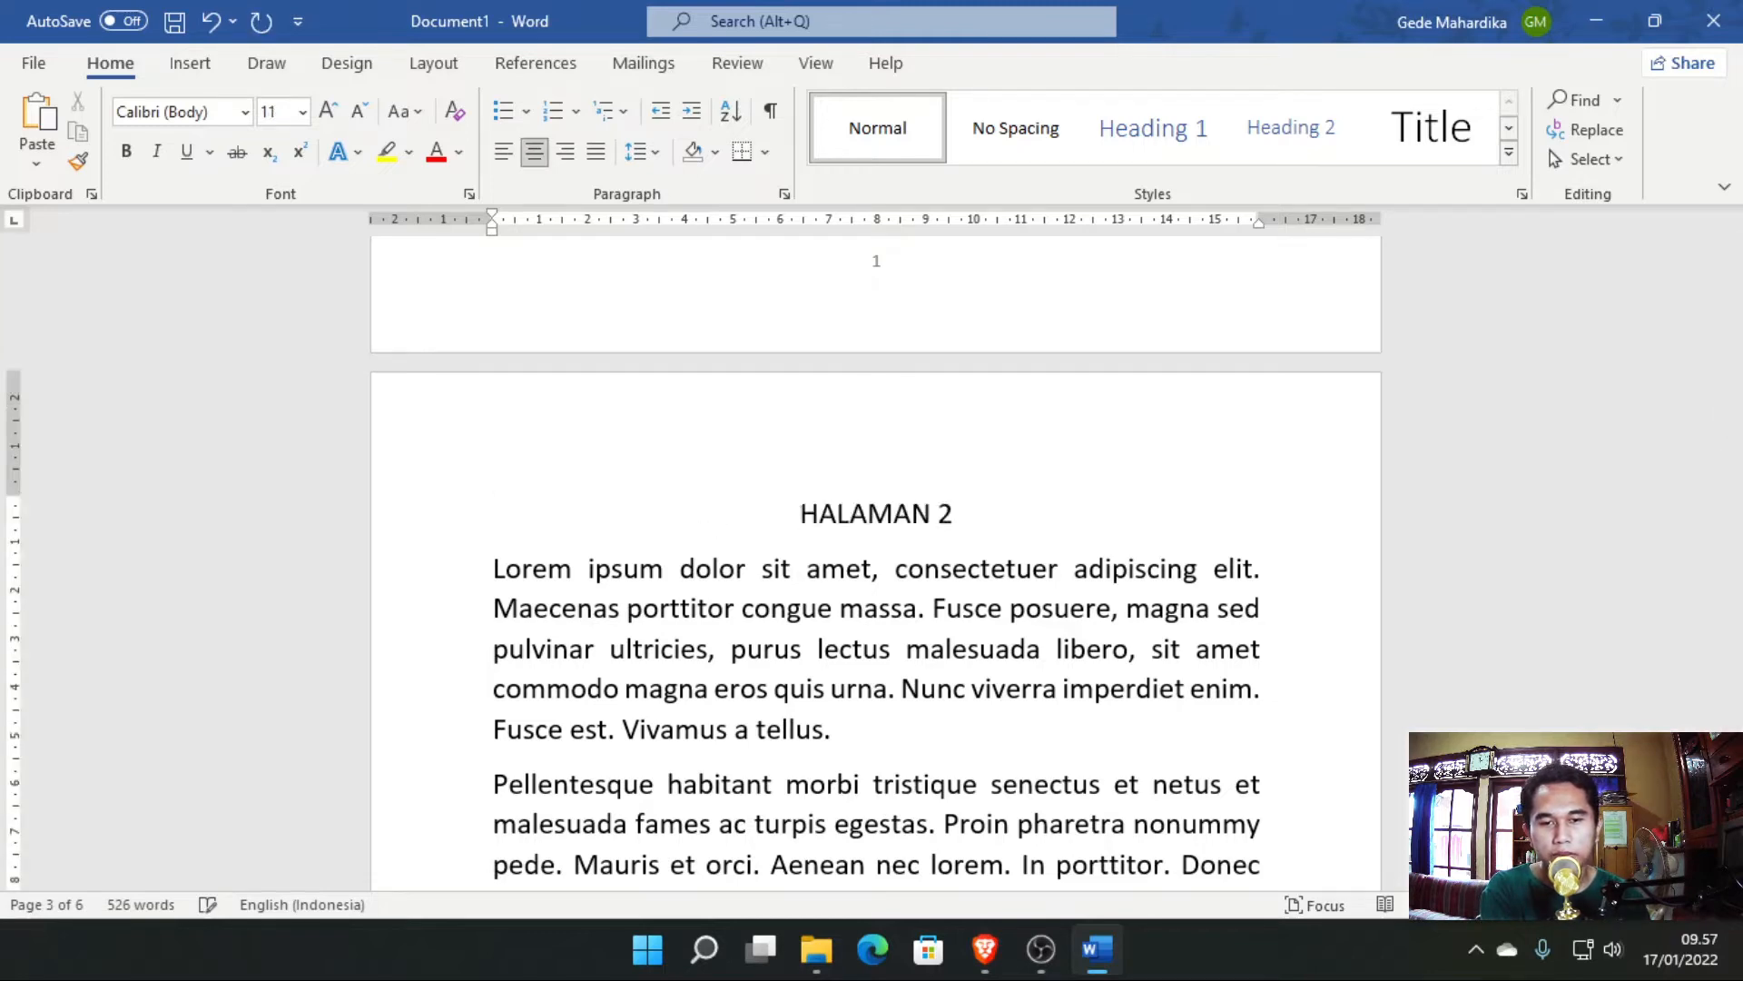
key(ctrl+z)
key(BackSpace)
scroll(690, 543, up, 3)
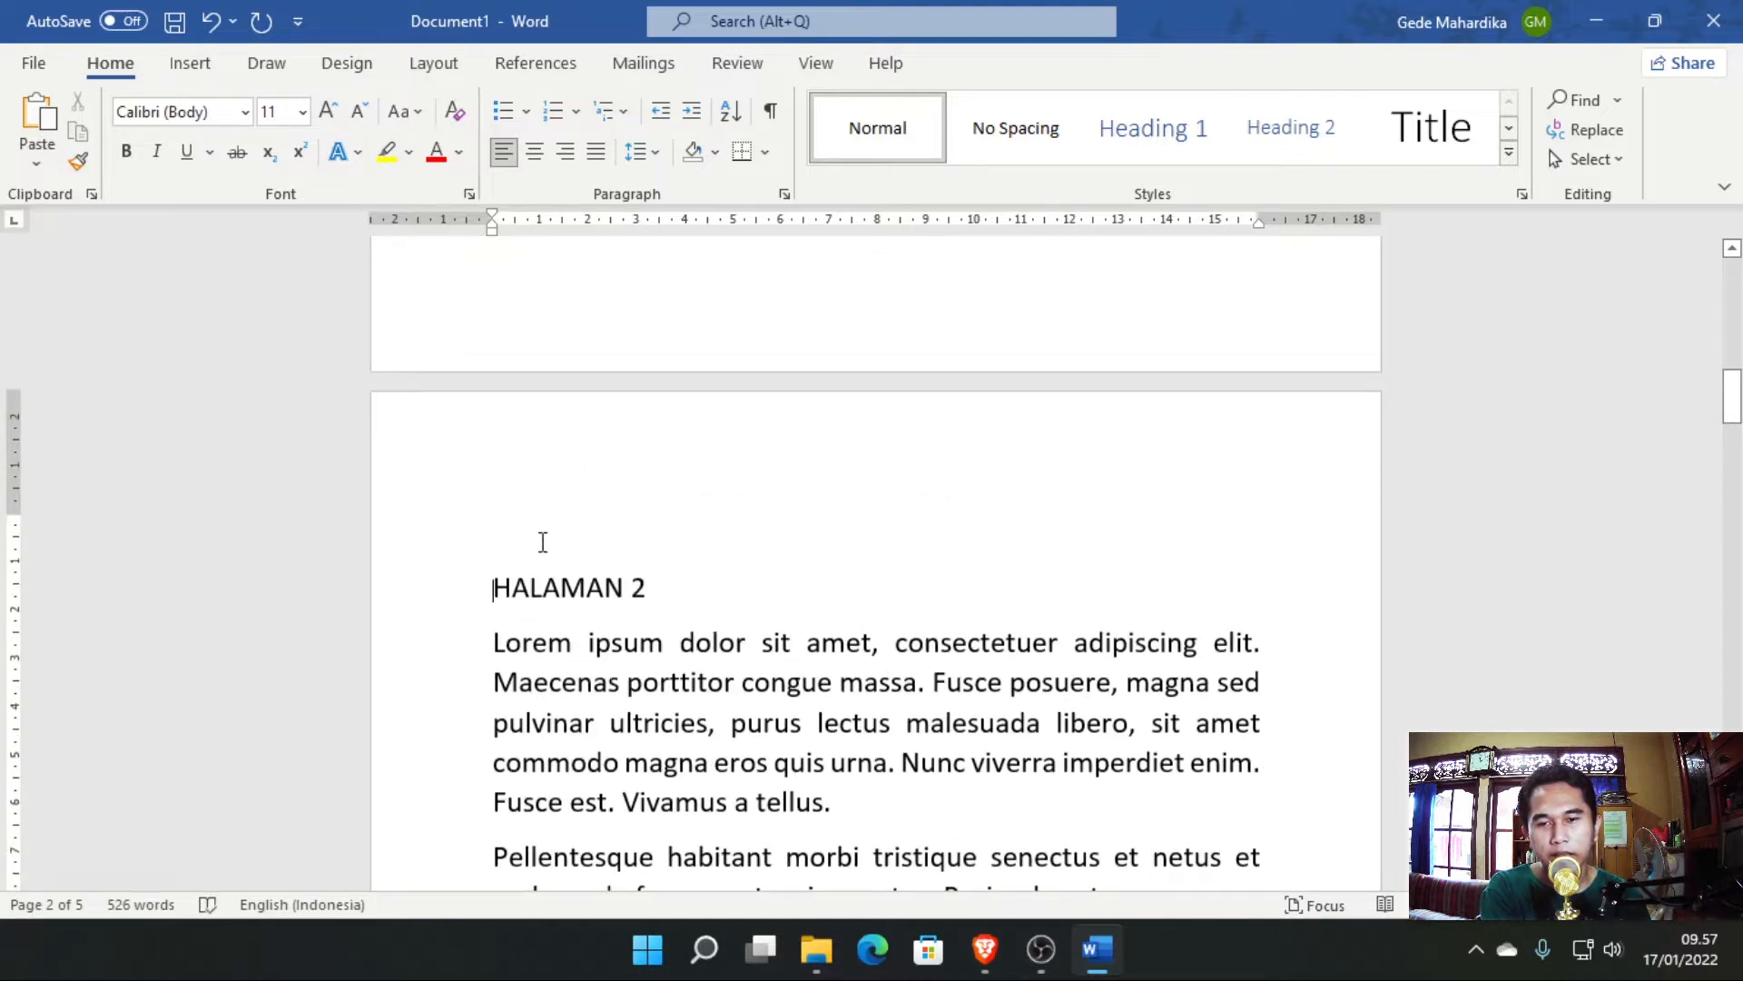
Delete the empty line above the HALAMAN 2 heading and centre the heading.
click(513, 574)
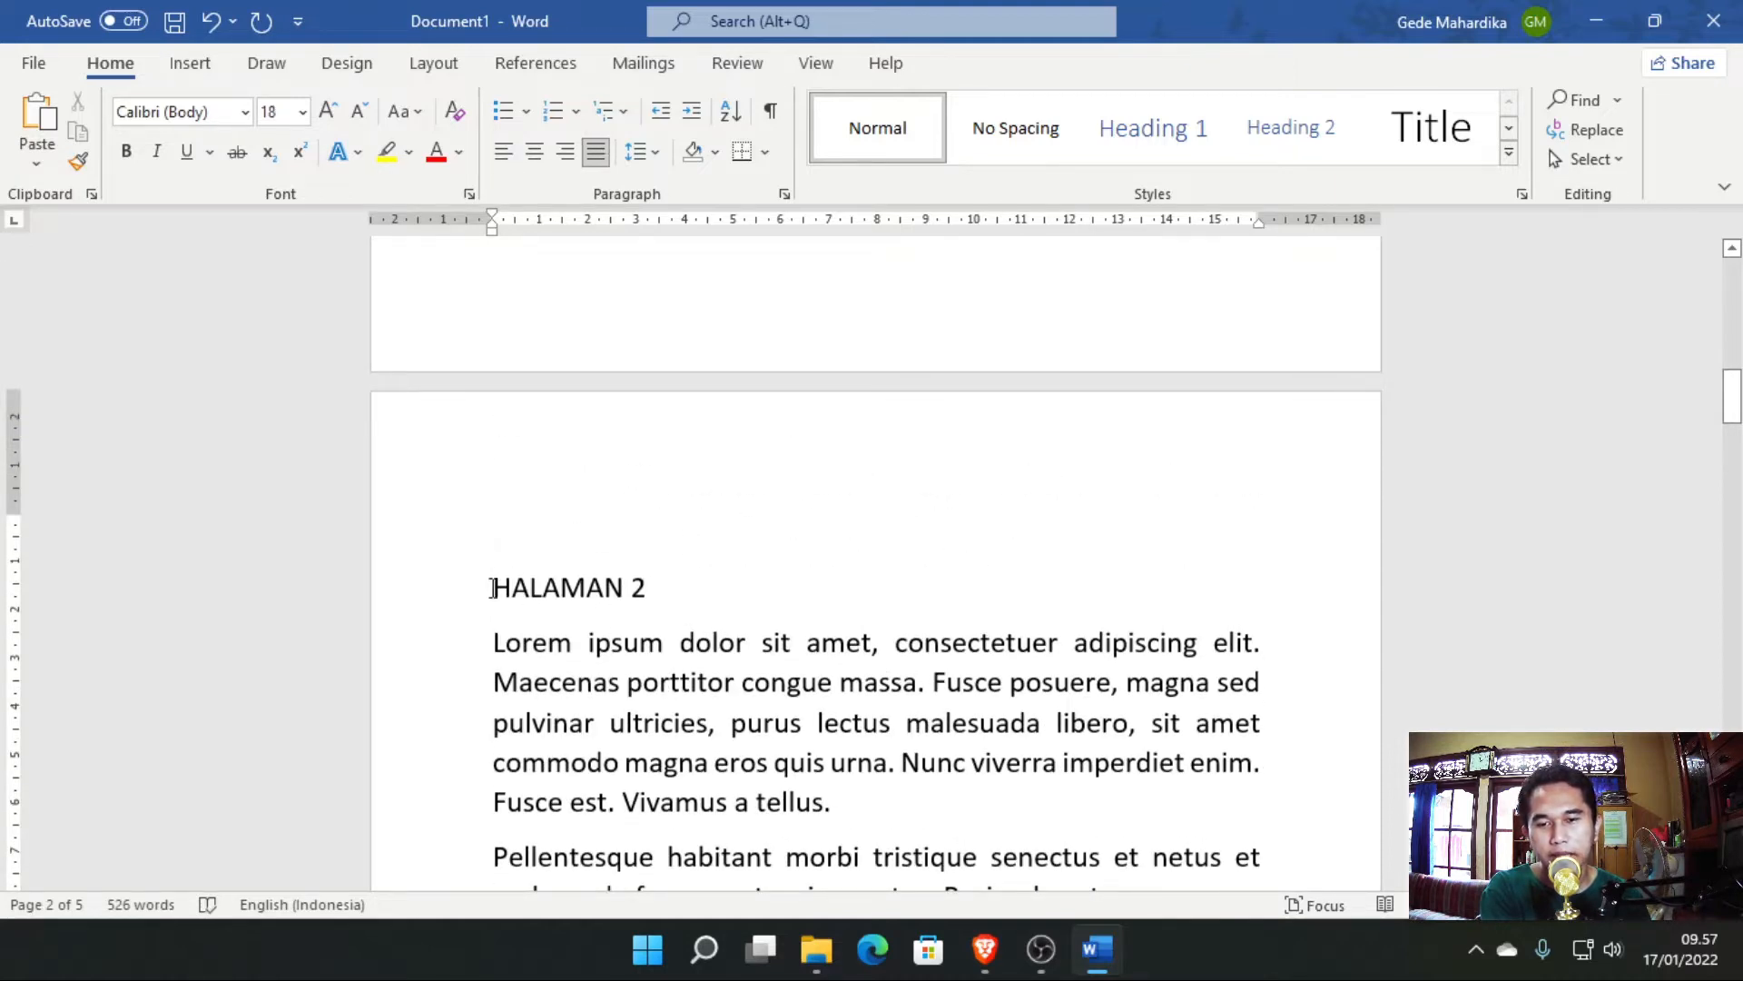
key(BackSpace)
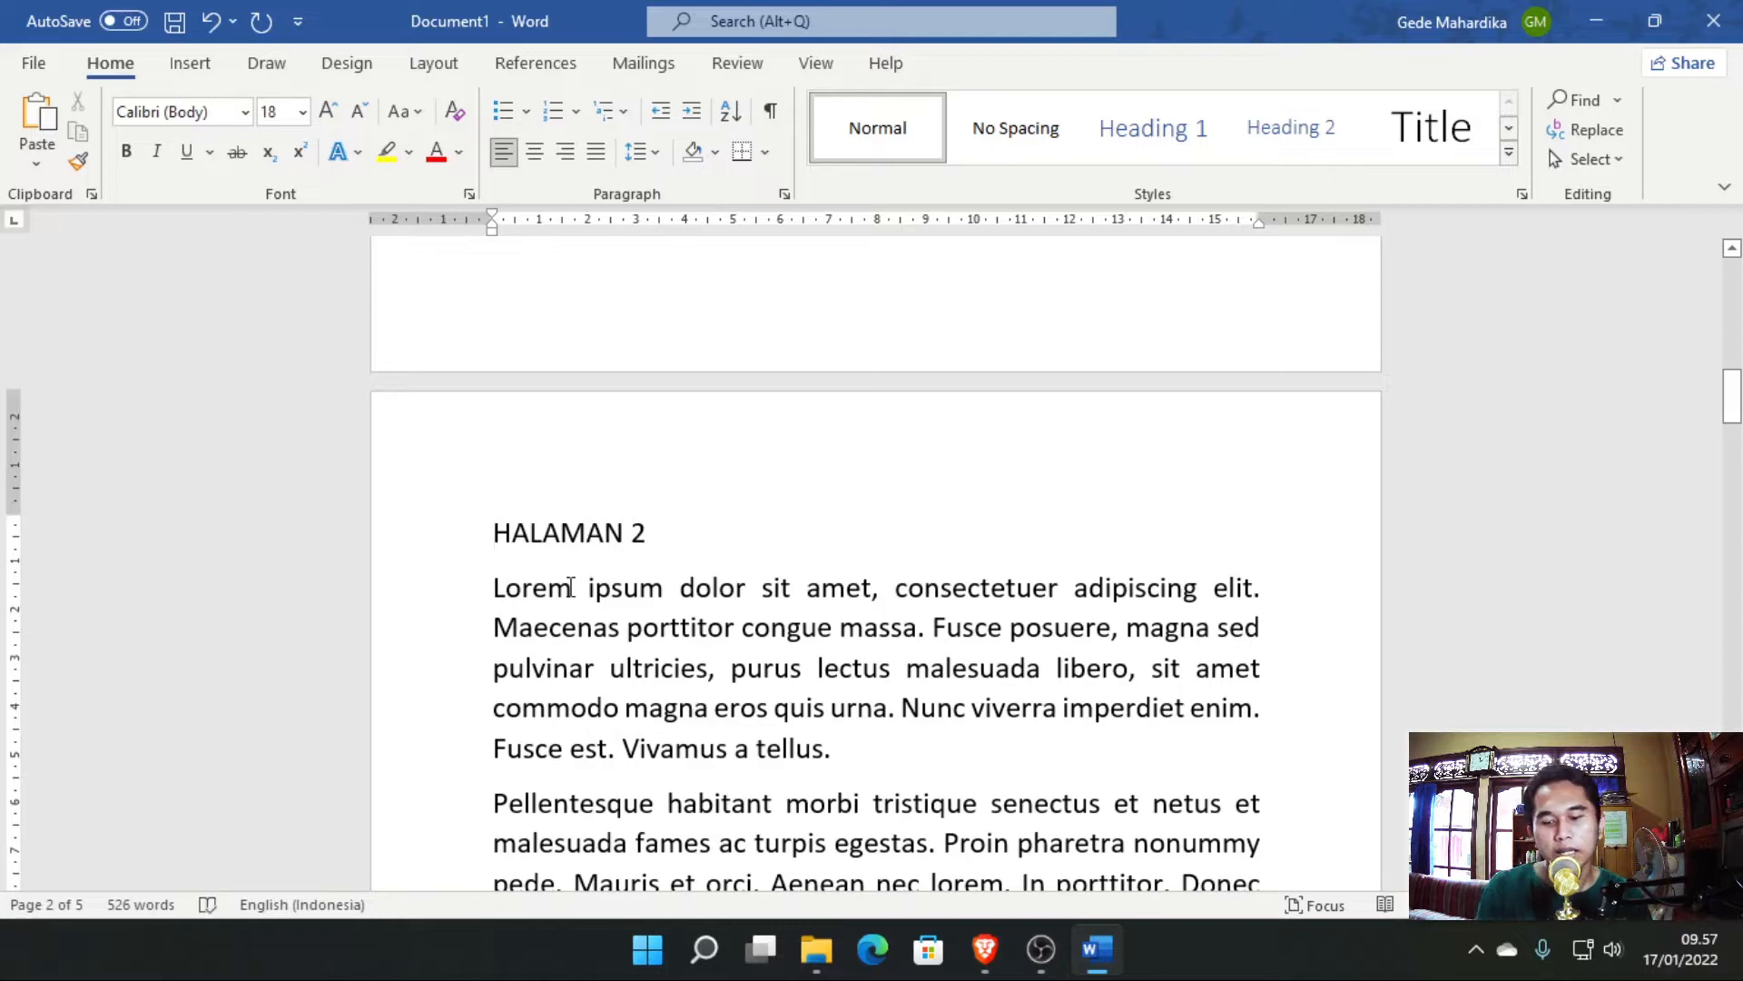
click(534, 152)
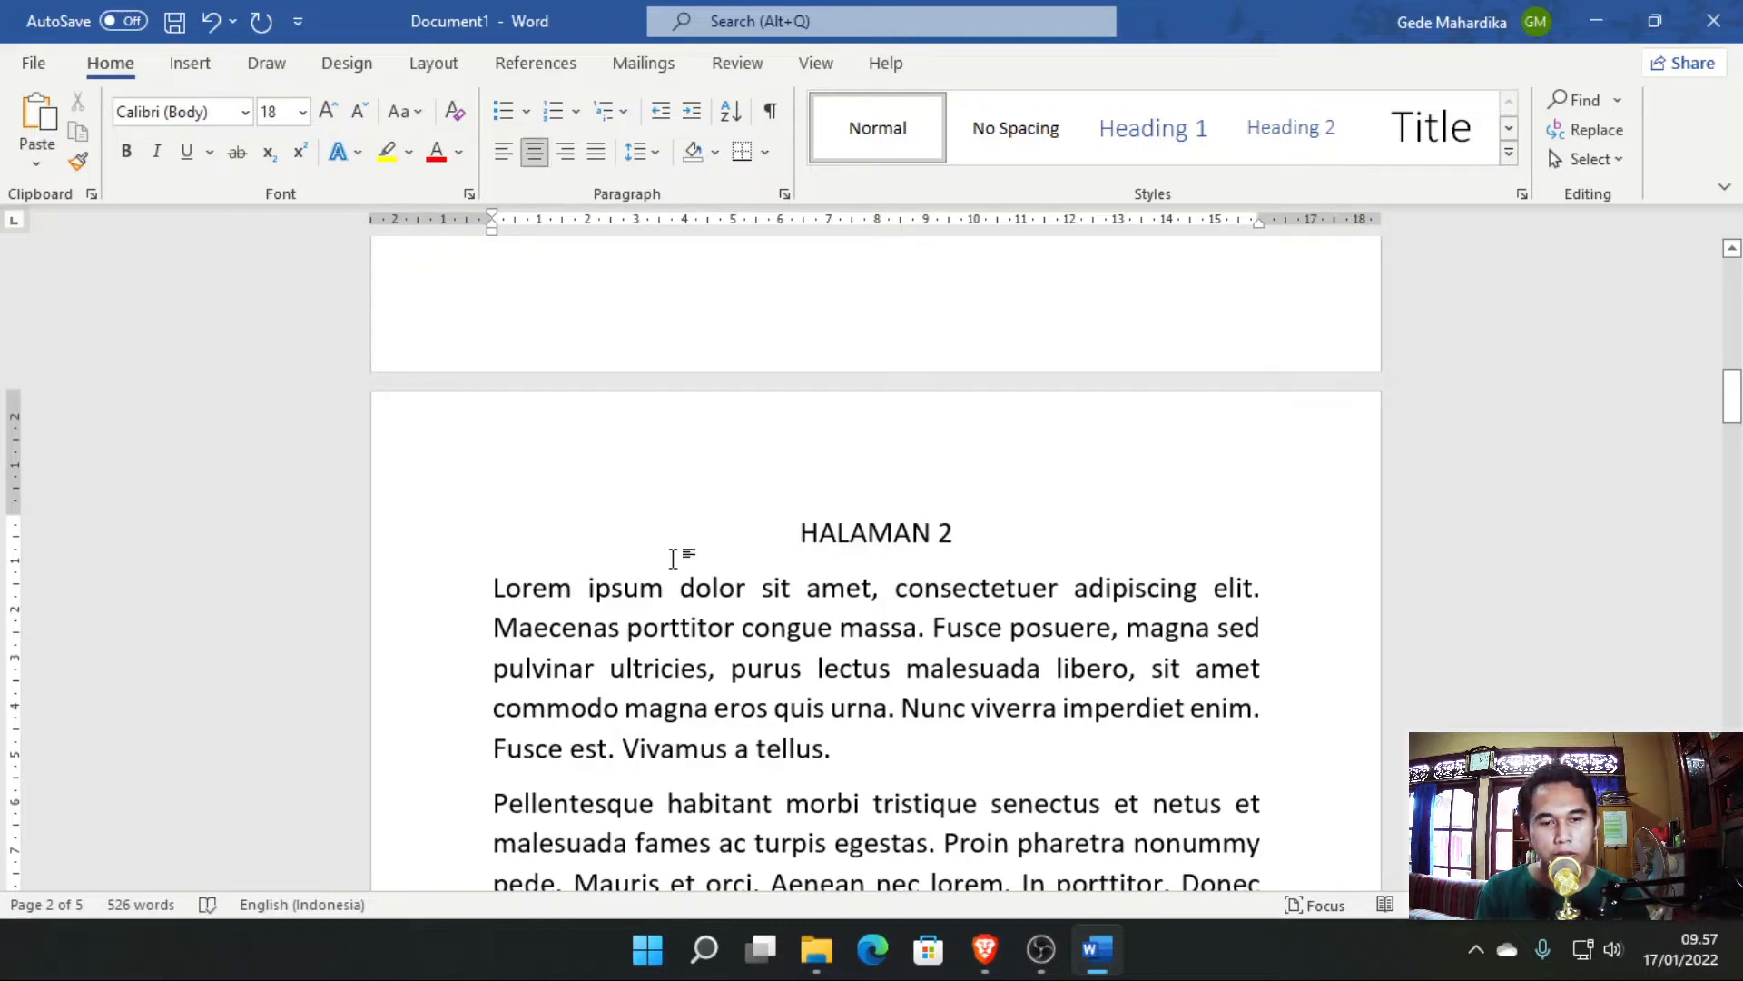
Examine the bottom of the HALAMAN 1 page and where the HALAMAN 2 page begins.
scroll(817, 576, down, 3)
scroll(821, 595, up, 8)
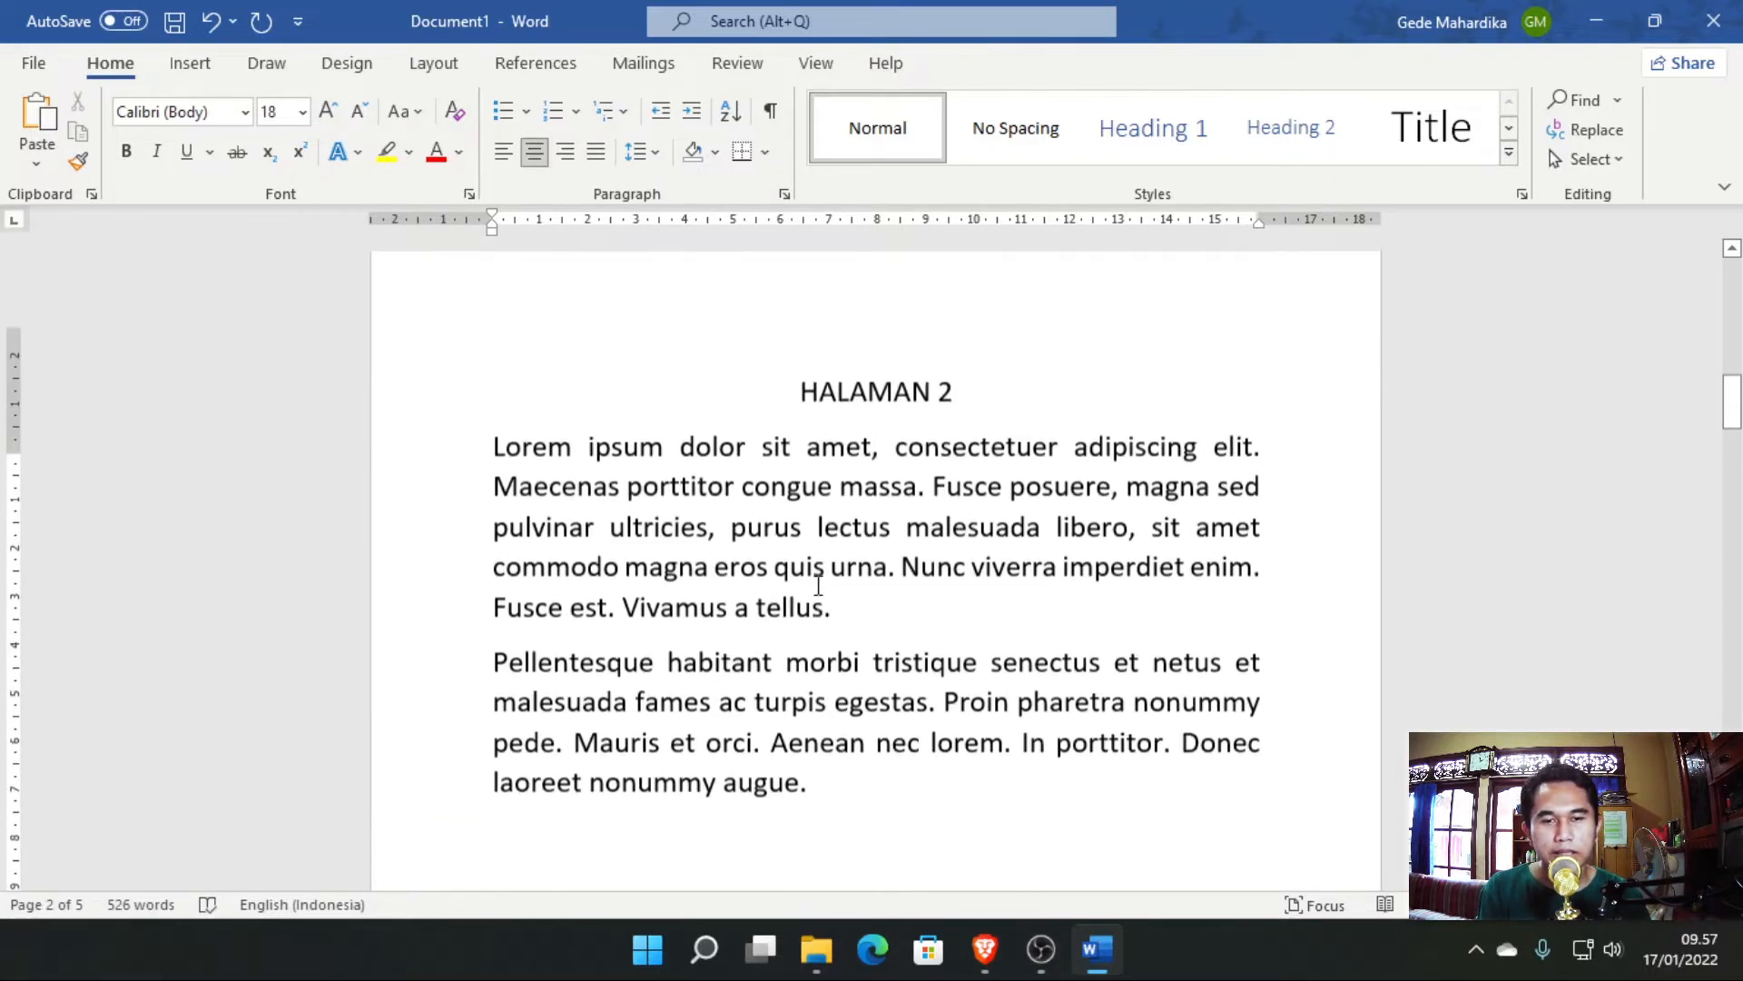
scroll(826, 675, up, 5)
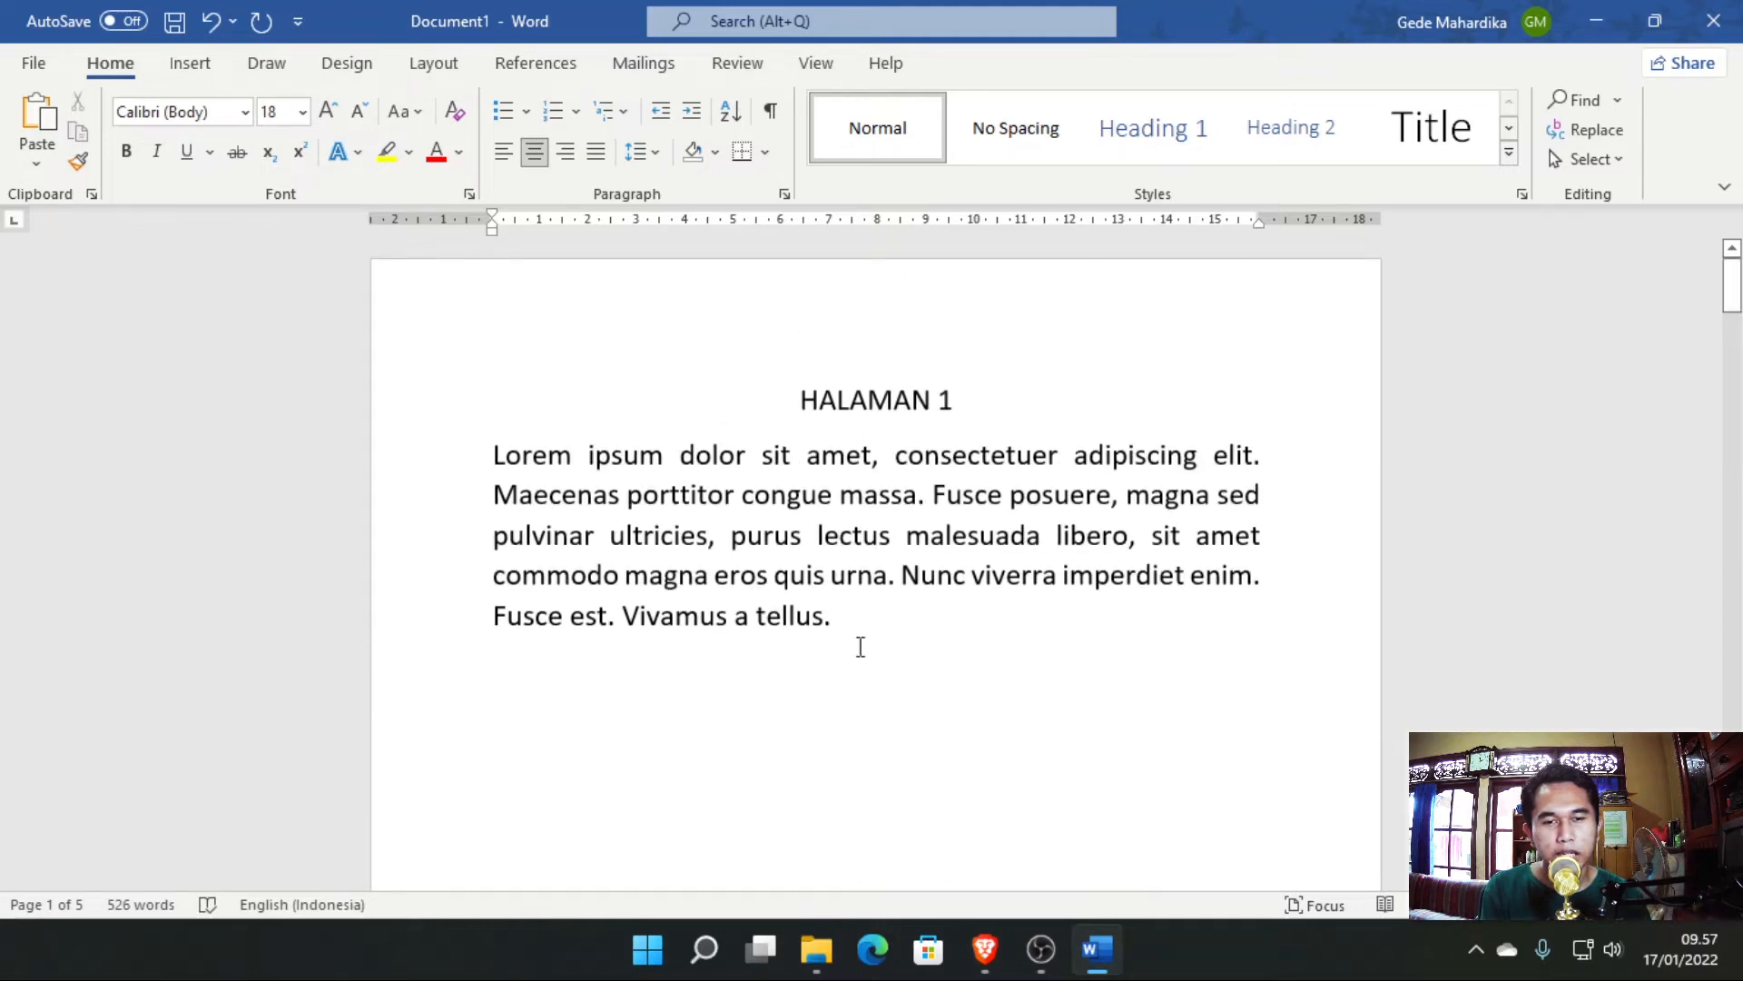
scroll(963, 650, down, 5)
scroll(809, 591, down, 8)
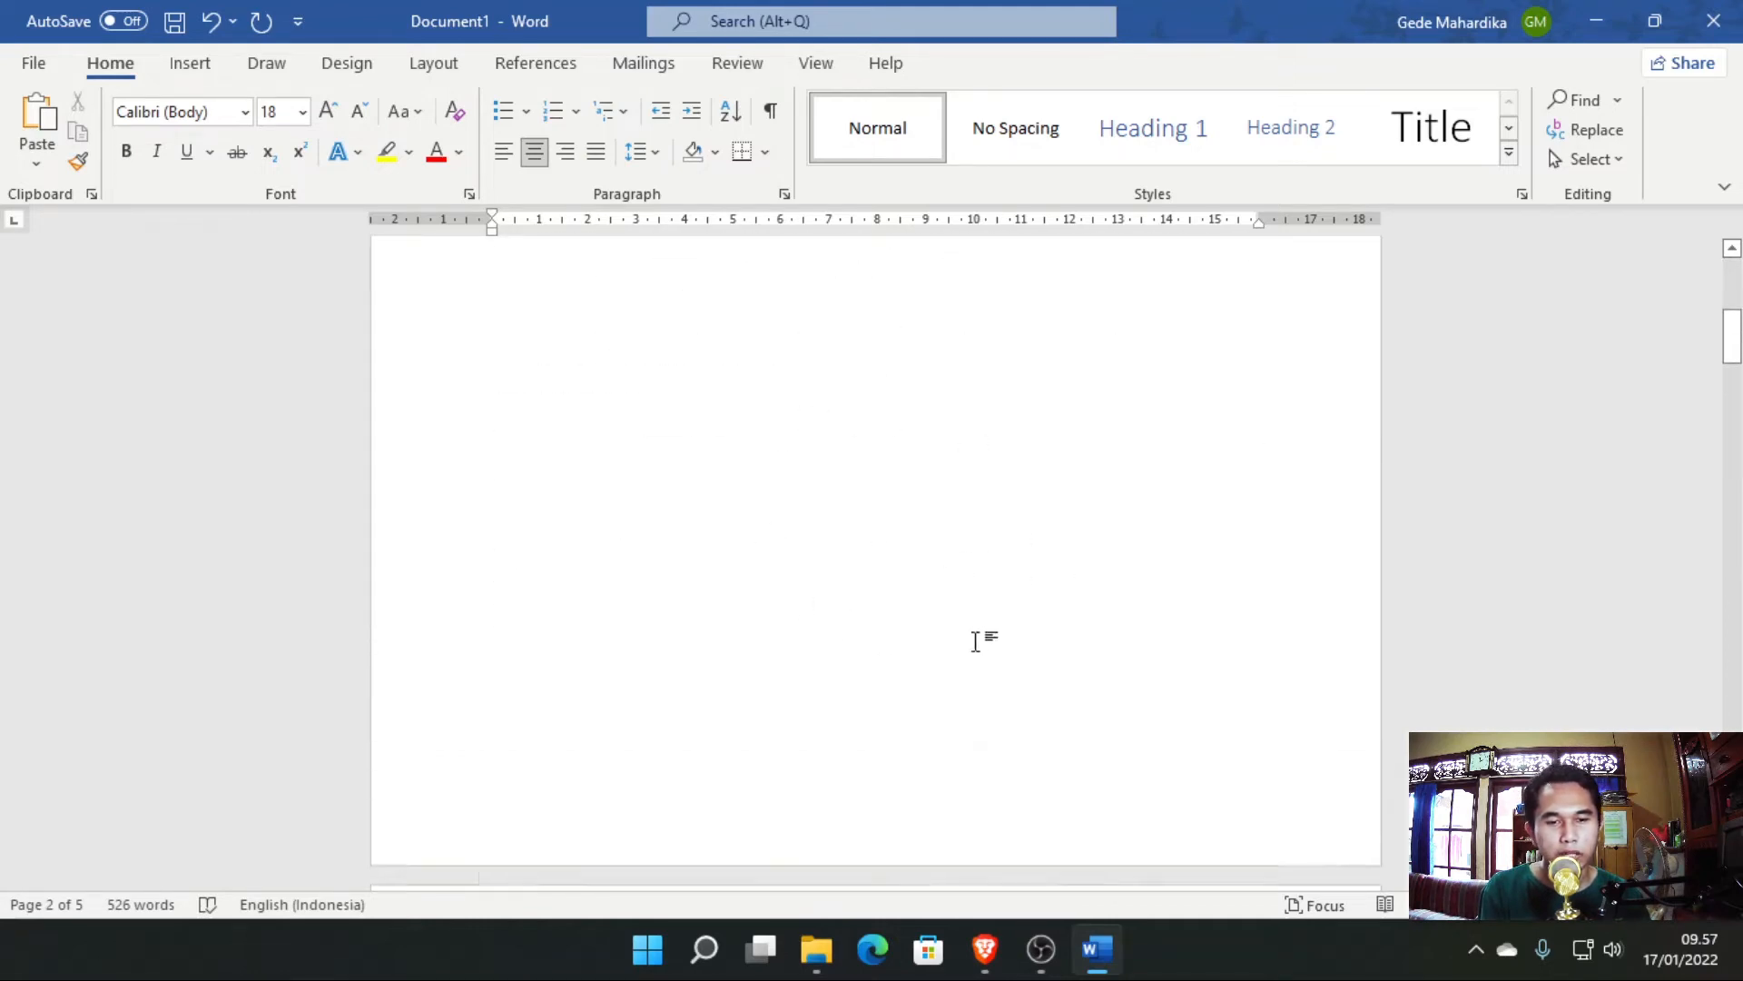
scroll(945, 361, up, 3)
scroll(852, 394, down, 6)
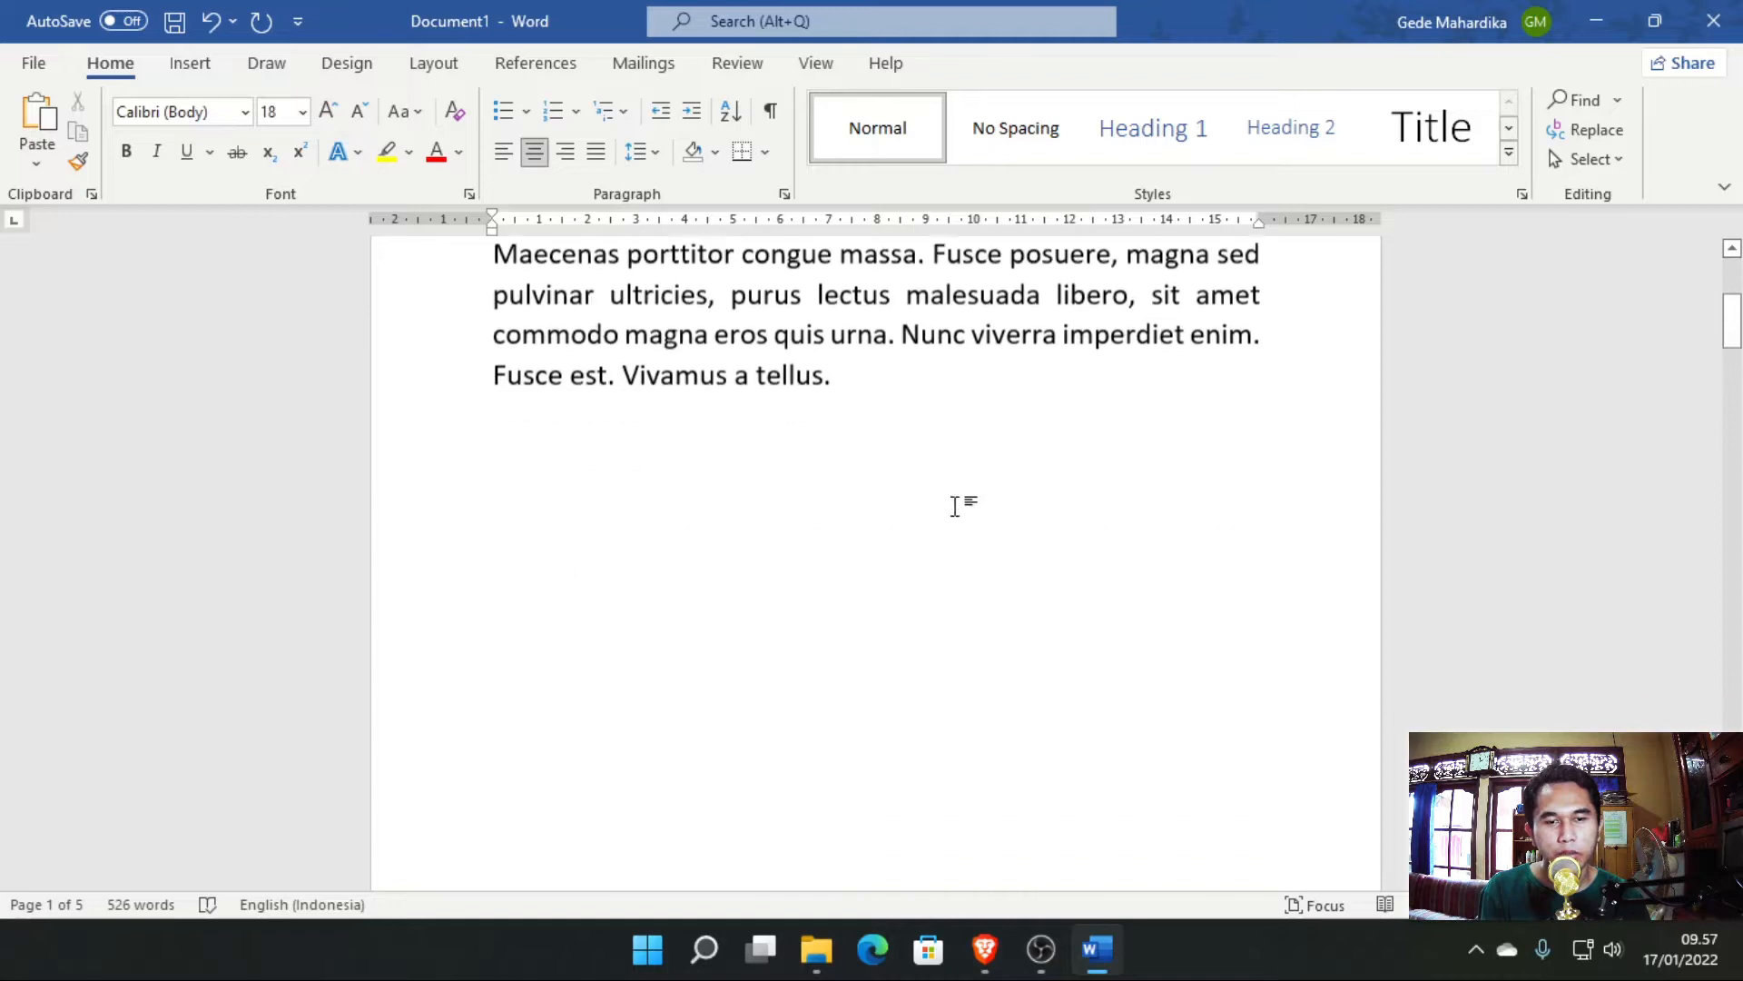
scroll(947, 650, down, 5)
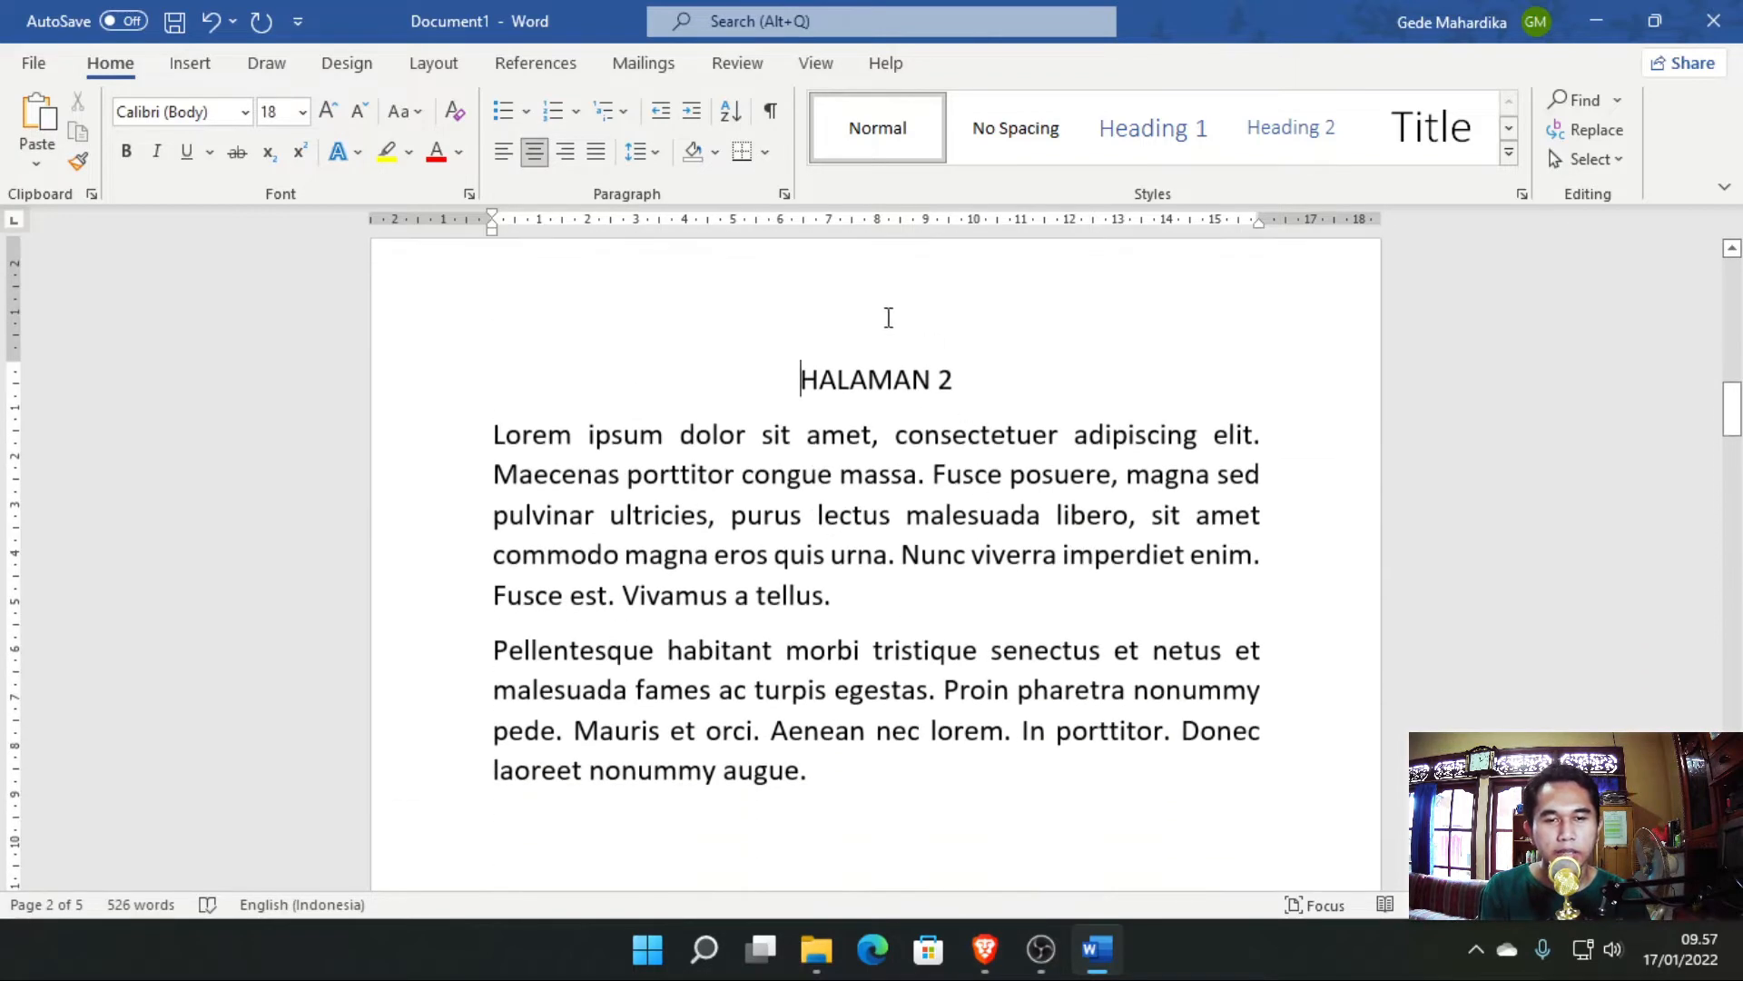
scroll(881, 540, up, 1)
drag(787, 500, 1004, 494)
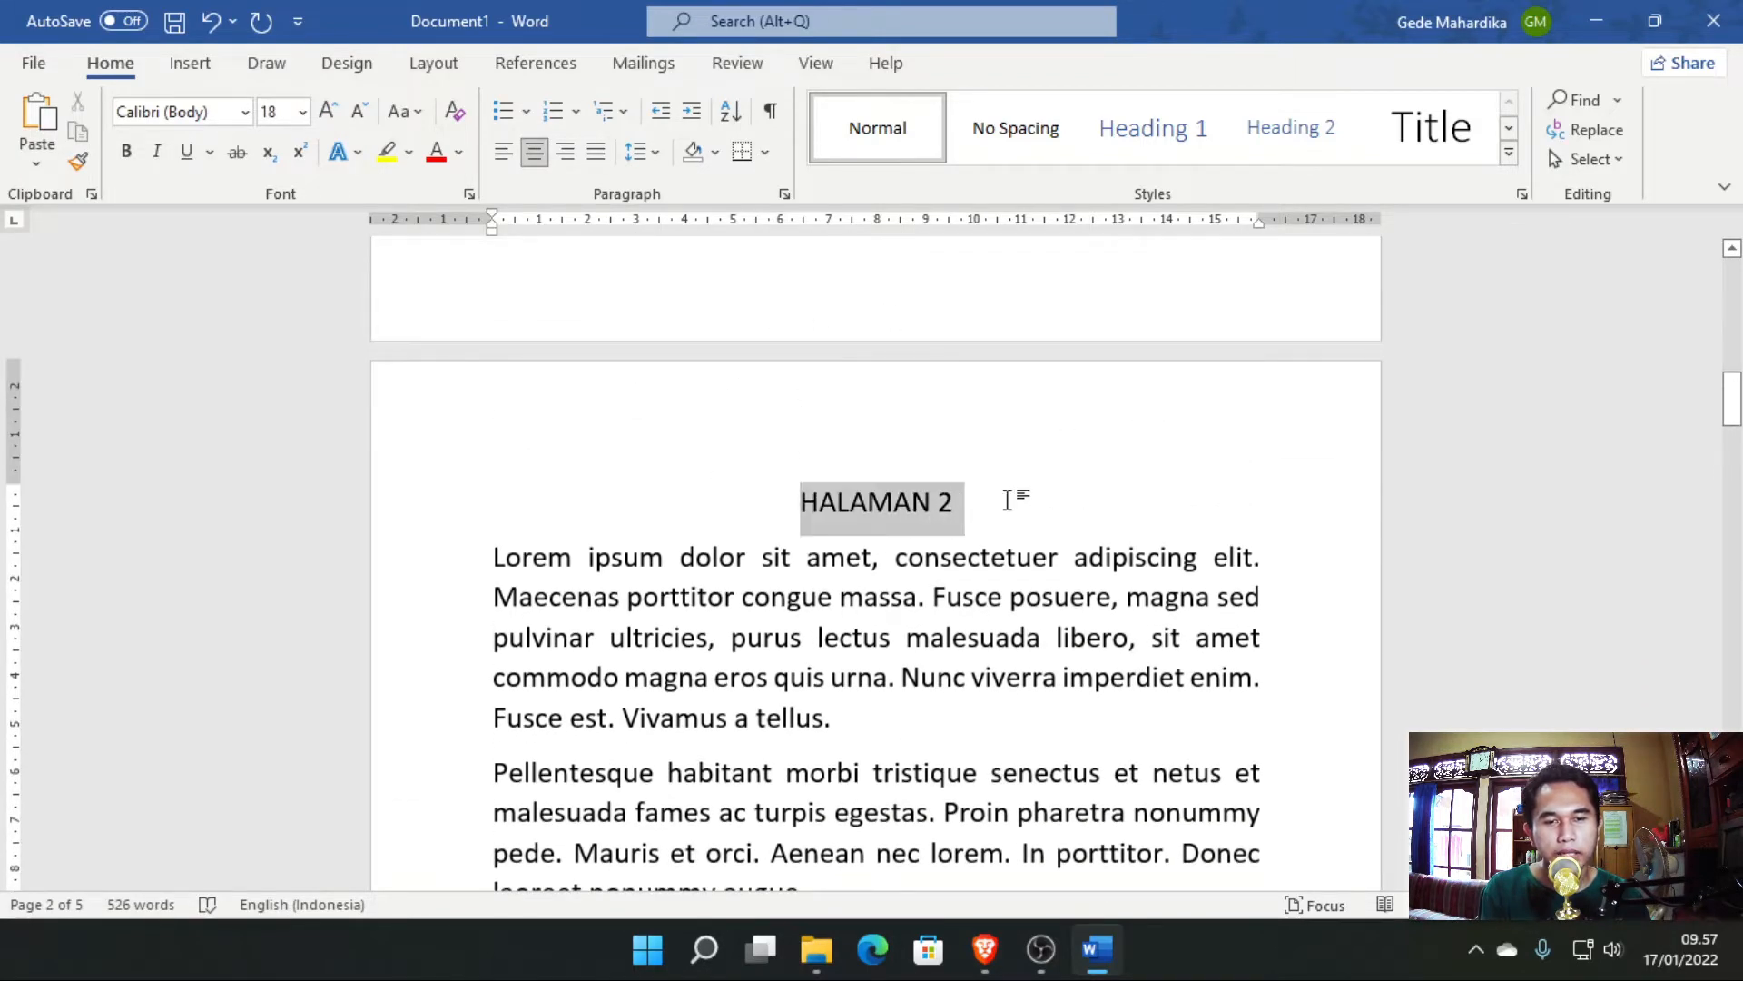
Check the footer page numbers on the HALAMAN 2, HALAMAN 3 and following pages.
scroll(902, 522, down, 8)
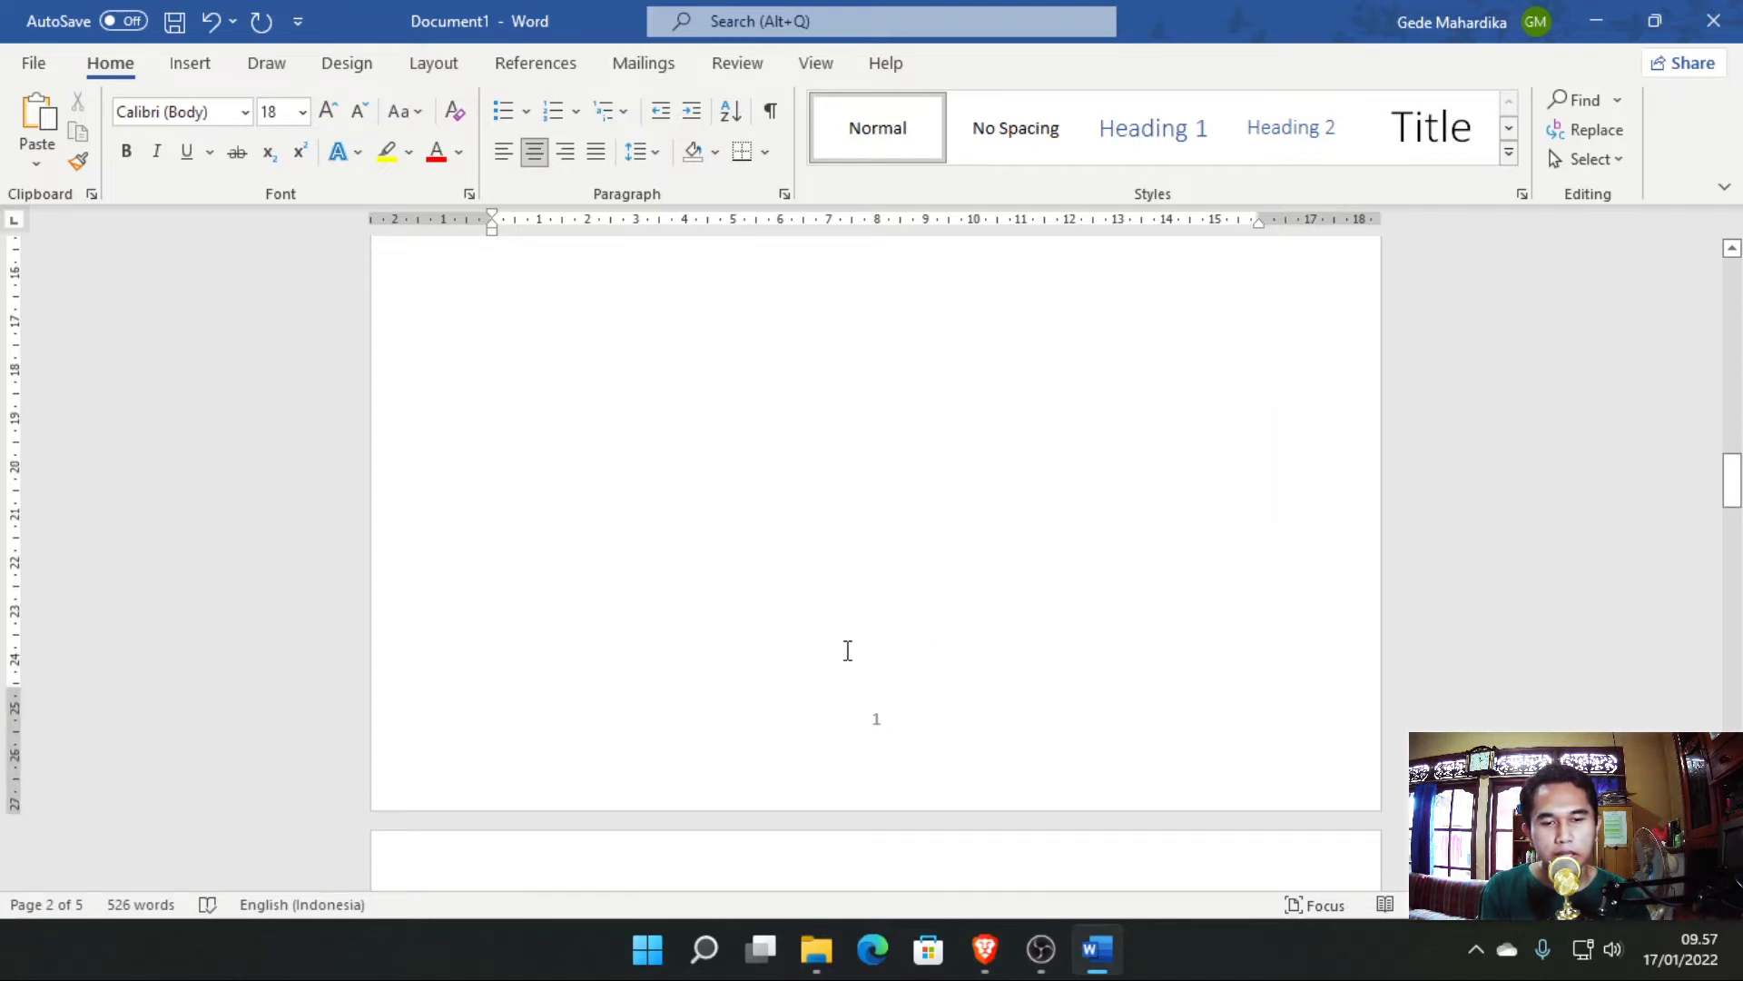
scroll(782, 672, down, 15)
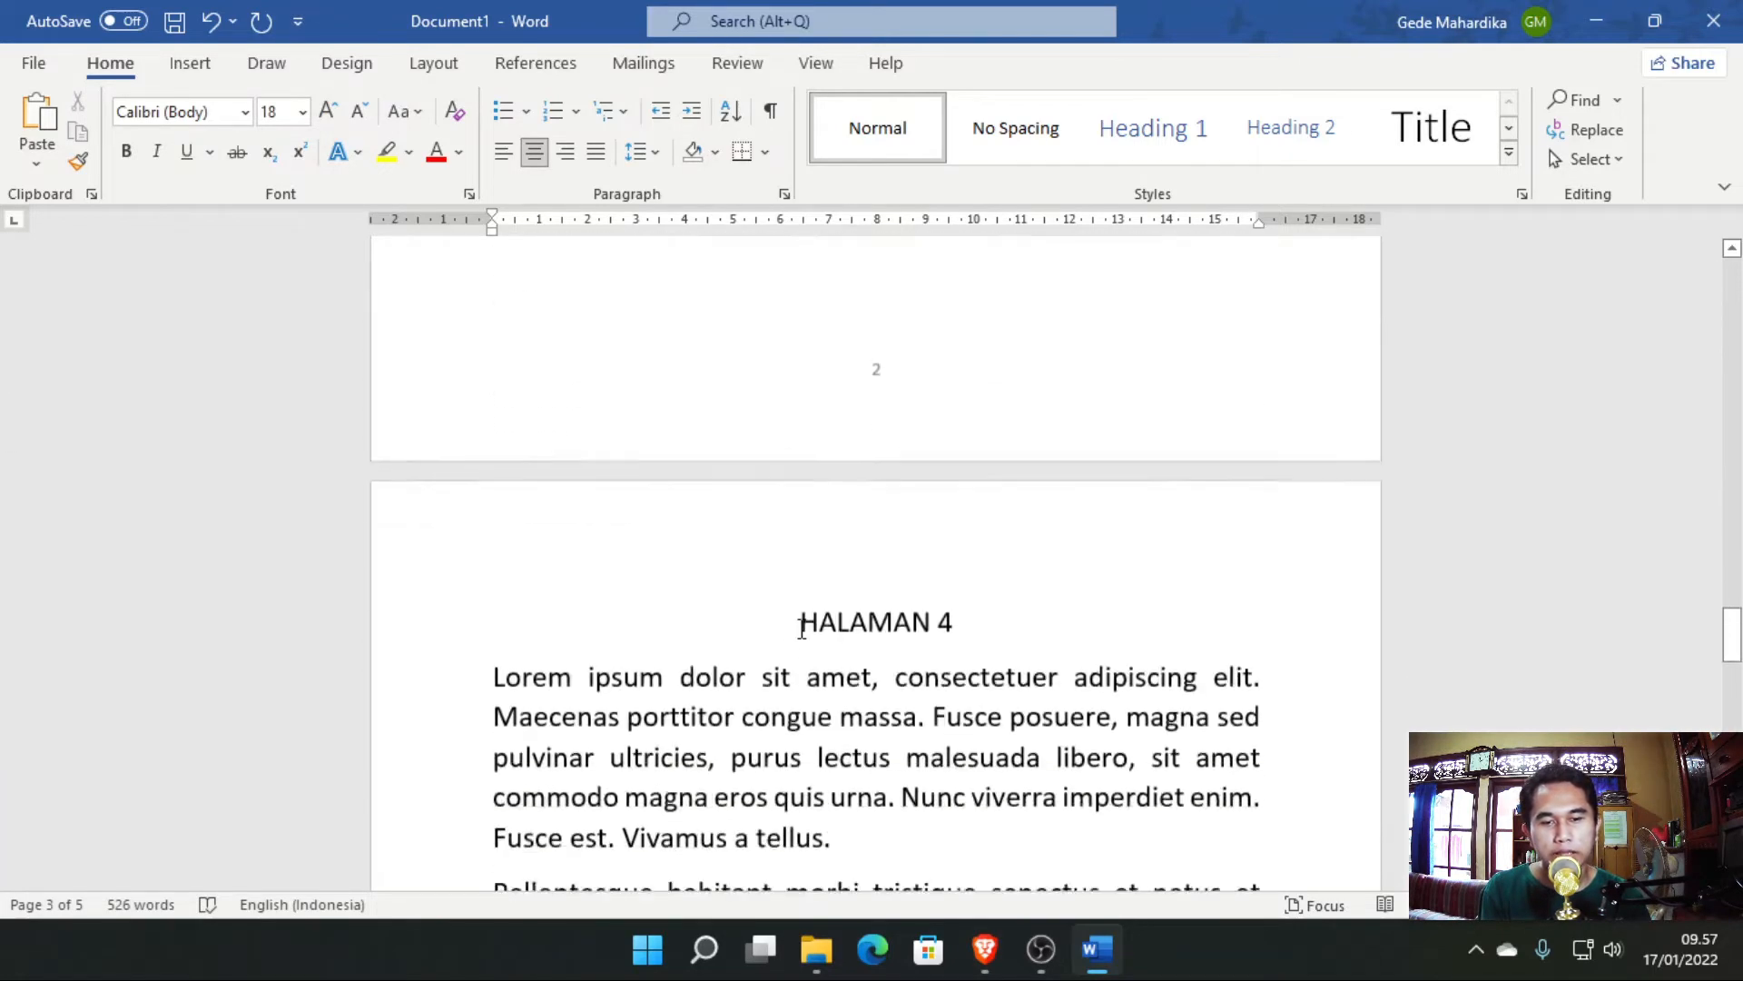
scroll(802, 628, down, 18)
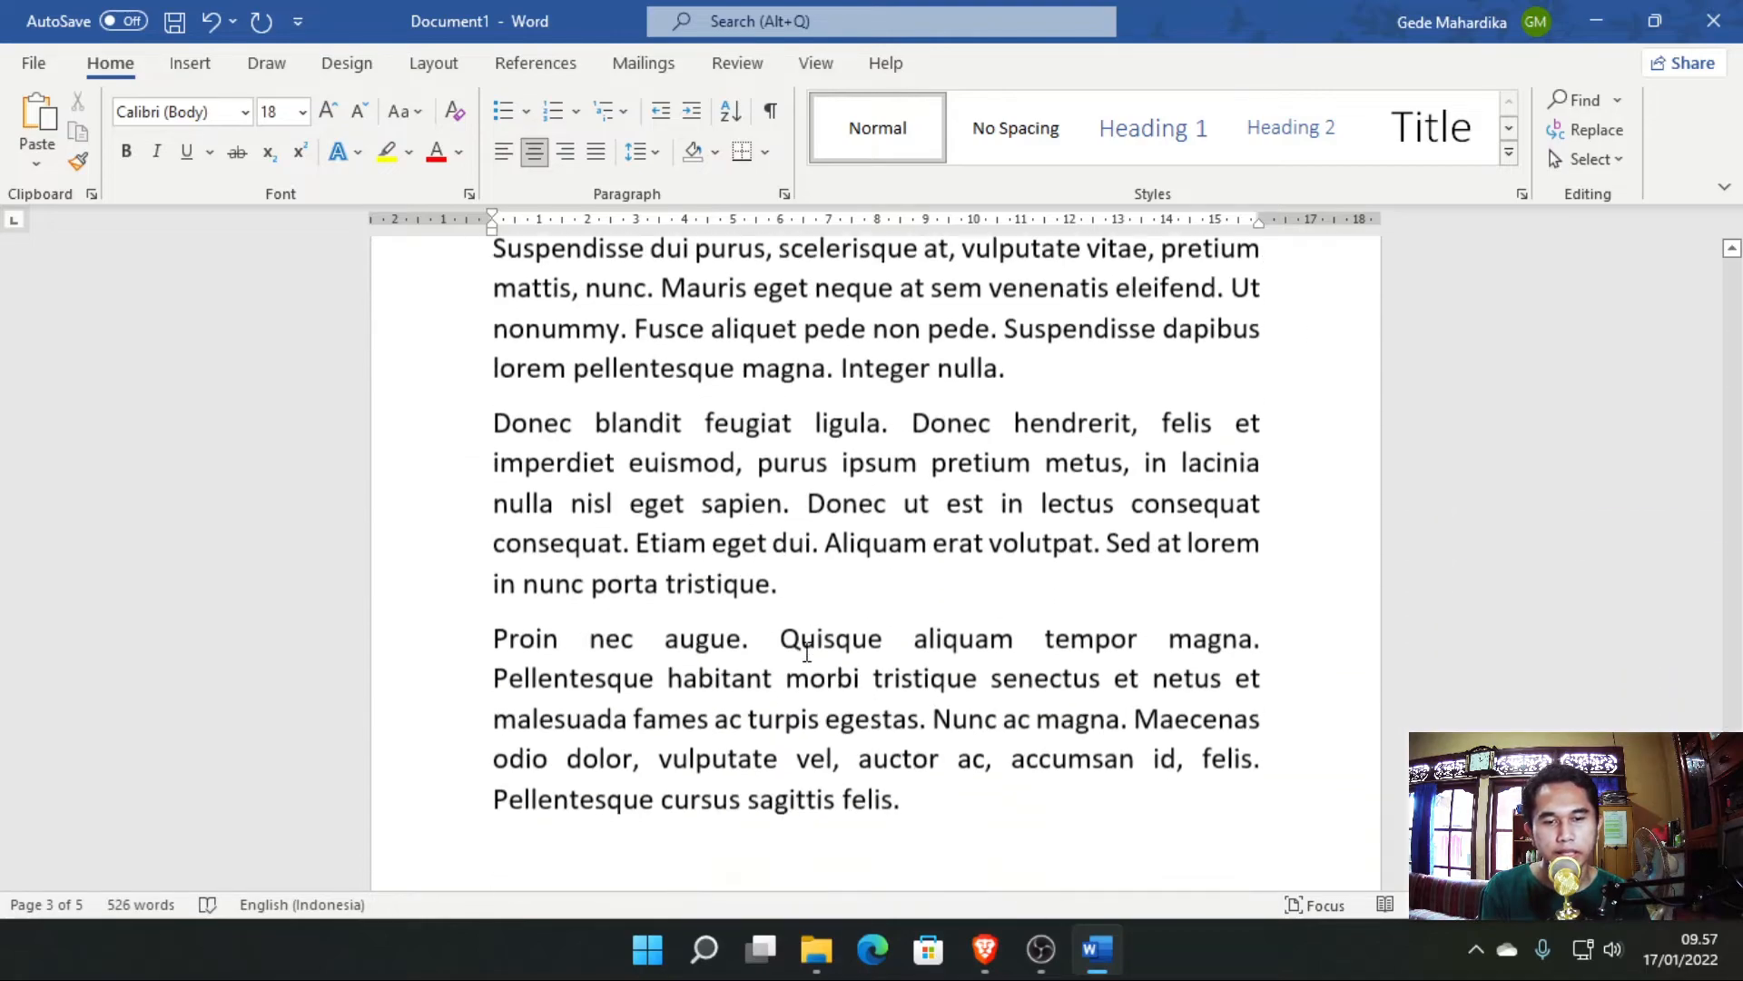
scroll(807, 652, down, 6)
scroll(778, 582, up, 15)
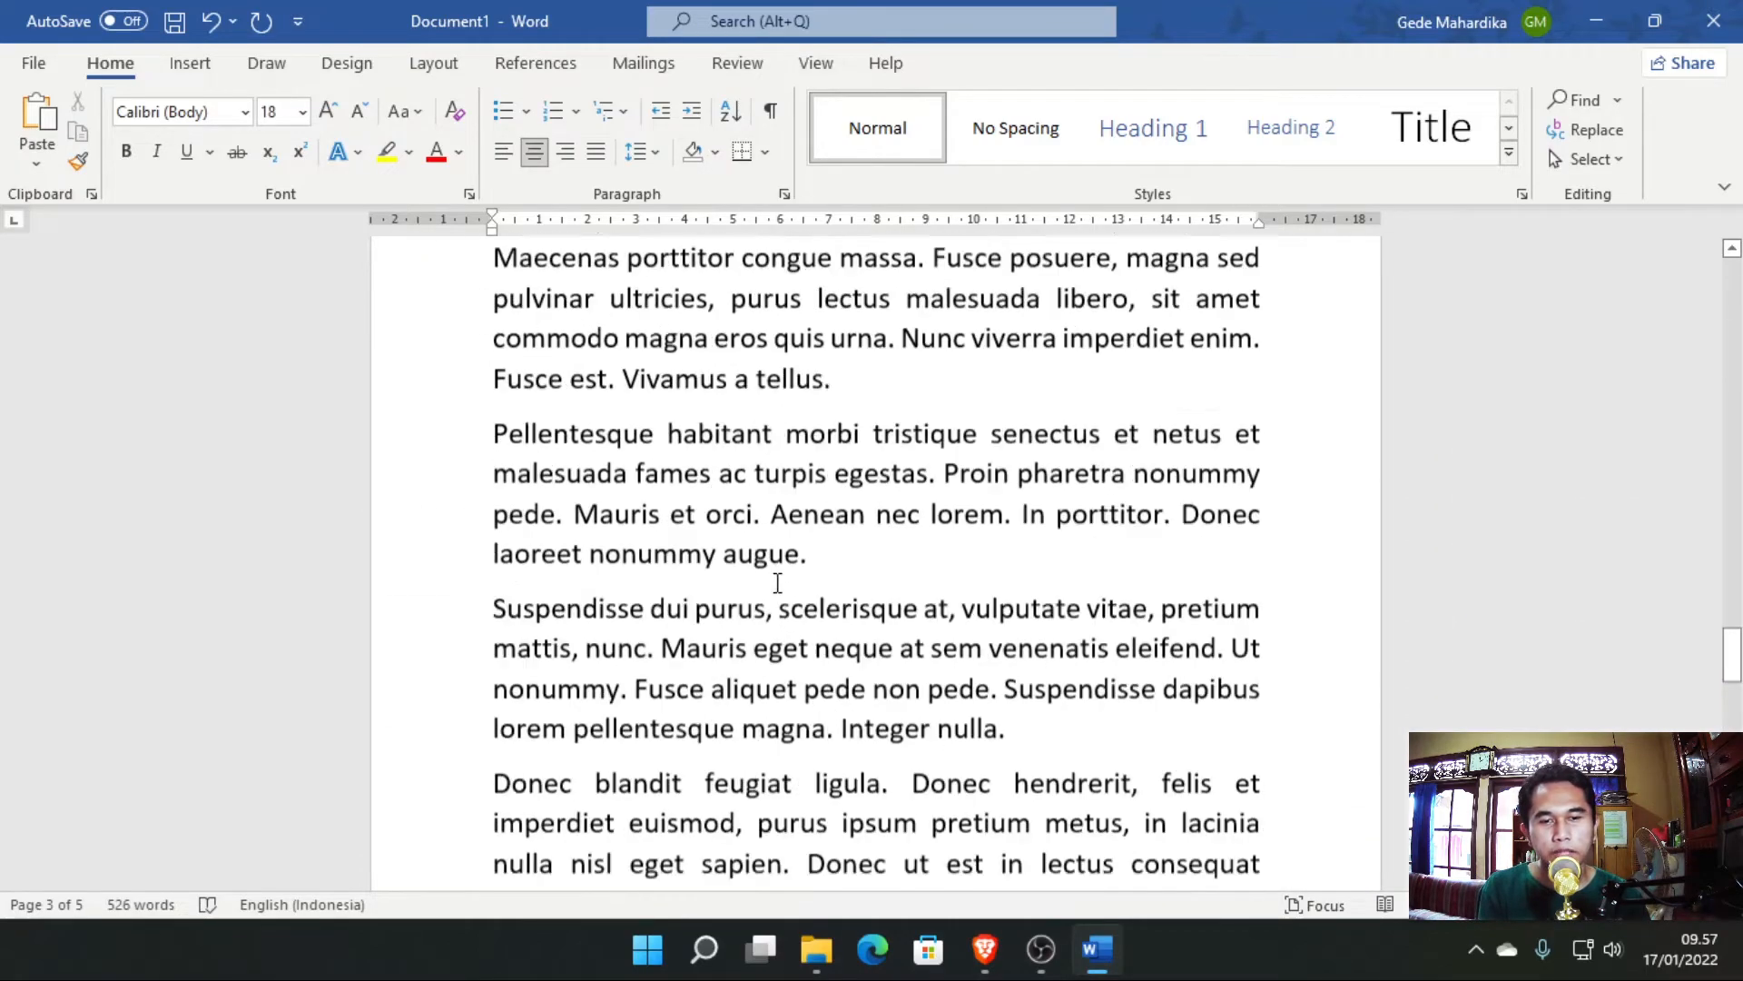
scroll(778, 582, up, 15)
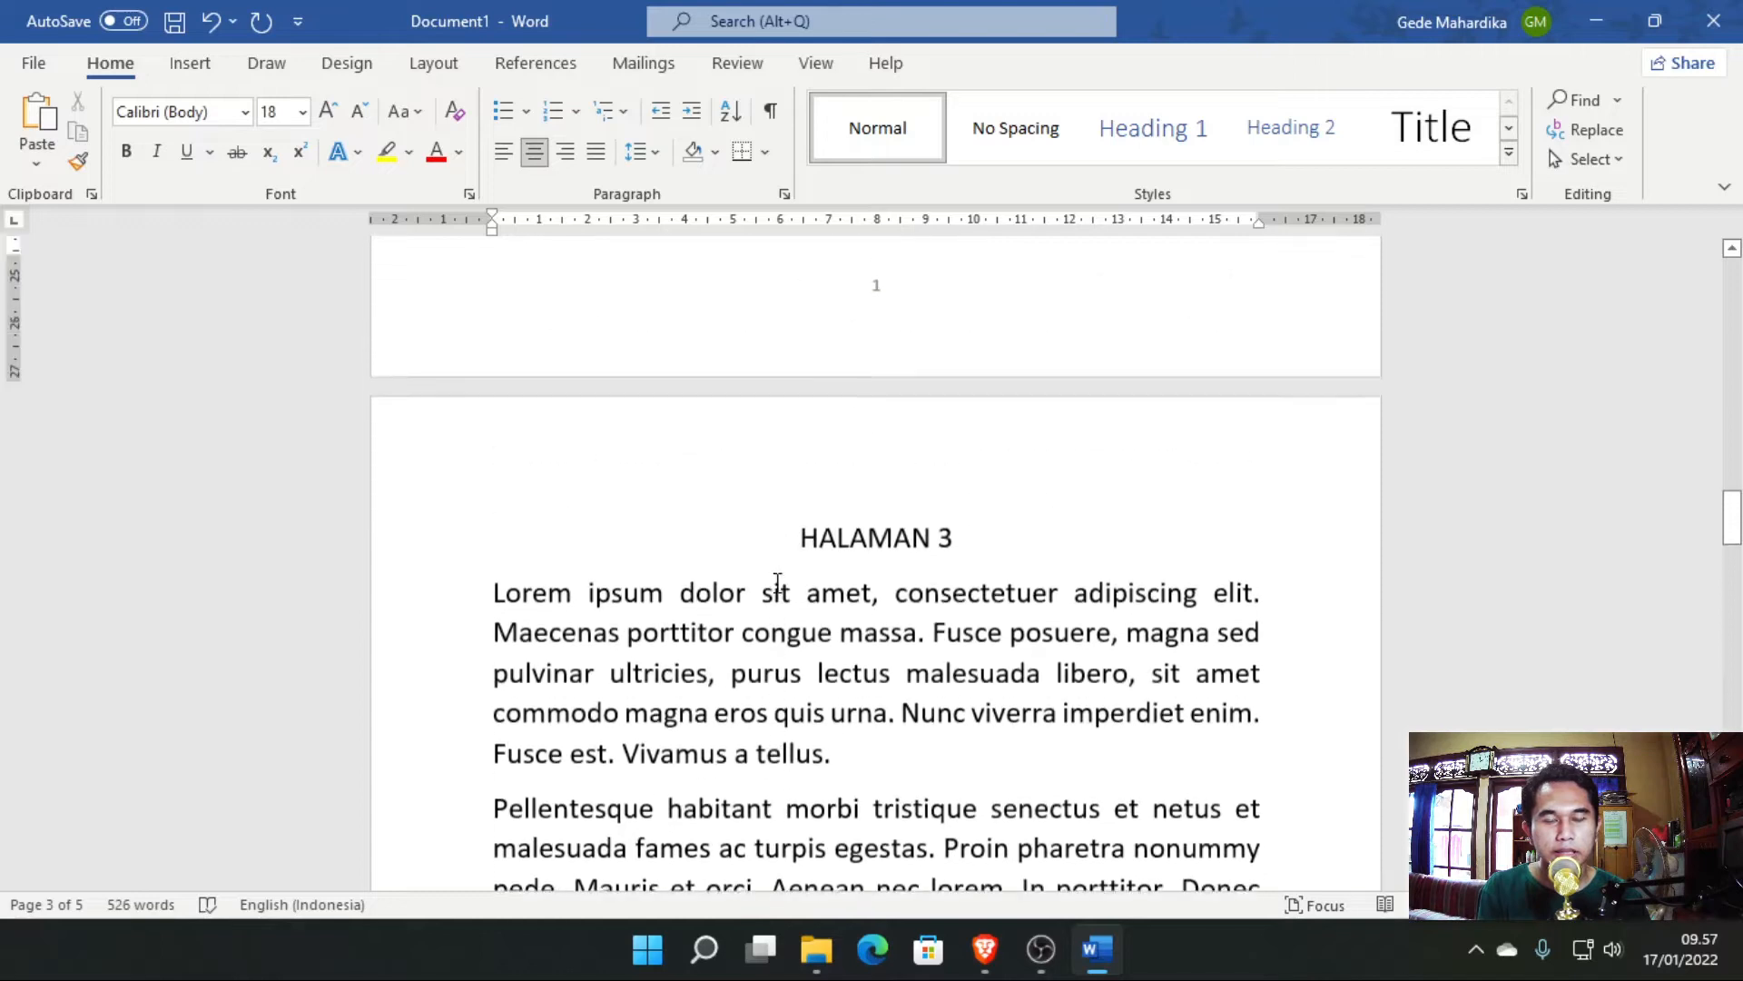
scroll(778, 582, up, 15)
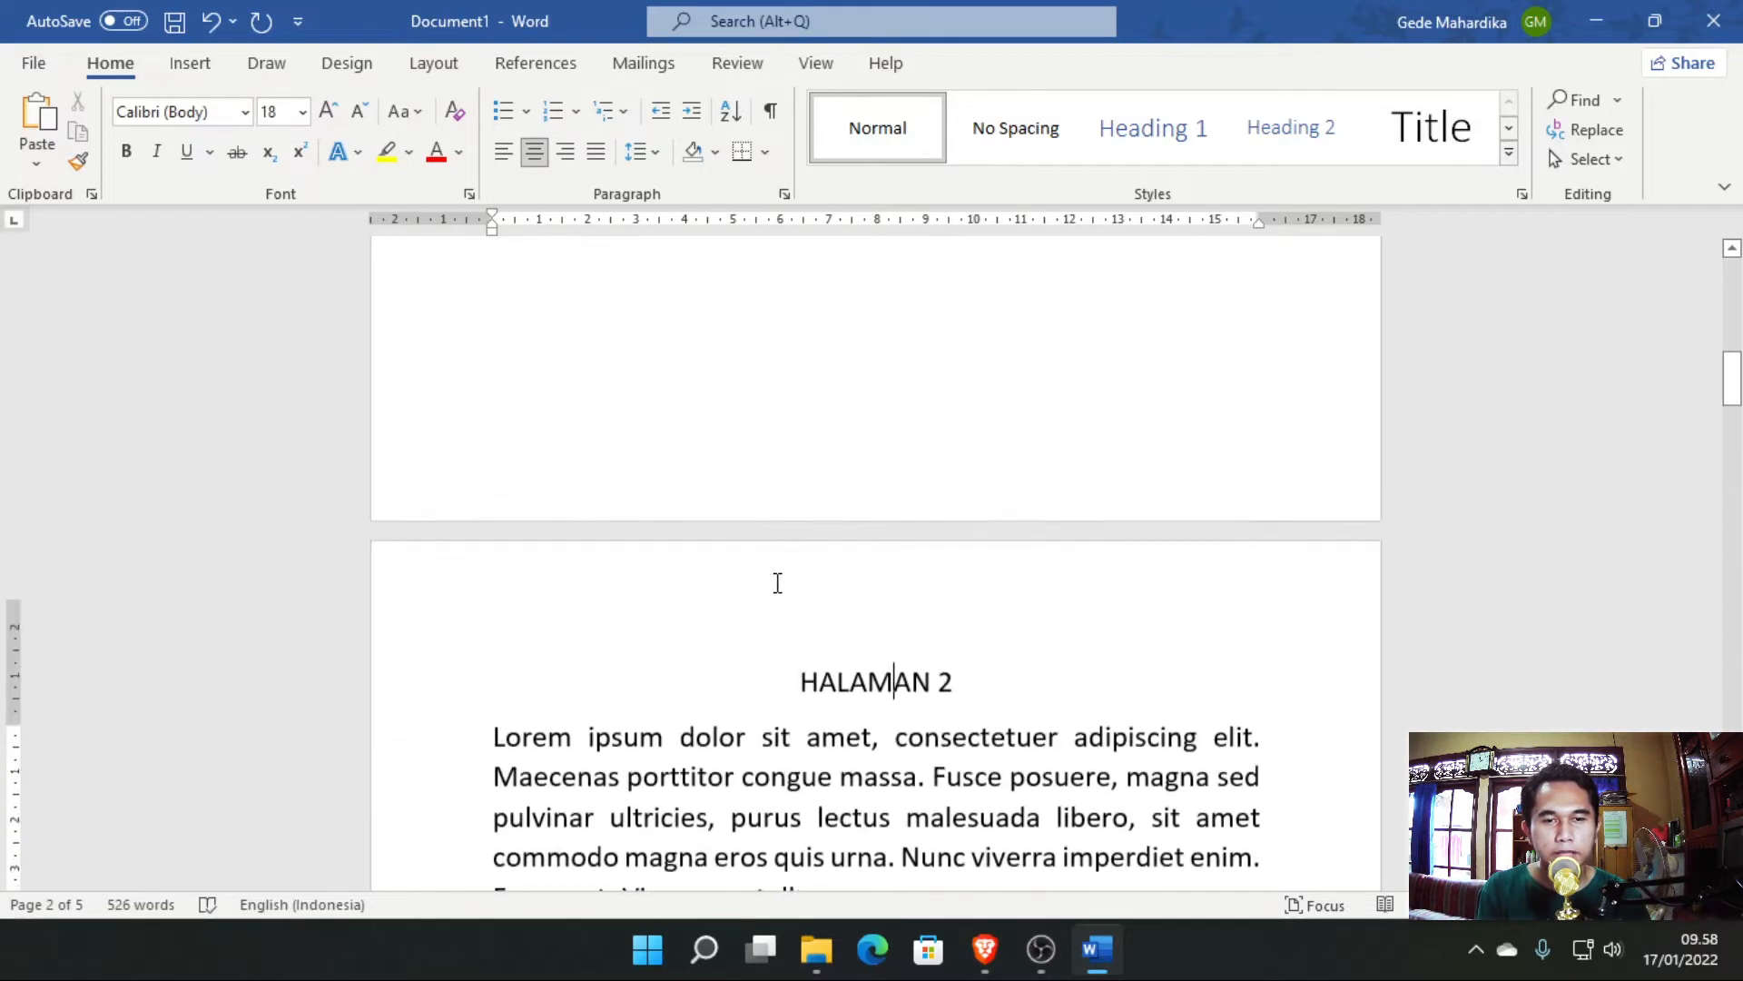
scroll(779, 582, up, 4)
scroll(773, 580, down, 10)
scroll(781, 581, up, 3)
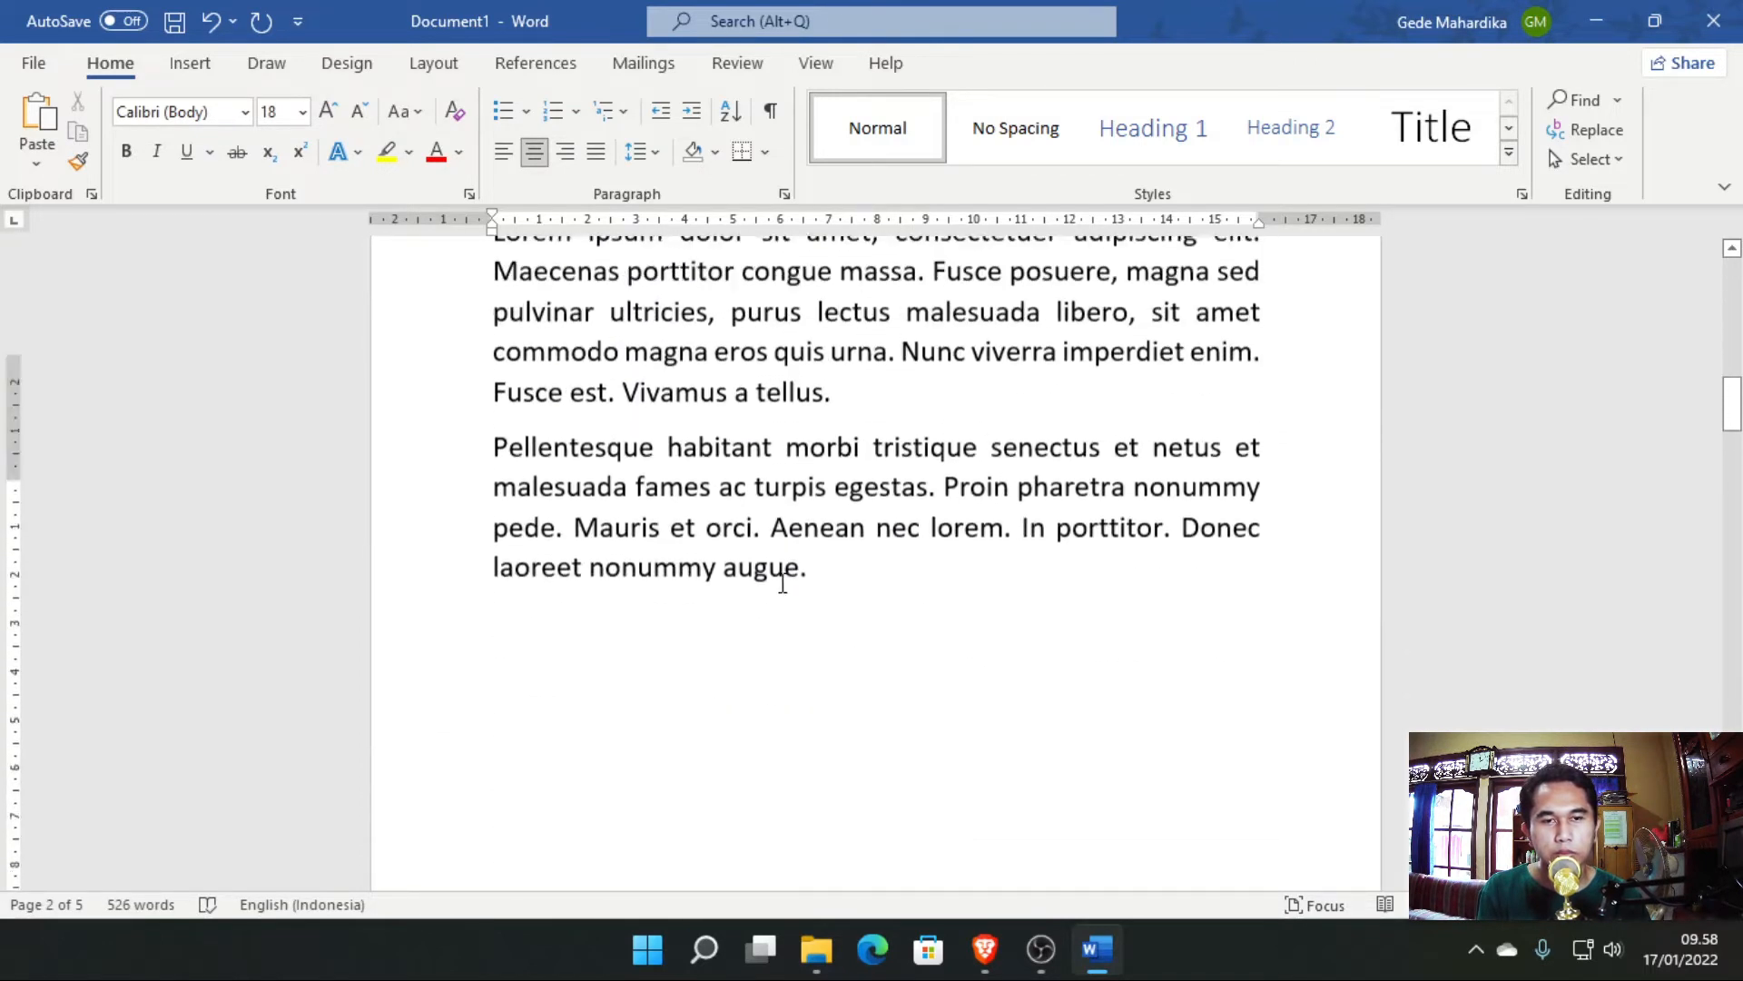
scroll(782, 584, down, 15)
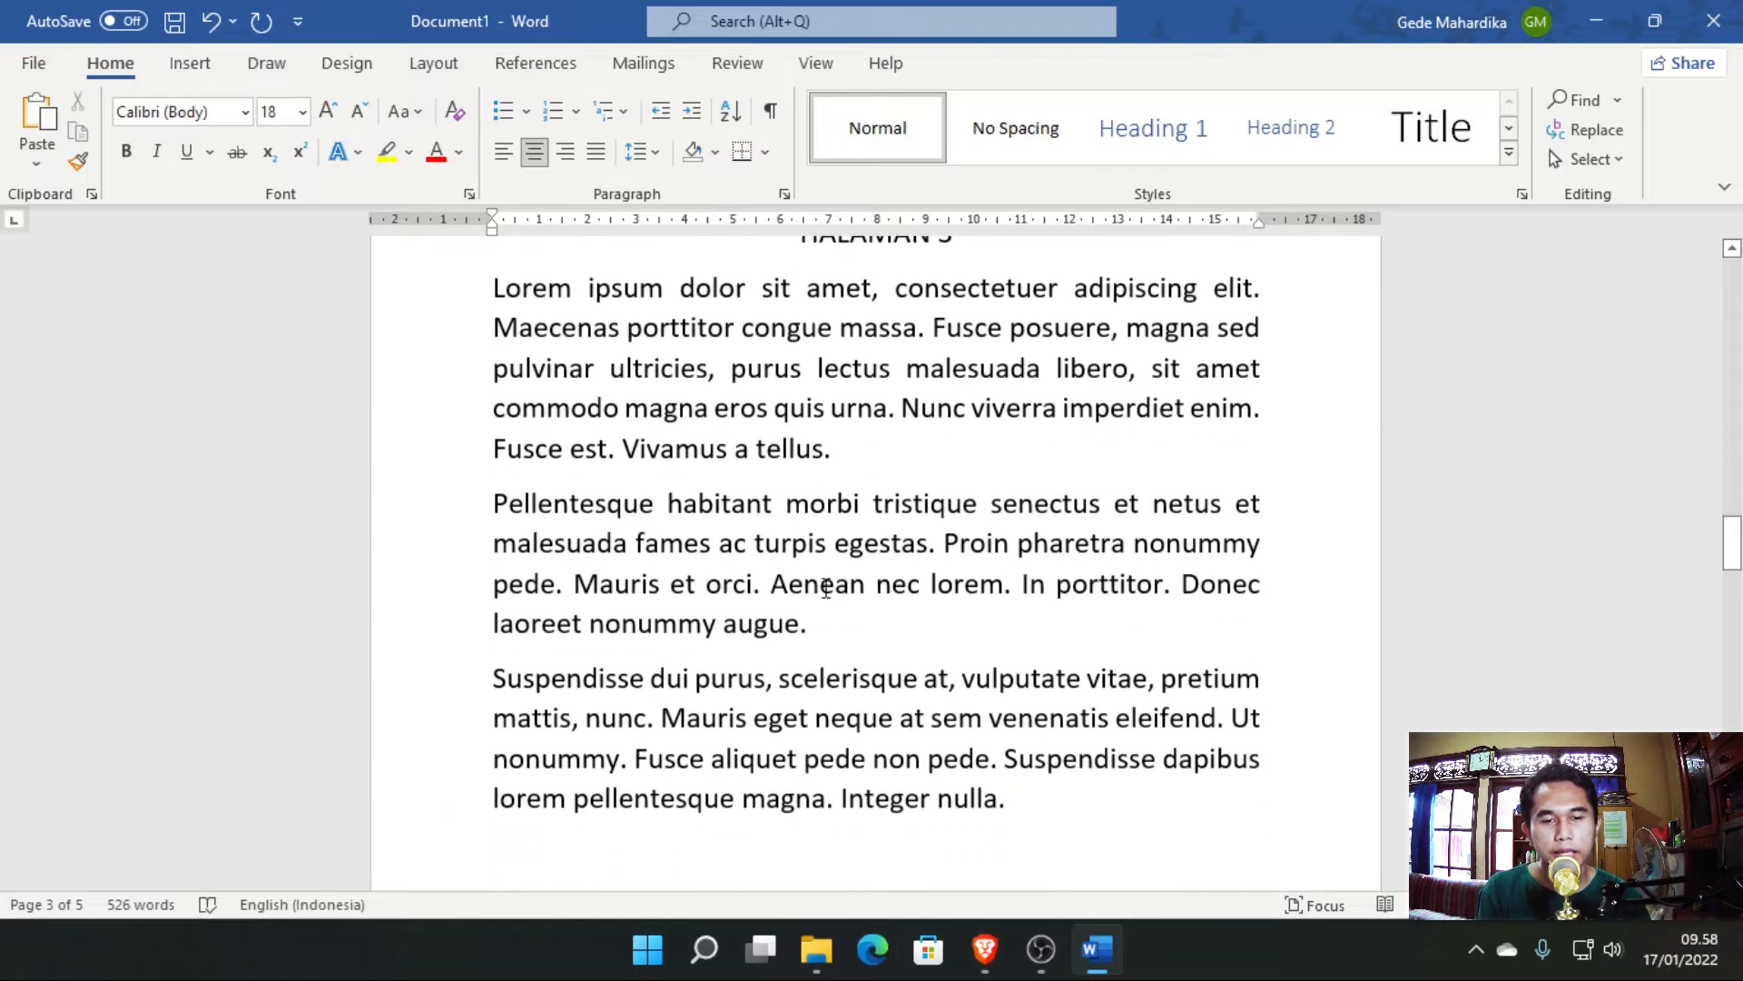
scroll(829, 581, down, 8)
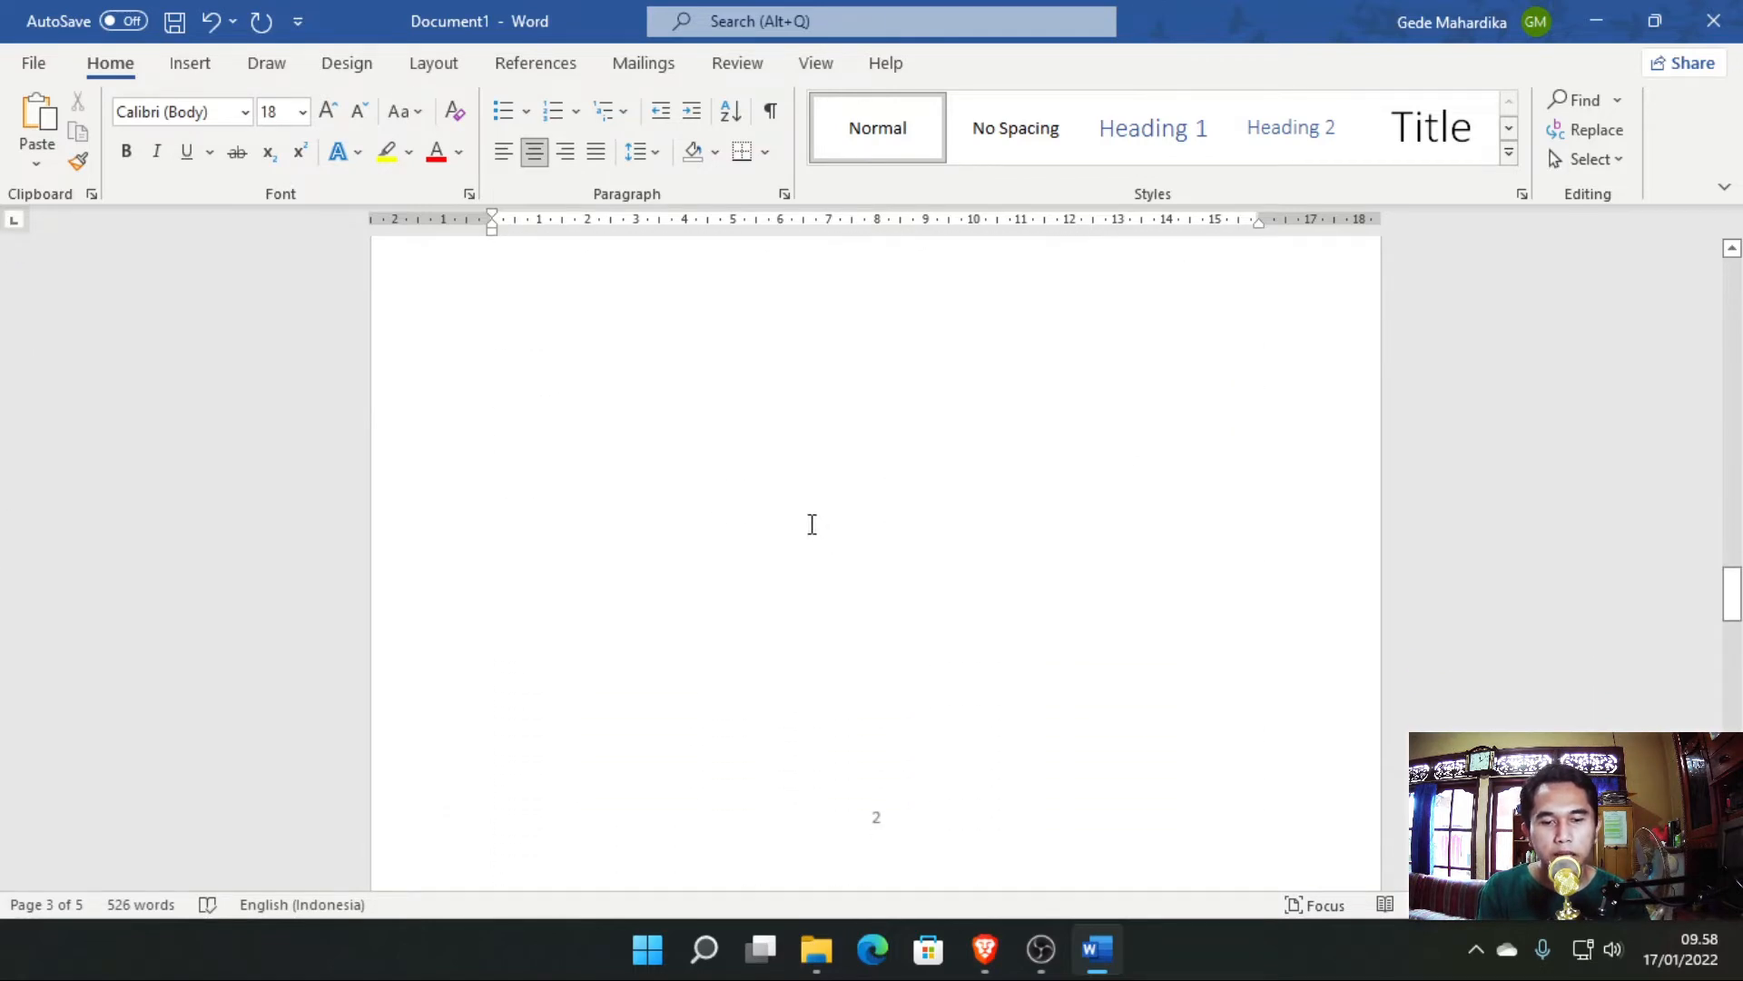
scroll(838, 593, down, 4)
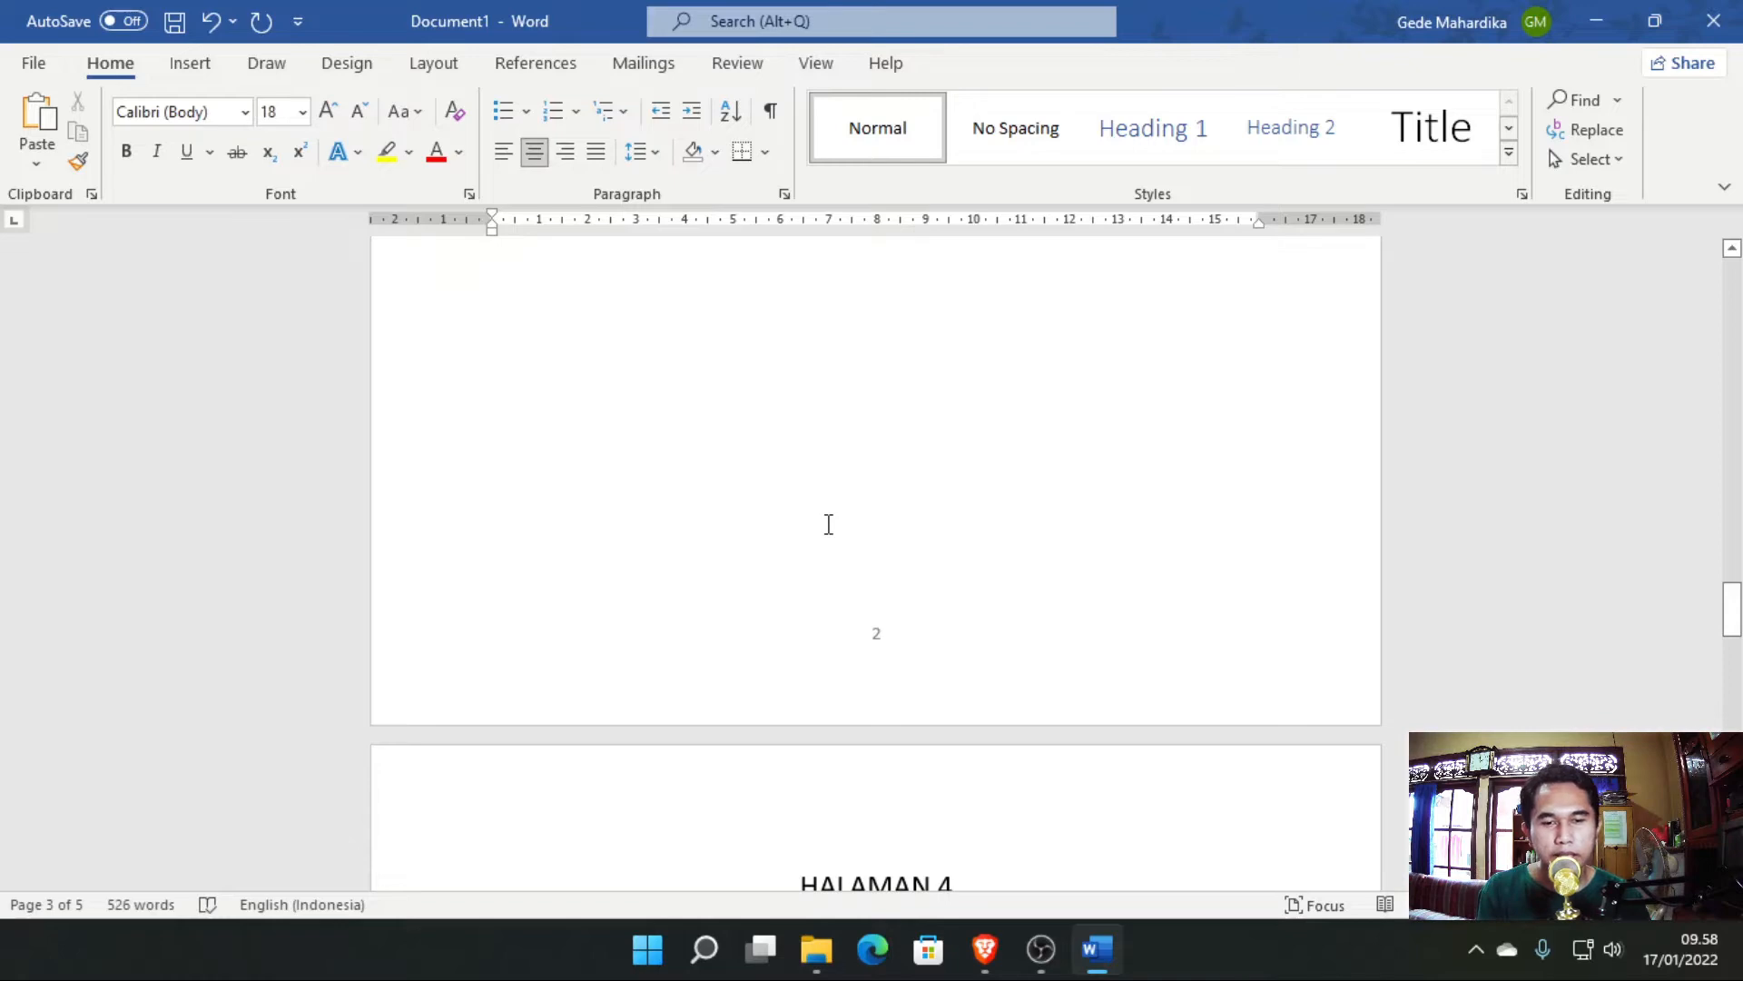
Insert a Next Page section break after the last paragraph on the HALAMAN 2 page.
scroll(825, 515, up, 15)
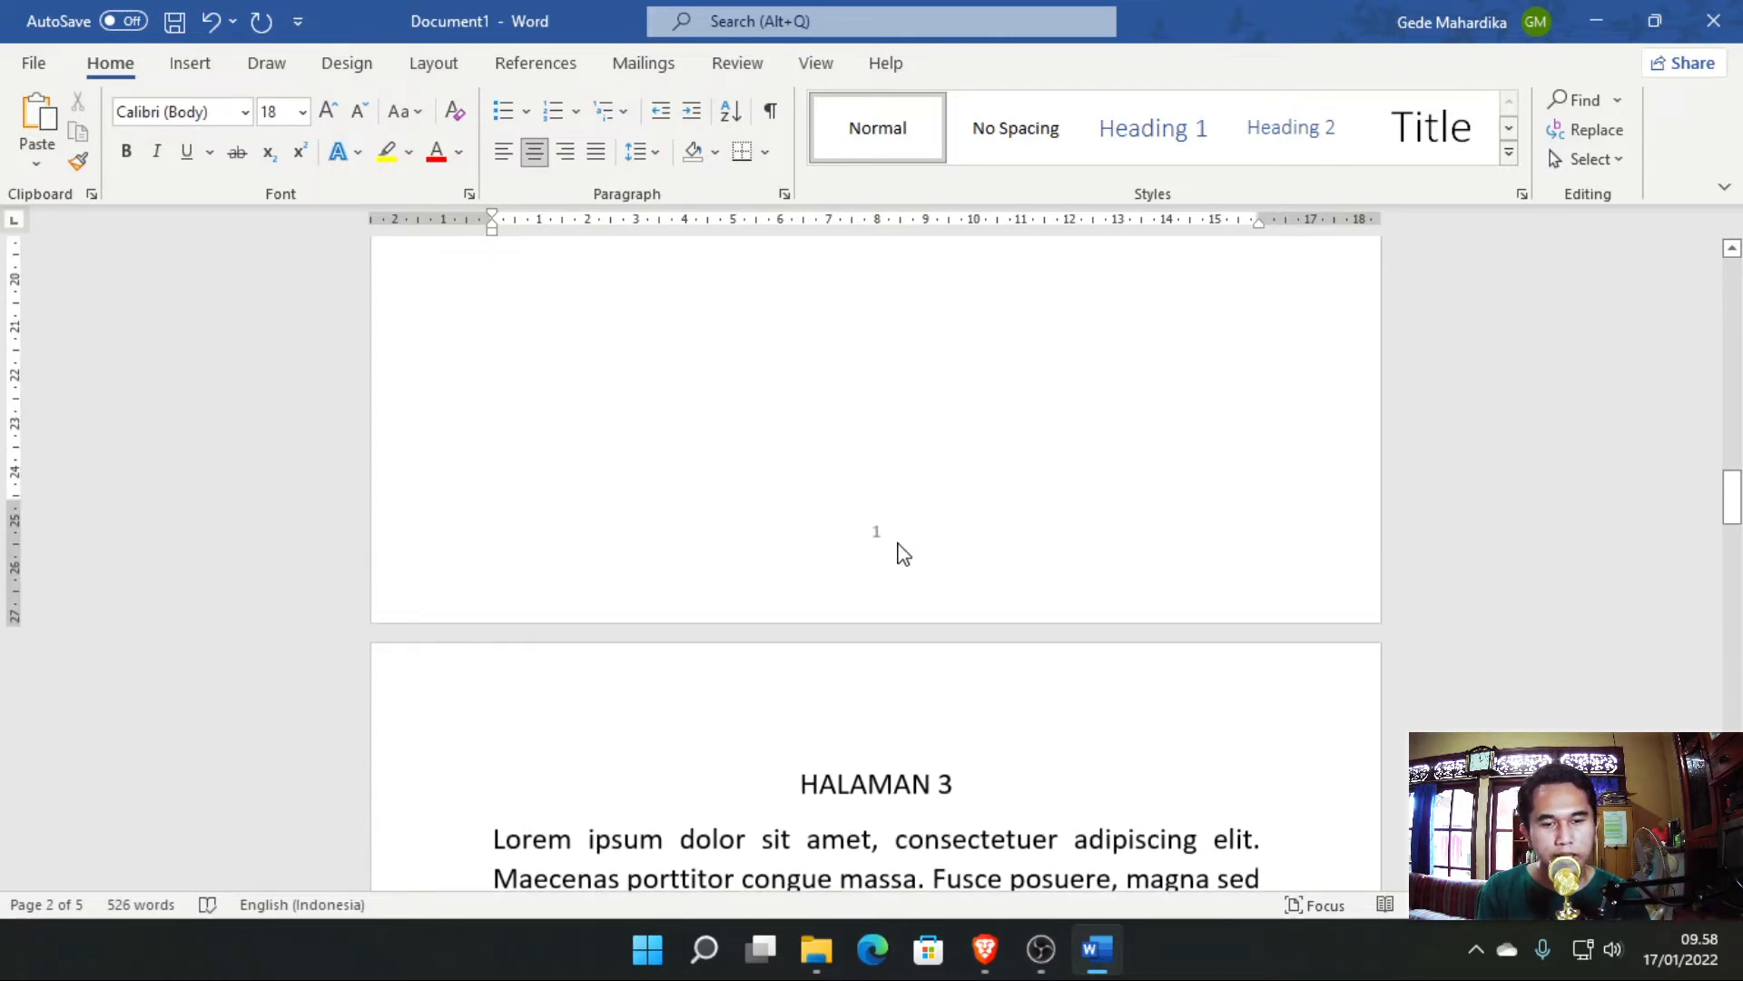
scroll(901, 551, up, 10)
scroll(872, 581, down, 1)
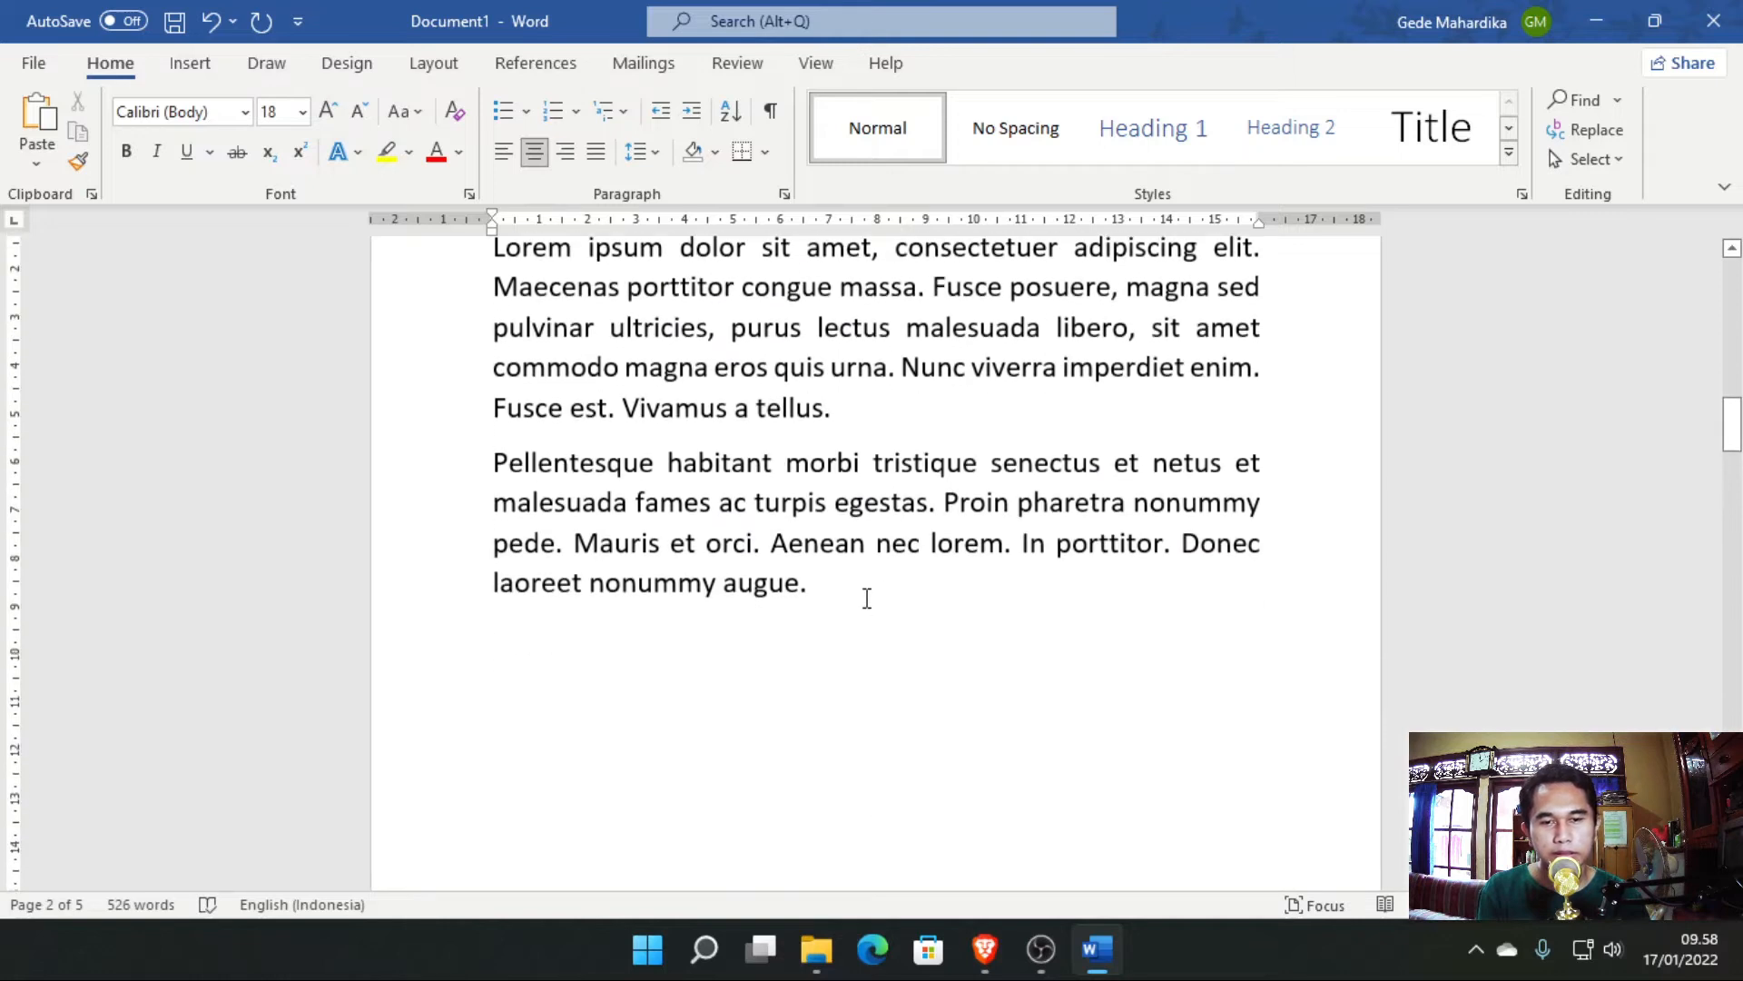
click(865, 598)
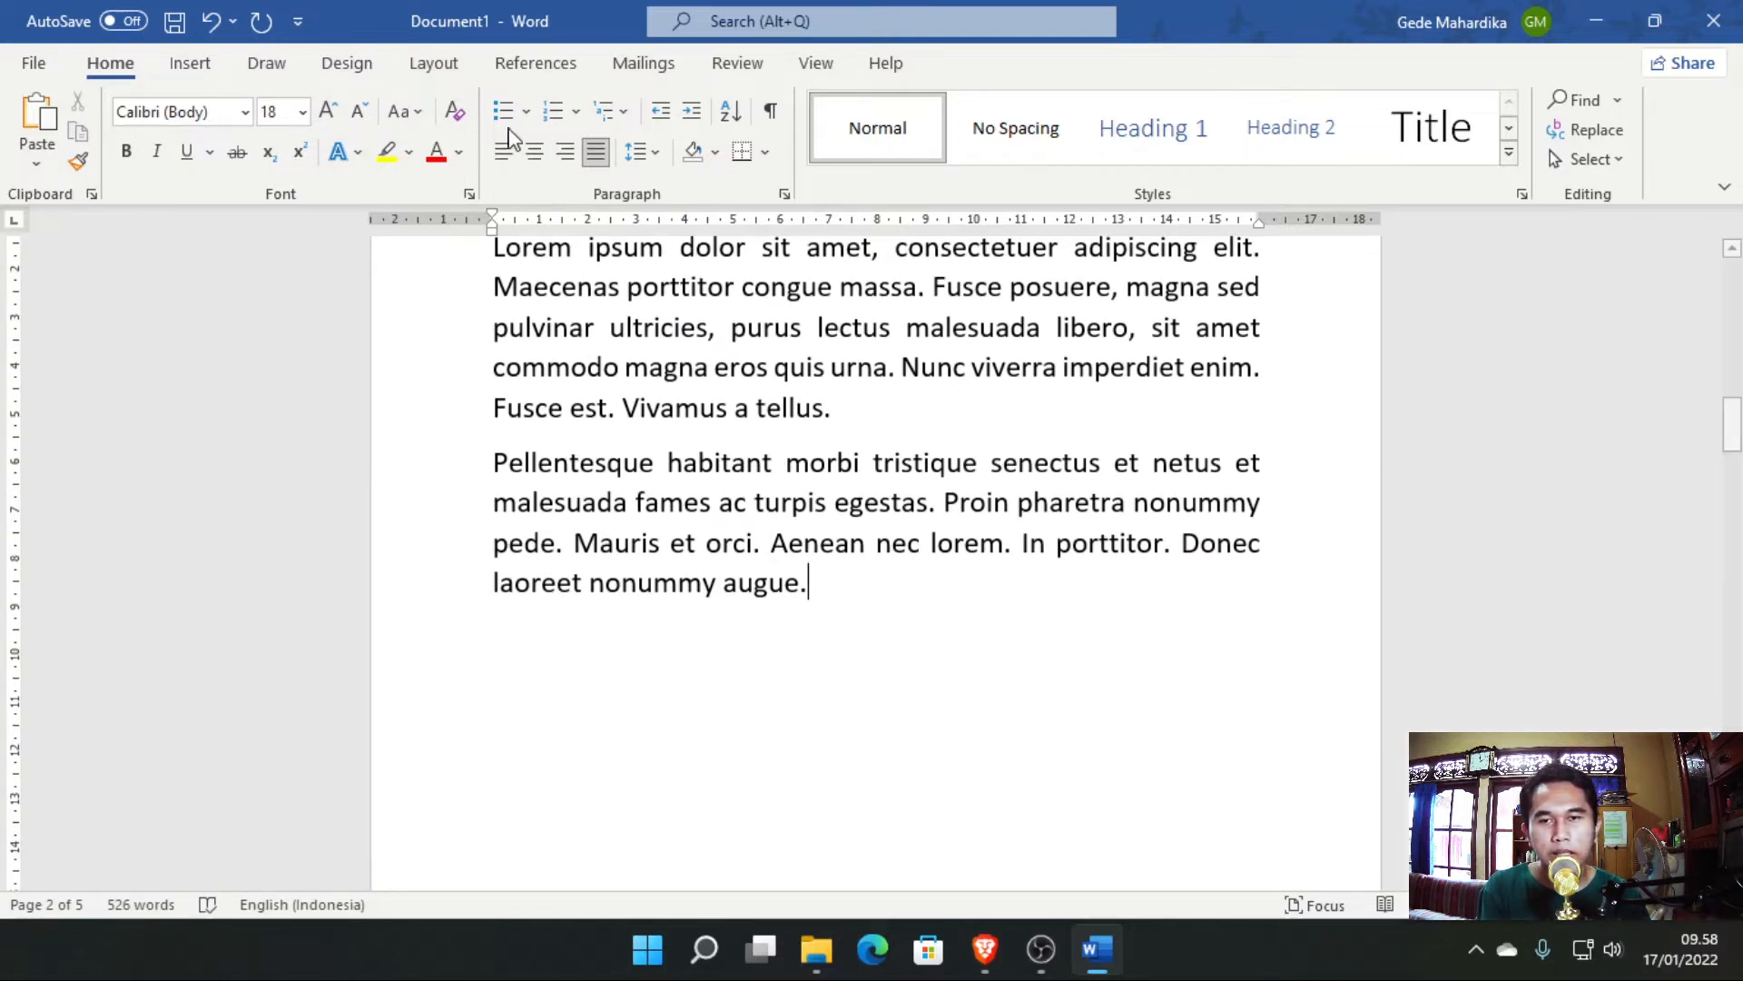
click(428, 67)
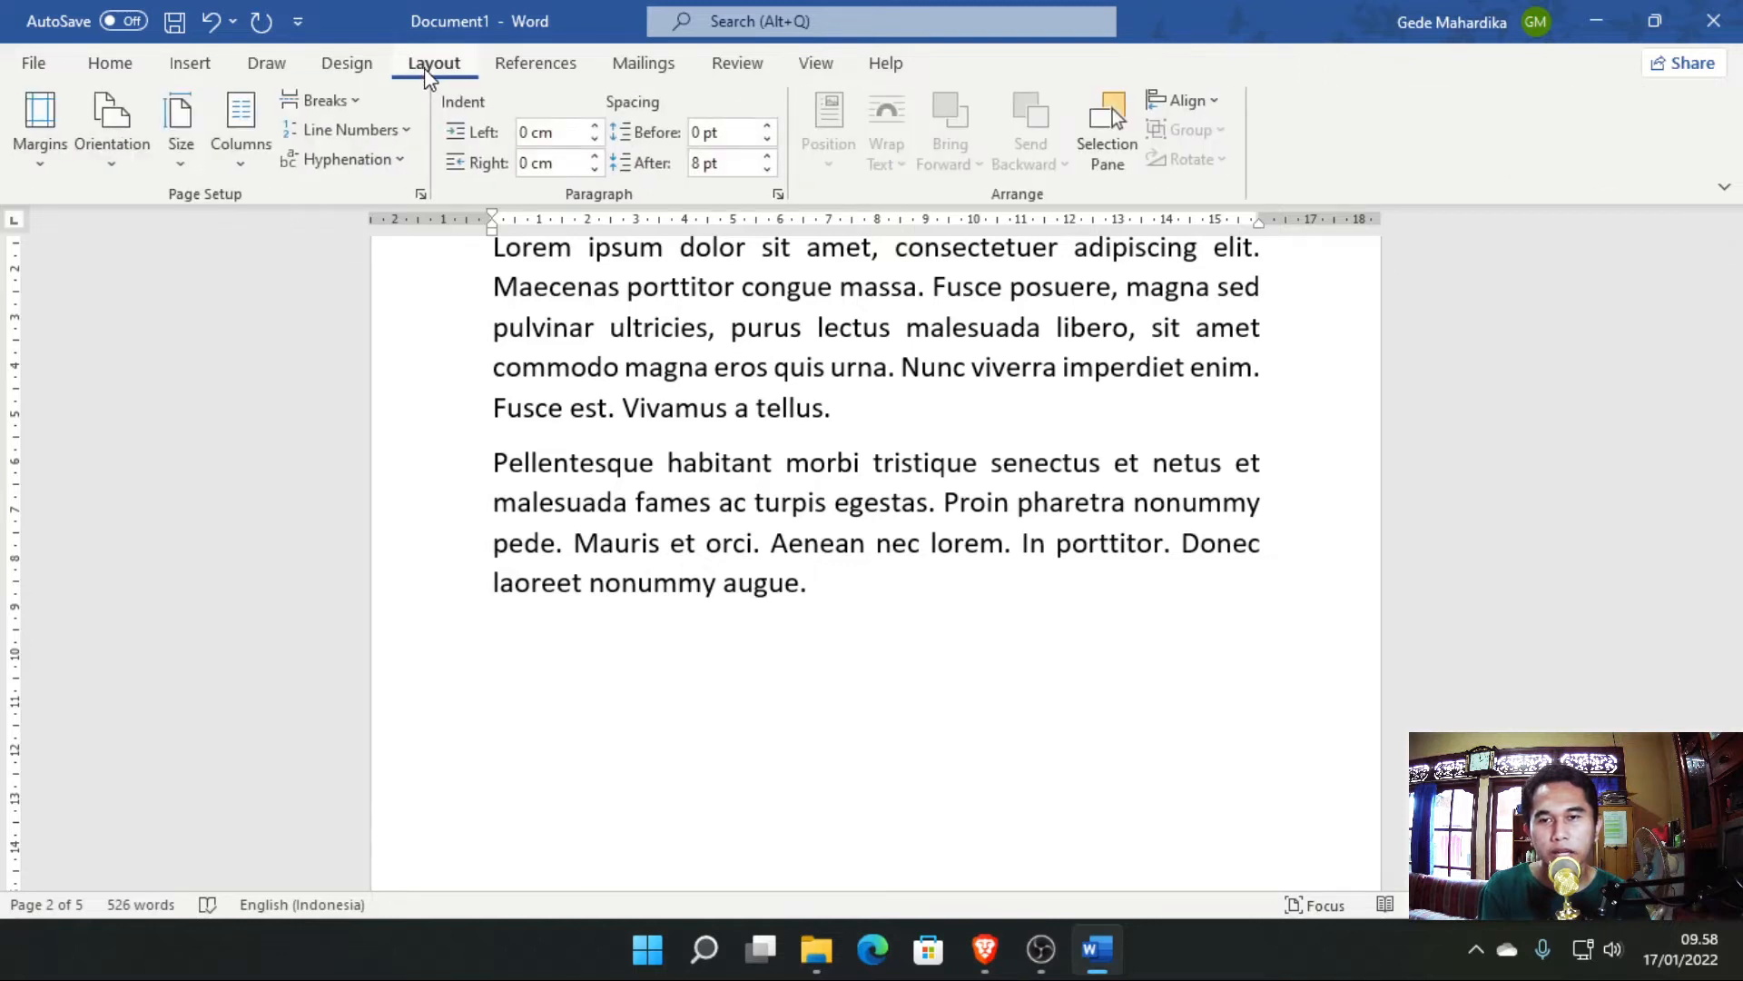
click(325, 103)
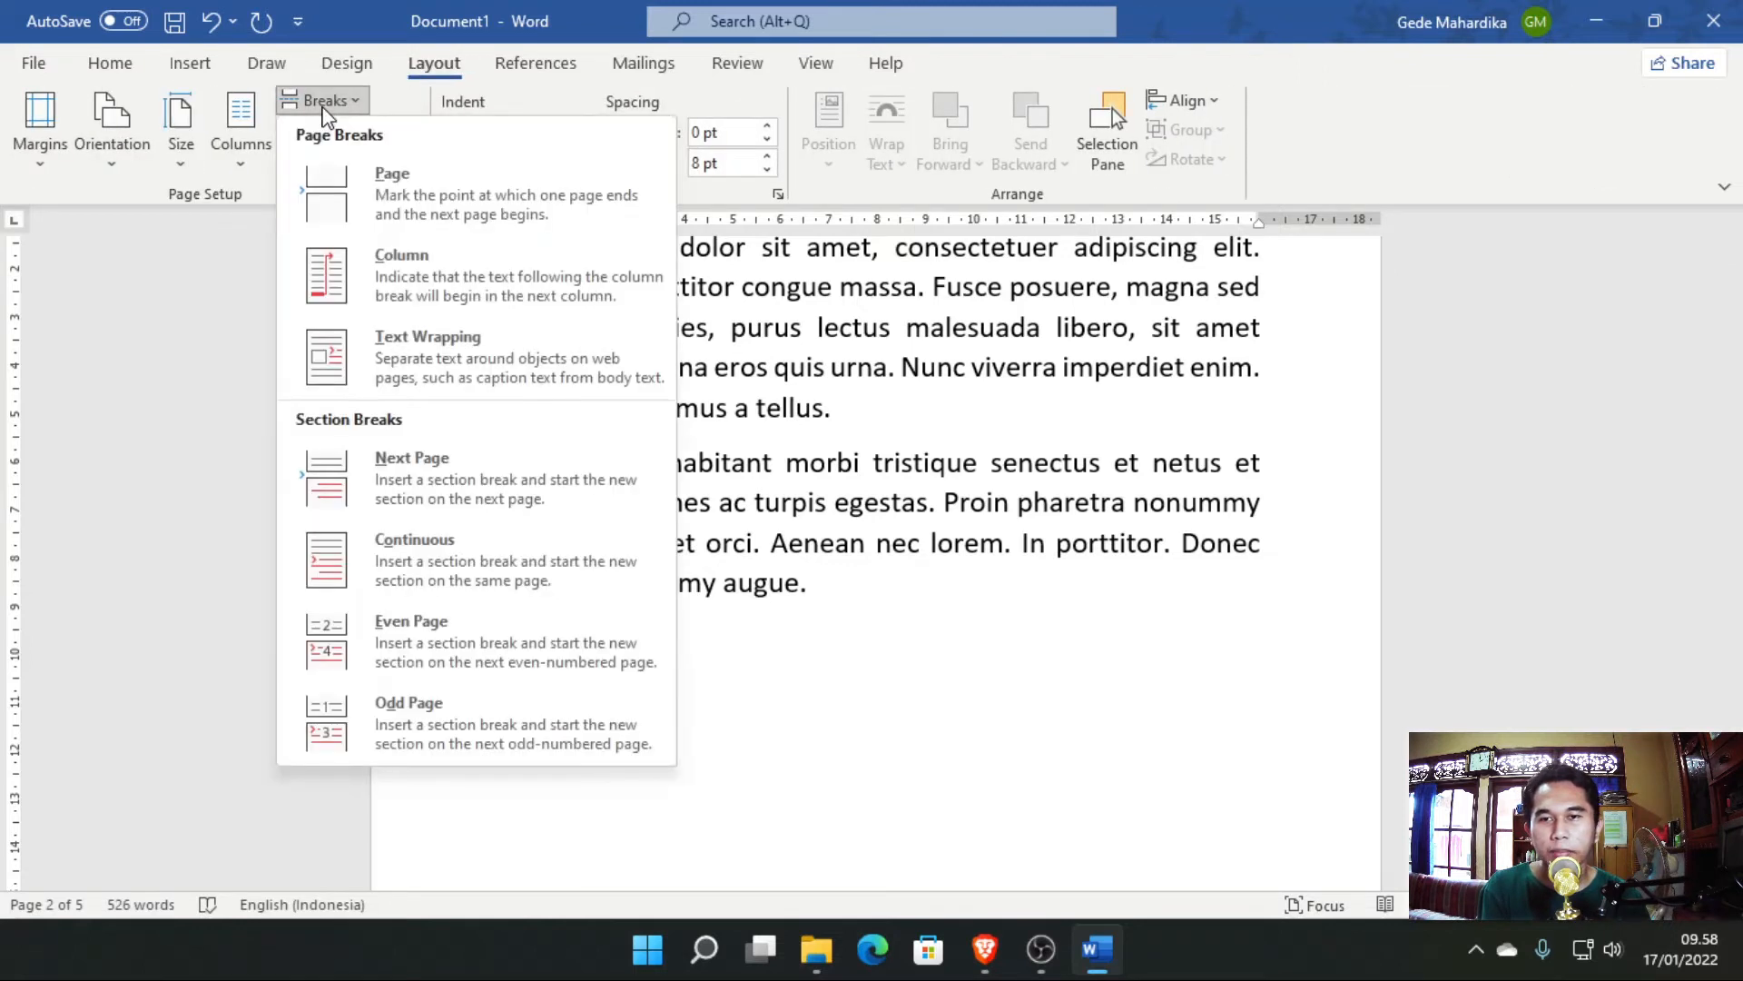
click(413, 472)
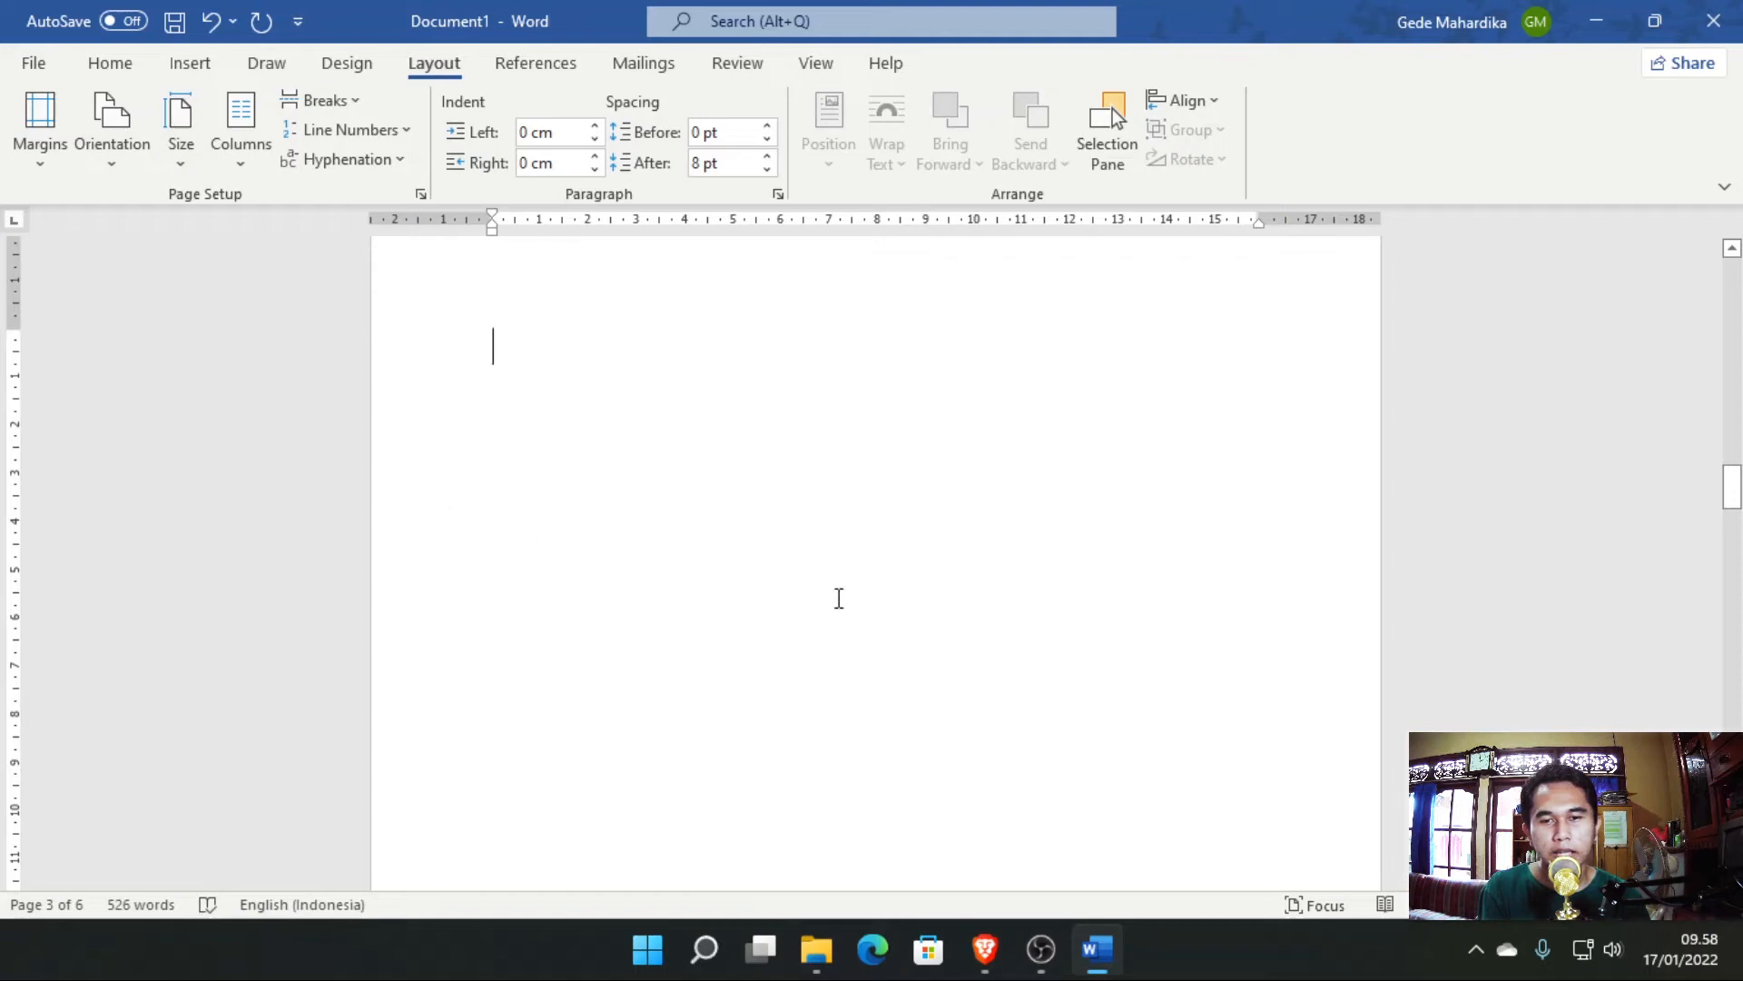
Unlink the Section 3 footer from the previous section and delete its page number.
scroll(626, 402, down, 10)
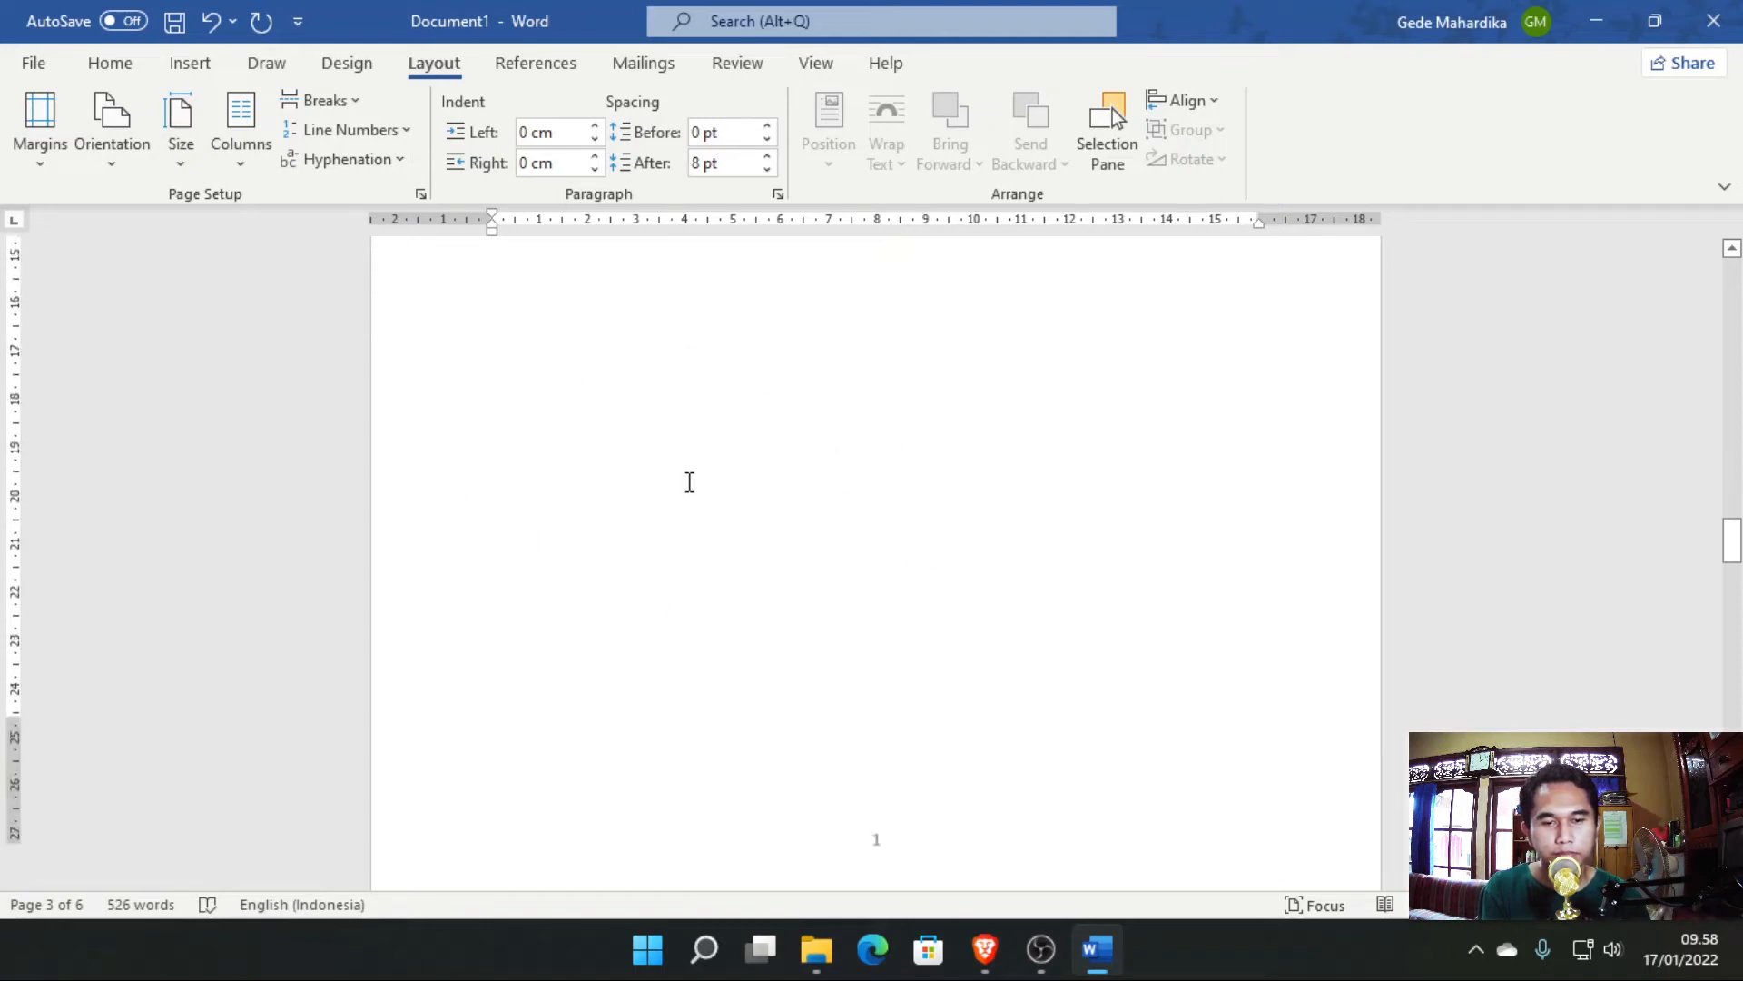
scroll(944, 729, up, 3)
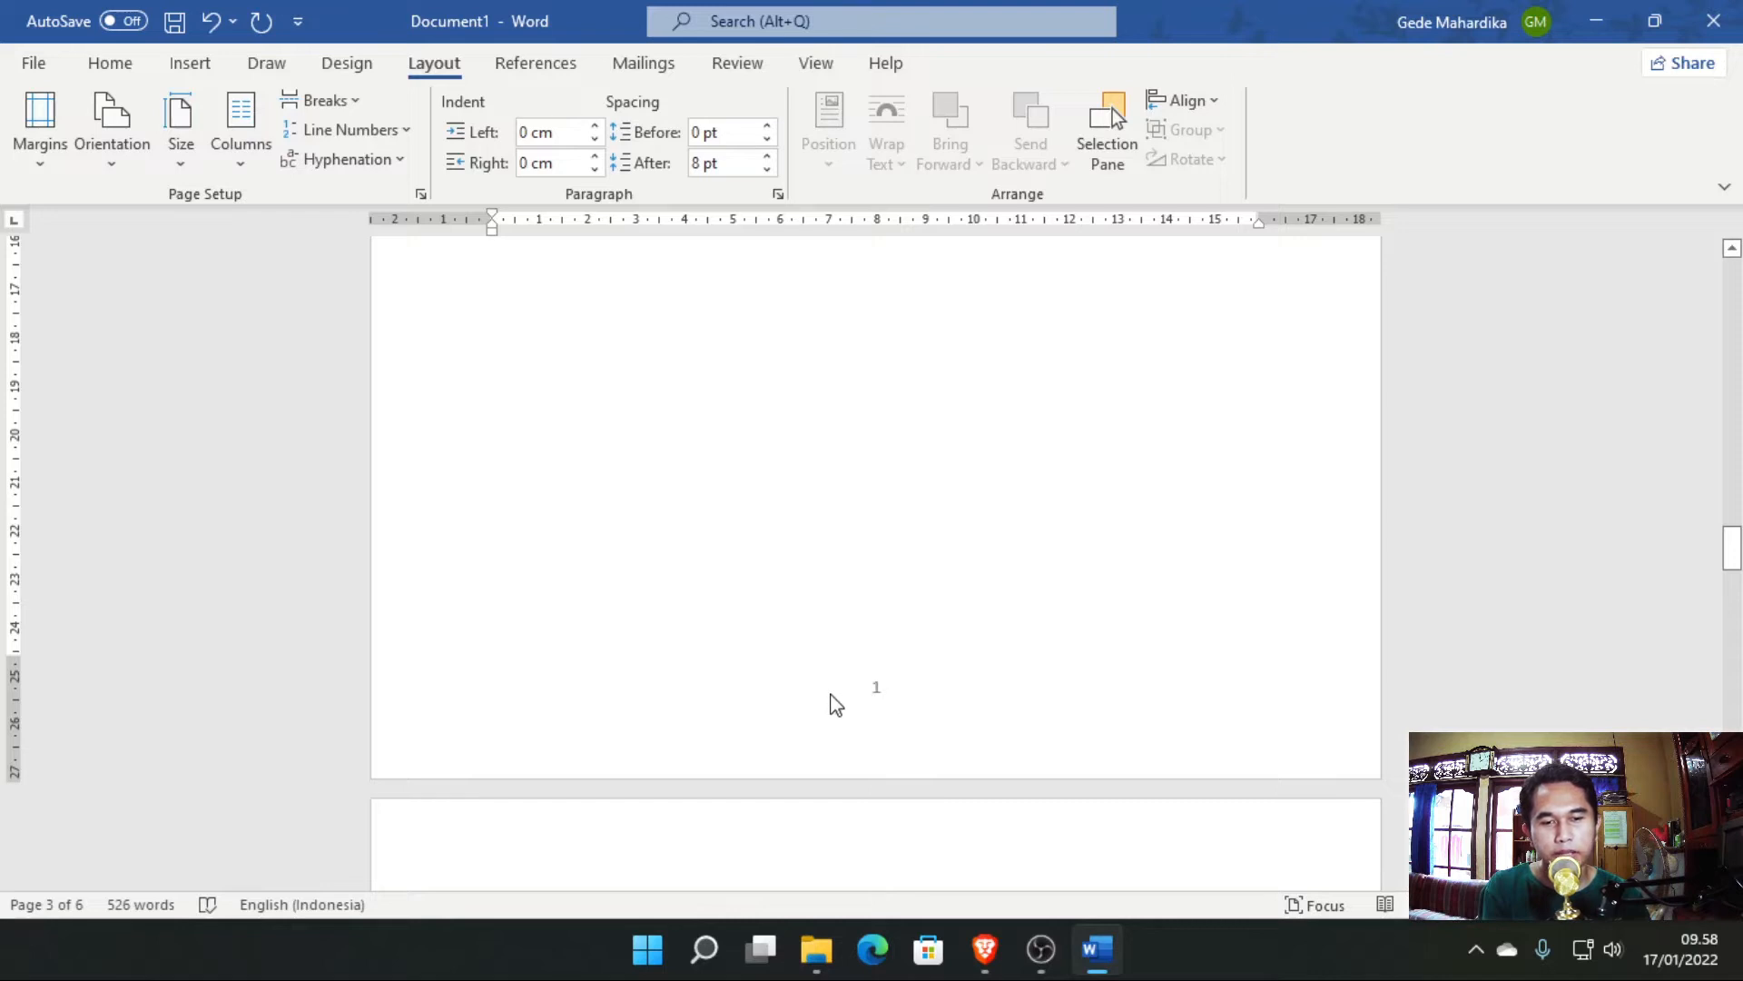
scroll(845, 704, up, 12)
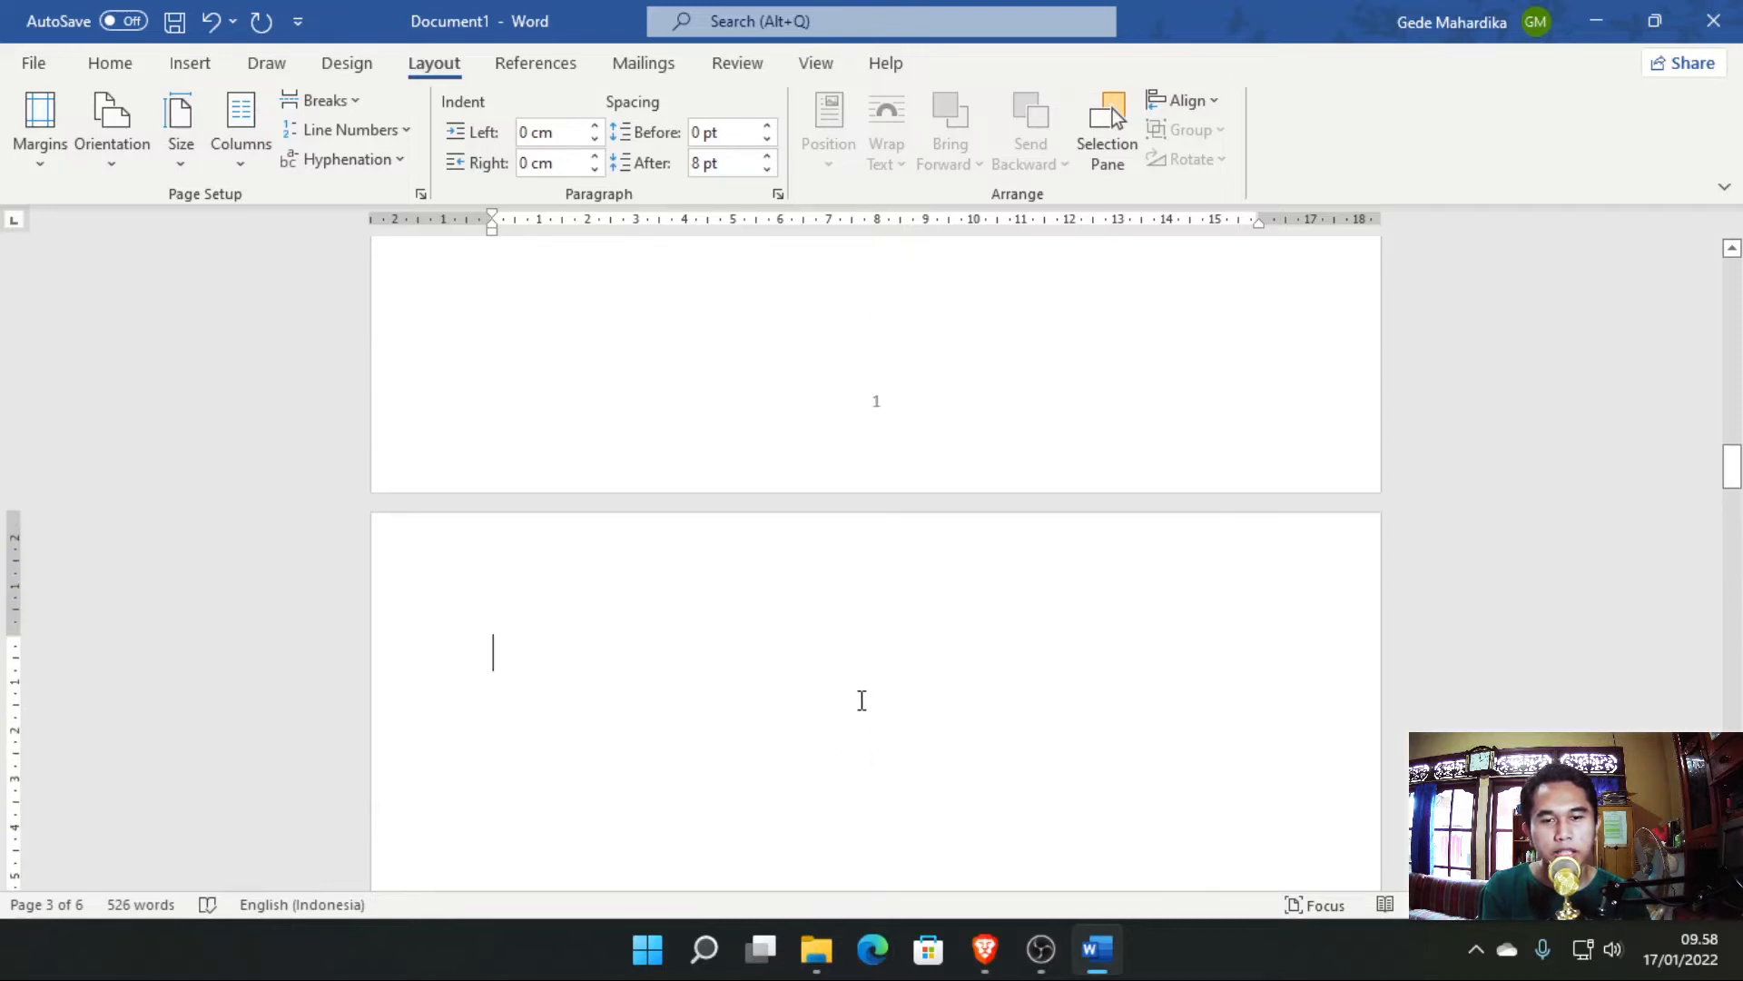
double_click(868, 570)
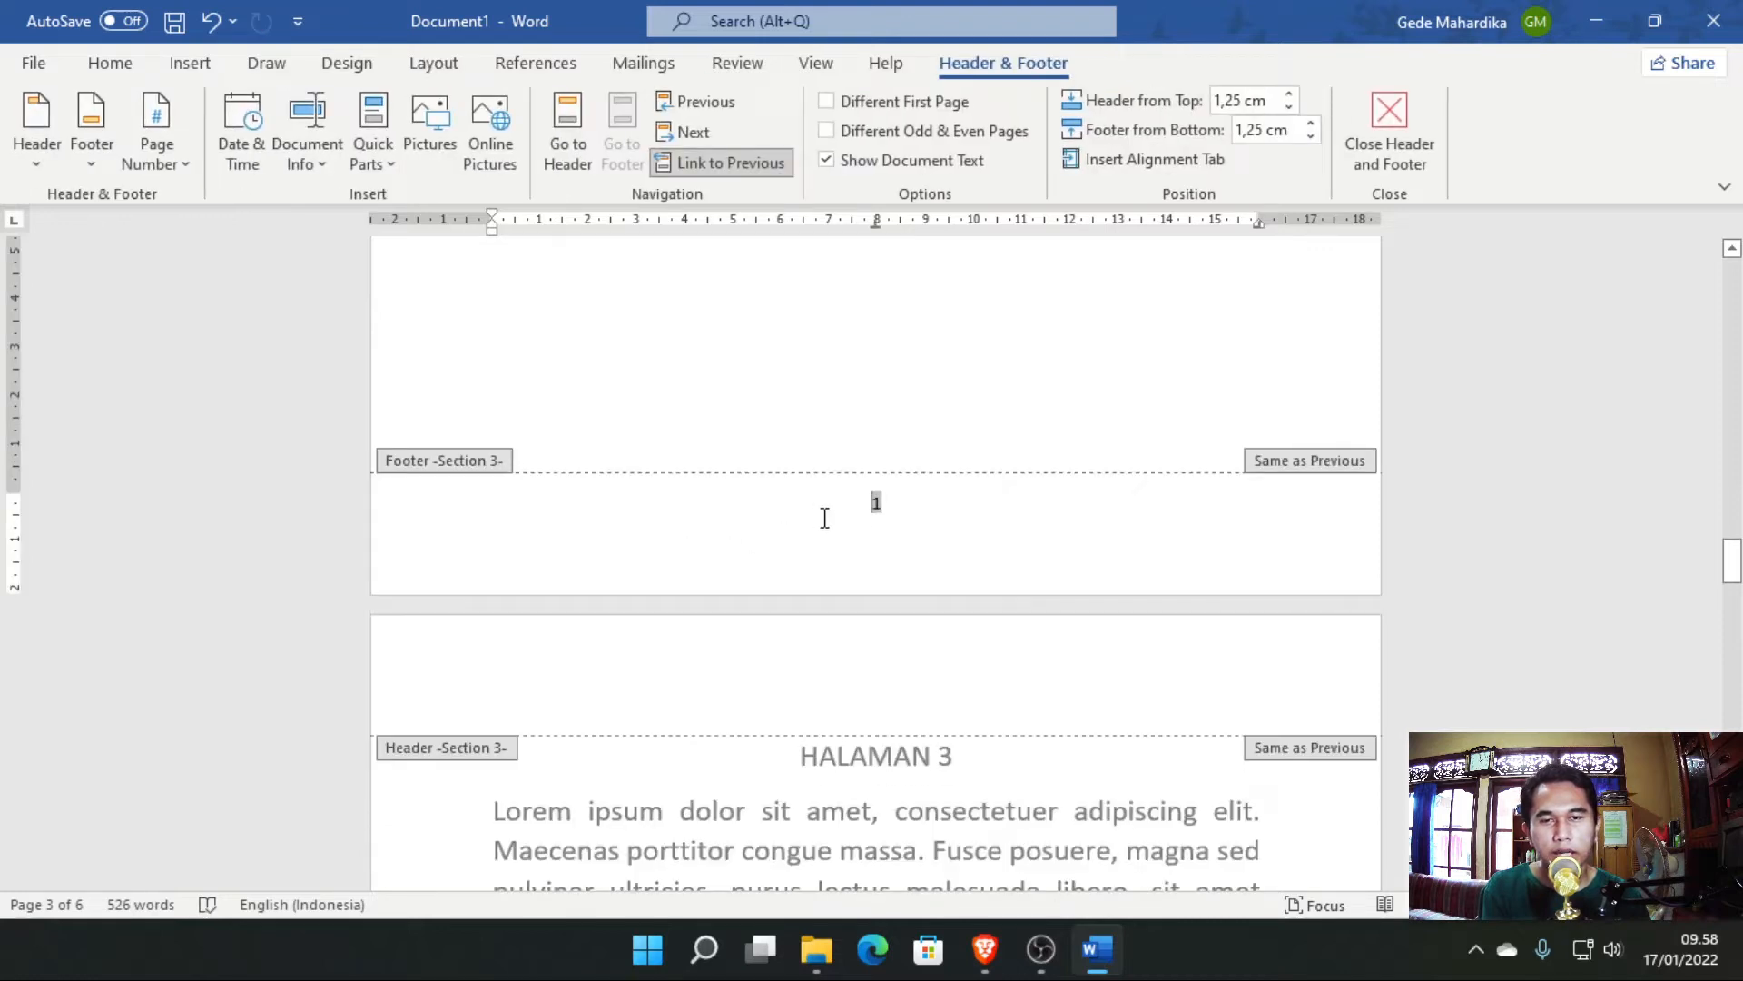
click(685, 164)
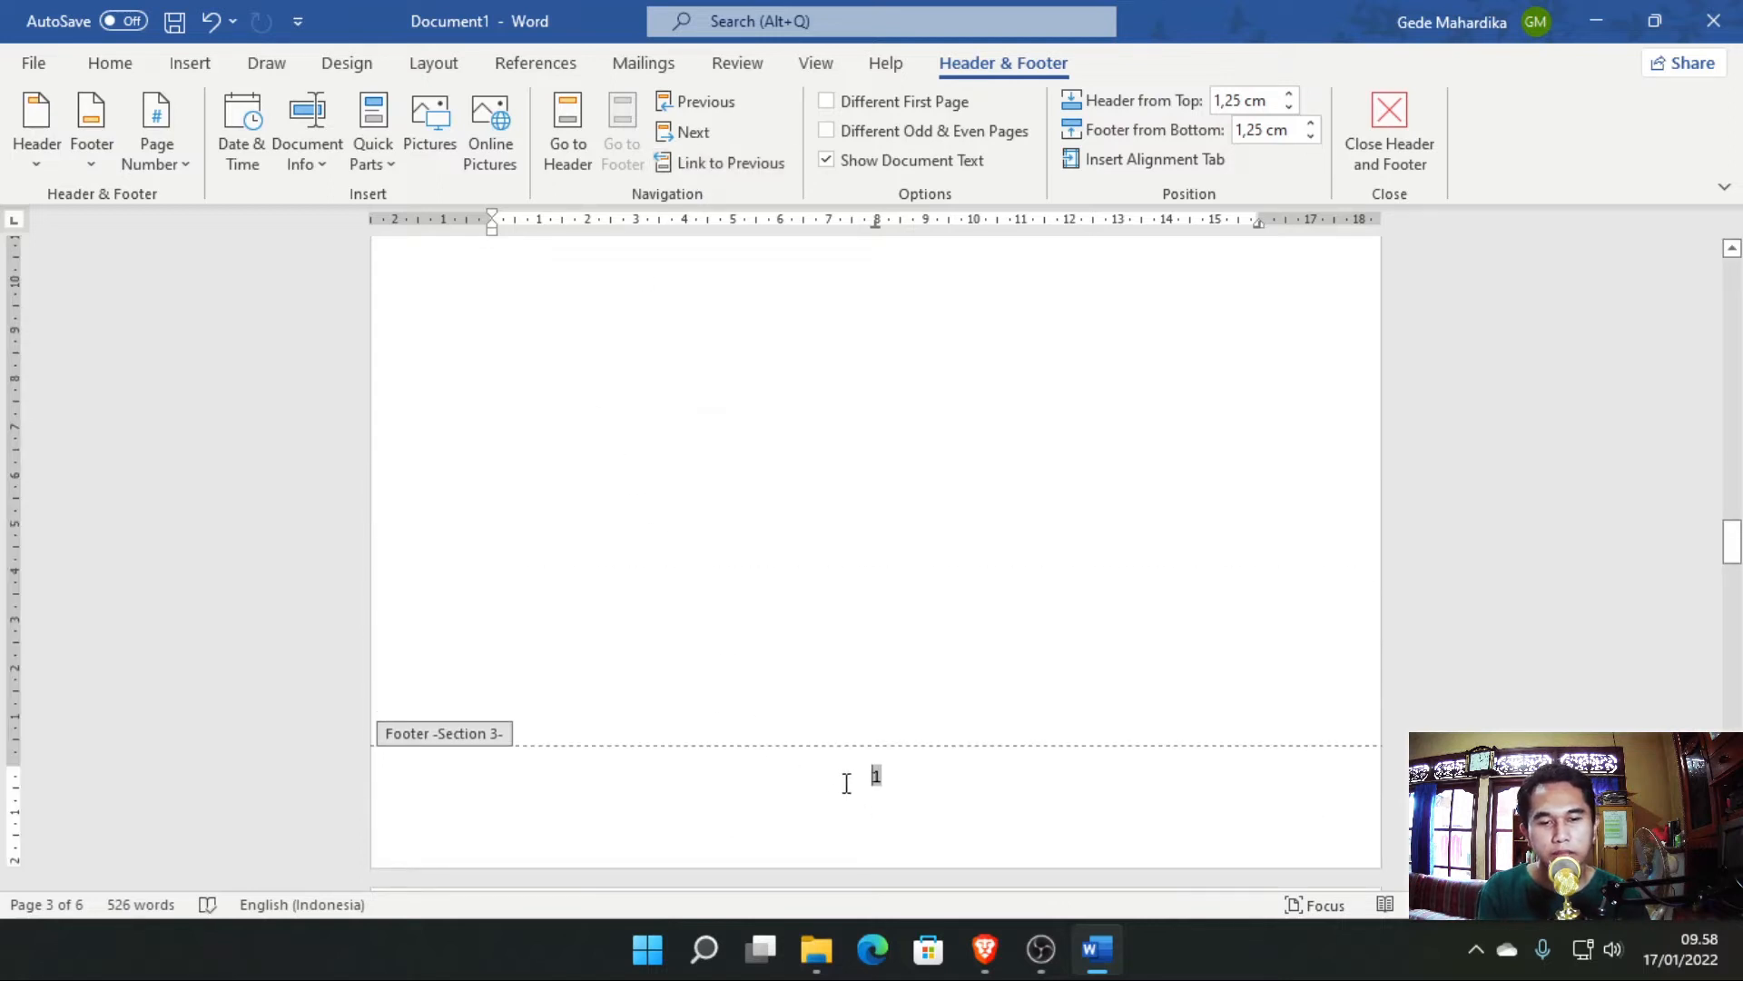
mouse_move(846, 783)
mouse_down()
mouse_move(943, 790)
mouse_move(817, 798)
mouse_up()
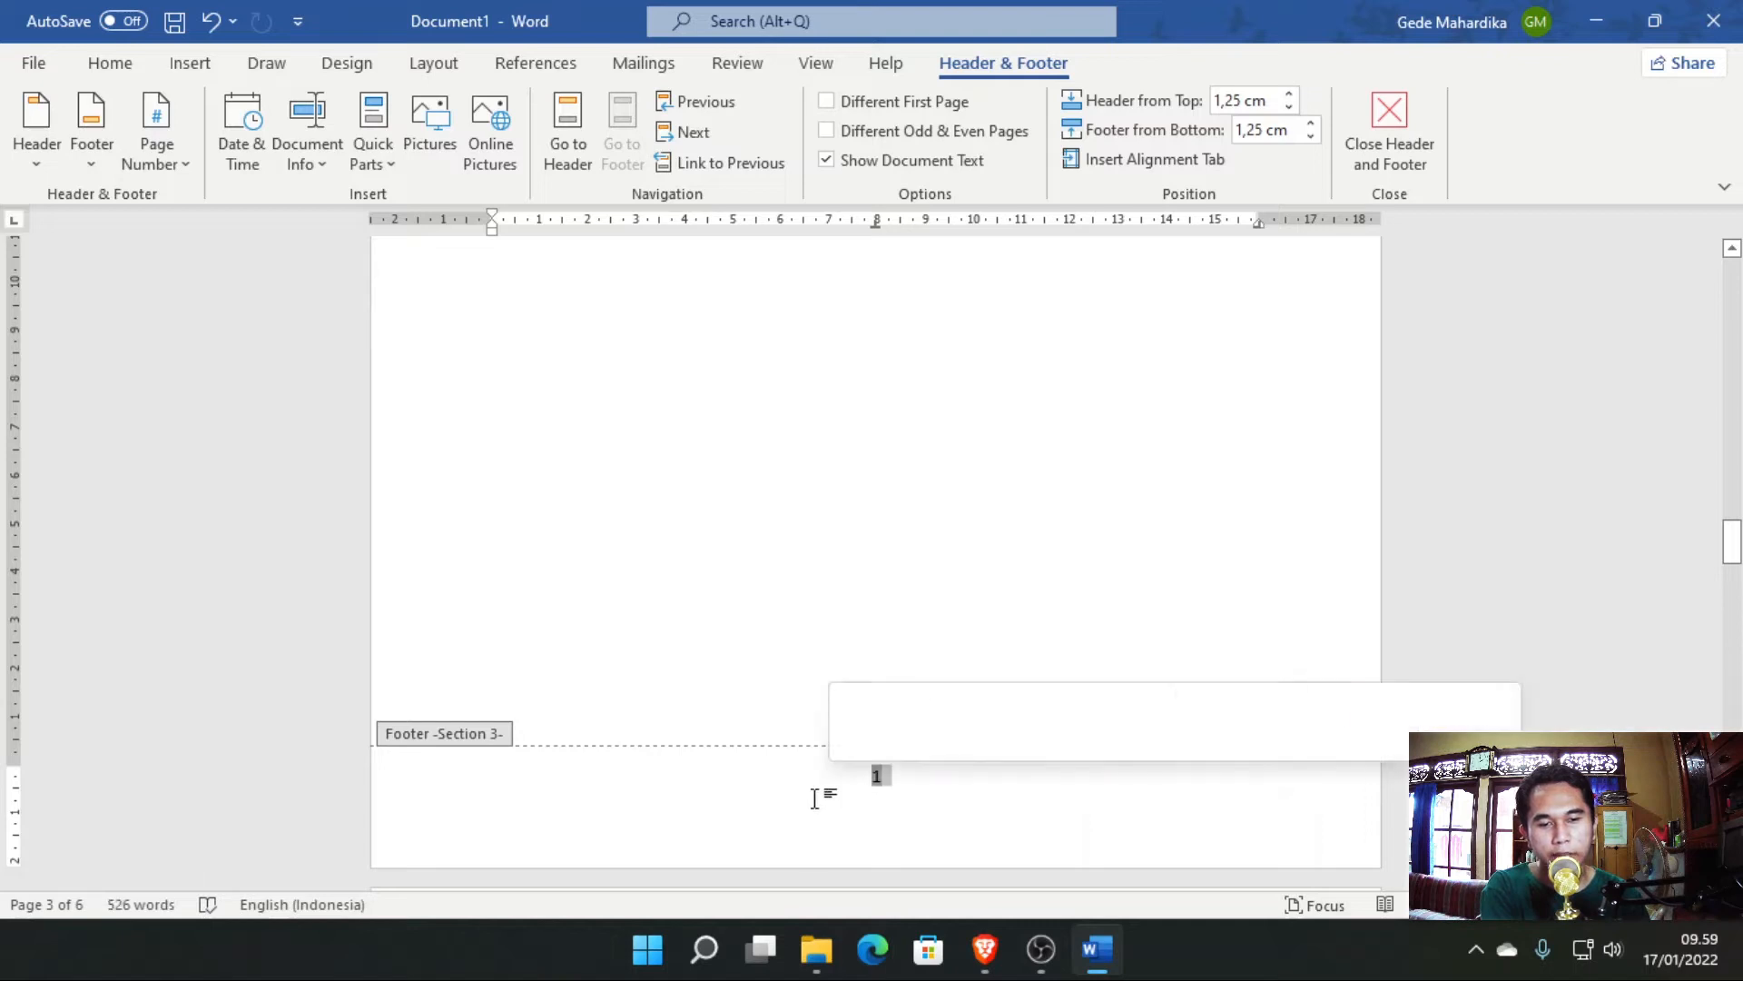
key(Delete)
Set the Section 3 page number format to i, ii, iii, … with numbering starting at i.
scroll(899, 805, up, 10)
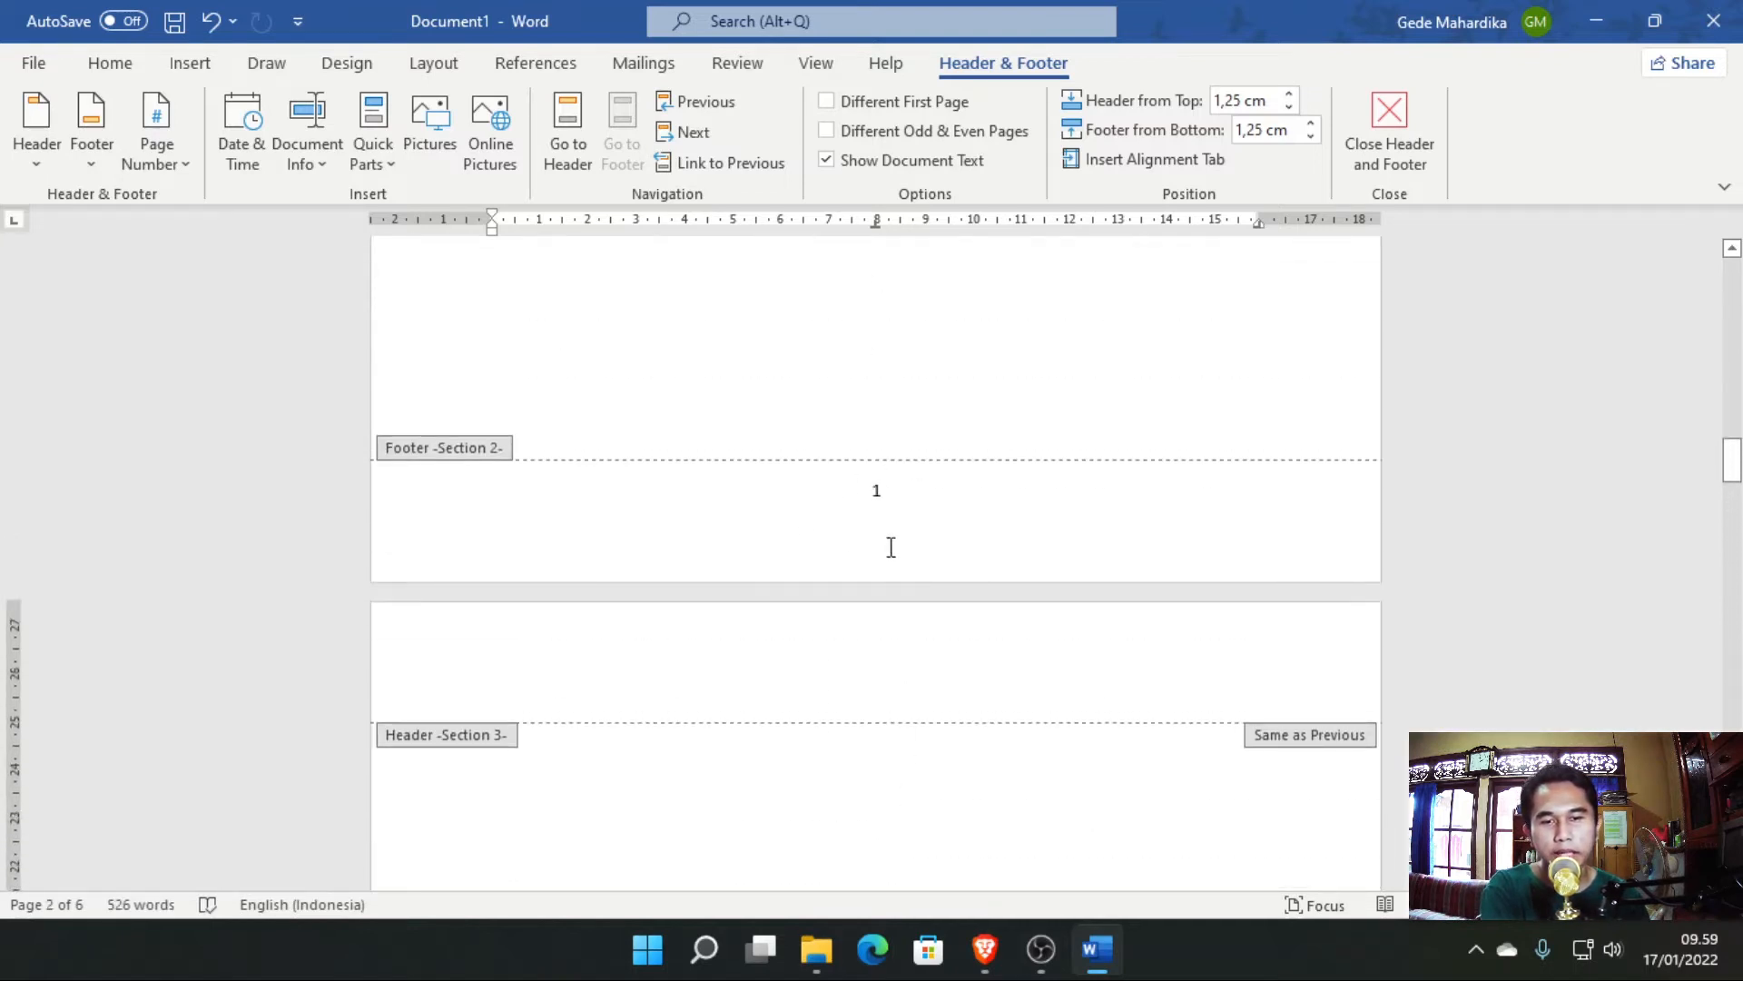
scroll(918, 487, down, 10)
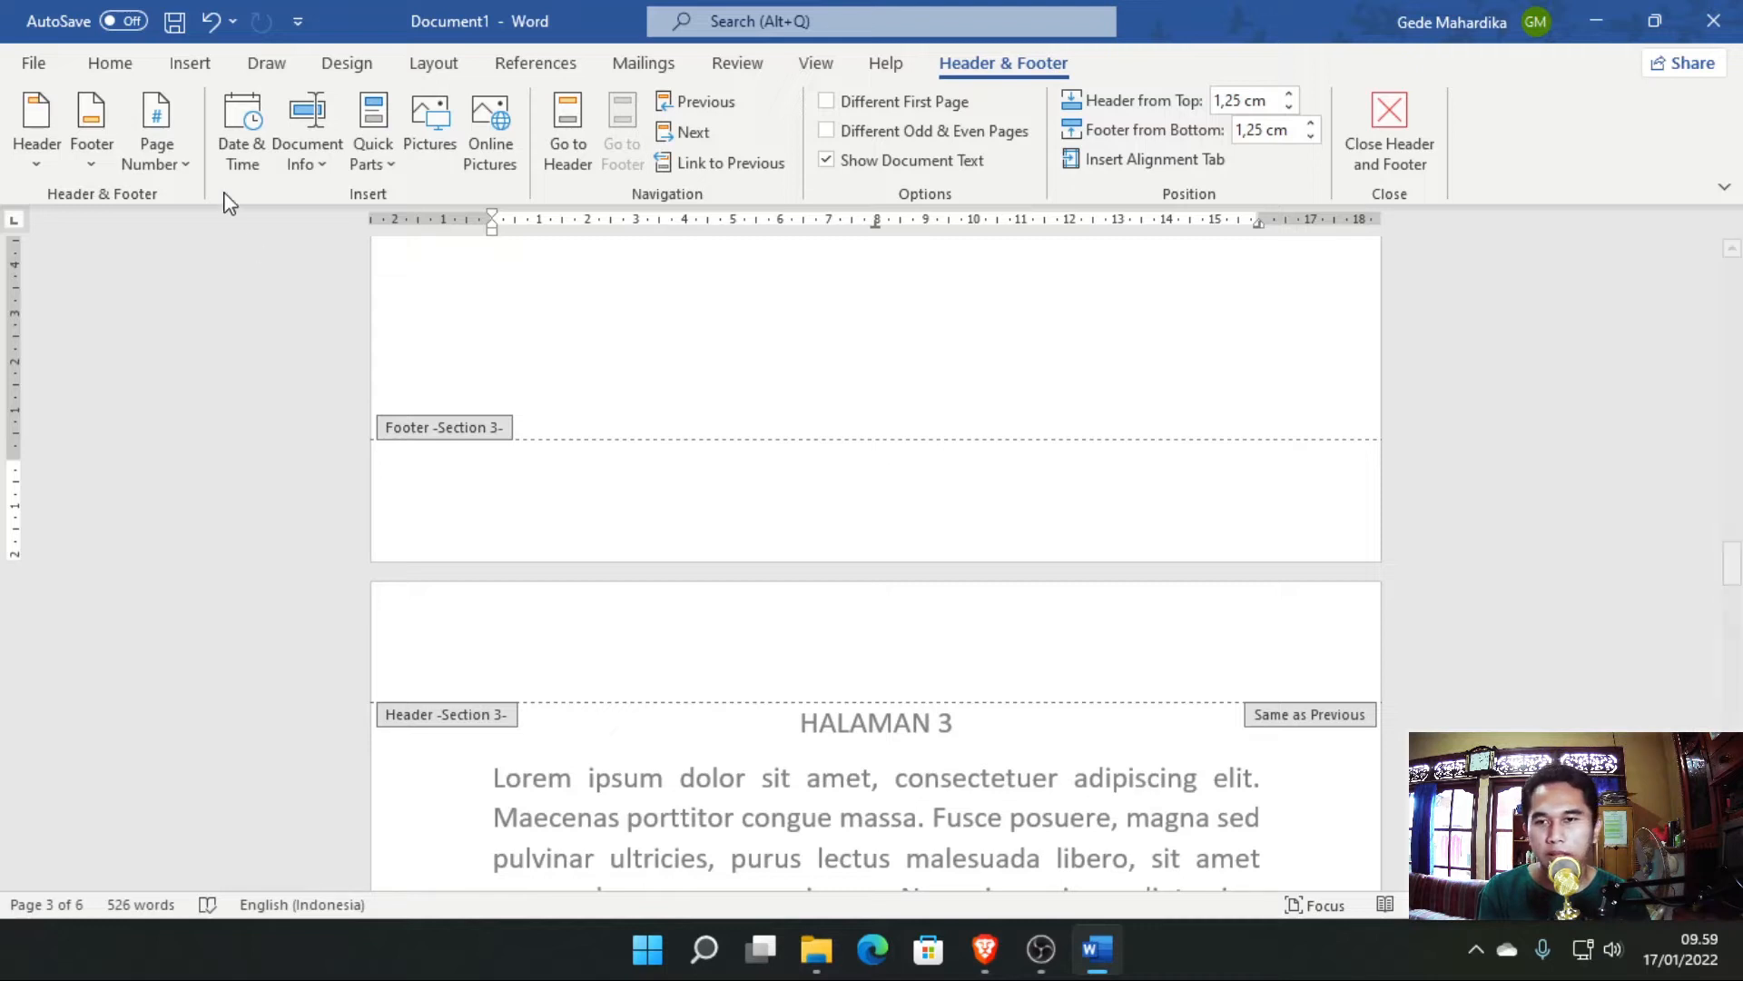
click(154, 129)
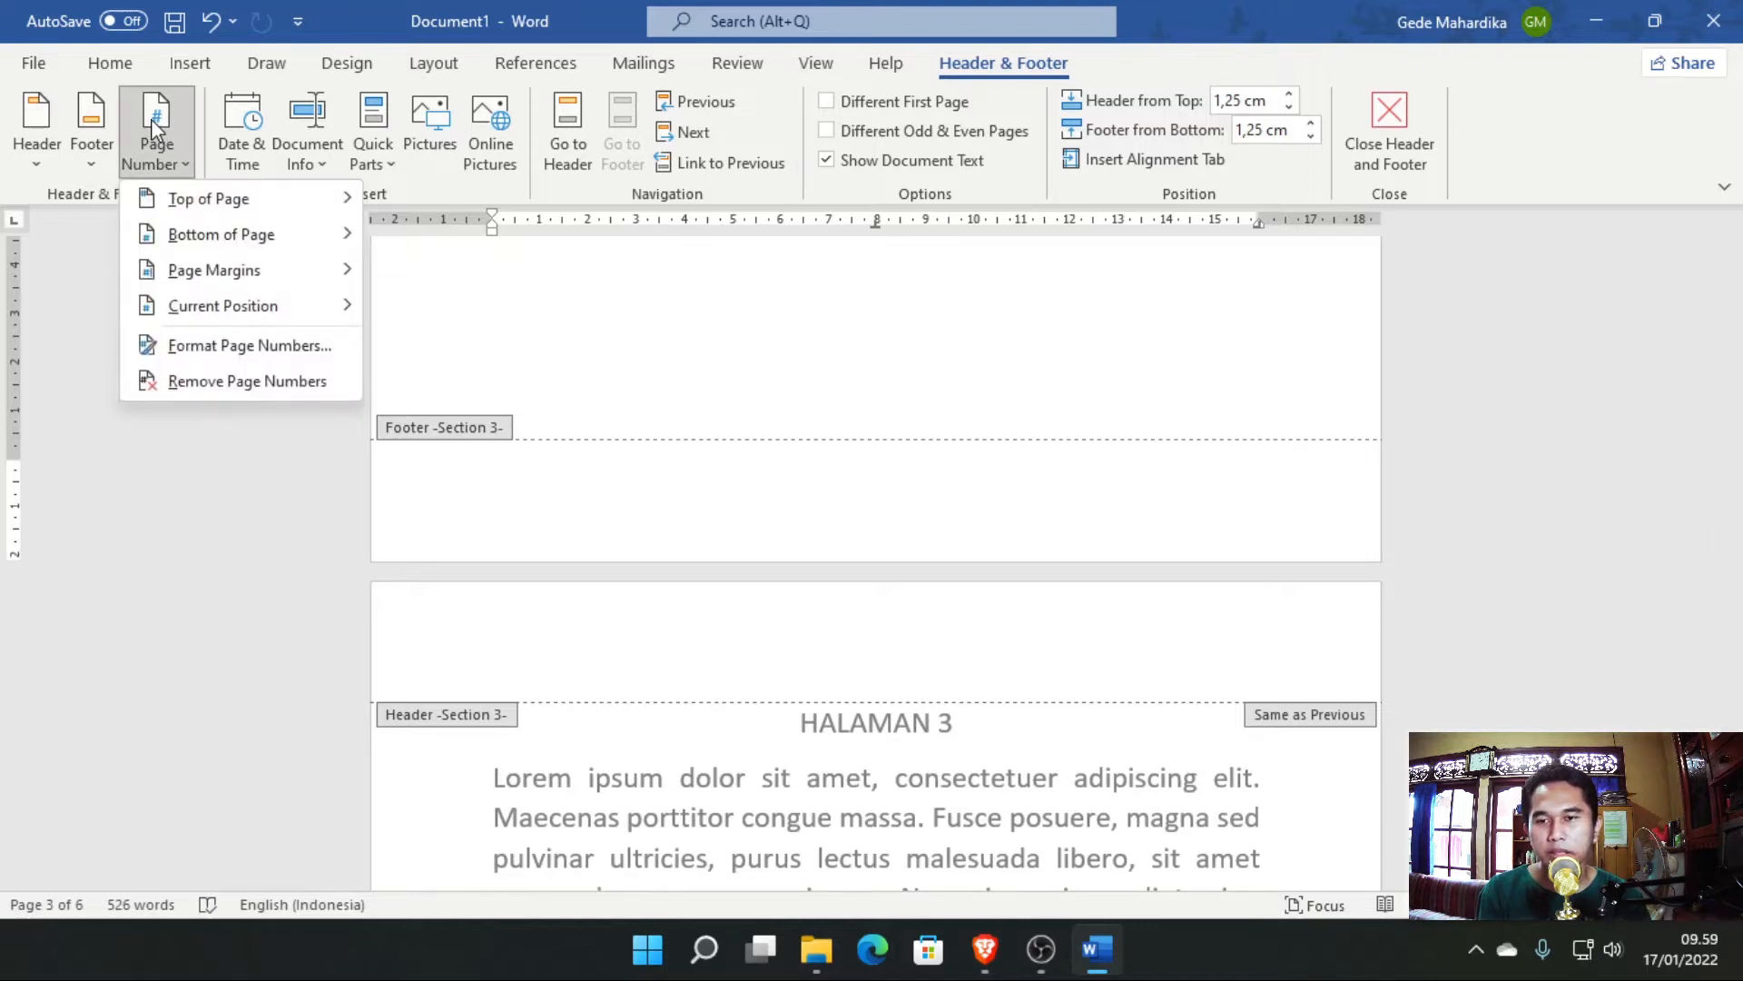
click(212, 344)
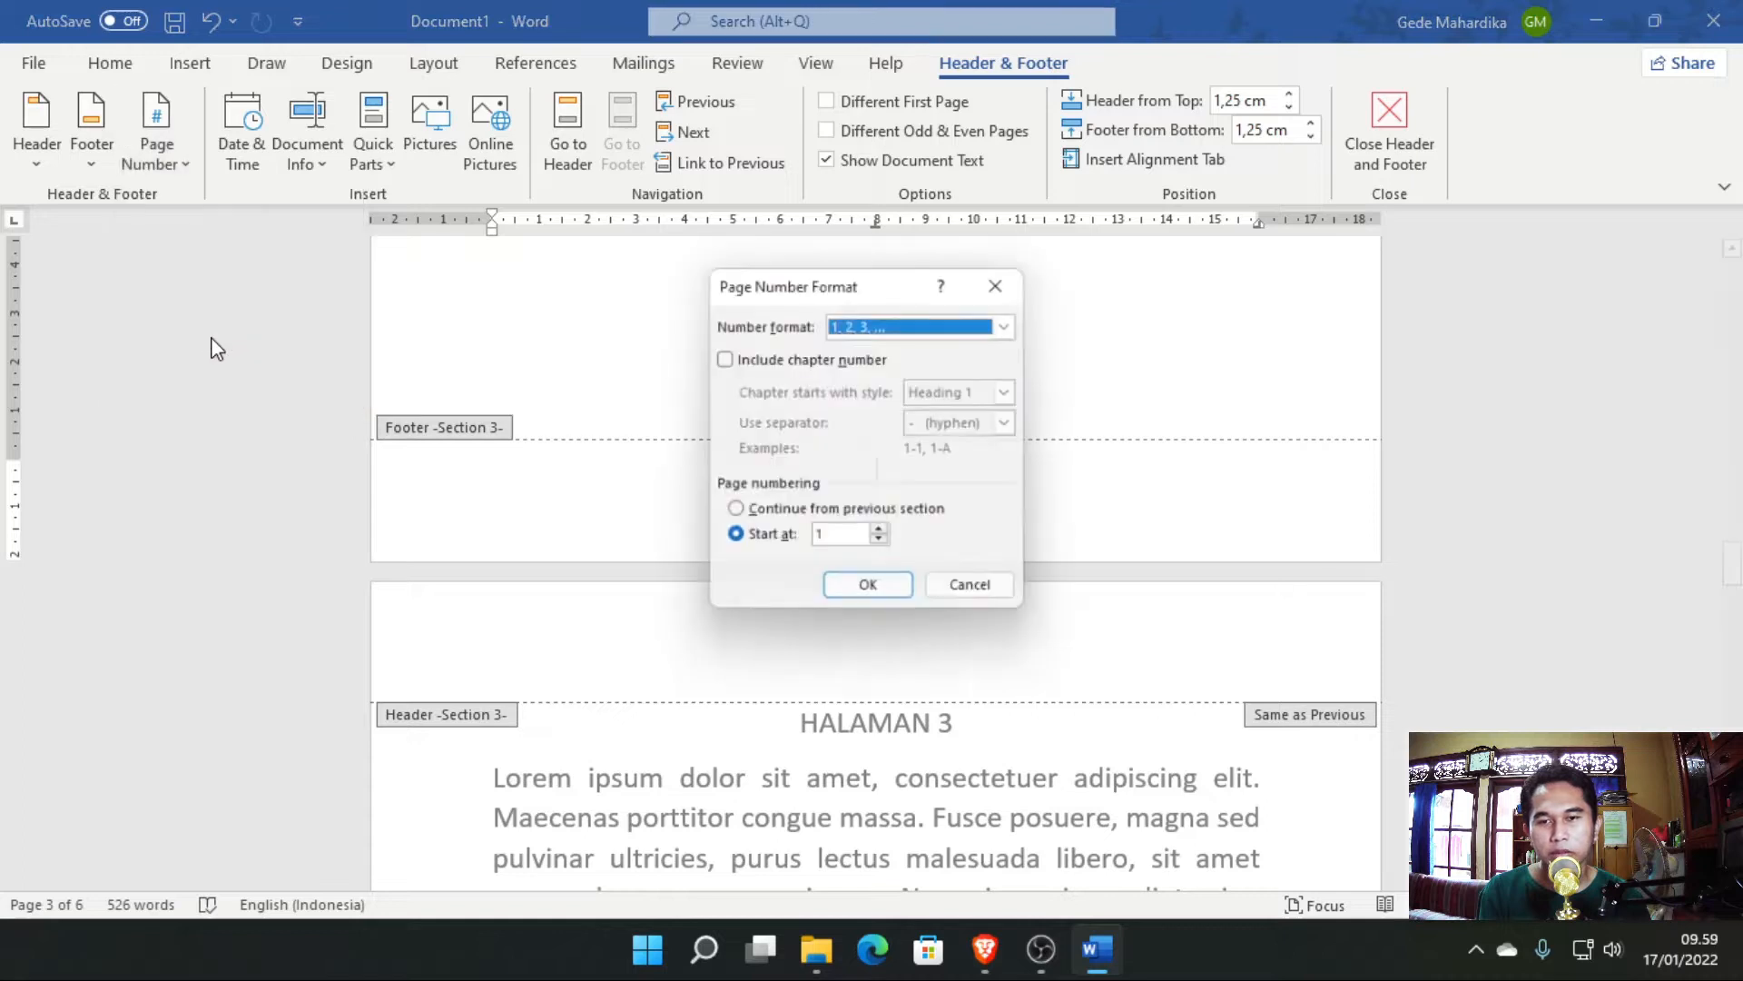
click(951, 333)
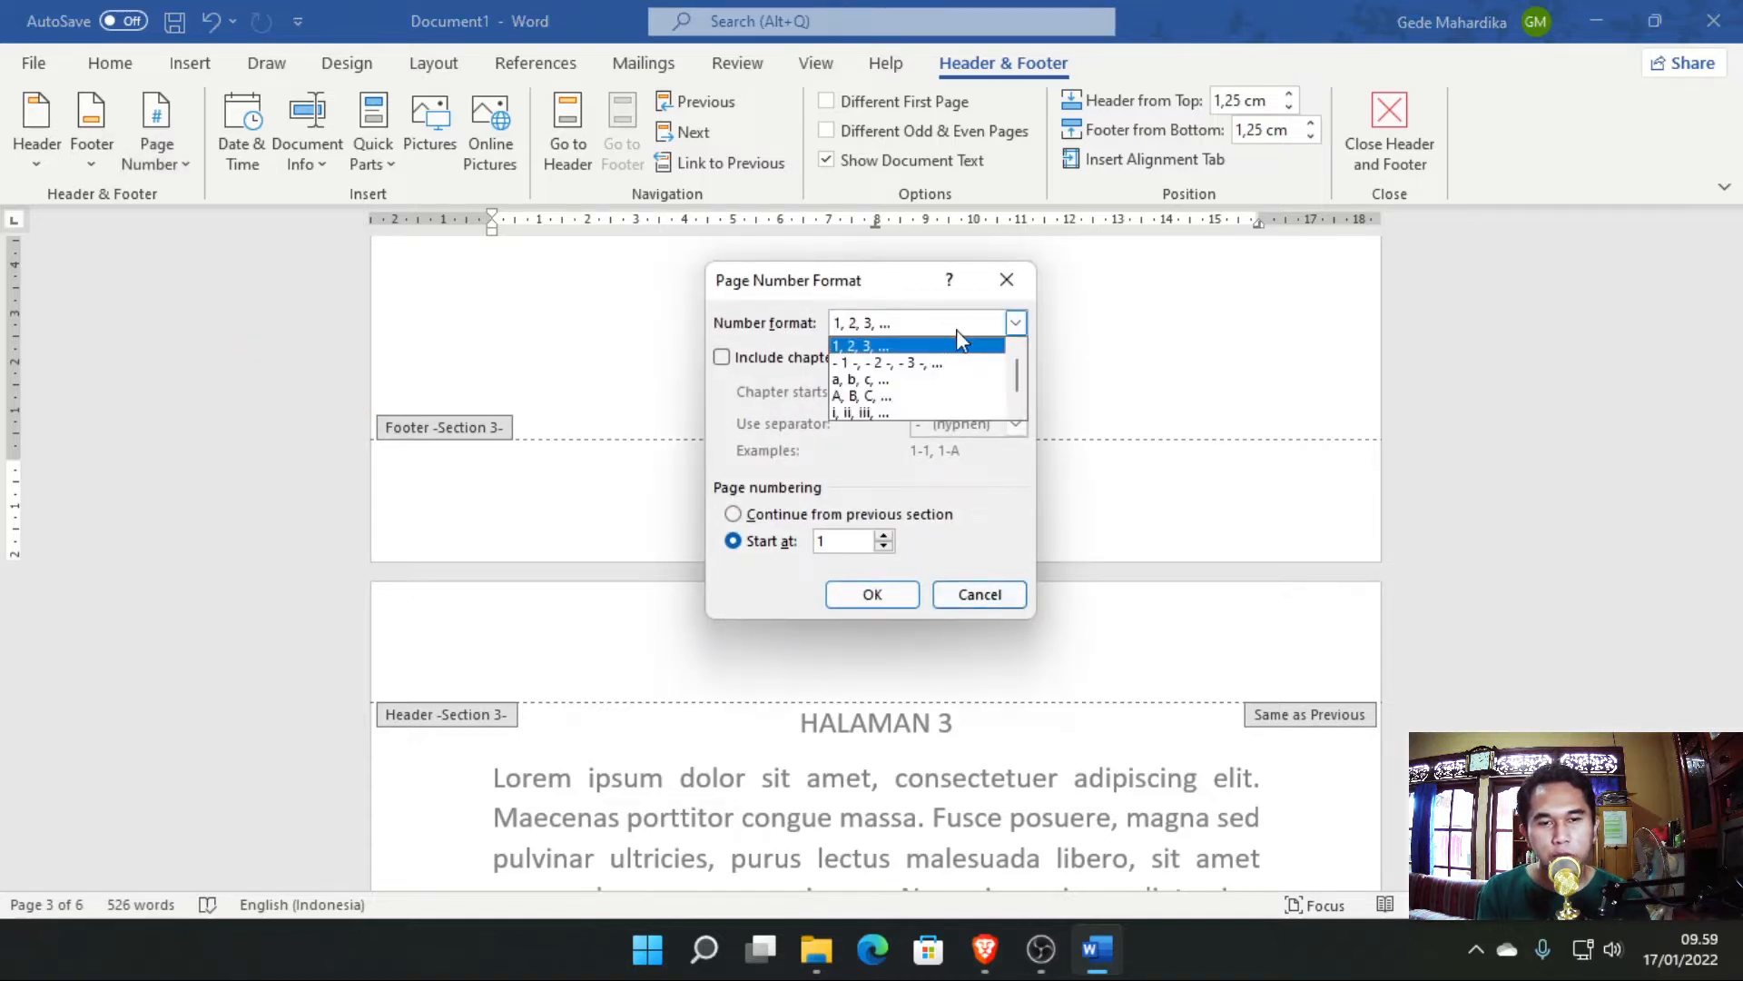
click(896, 413)
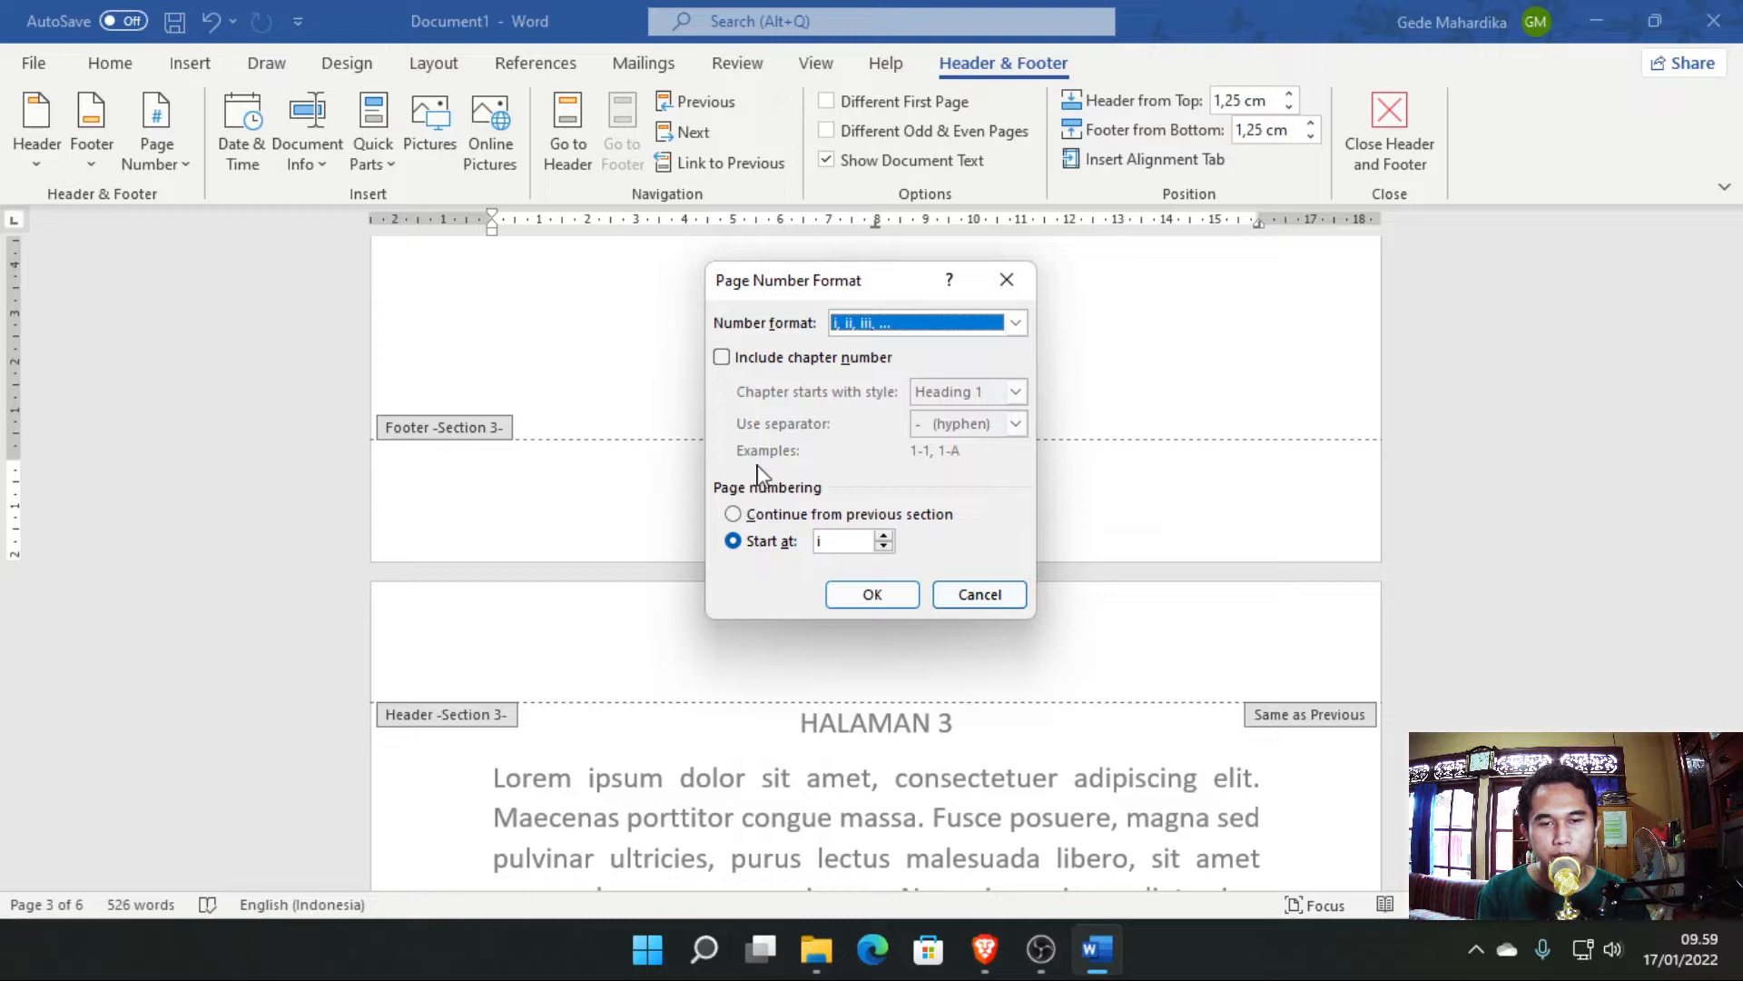
click(734, 515)
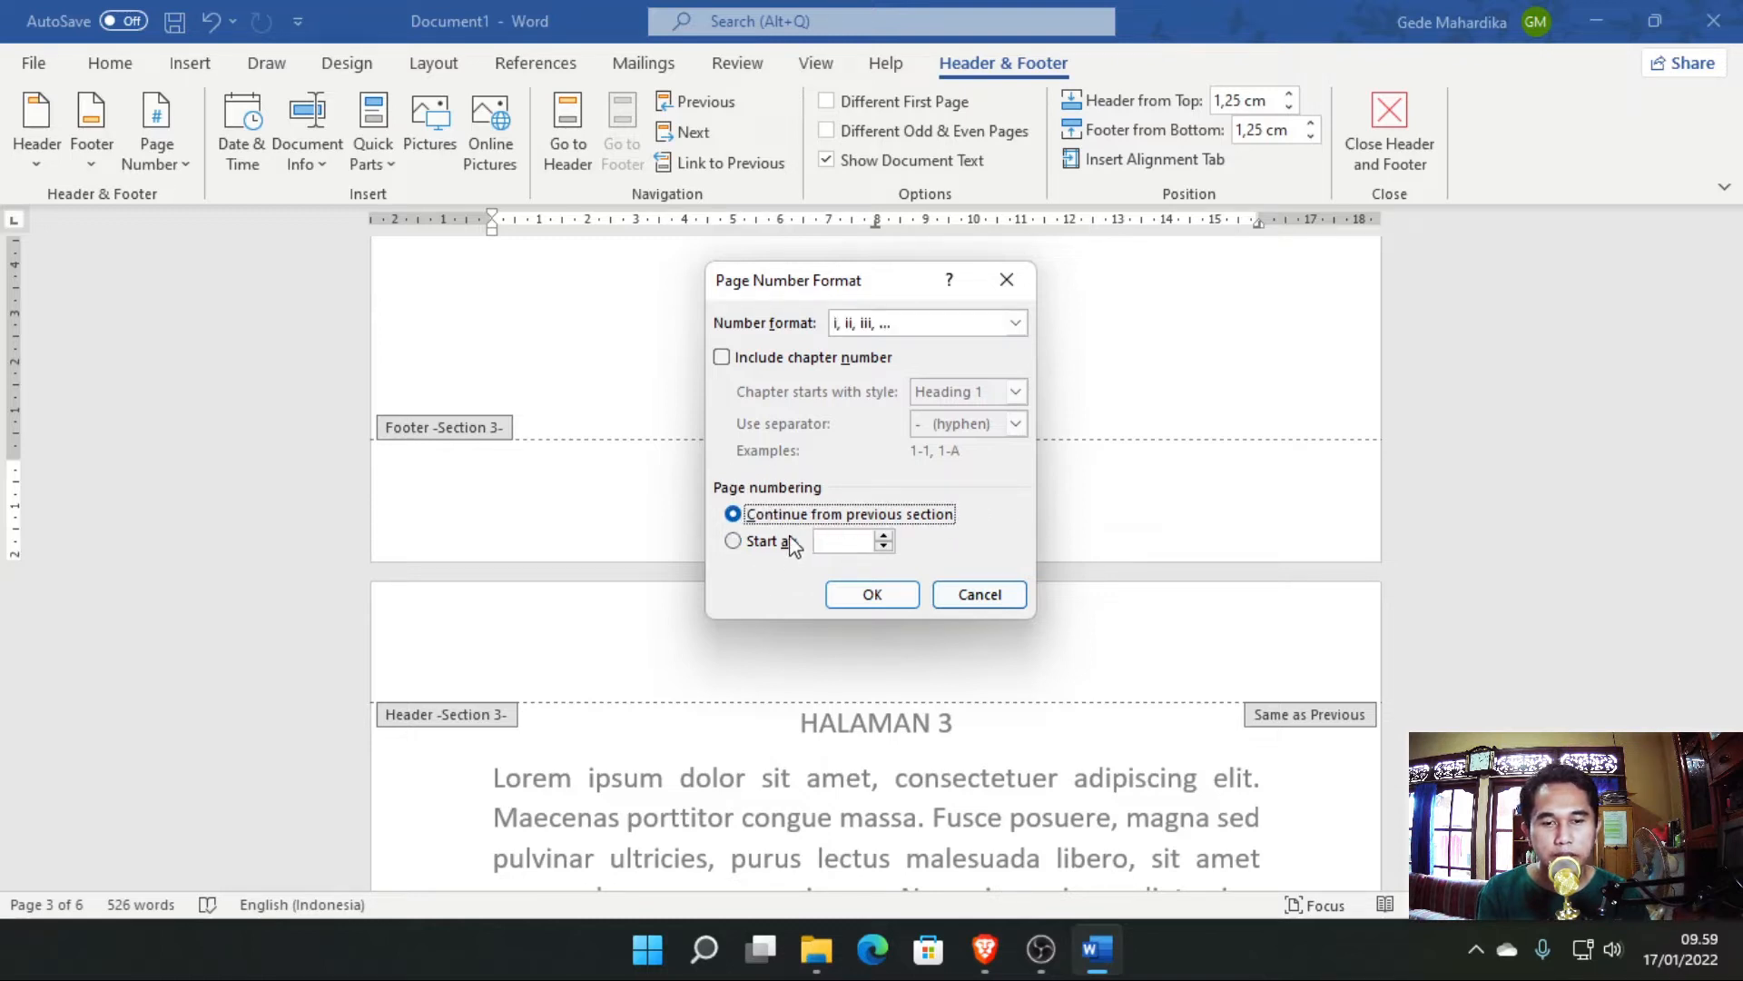
click(733, 541)
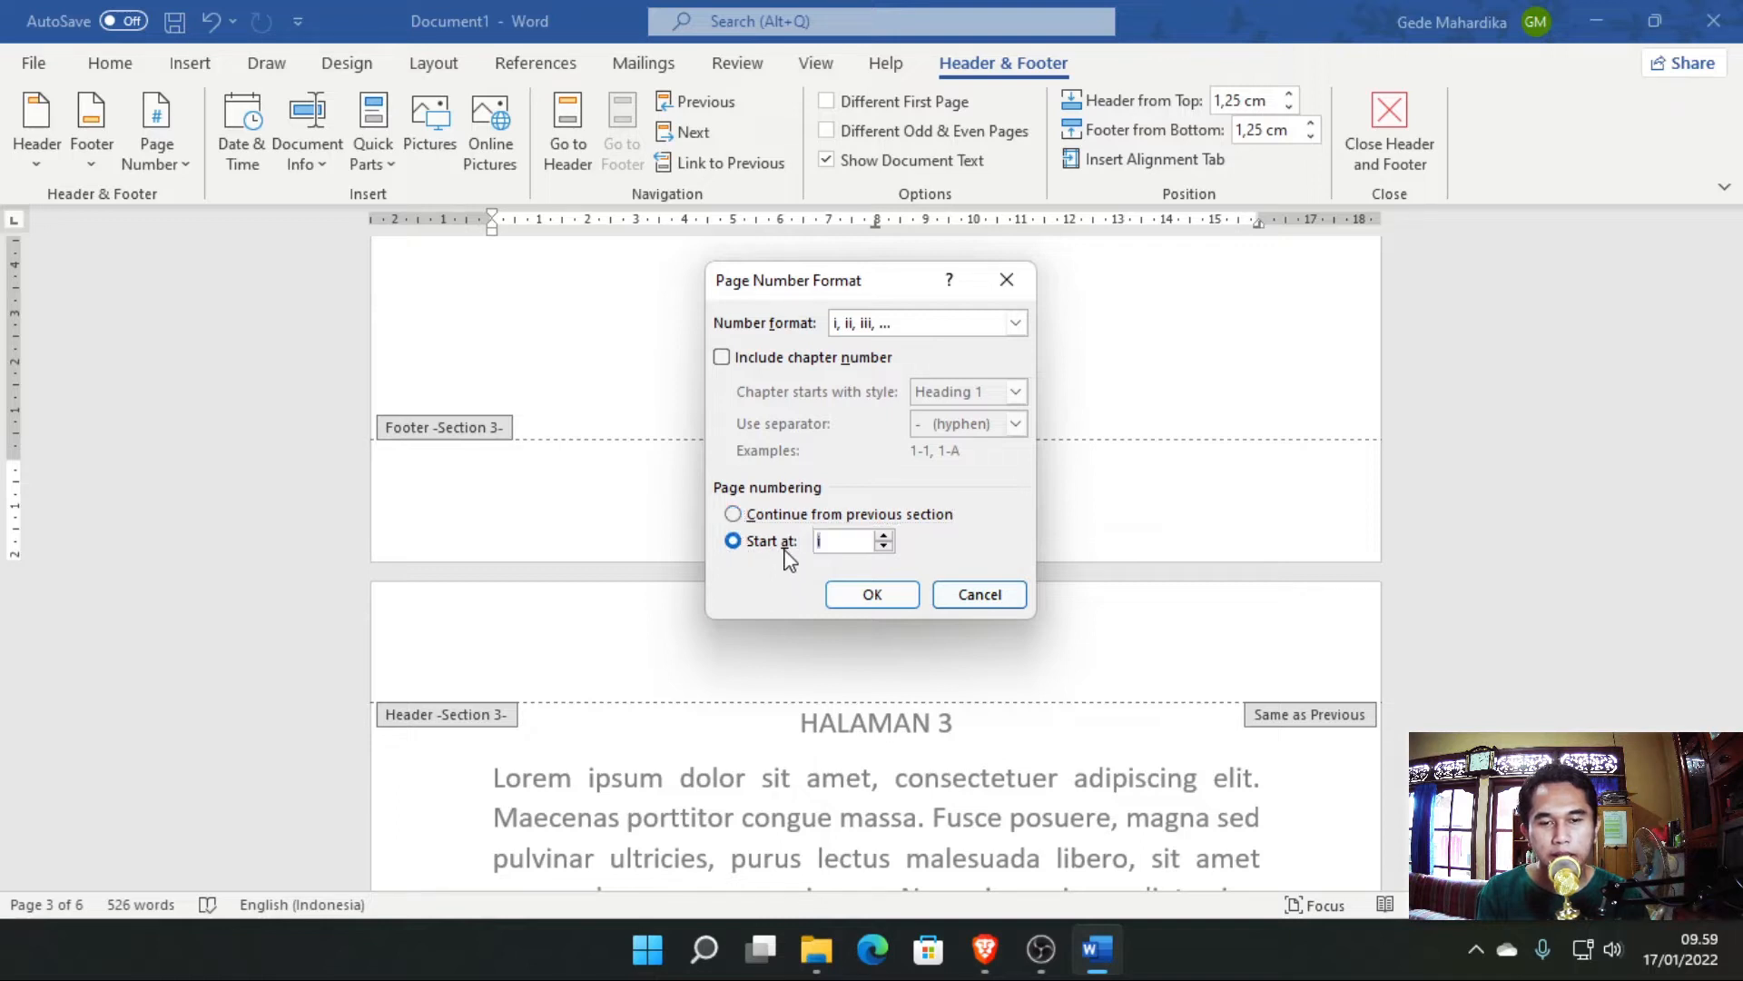
click(867, 595)
Insert a Plain Number 2 page number at the bottom of the Section 3 pages and return to the body text.
scroll(921, 653, down, 1)
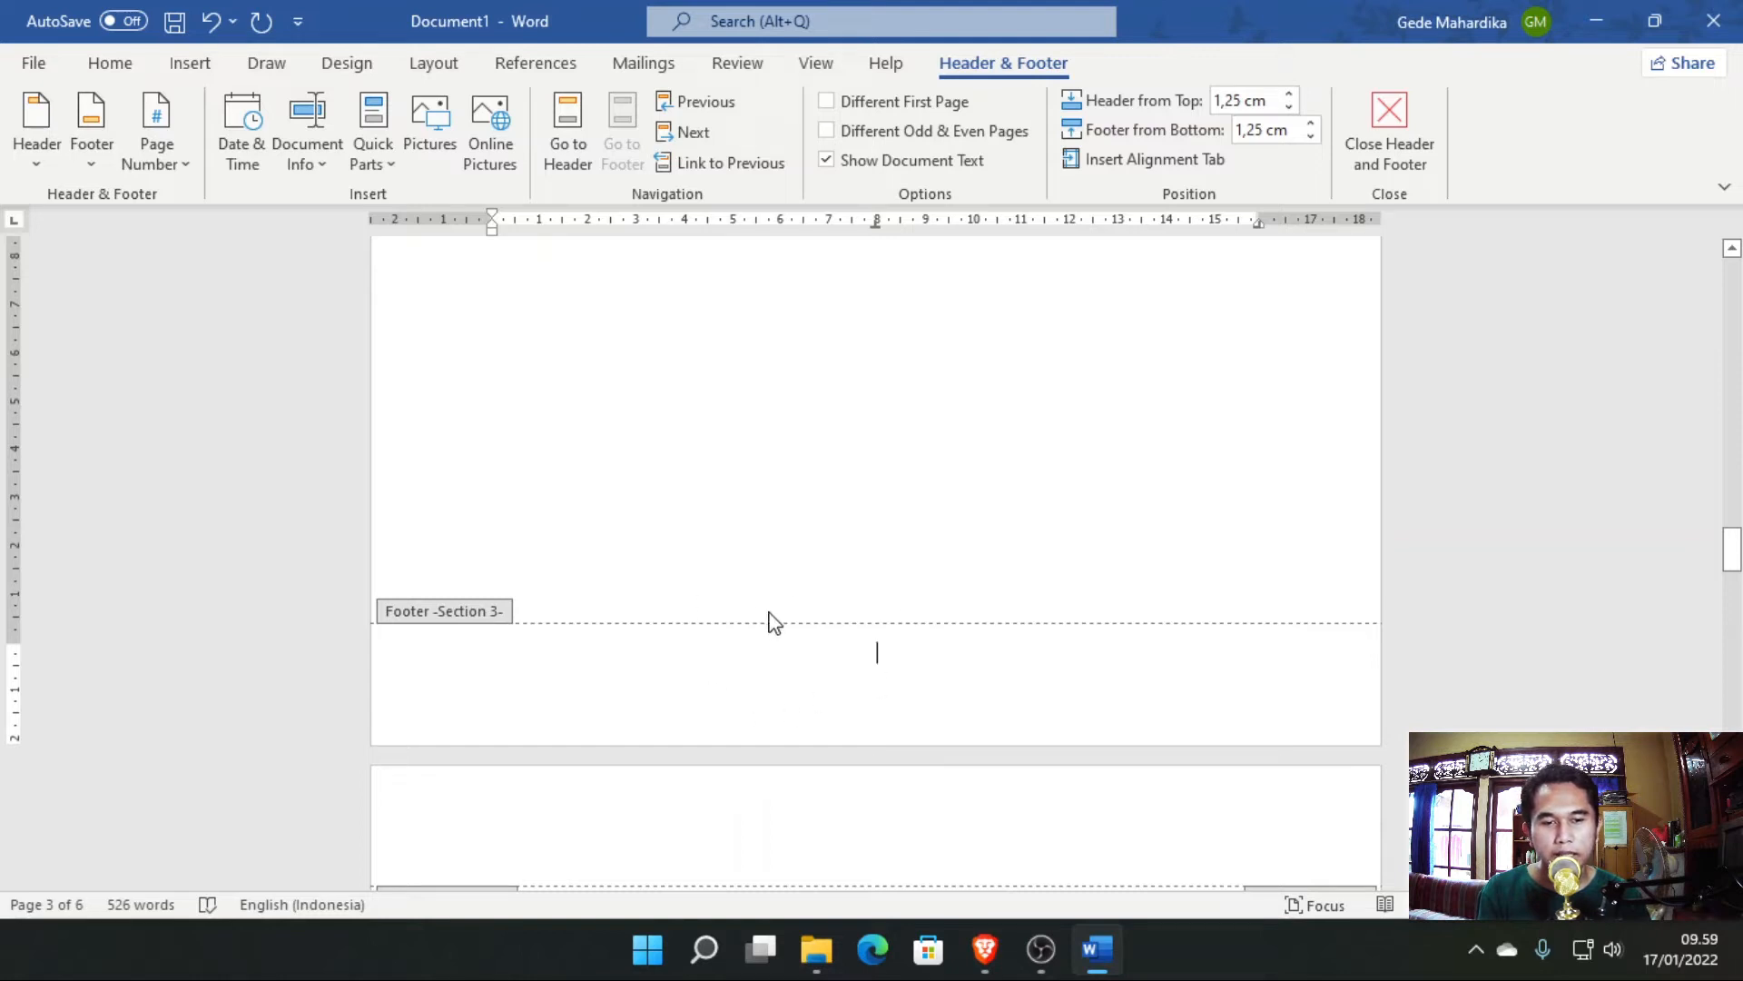
click(180, 164)
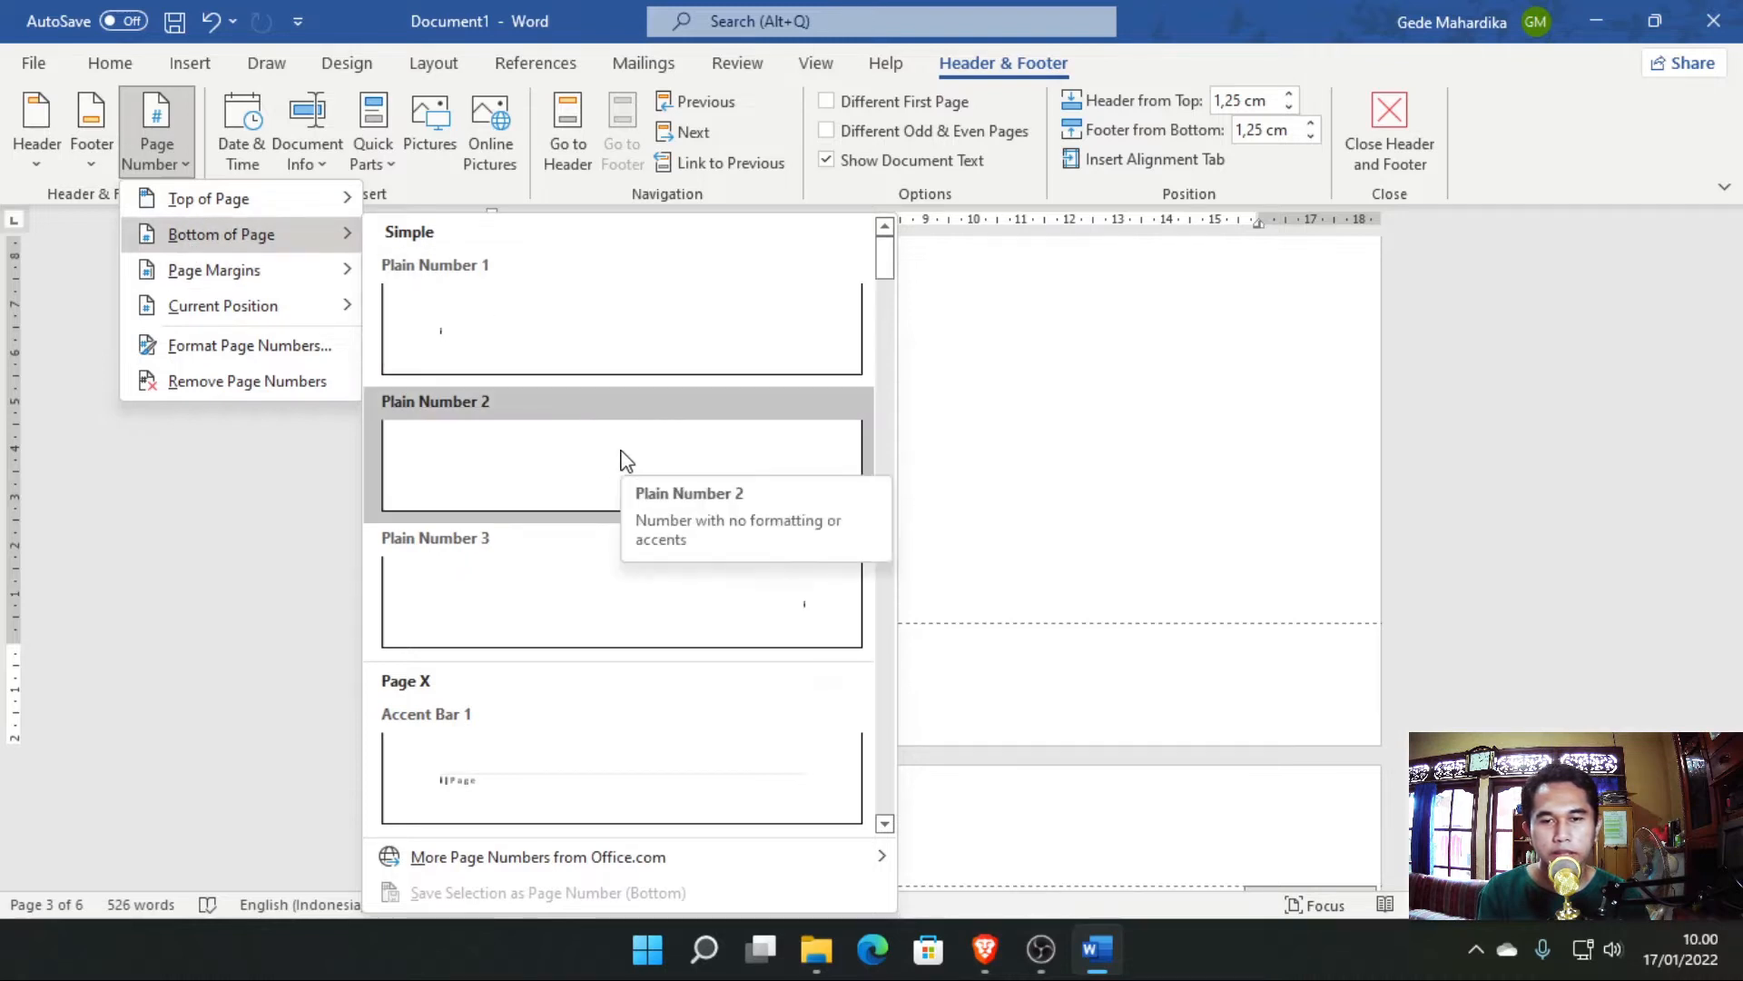
click(626, 460)
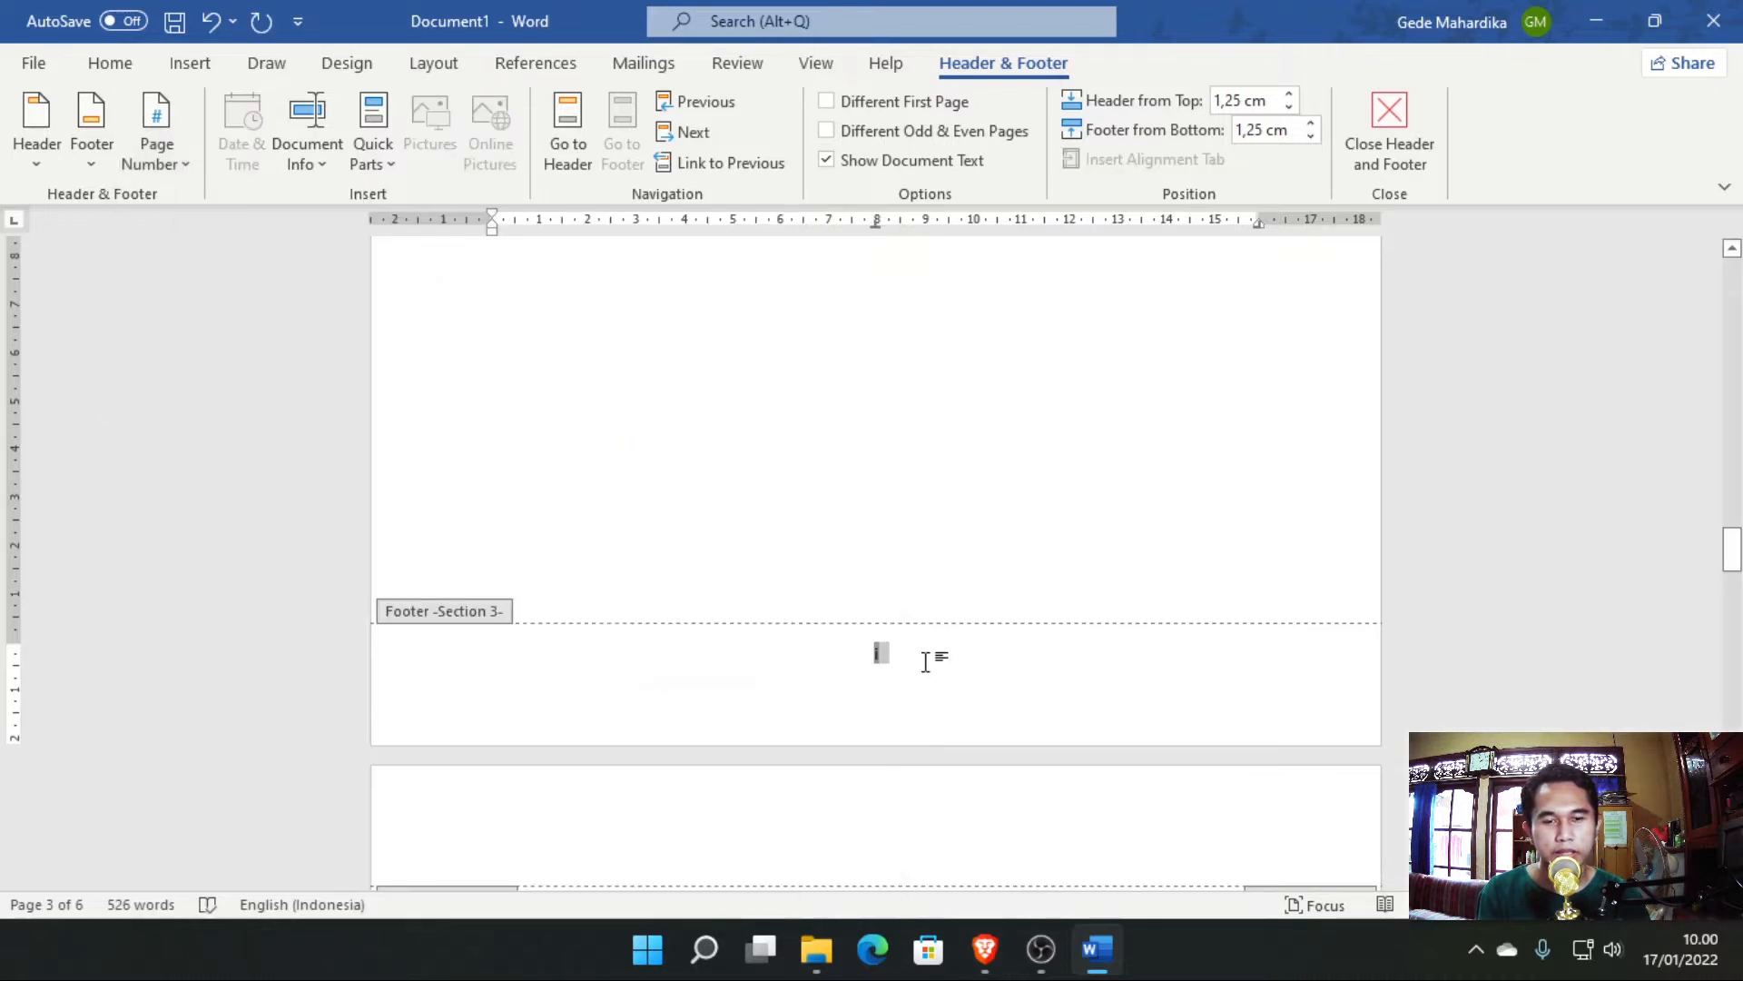
scroll(843, 657, up, 10)
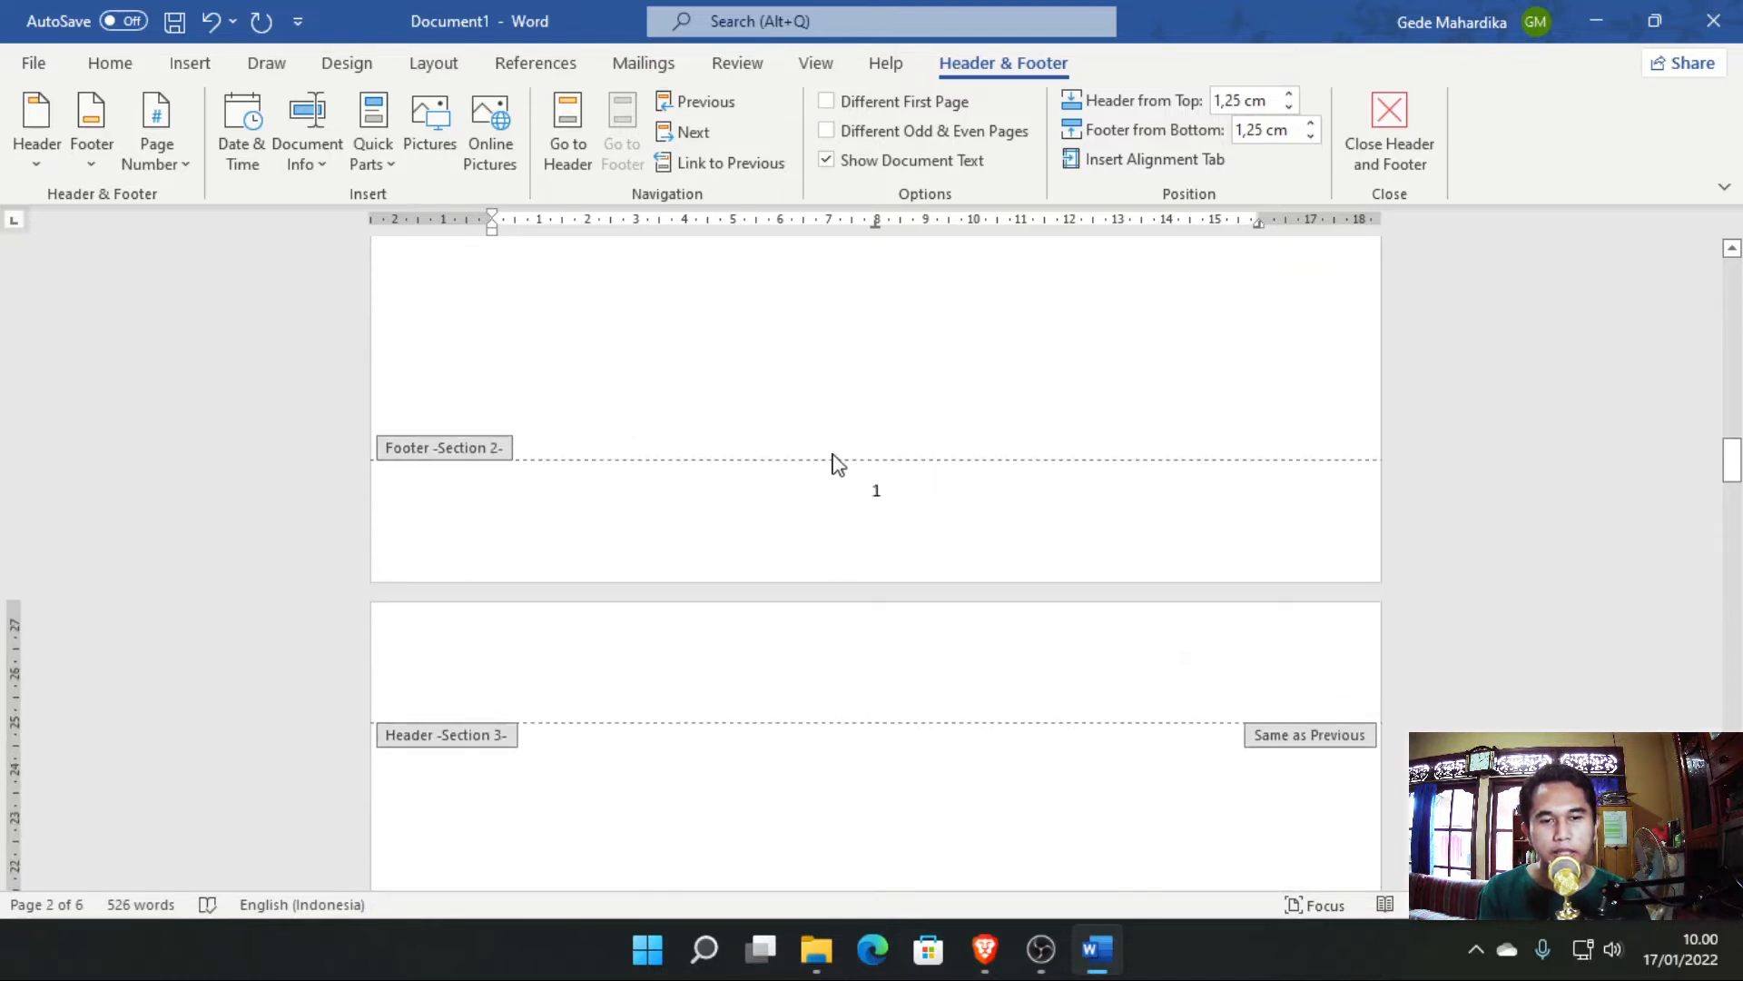
scroll(890, 516, down, 5)
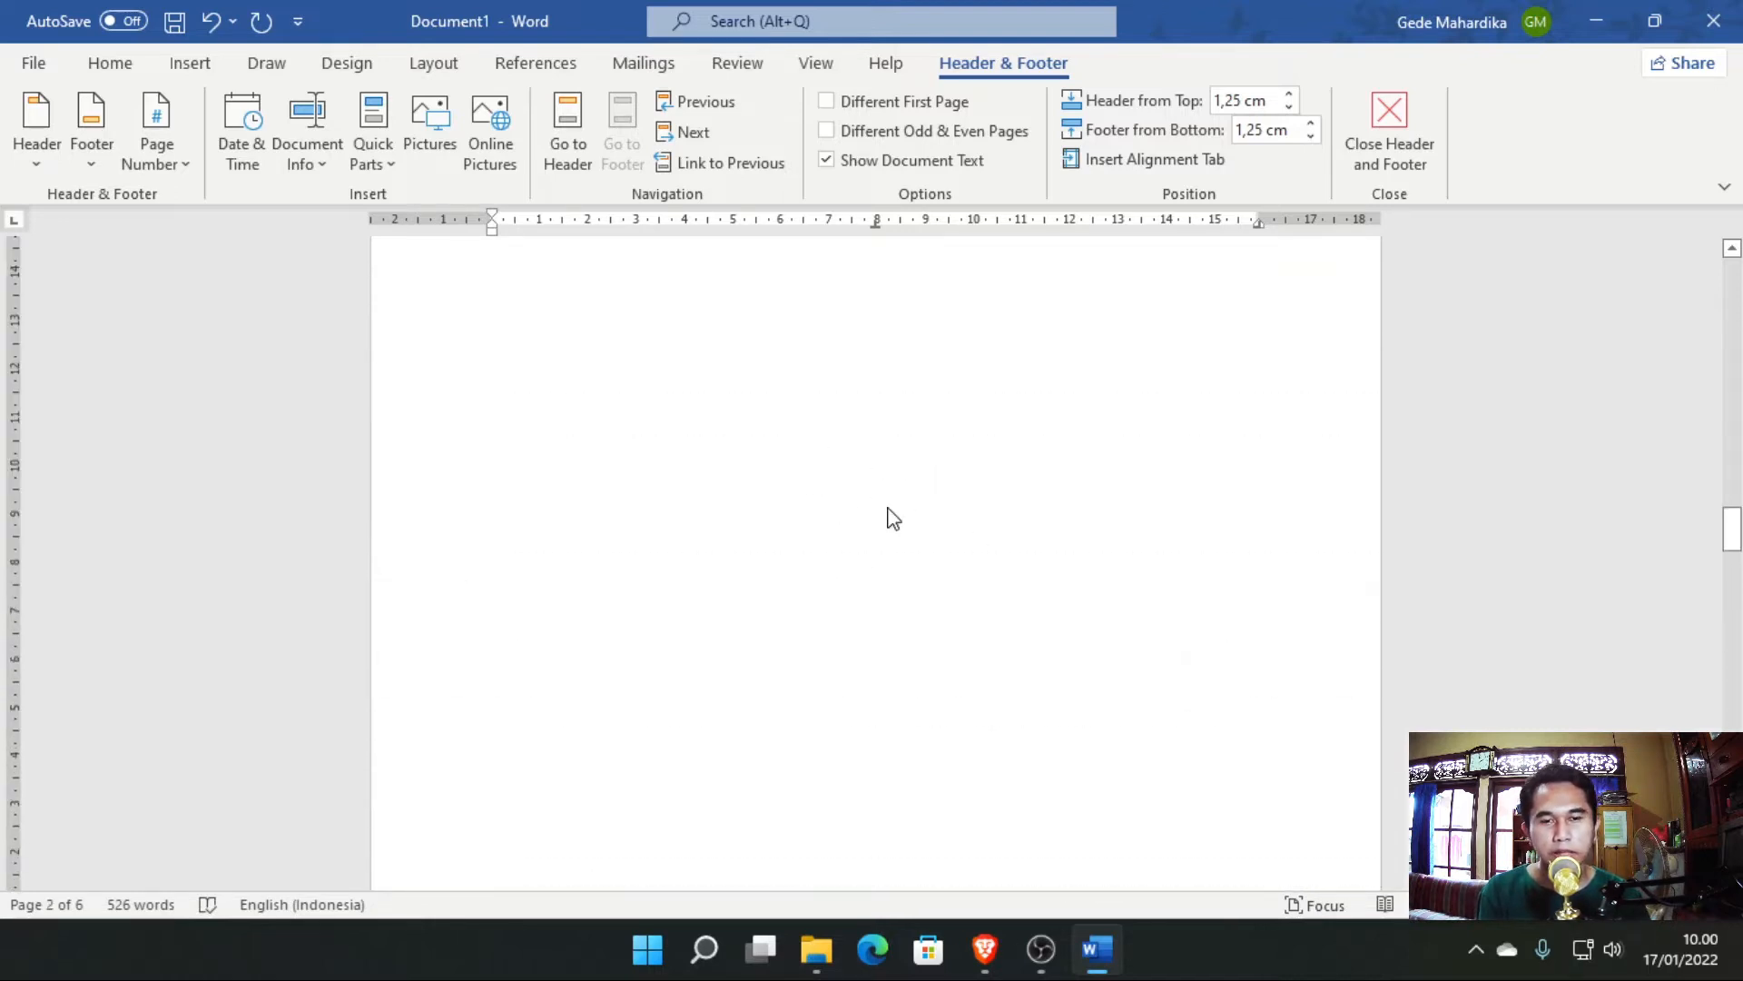
scroll(890, 516, up, 1)
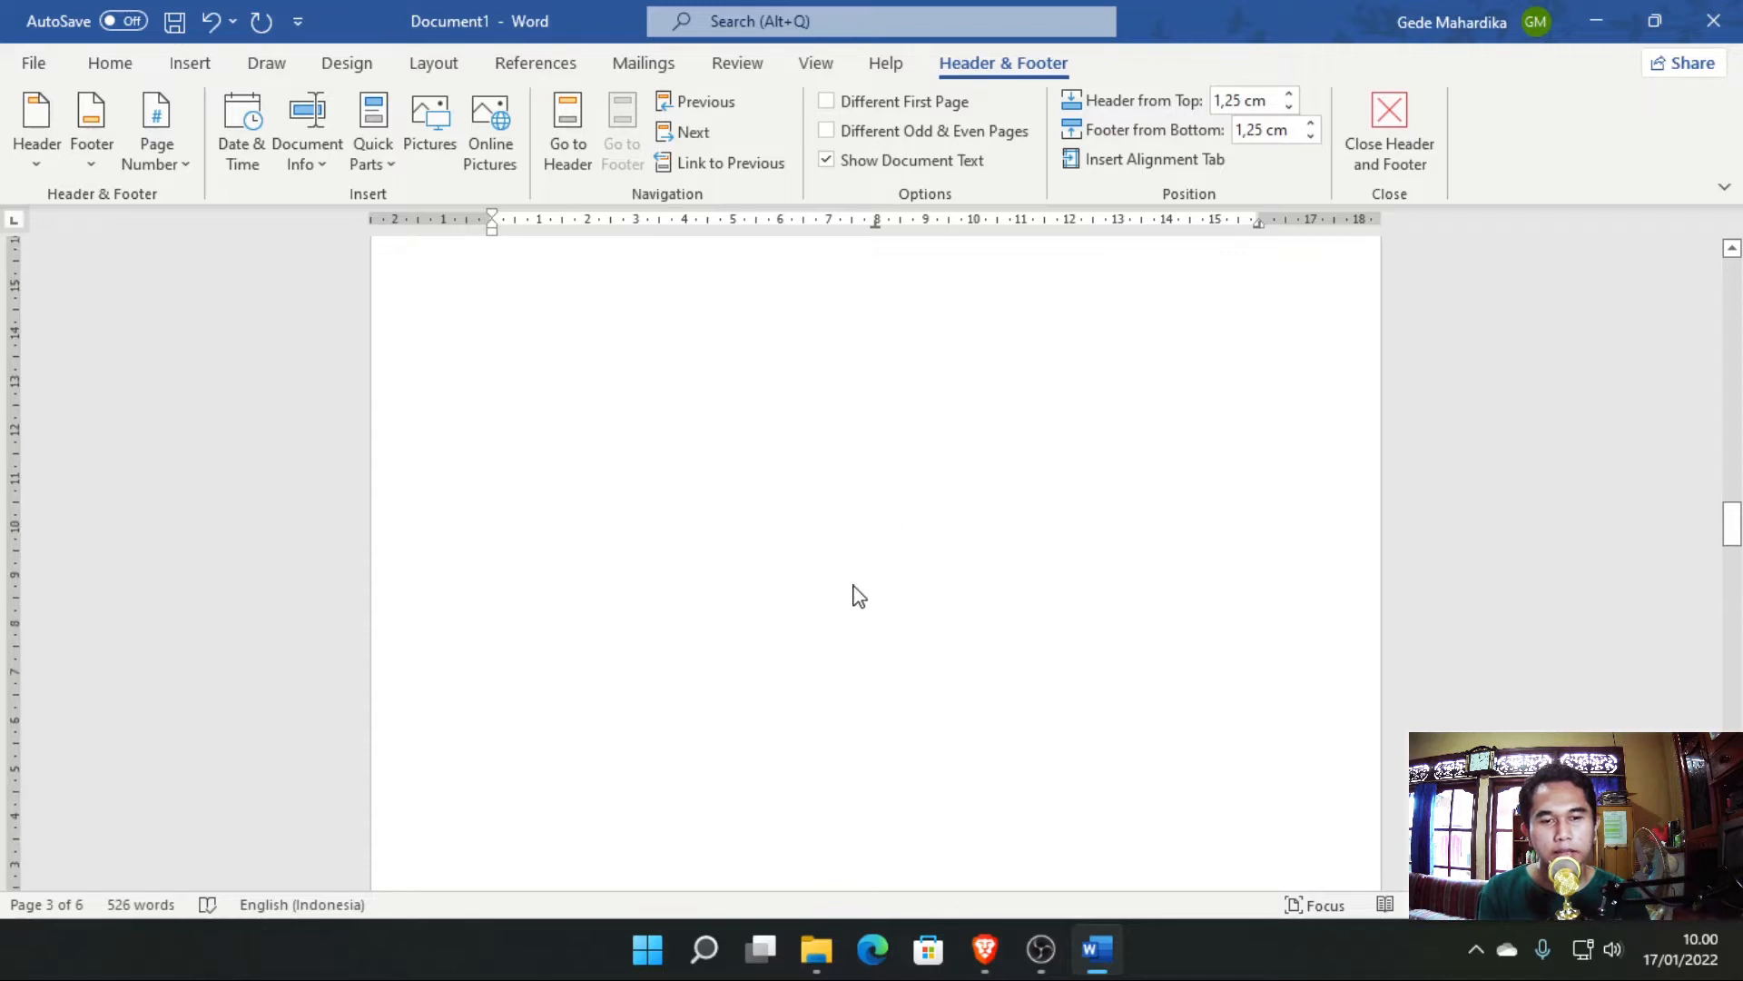
double_click(693, 681)
Remove the blank page that precedes the HALAMAN 3 heading.
scroll(836, 548, down, 3)
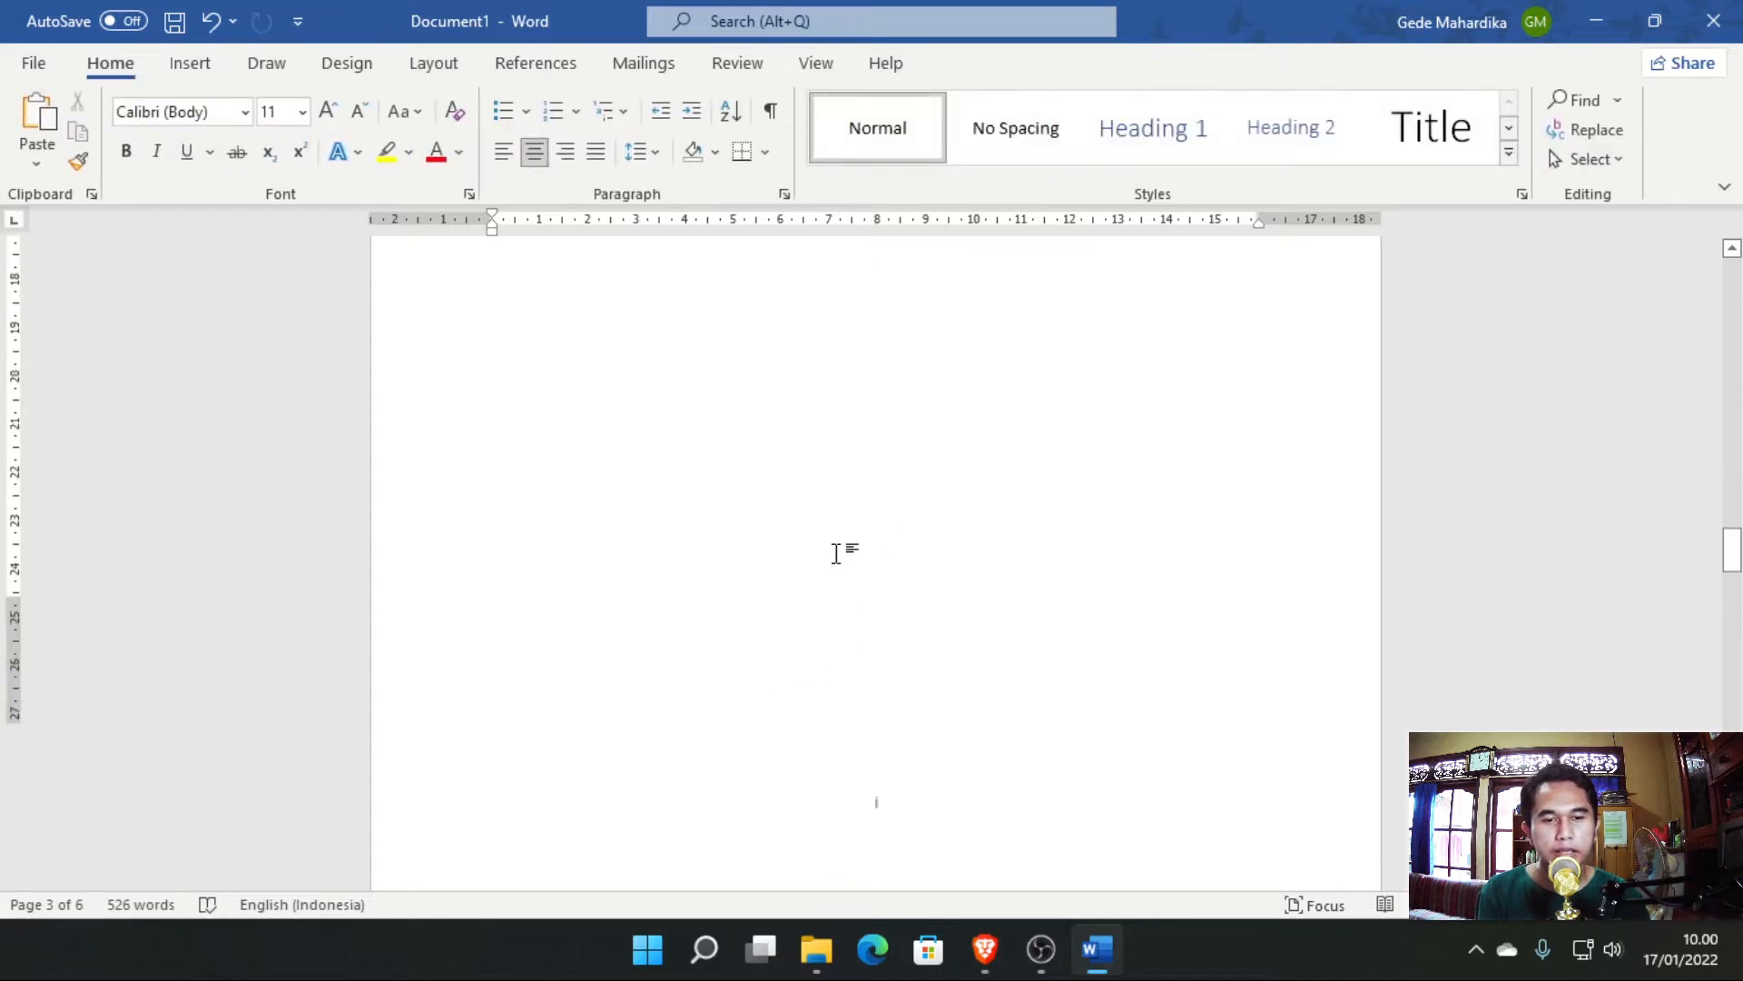
scroll(754, 412, down, 3)
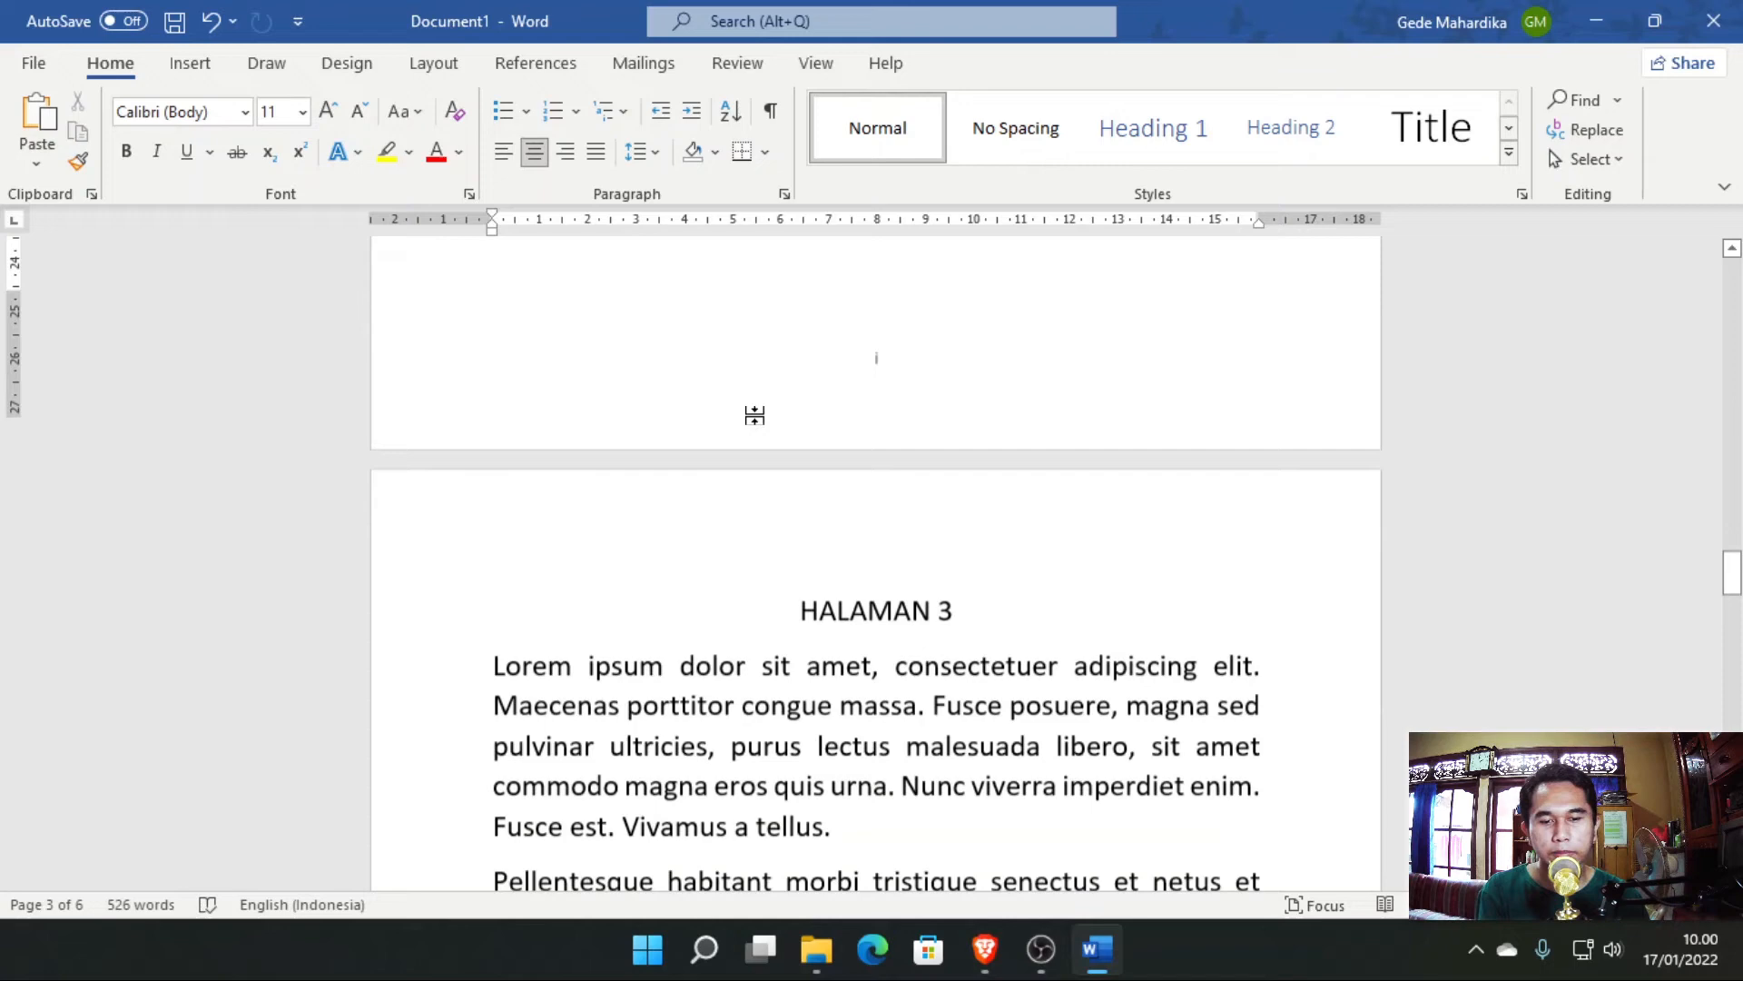
click(800, 572)
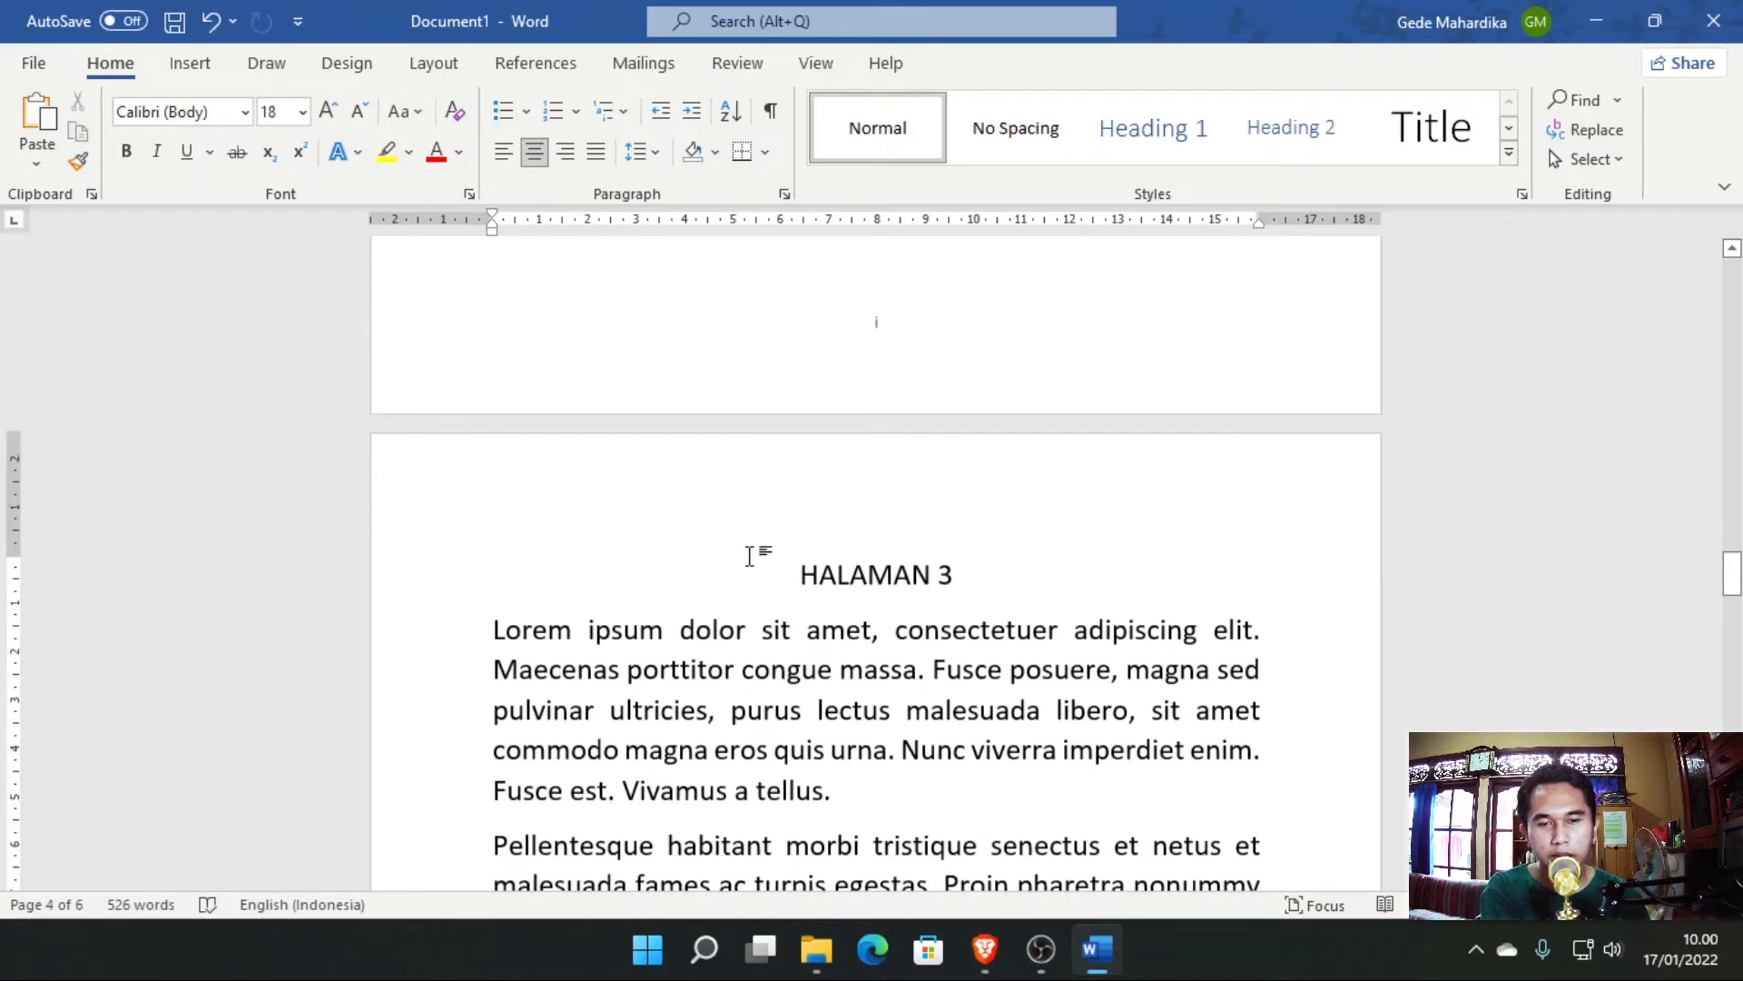
key(BackSpace)
key(ctrl+z)
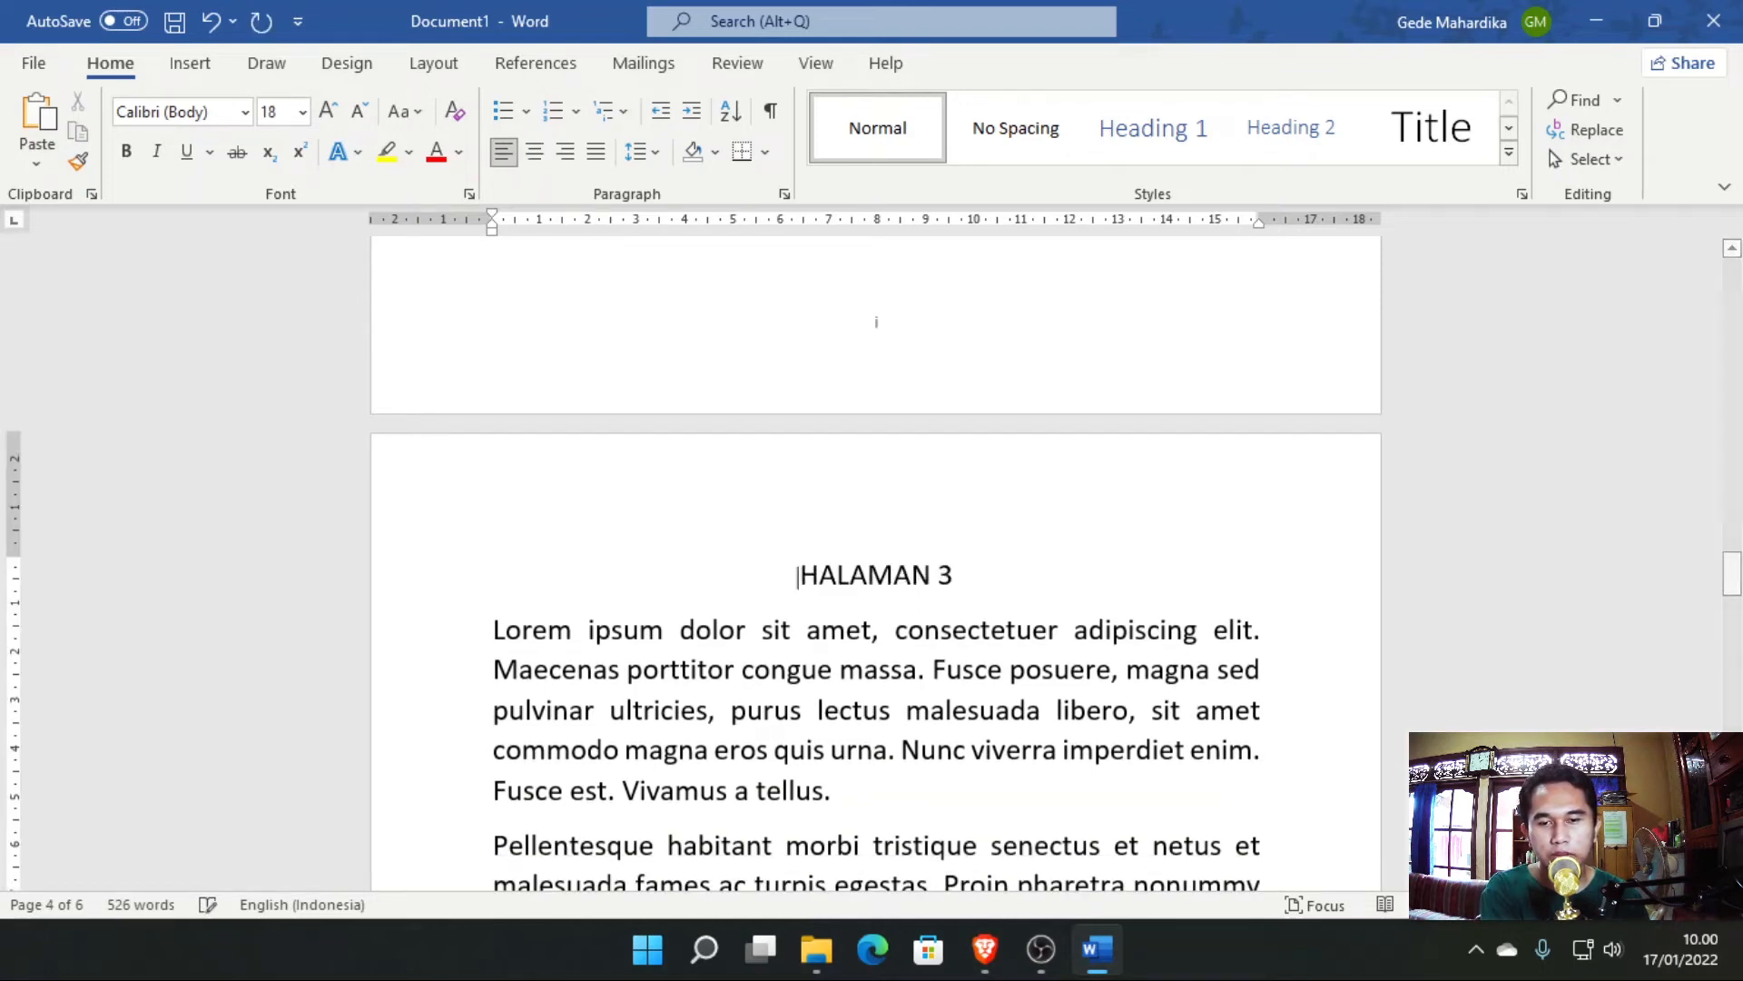
key(BackSpace)
key(BackSpace)
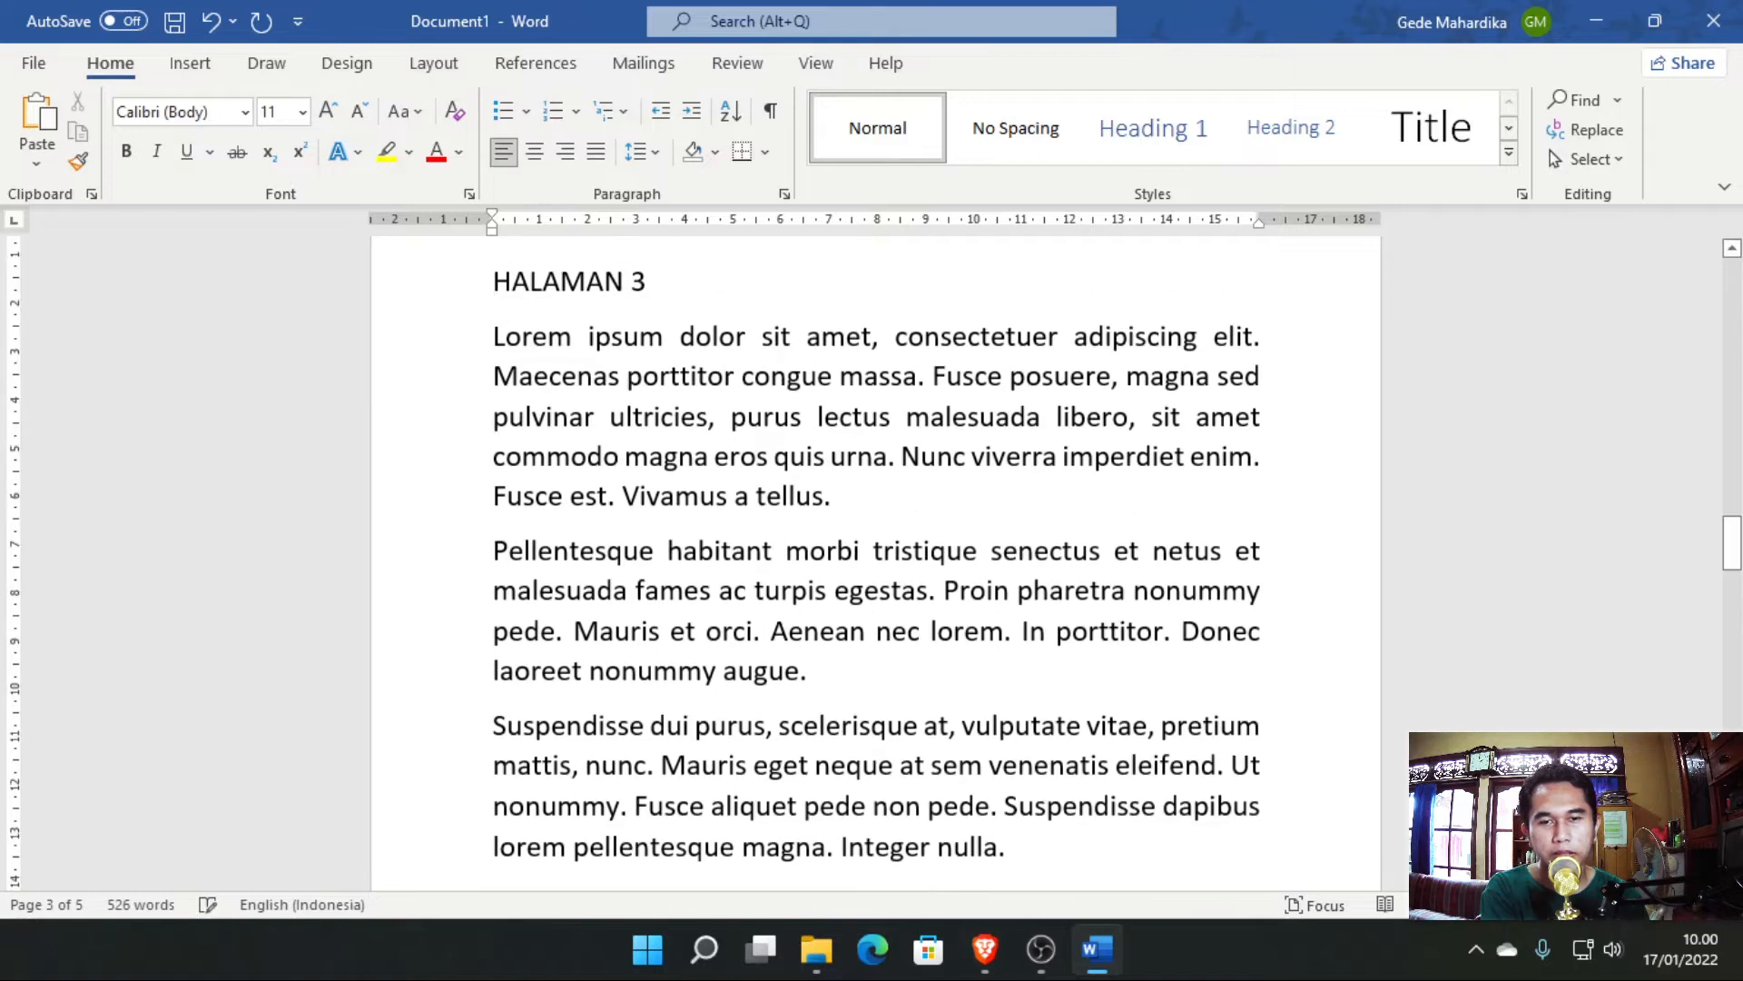
Delete the empty line above the HALAMAN 3 heading and centre the heading.
scroll(595, 470, up, 3)
click(505, 481)
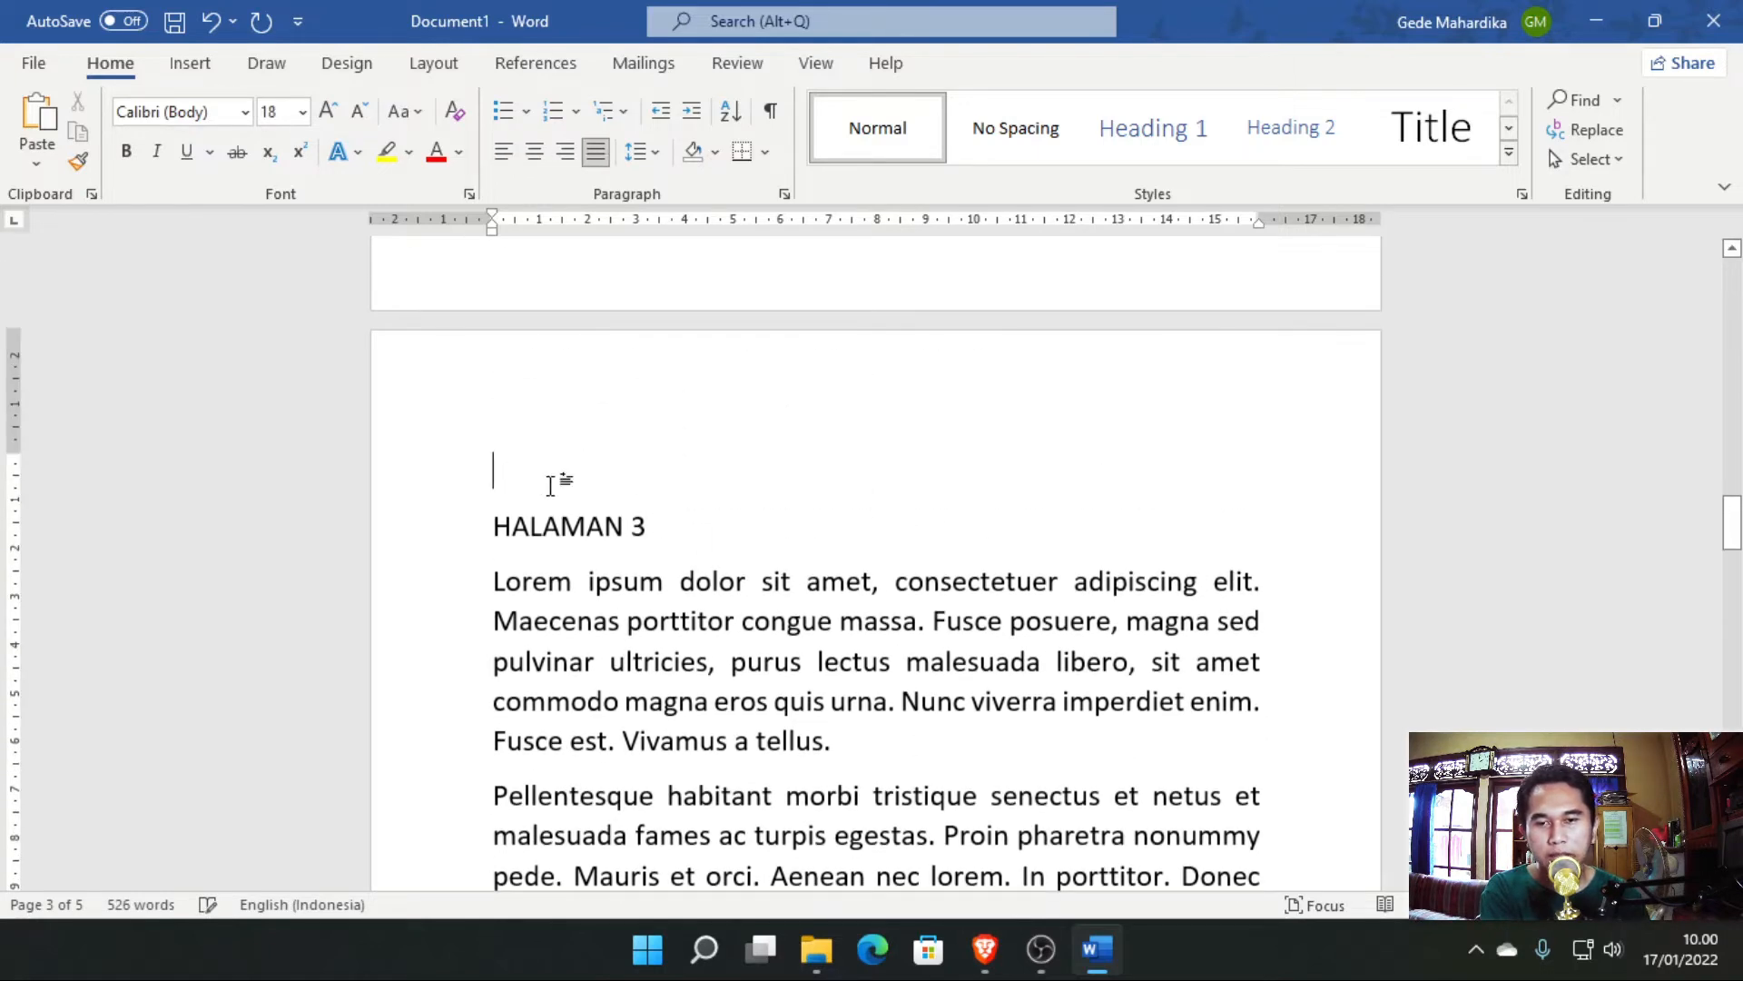
click(513, 523)
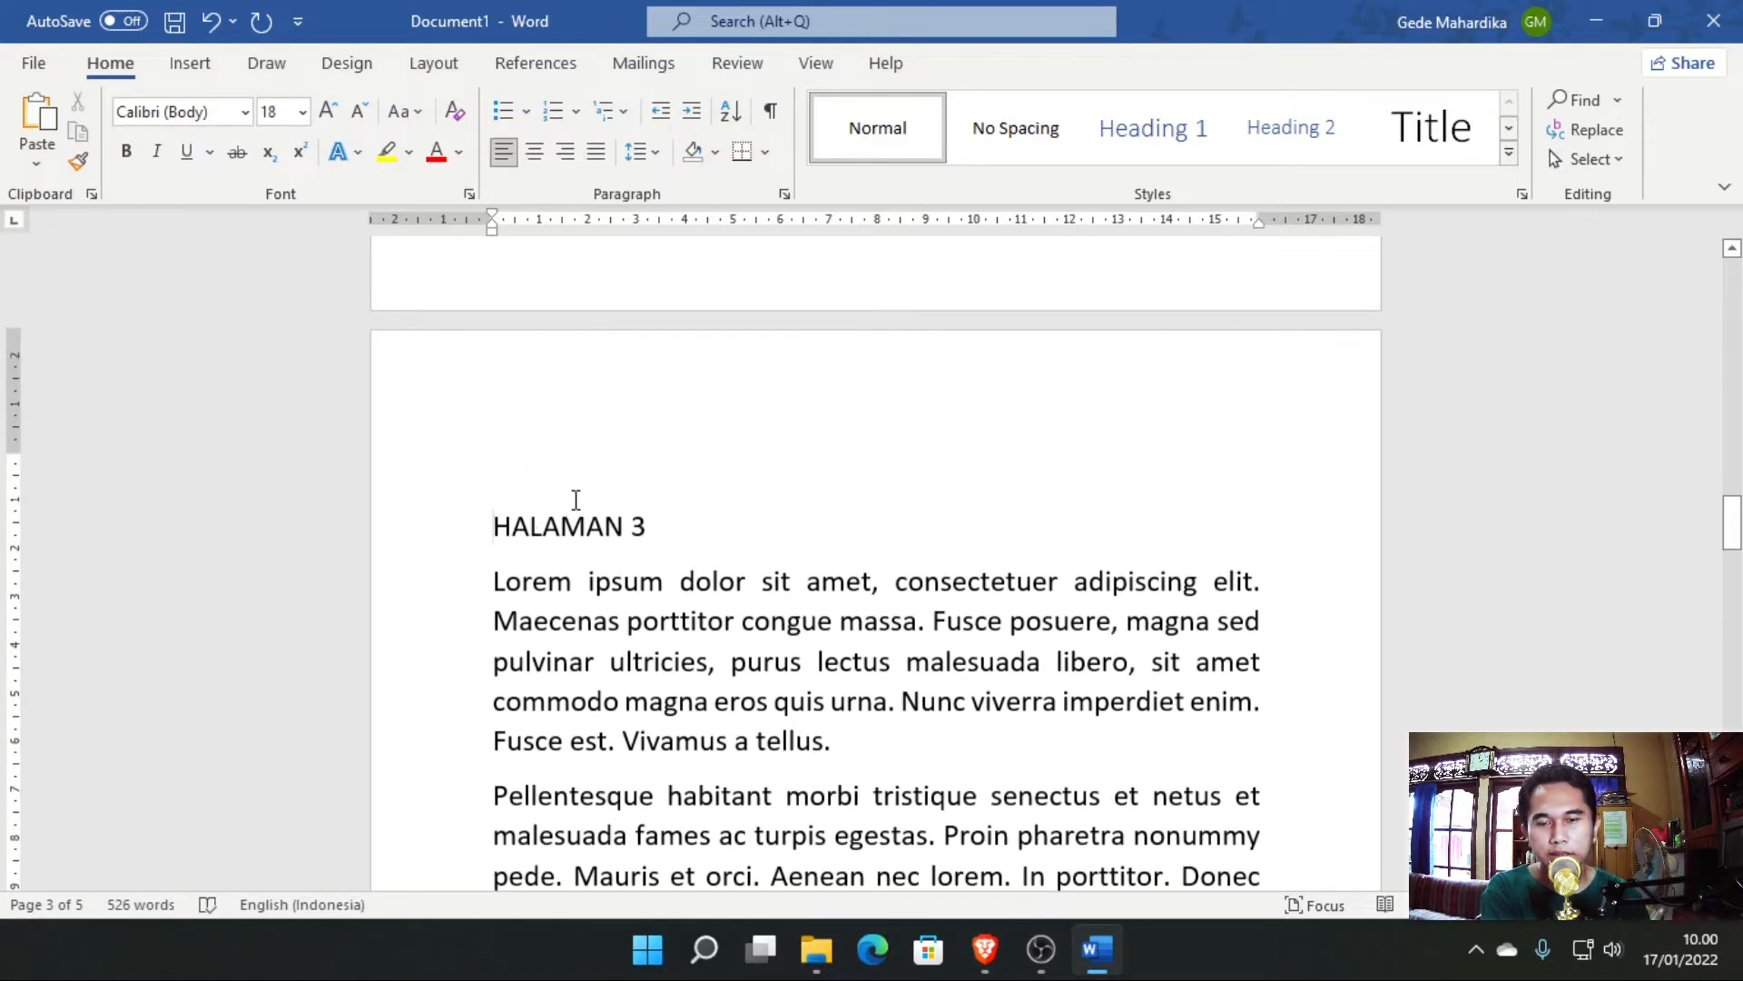
key(BackSpace)
click(700, 479)
key(ctrl+e)
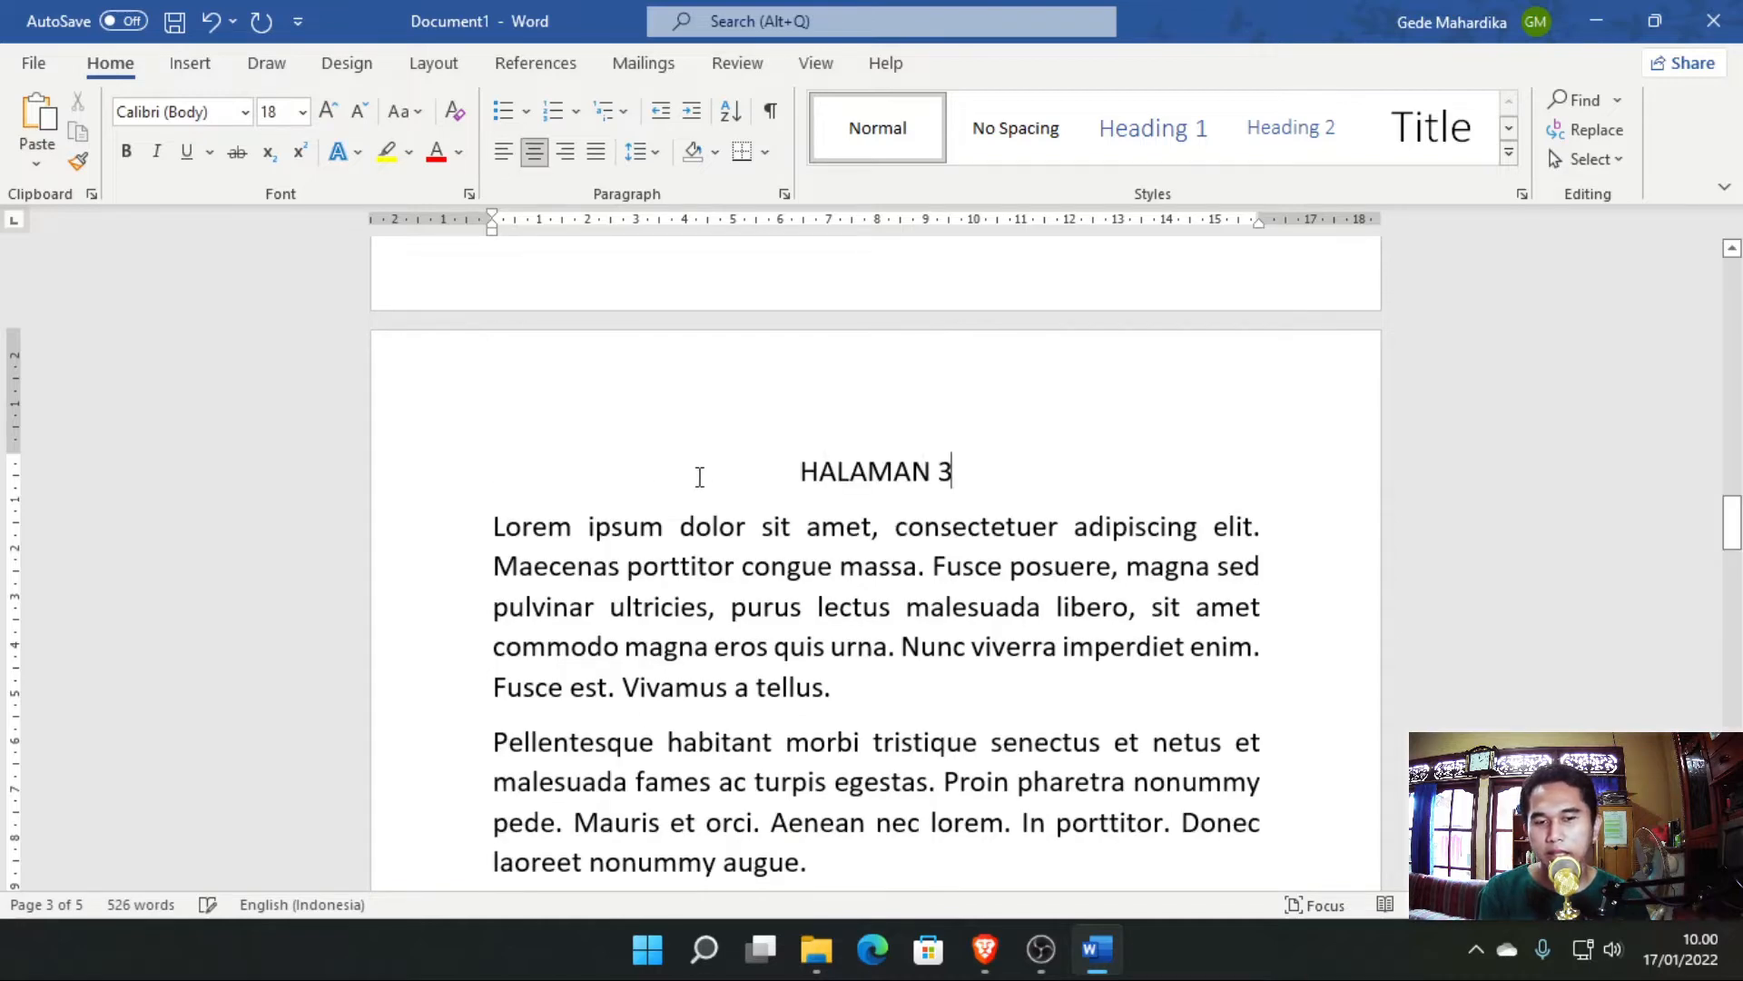
Check the footer page numbers on every page from HALAMAN 1 through HALAMAN 5.
scroll(792, 490, up, 15)
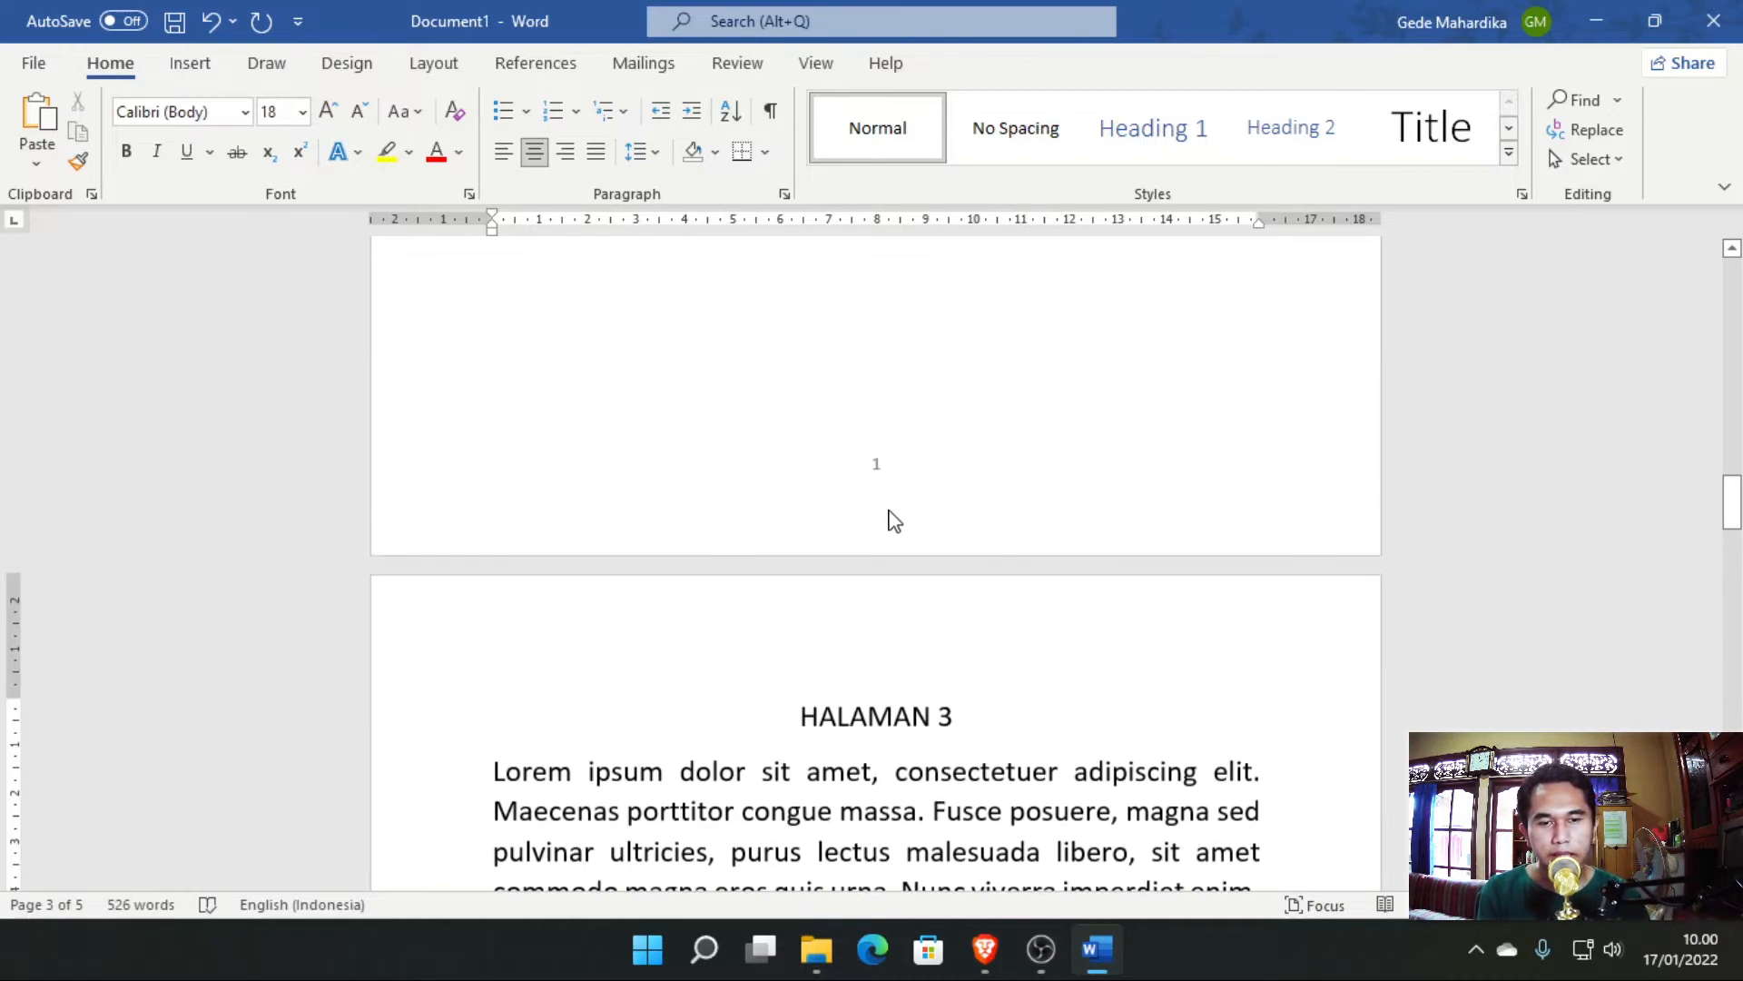
scroll(928, 507, up, 10)
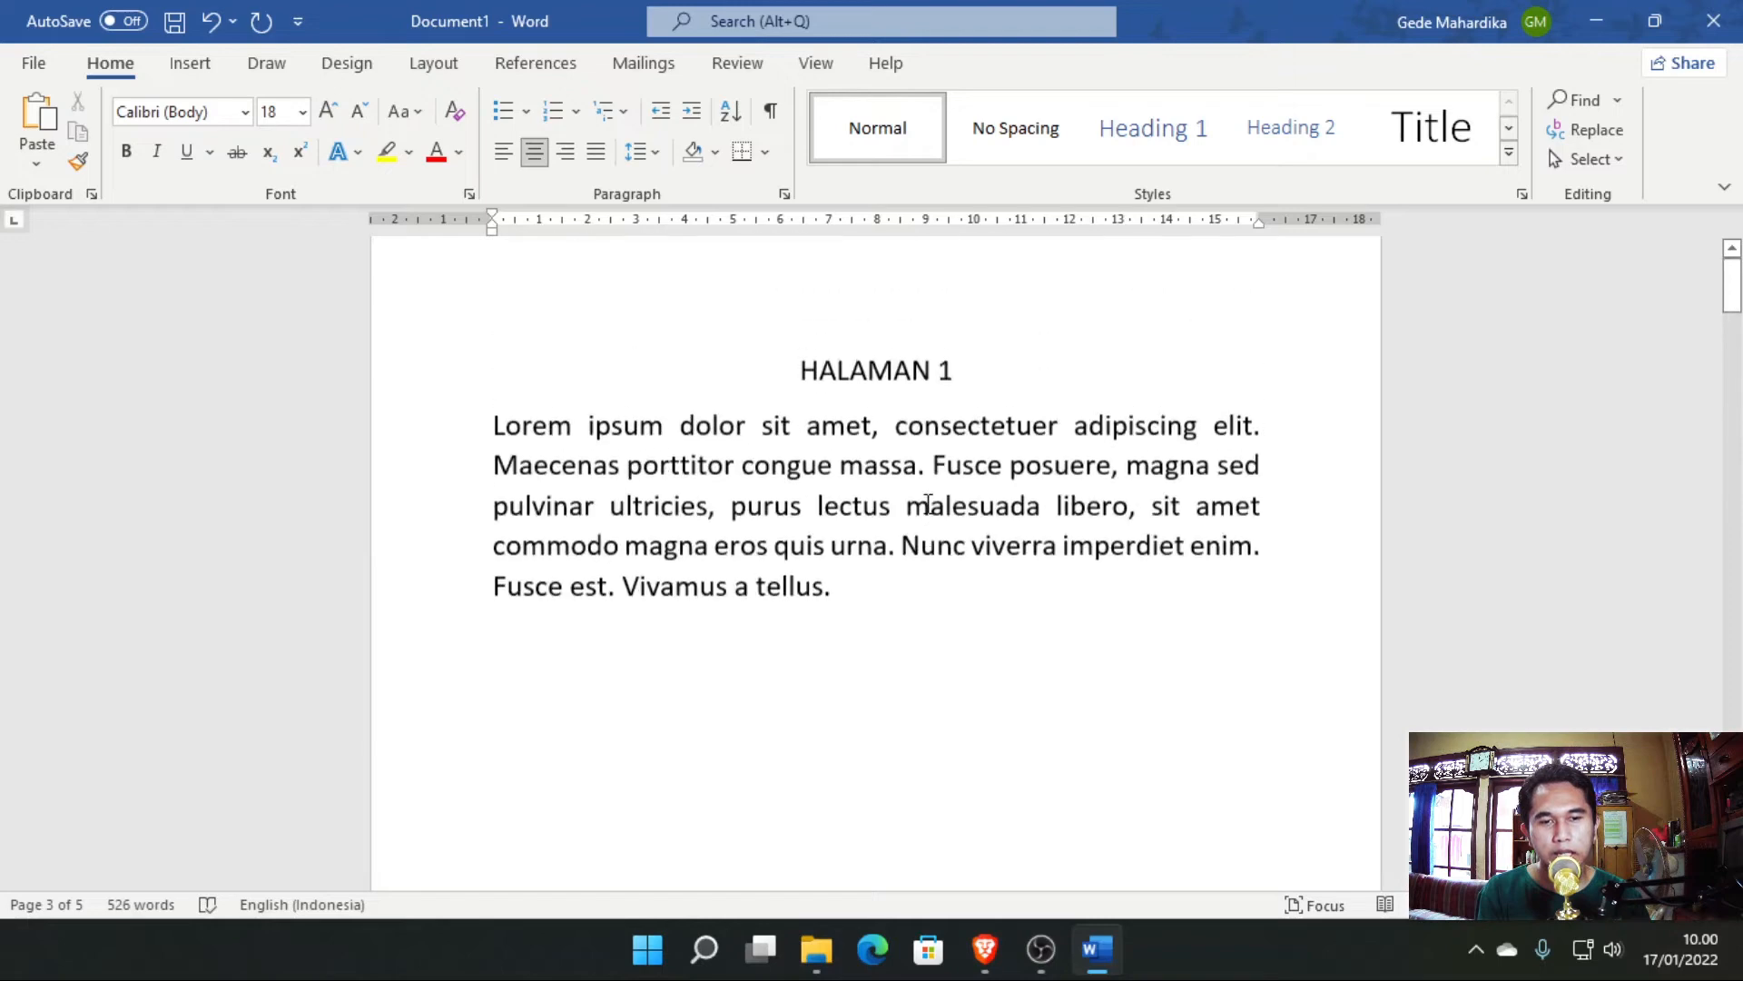
scroll(805, 673, down, 8)
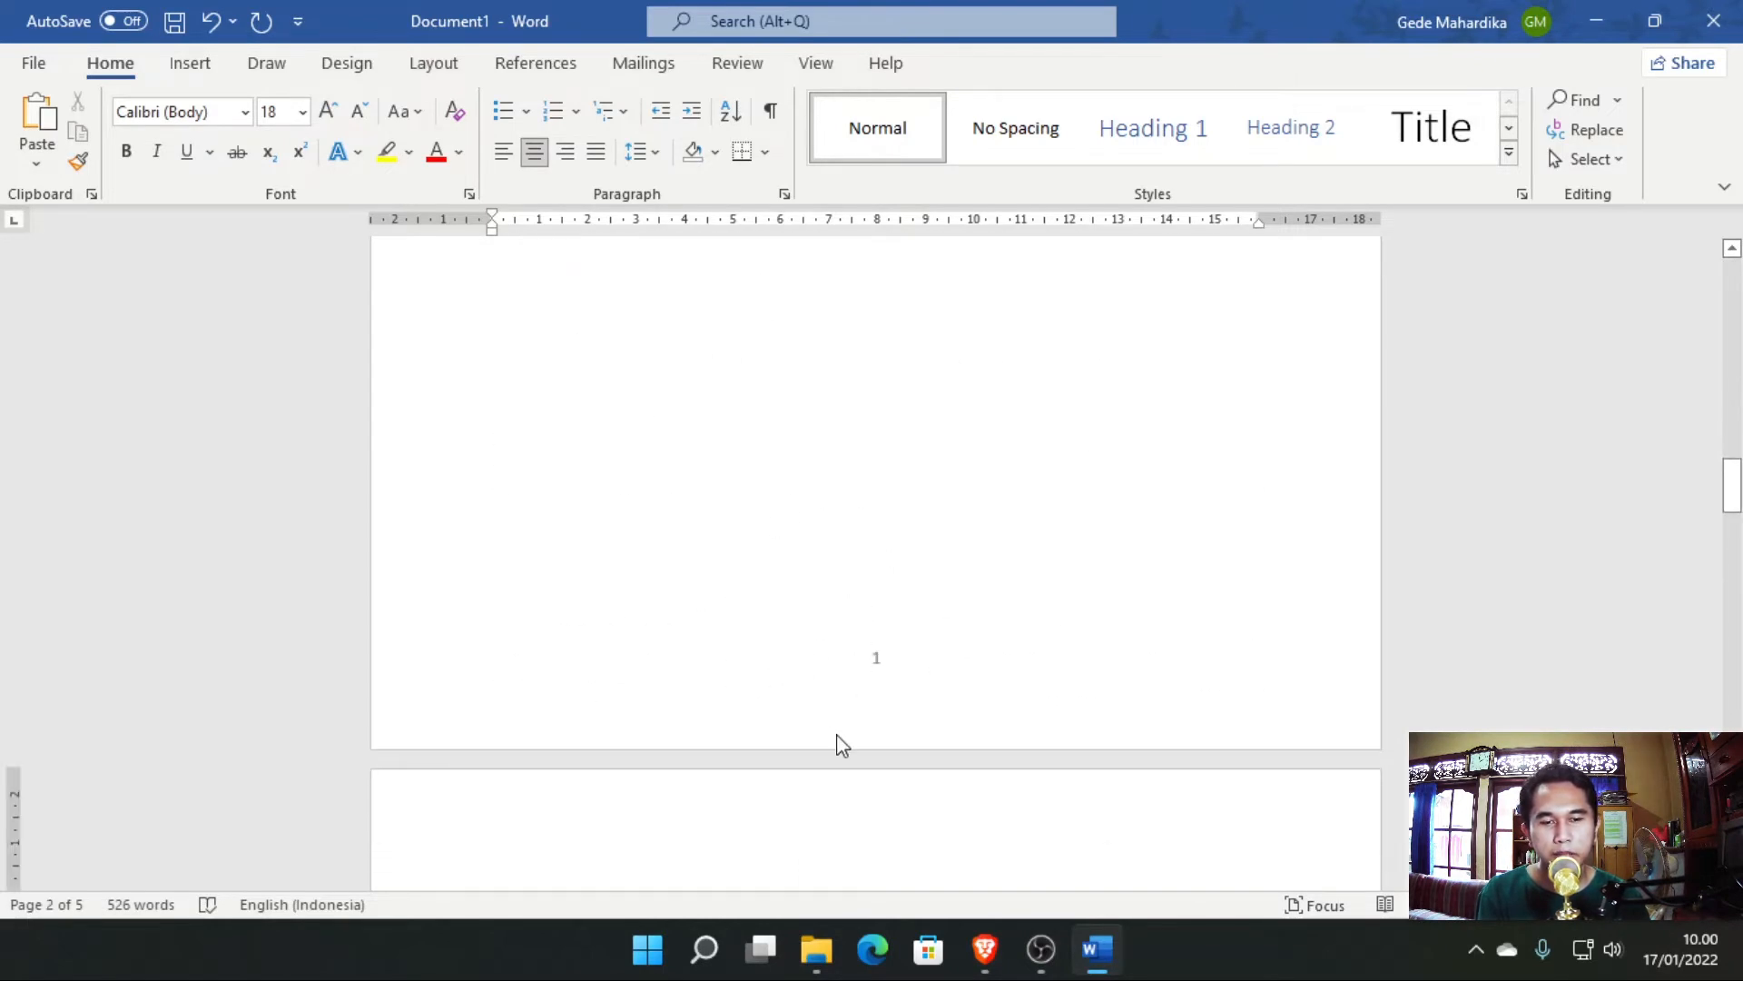
scroll(836, 726, down, 10)
scroll(835, 671, down, 1)
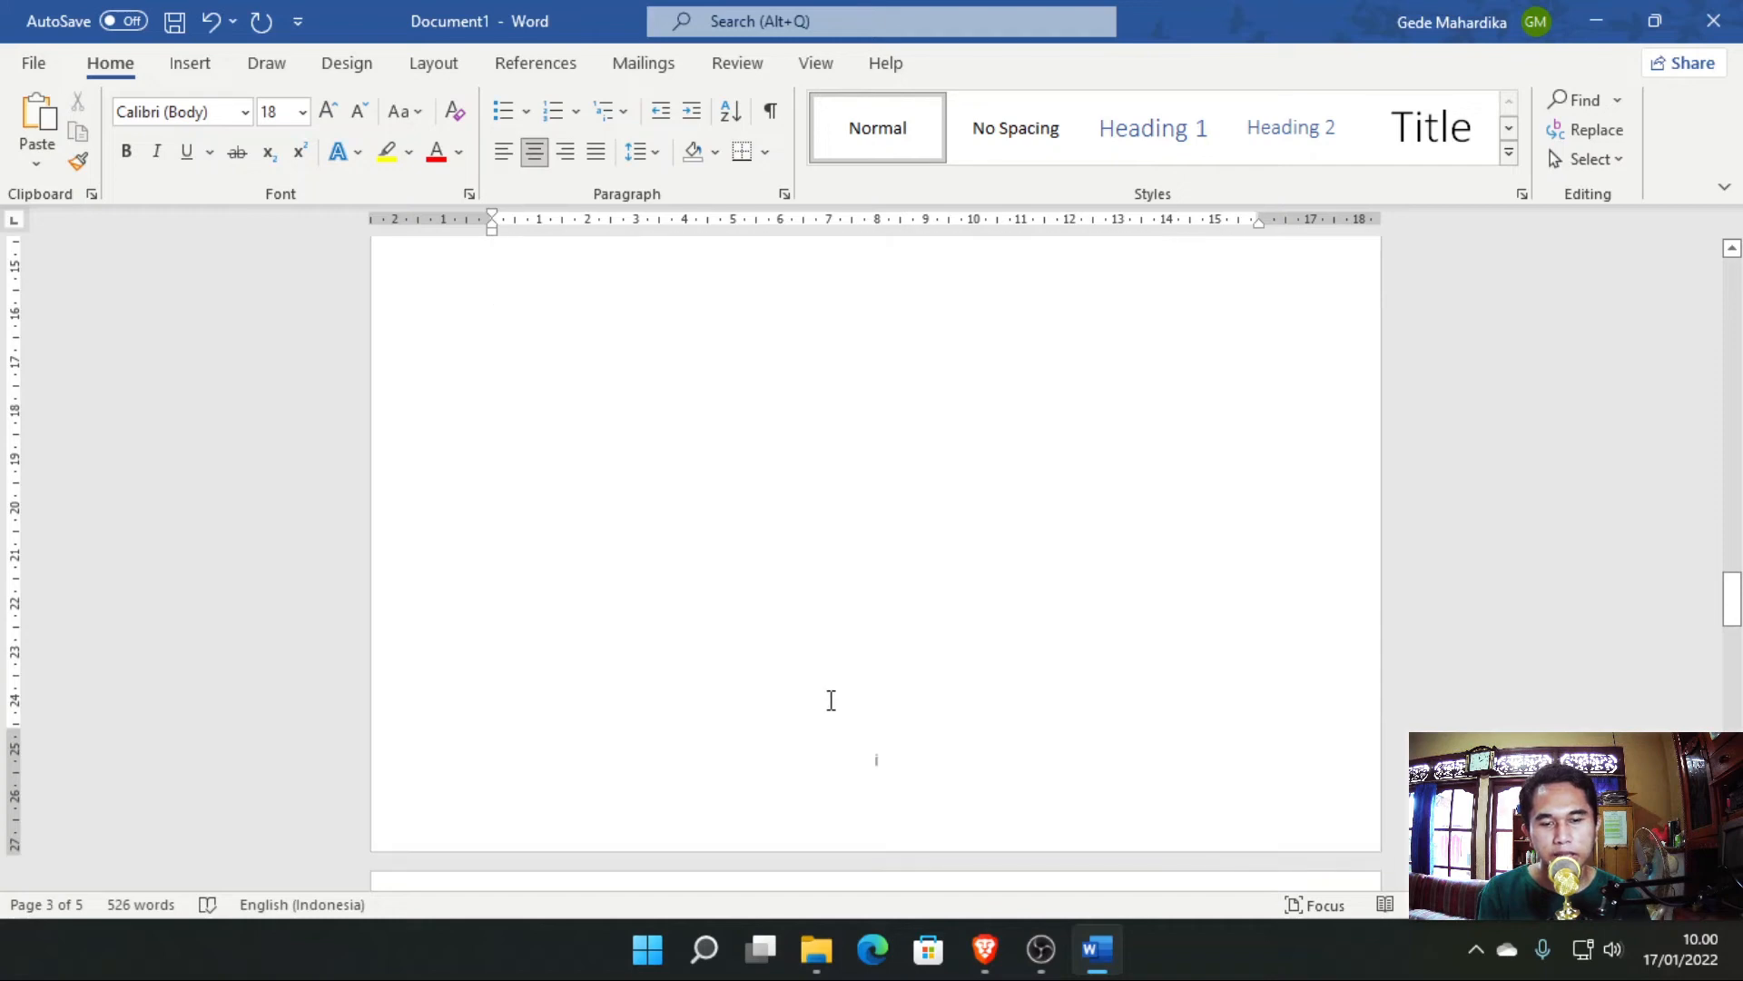
scroll(893, 740, down, 15)
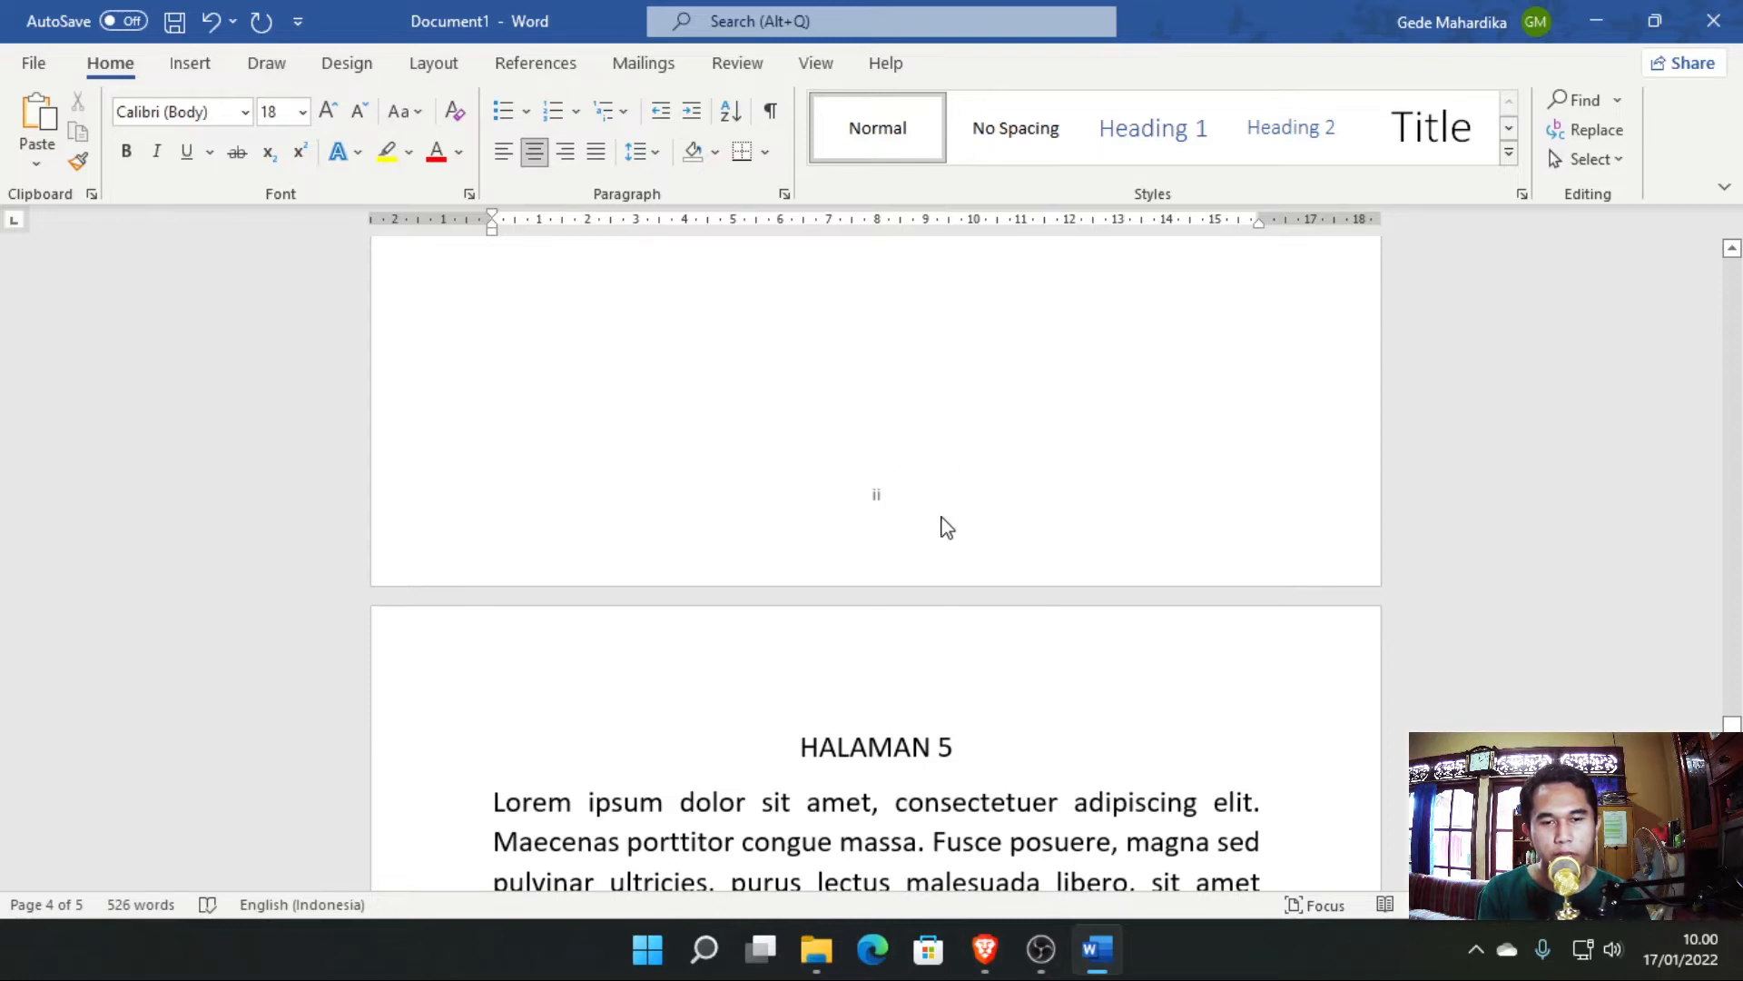
scroll(944, 526, down, 20)
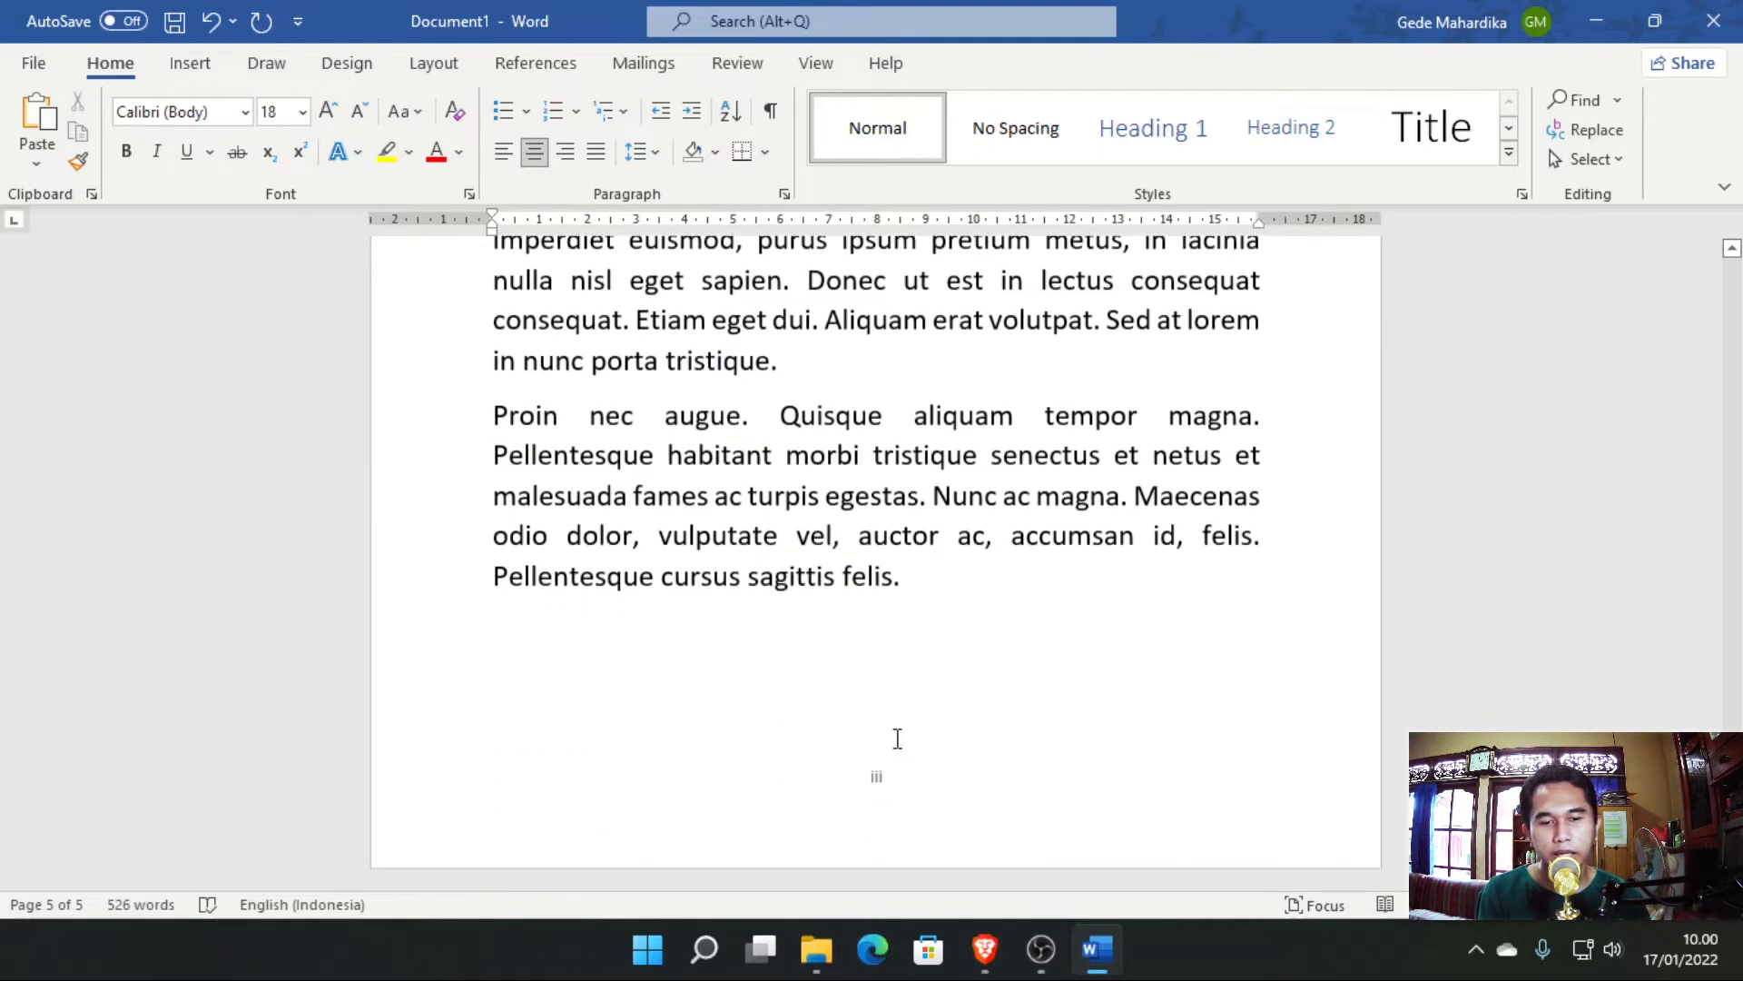
scroll(891, 781, up, 20)
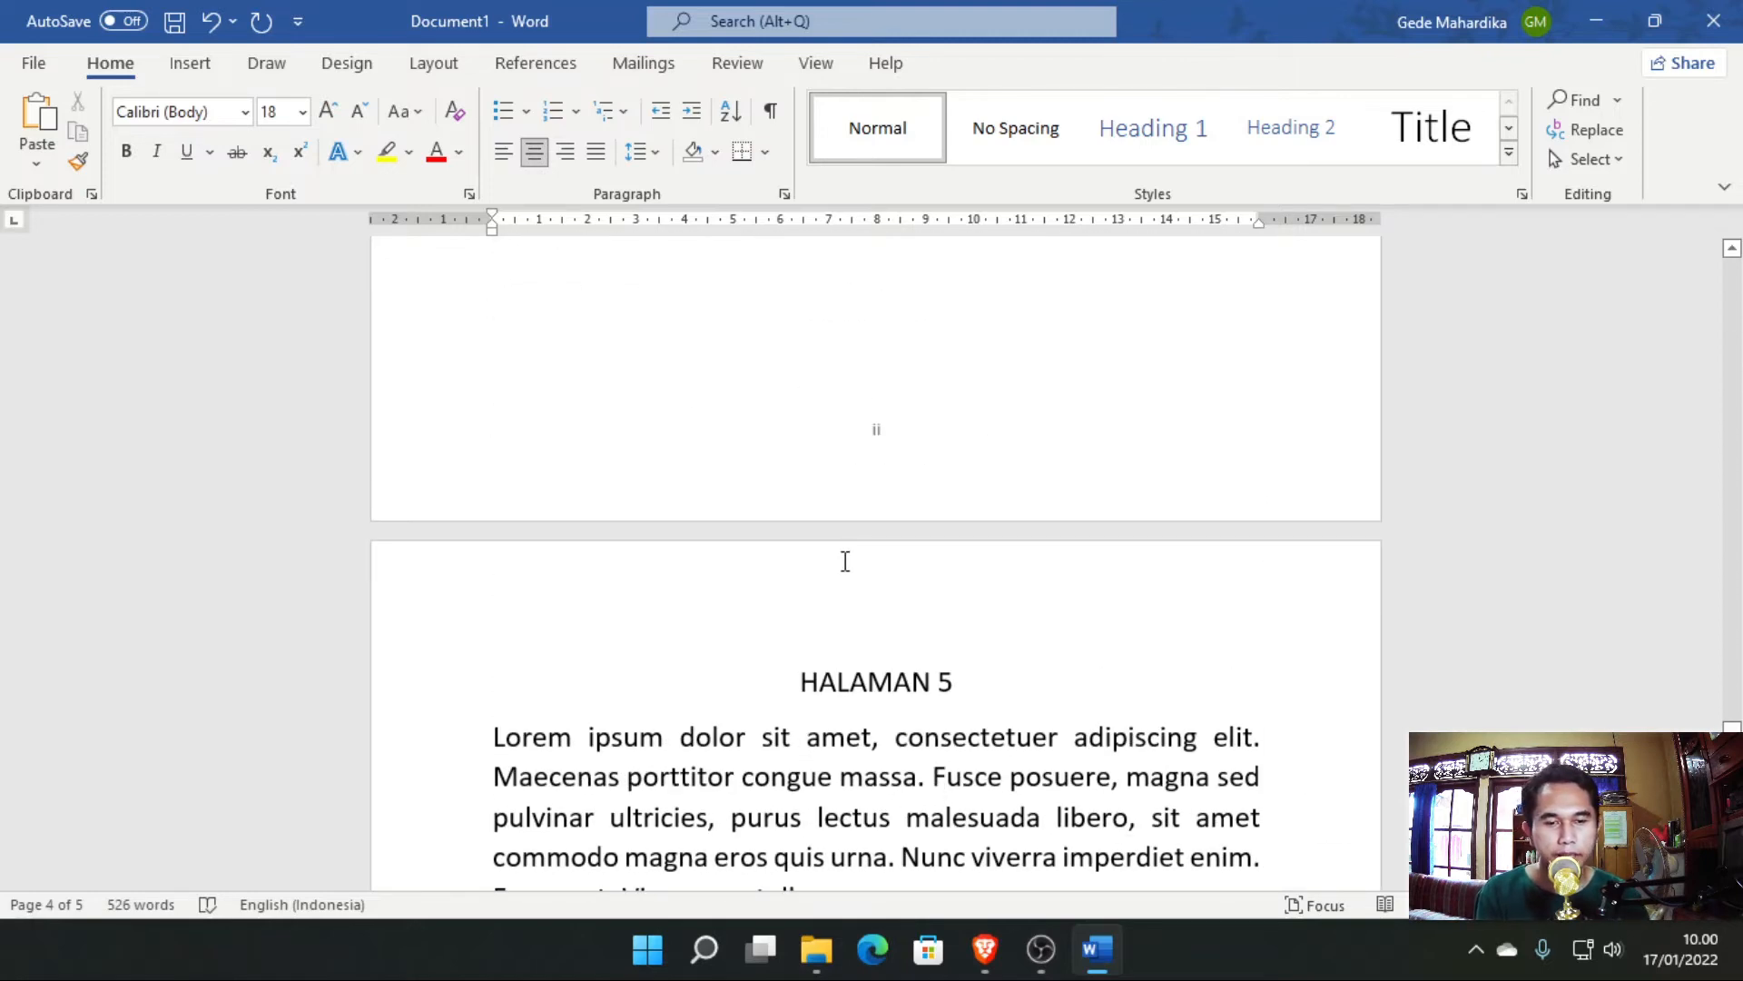
scroll(846, 562, down, 2)
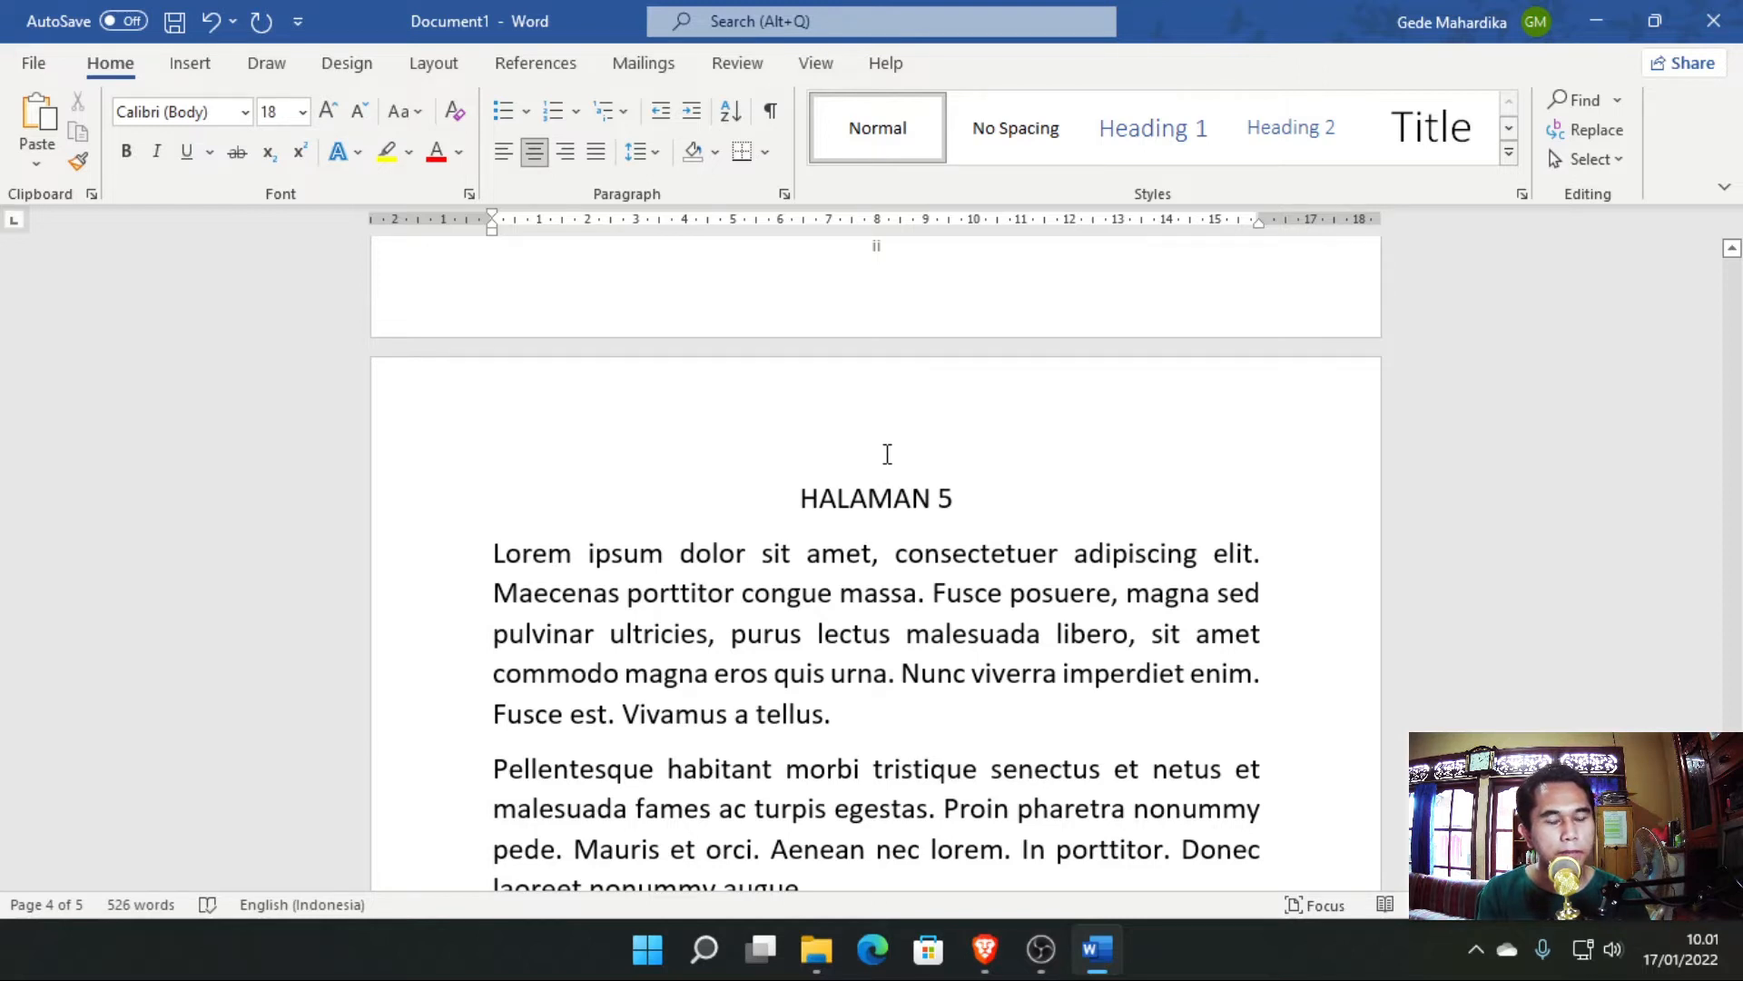
Insert a Next Page section break after the last paragraph on the page before HALAMAN 5.
scroll(887, 459, up, 1)
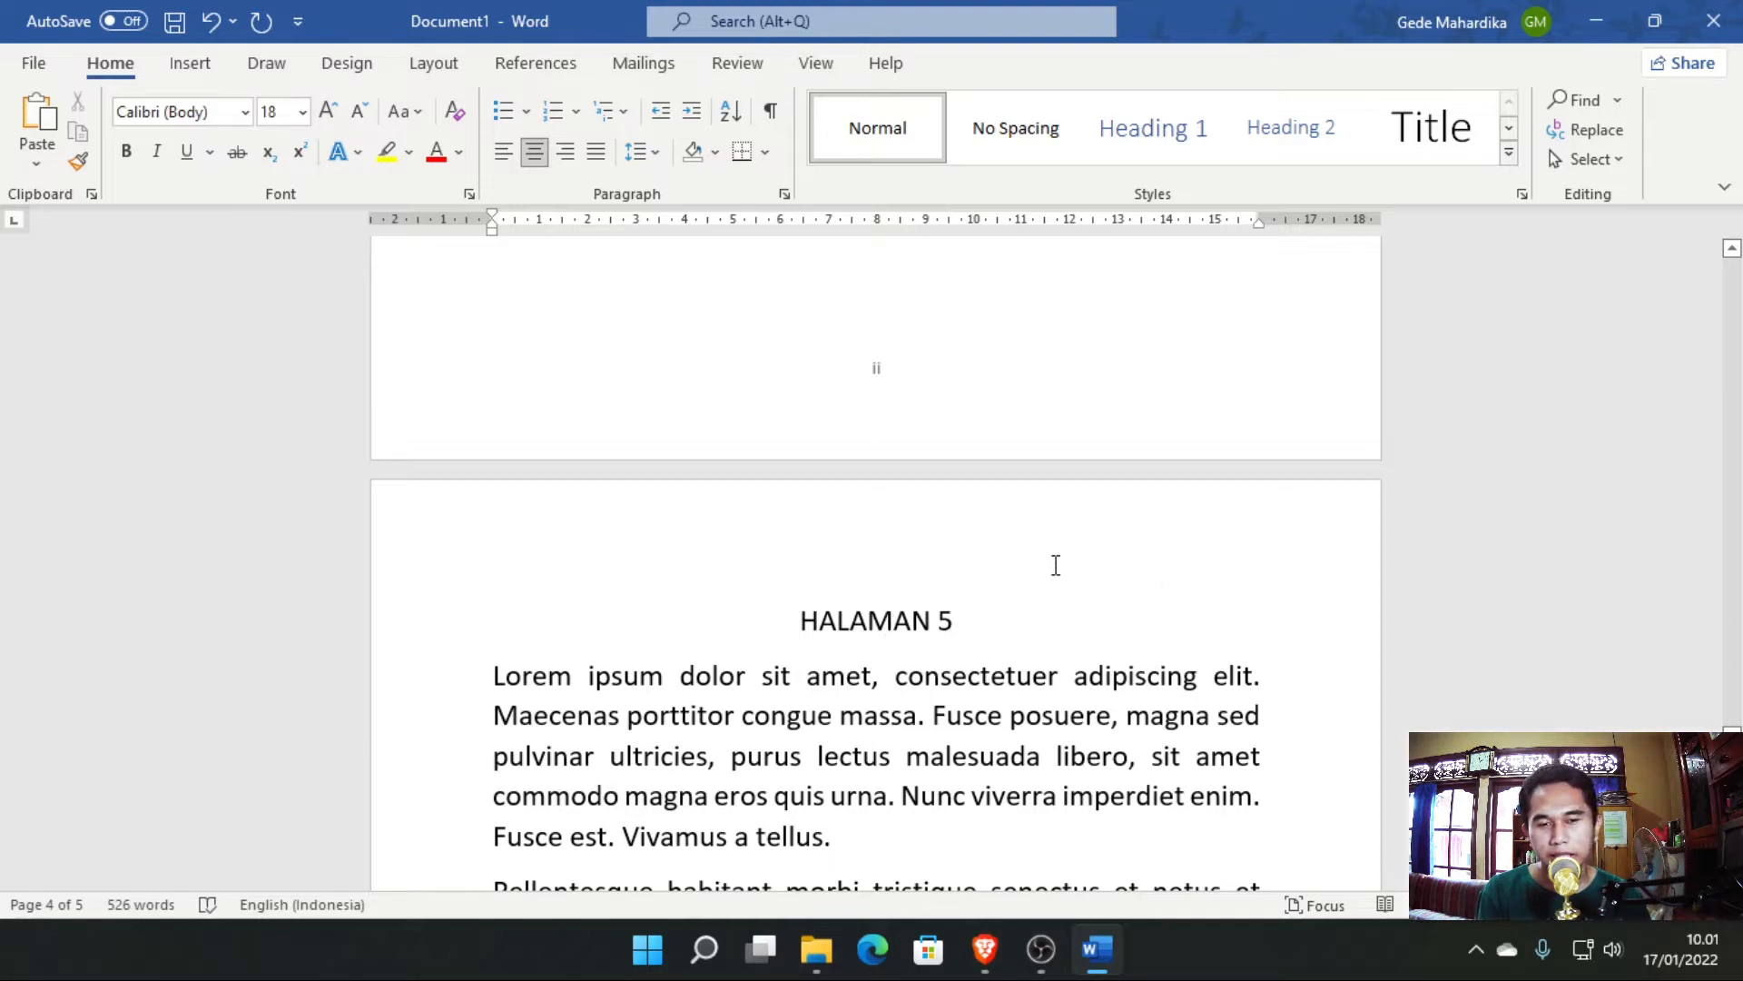
scroll(1054, 568, up, 3)
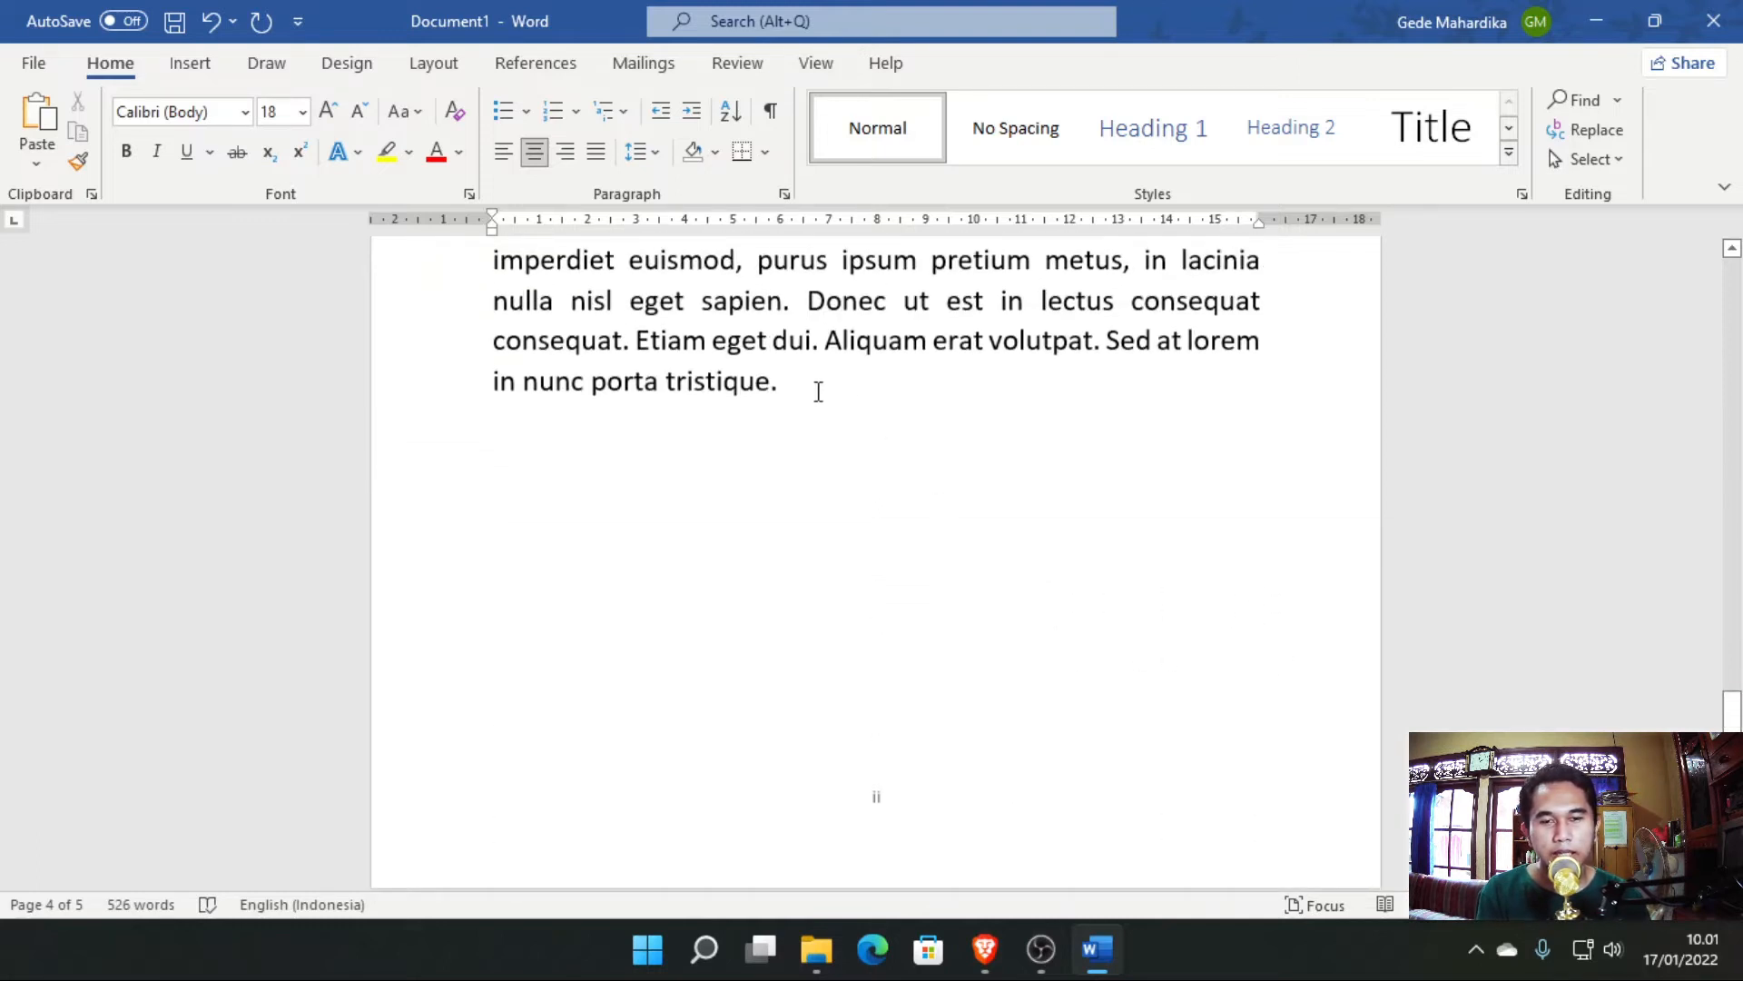
click(810, 393)
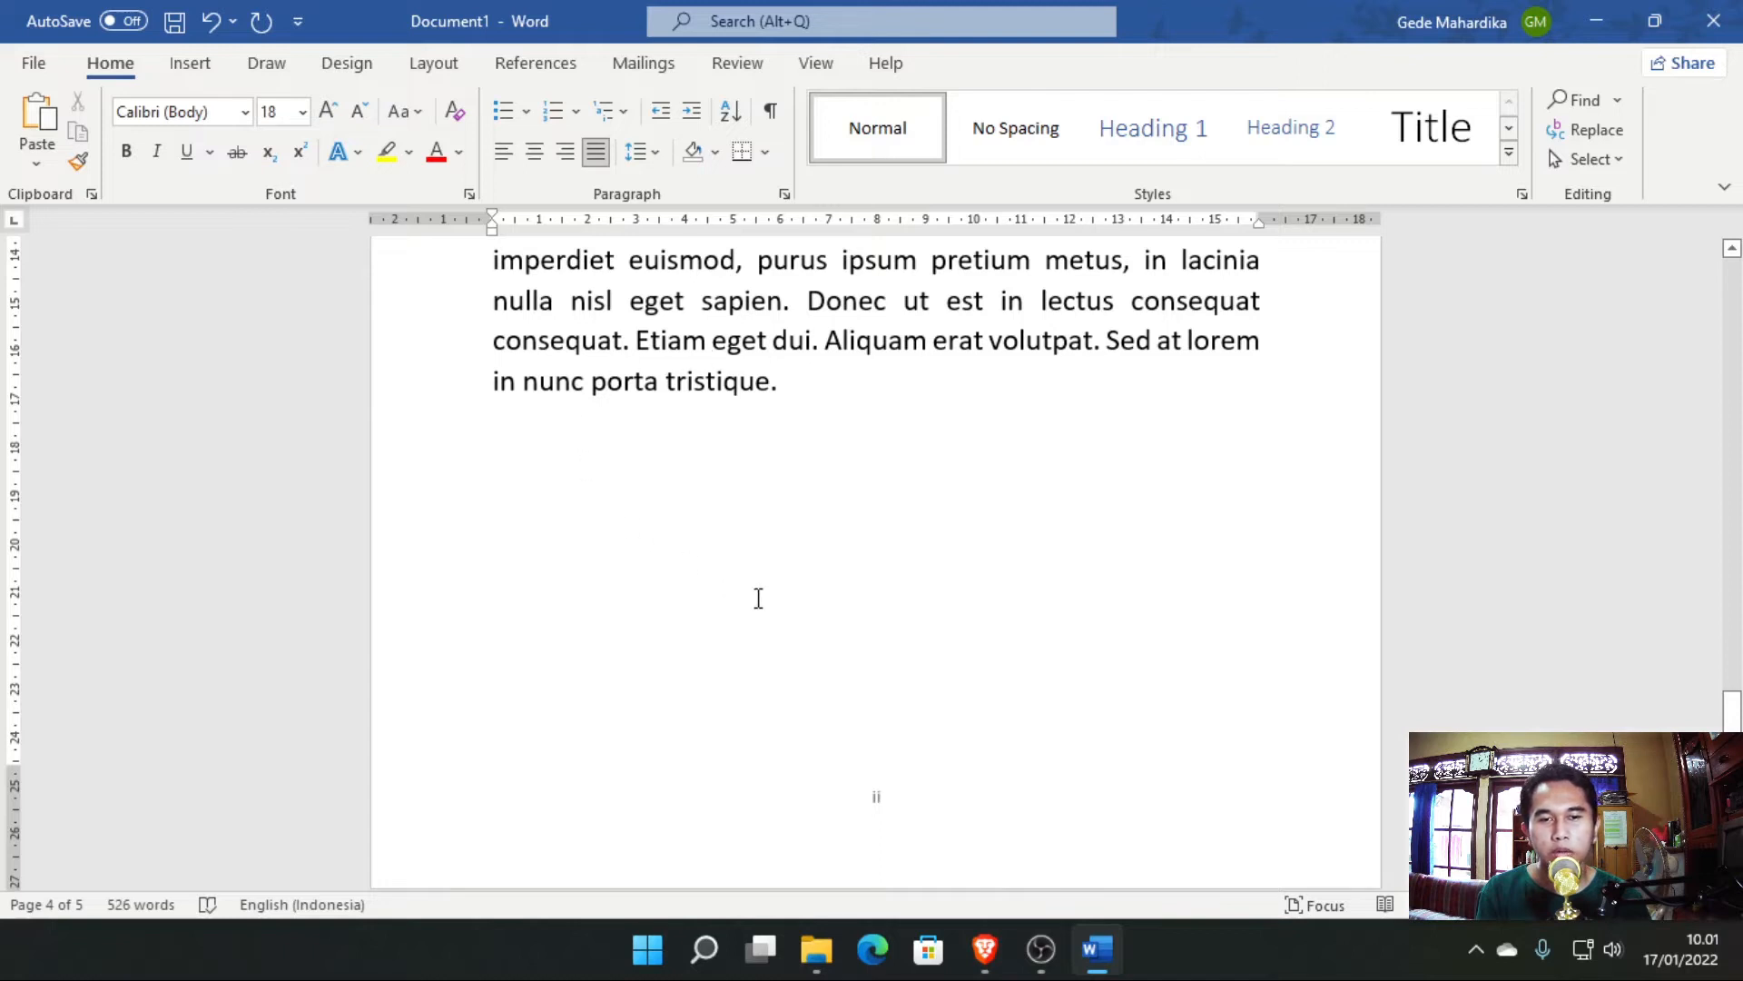
click(436, 63)
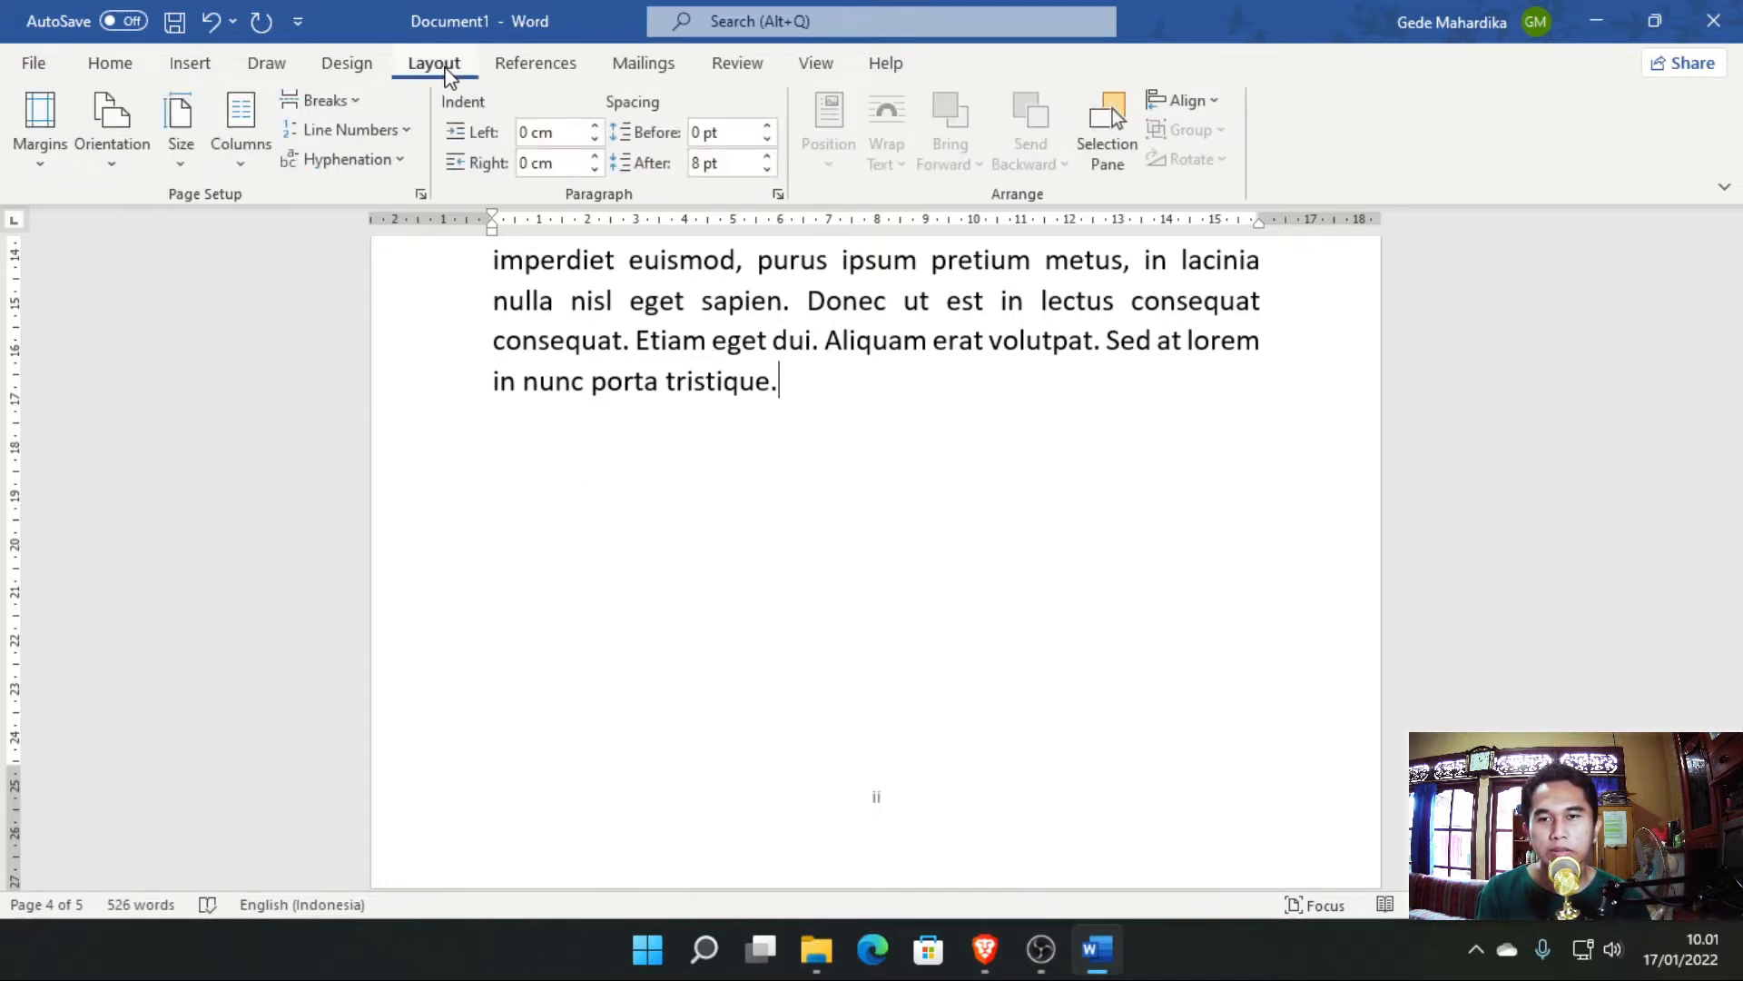
click(319, 101)
click(388, 458)
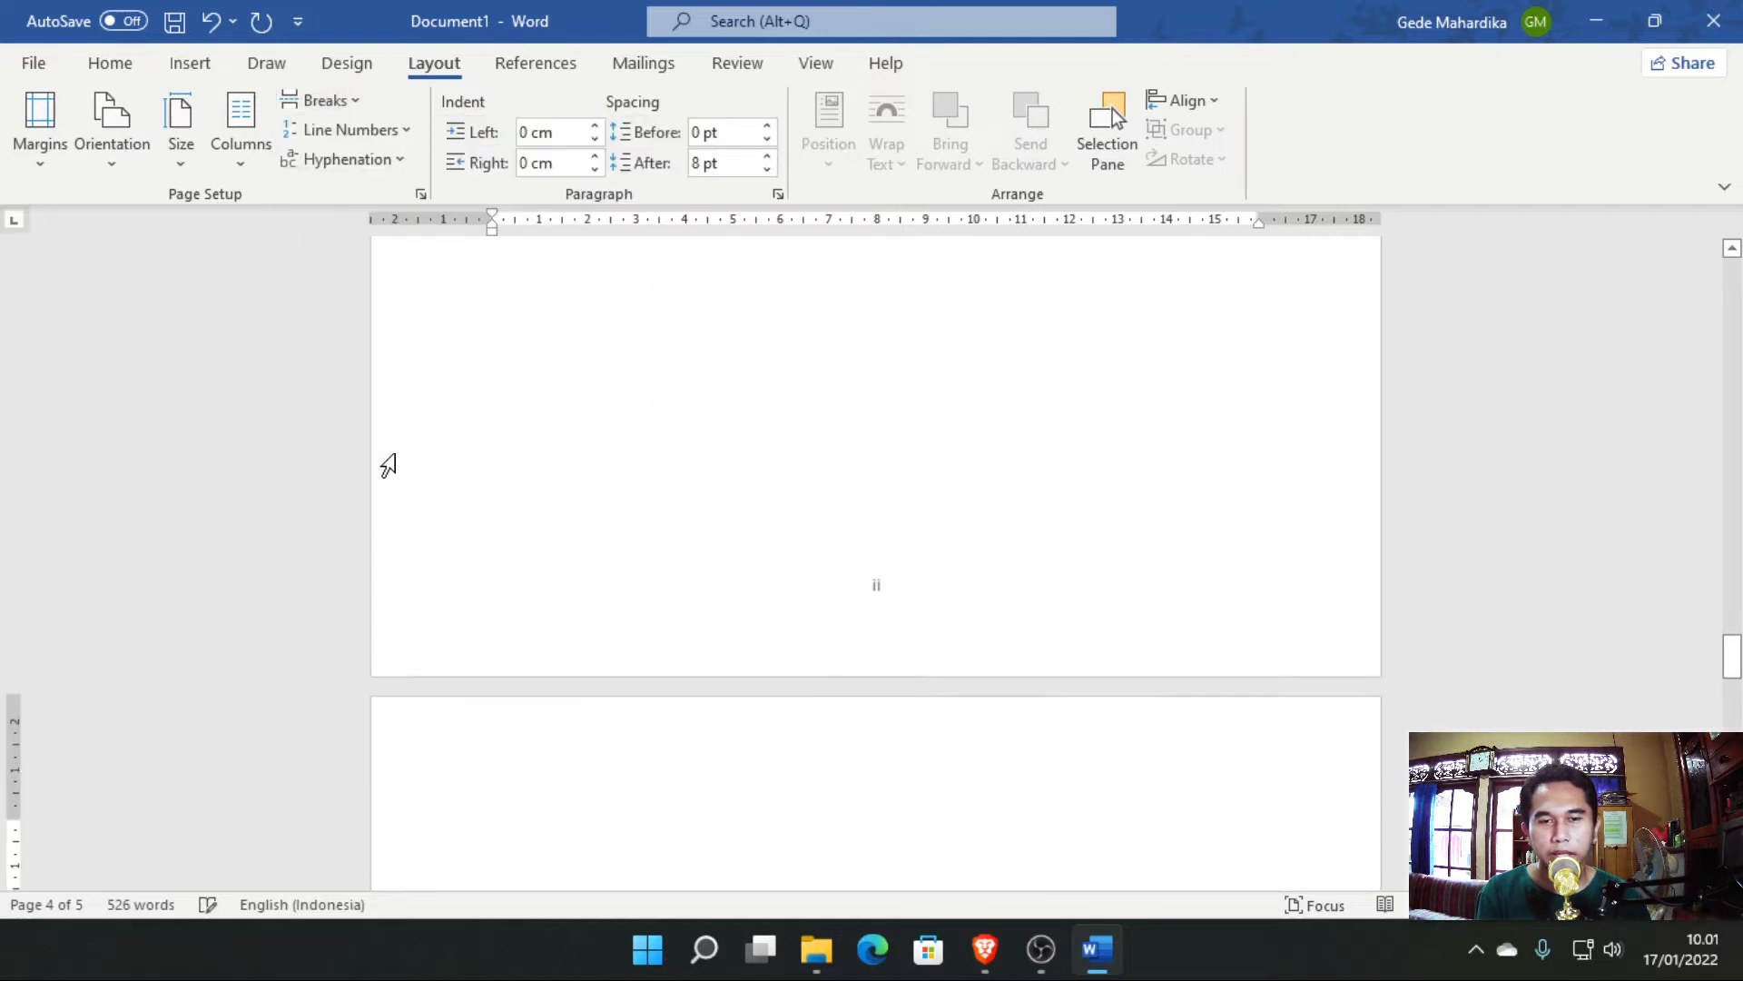
Unlink the Section 4 footer from the previous section and remove its page number.
scroll(938, 545, down, 8)
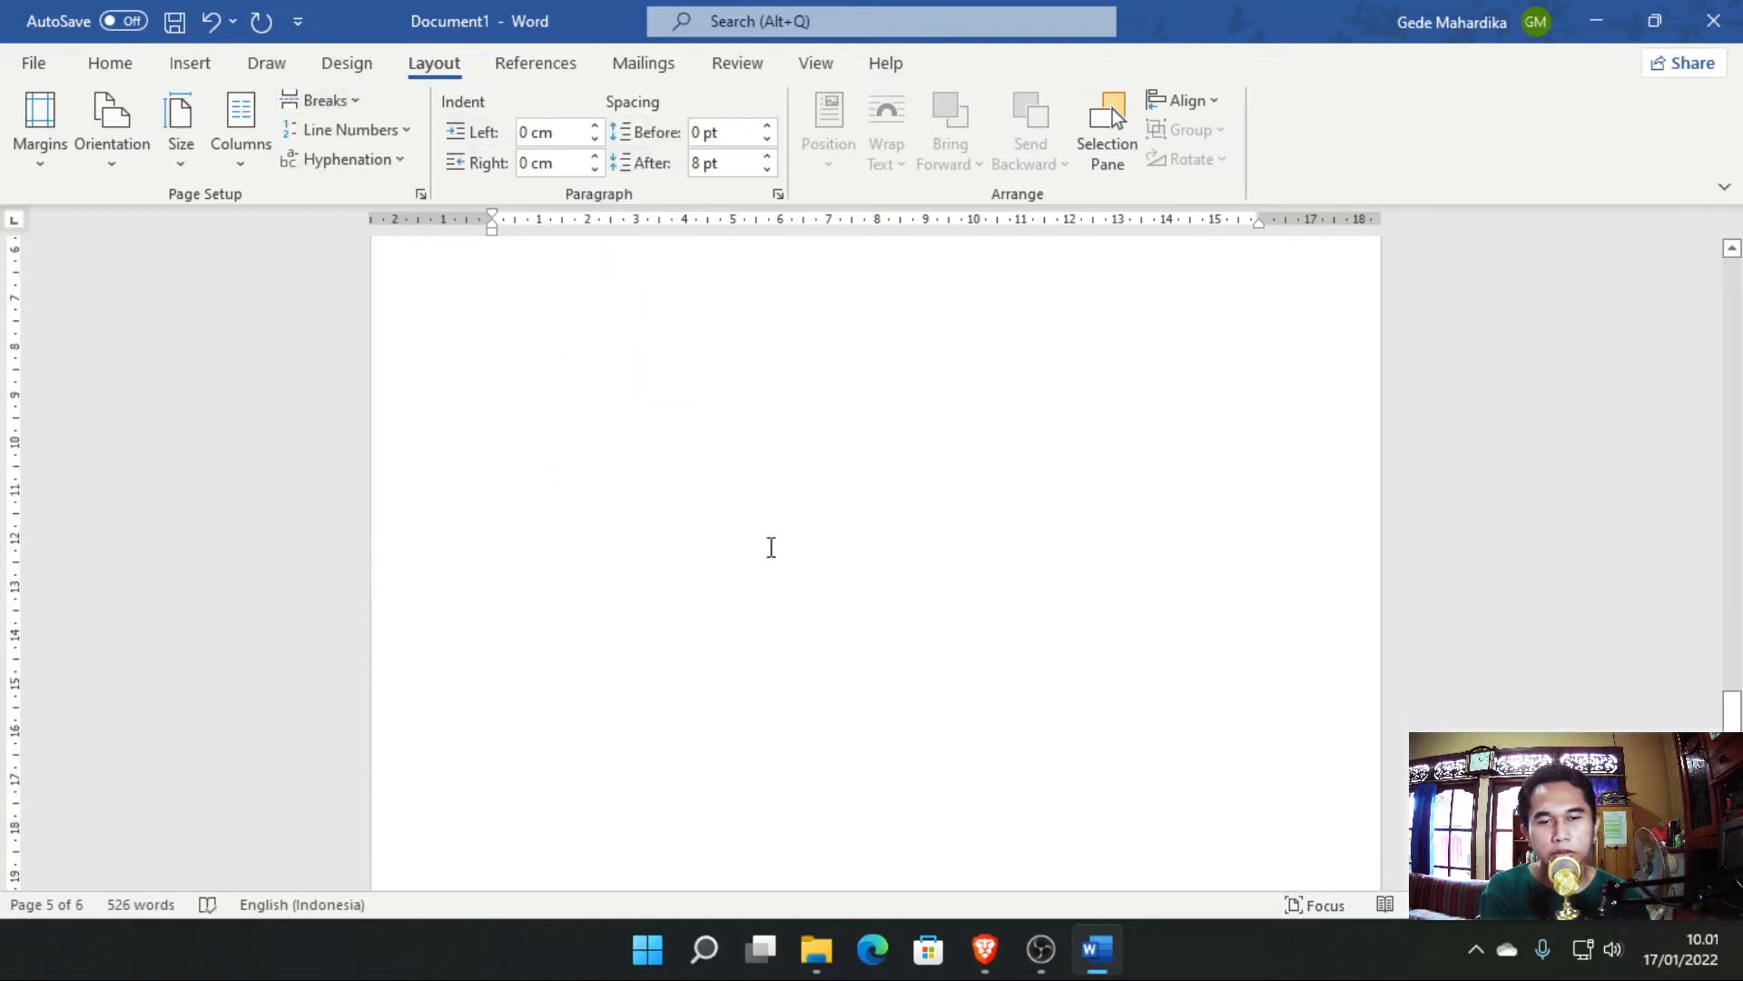
scroll(781, 547, down, 5)
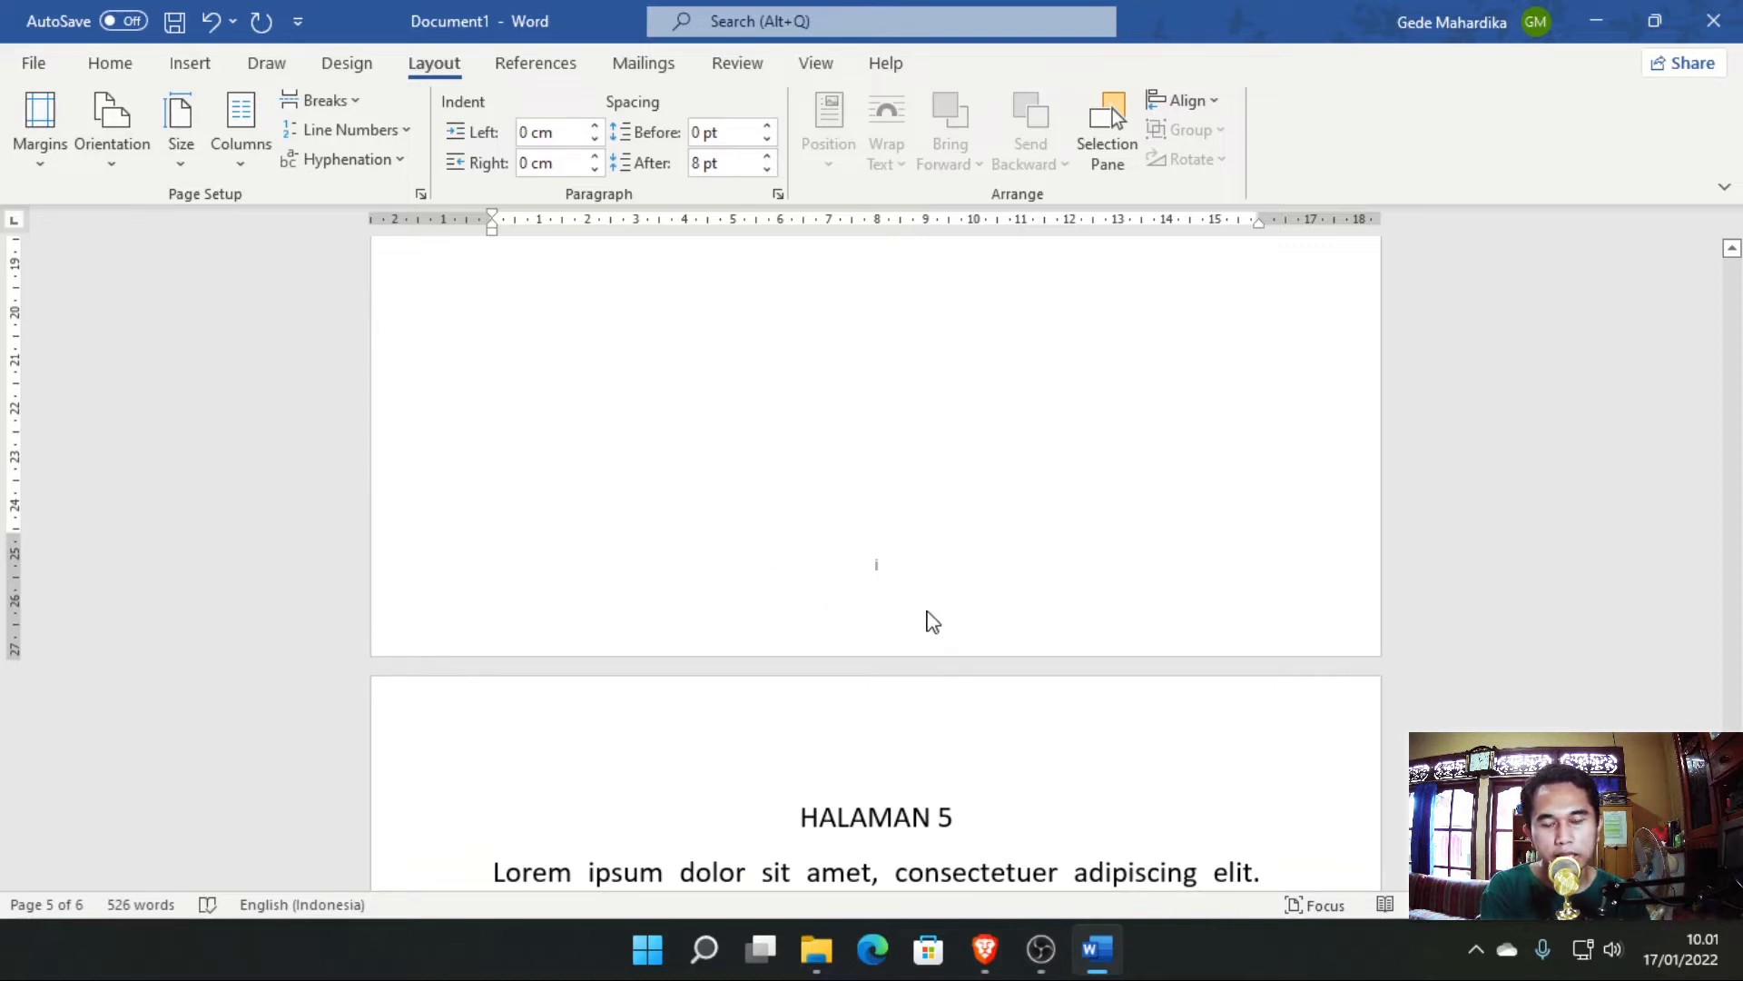
double_click(878, 605)
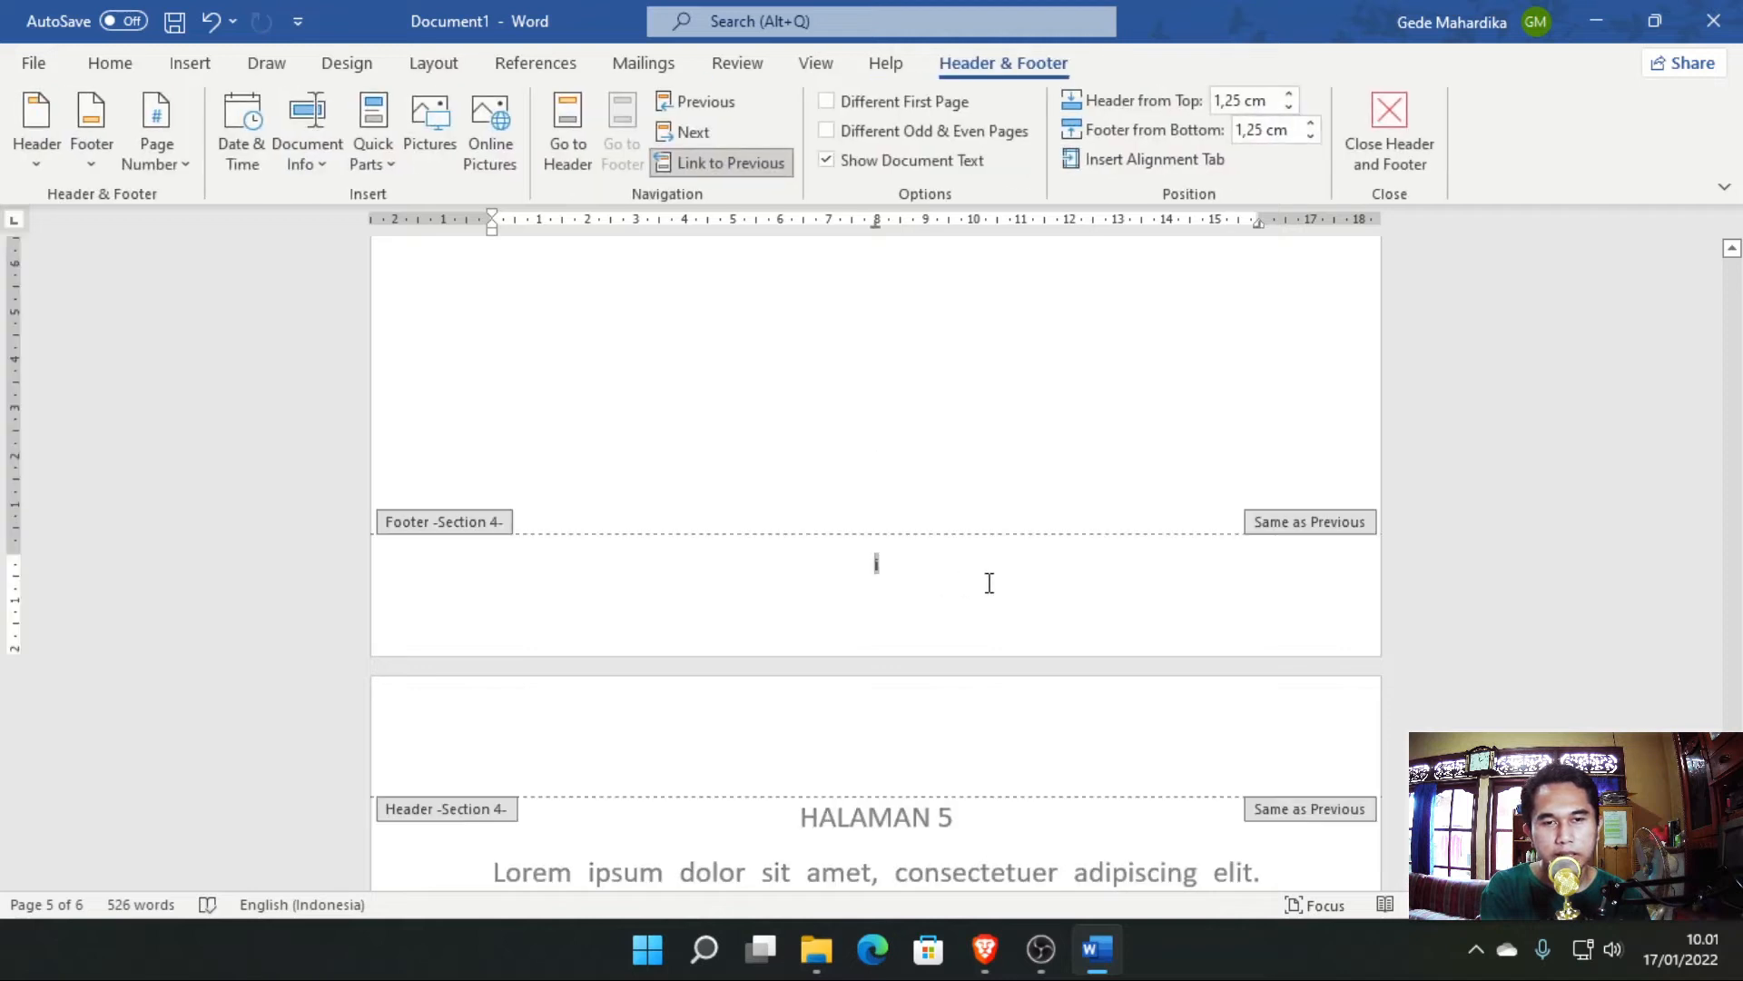
click(718, 164)
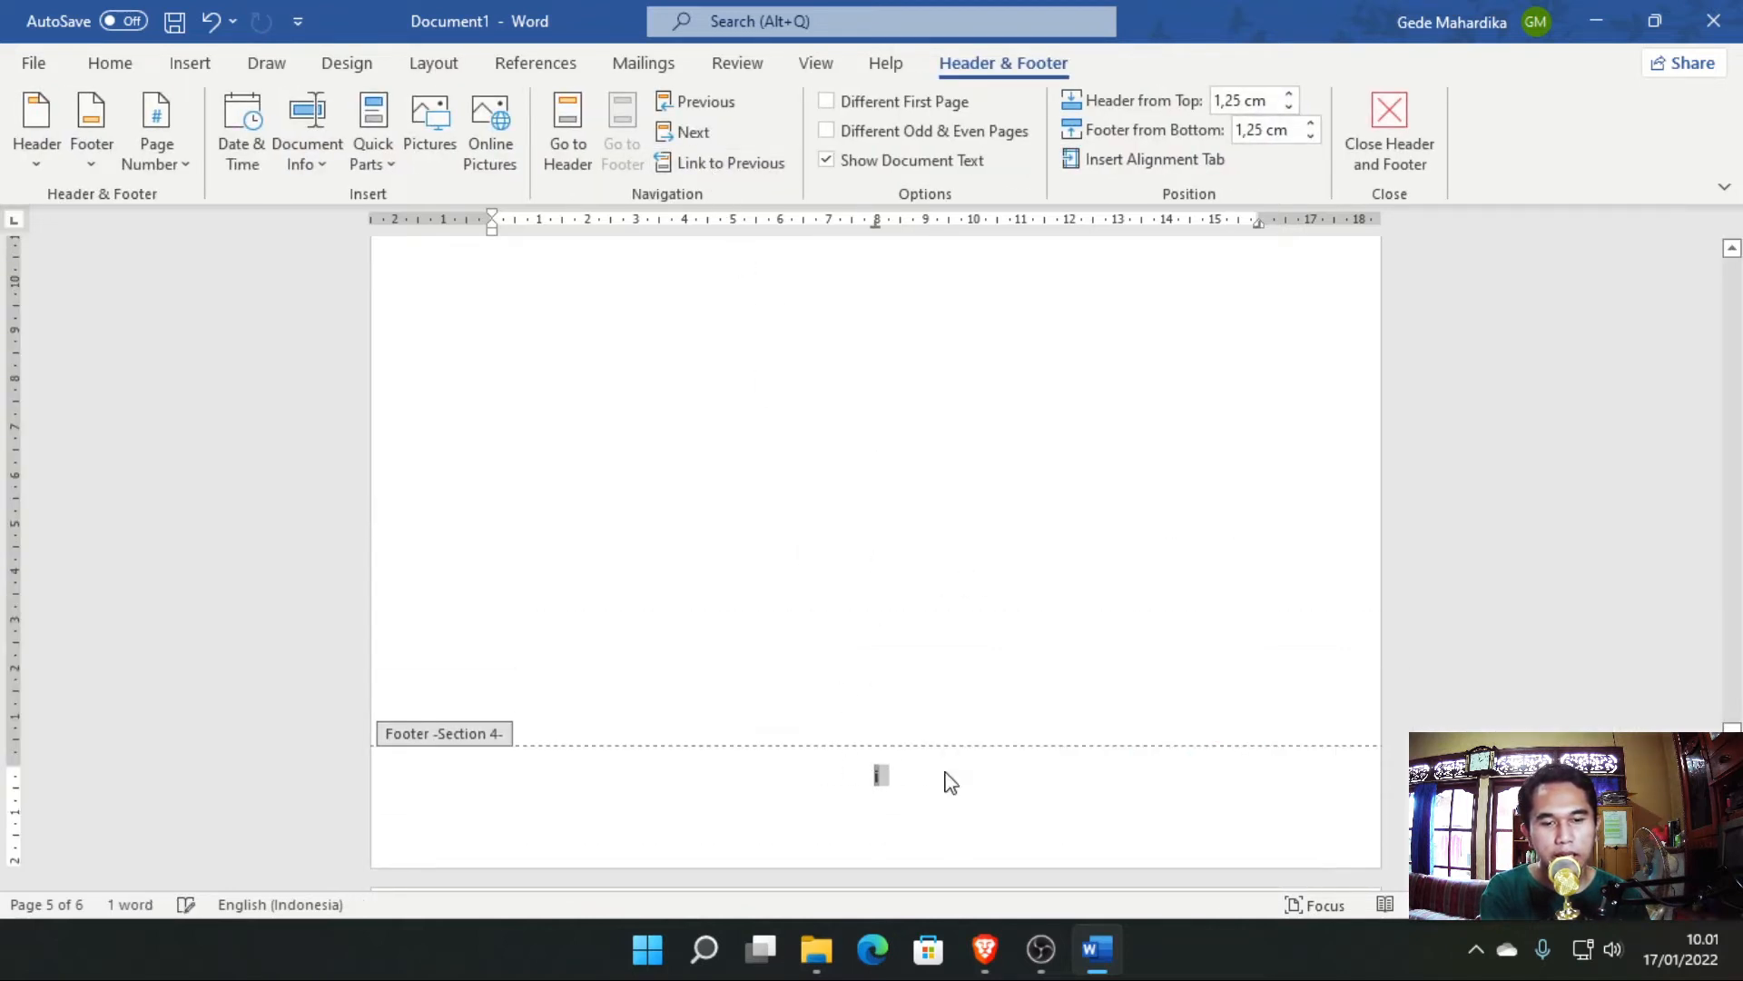
Unlink the Section 4 header from the previous section's header.
scroll(888, 793, up, 10)
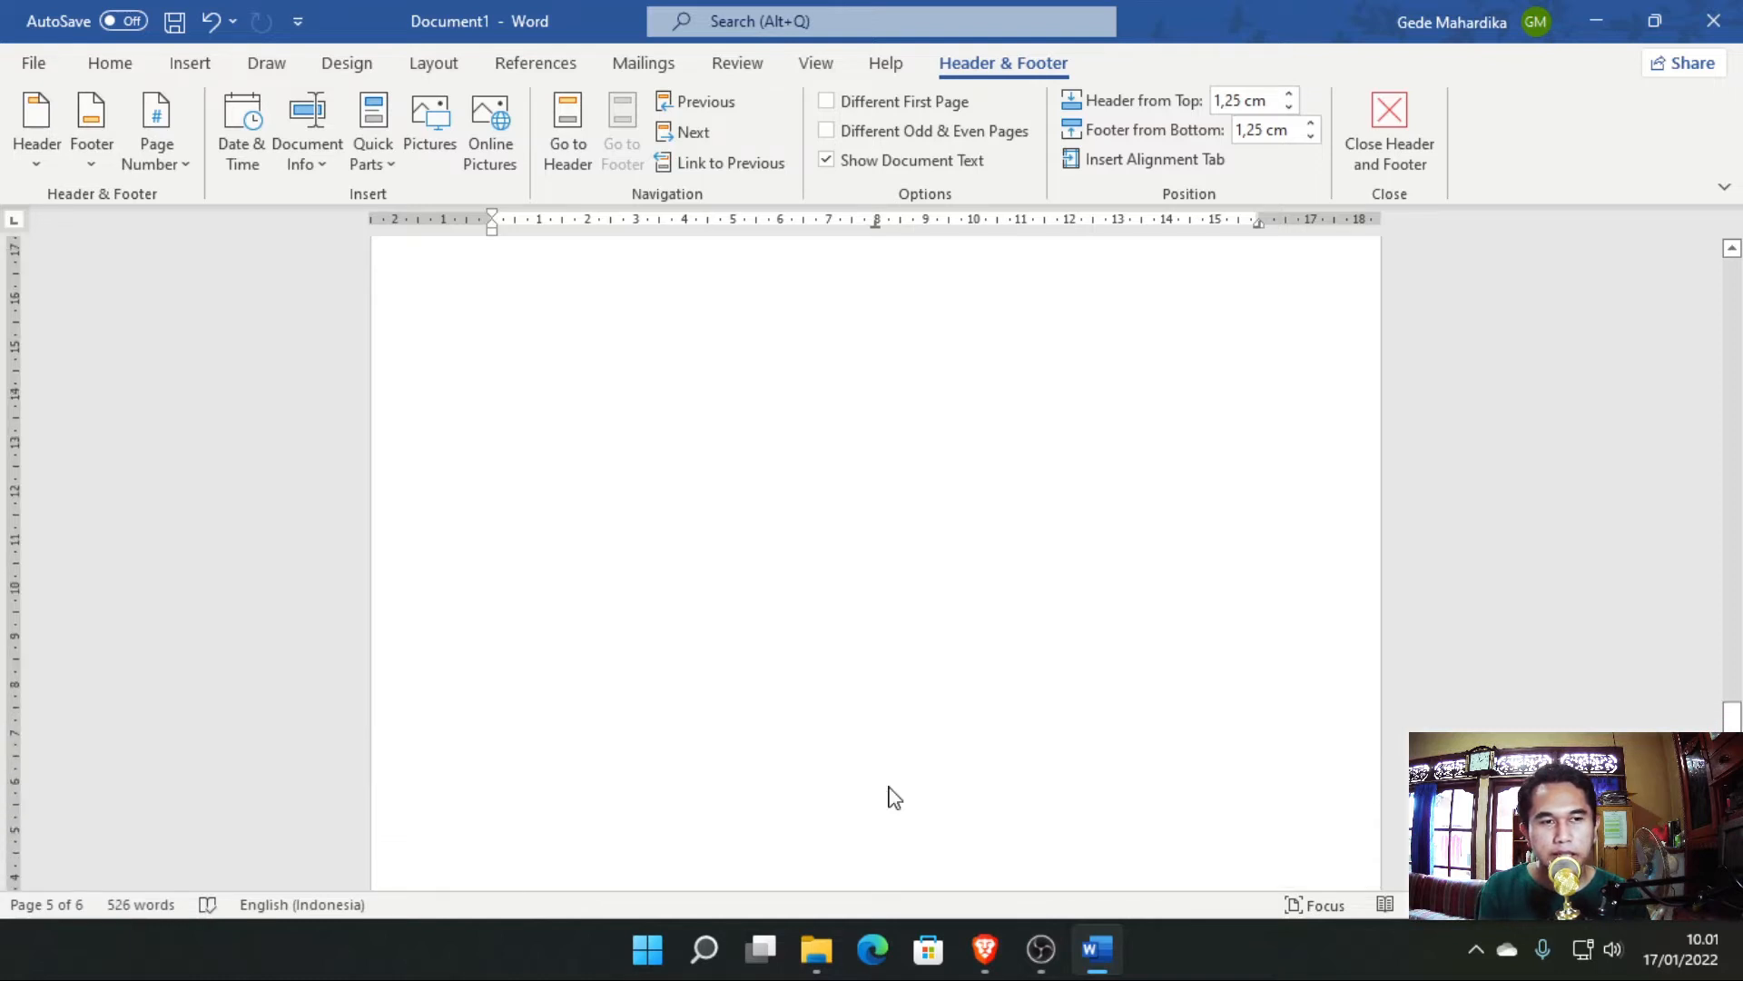
scroll(888, 792, up, 1)
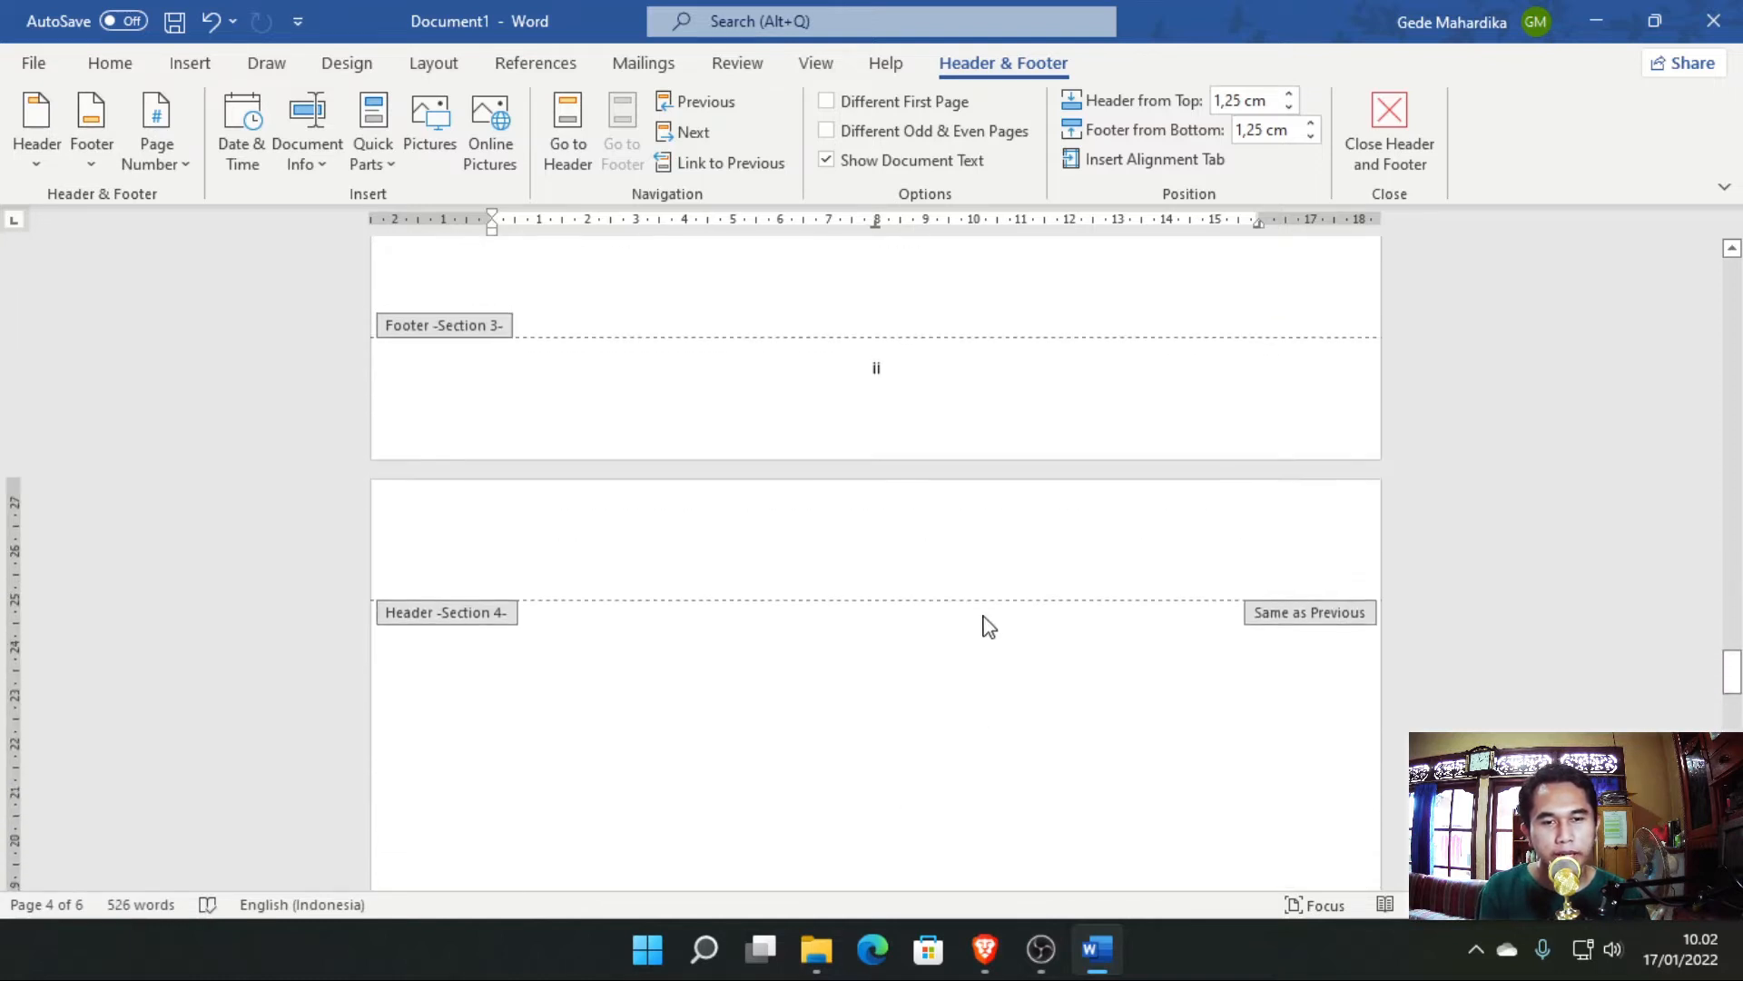
click(916, 545)
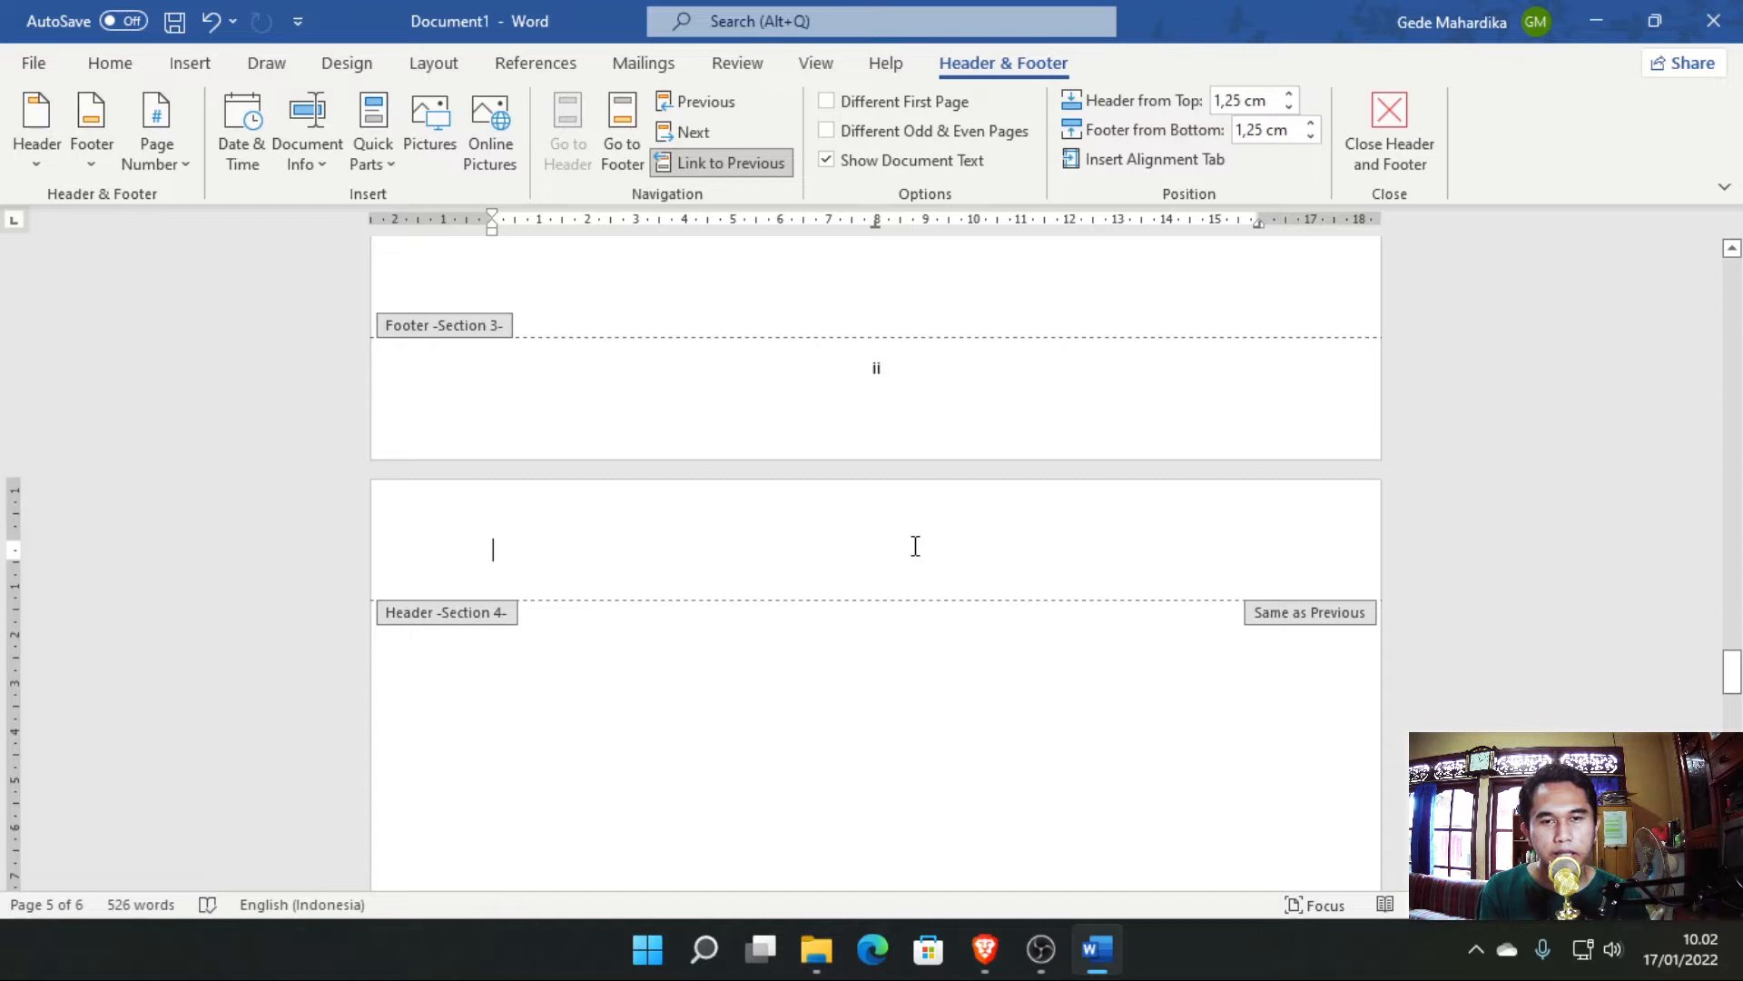
click(722, 165)
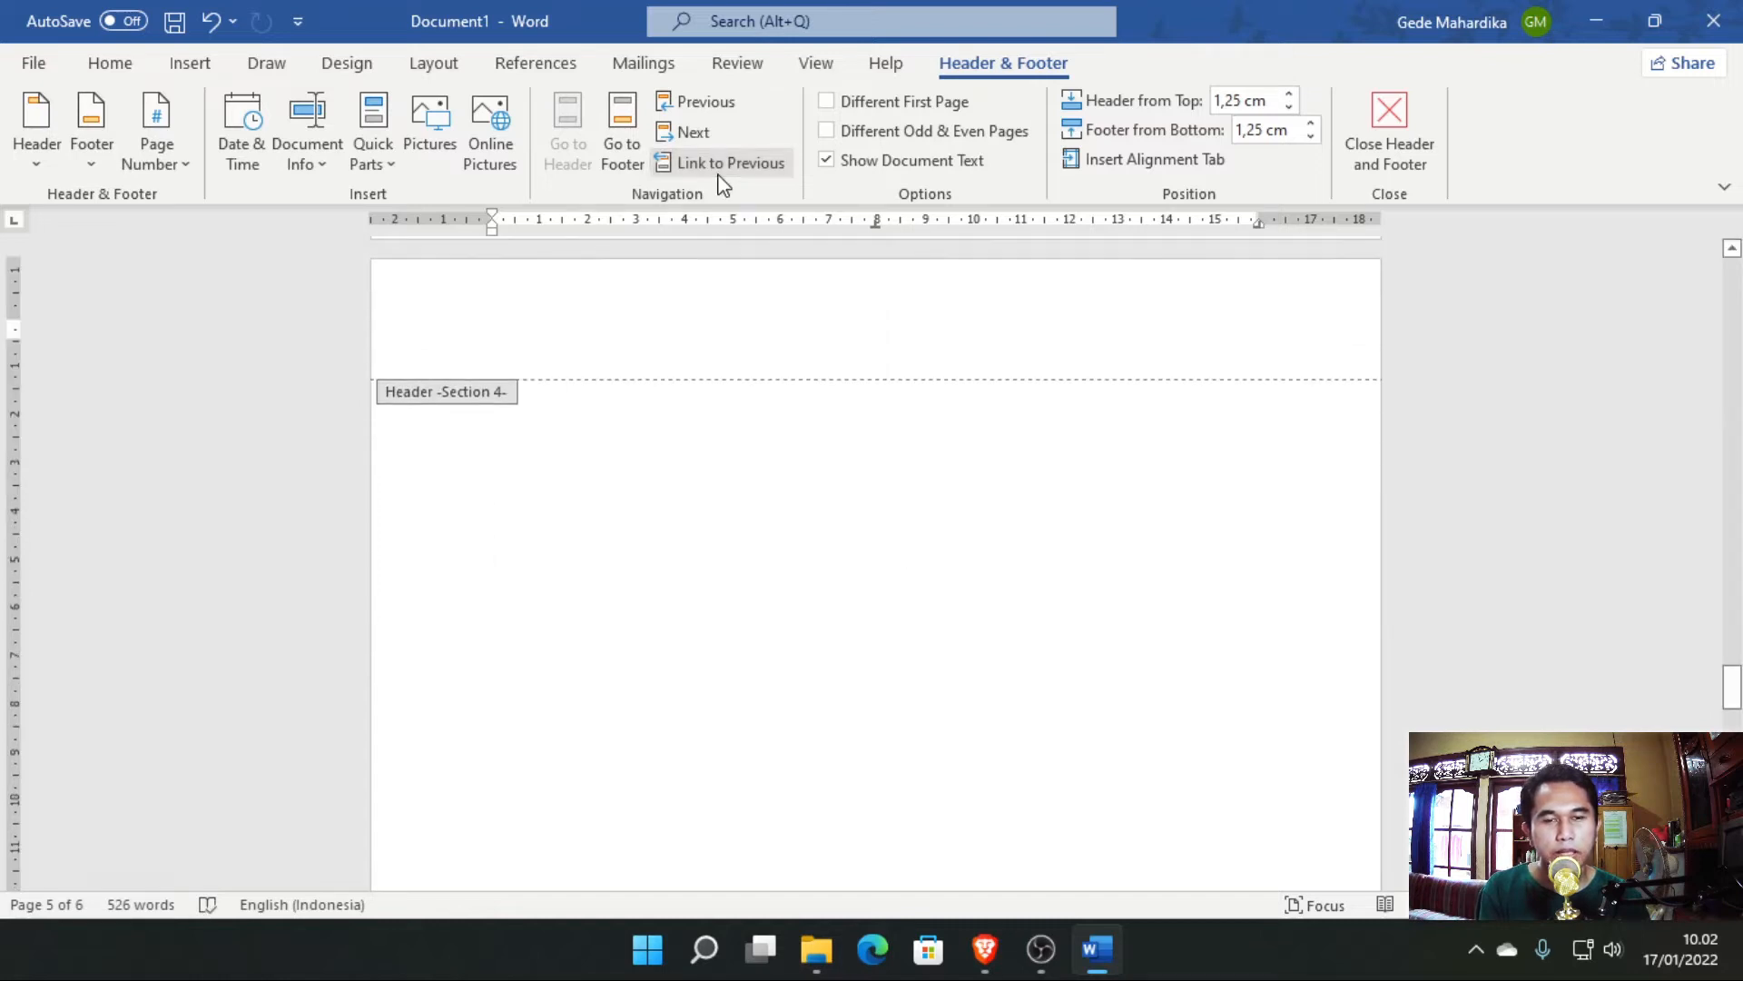
Set the Section 4 page numbering to continue from the previous section, keeping the i, ii, iii format.
scroll(736, 408, up, 4)
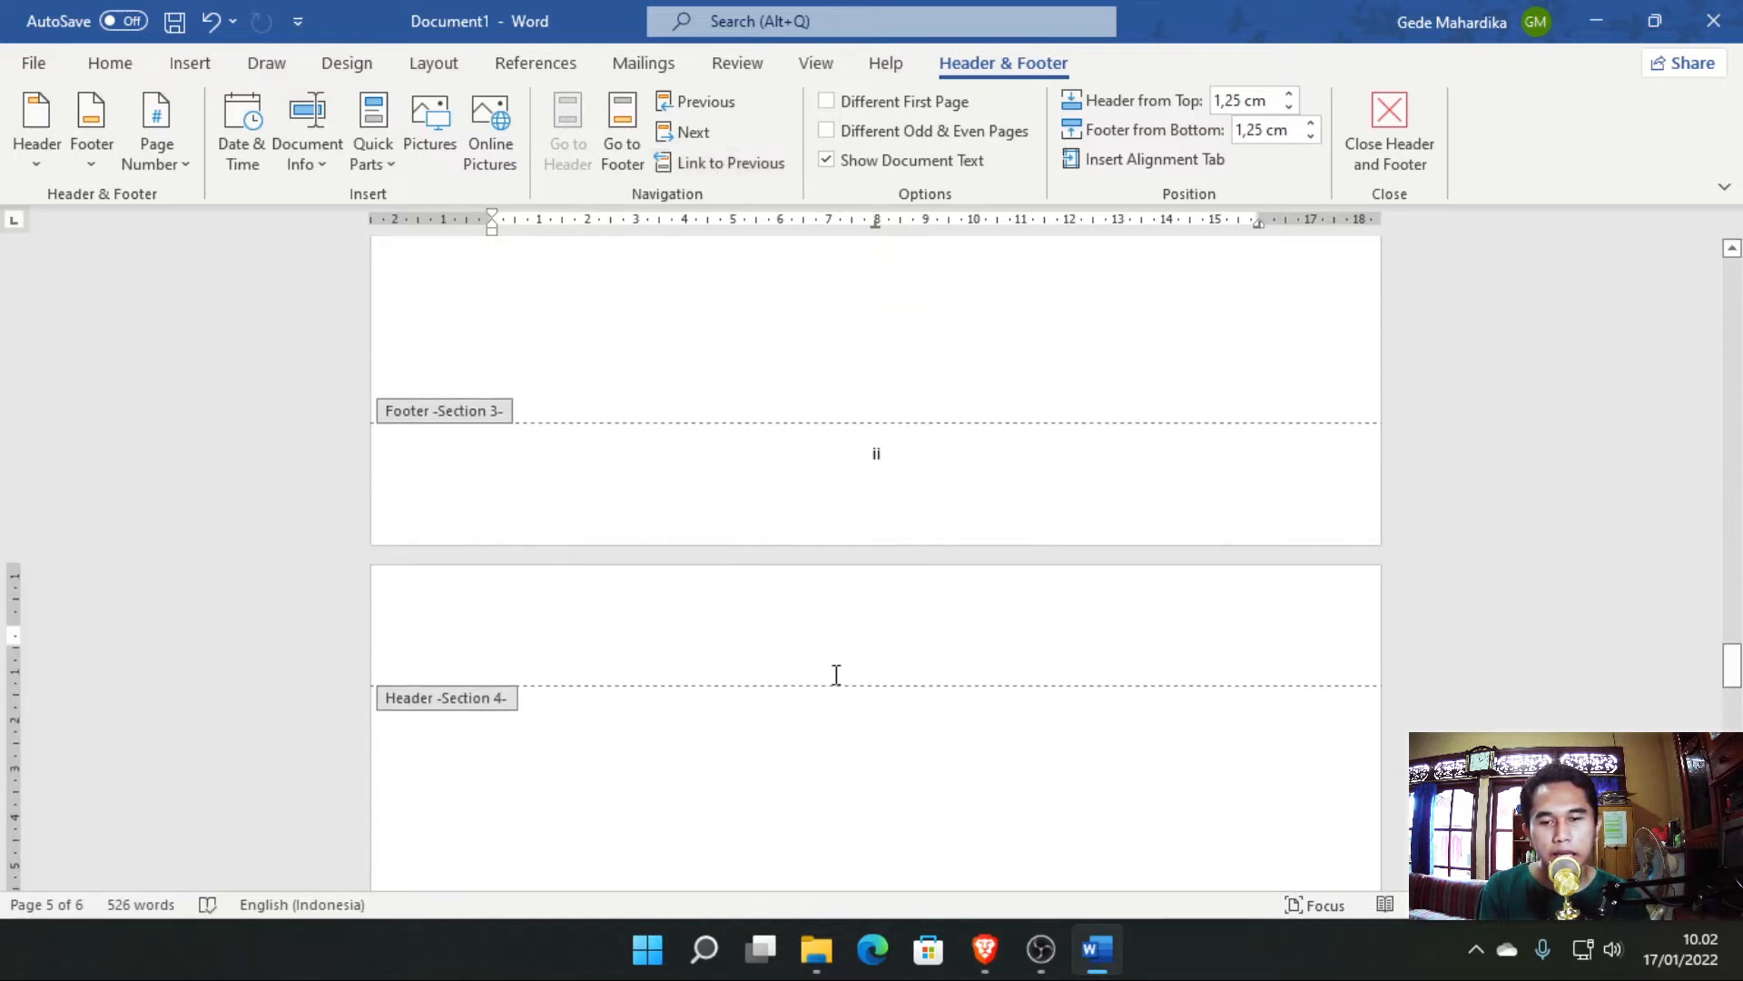
scroll(1160, 700, up, 14)
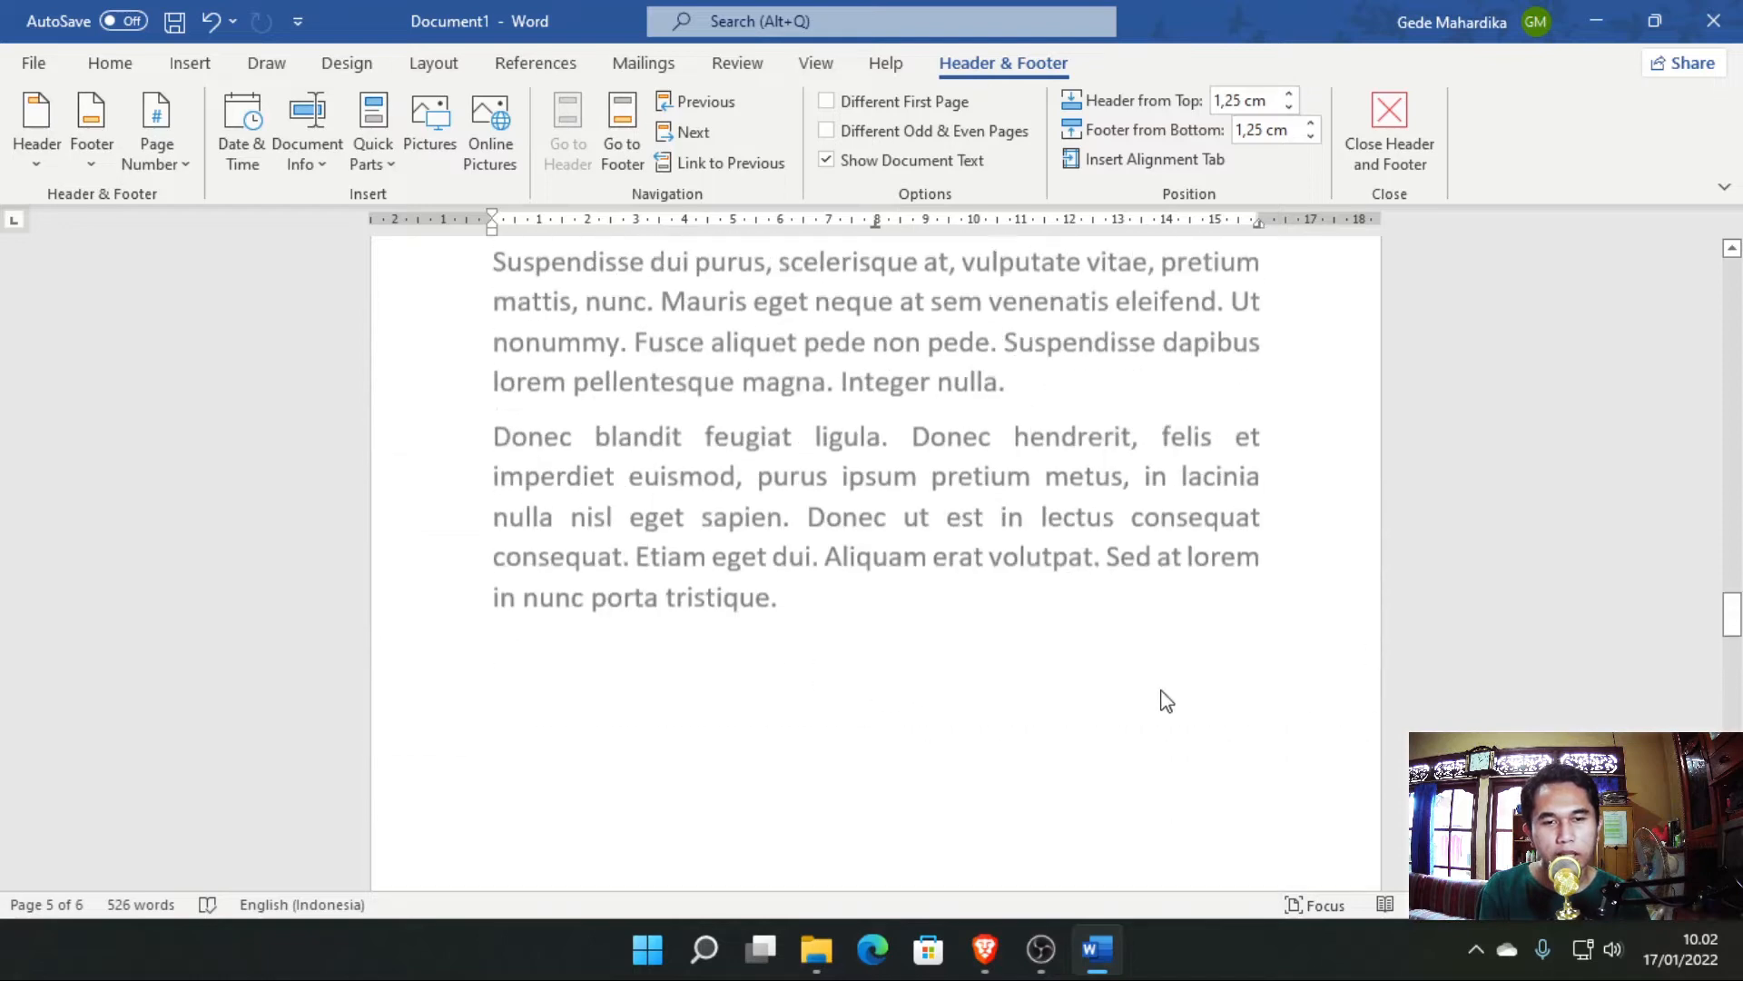
scroll(1044, 588, up, 3)
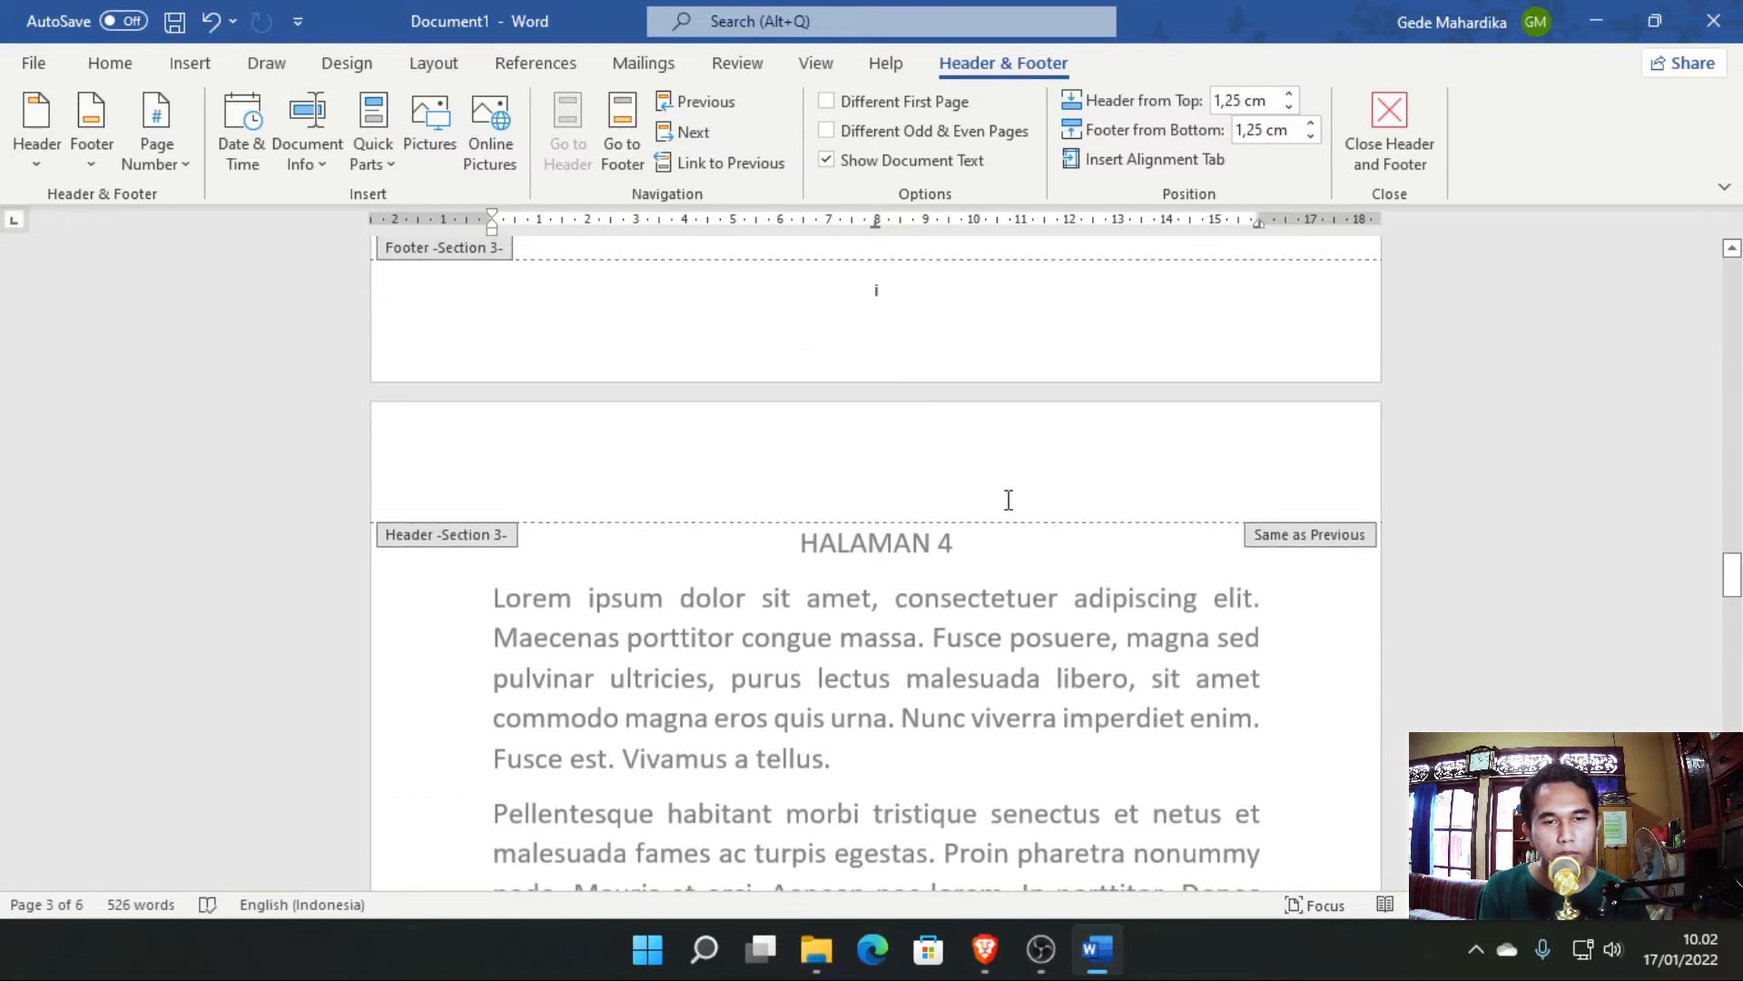
scroll(1056, 563, down, 14)
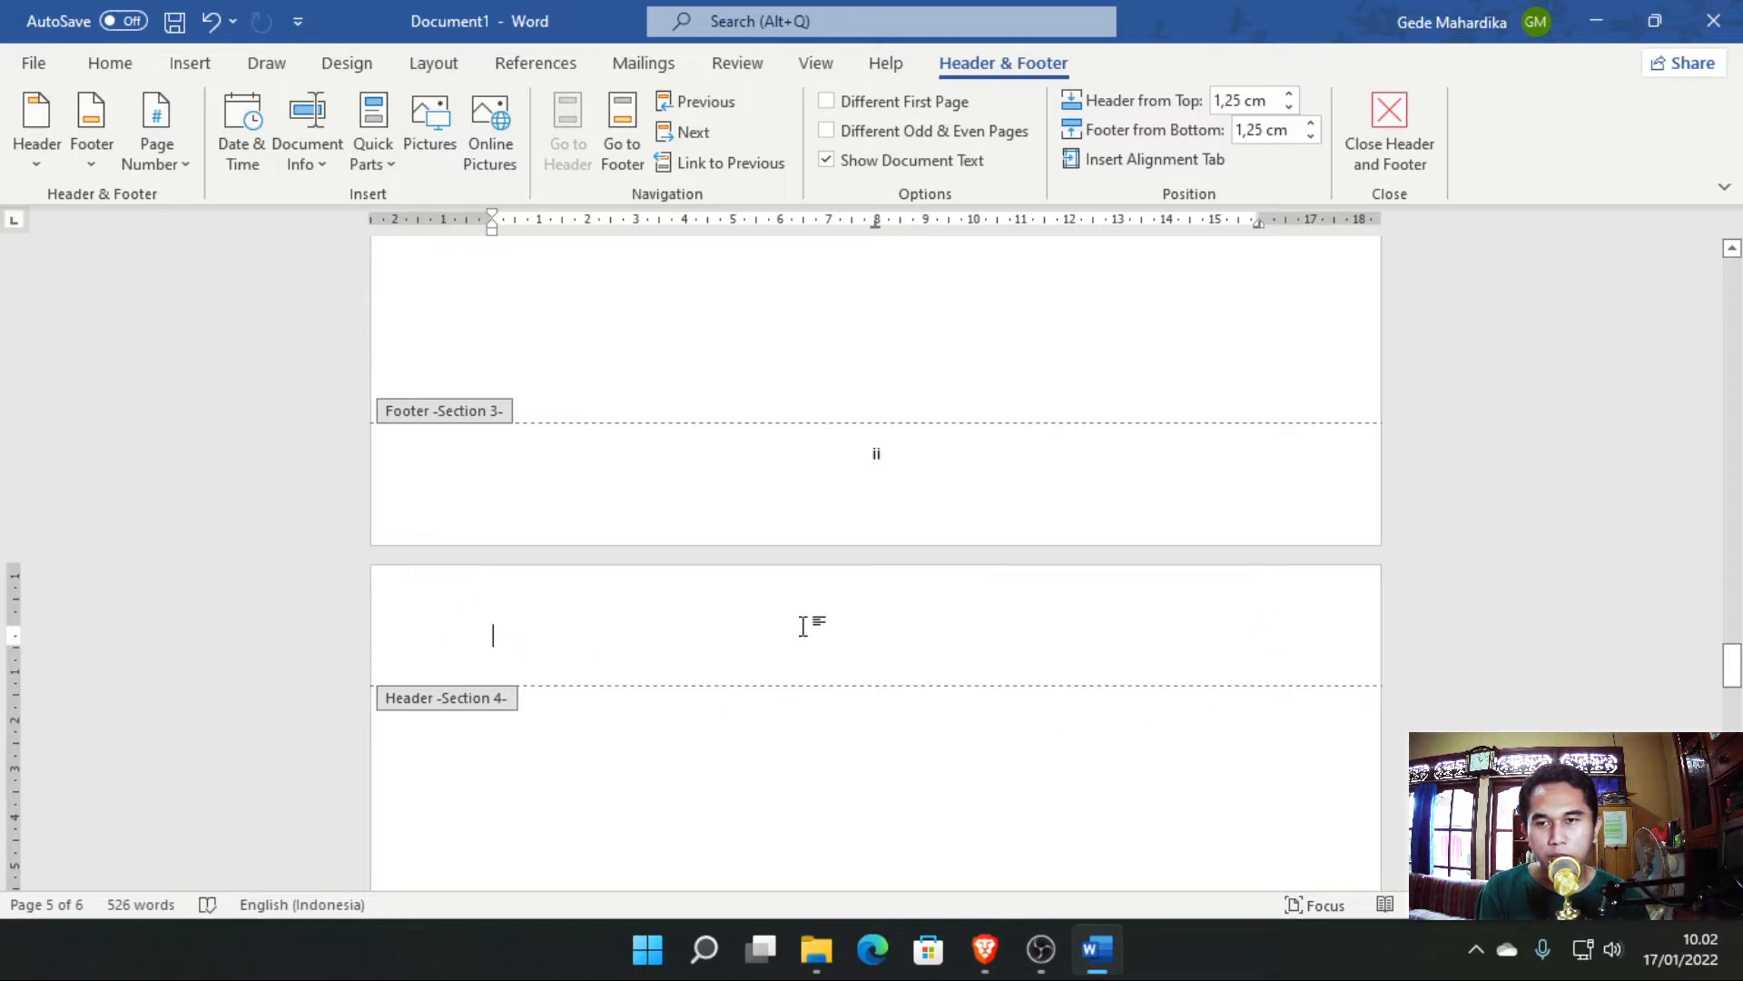
click(147, 140)
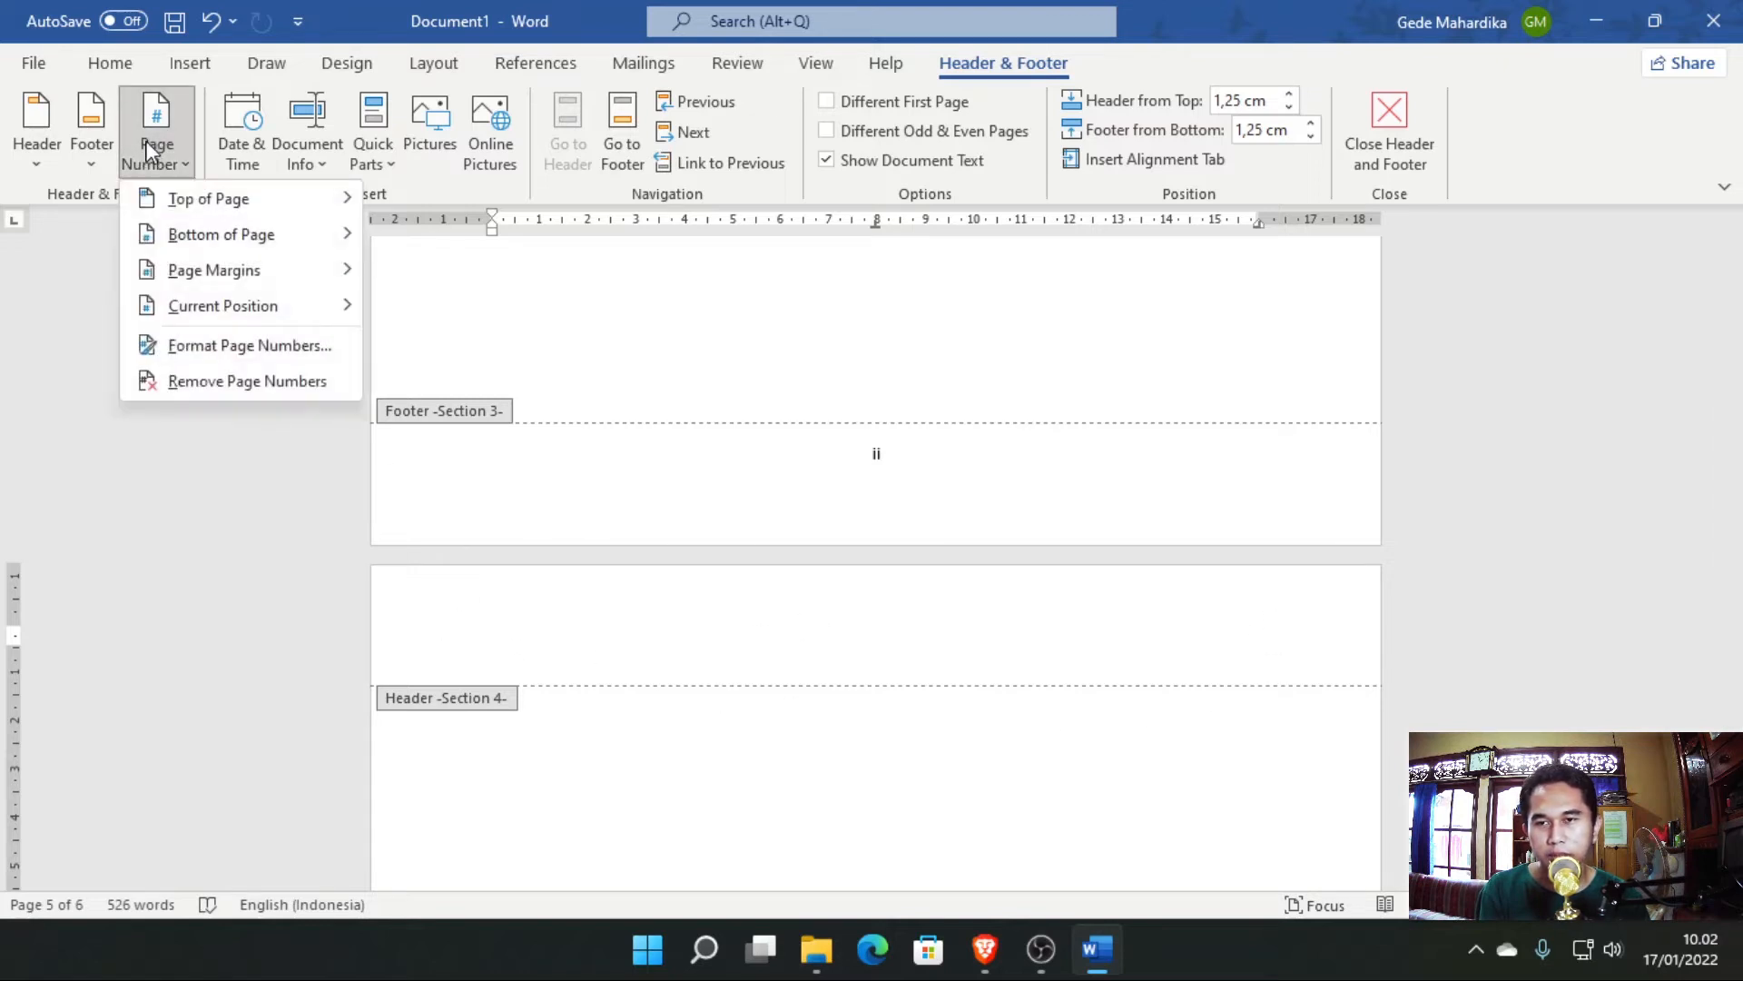
click(201, 345)
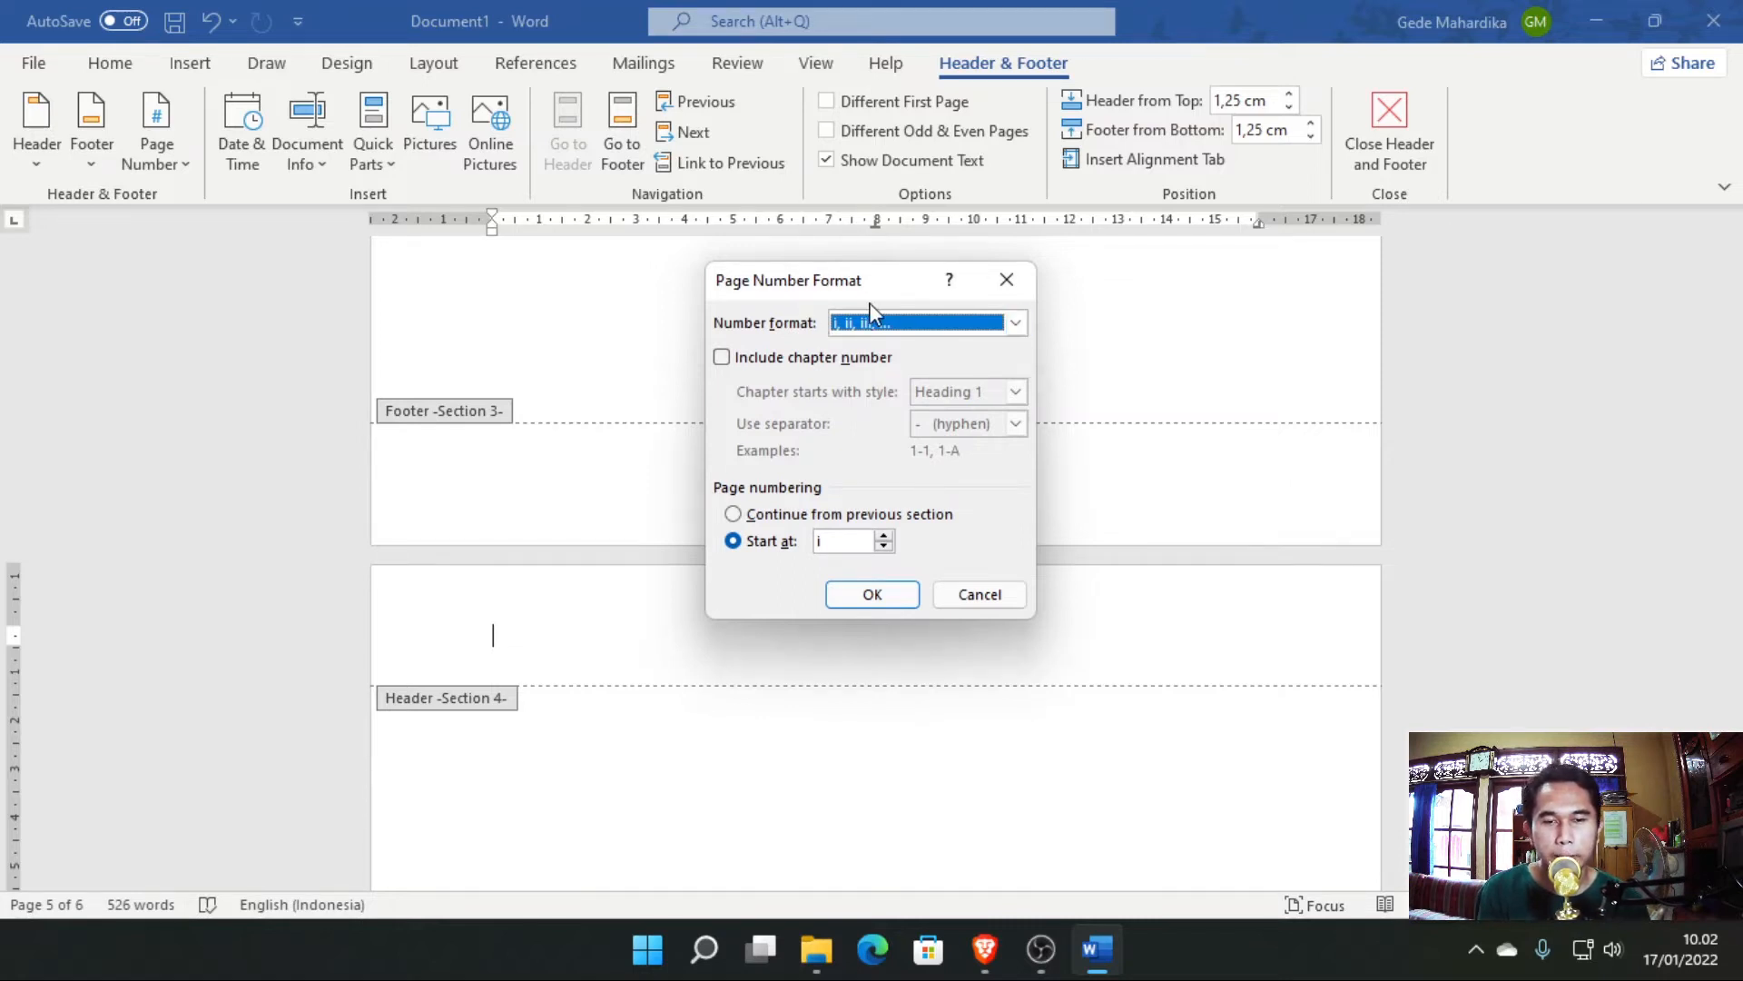
click(834, 515)
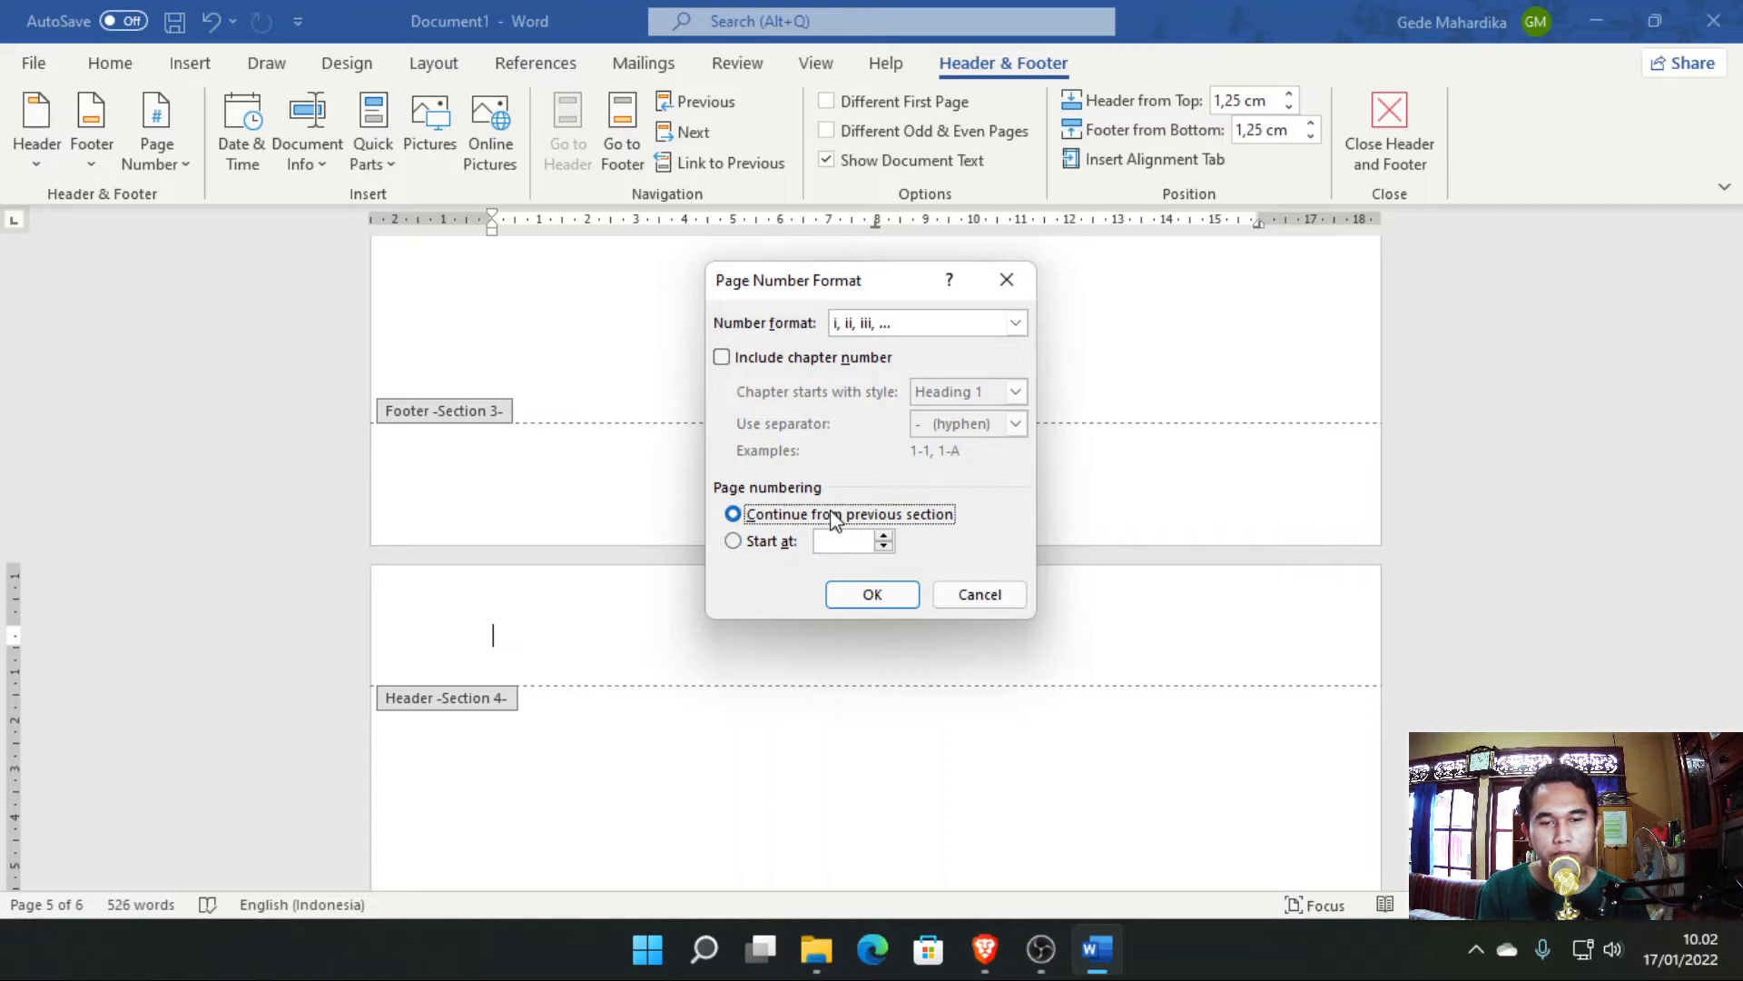
click(870, 592)
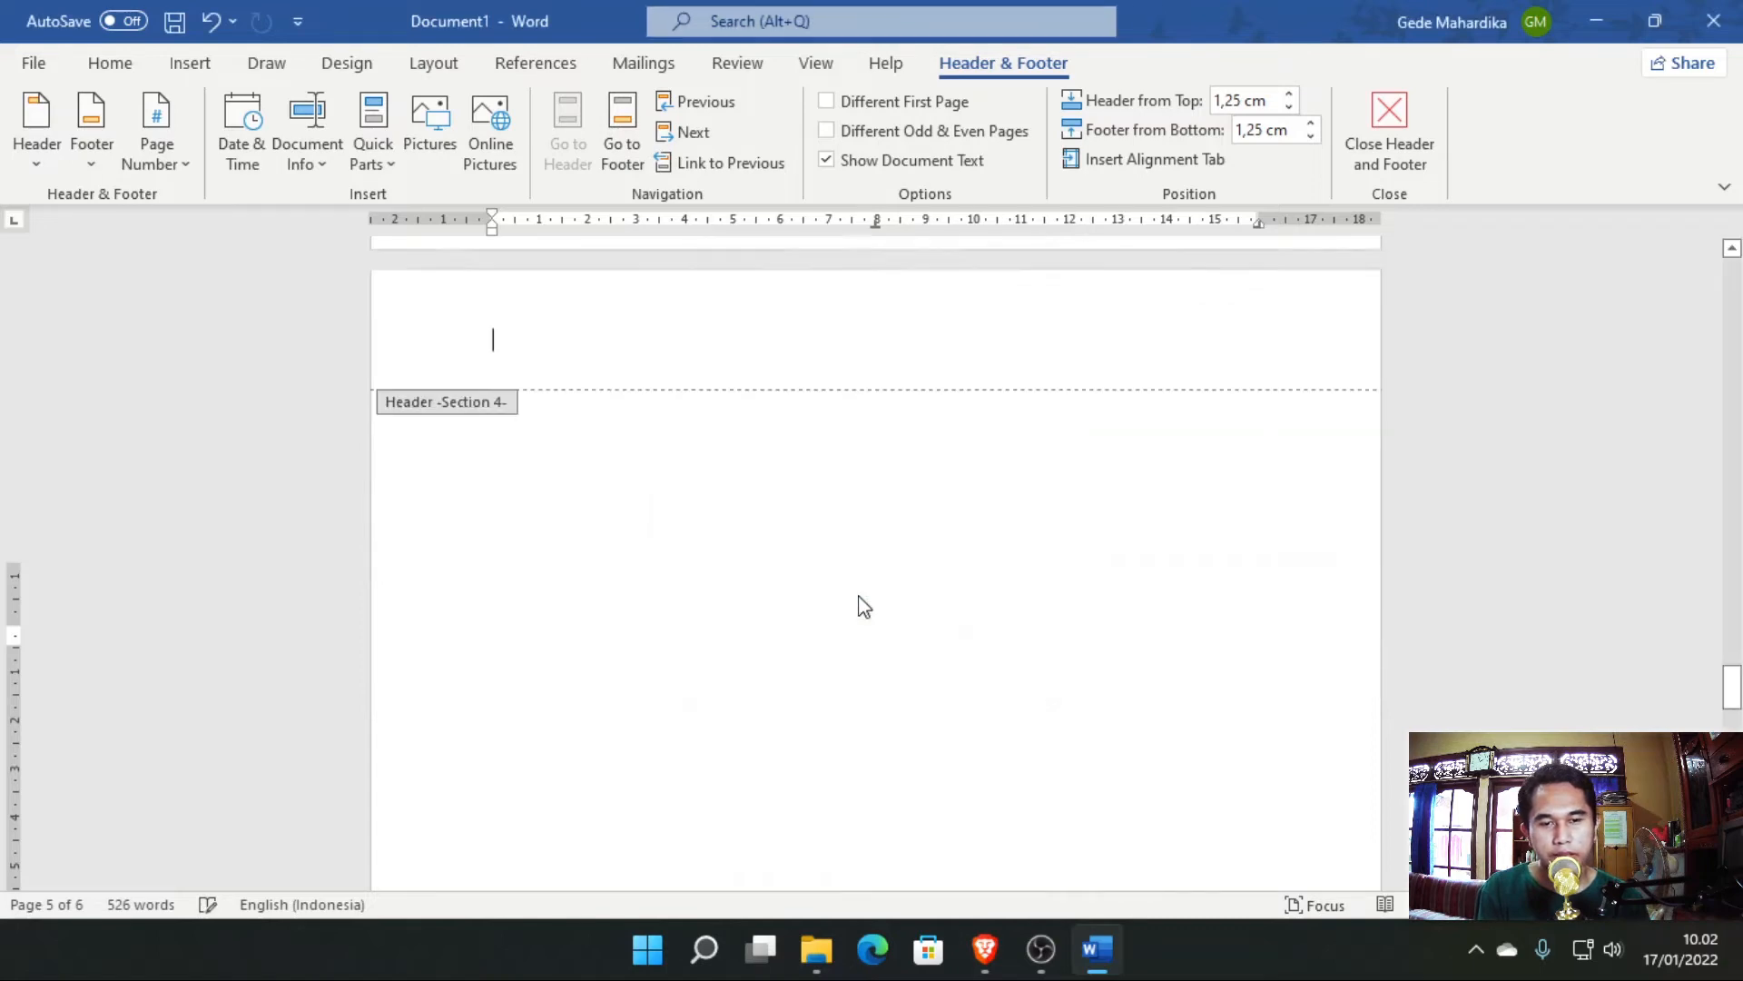
Insert a Plain Number 3 page number at the top of the page in the Section 4 header.
click(164, 156)
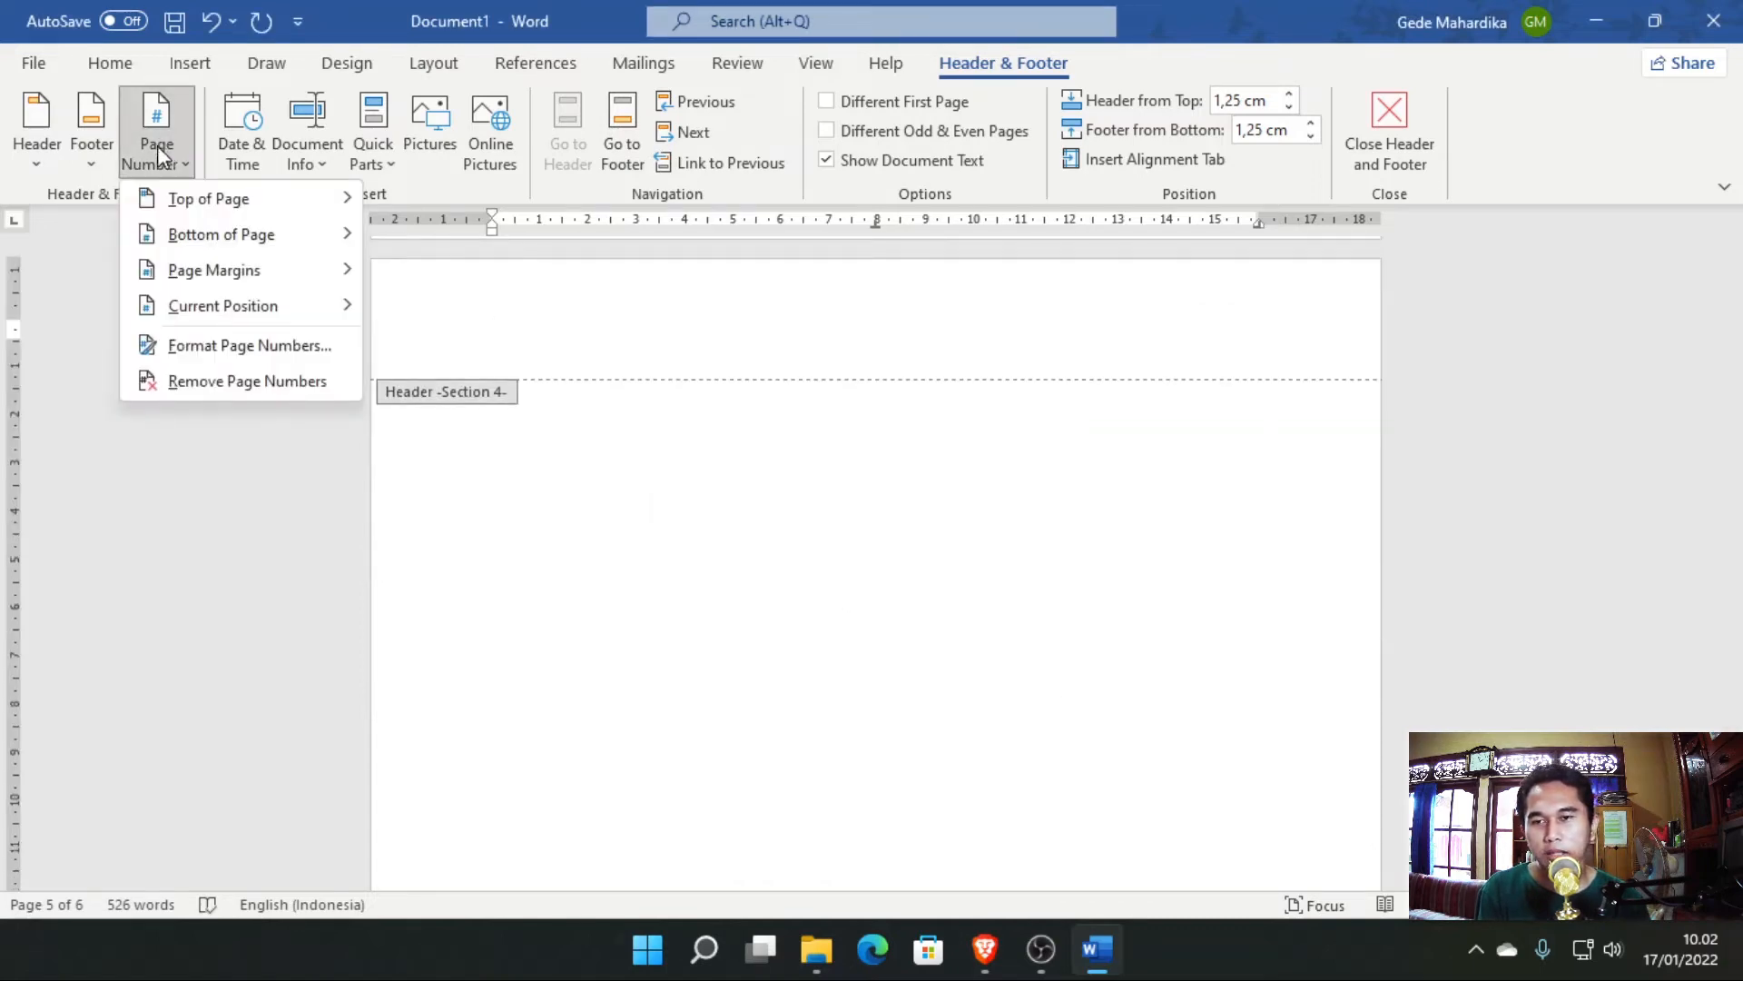
mouse_move(154, 203)
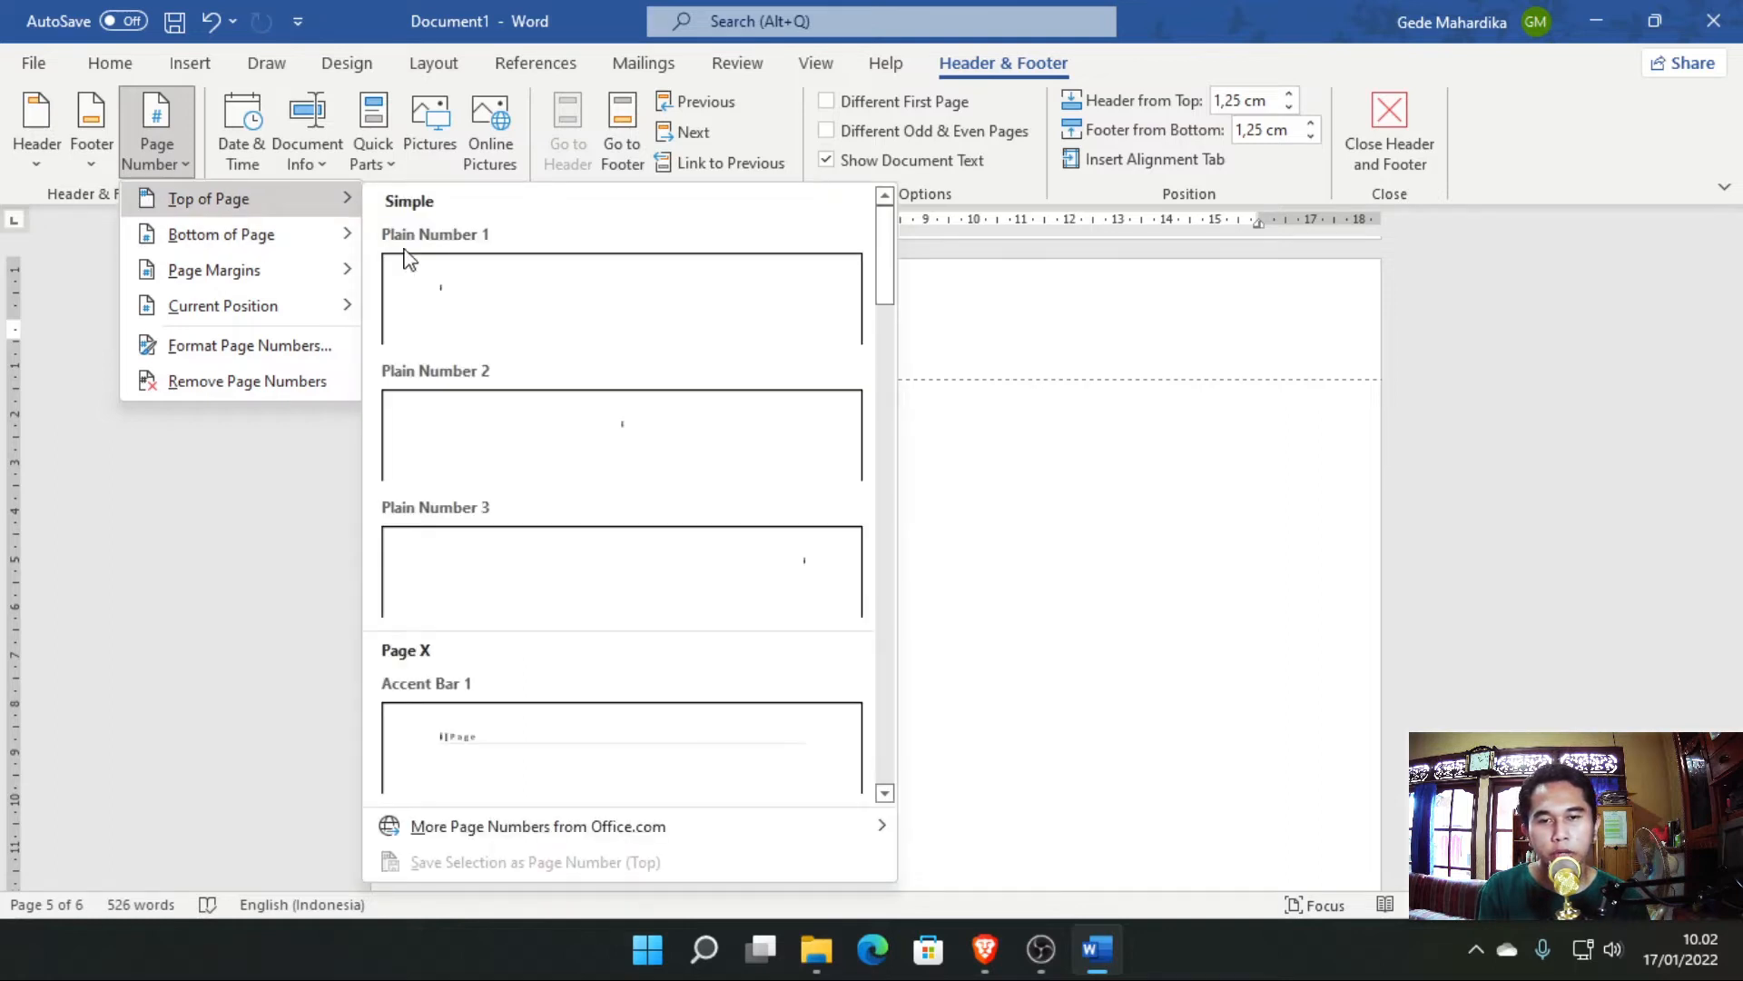
click(555, 551)
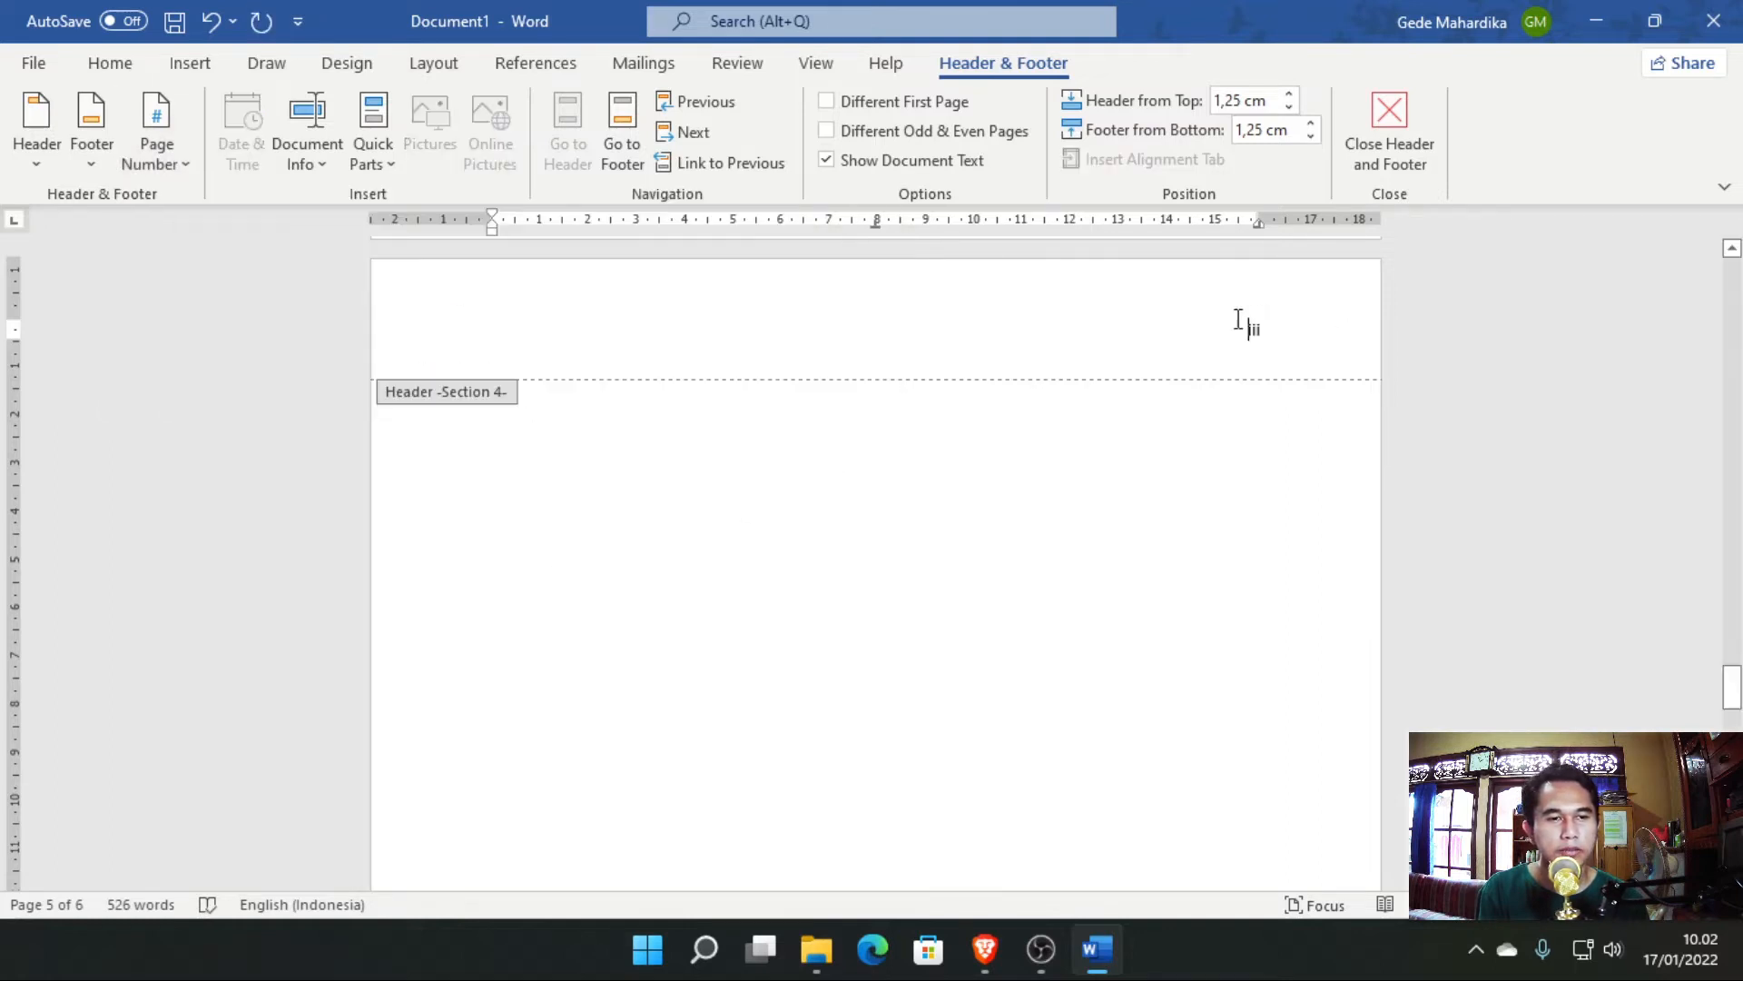
Compare the page numbers in the Section 3 footer and the Section 4 headers and footer, and close header and footer editing.
scroll(1120, 396, up, 4)
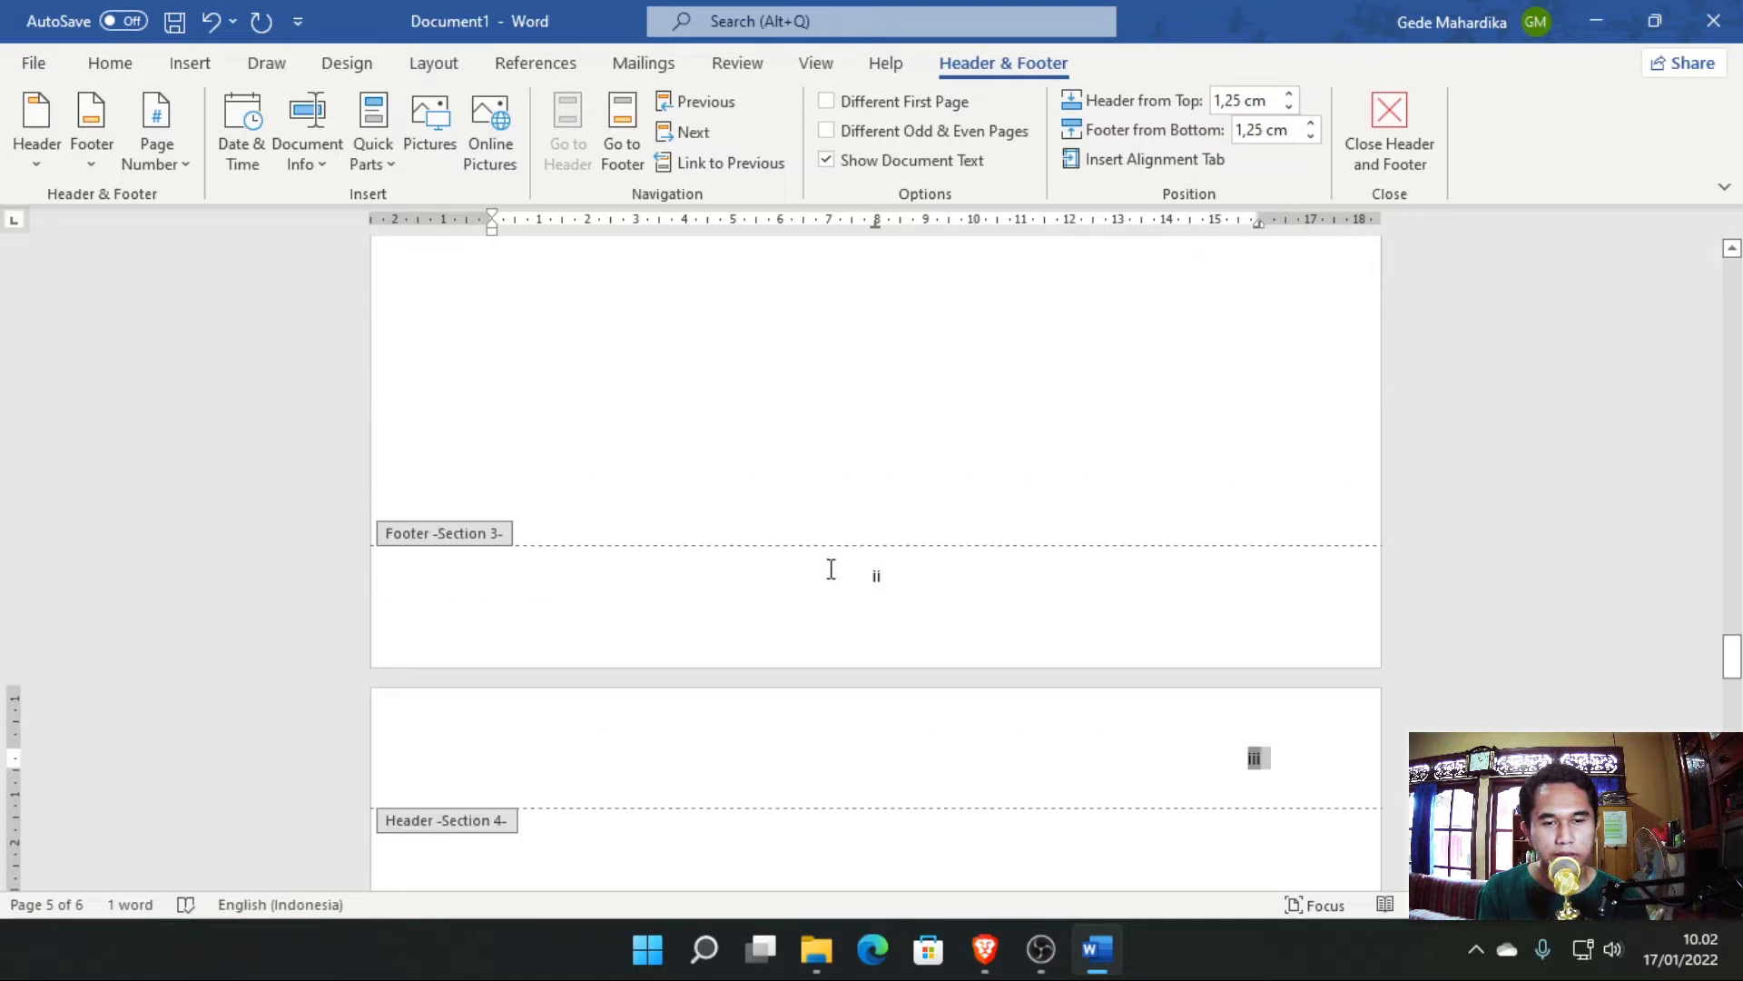
click(844, 572)
click(1254, 761)
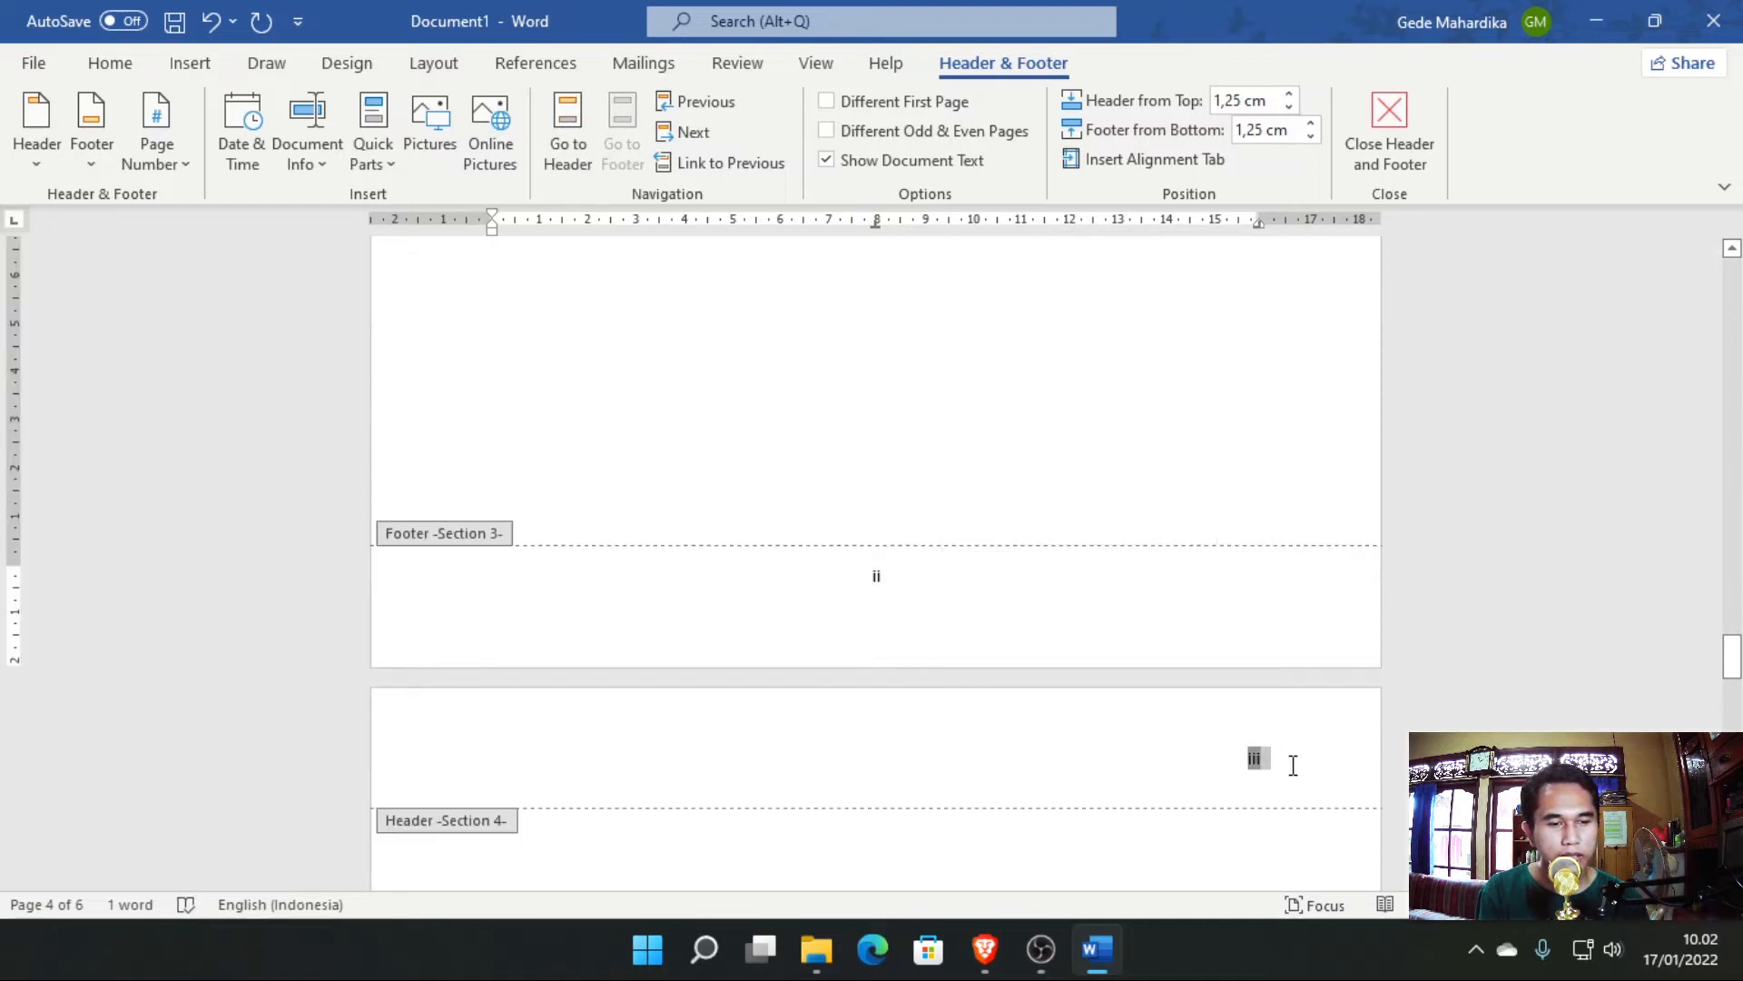
scroll(1062, 763, down, 6)
scroll(987, 654, down, 9)
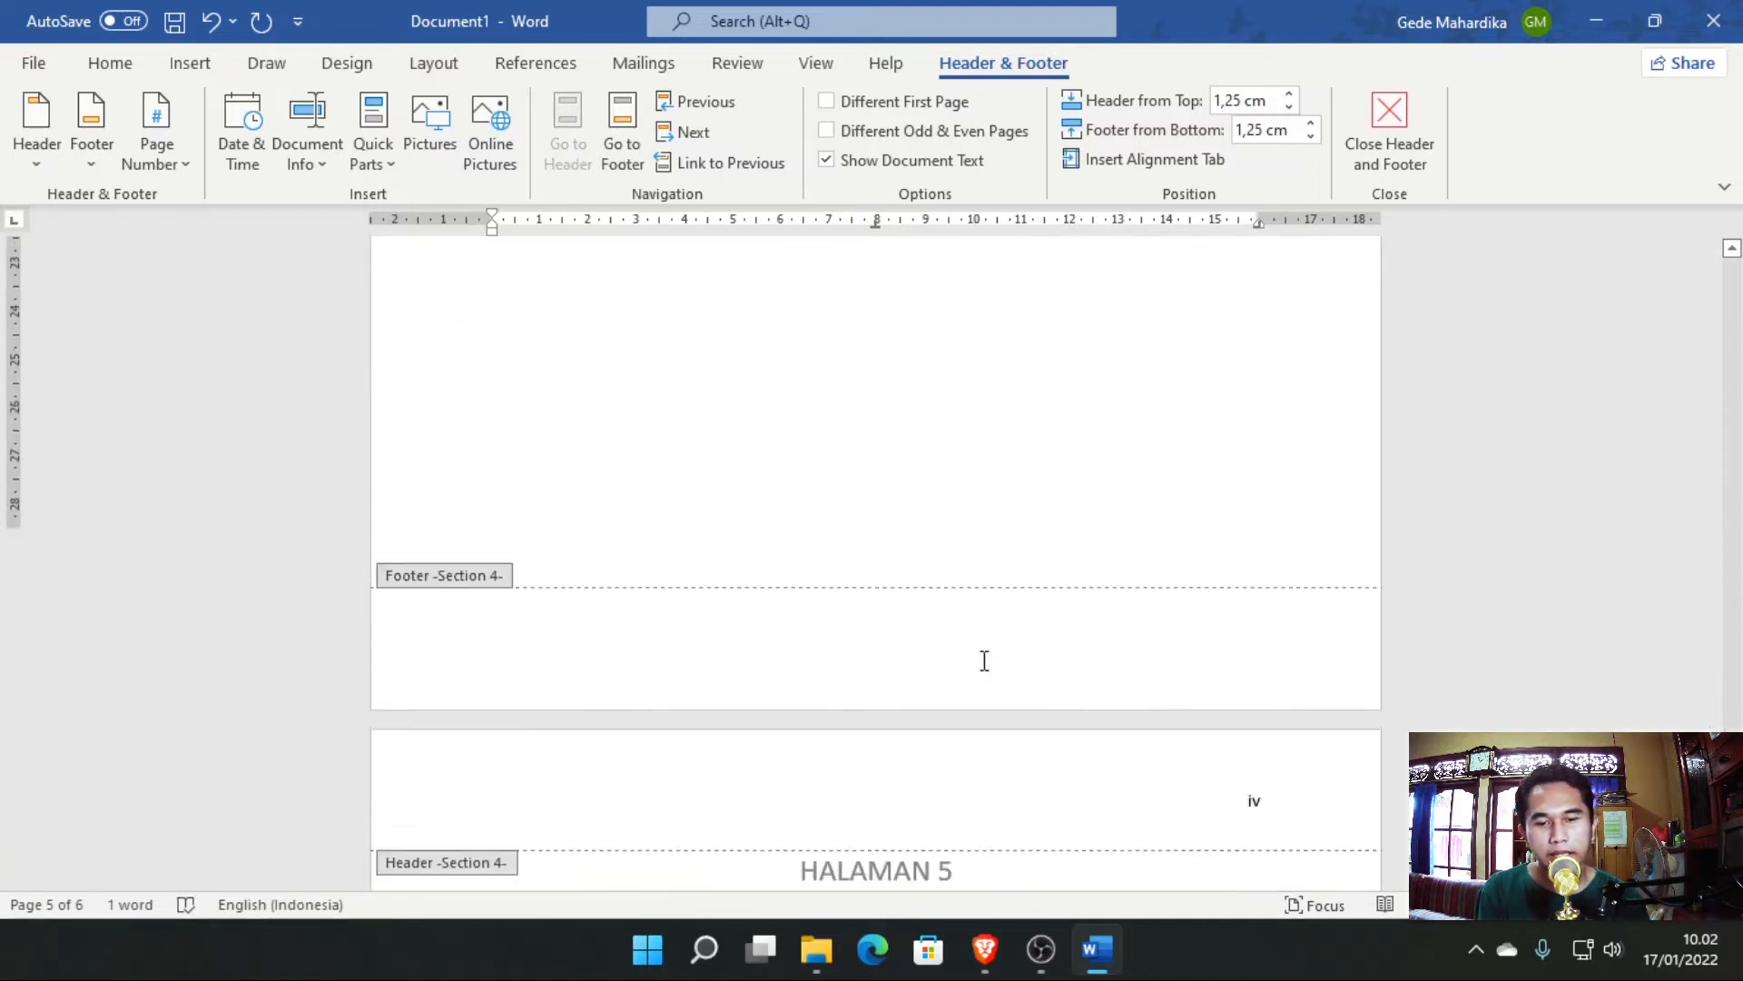
scroll(842, 718, up, 14)
scroll(849, 708, down, 3)
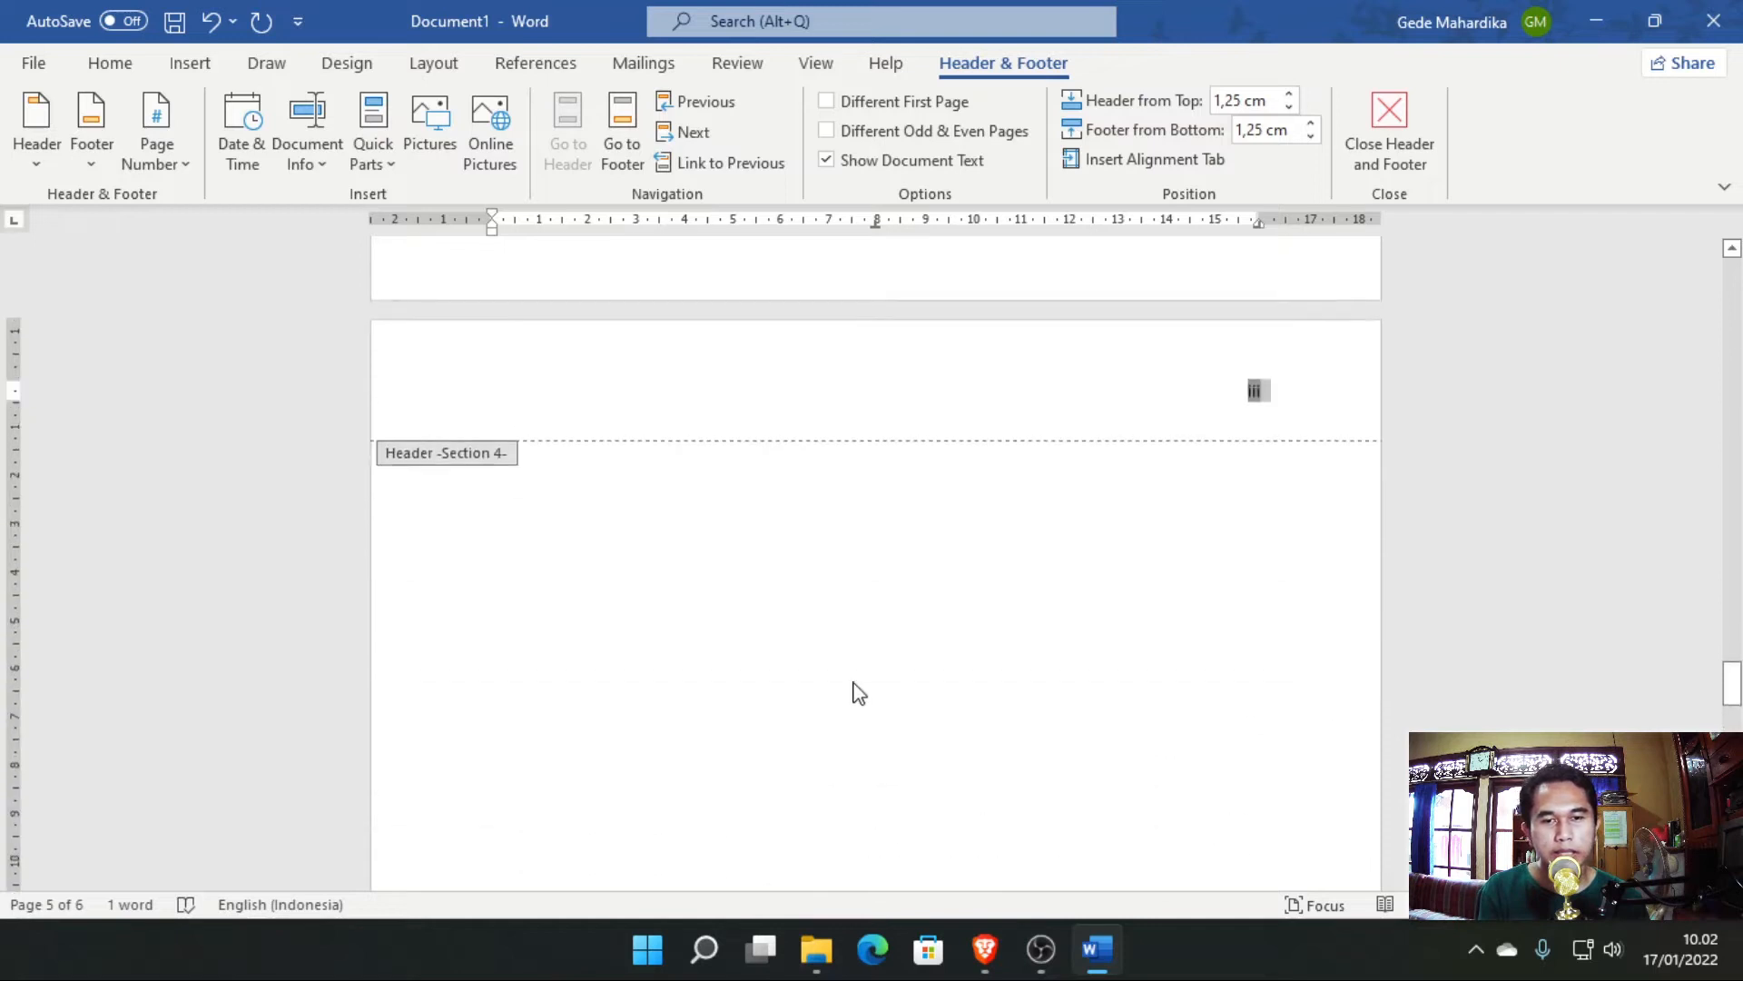
scroll(853, 678, down, 2)
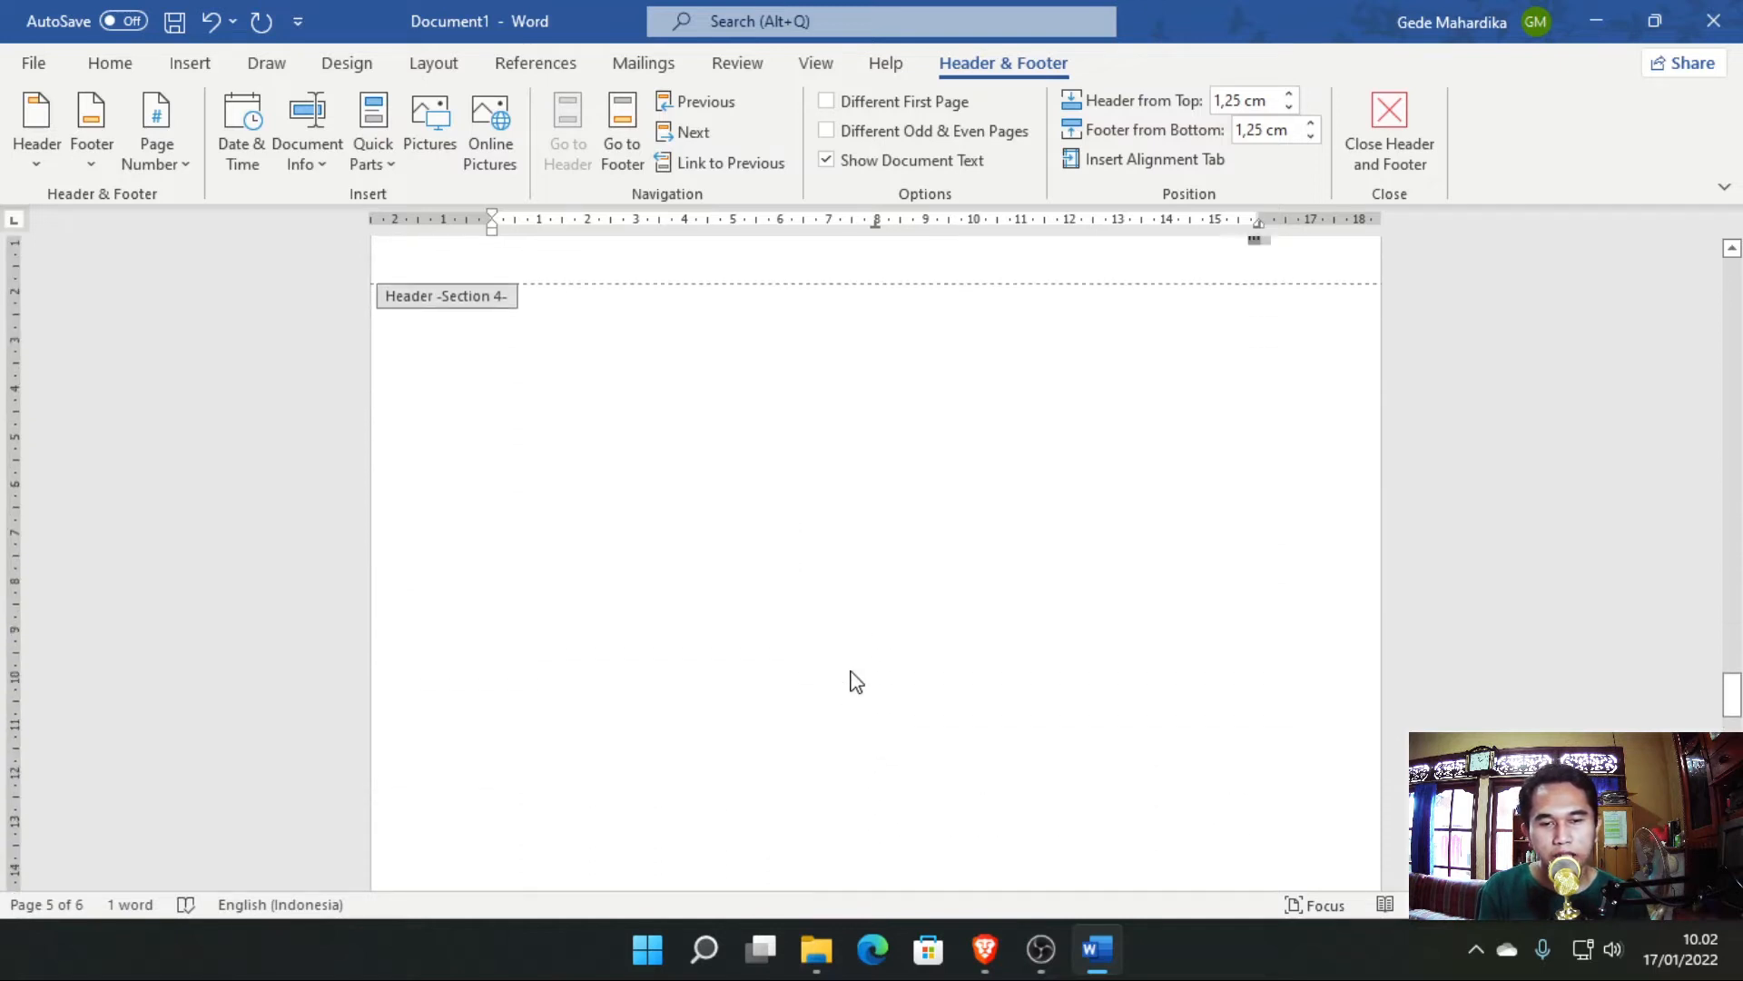
double_click(822, 493)
Remove the blank page and the empty line before the HALAMAN 5 heading and centre the heading.
scroll(810, 486, down, 4)
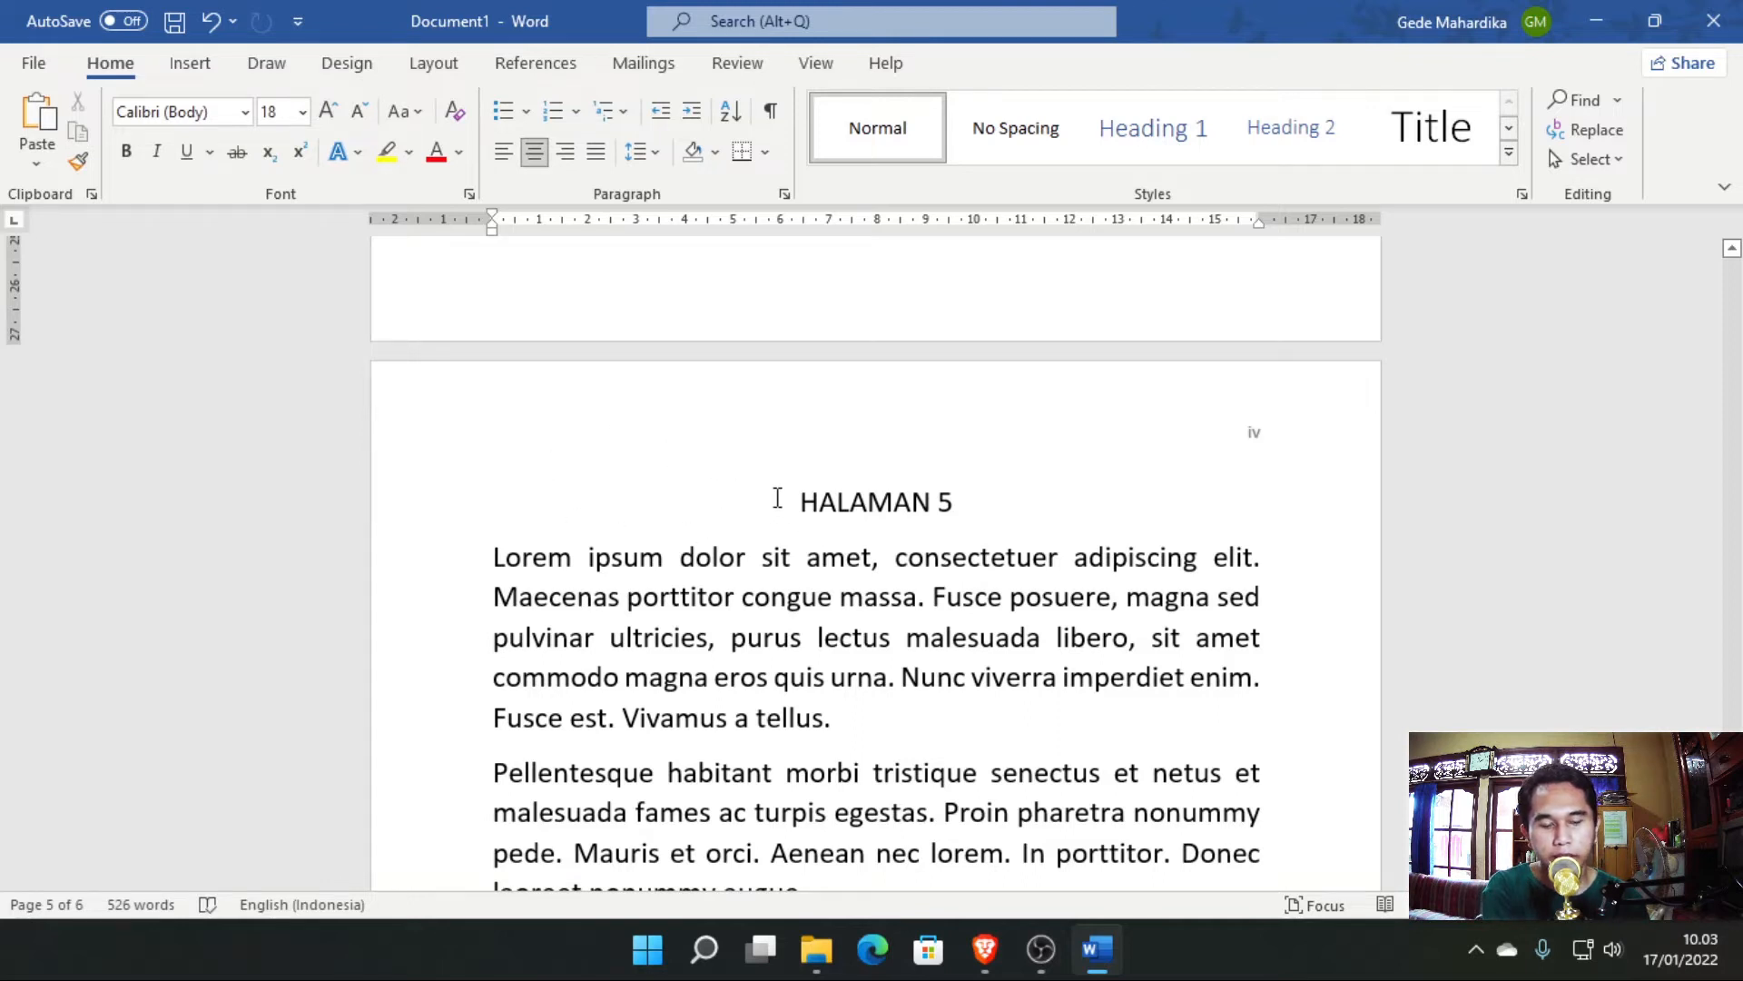
click(777, 497)
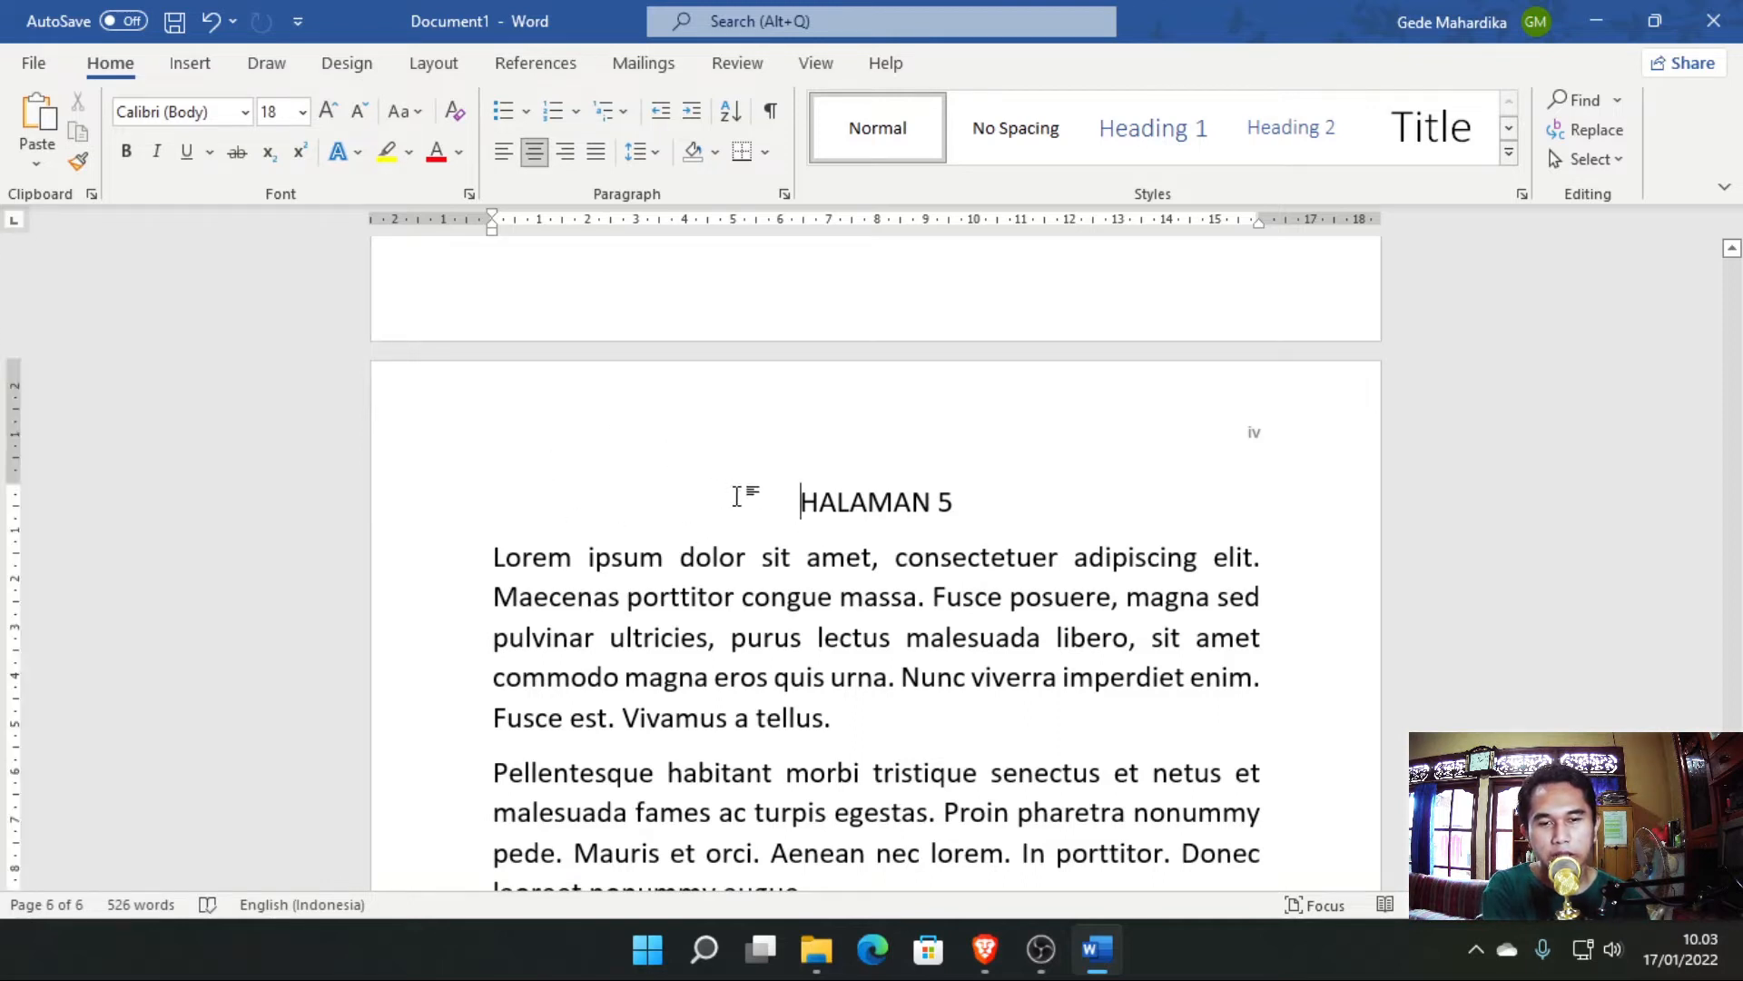
key(ctrl+z)
key(ctrl+y)
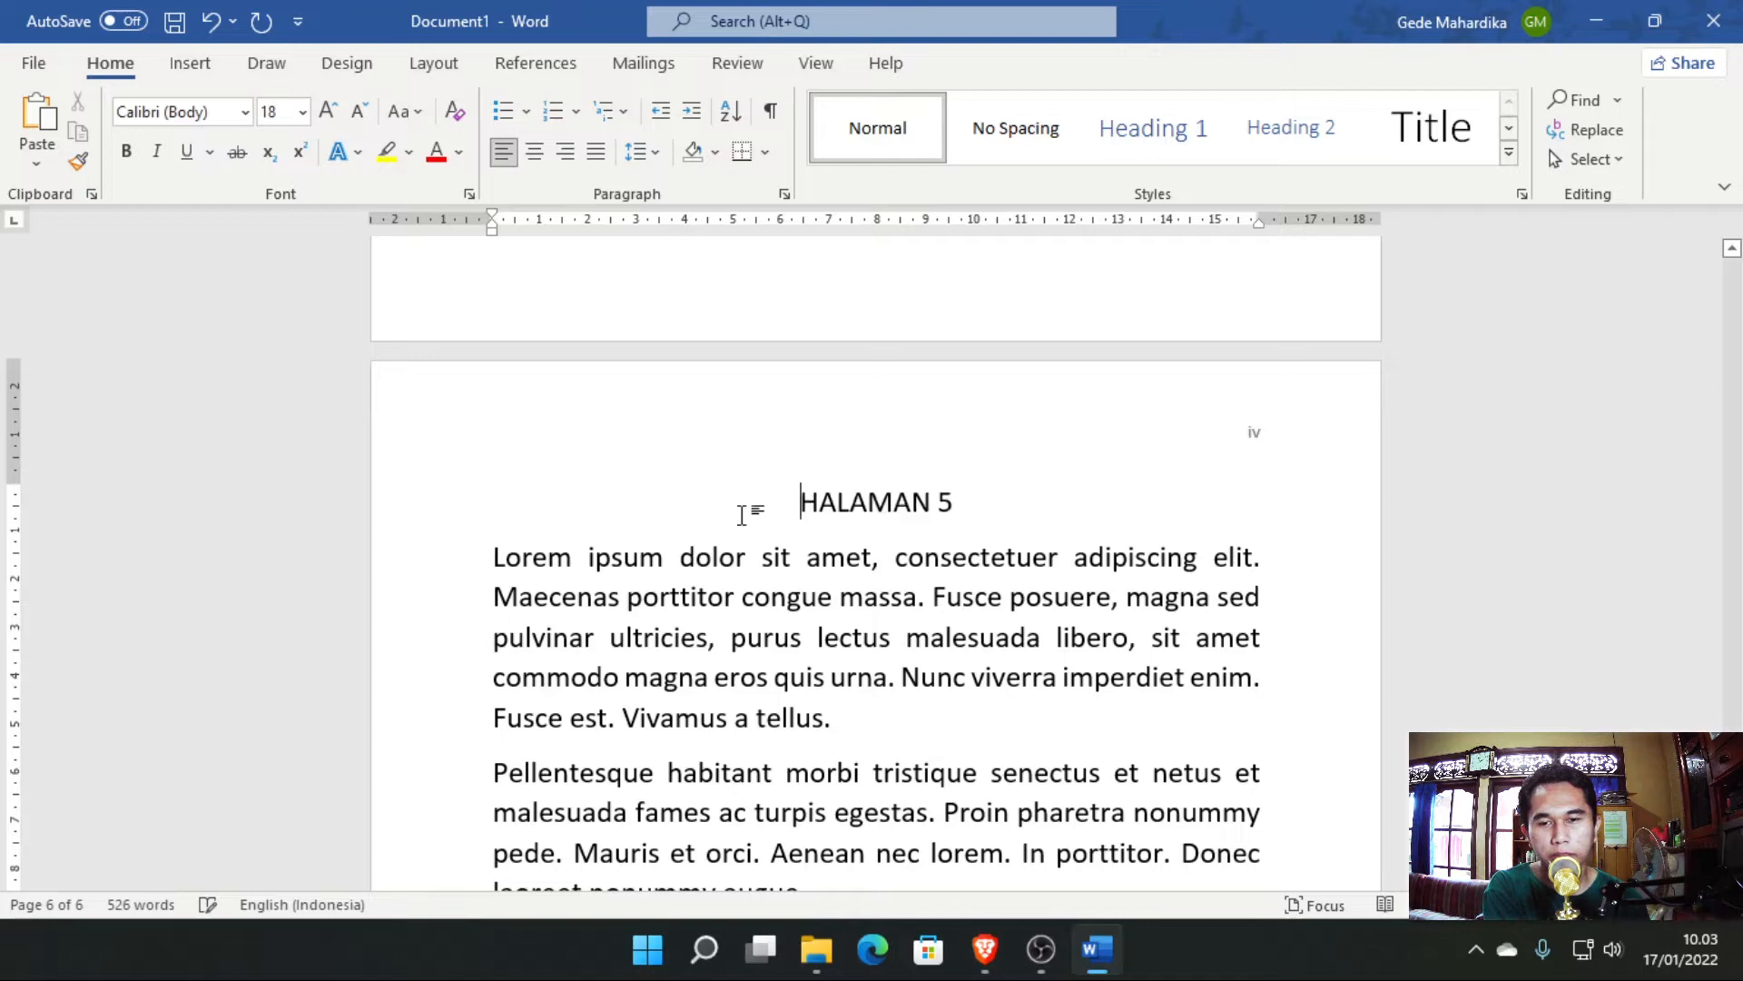
key(ctrl+z)
key(BackSpace)
scroll(727, 517, up, 3)
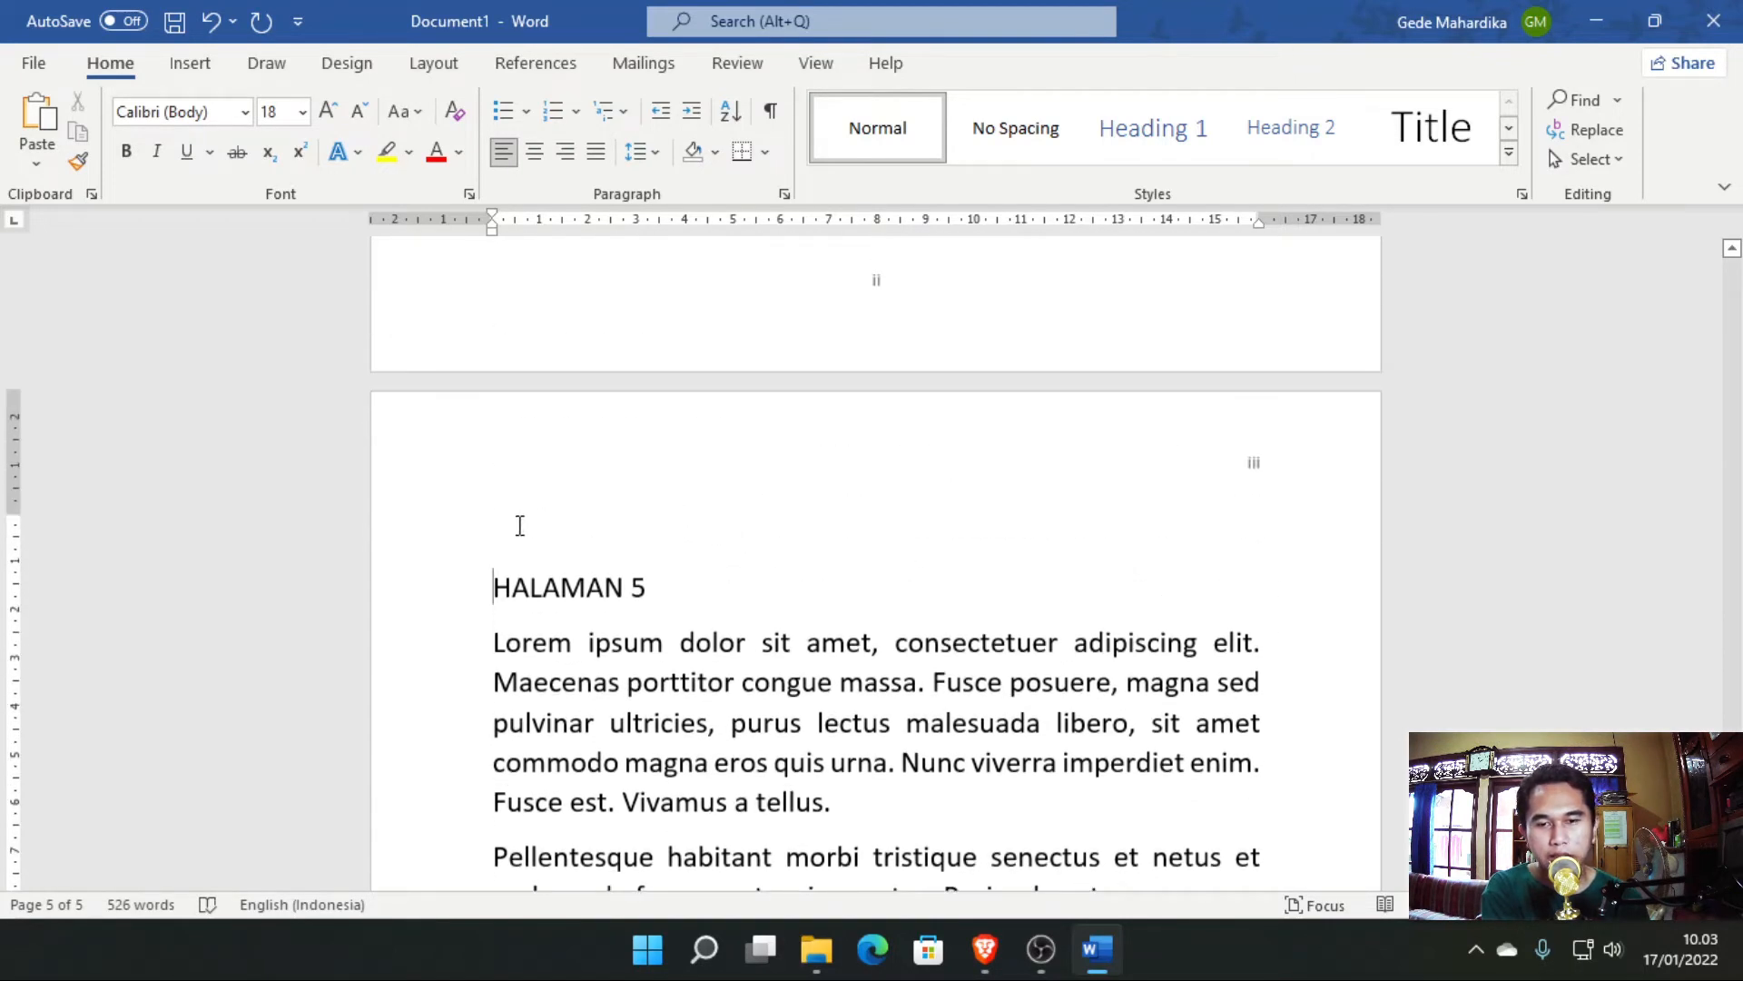
key(BackSpace)
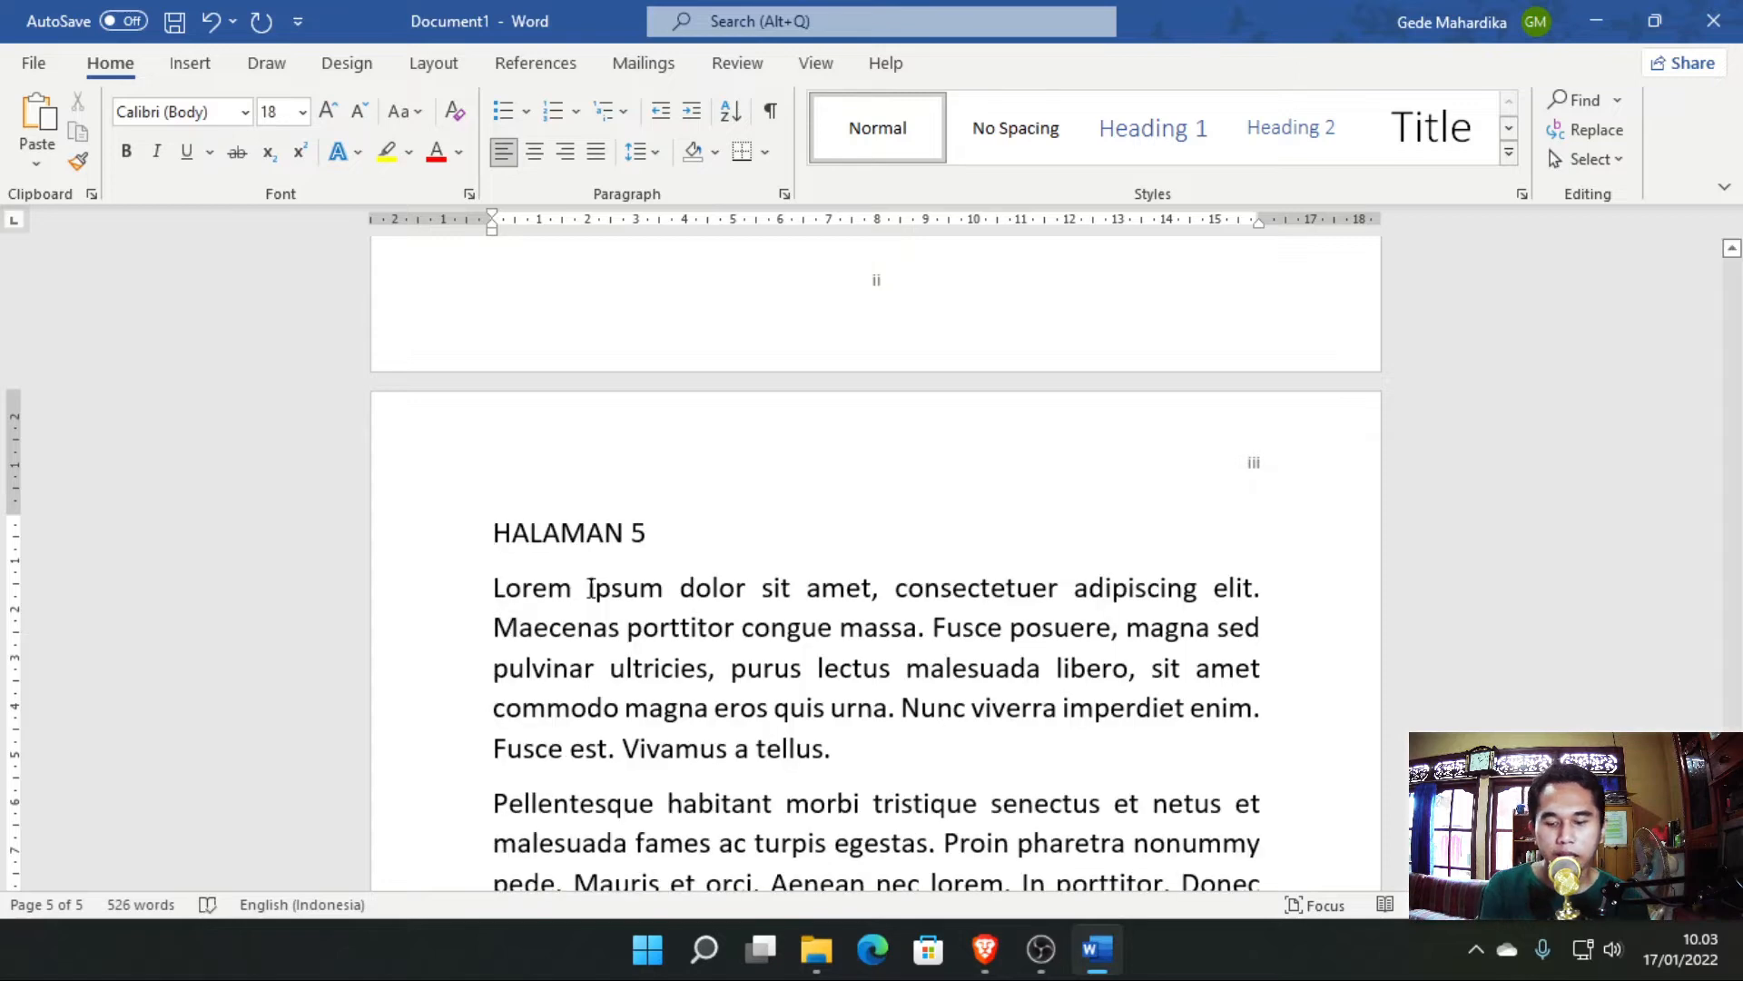
key(ctrl+e)
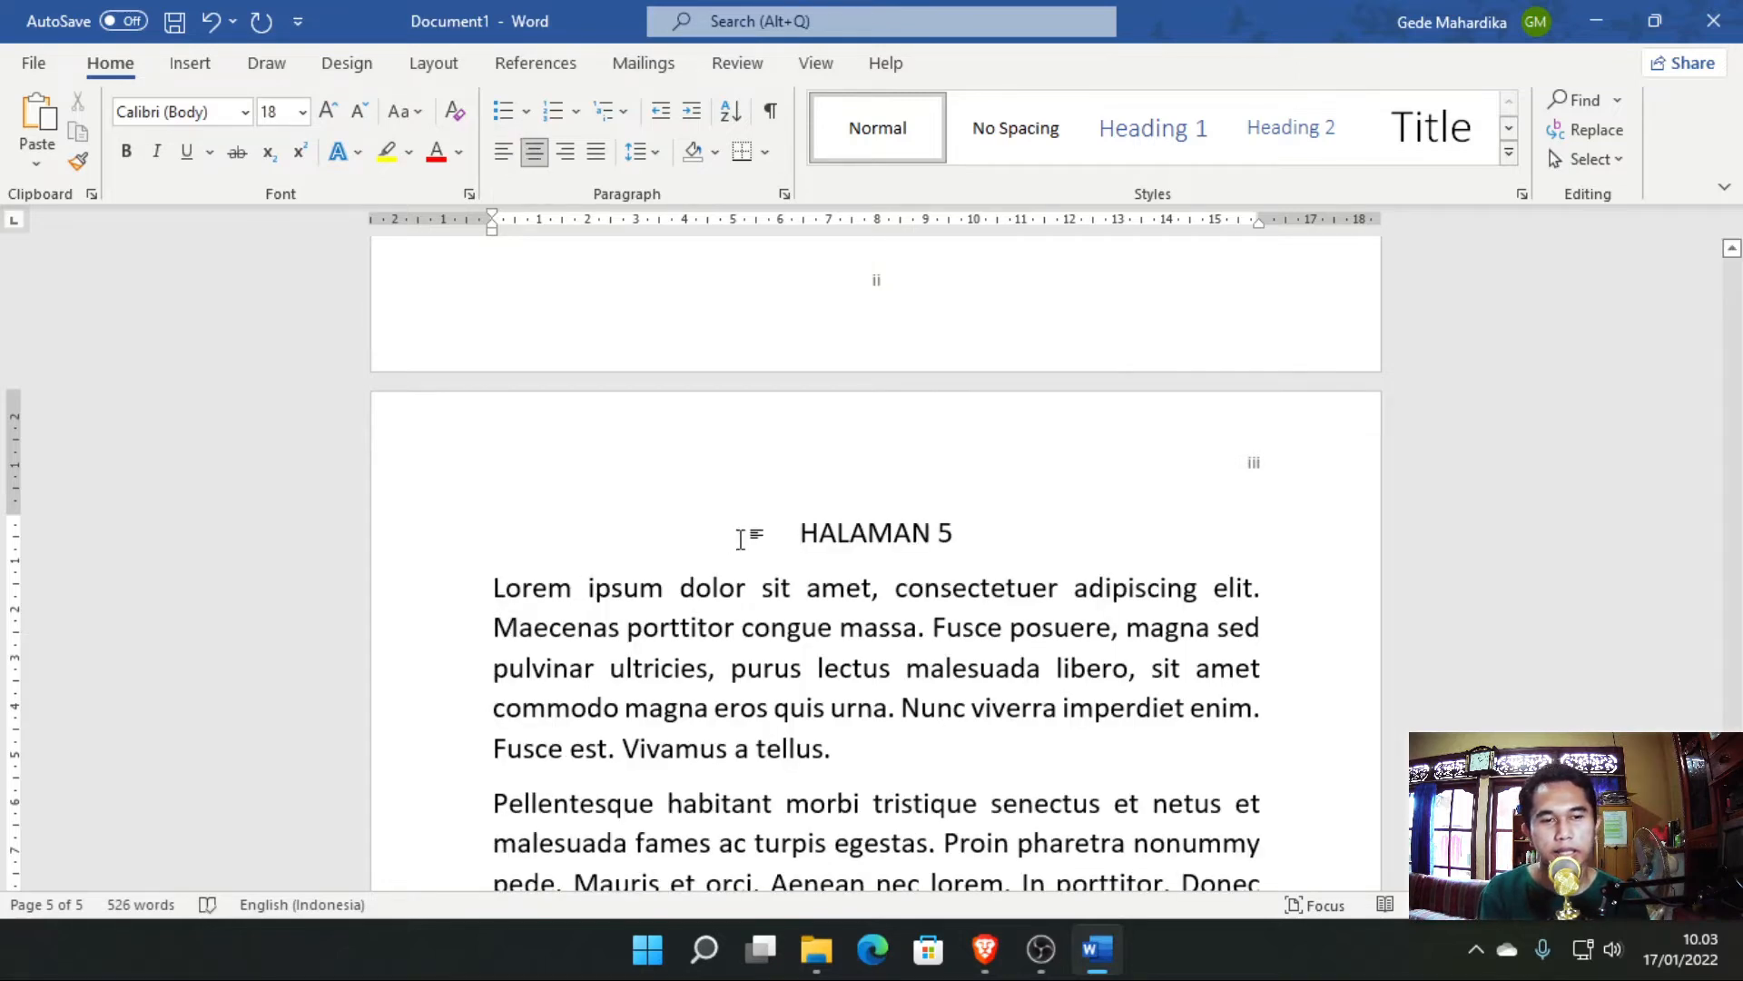
Insert three page breaks after the last paragraph of the HALAMAN 5 page.
scroll(906, 518, up, 4)
scroll(905, 505, up, 10)
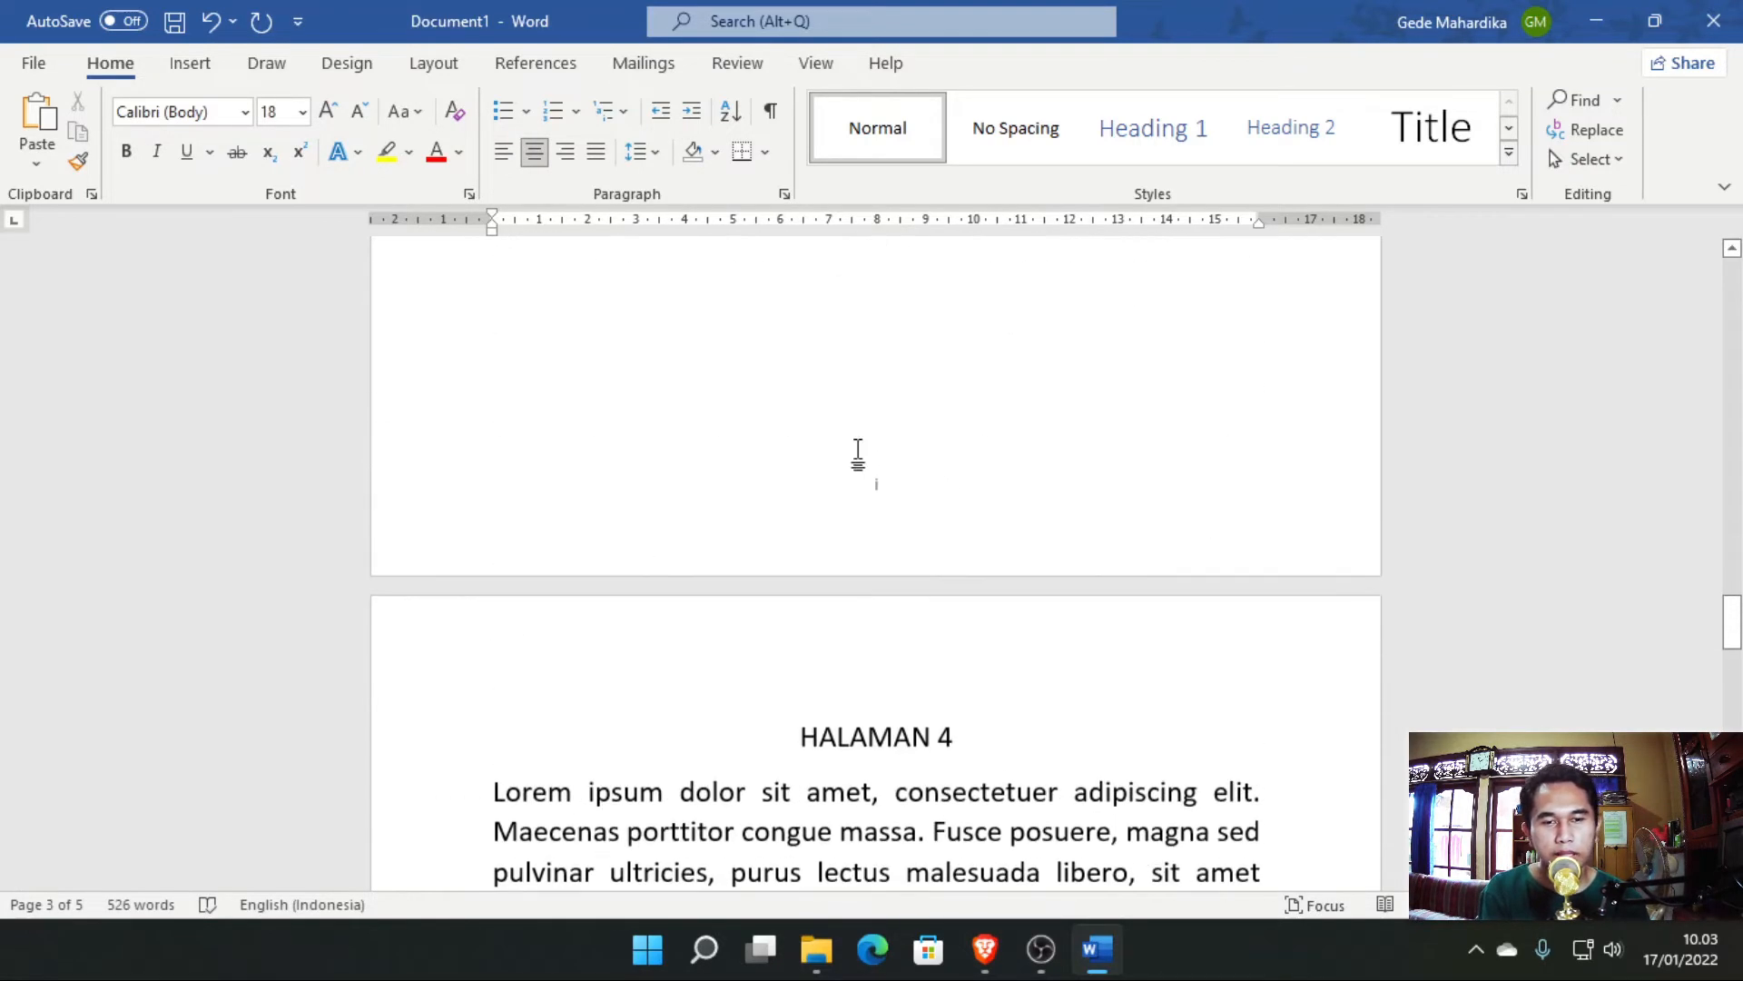
scroll(852, 539, down, 10)
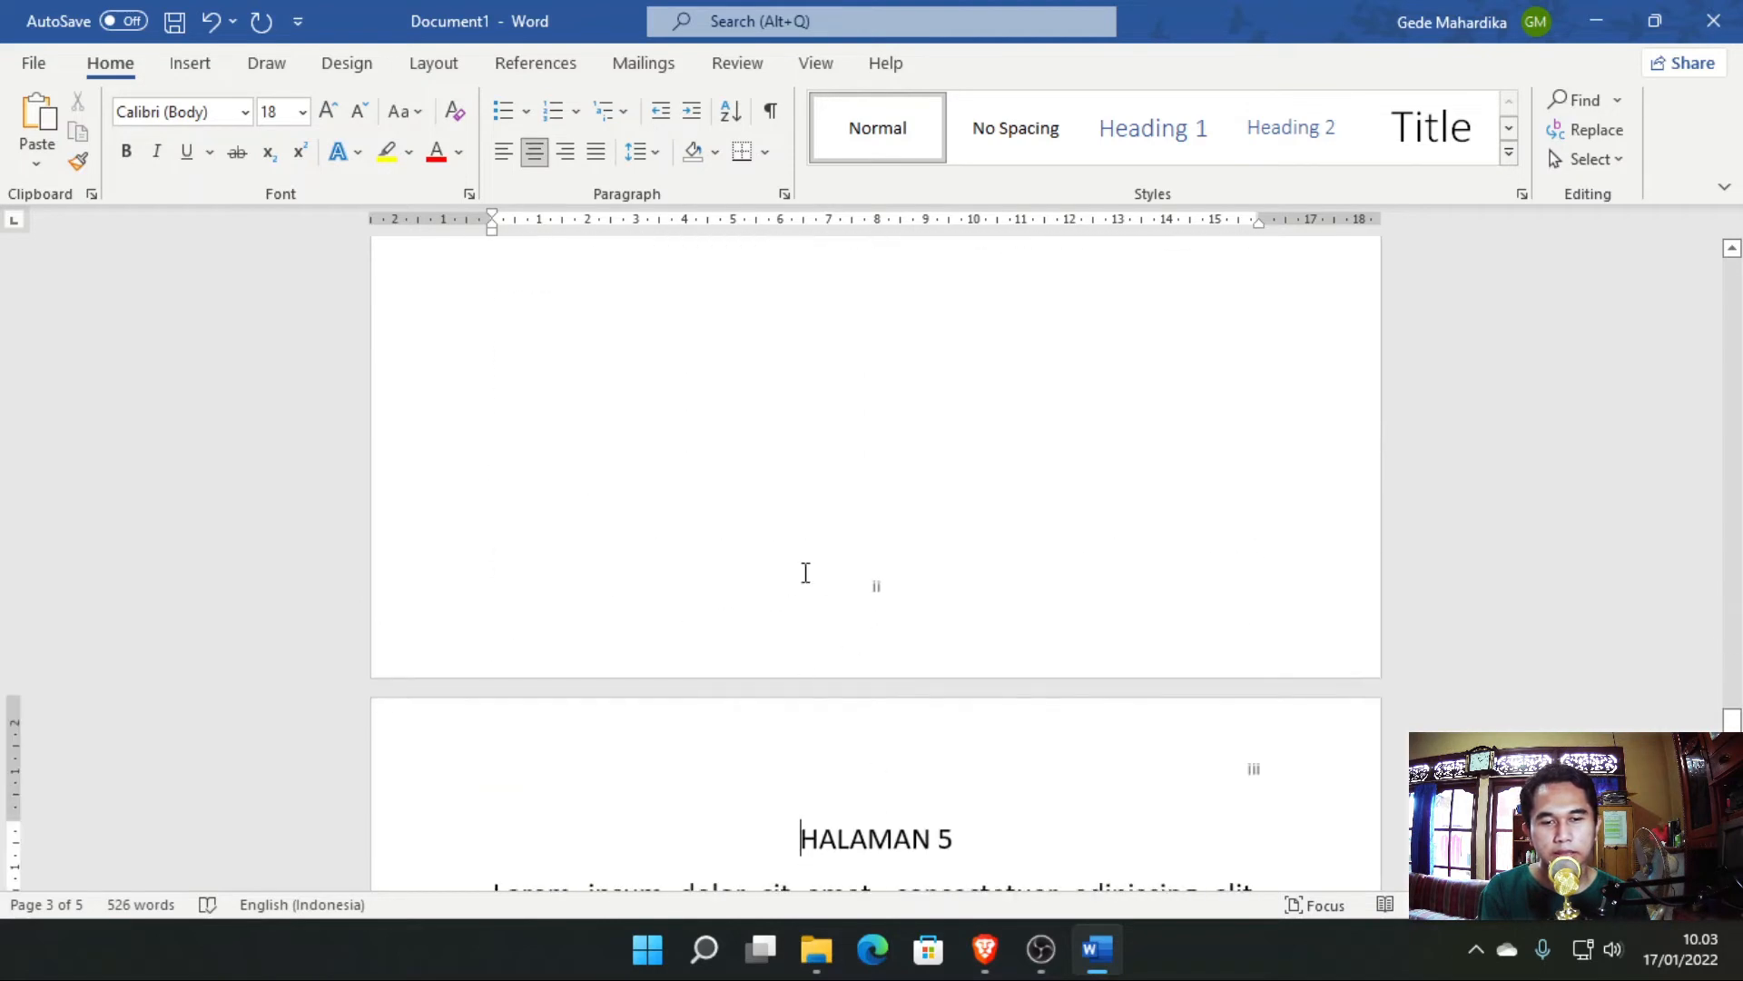
scroll(901, 560, down, 3)
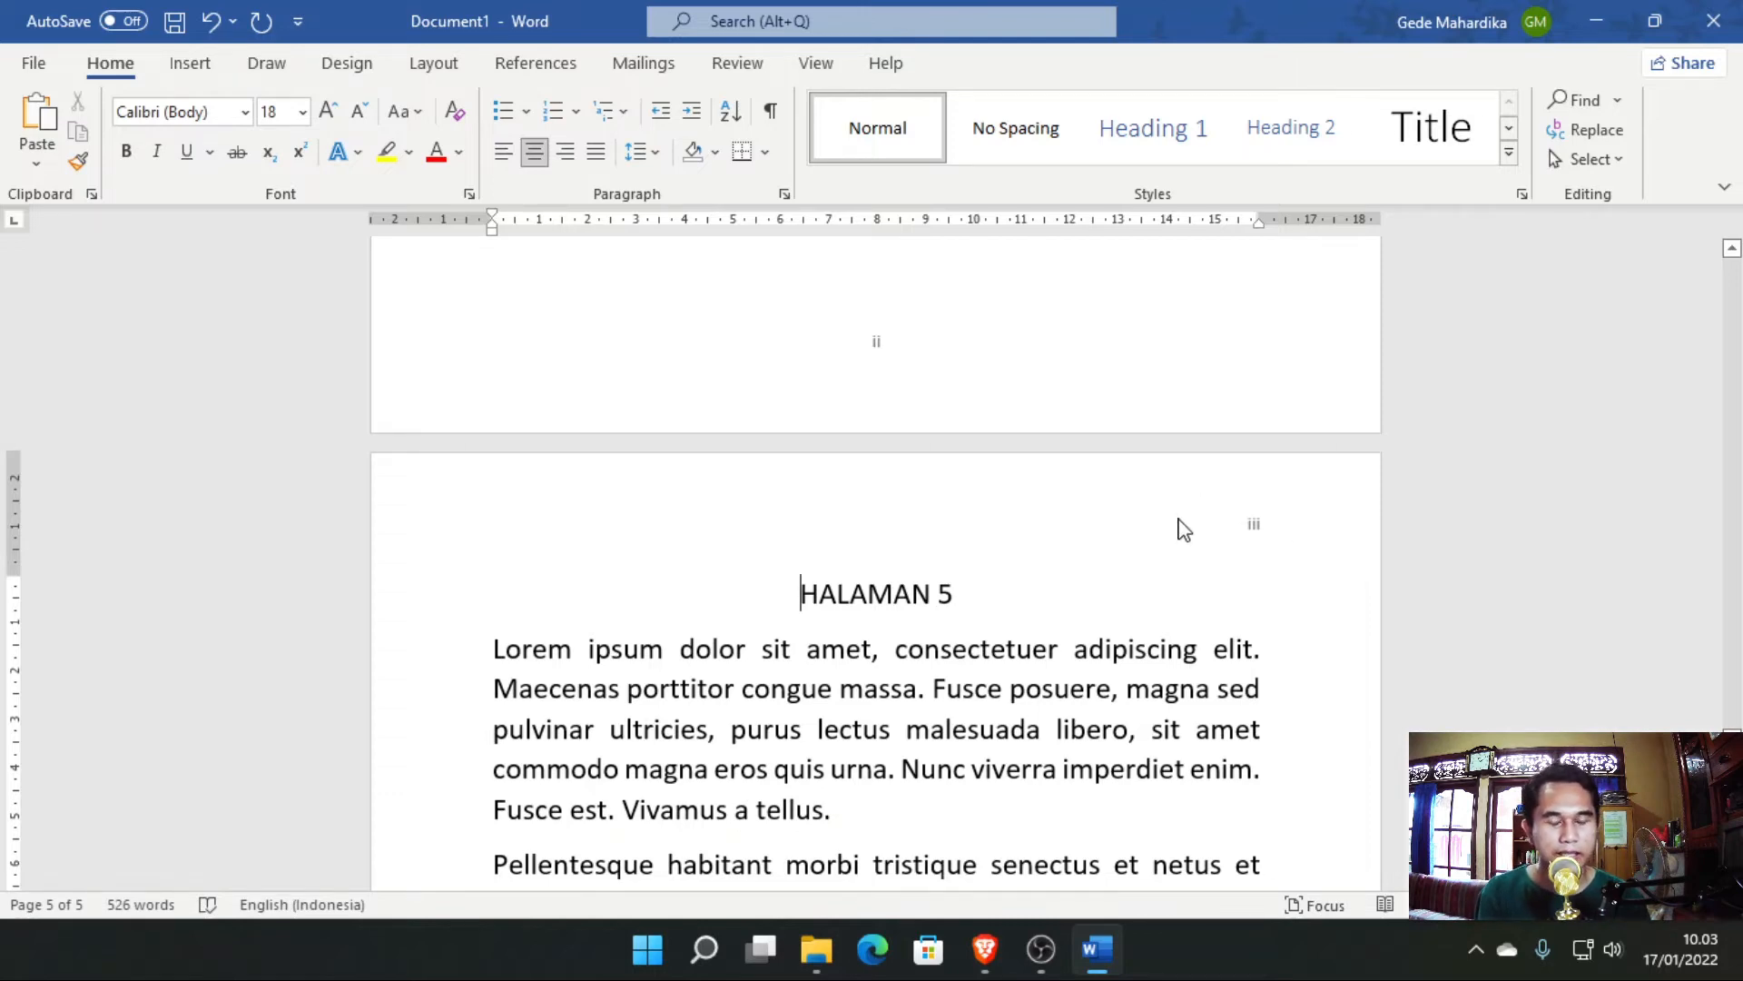
scroll(1165, 418, down, 11)
click(947, 593)
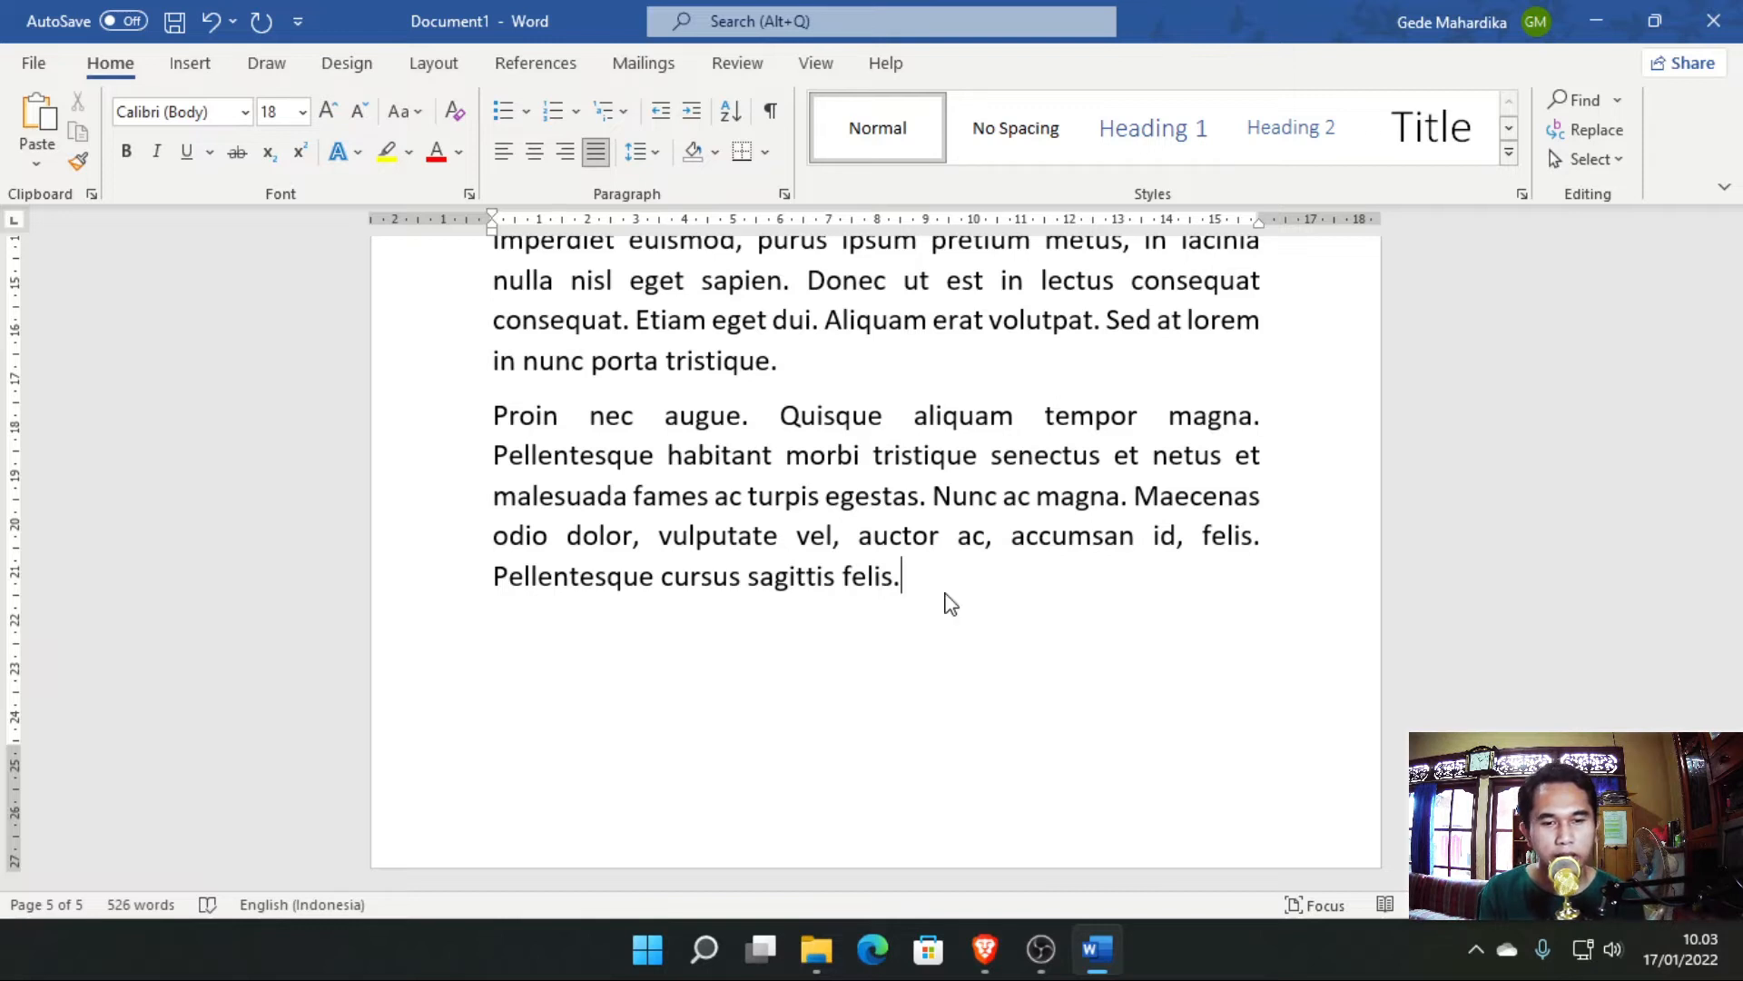
key(ctrl+Return)
key(ctrl+Return)
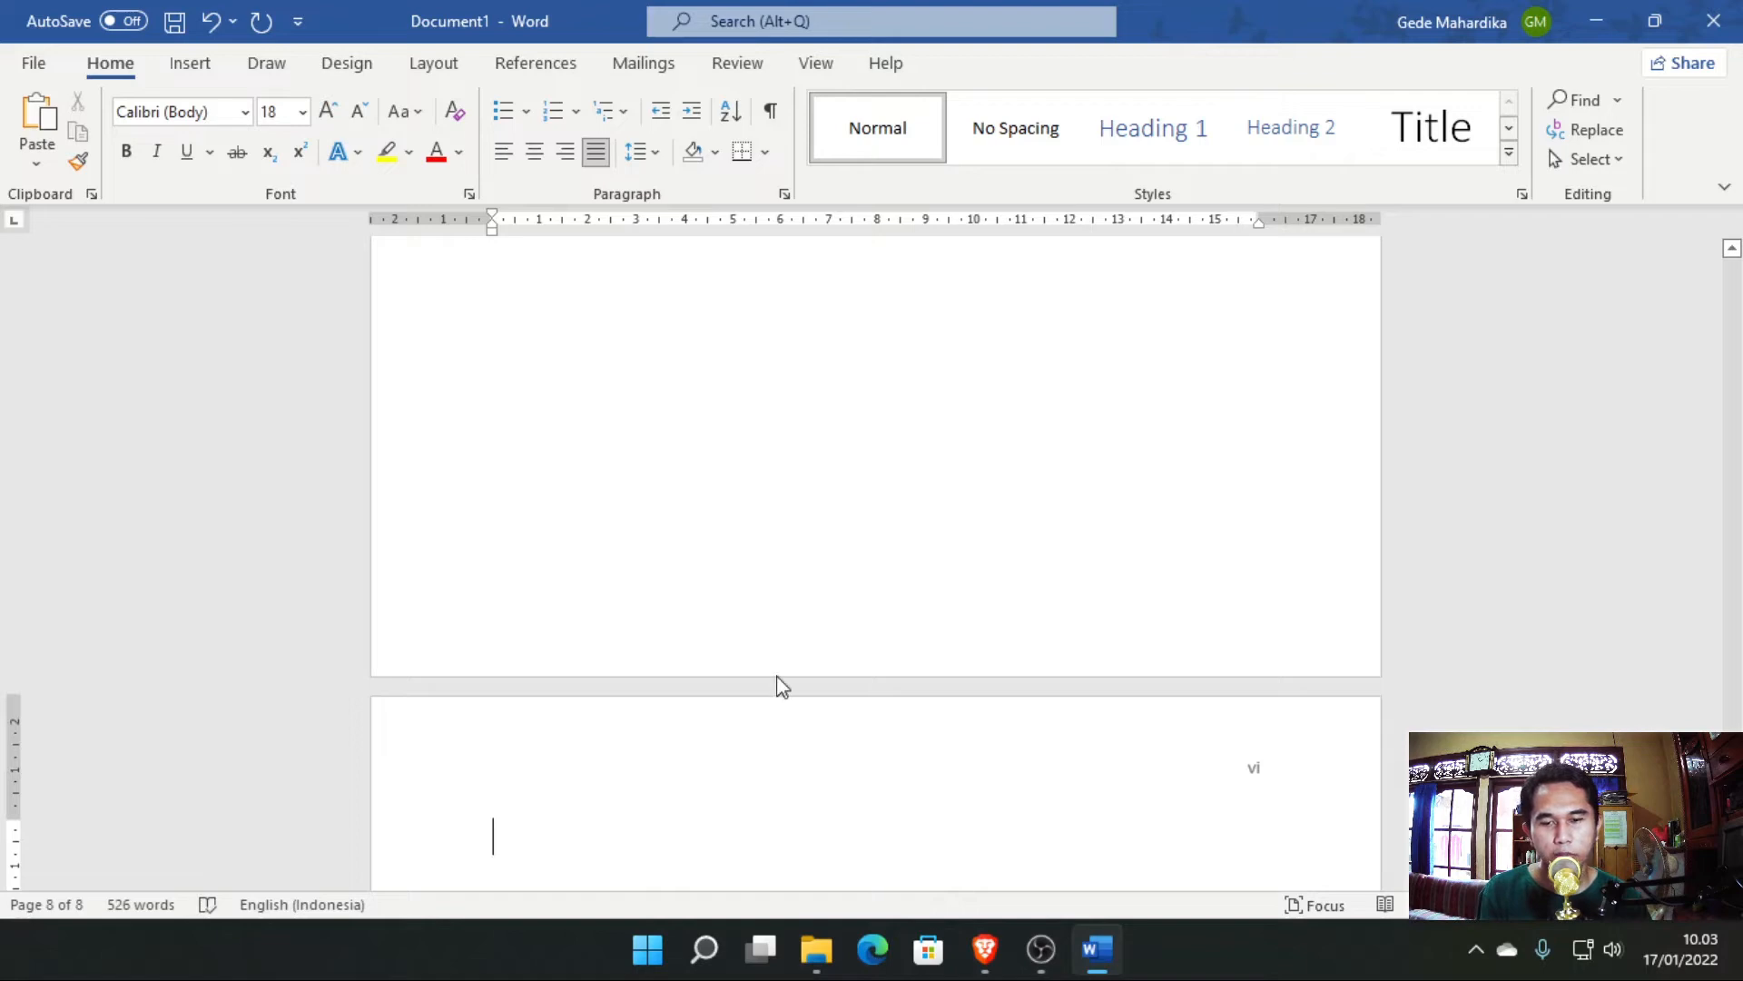
Enter the headings HALAMAN 6 and HALAMAN 7 at the tops of the first two new blank pages.
key(ctrl+Return)
scroll(669, 808, up, 3)
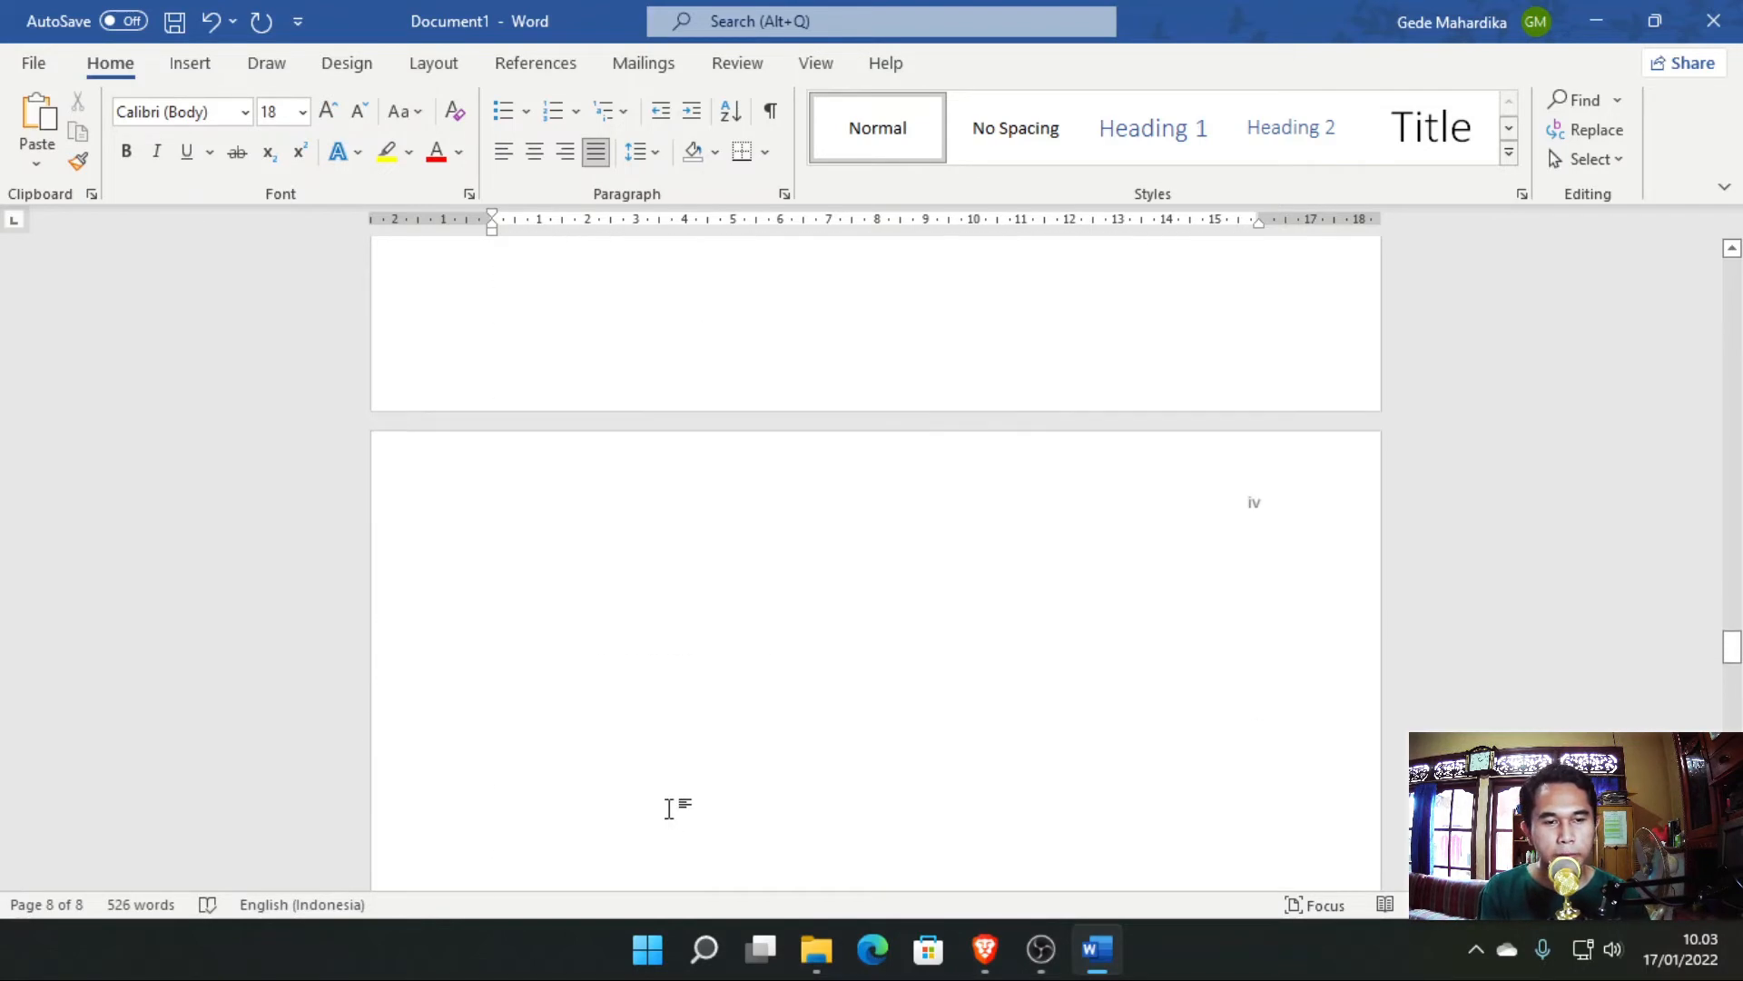
double_click(724, 574)
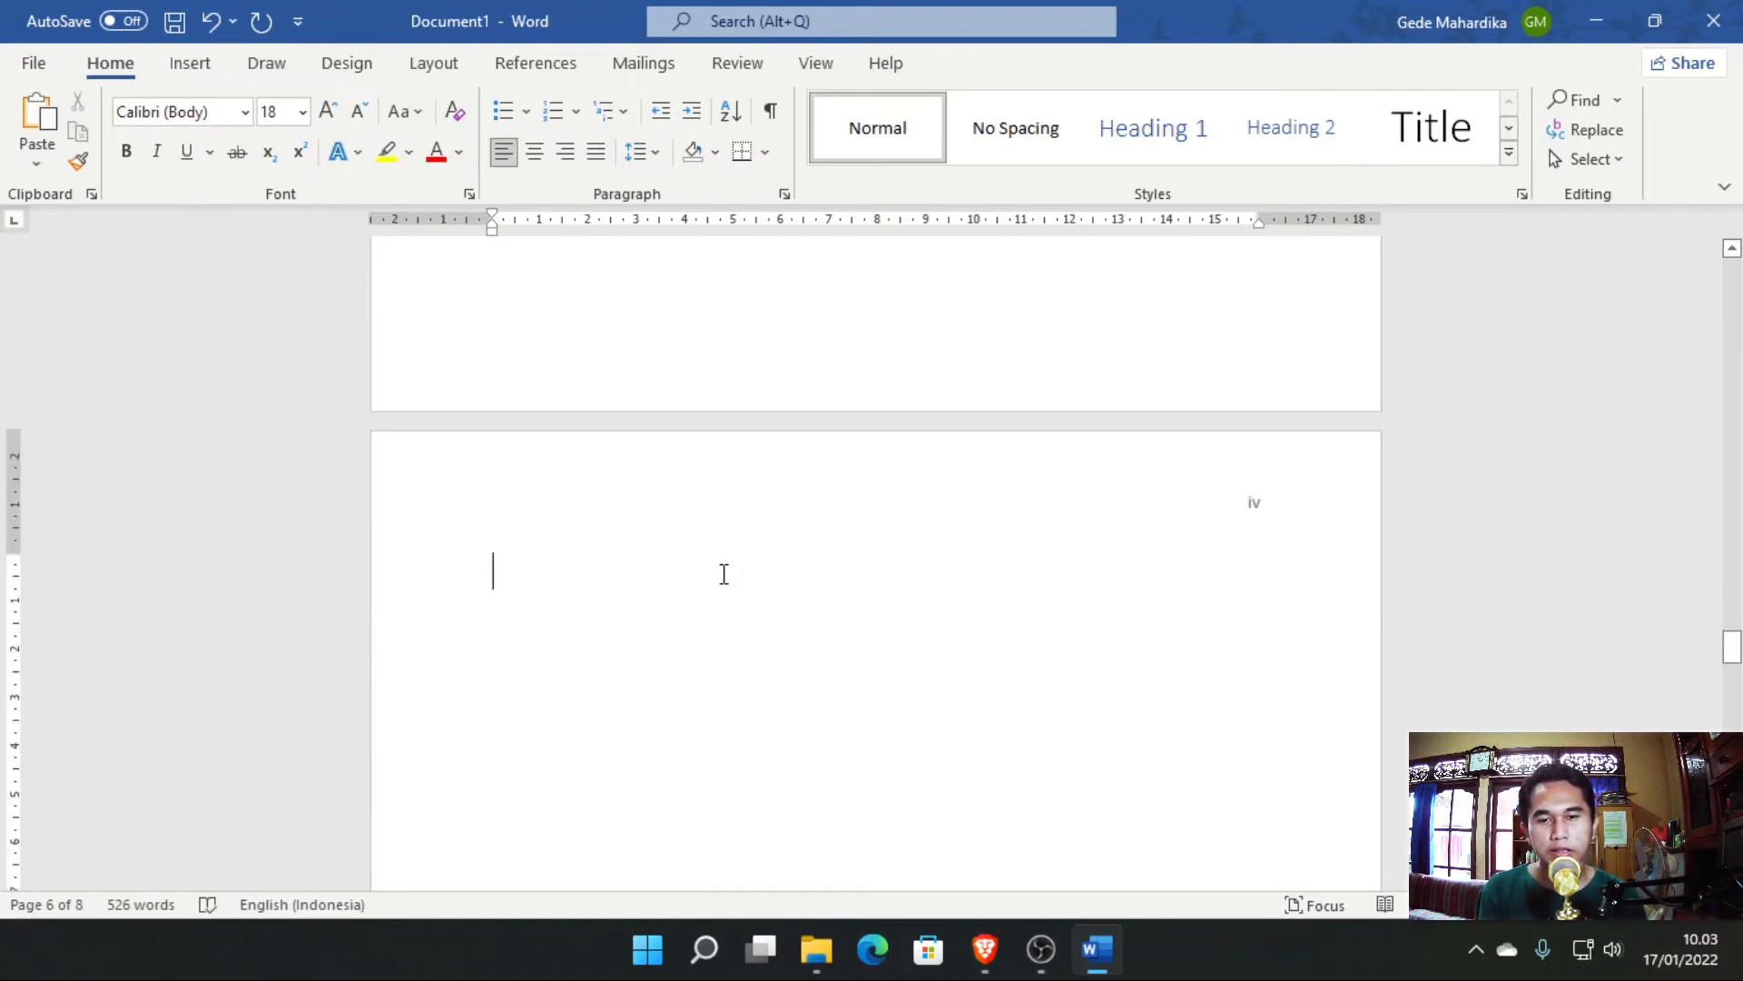
key(Caps_Lock)
text(HALAMAN )
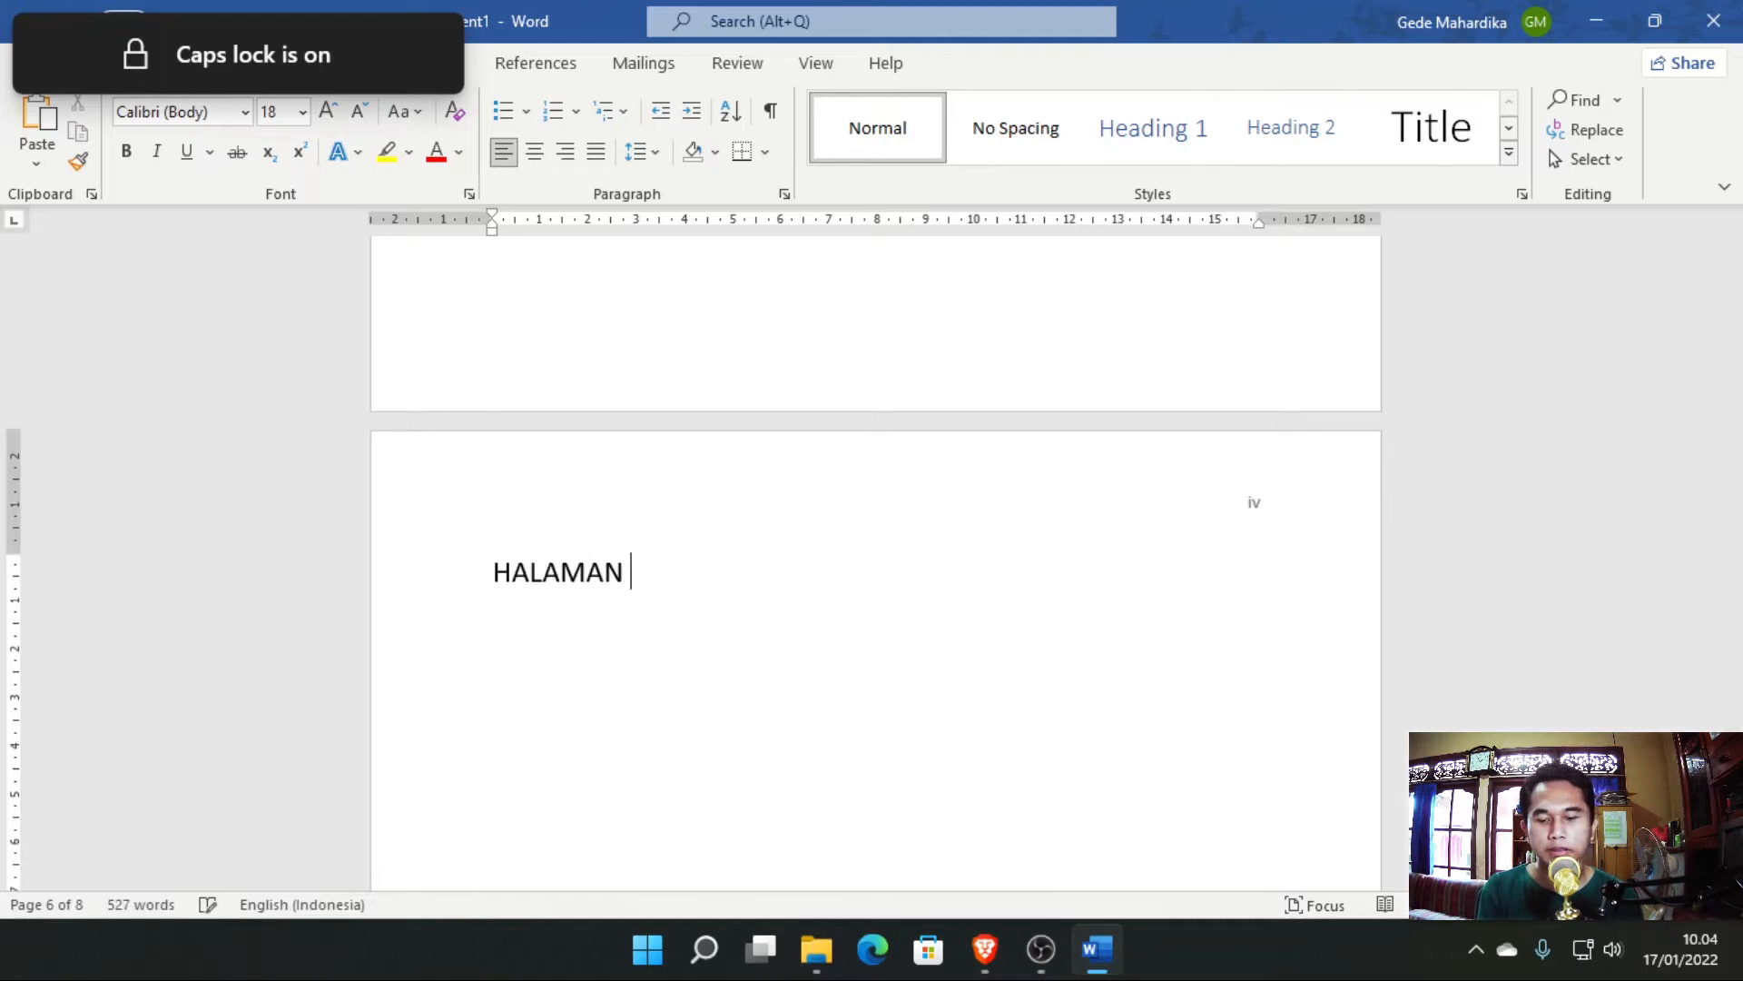
text(6)
scroll(490, 727, down, 10)
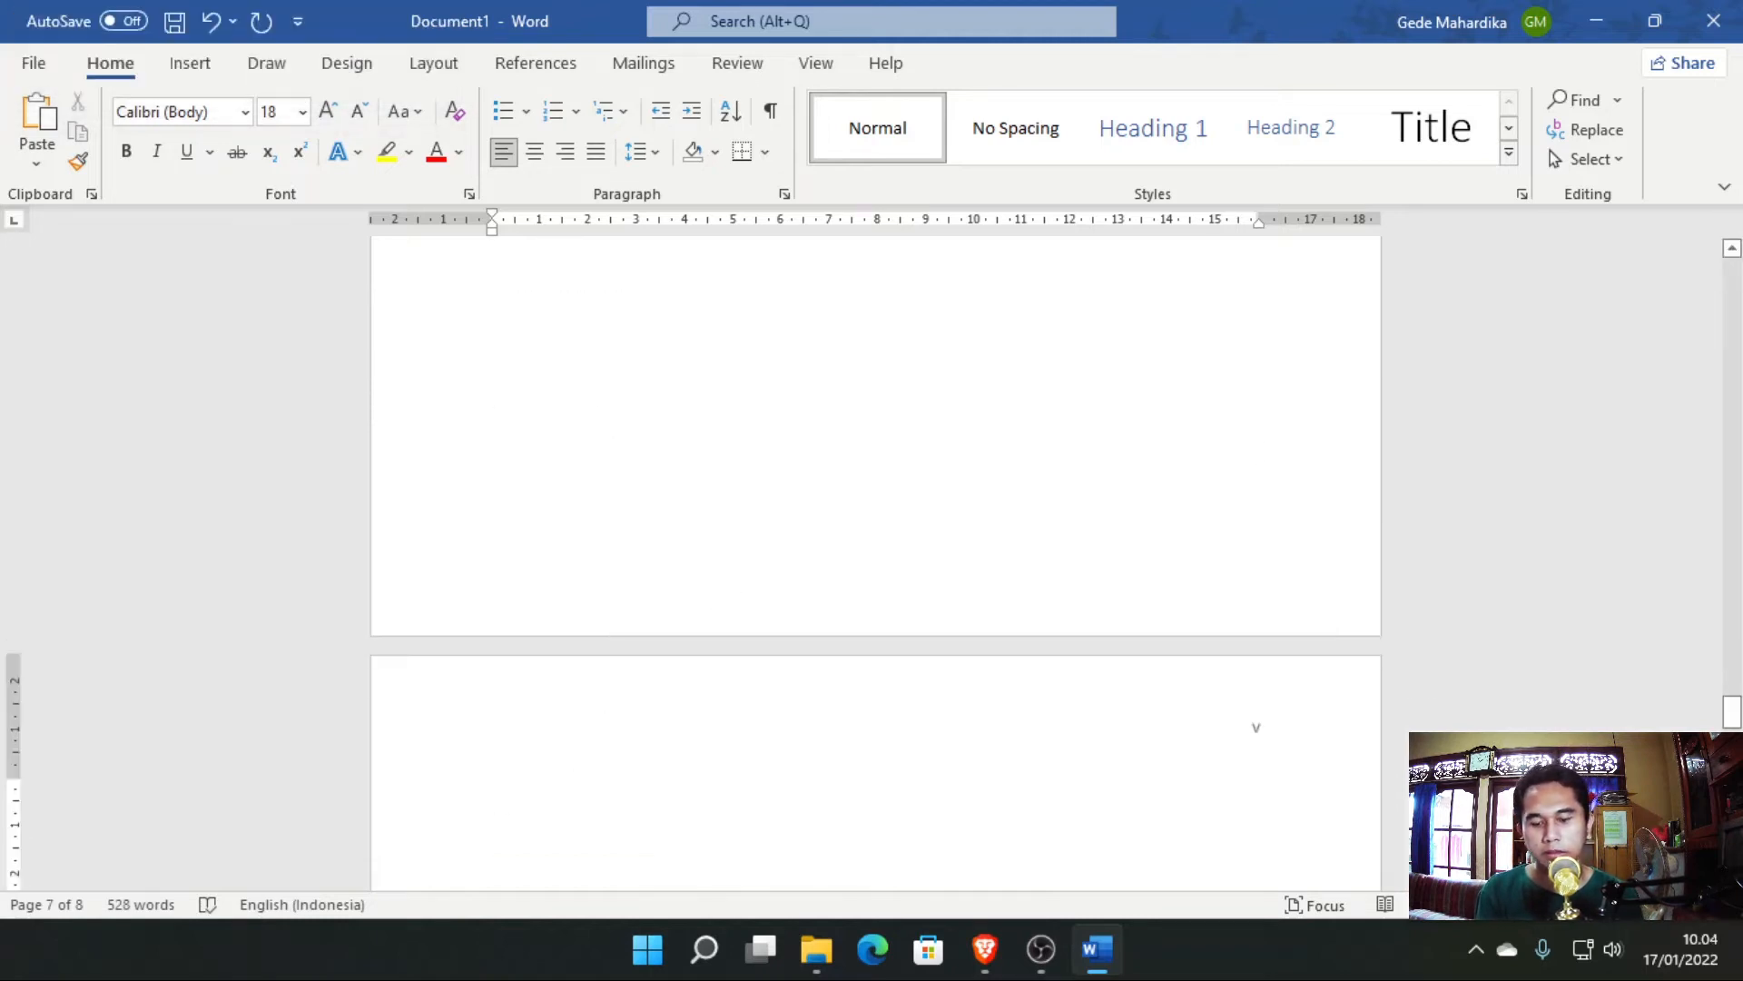
text(HALAMAN 7)
scroll(641, 759, down, 10)
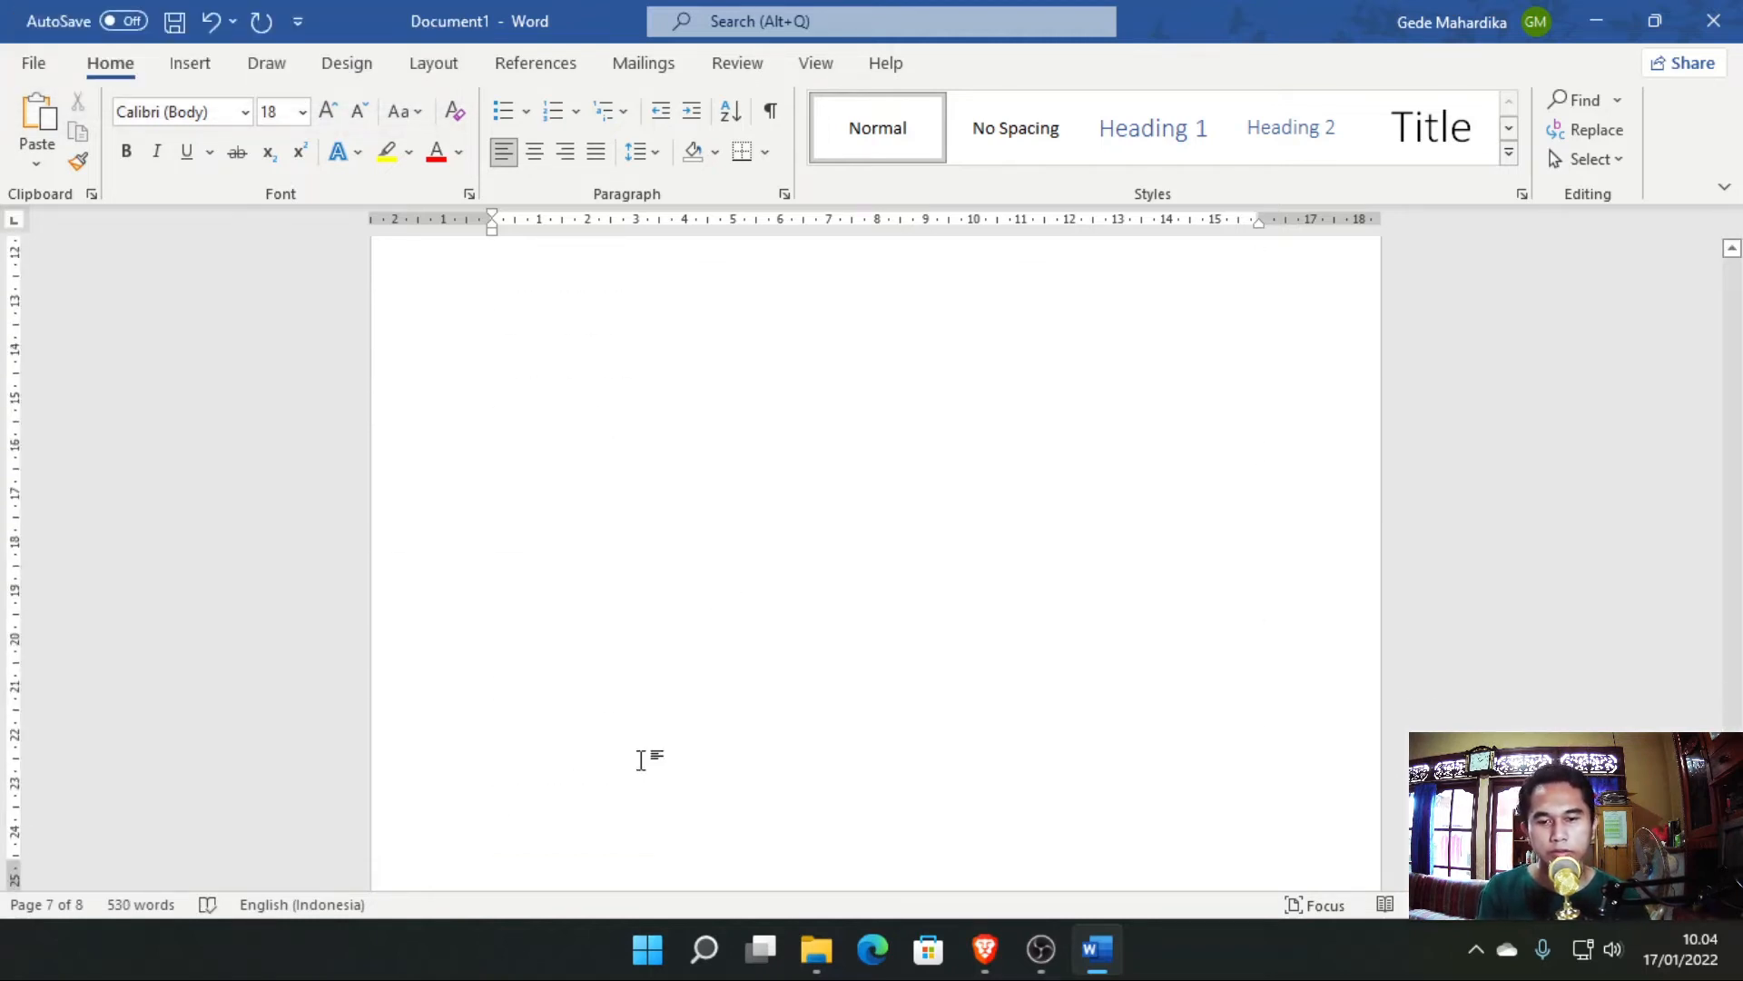
Enter the heading HALAMAN 8 at the top of the last page and centre it.
click(557, 751)
text(HALAMN)
key(BackSpace)
text(A)
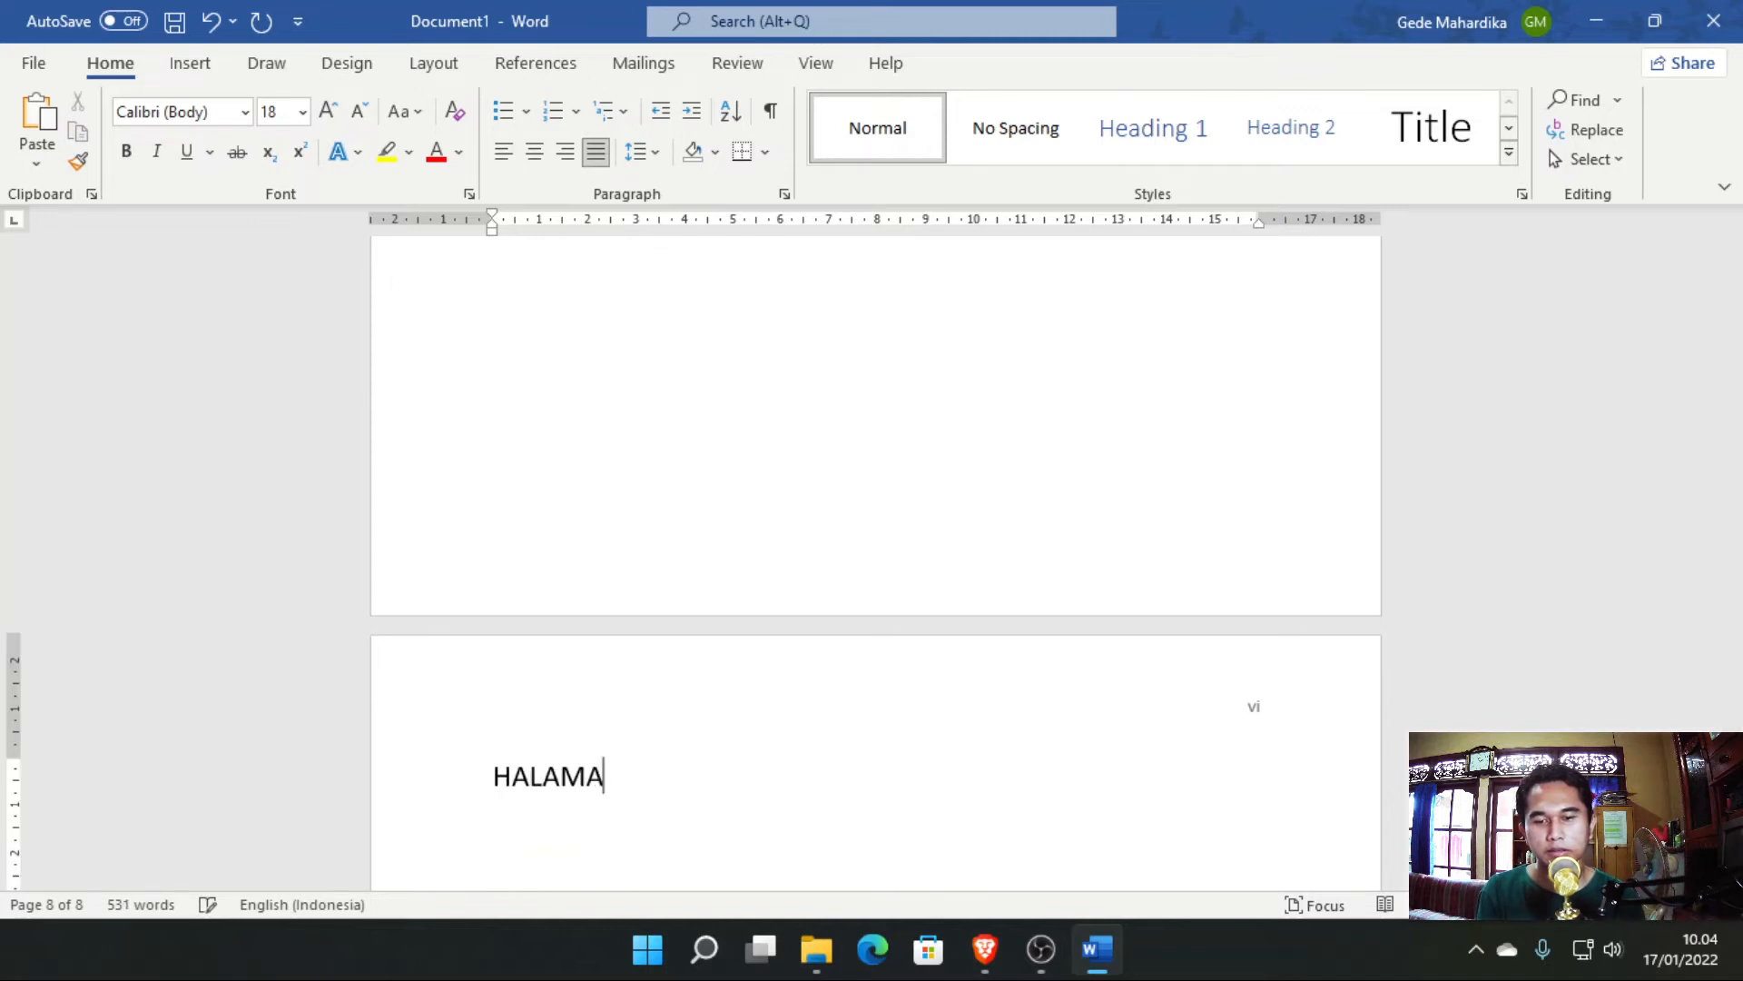
text(N 8)
key(ctrl+e)
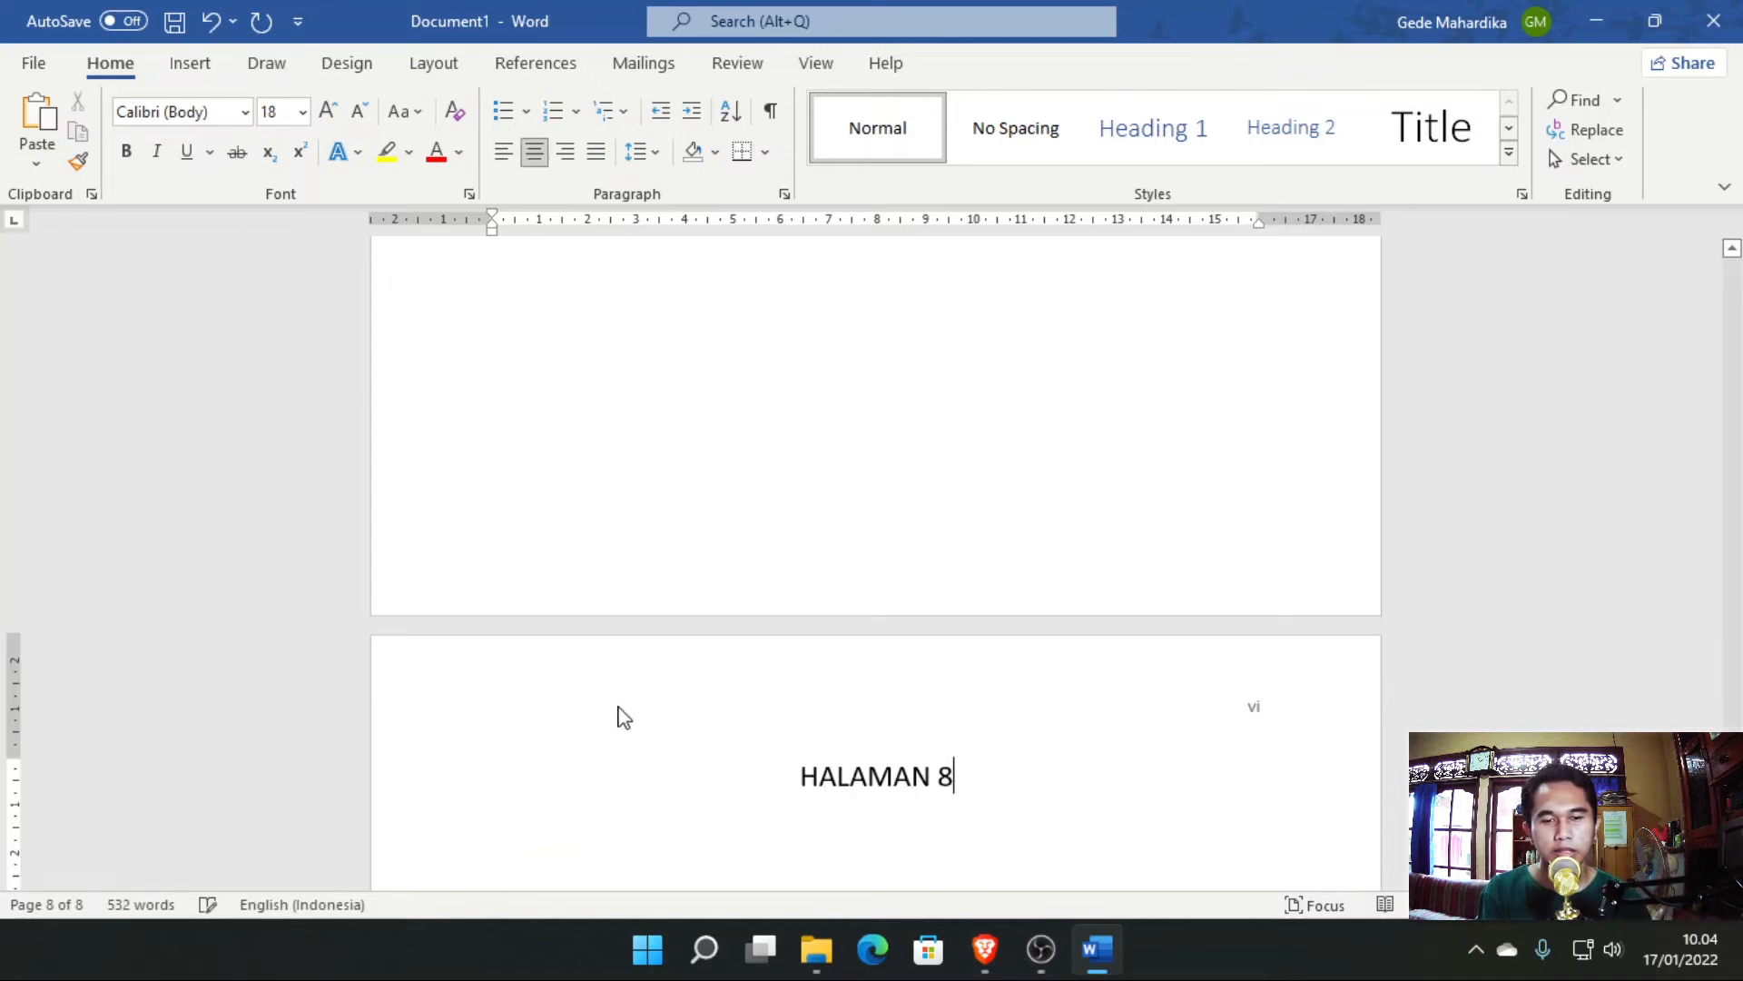
Centre the HALAMAN 7 and HALAMAN 6 headings.
scroll(615, 717, up, 10)
click(707, 514)
key(ctrl+e)
scroll(739, 529, up, 10)
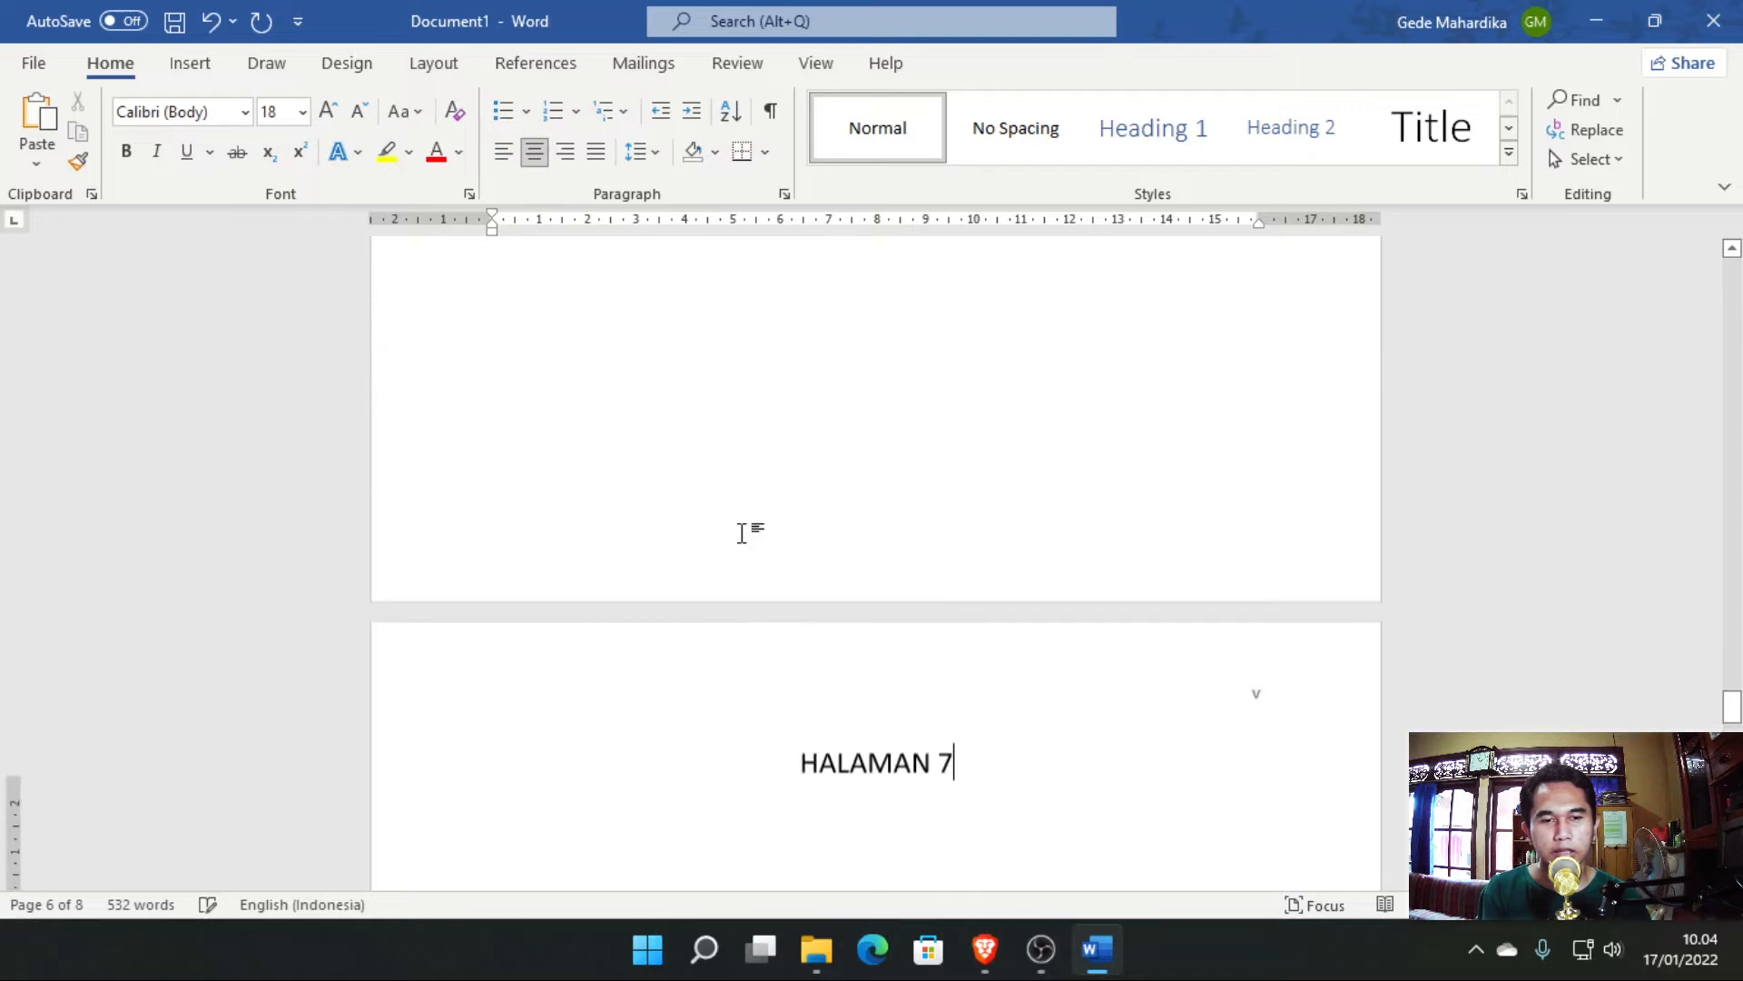
click(700, 705)
text(E)
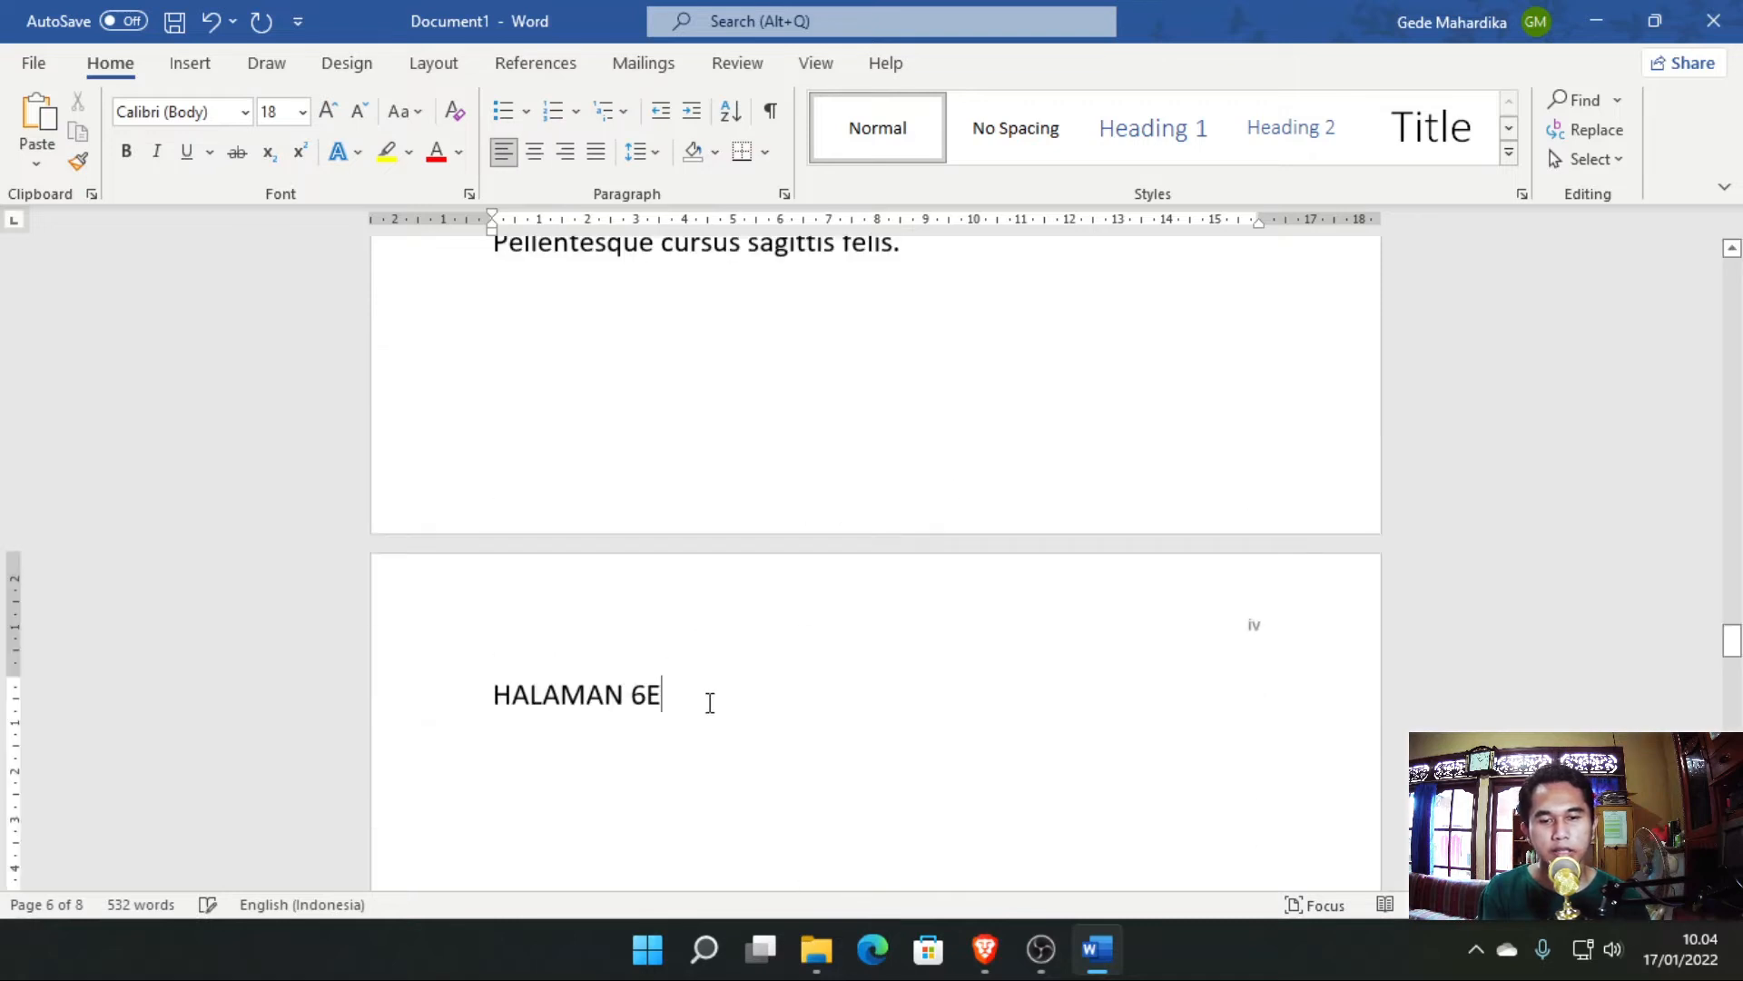
key(BackSpace)
key(ctrl+e)
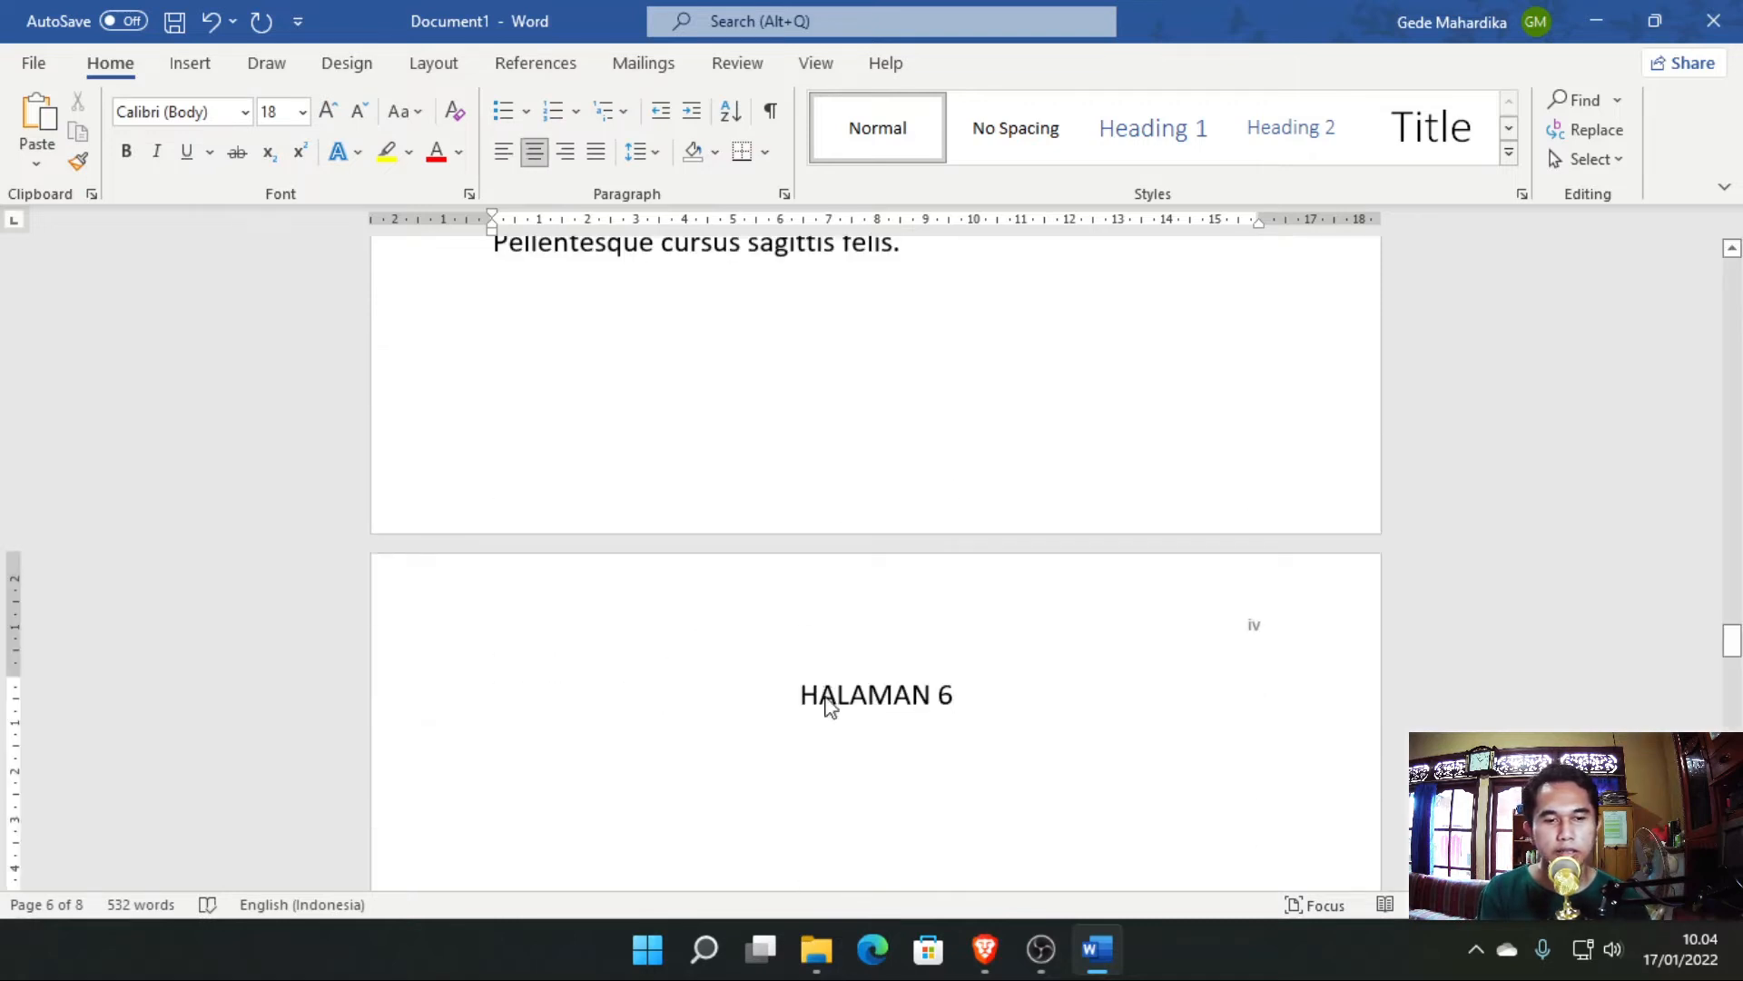
Review the headings and header page numbers on the pages from HALAMAN 5 through HALAMAN 7.
scroll(829, 696, up, 1)
scroll(1008, 689, down, 1)
scroll(942, 650, up, 2)
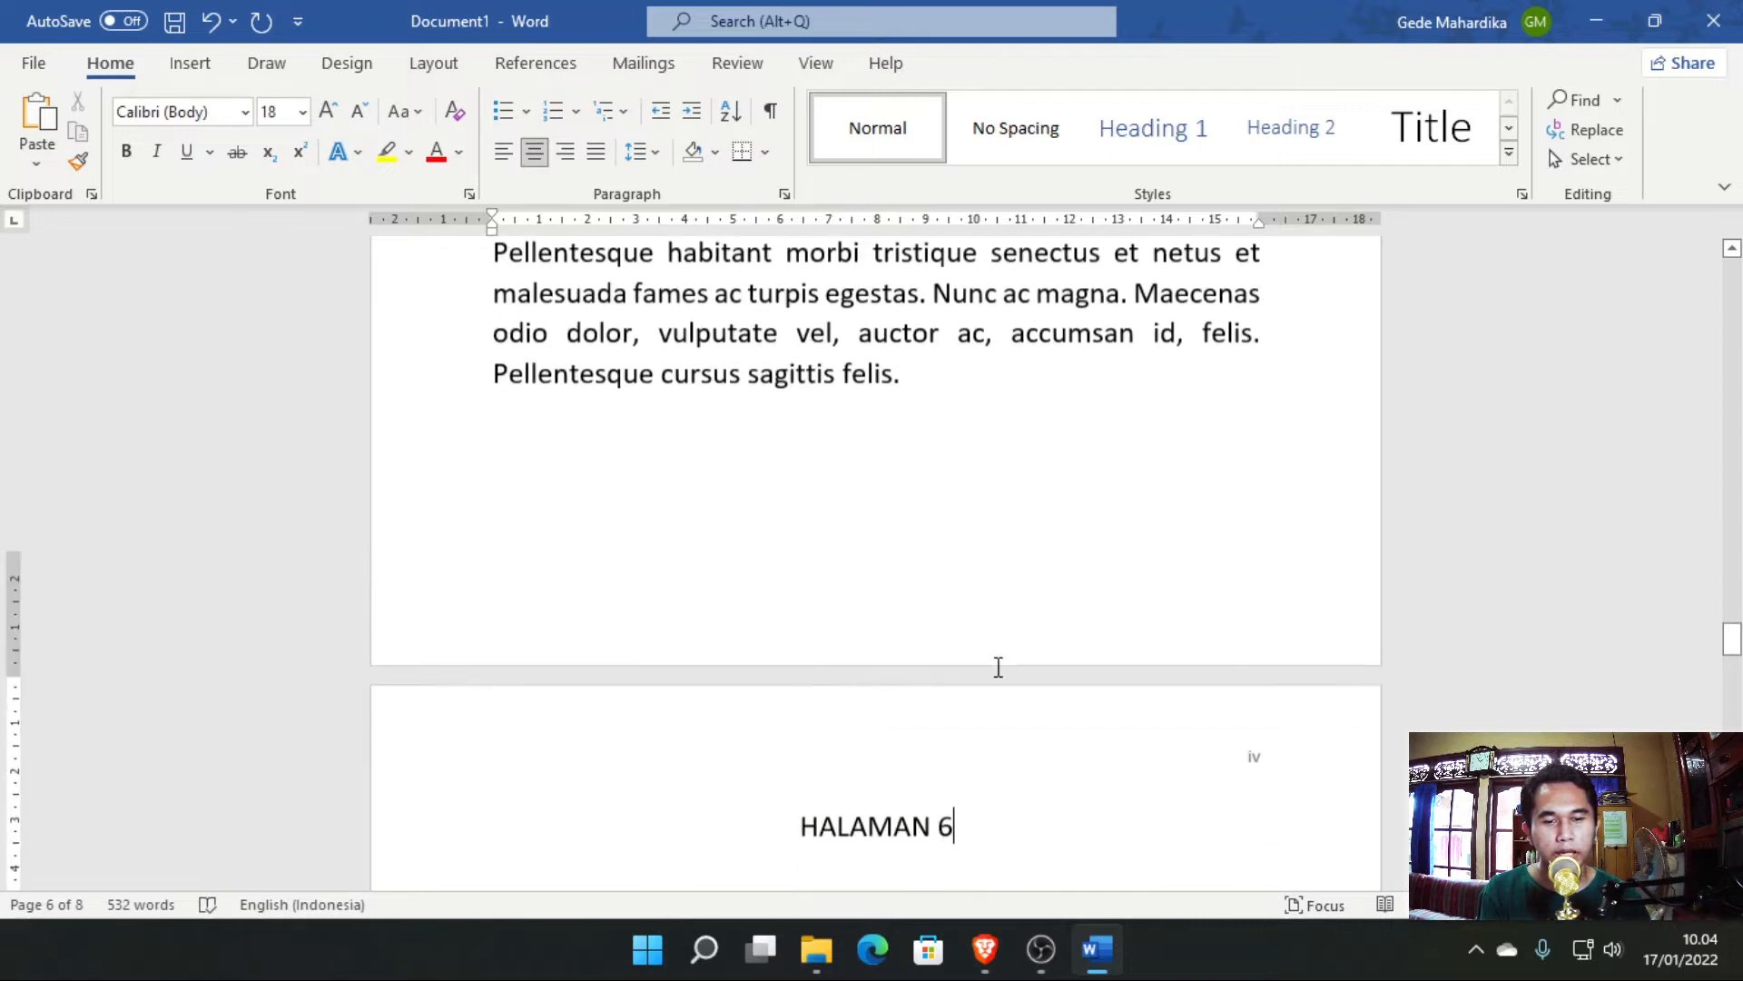
scroll(996, 666, down, 2)
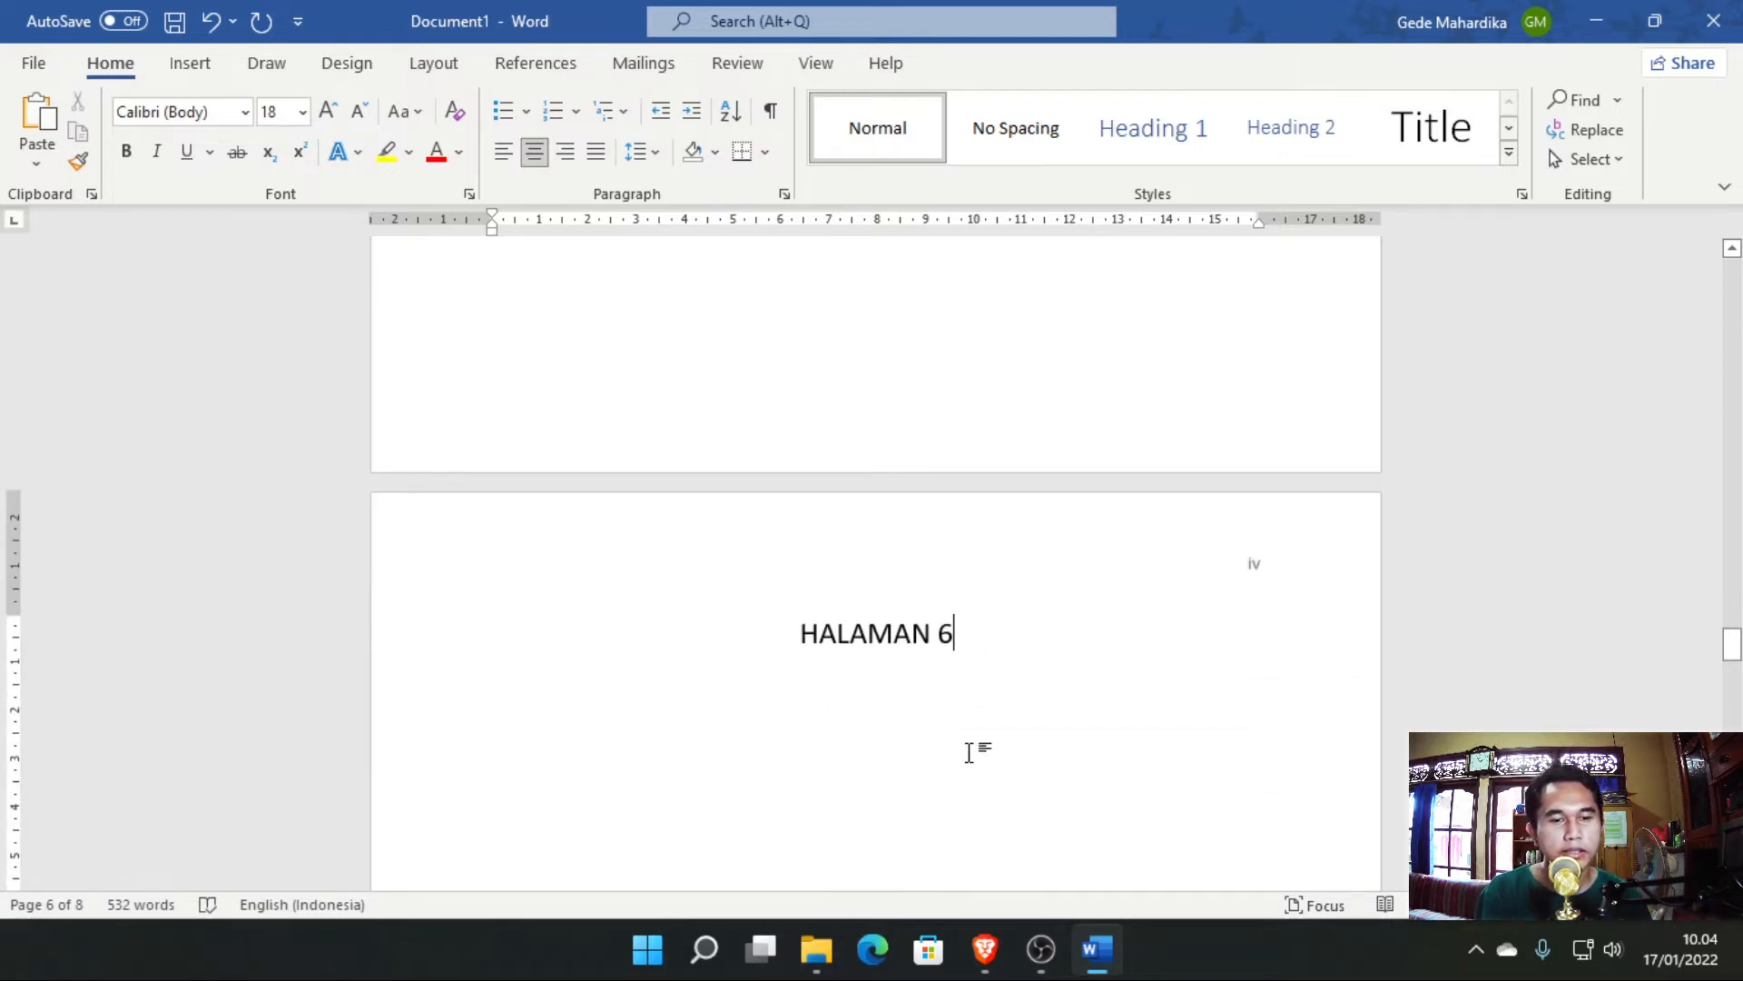
scroll(969, 752, up, 3)
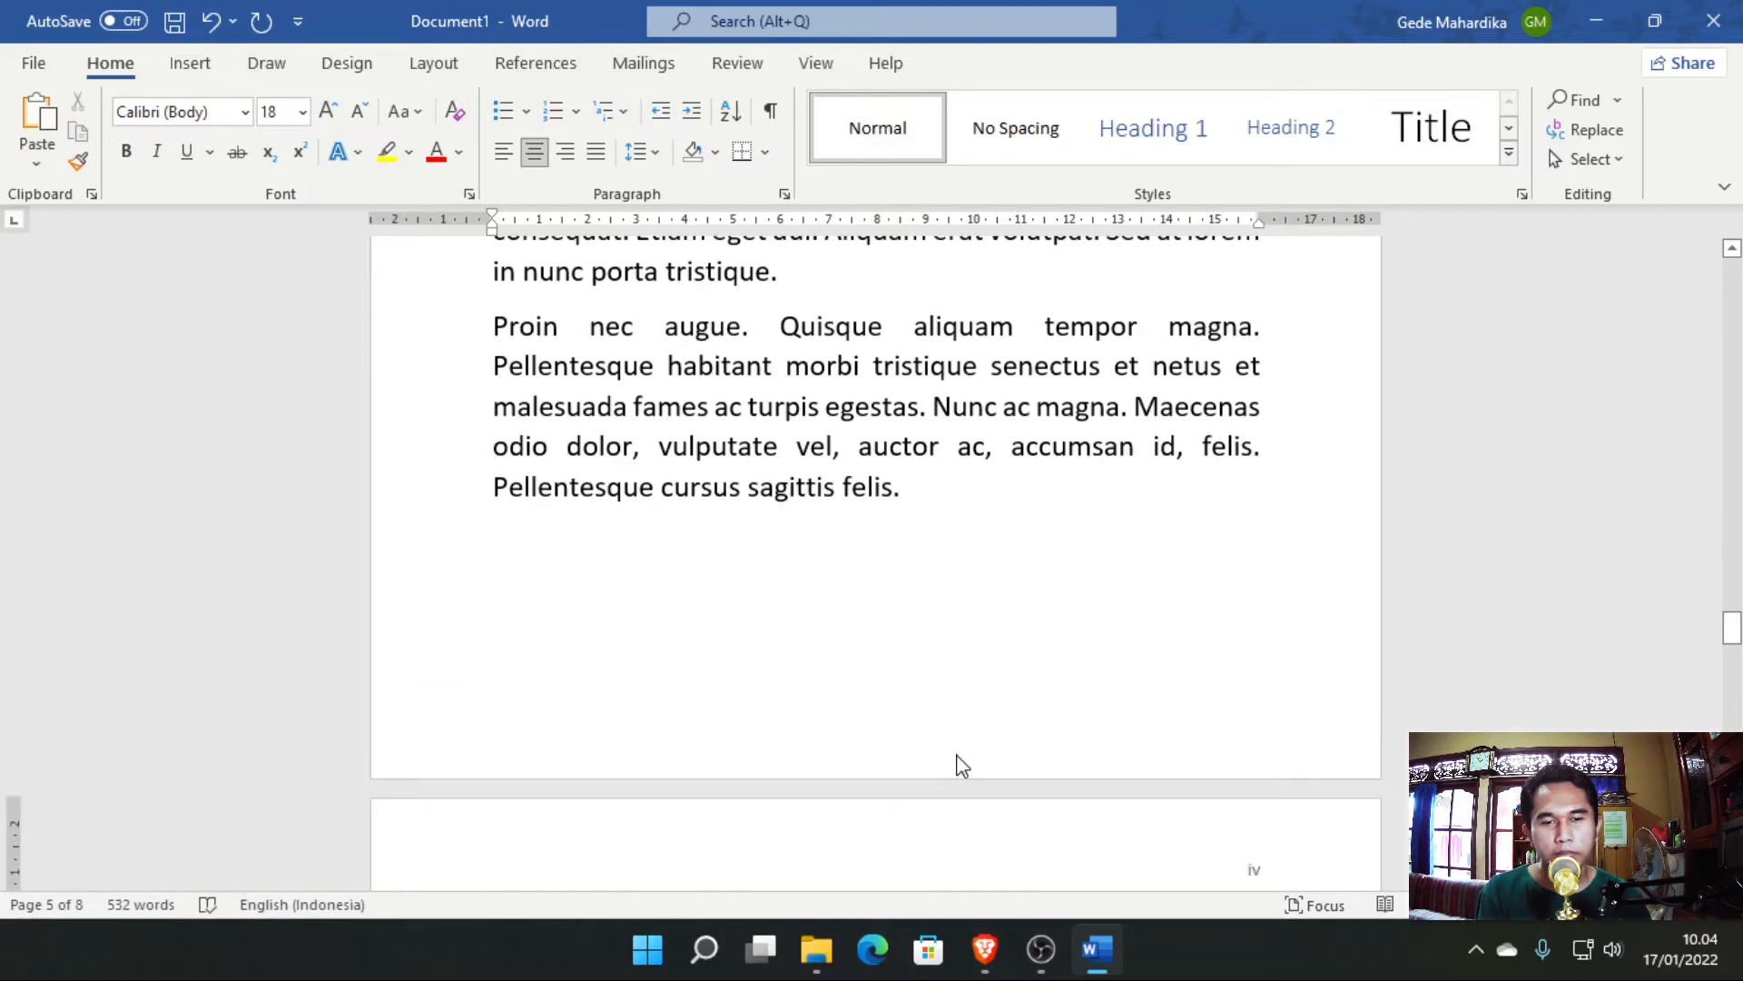
scroll(958, 754, down, 4)
scroll(957, 753, up, 14)
scroll(954, 751, down, 7)
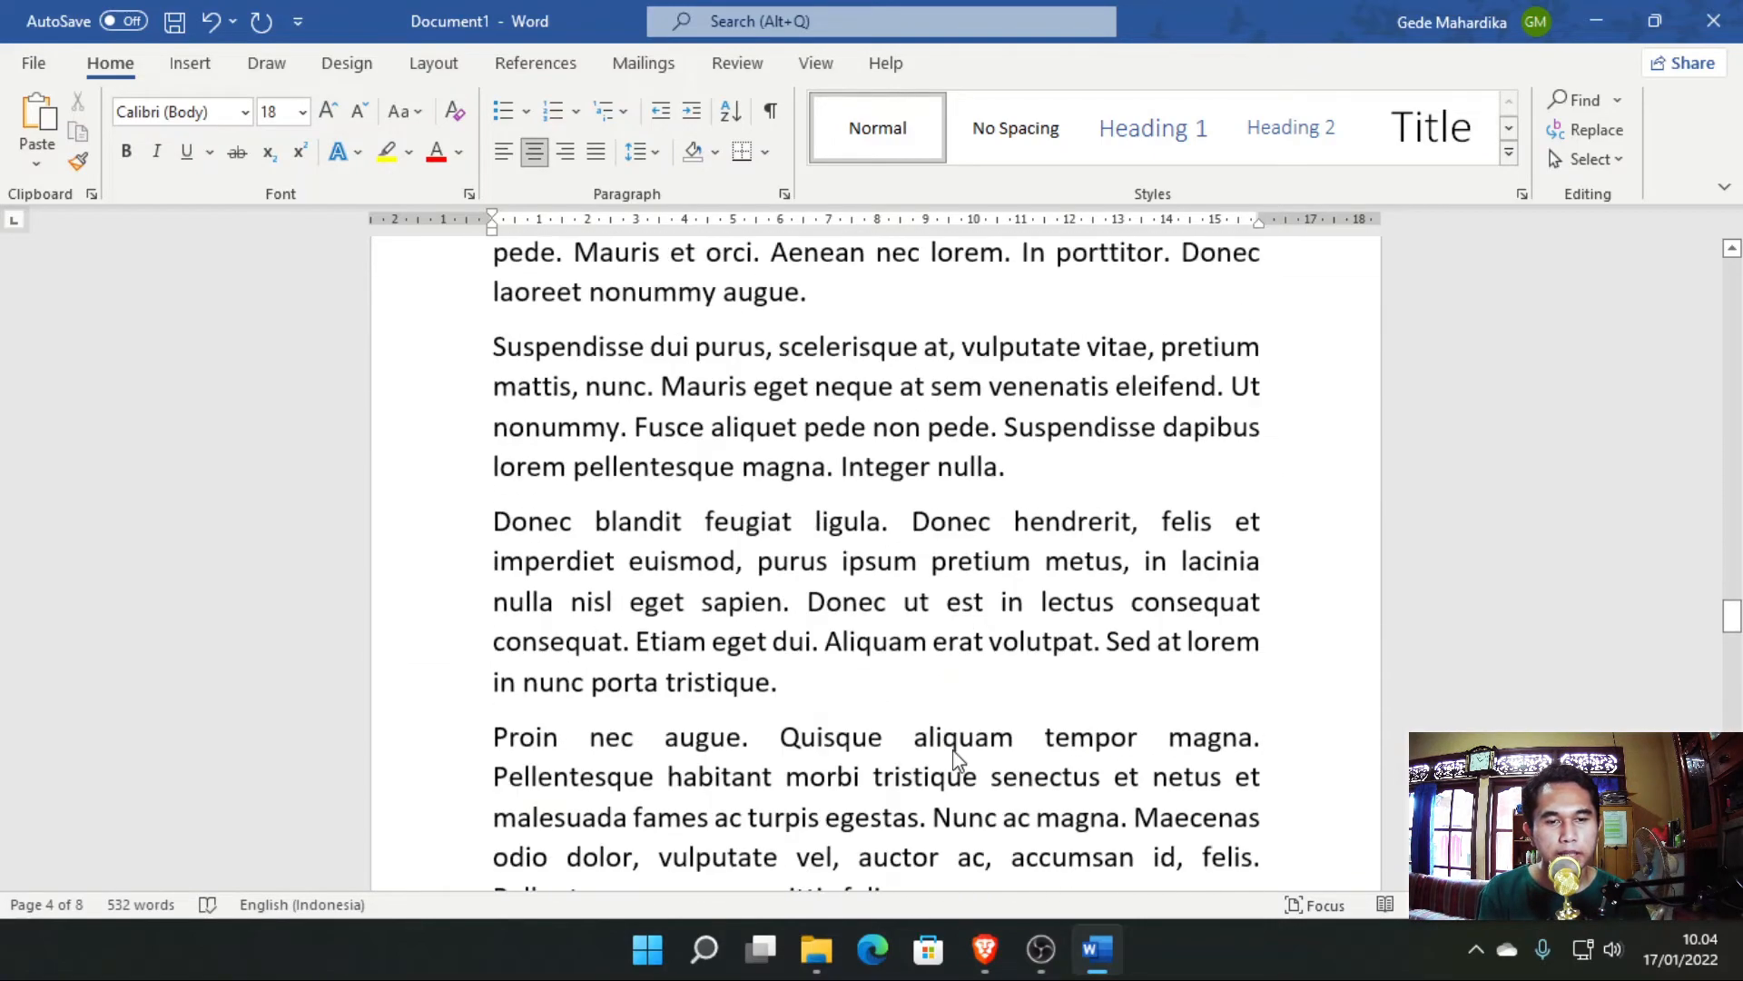
scroll(957, 756, down, 20)
triple_click(962, 681)
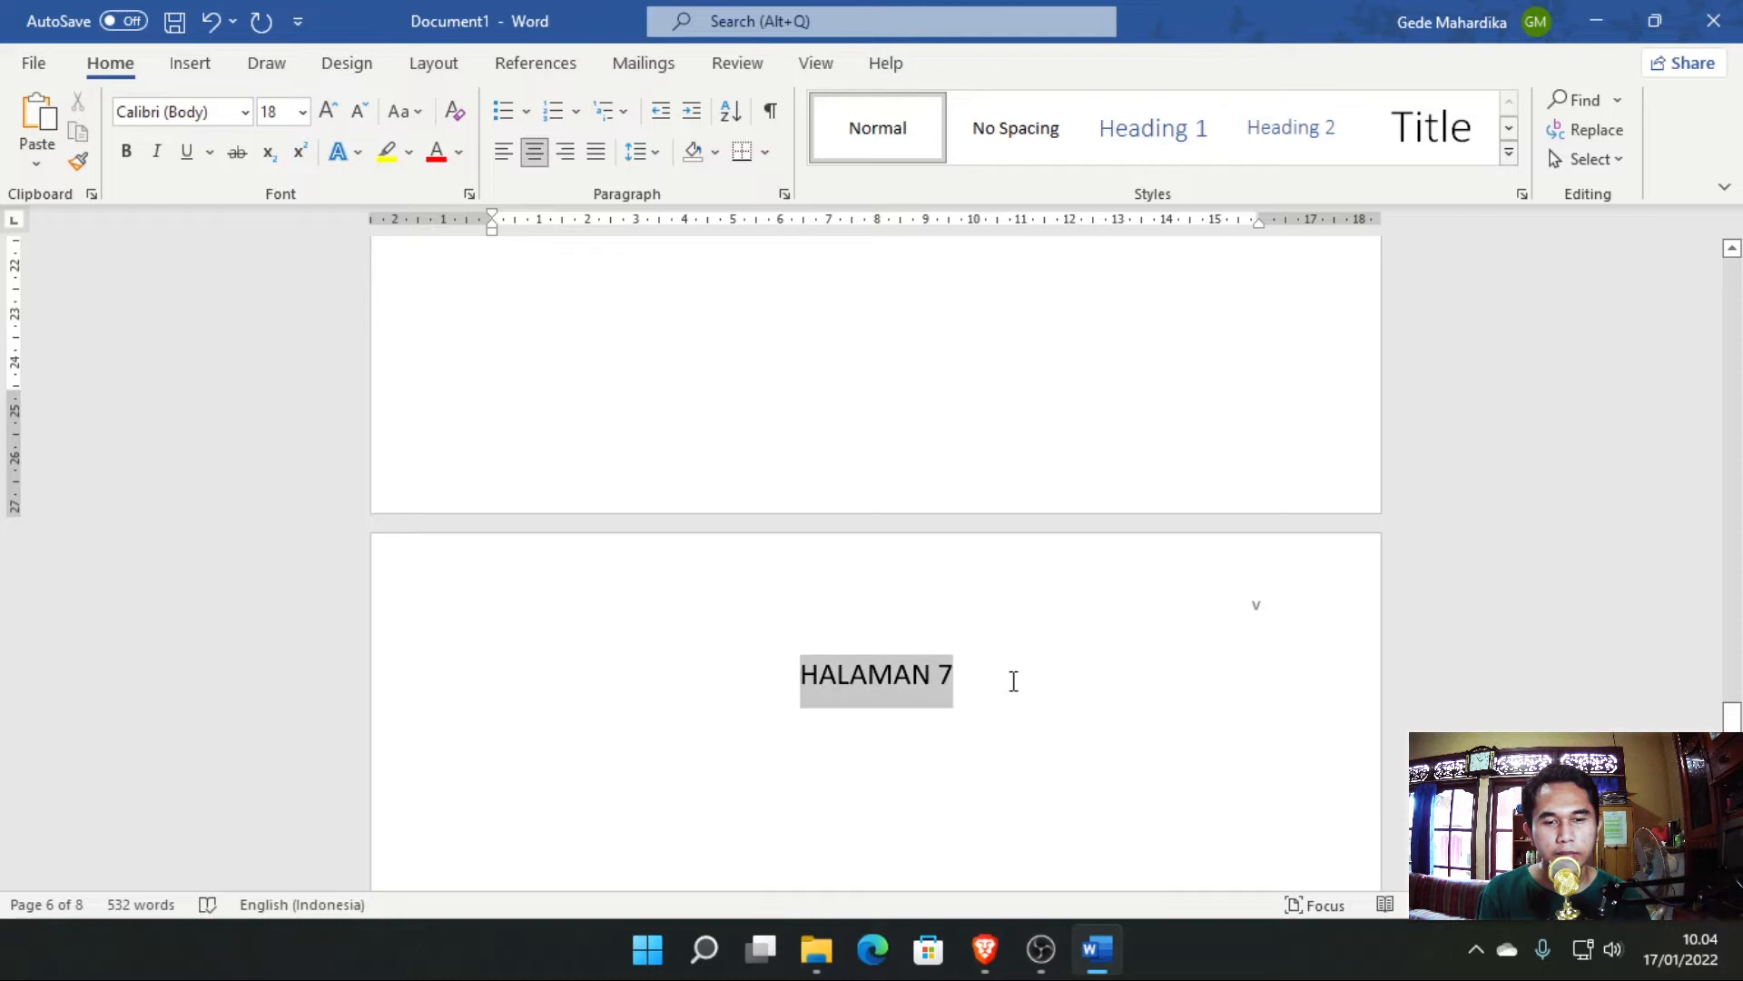
click(831, 679)
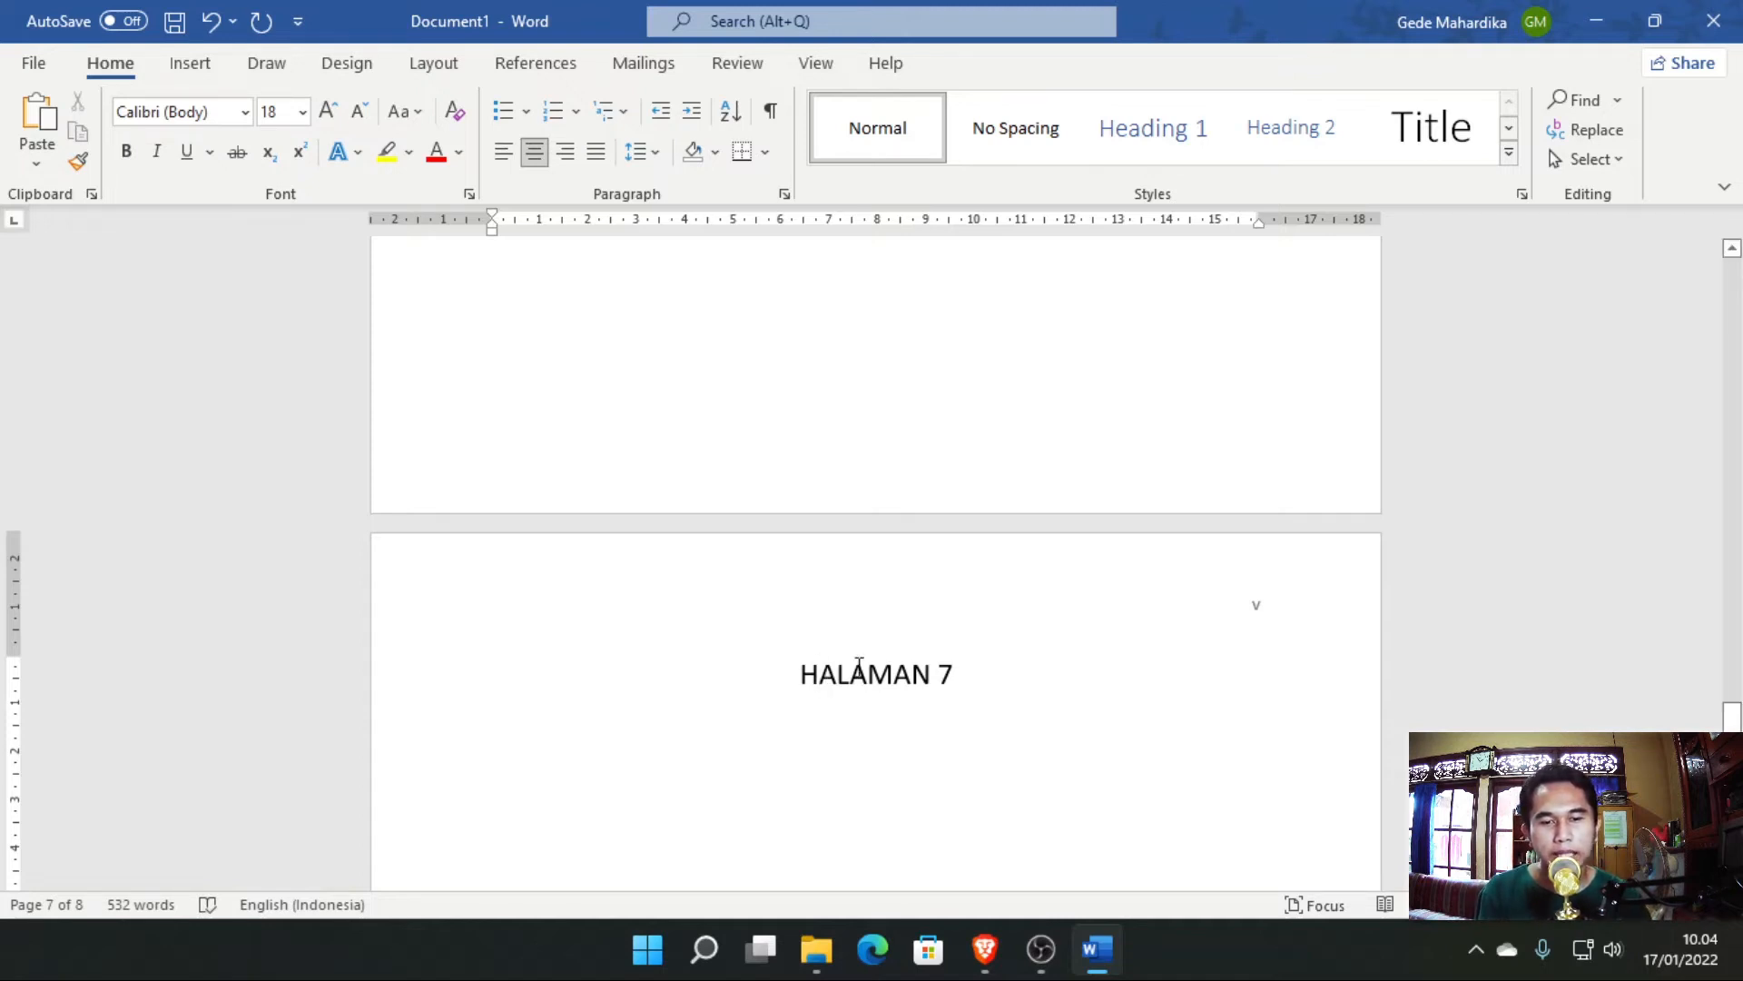
drag(789, 694, 1031, 681)
click(766, 685)
drag(766, 686, 977, 681)
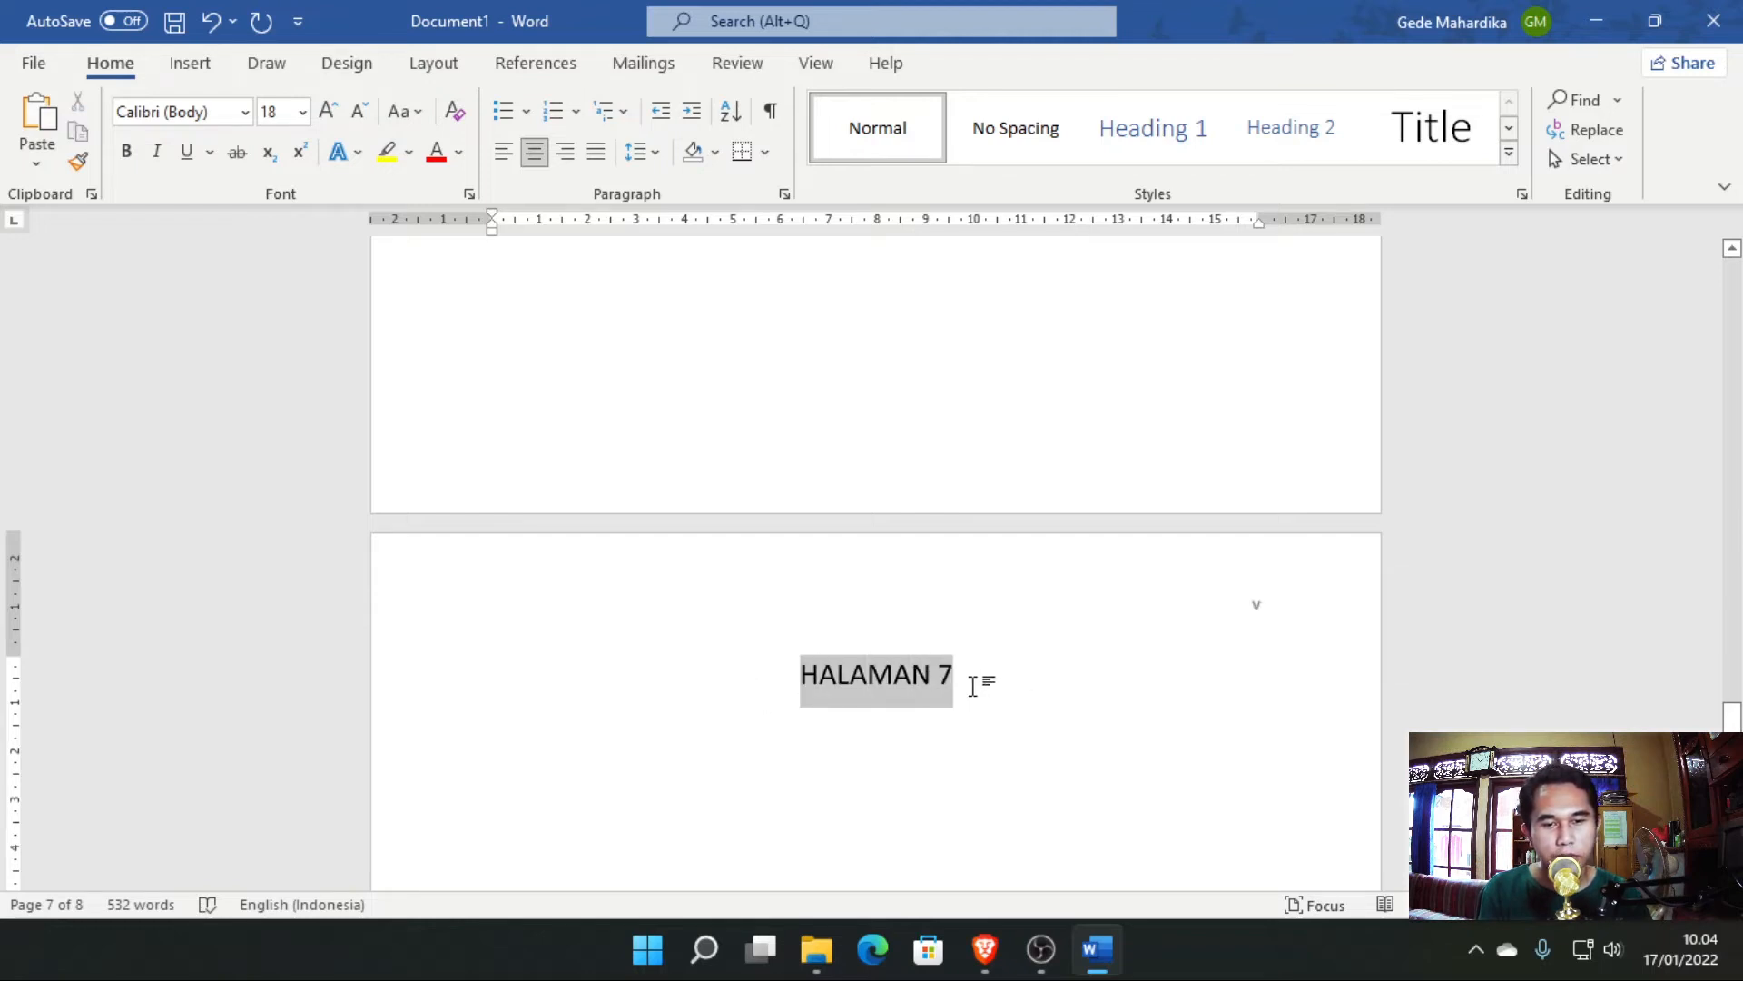
click(751, 696)
Insert a Next Page section break right after the HALAMAN 6 heading.
scroll(759, 704, up, 5)
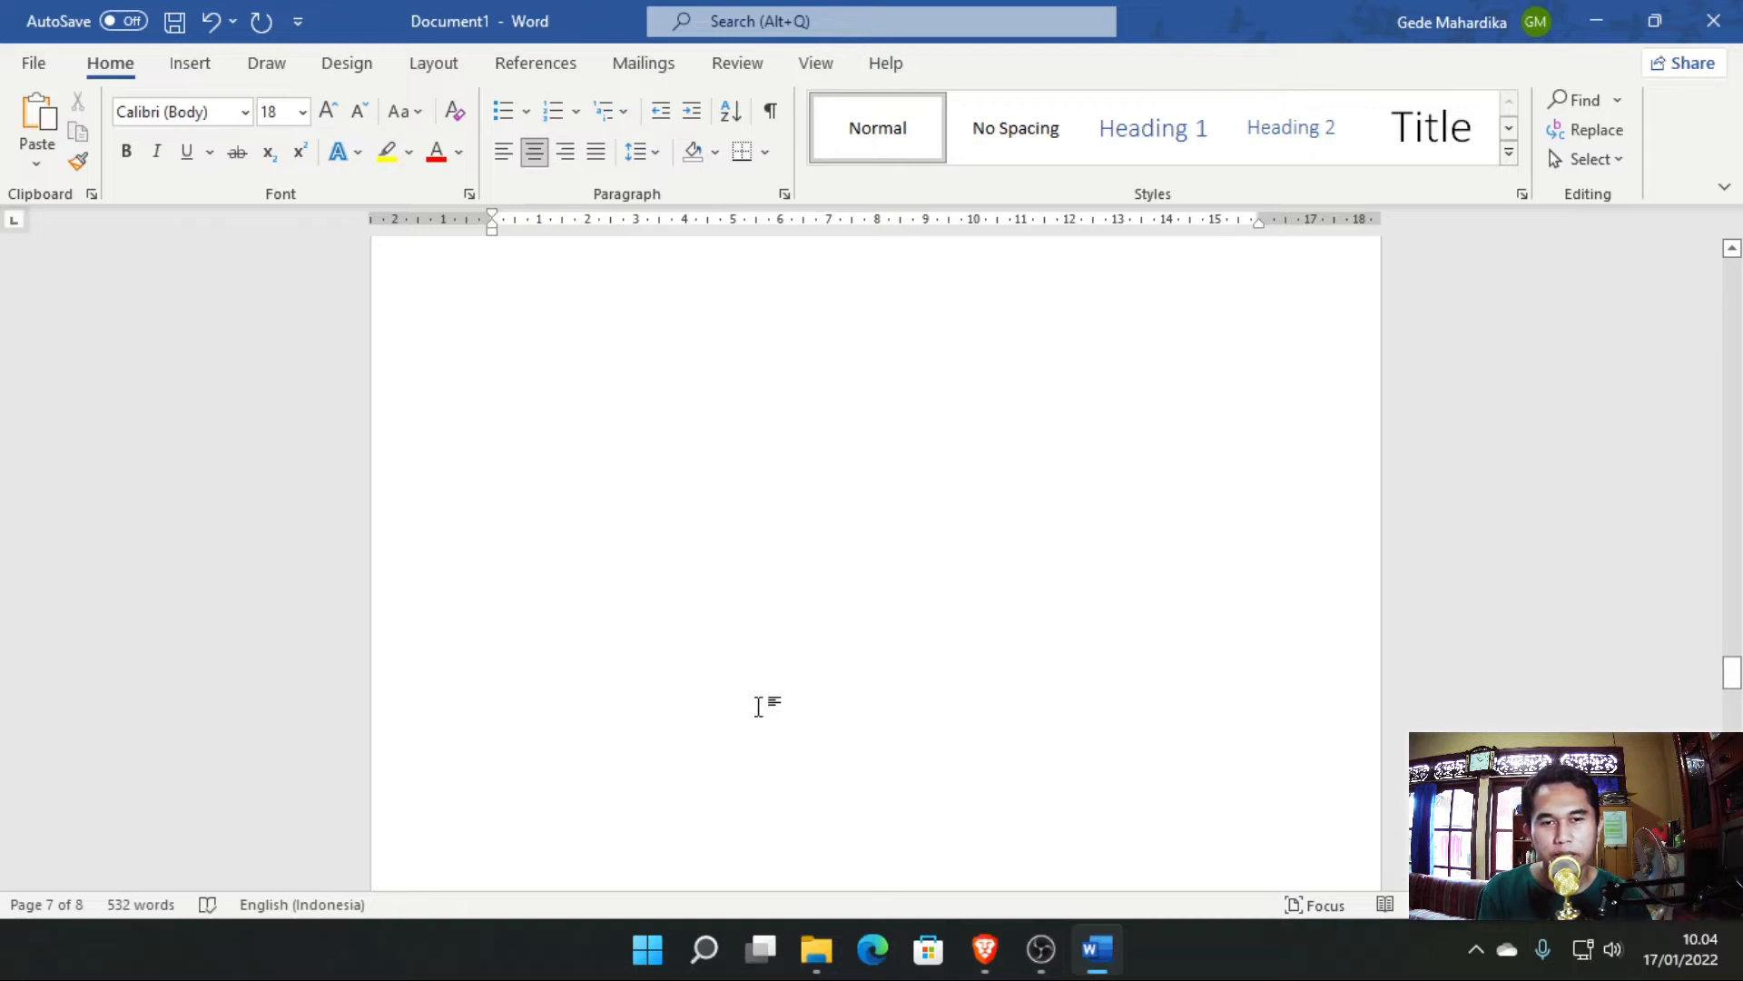
scroll(760, 703, up, 3)
click(914, 525)
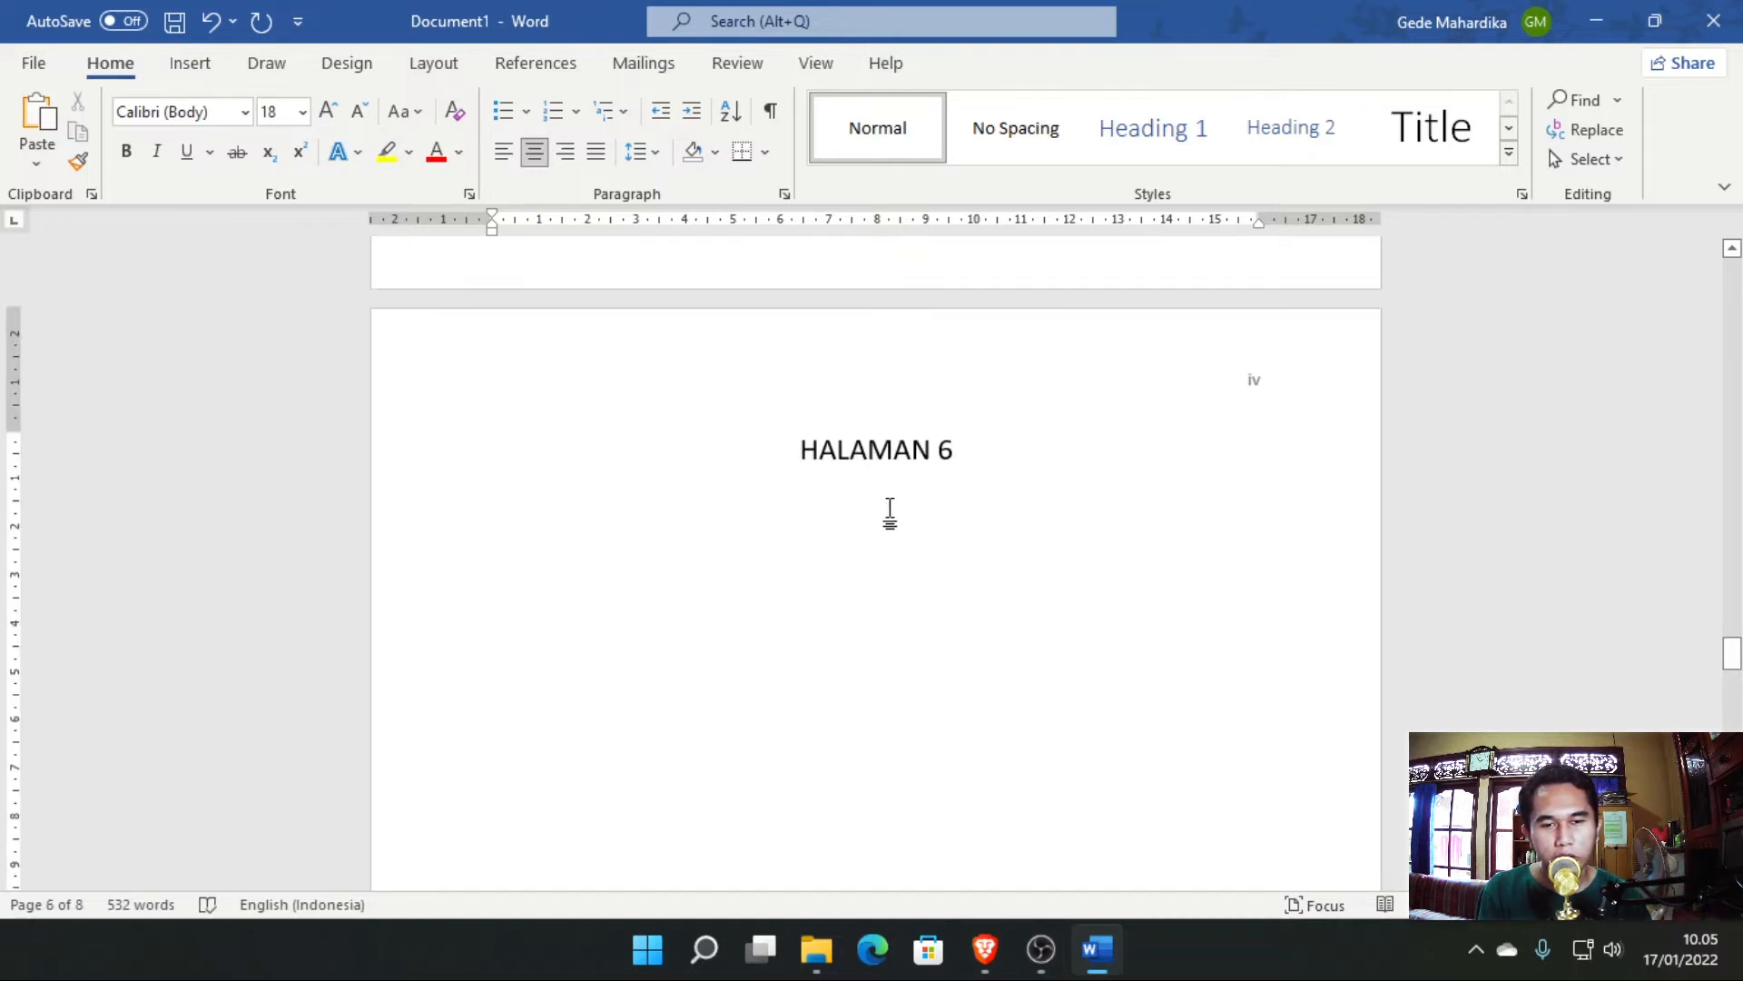
click(890, 563)
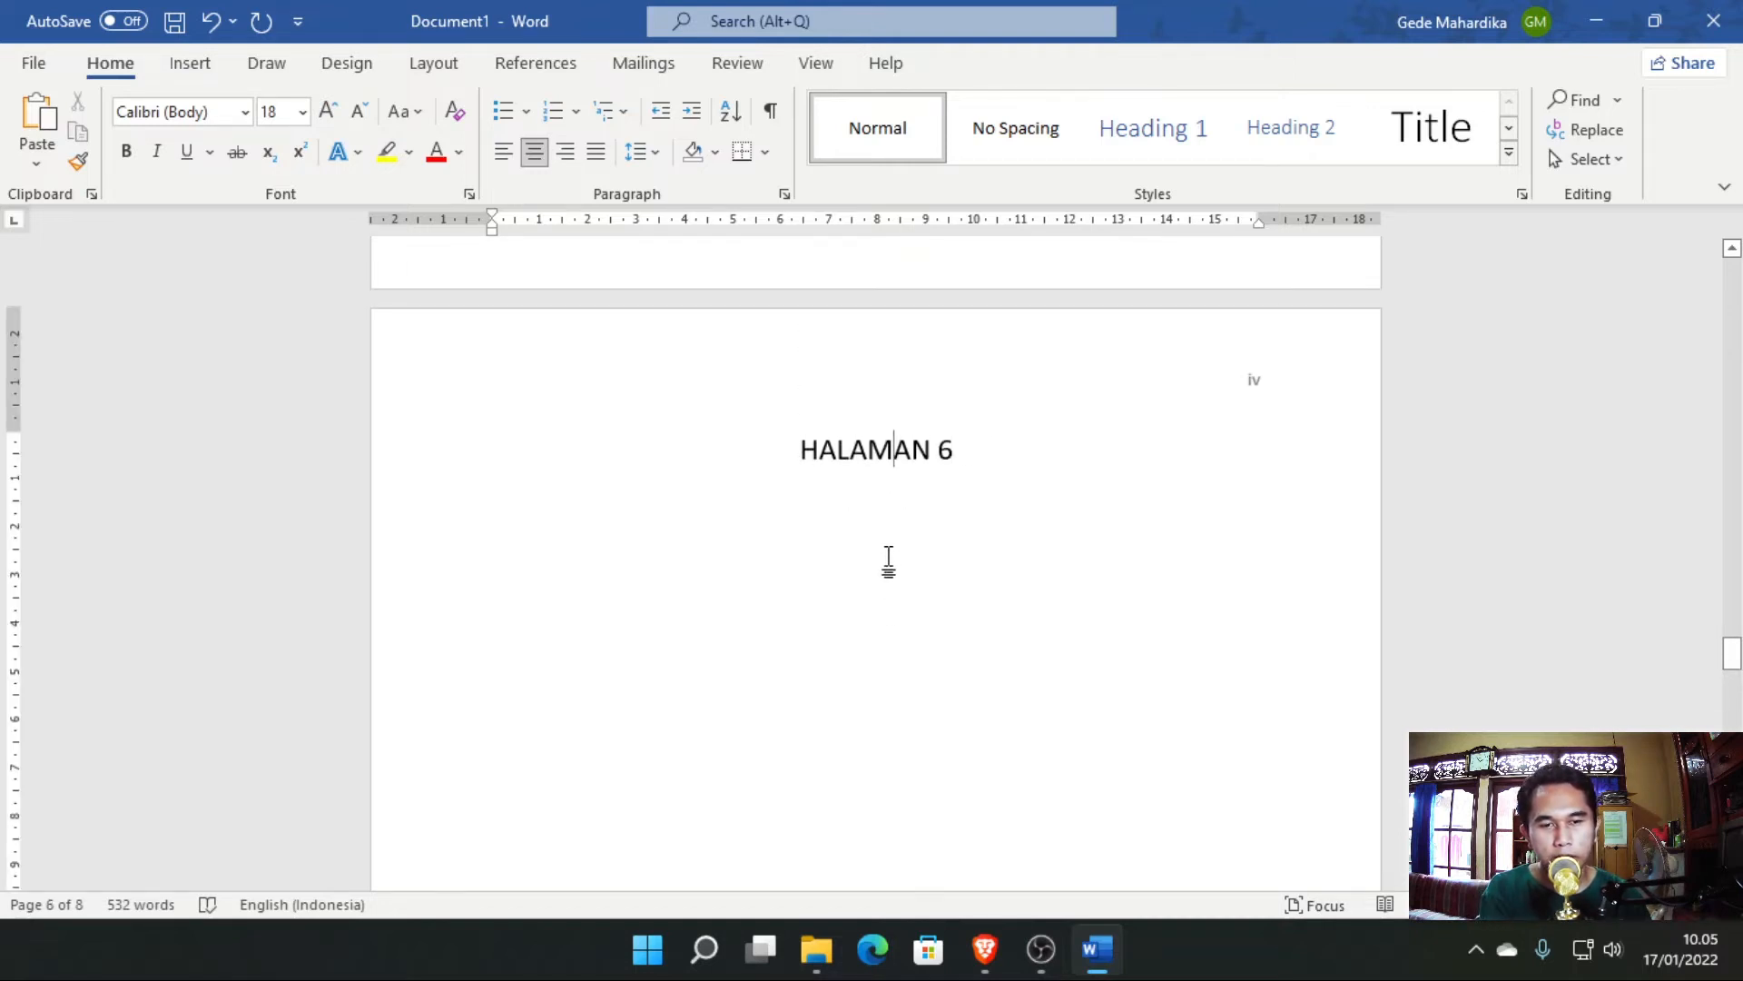
click(541, 499)
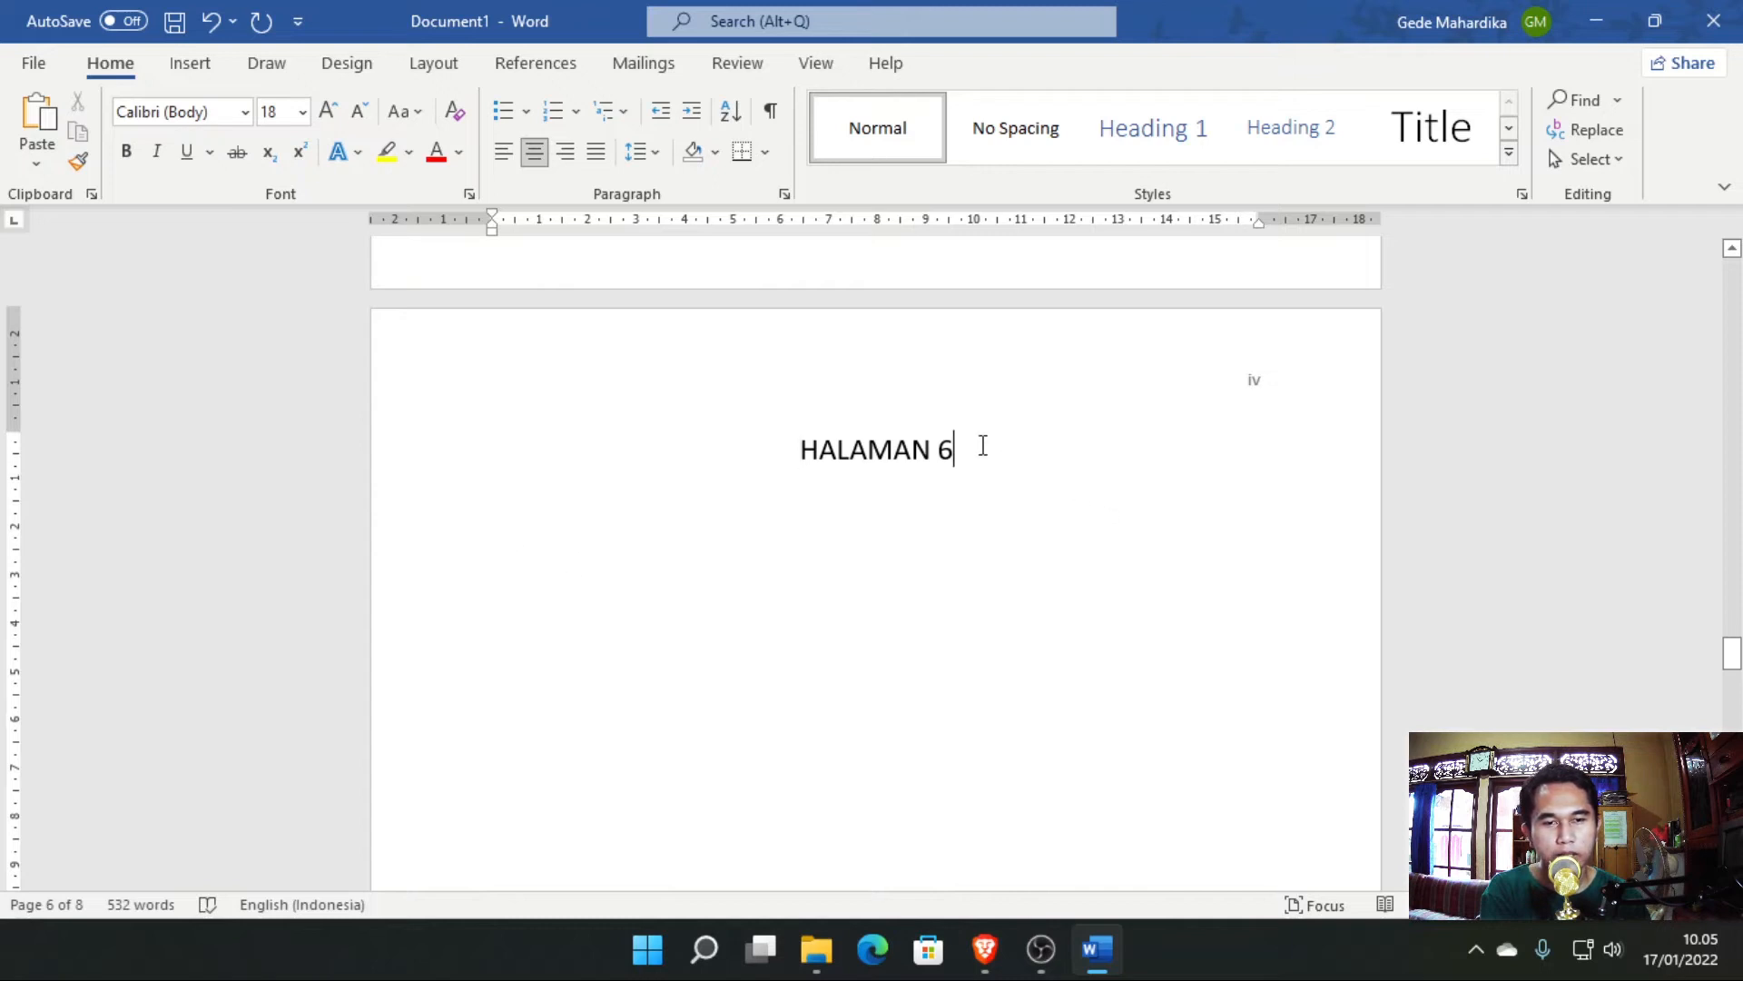
click(436, 62)
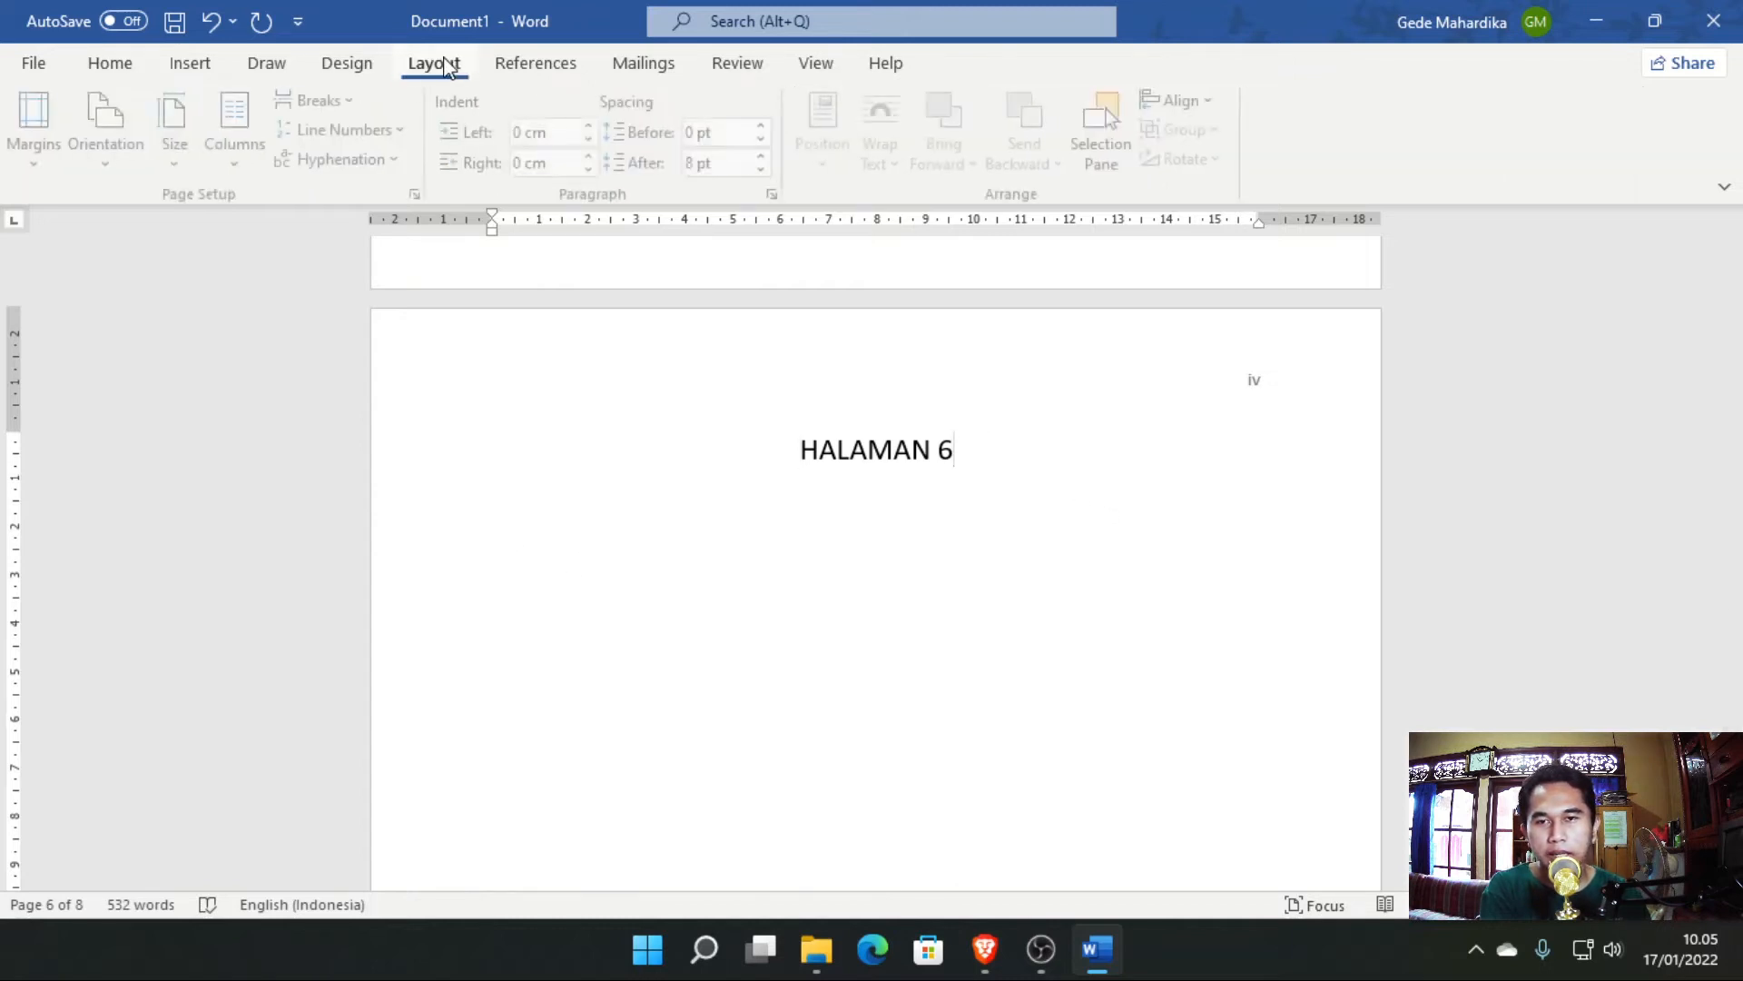
click(323, 103)
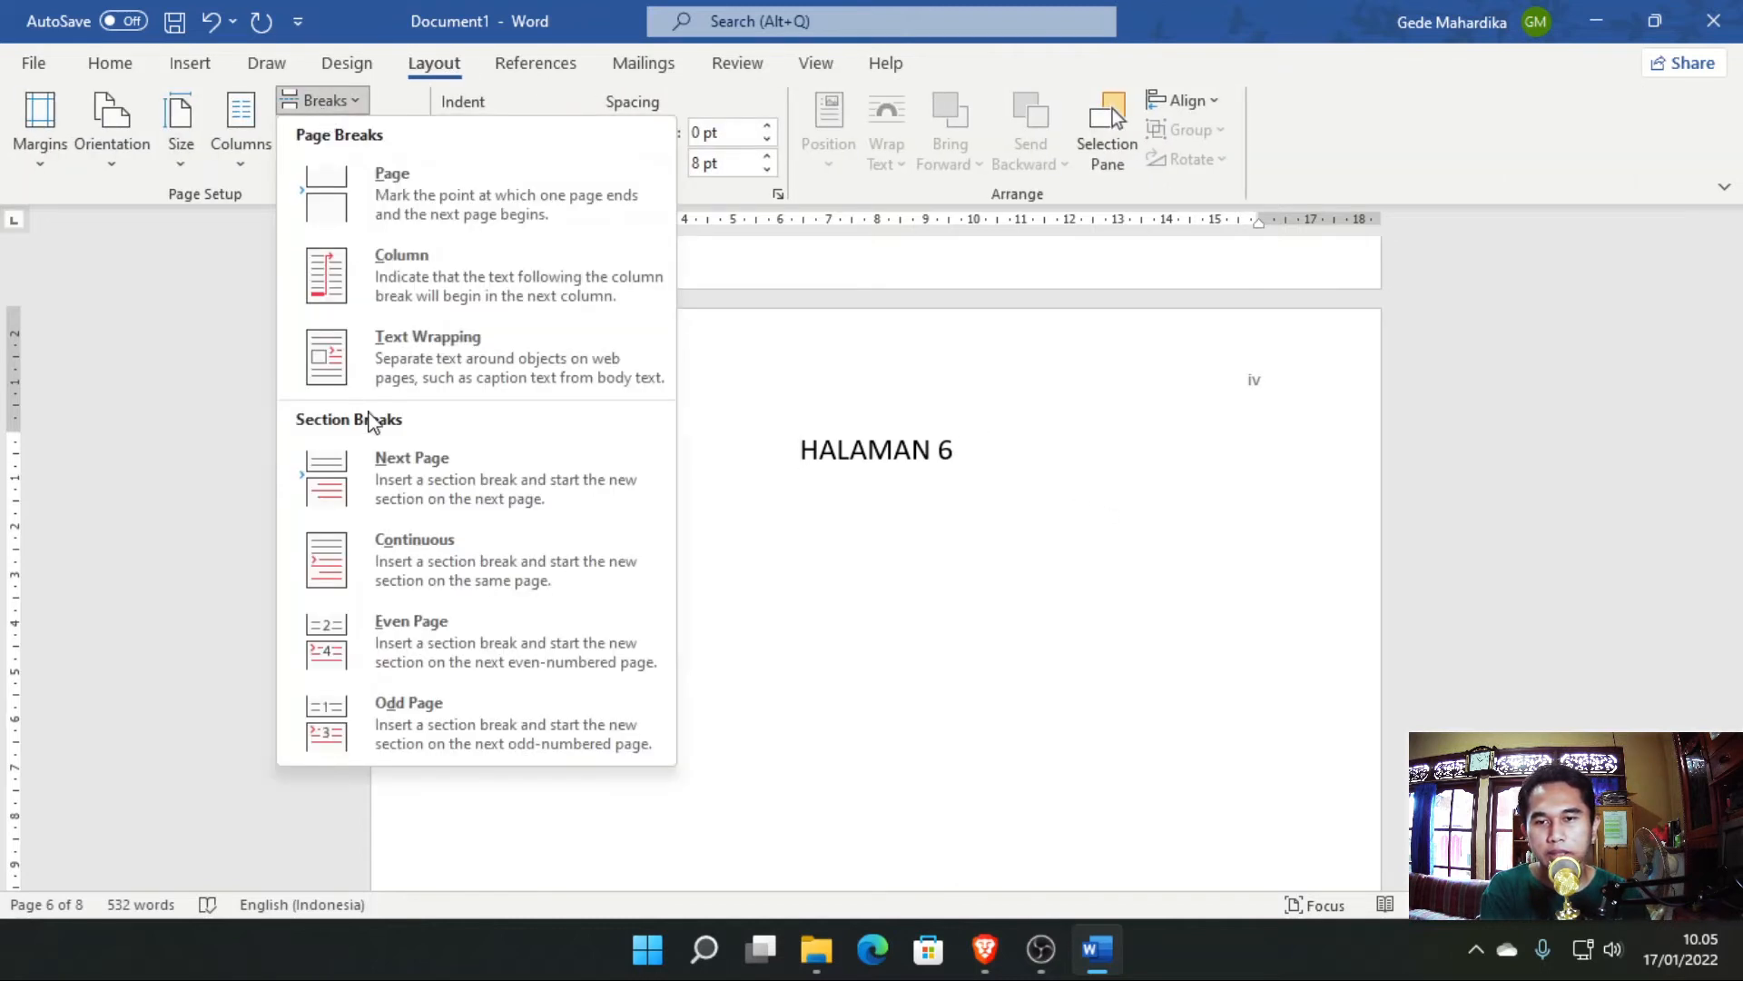
click(390, 480)
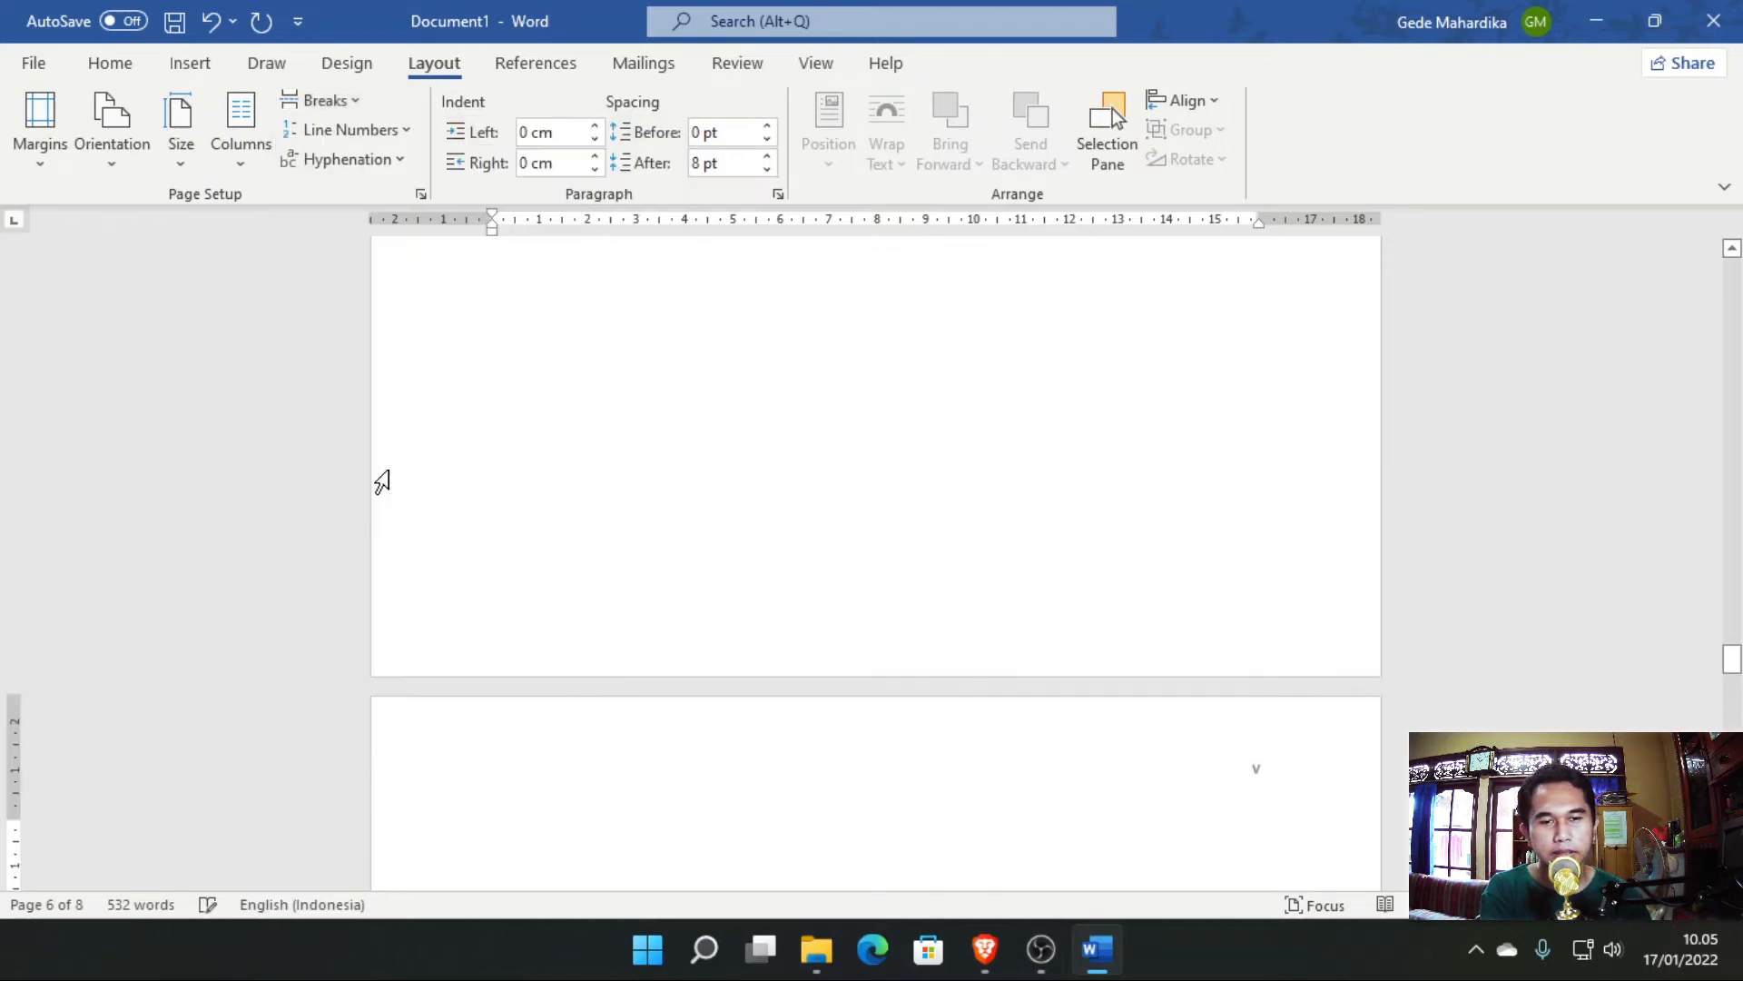
Unlink the Section 5 header from the previous section and delete its page number.
scroll(935, 640, down, 3)
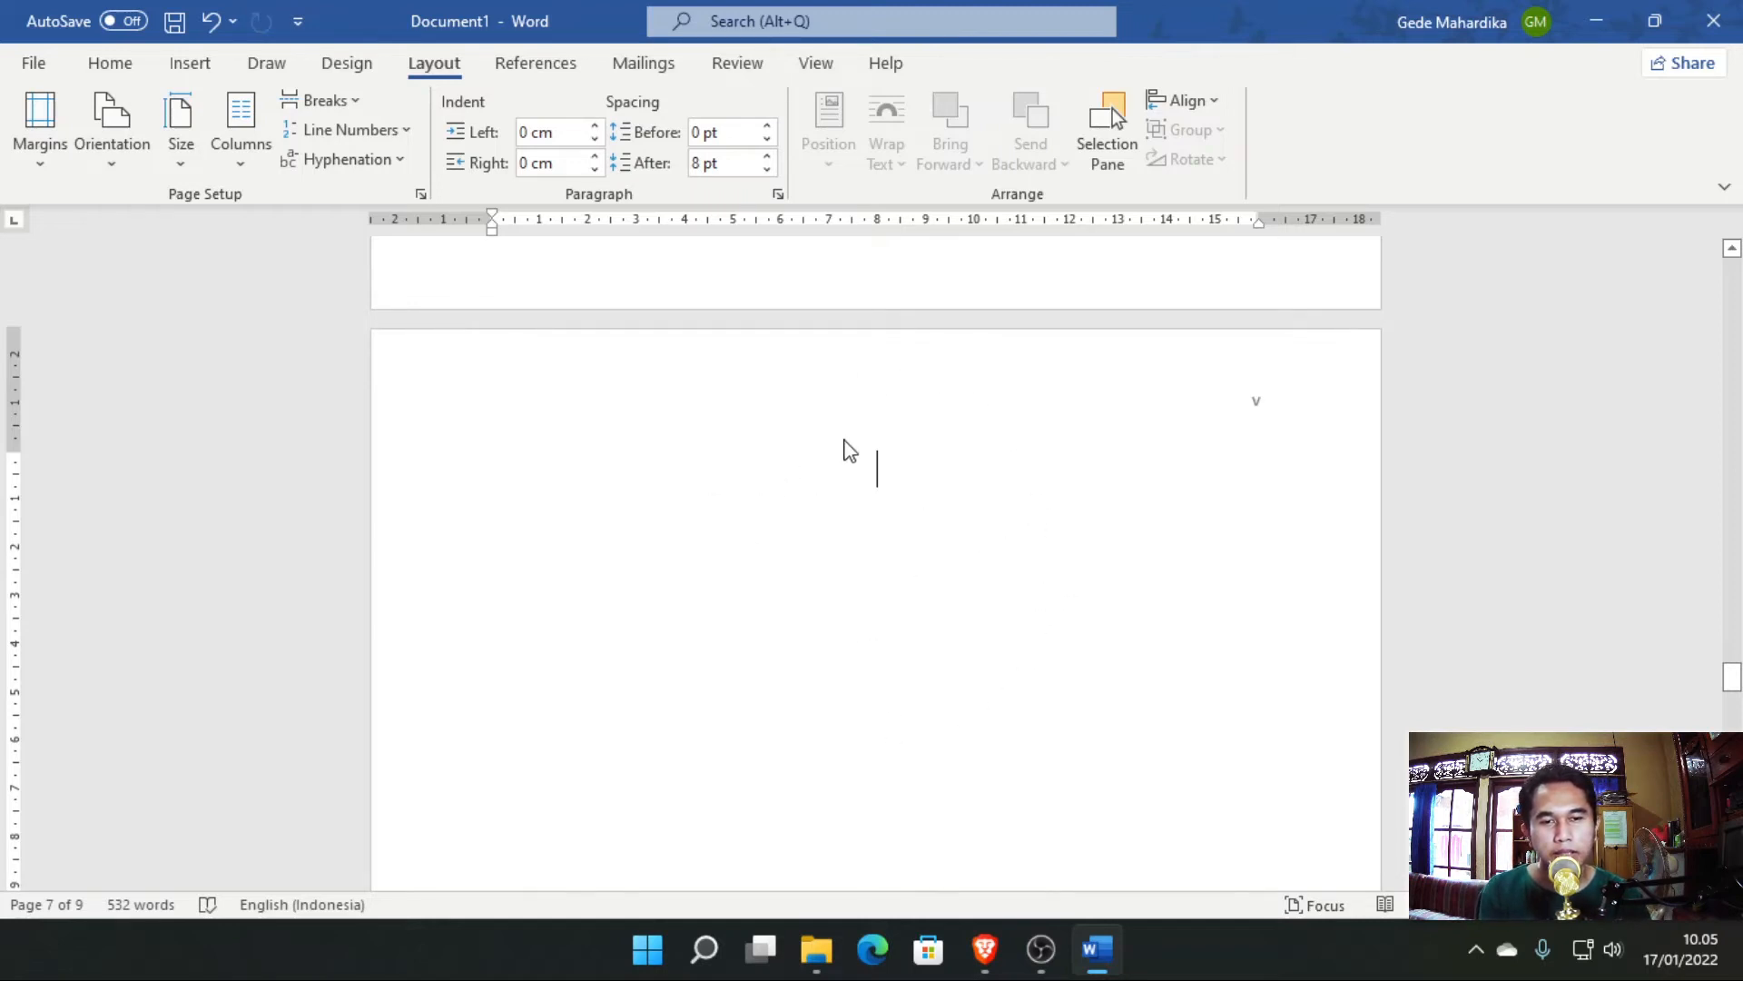
double_click(858, 411)
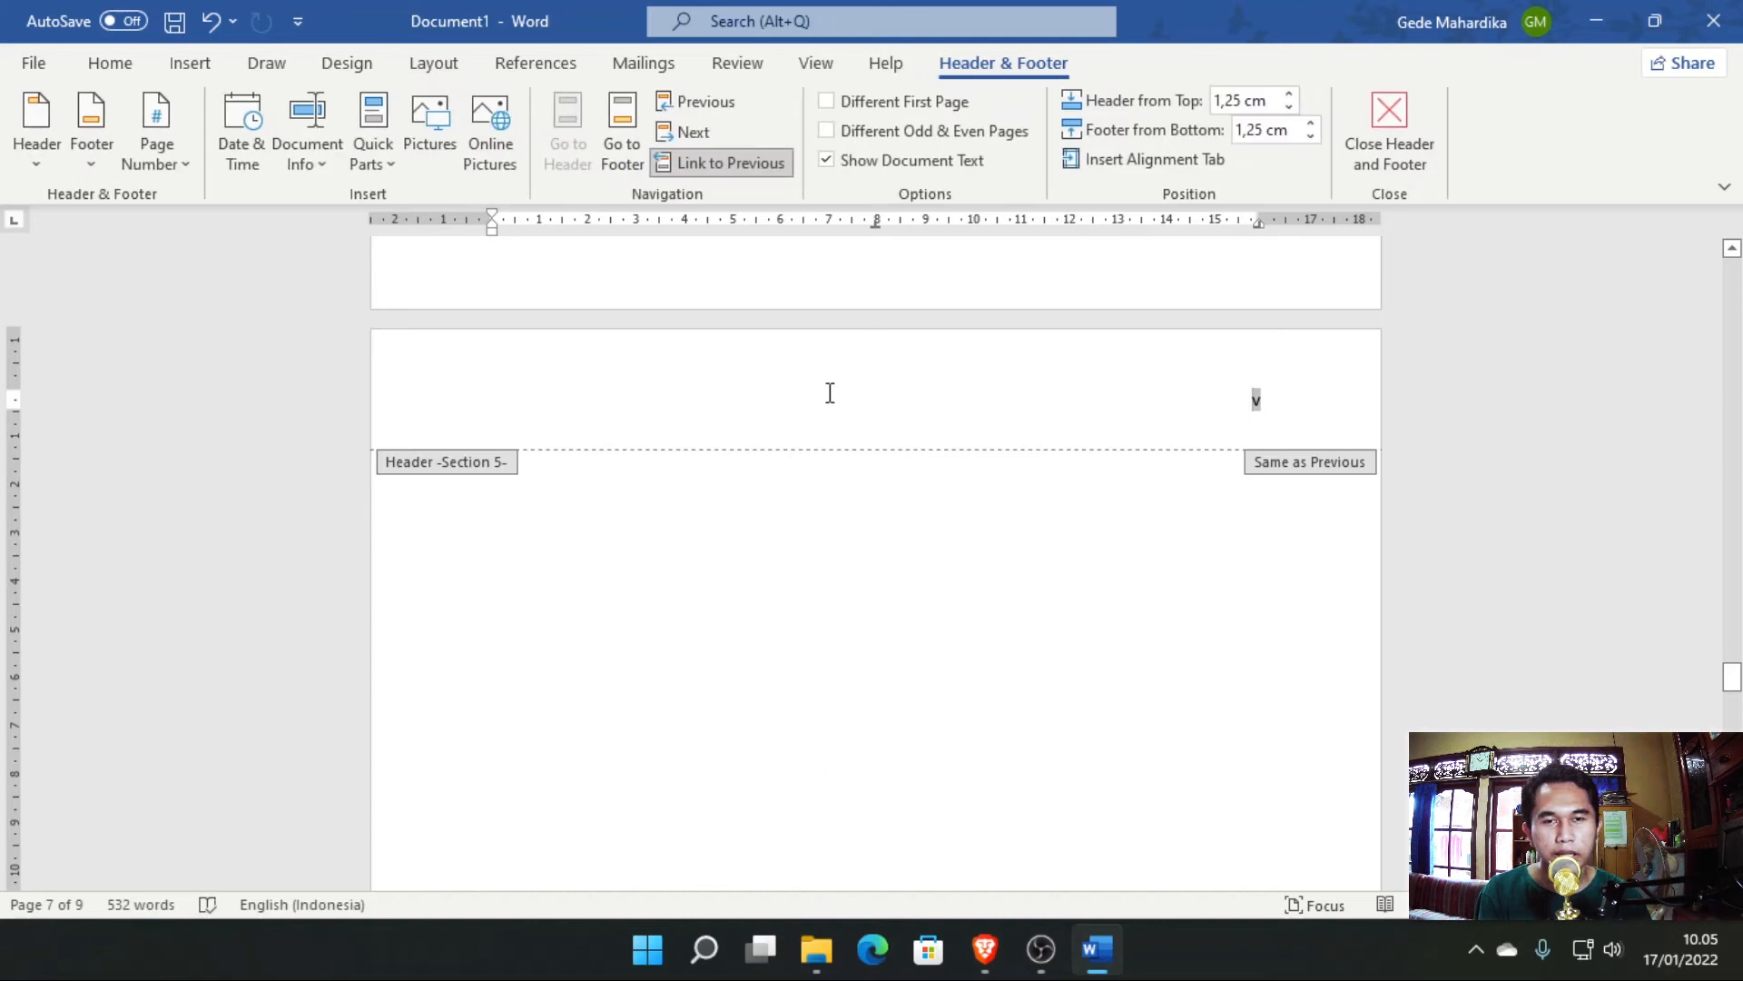
click(690, 163)
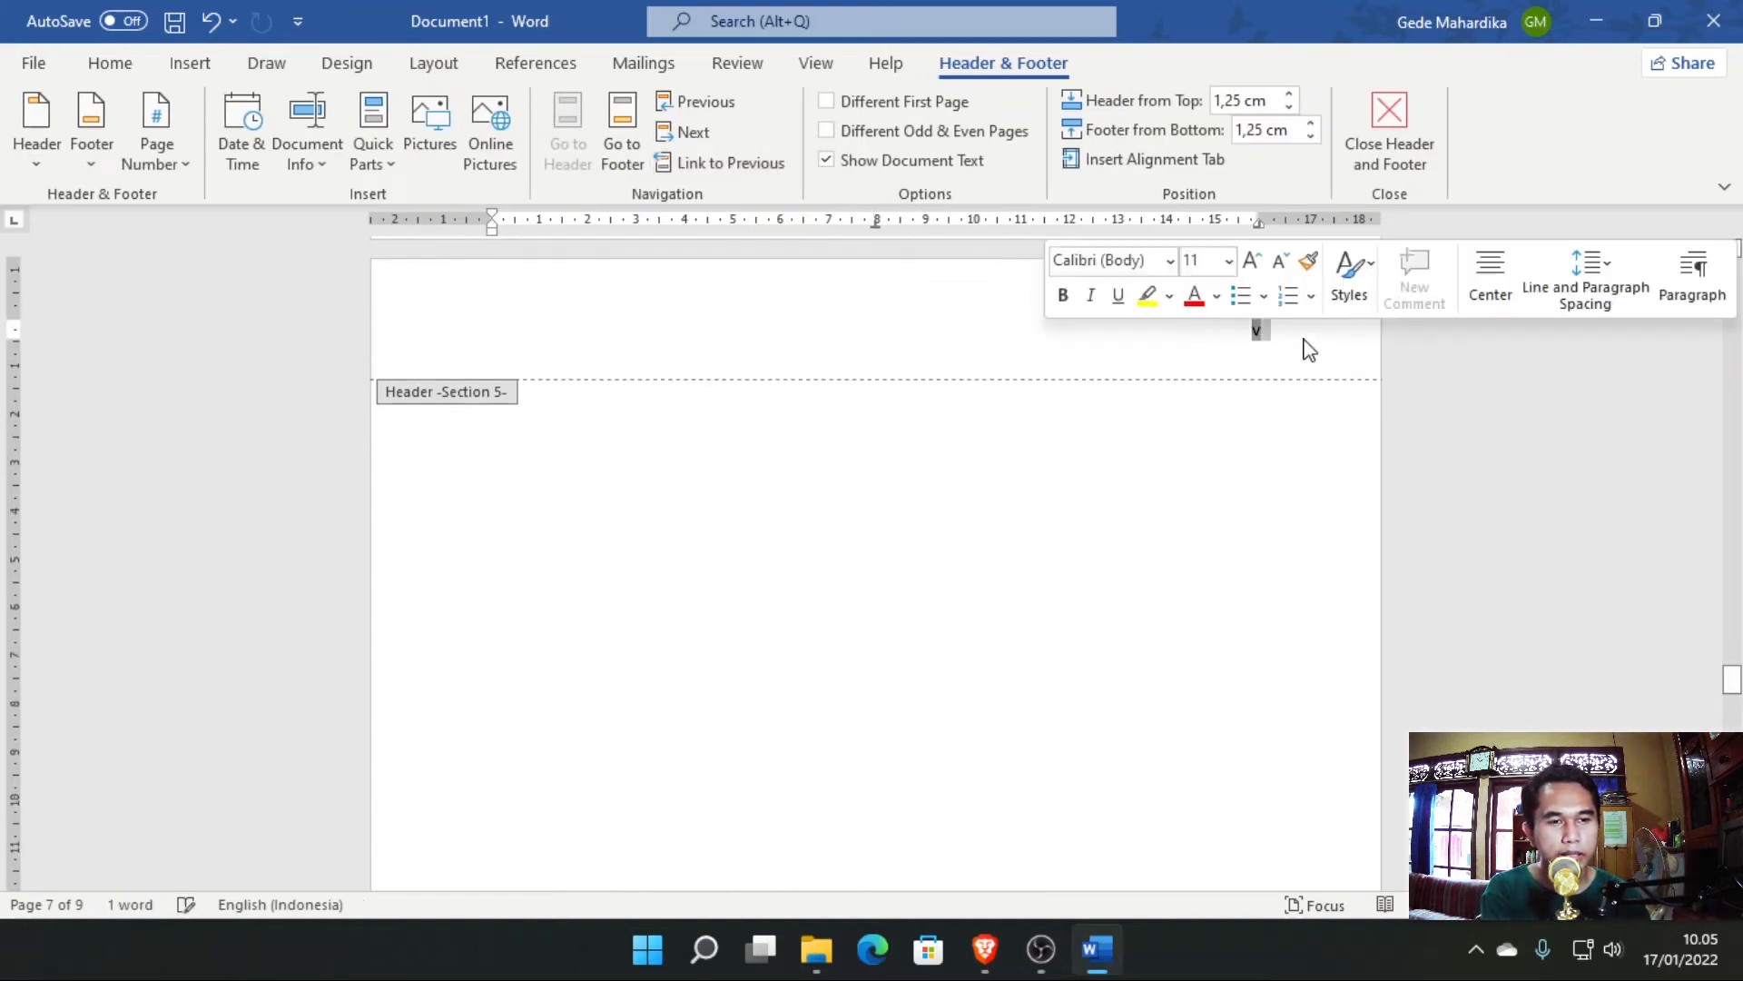
key(BackSpace)
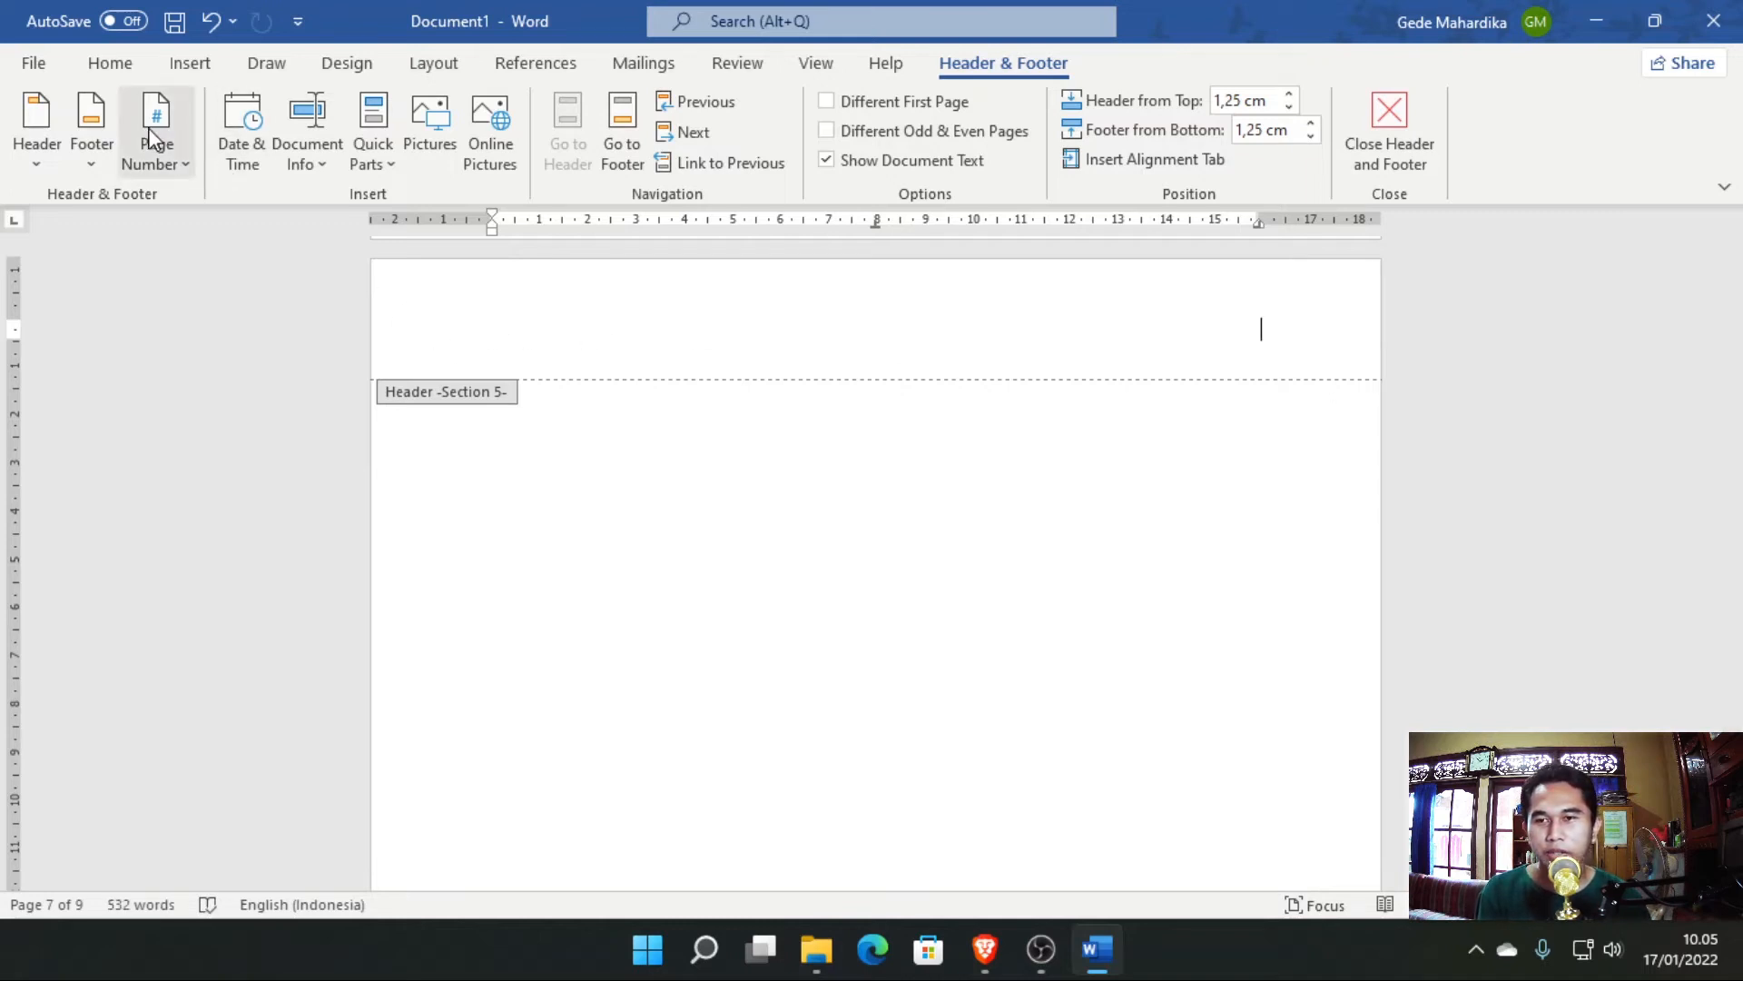
Set the Section 5 page number format to A, B, C, … with numbering starting at A.
click(160, 151)
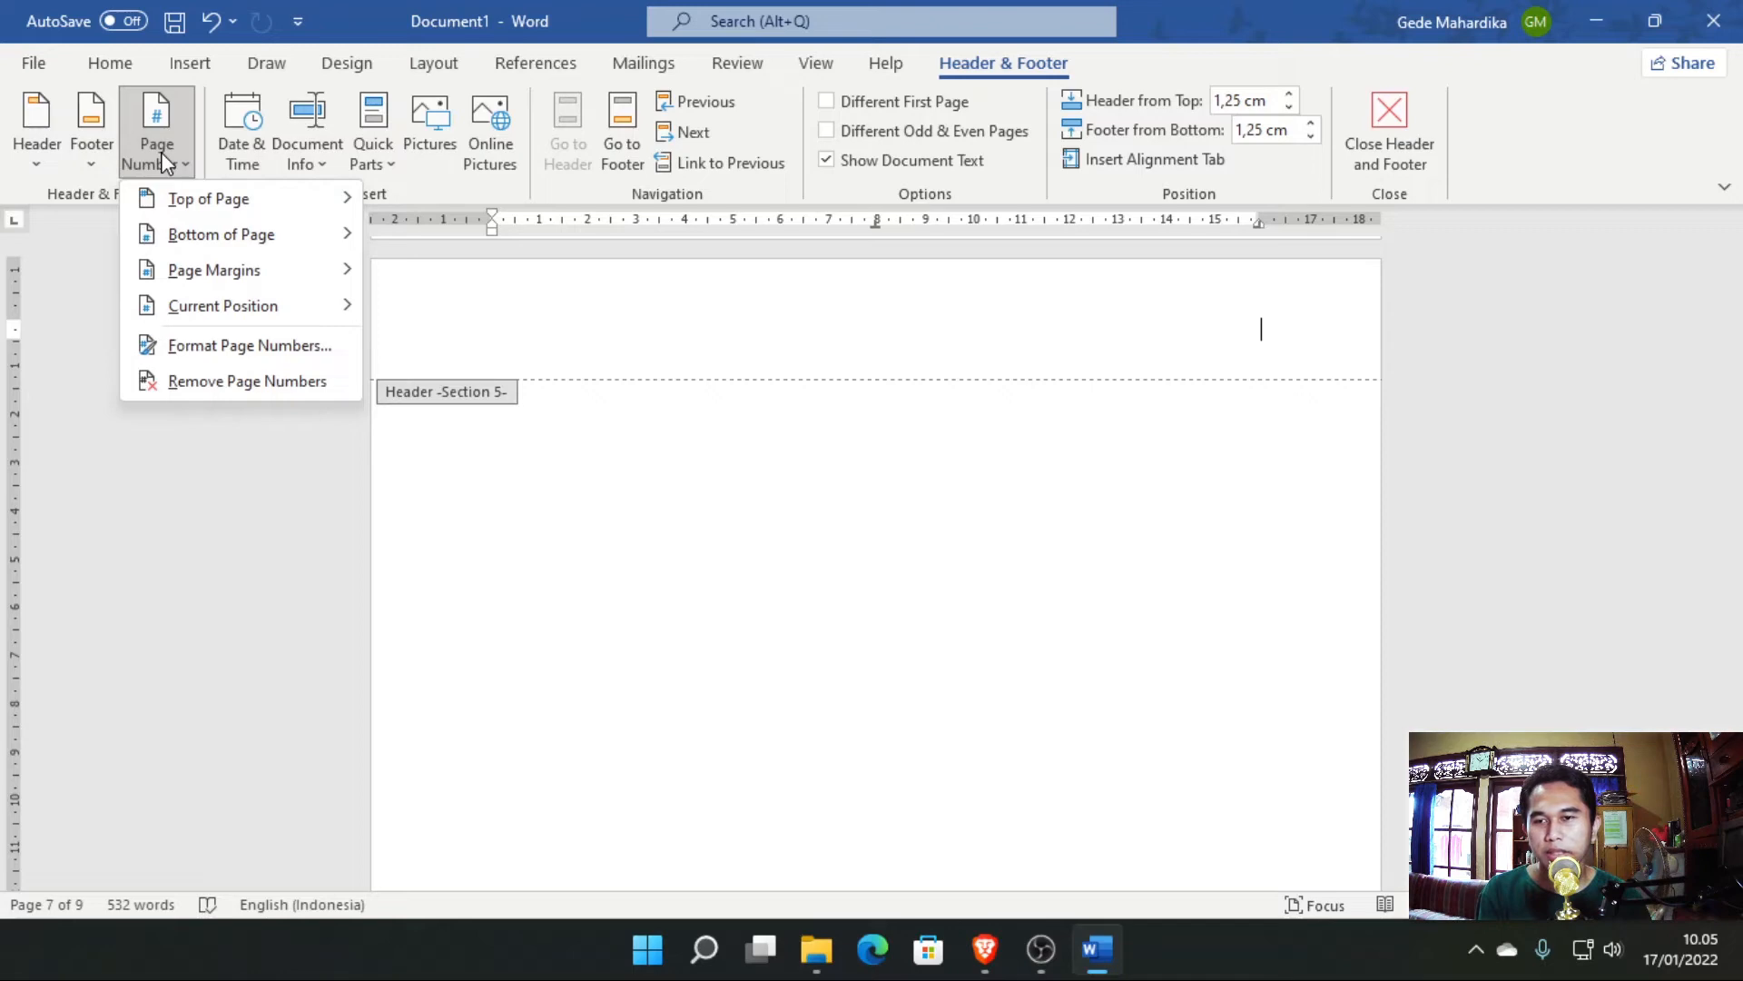
click(208, 363)
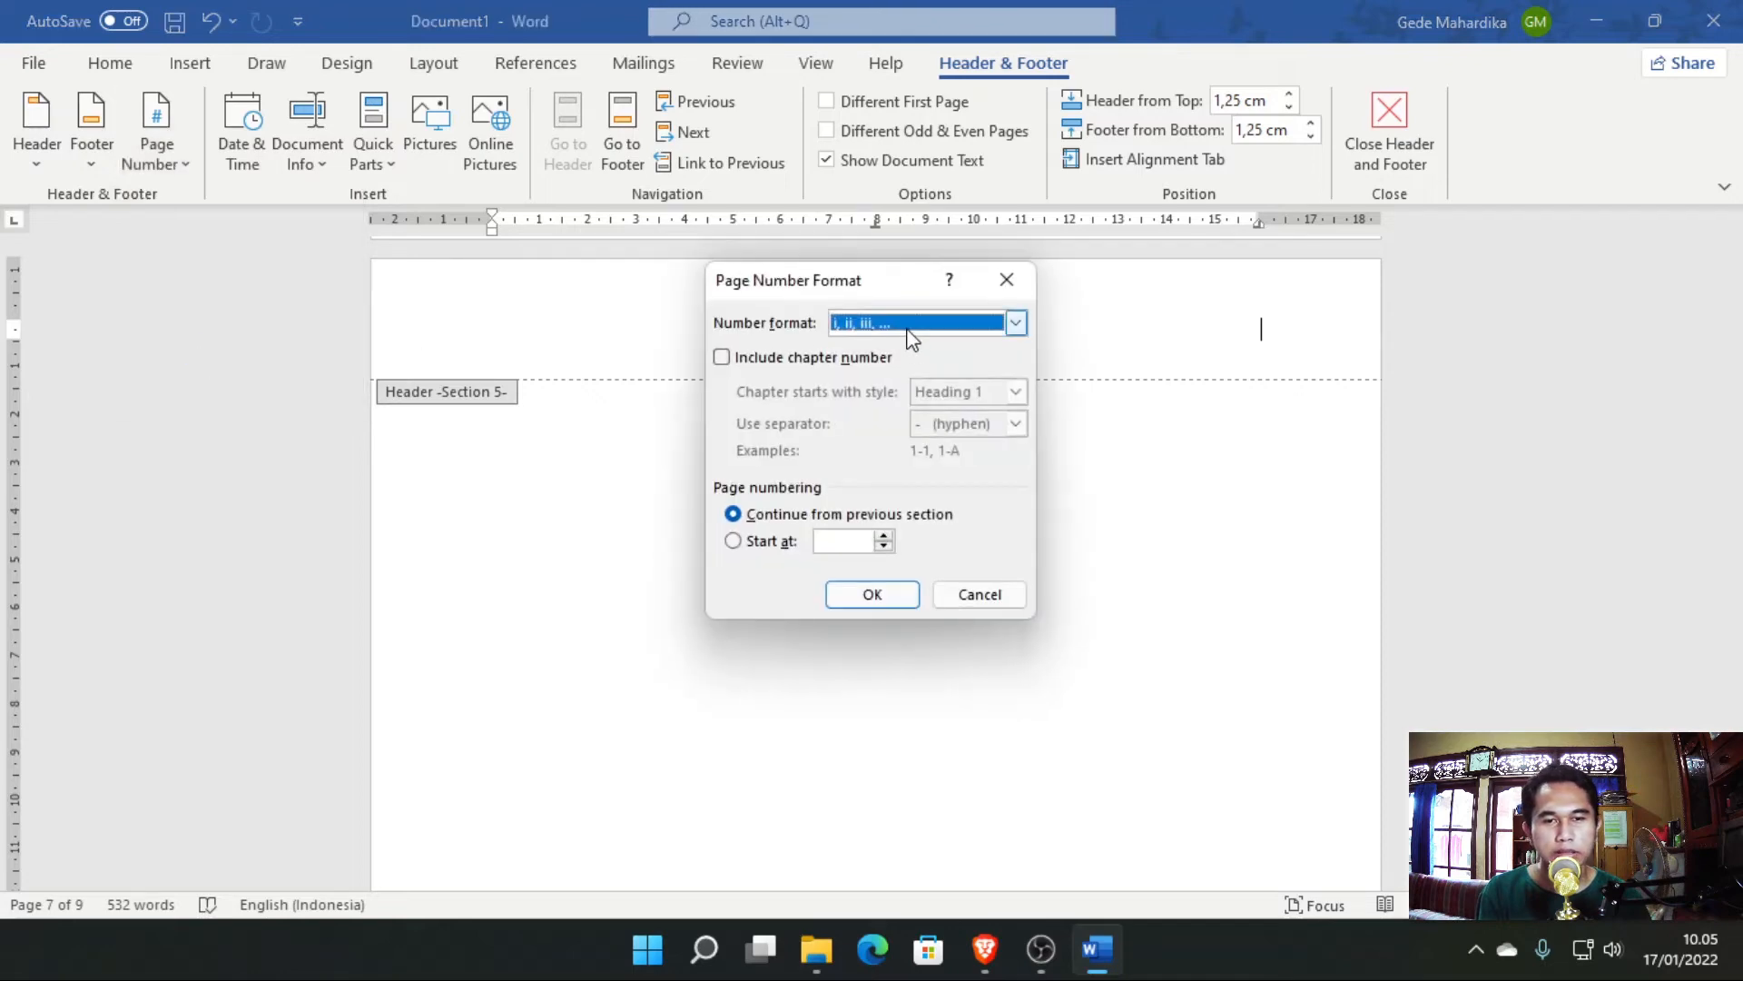
click(844, 333)
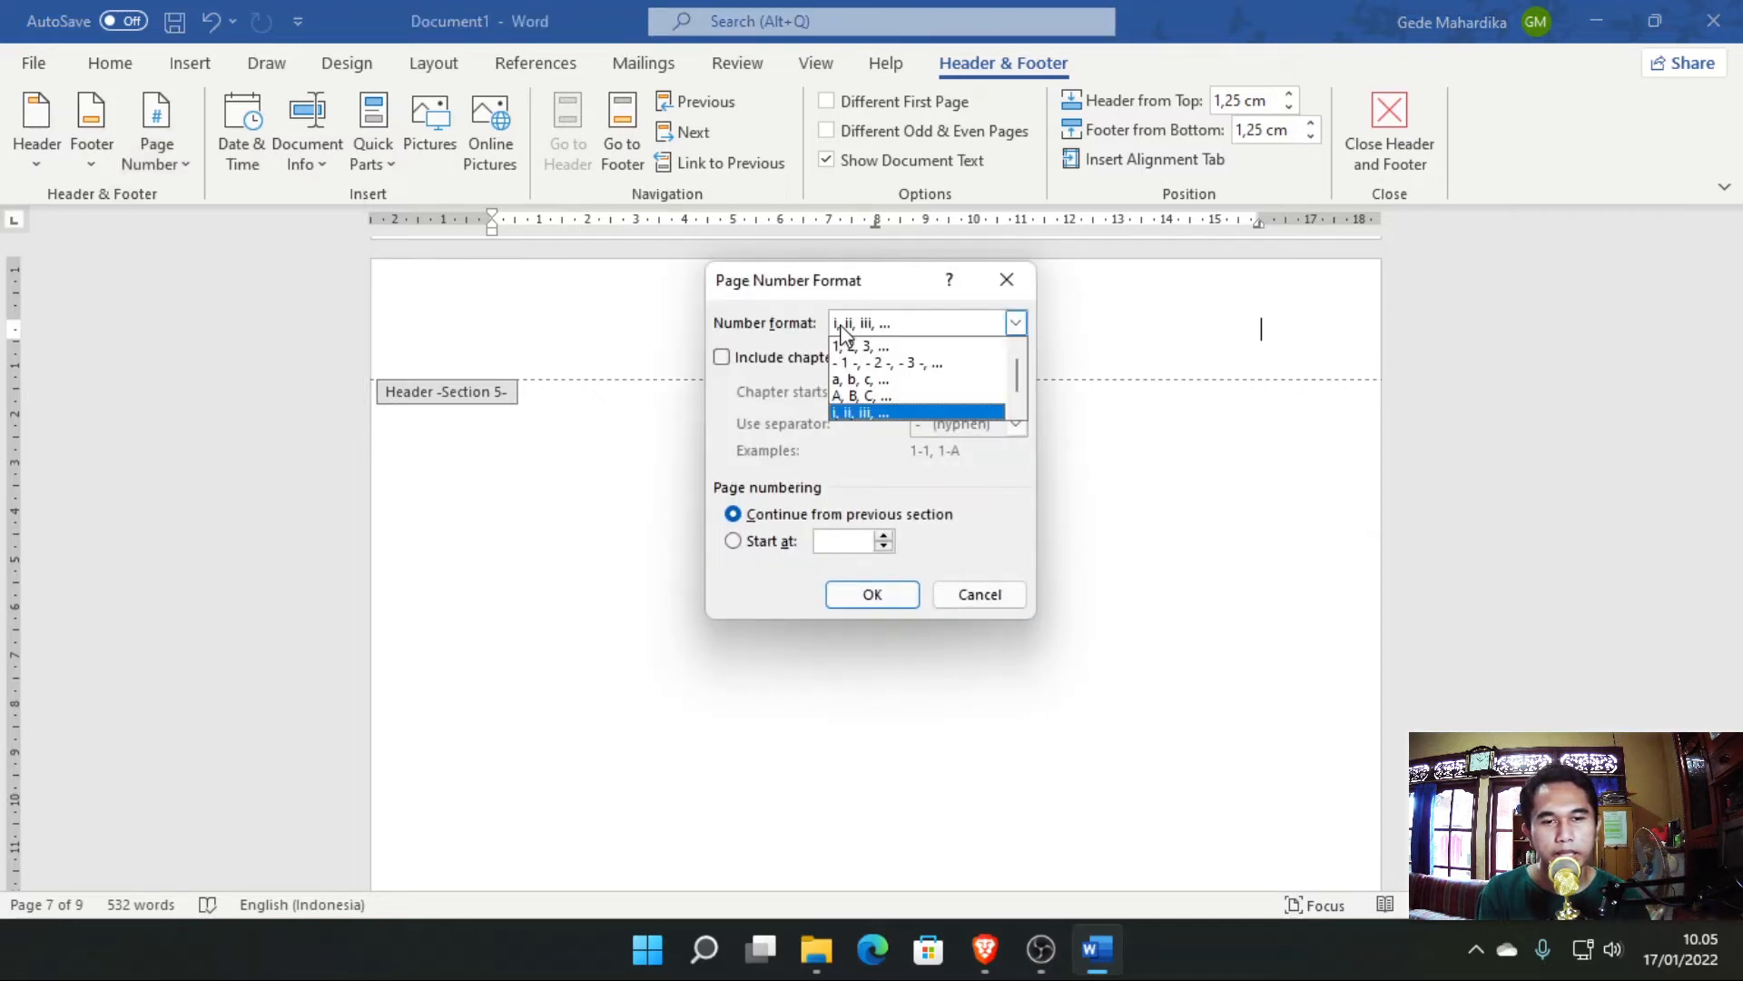
click(873, 397)
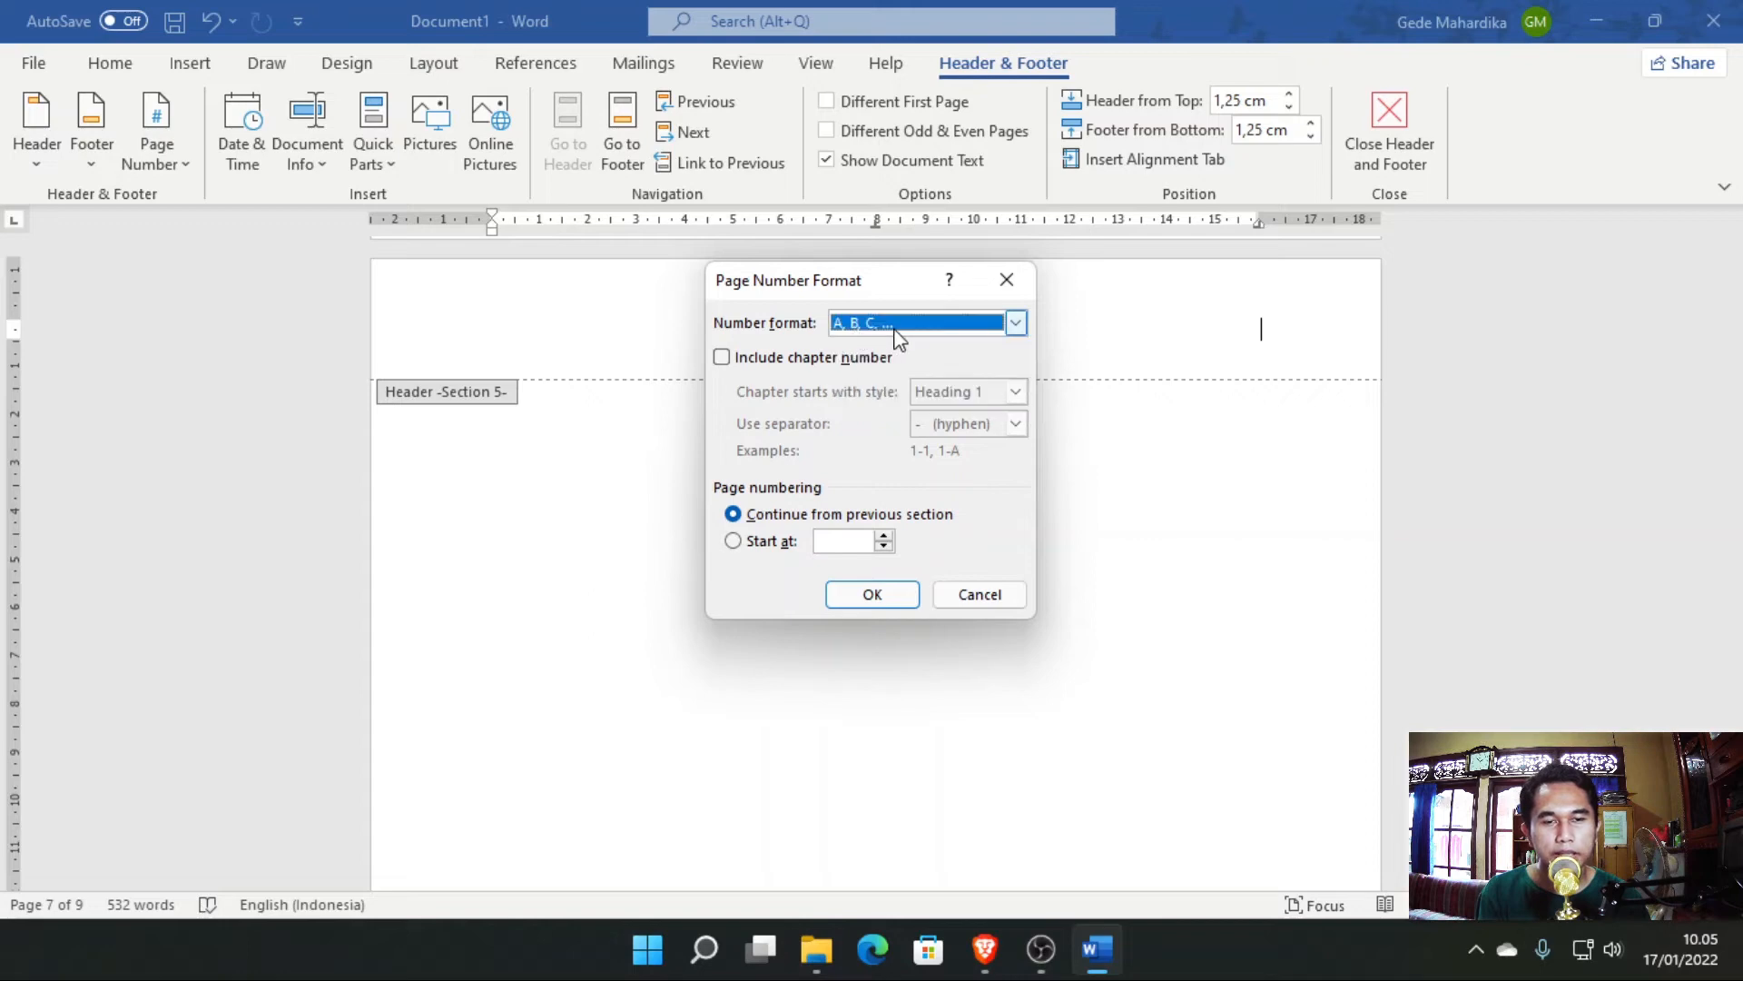
click(899, 327)
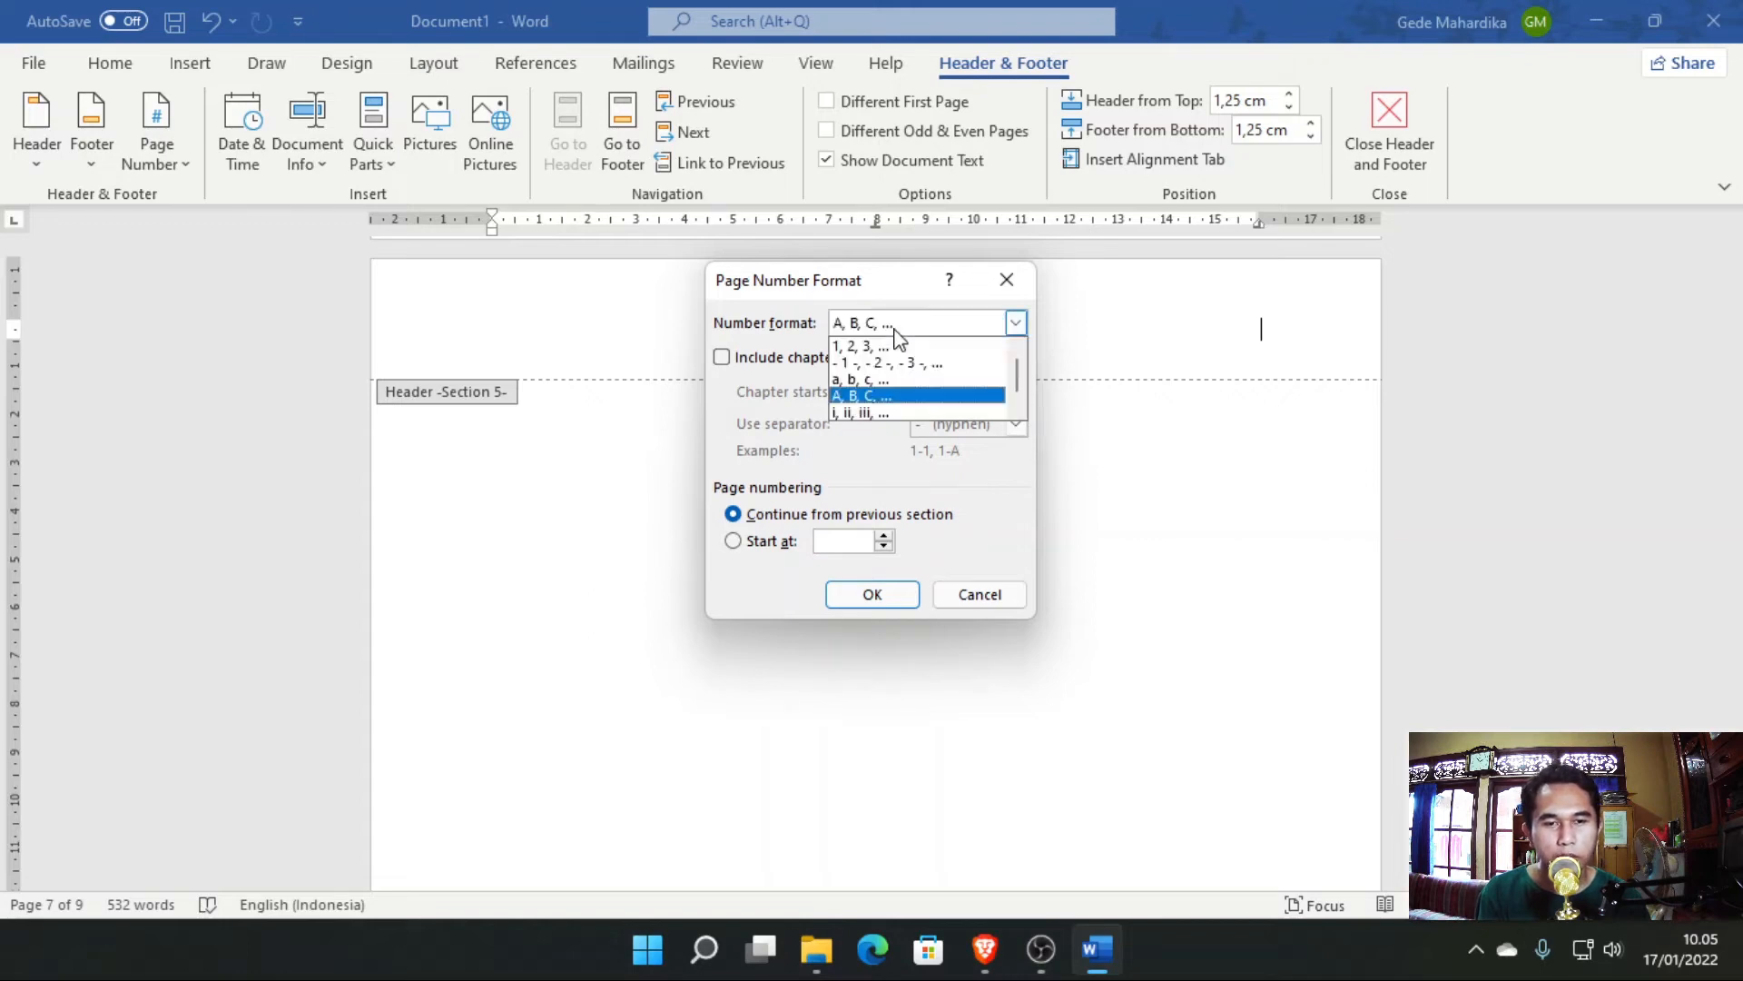
click(1018, 409)
drag(1016, 406, 1018, 363)
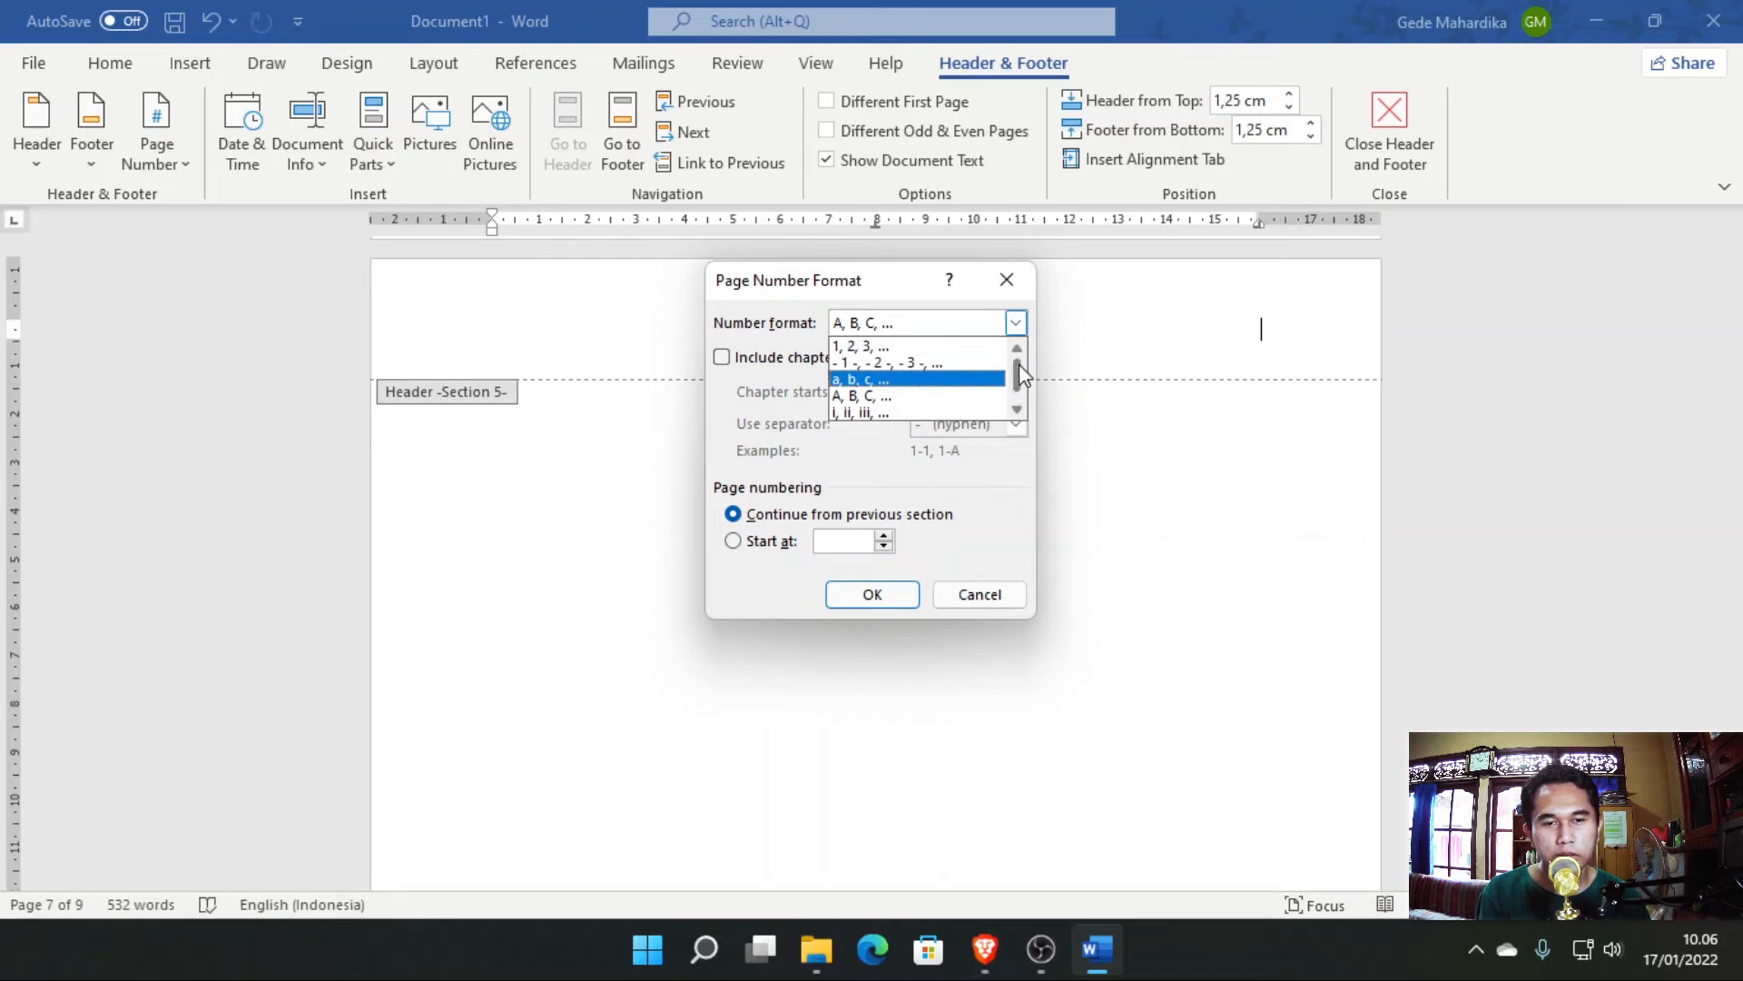
click(867, 396)
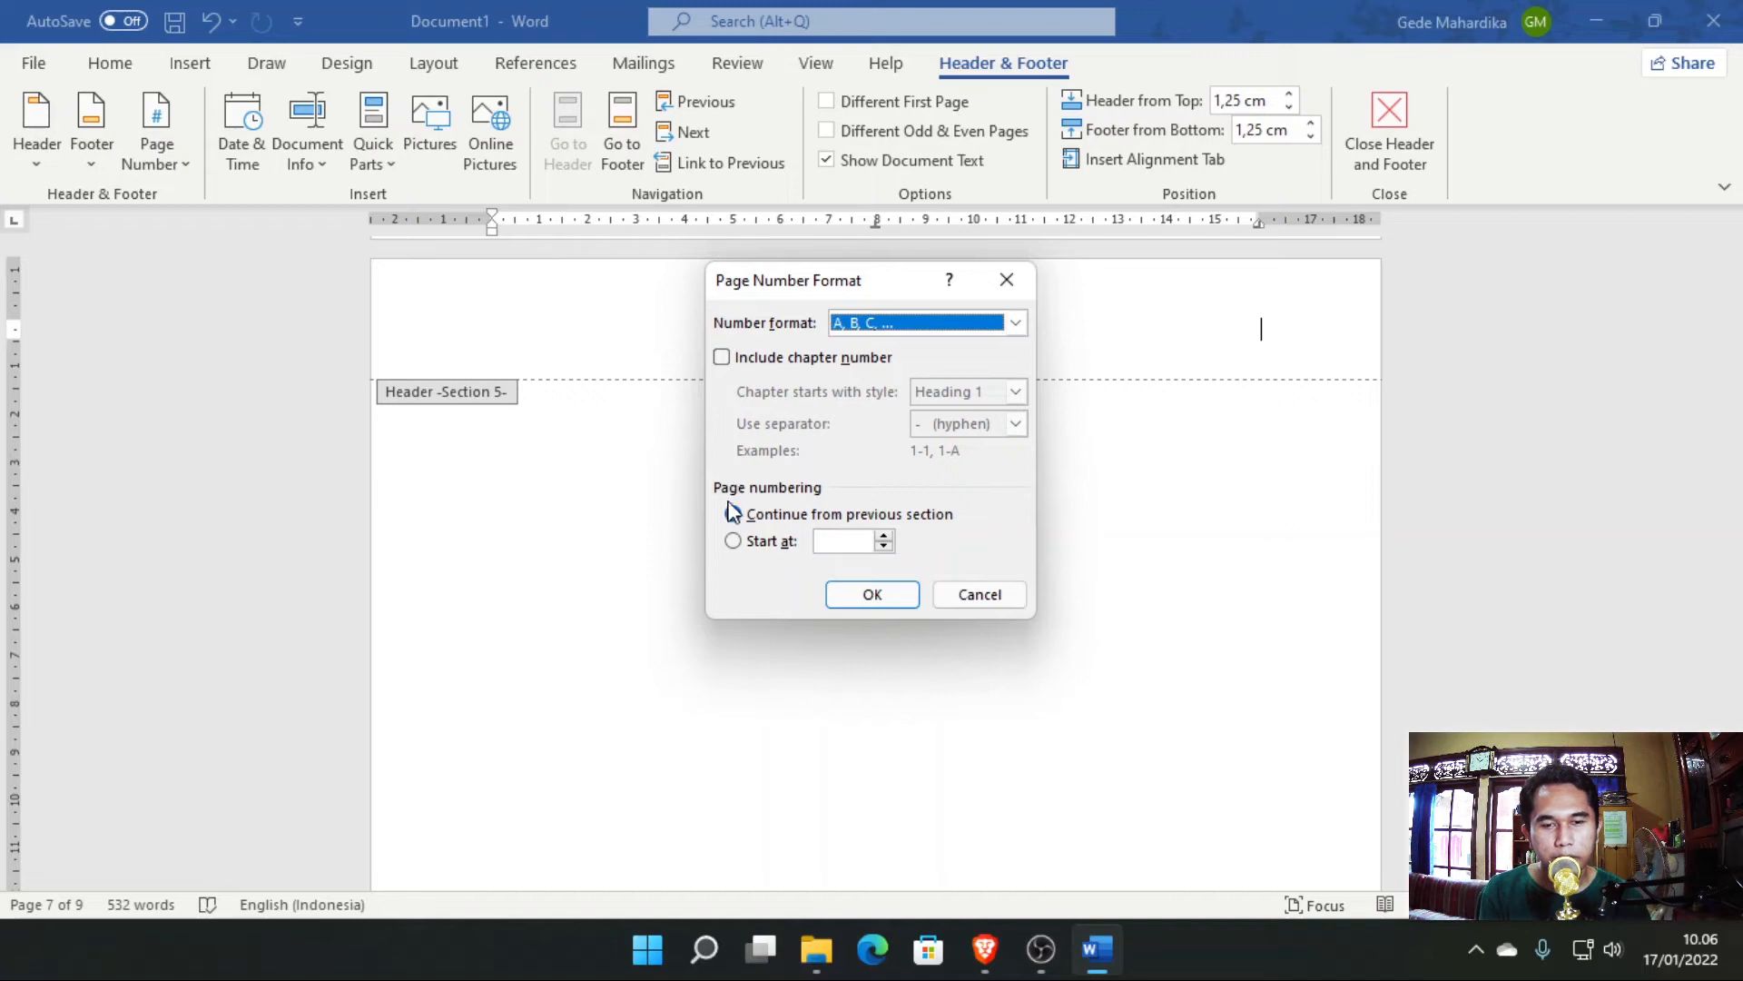
click(759, 545)
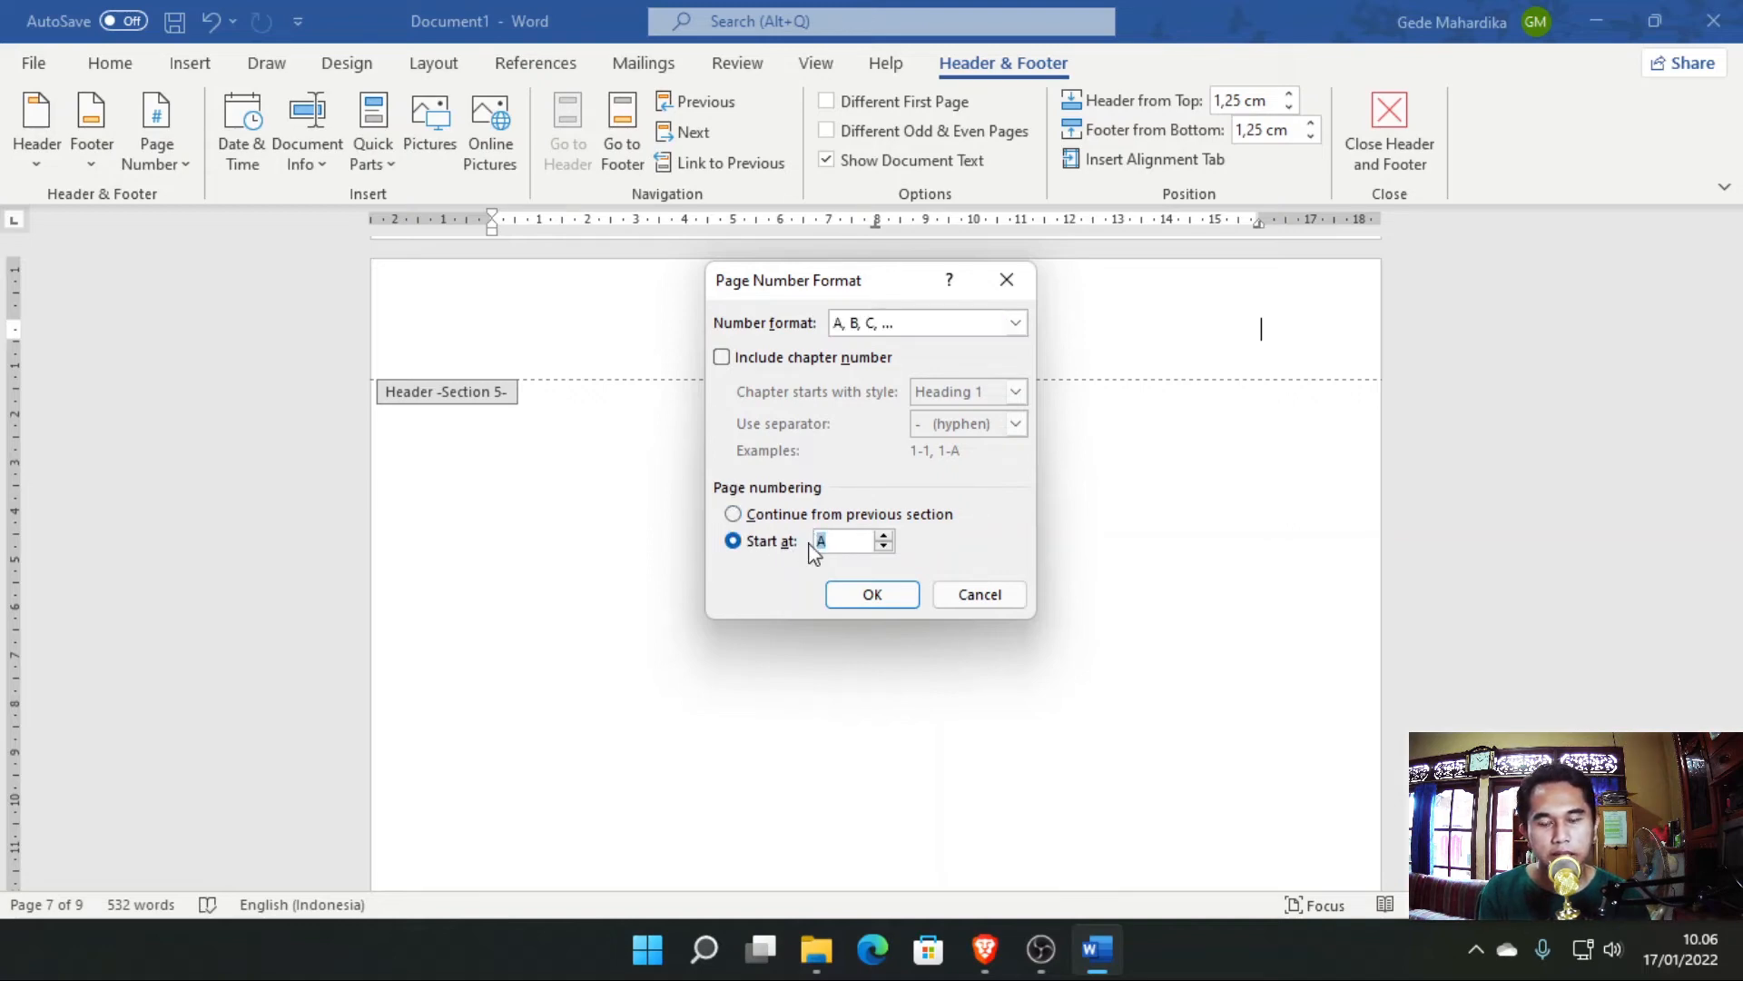
click(867, 595)
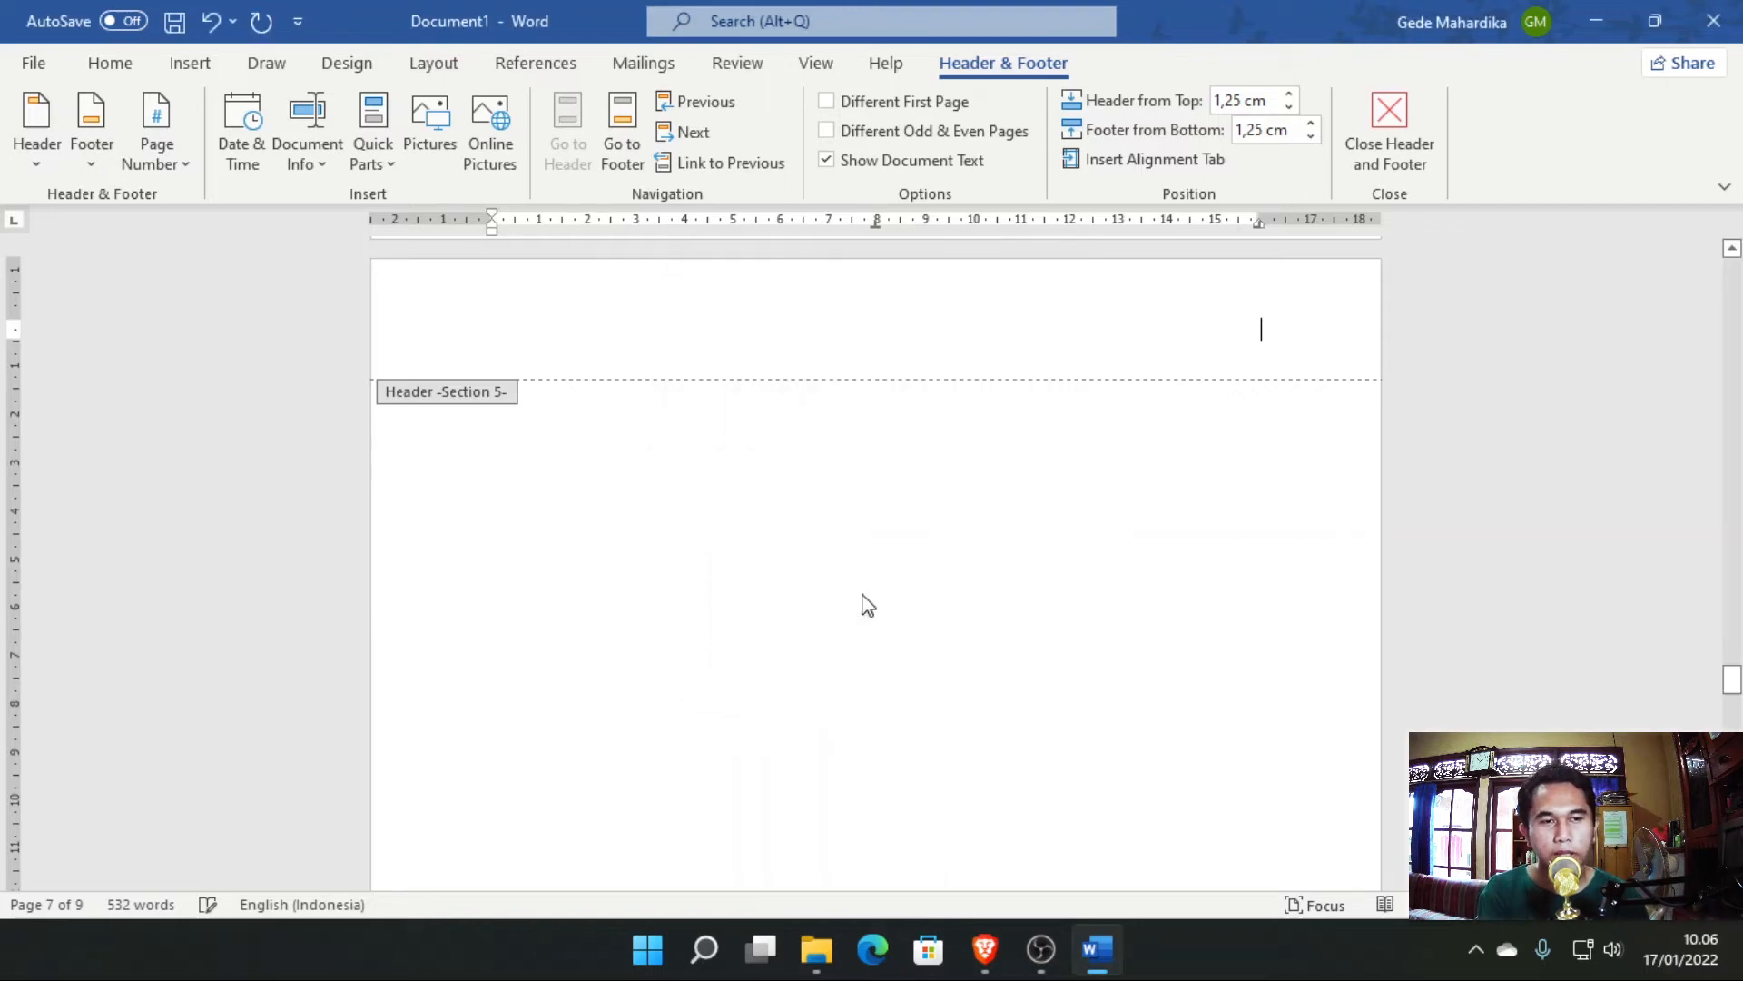
Insert a Plain Number 2 page number at the top of the Section 5 pages.
click(158, 166)
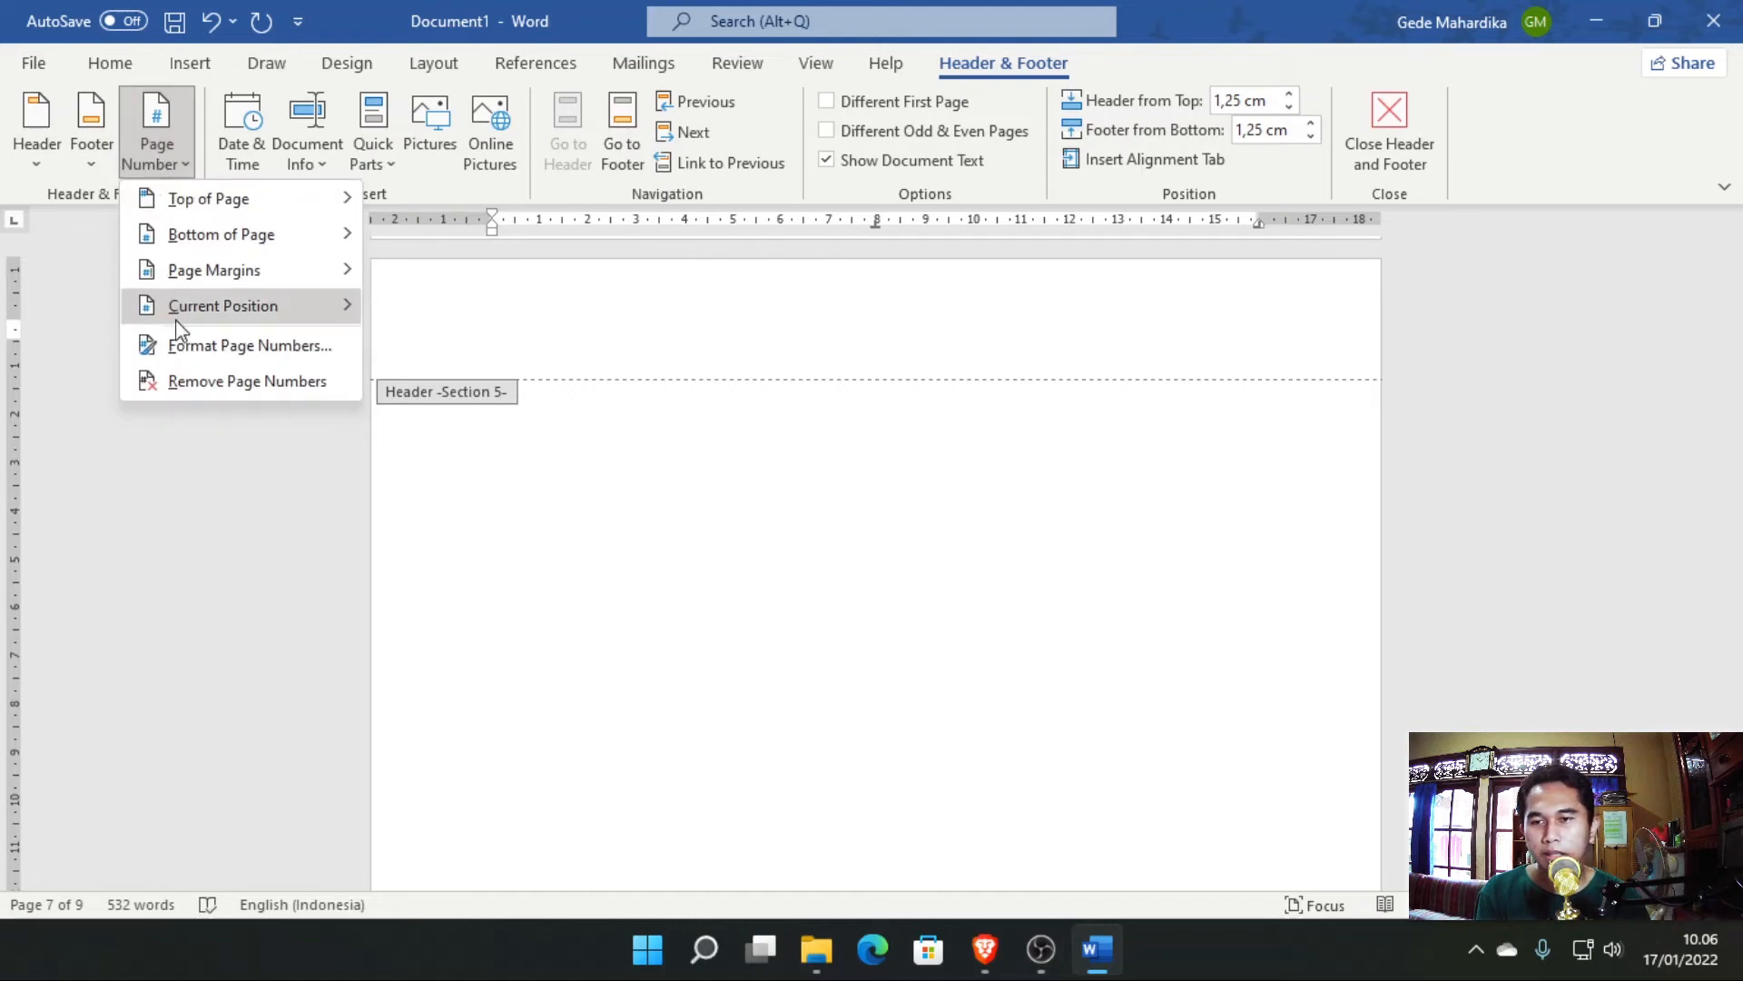
mouse_move(208, 208)
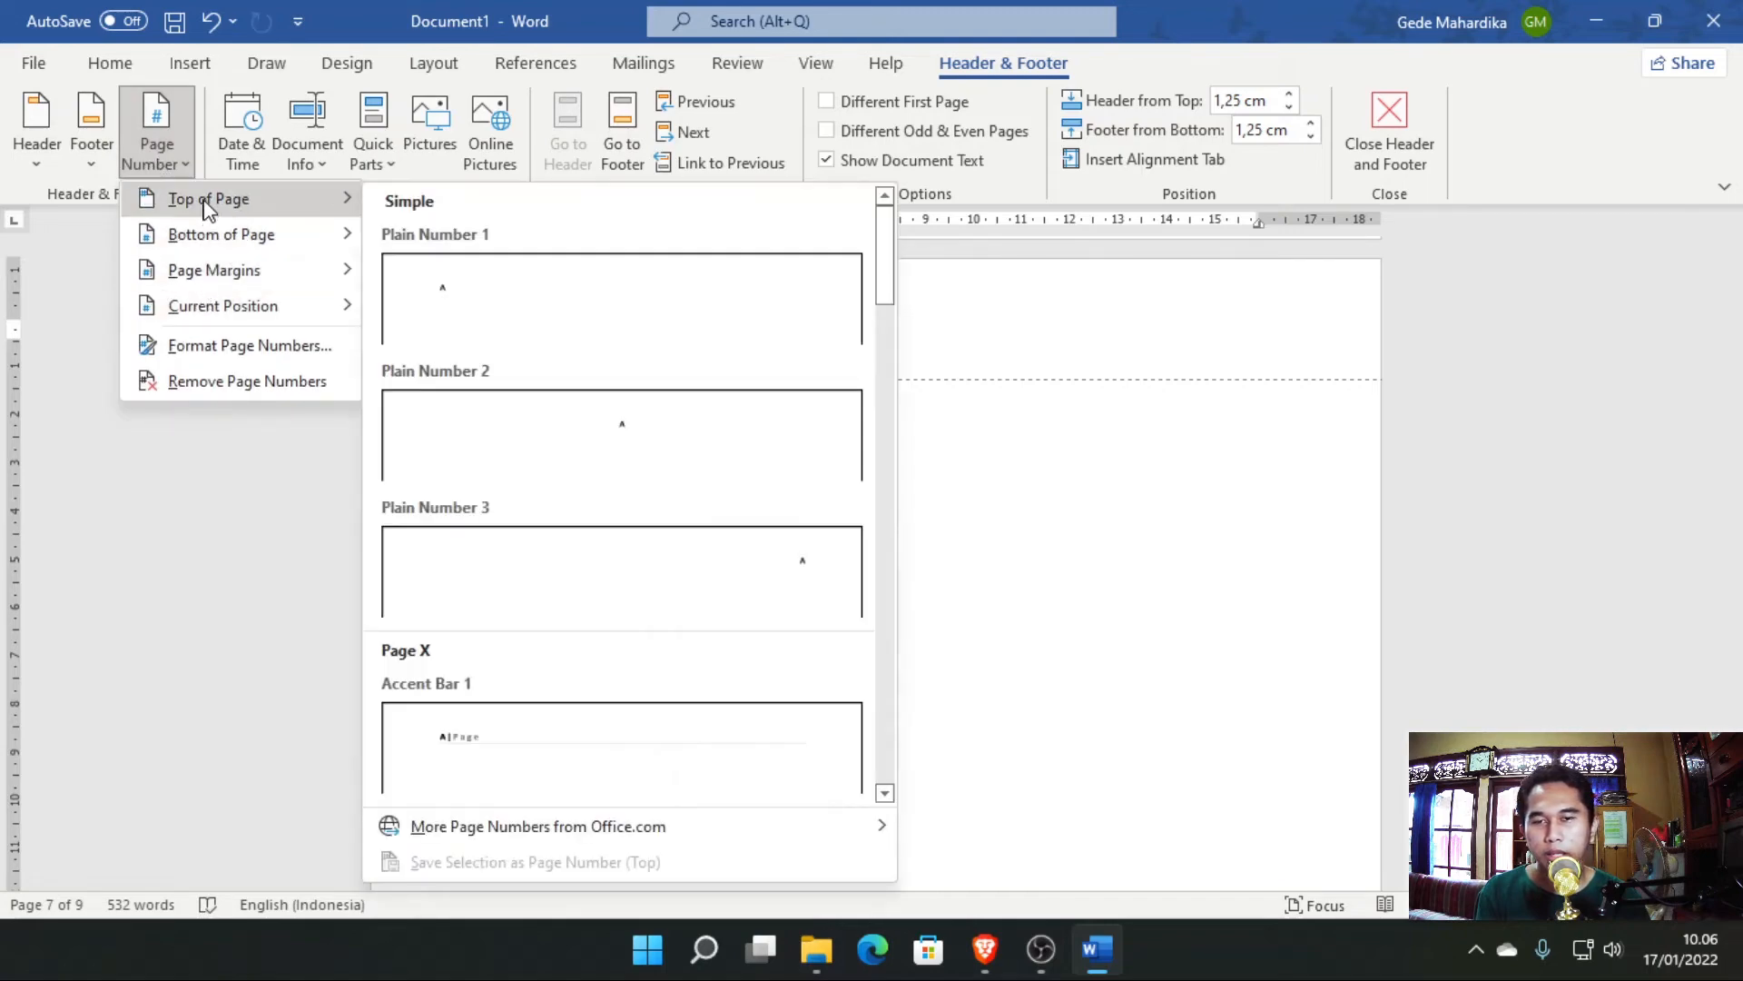
click(576, 433)
Compare the header page number on the HALAMAN 6 page with the one on the first Section 5 page.
scroll(932, 552, up, 2)
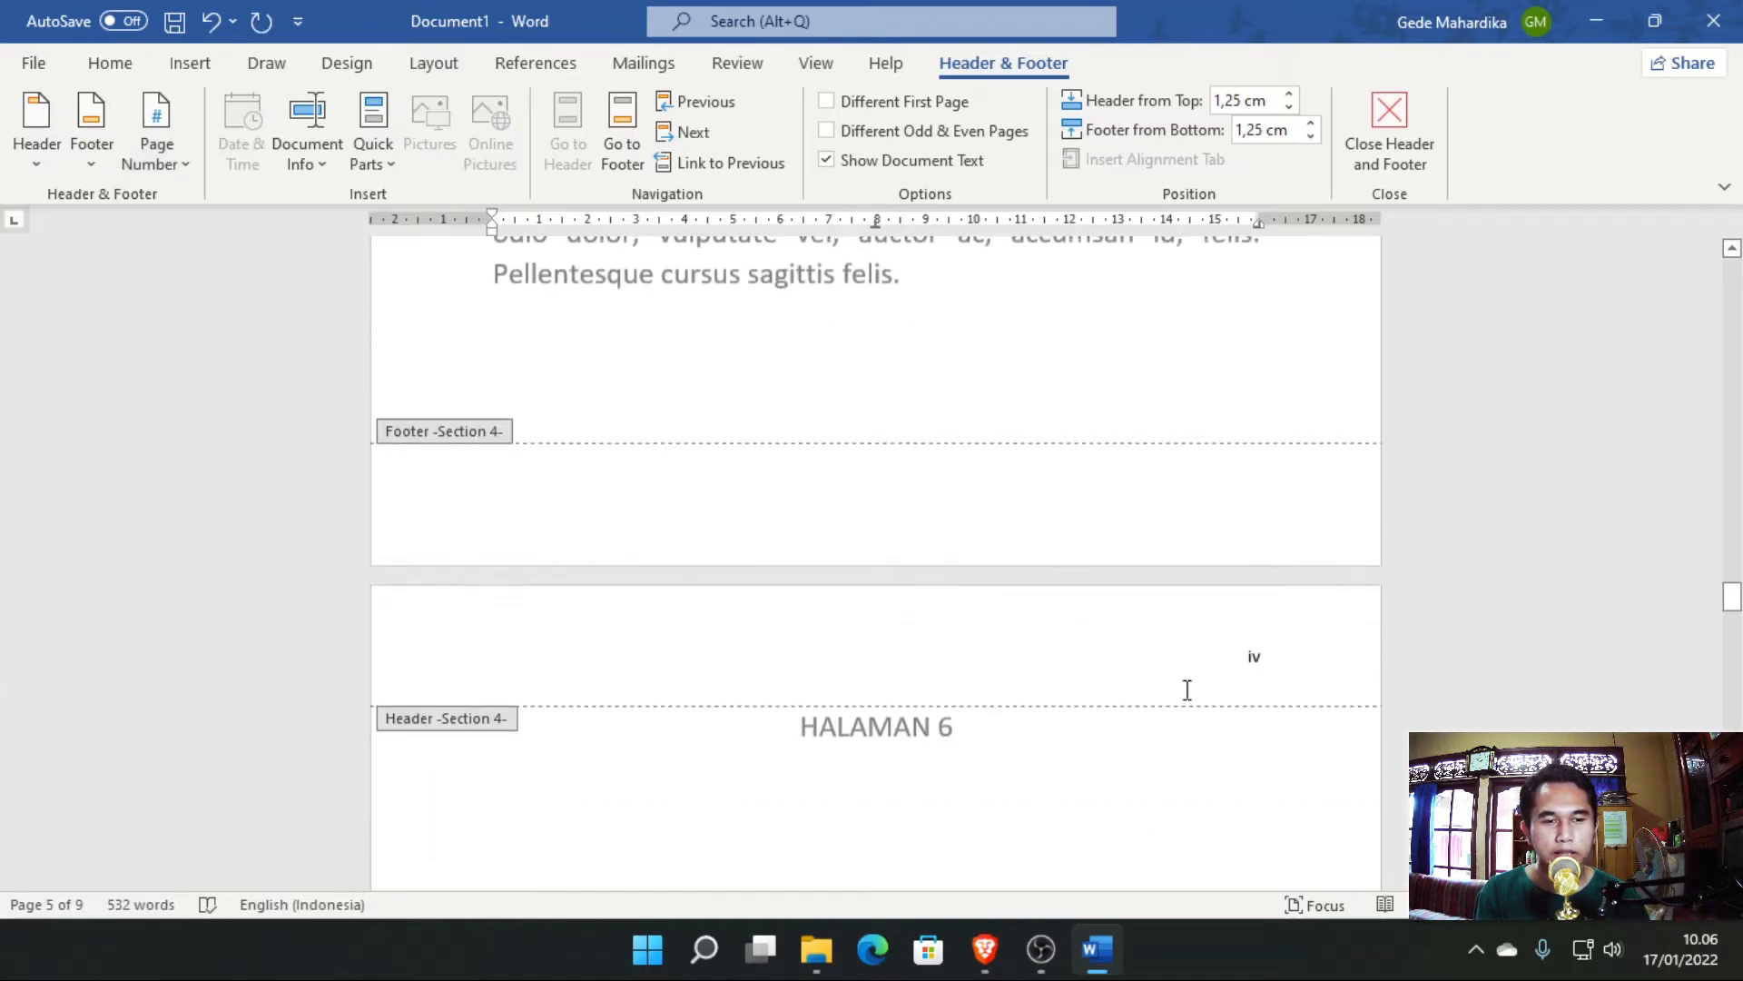
drag(1239, 651, 1288, 652)
click(1230, 670)
scroll(1234, 667, down, 12)
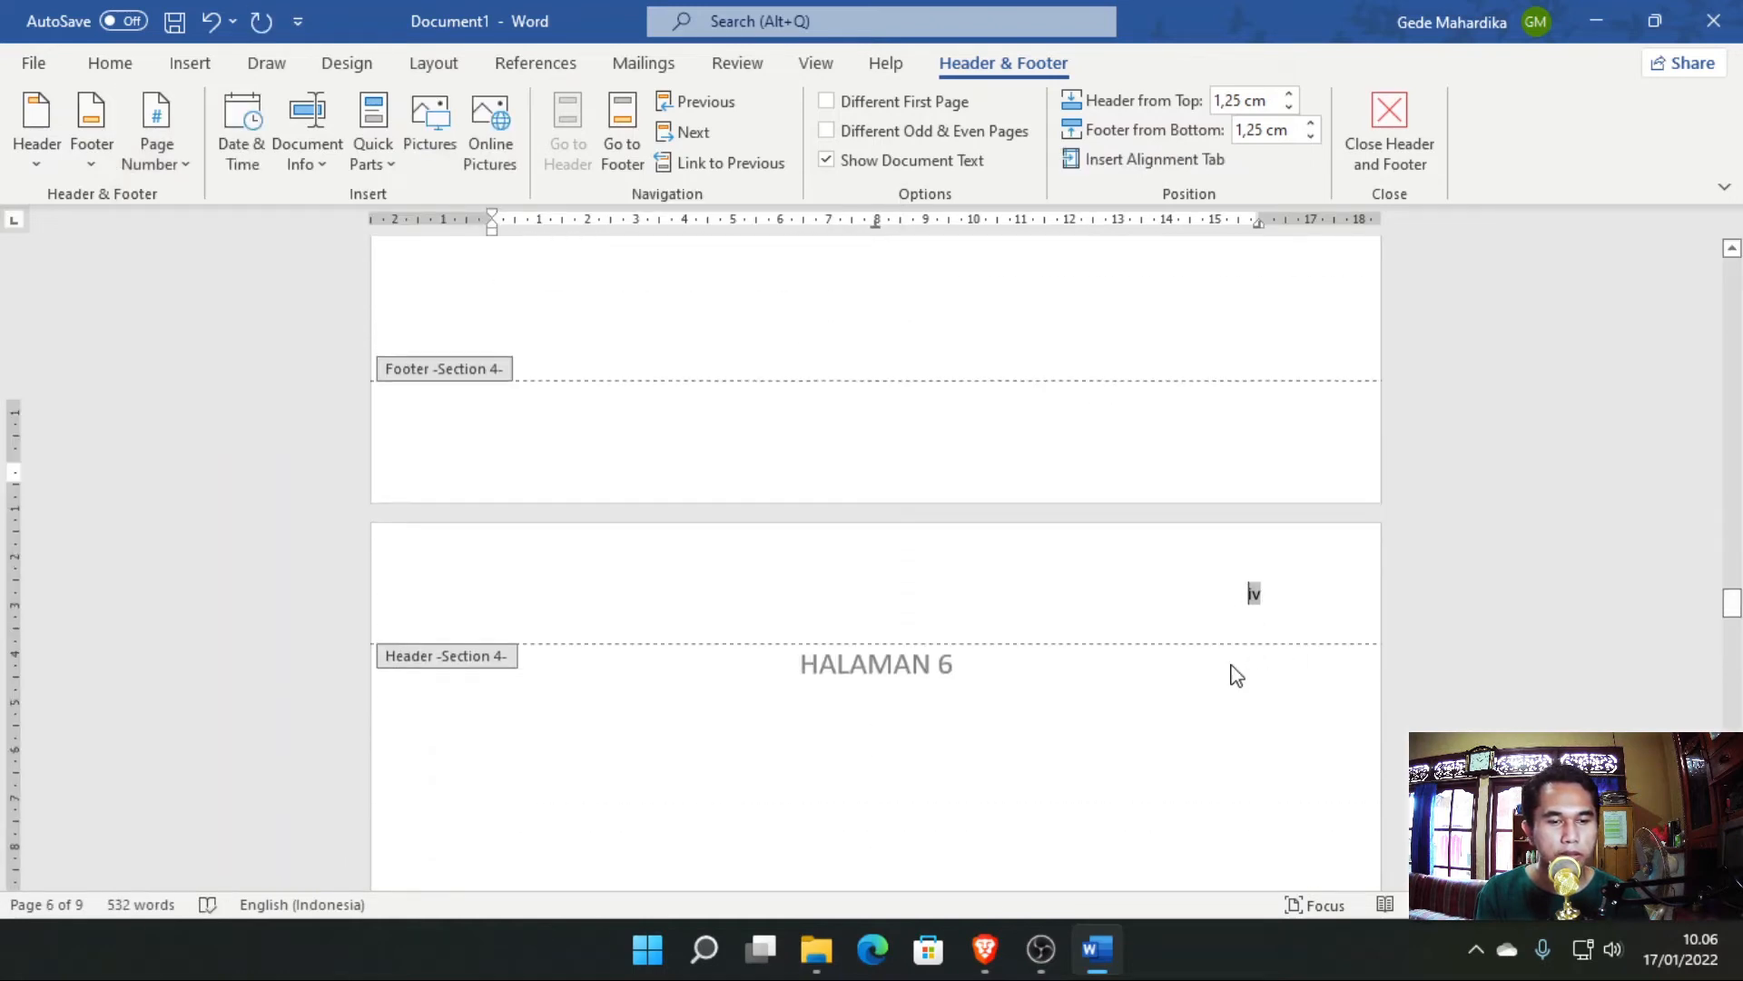
drag(833, 459, 887, 451)
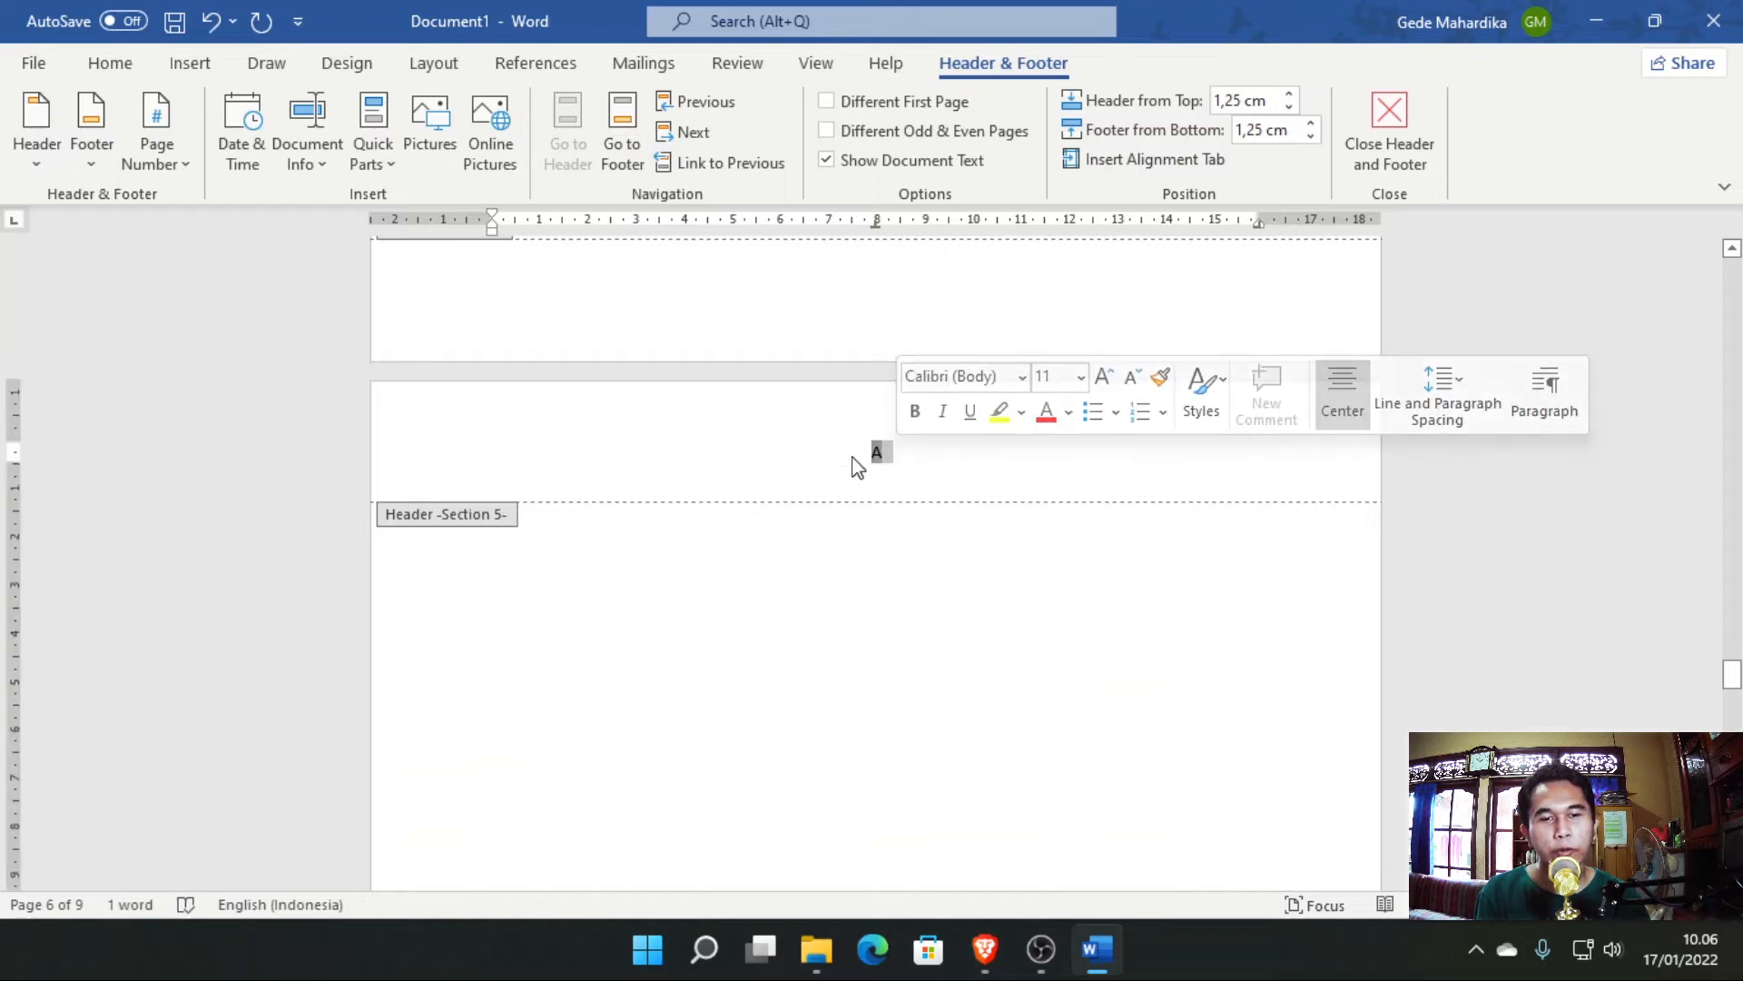
scroll(884, 557, down, 12)
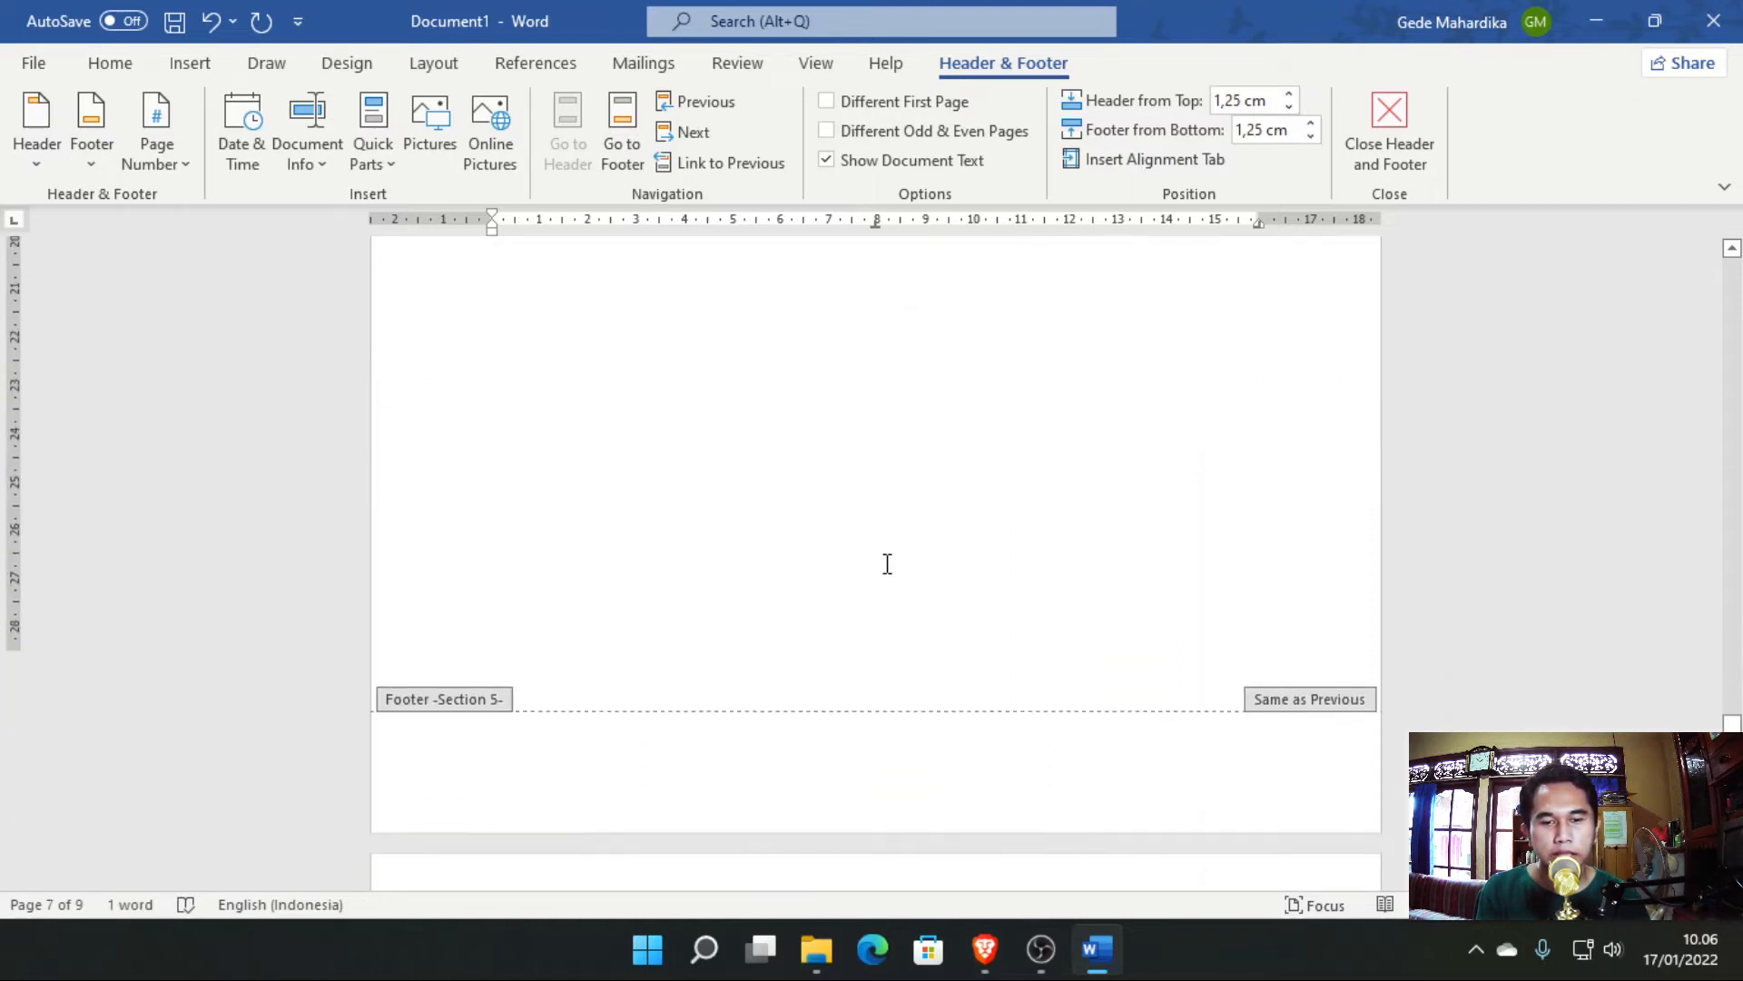
scroll(905, 581, up, 10)
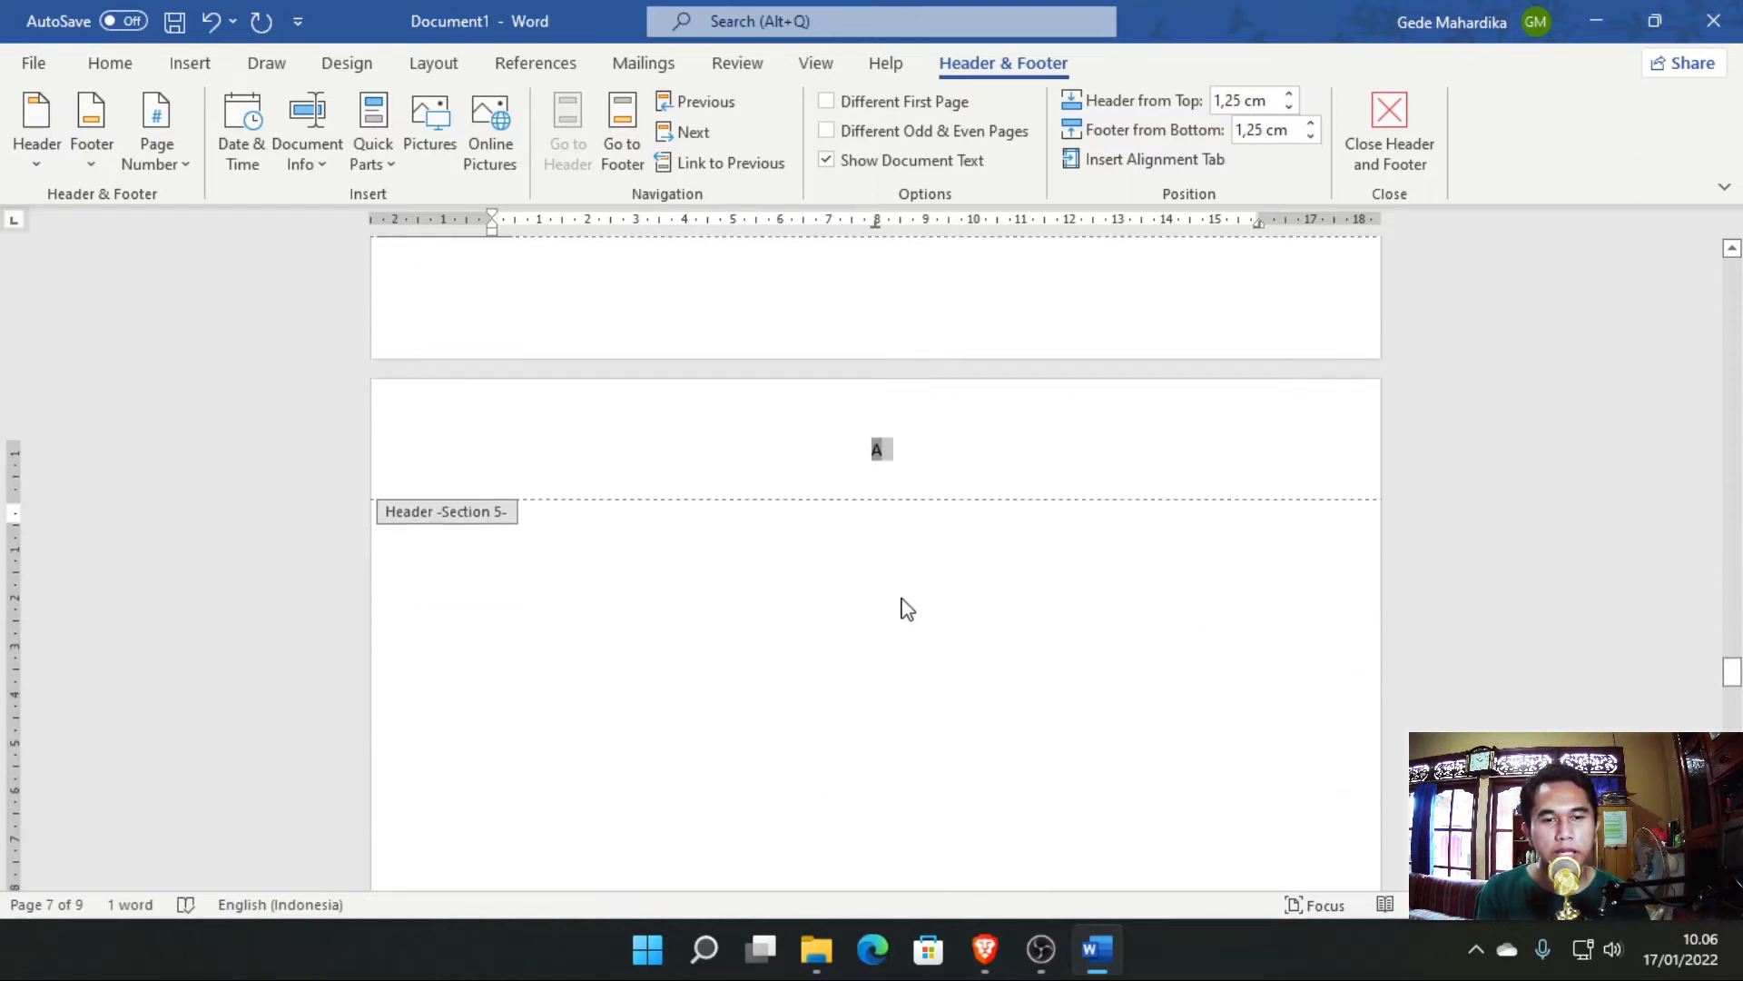
scroll(905, 606, down, 2)
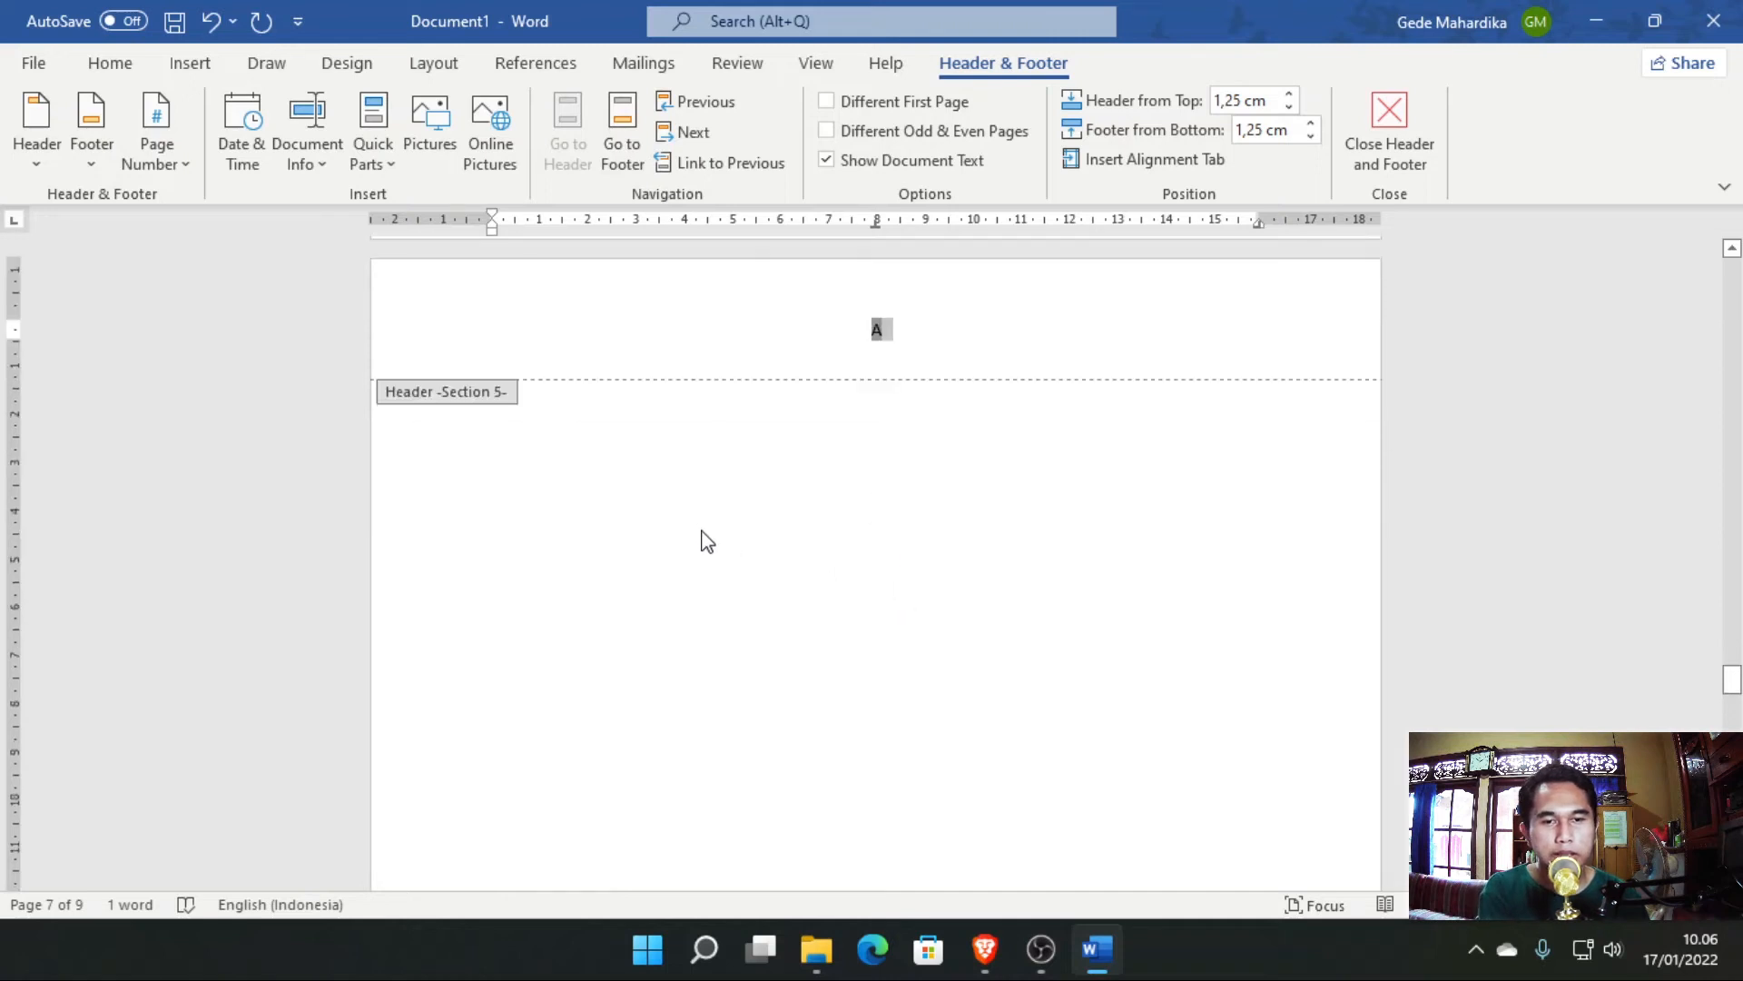
Leave header editing, remove the blank page before the HALAMAN 7 heading and centre that heading again.
double_click(811, 549)
scroll(884, 603, down, 10)
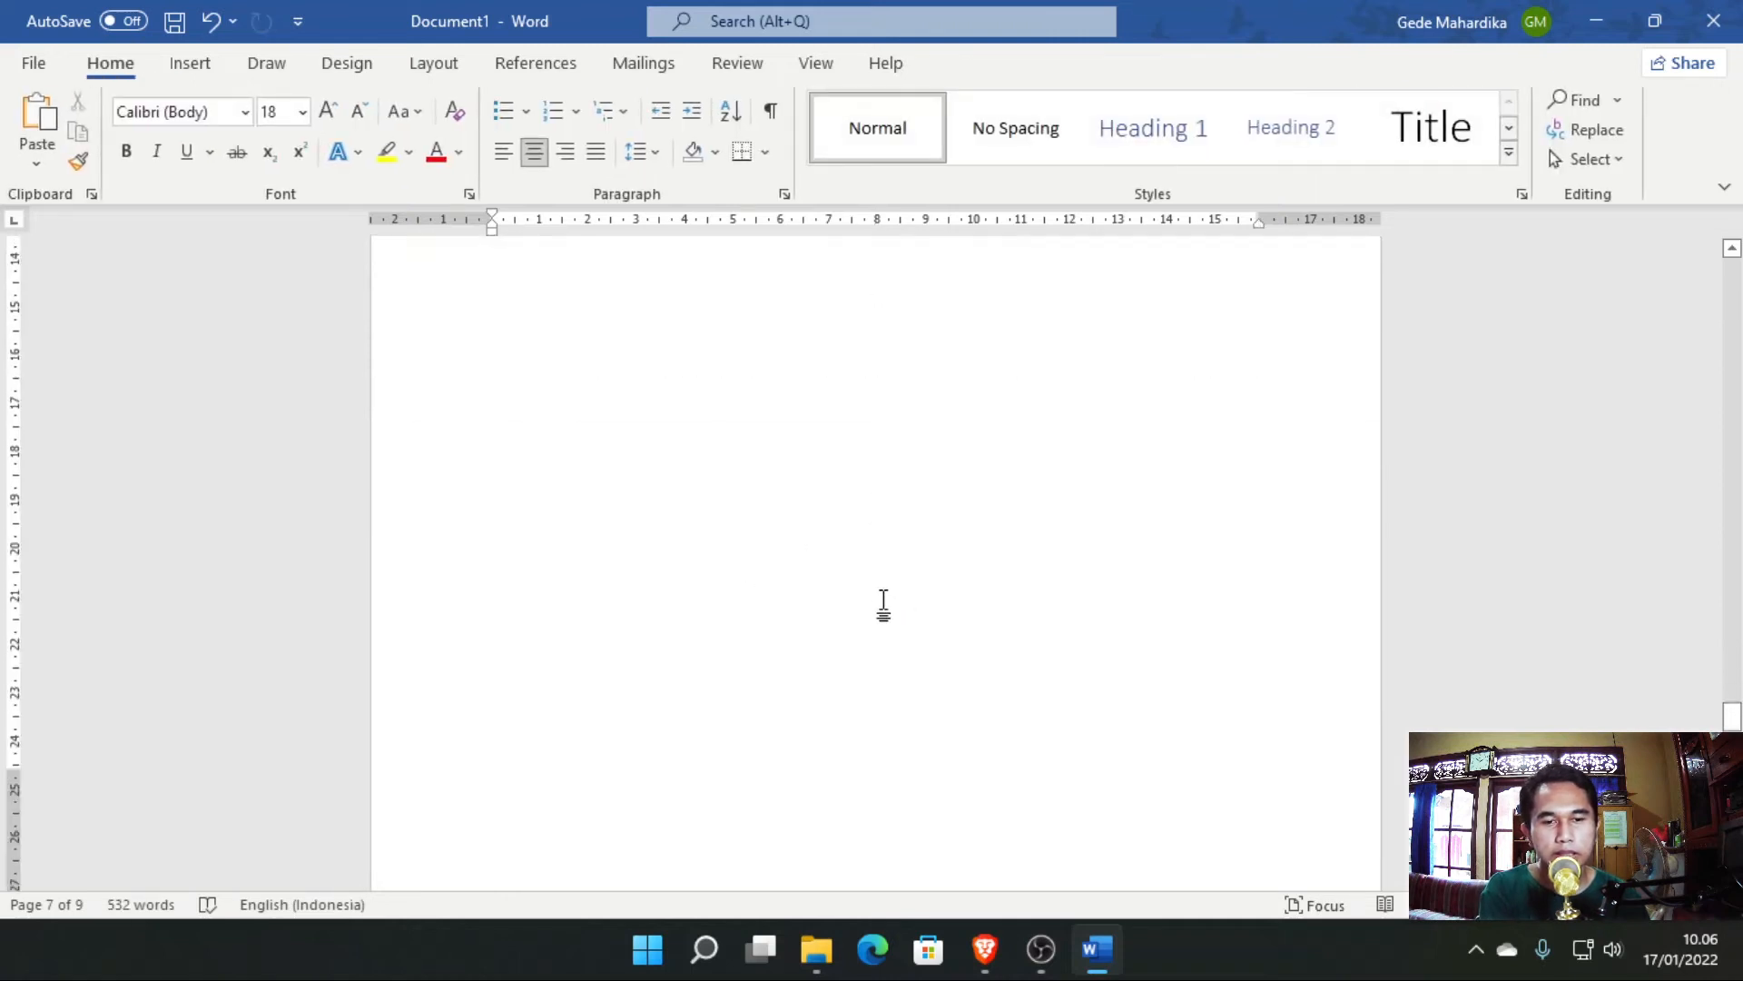
click(786, 693)
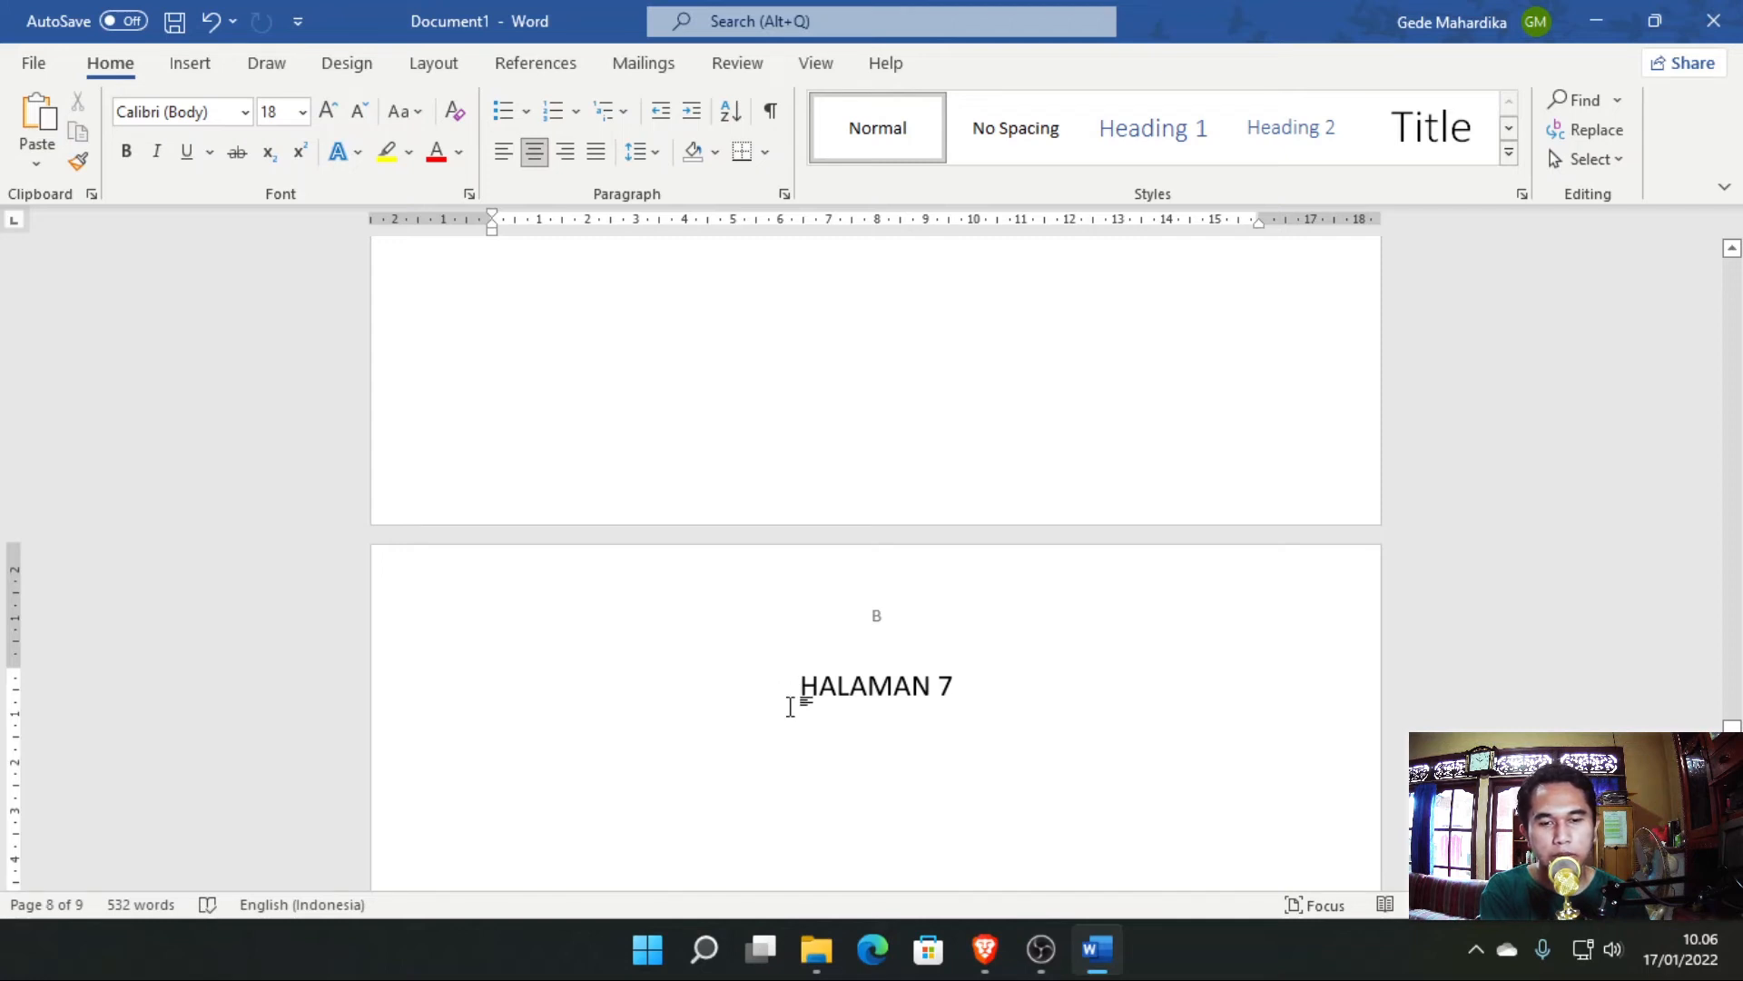
key(ctrl+l)
key(ctrl+z)
key(ctrl+y)
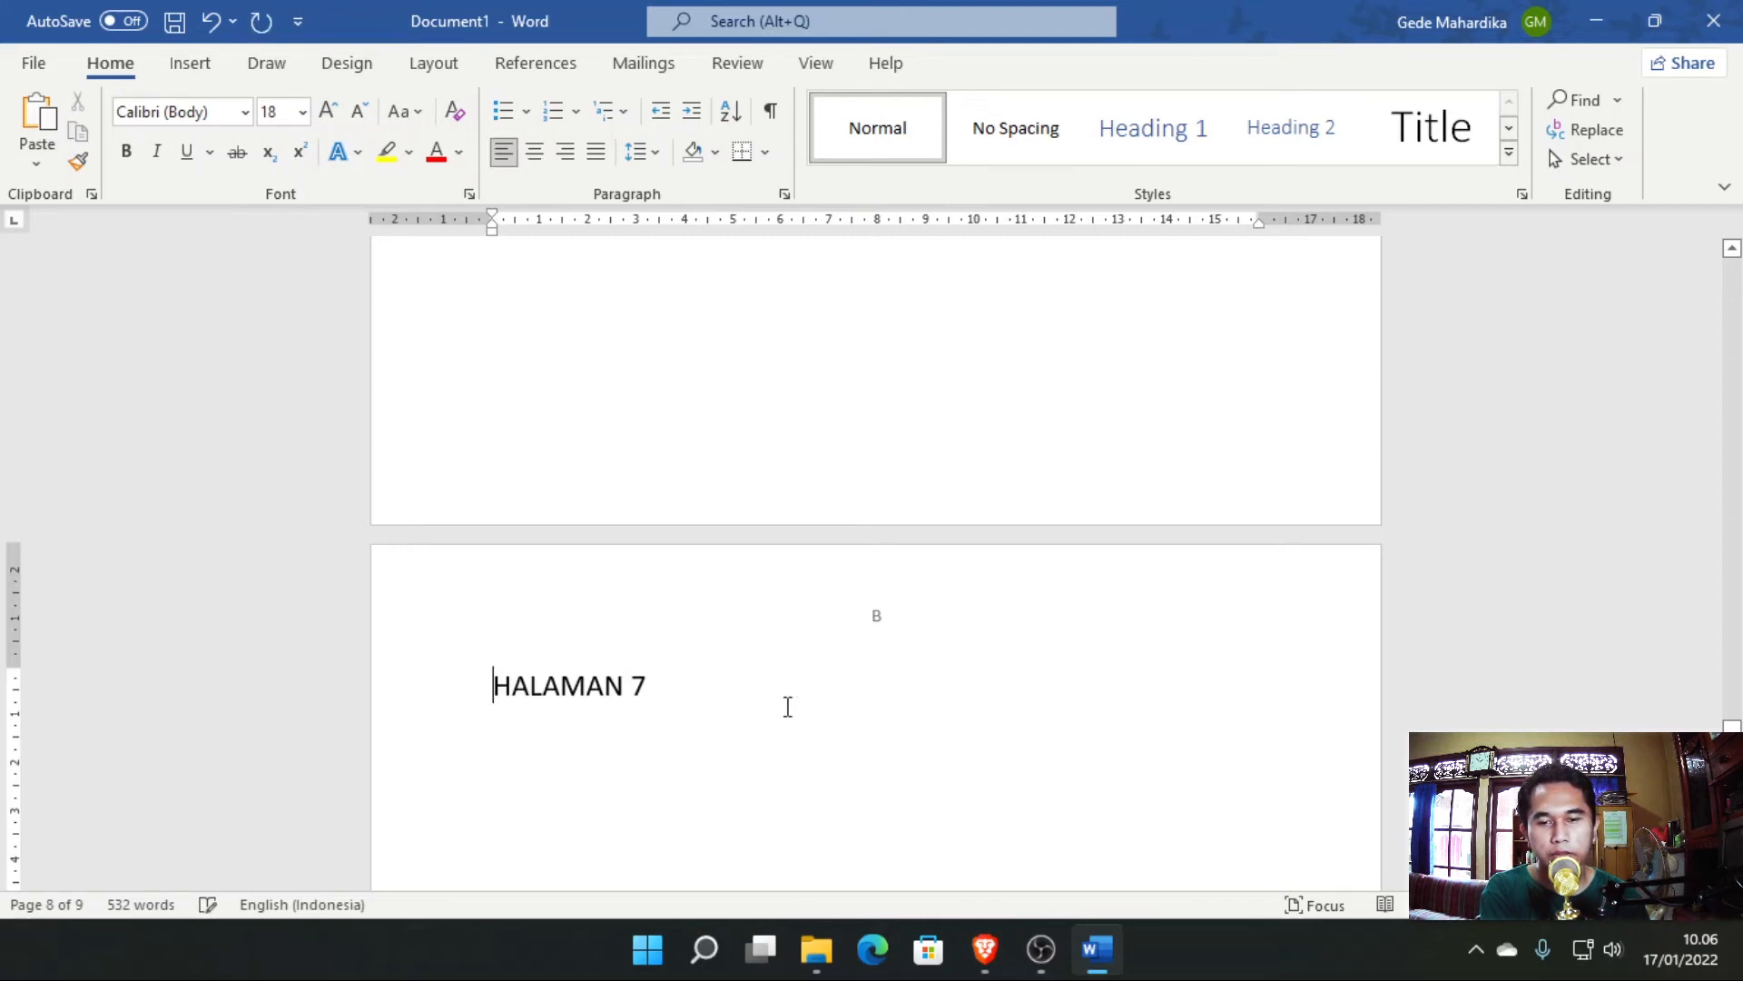
key(BackSpace)
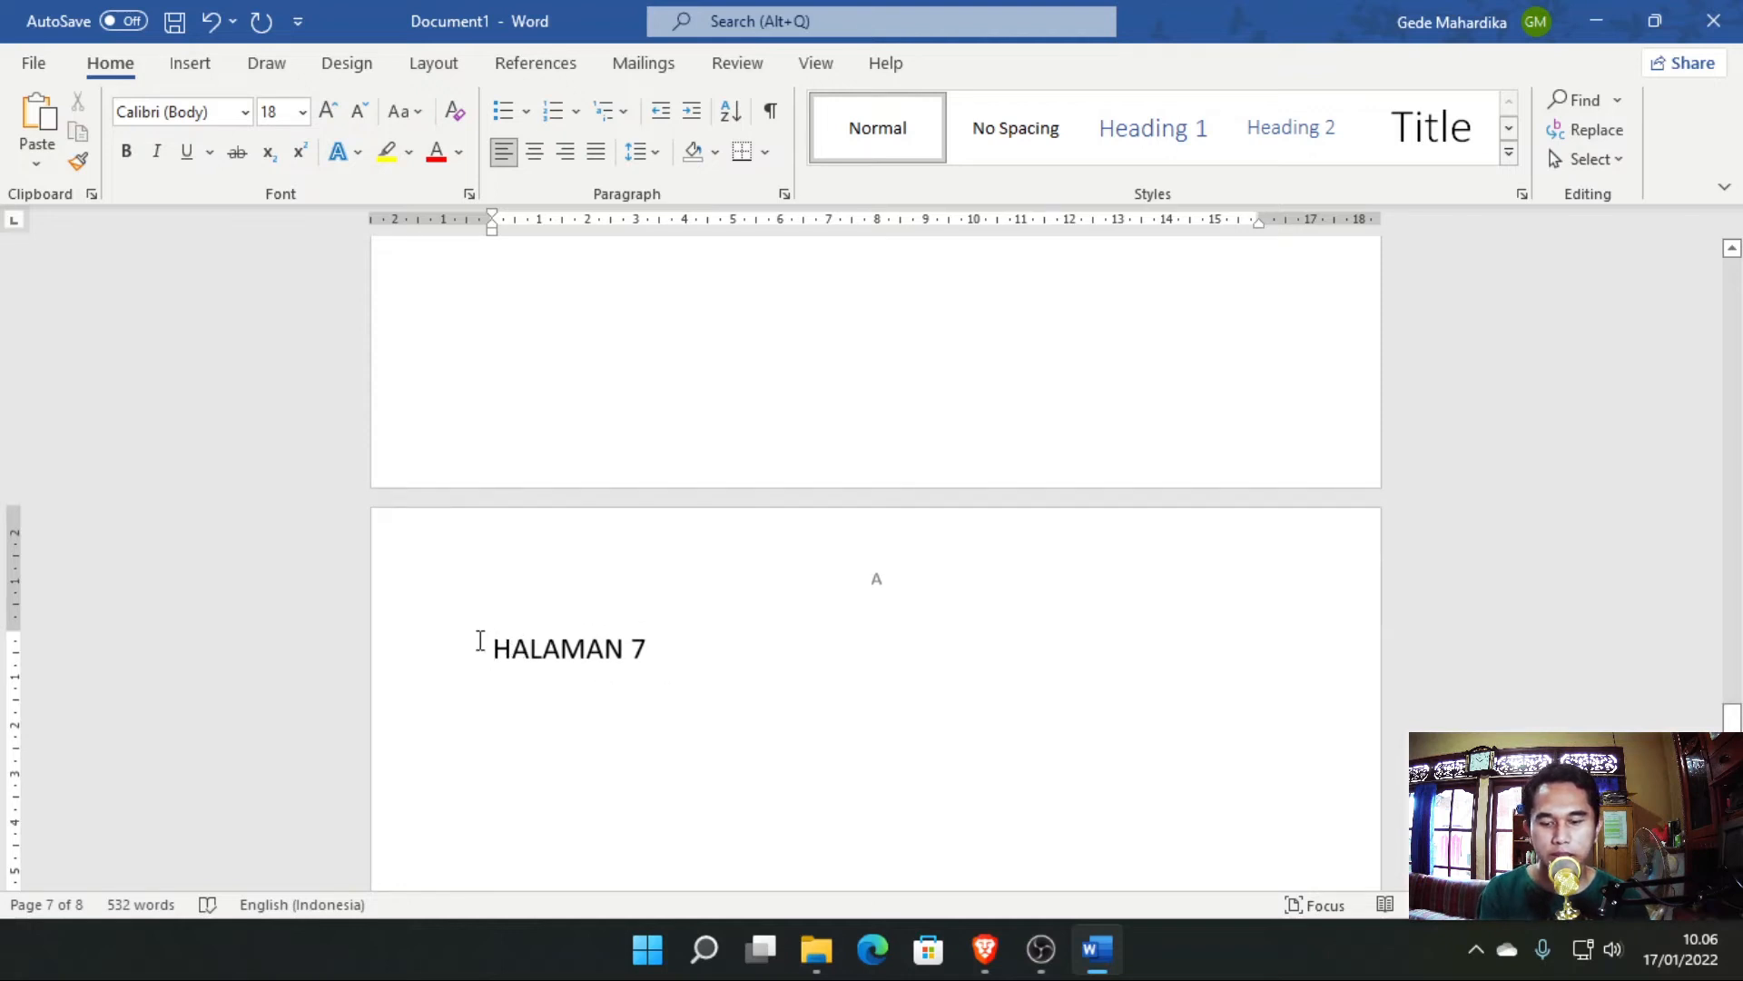
key(ctrl+e)
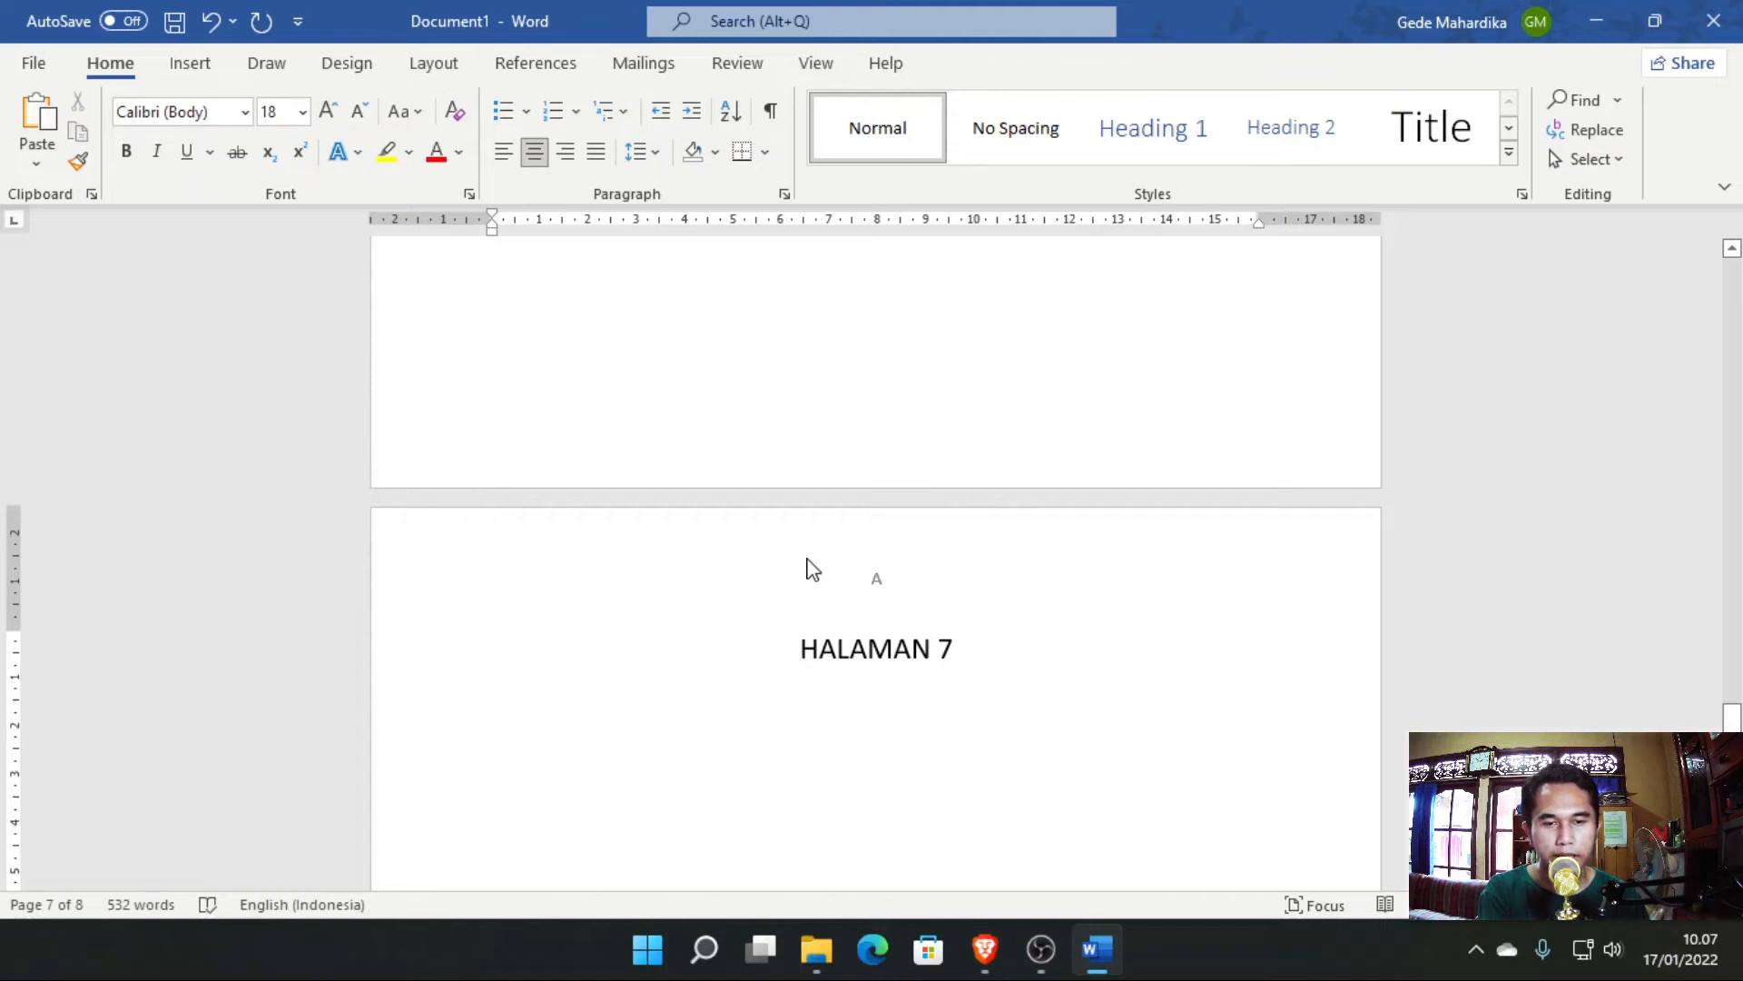
Review the header page numbering across the HALAMAN 7 and HALAMAN 8 pages.
scroll(811, 568, down, 15)
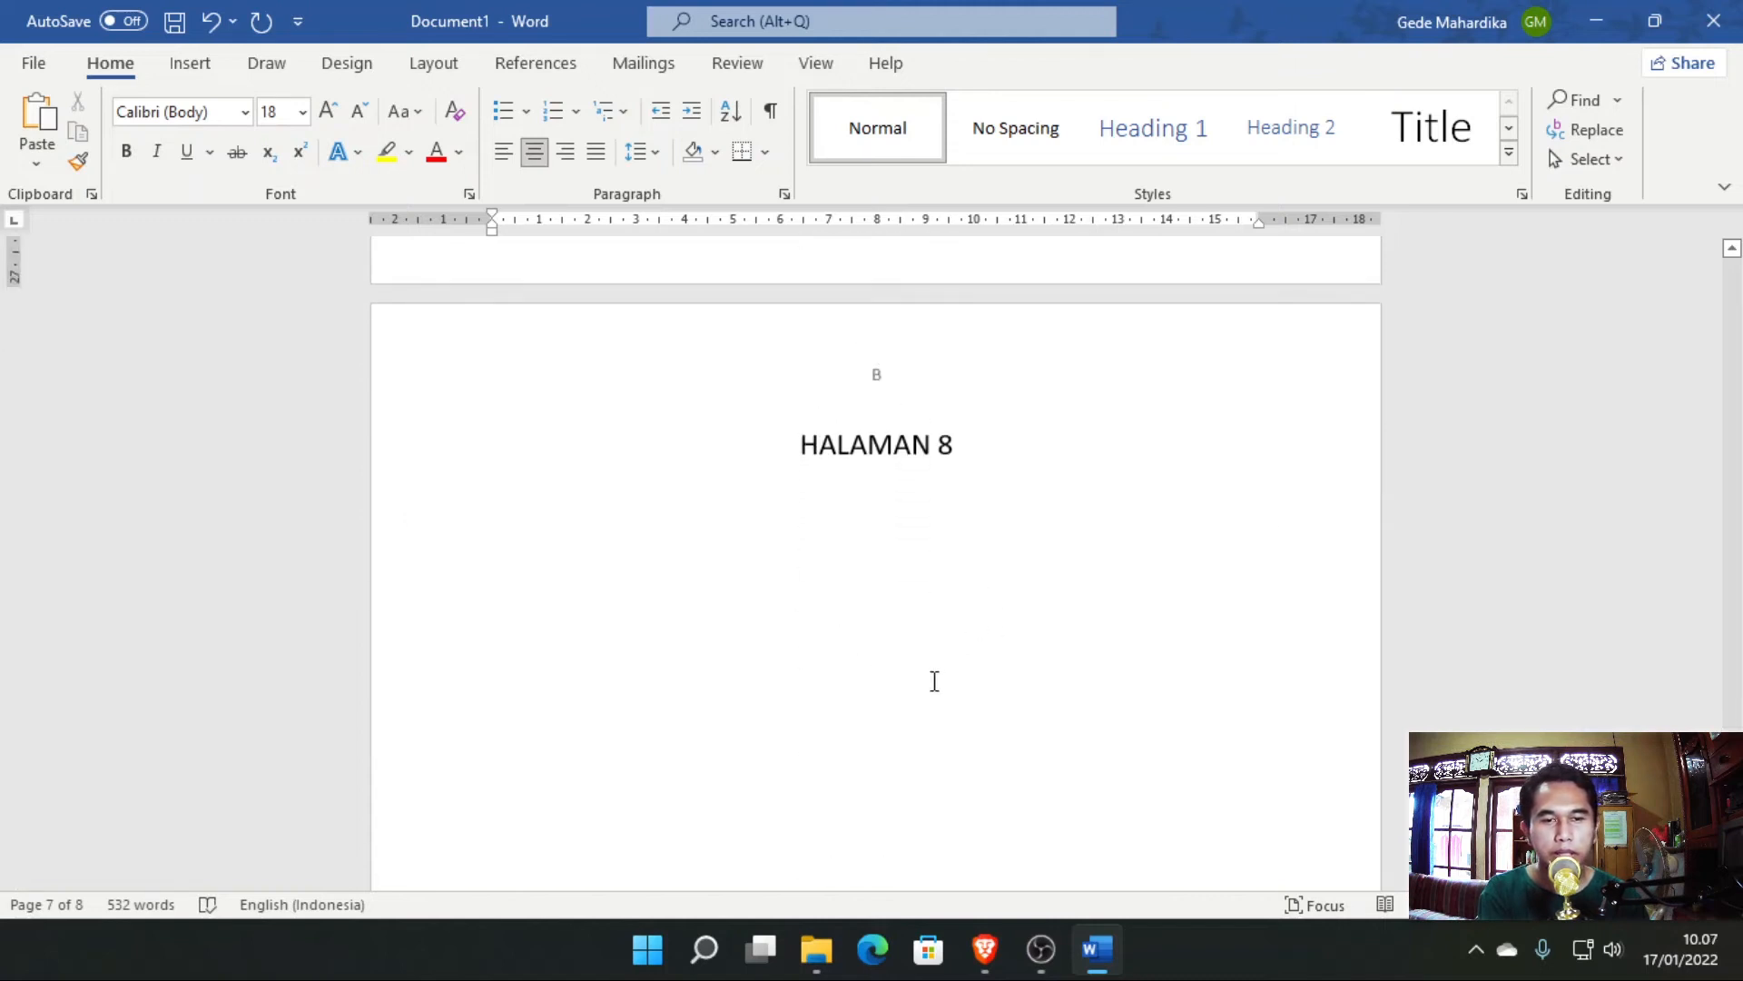
scroll(944, 670, down, 8)
scroll(1102, 596, up, 9)
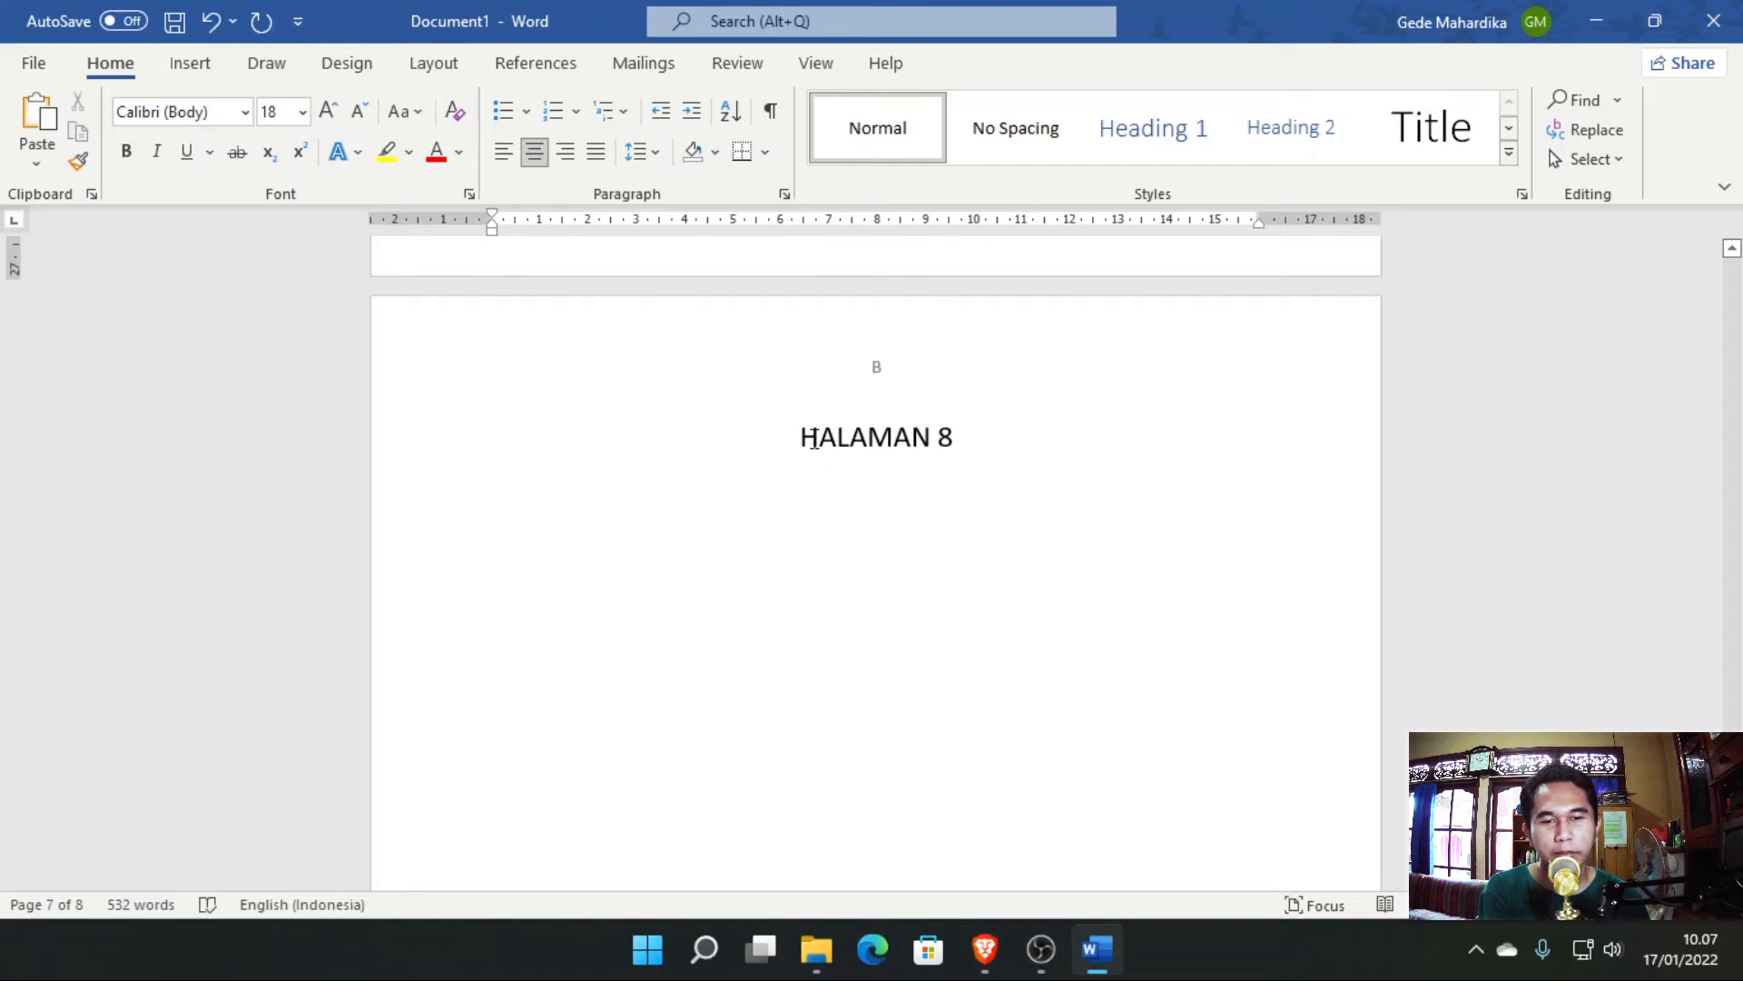
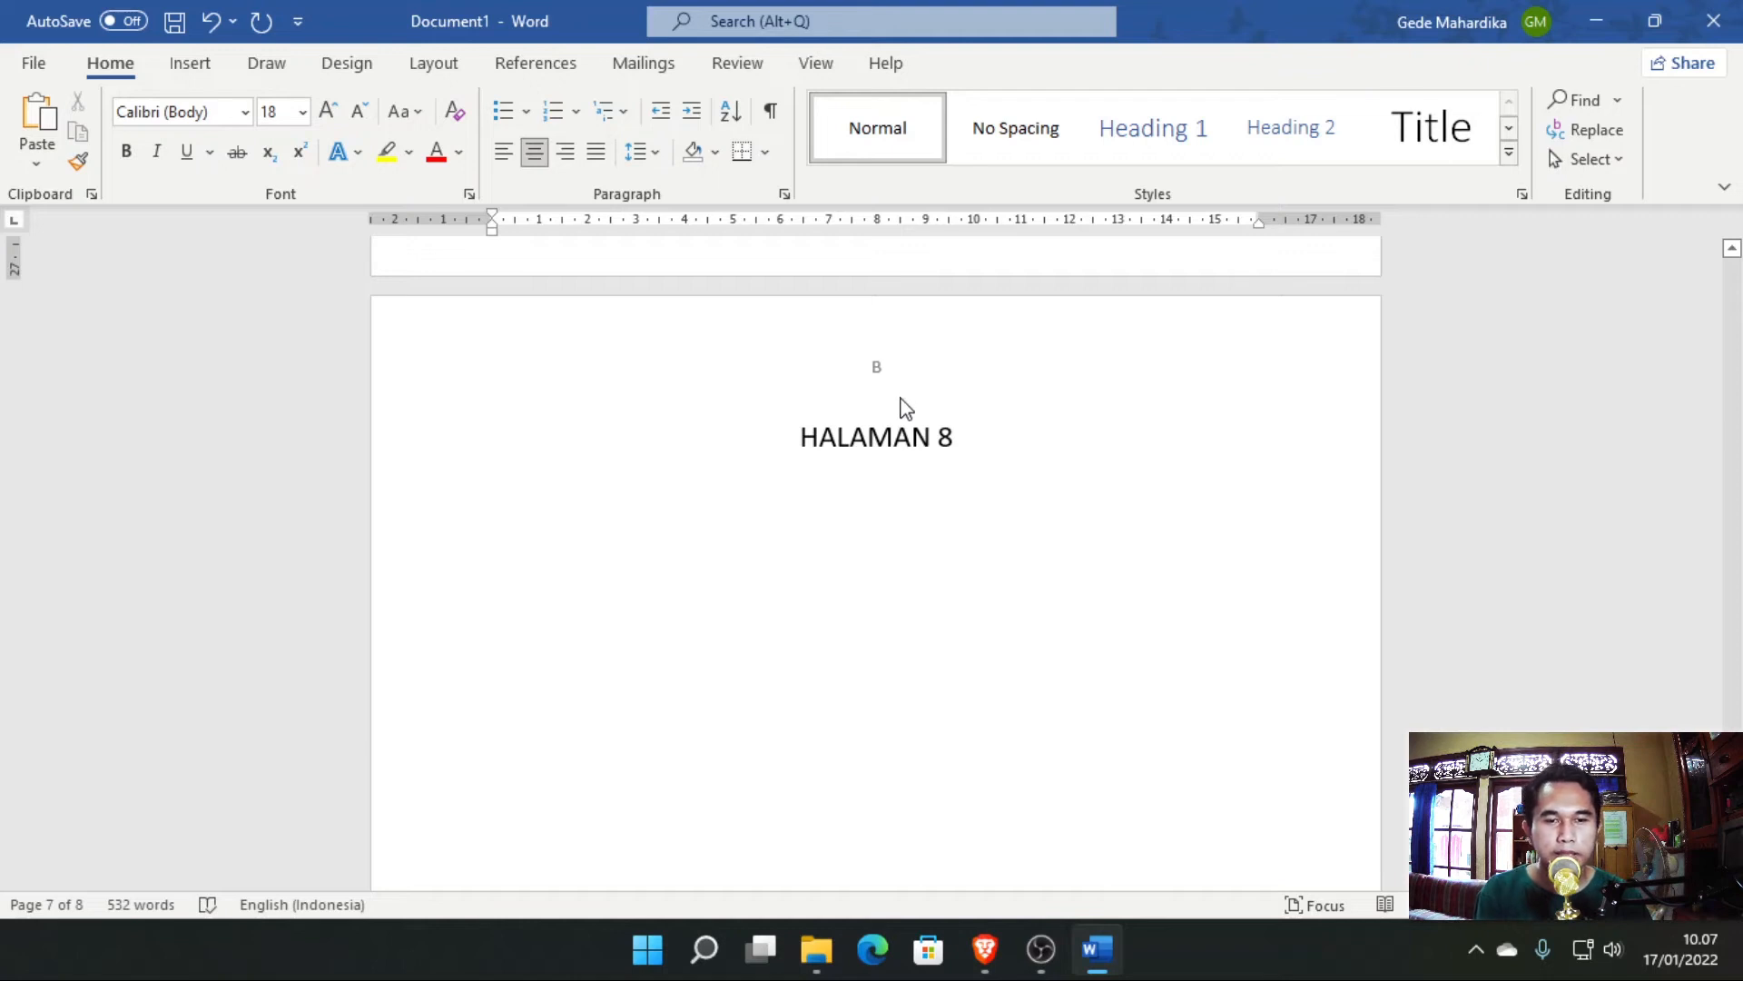
scroll(905, 409, up, 4)
scroll(817, 749, down, 4)
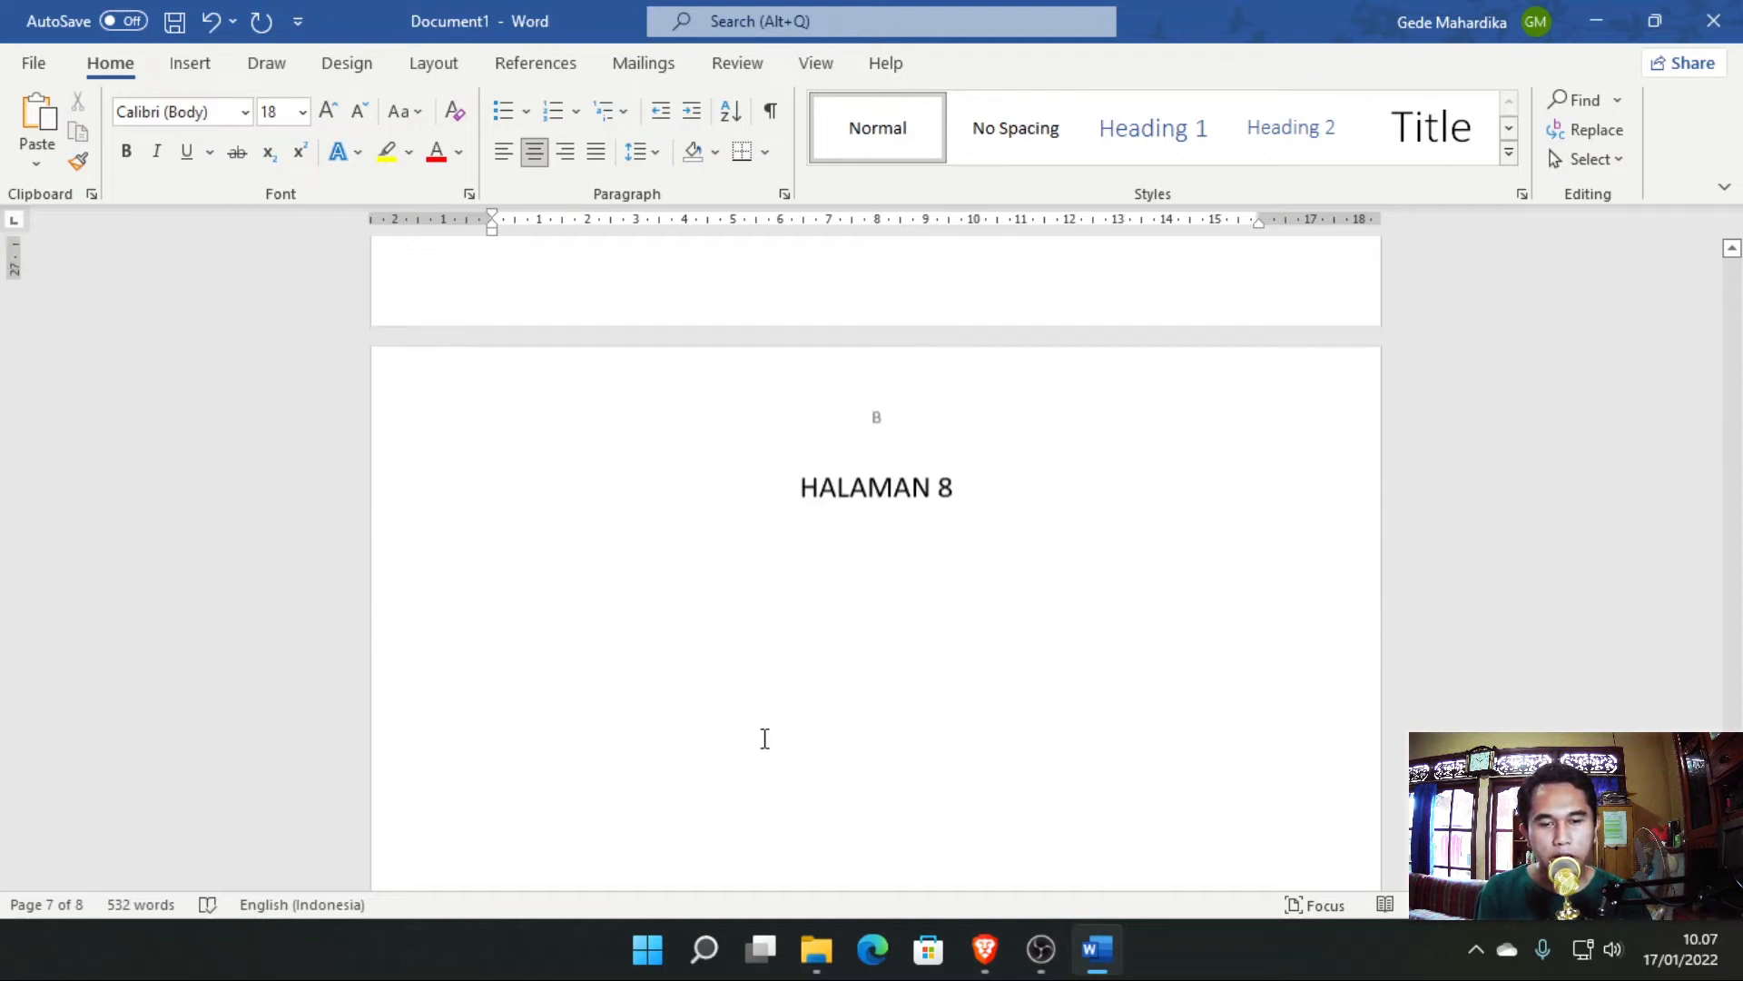
scroll(907, 572, up, 3)
scroll(860, 494, up, 11)
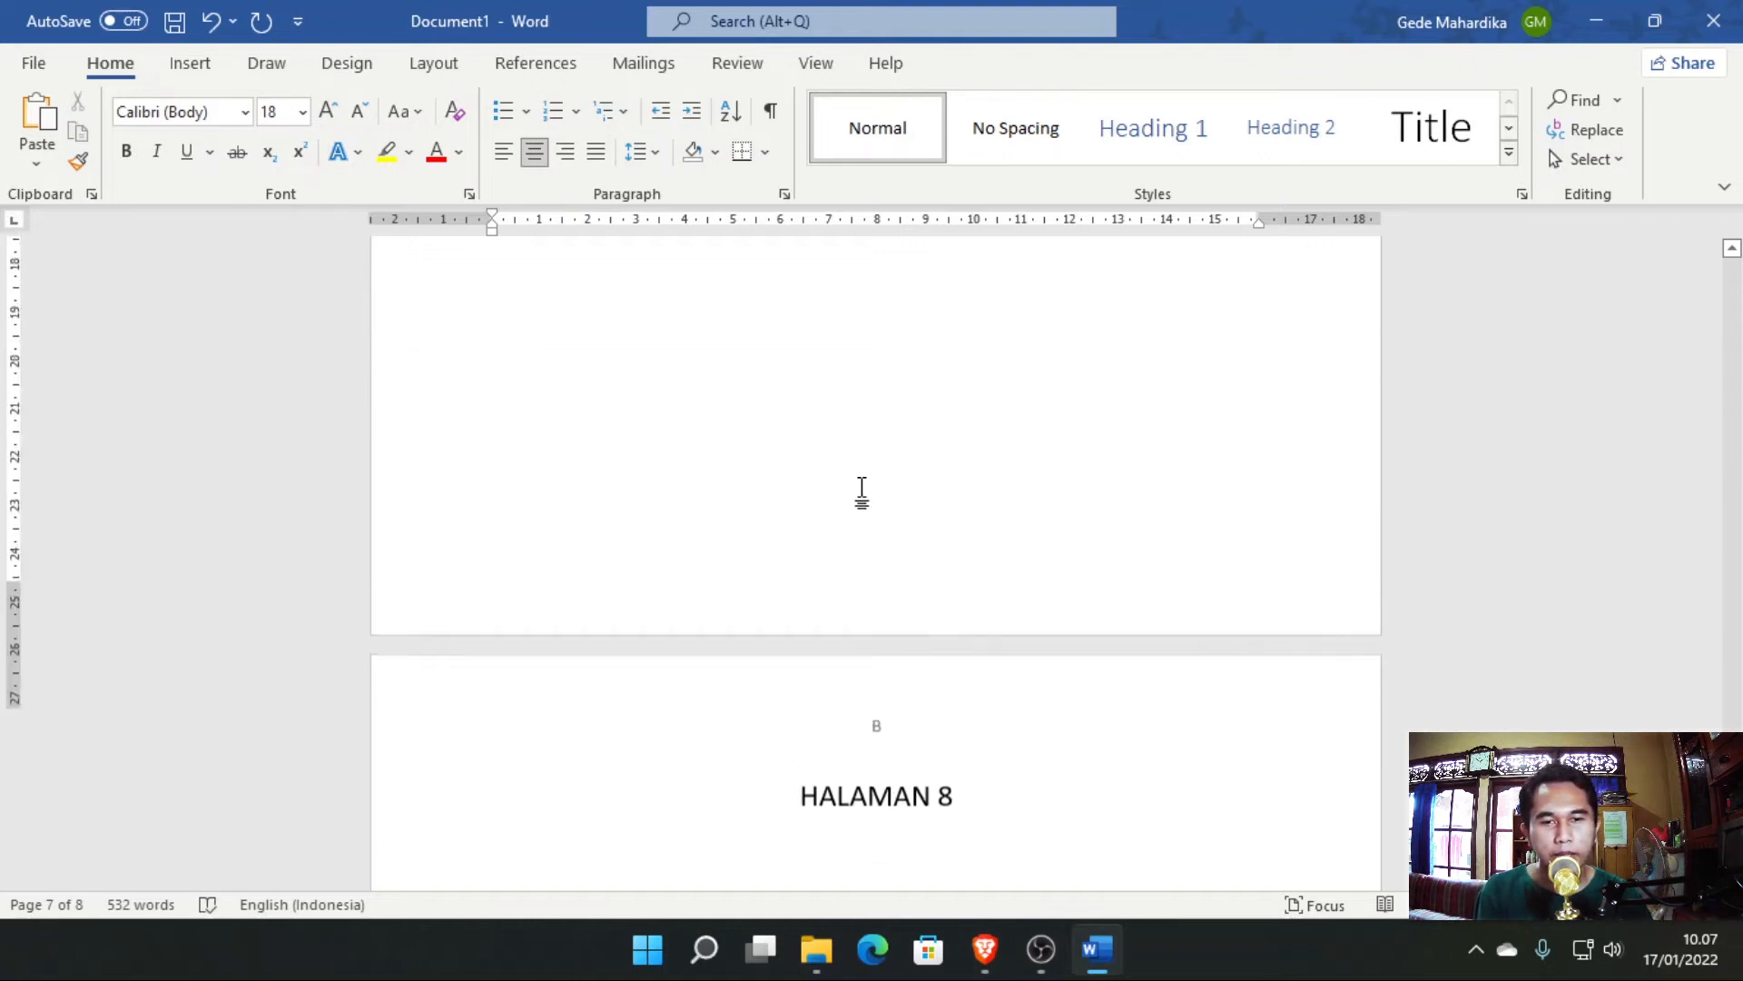
Insert a Next Page section break right after the HALAMAN 7 heading.
click(1007, 275)
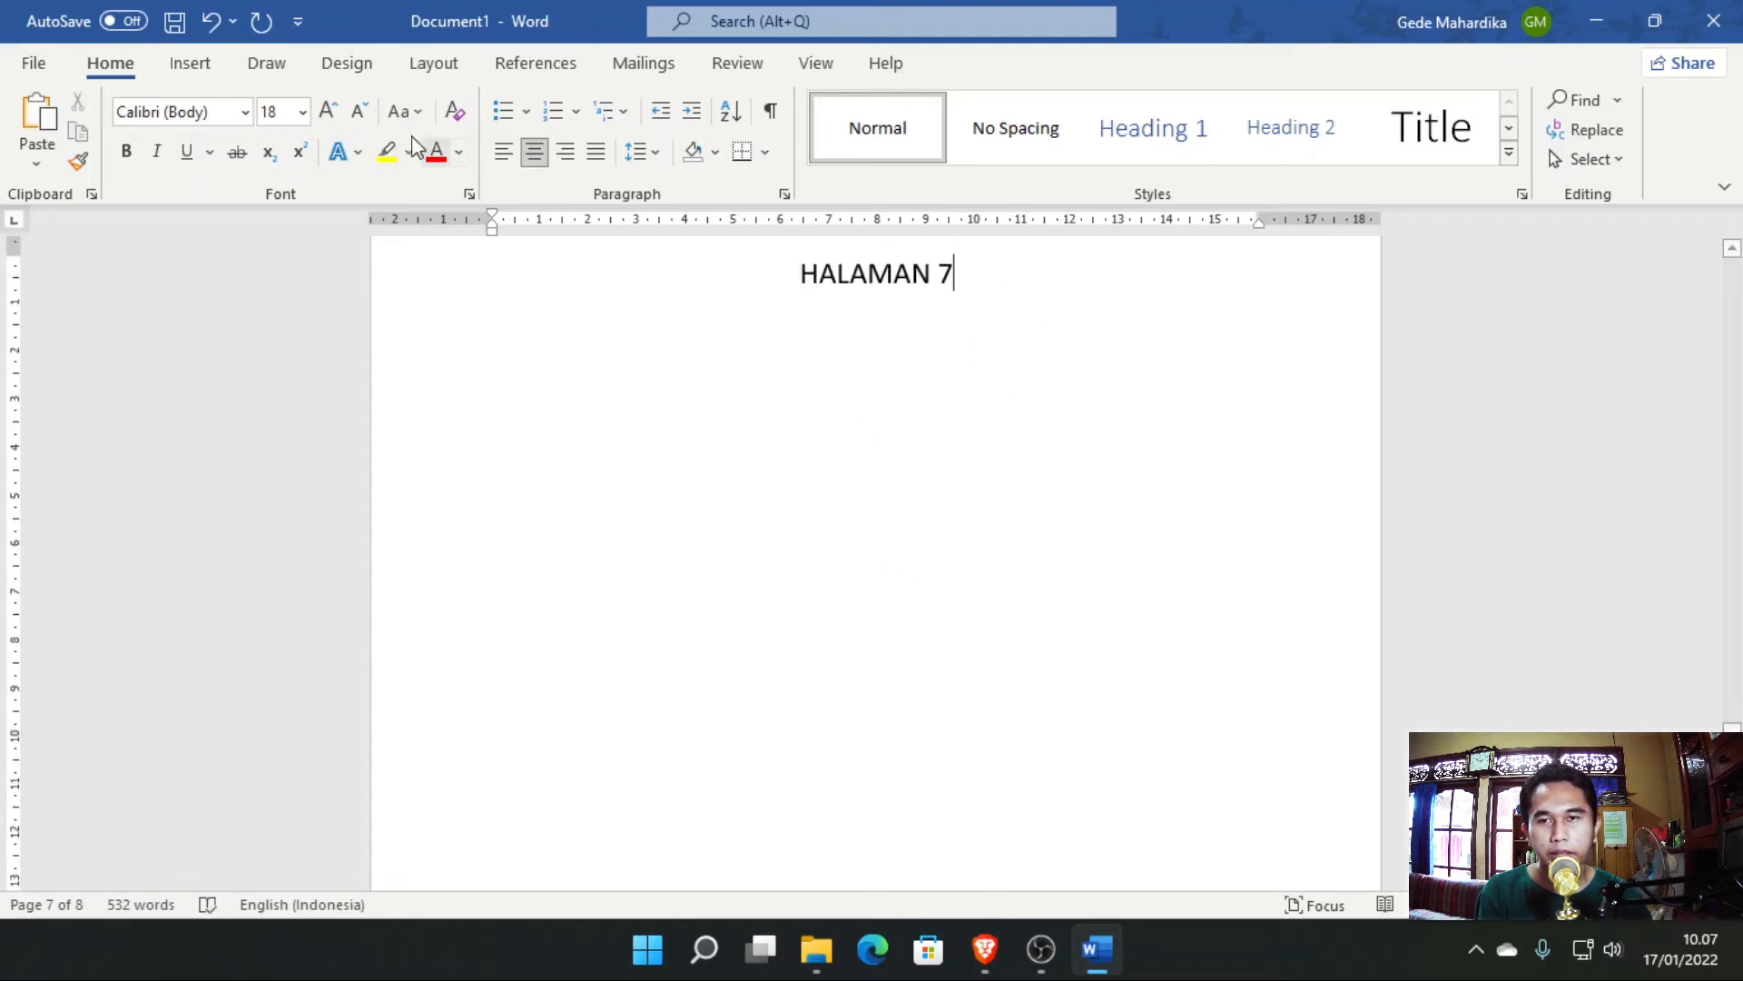
click(439, 66)
click(359, 98)
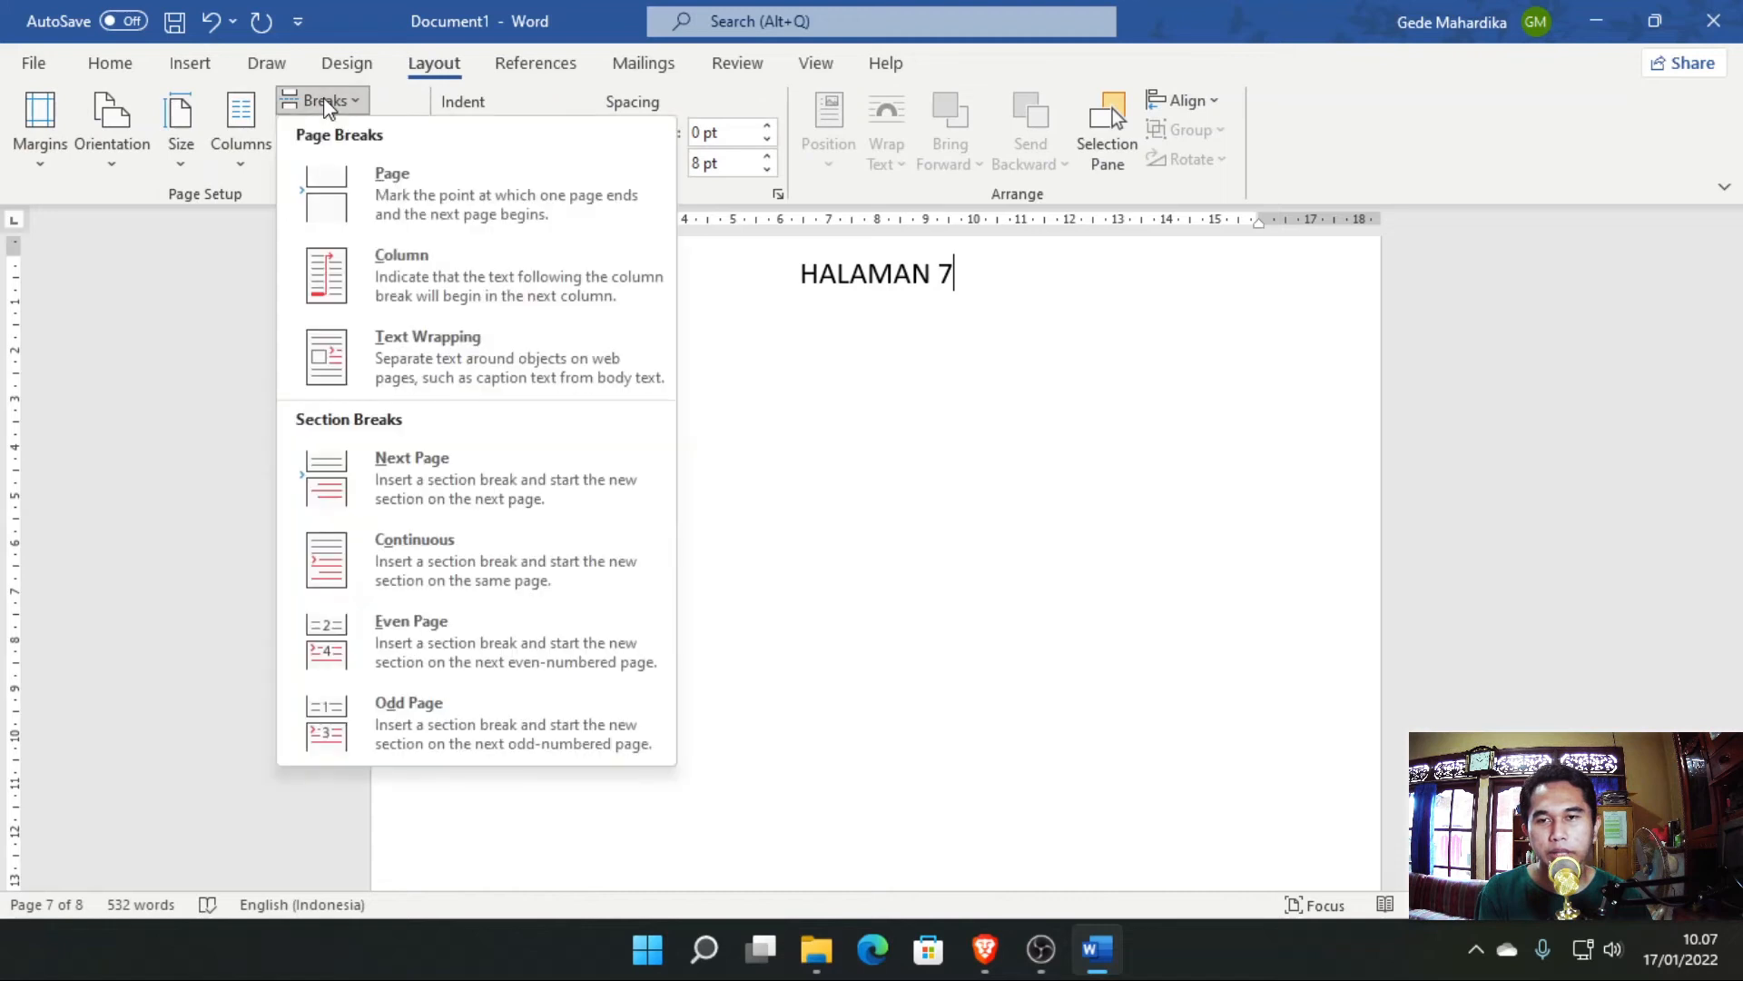
click(426, 478)
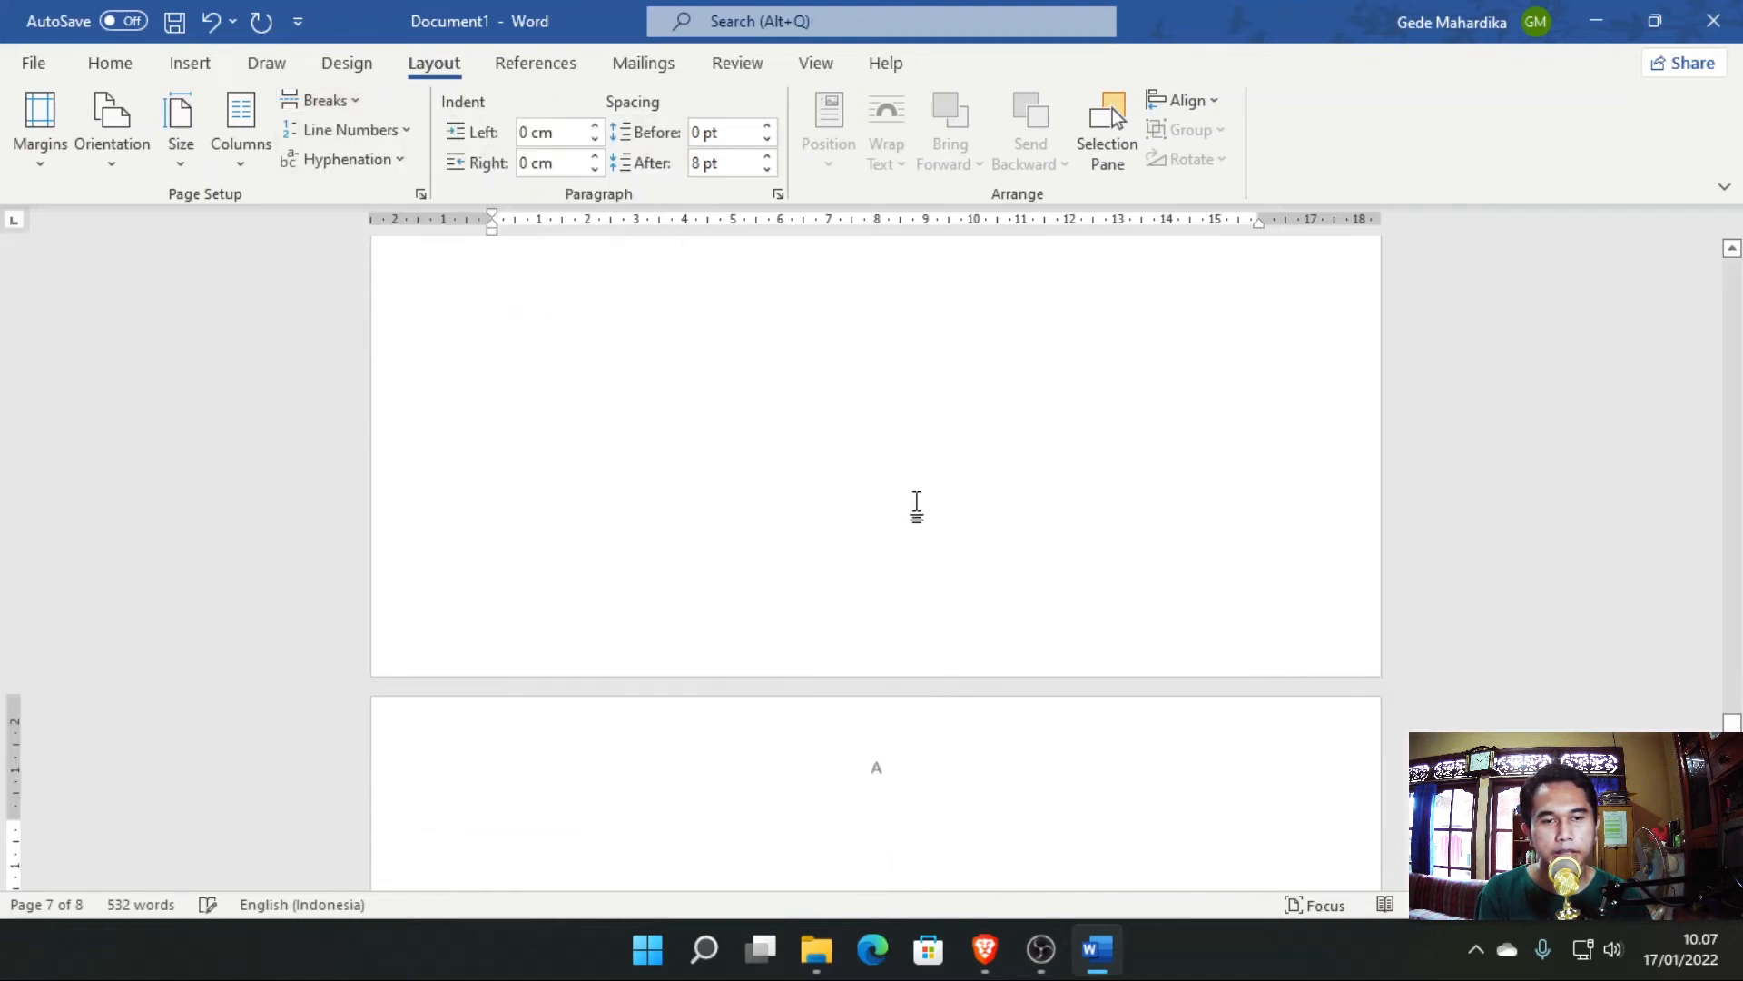
Unlink the Section 6 header from the previous section and delete its page number.
scroll(918, 504, down, 10)
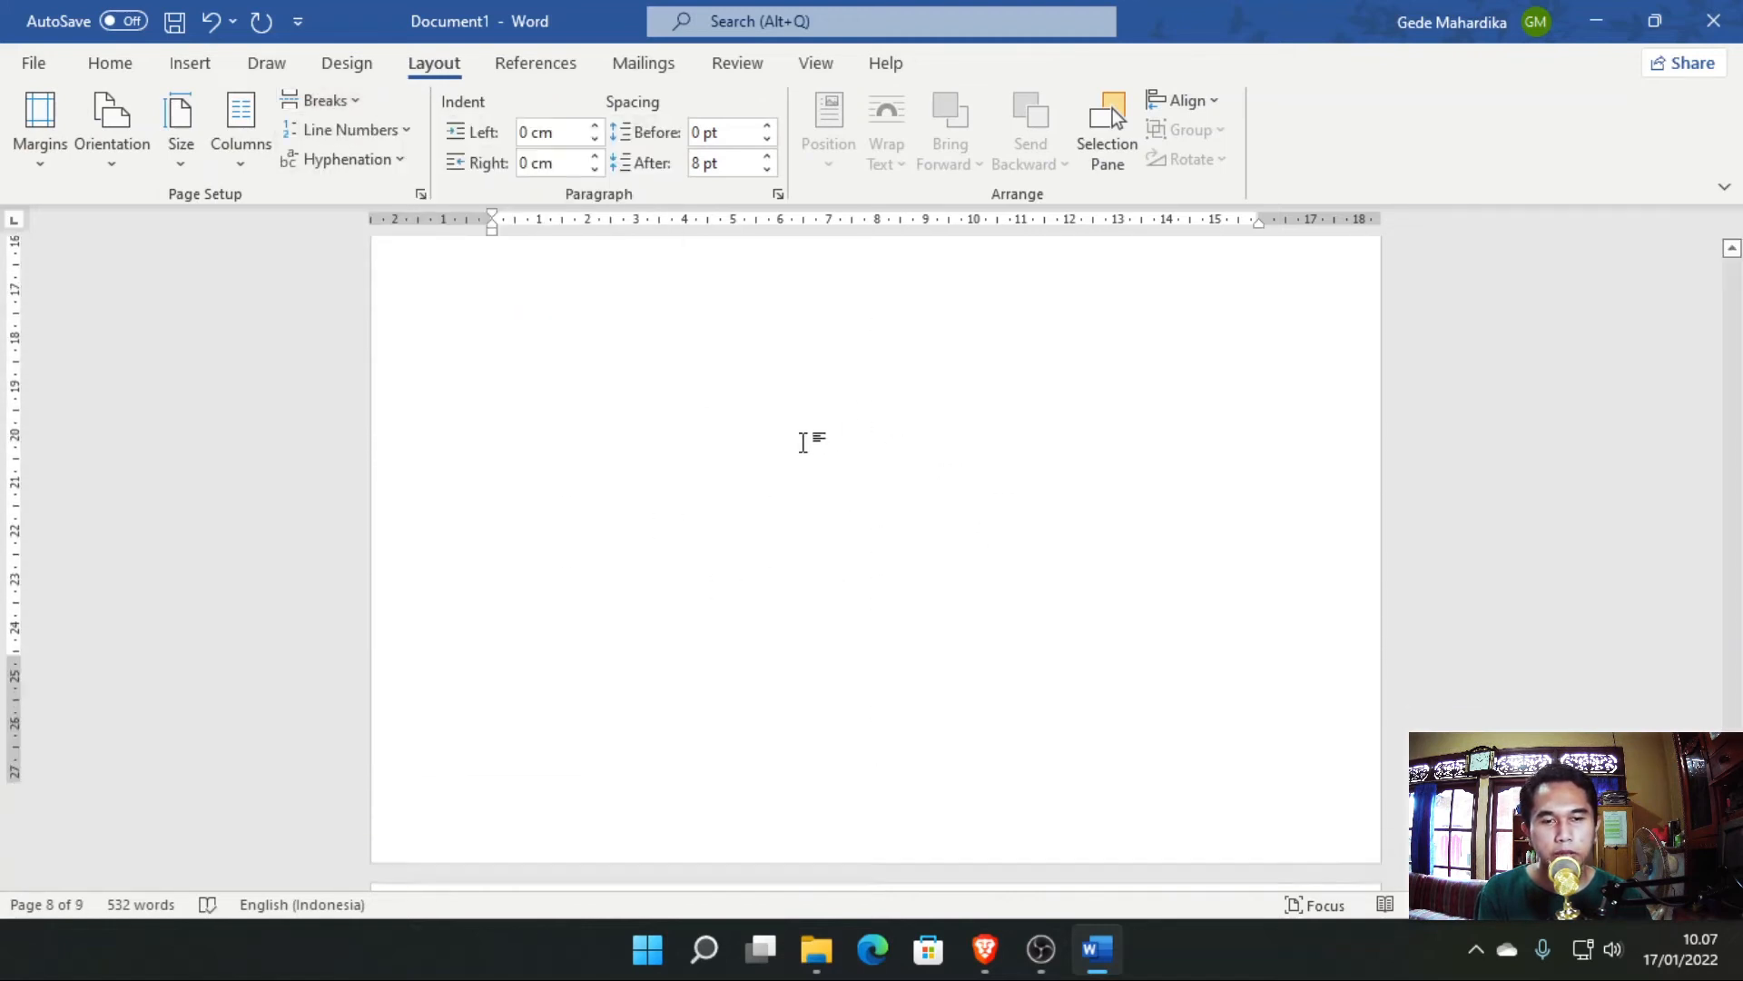
scroll(826, 454, up, 12)
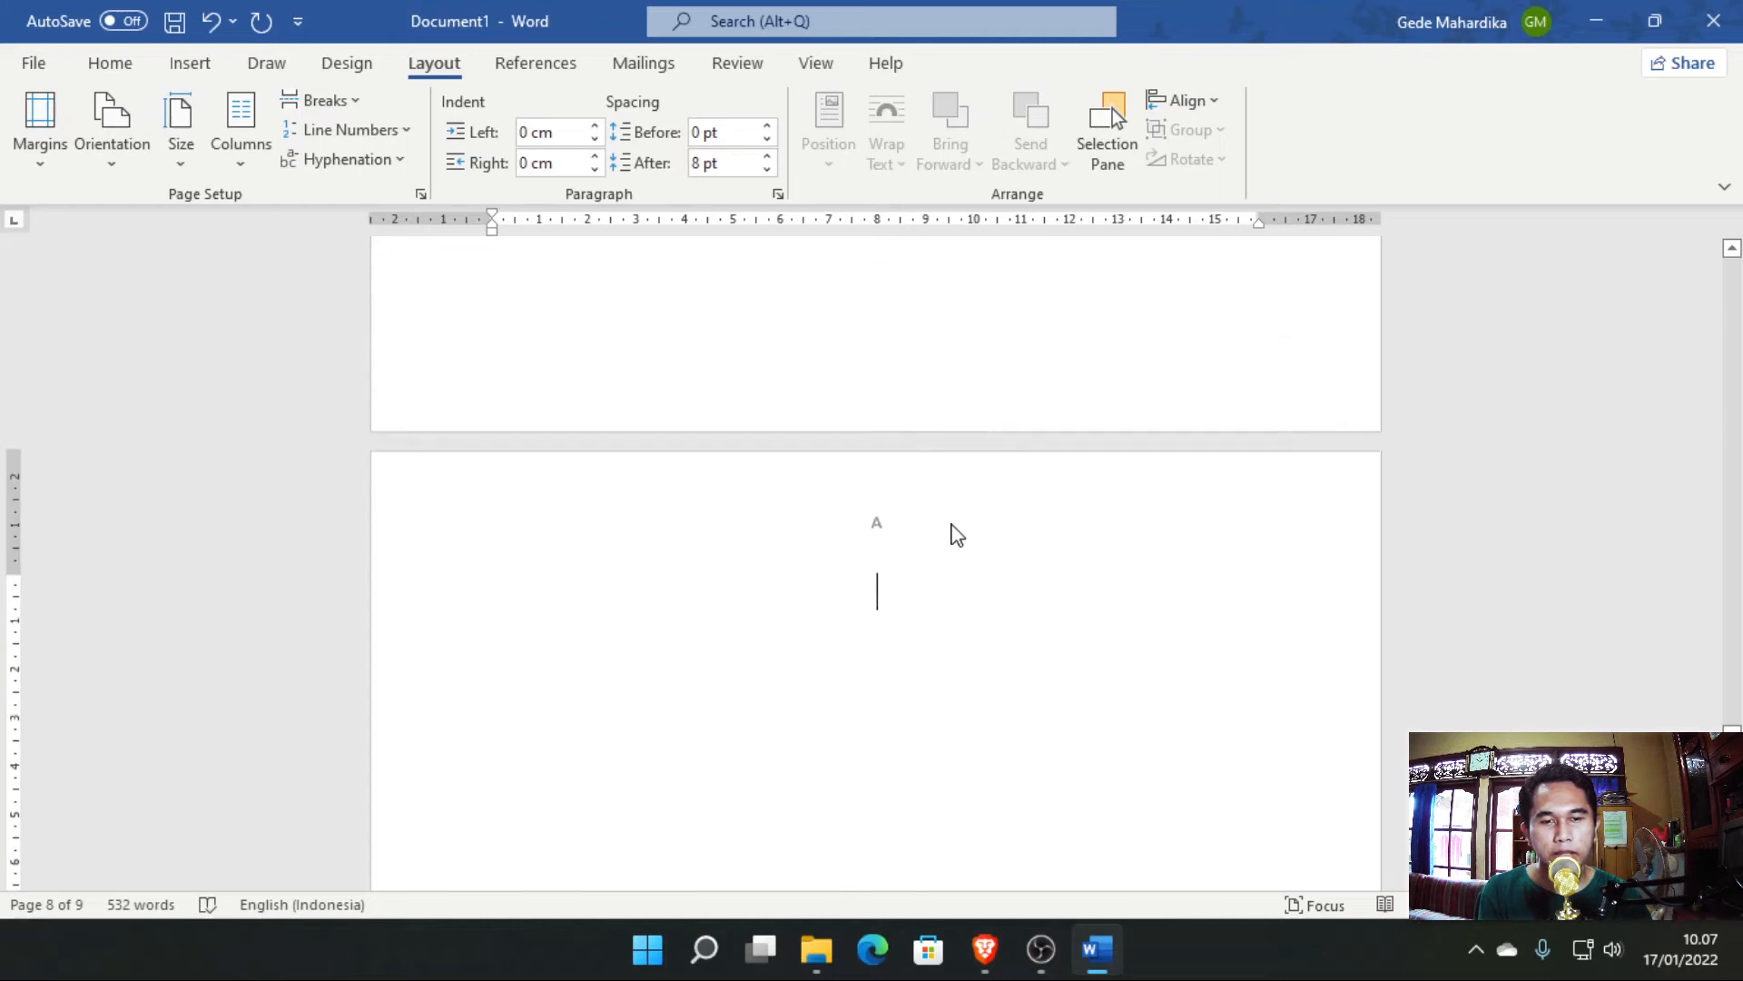
double_click(933, 531)
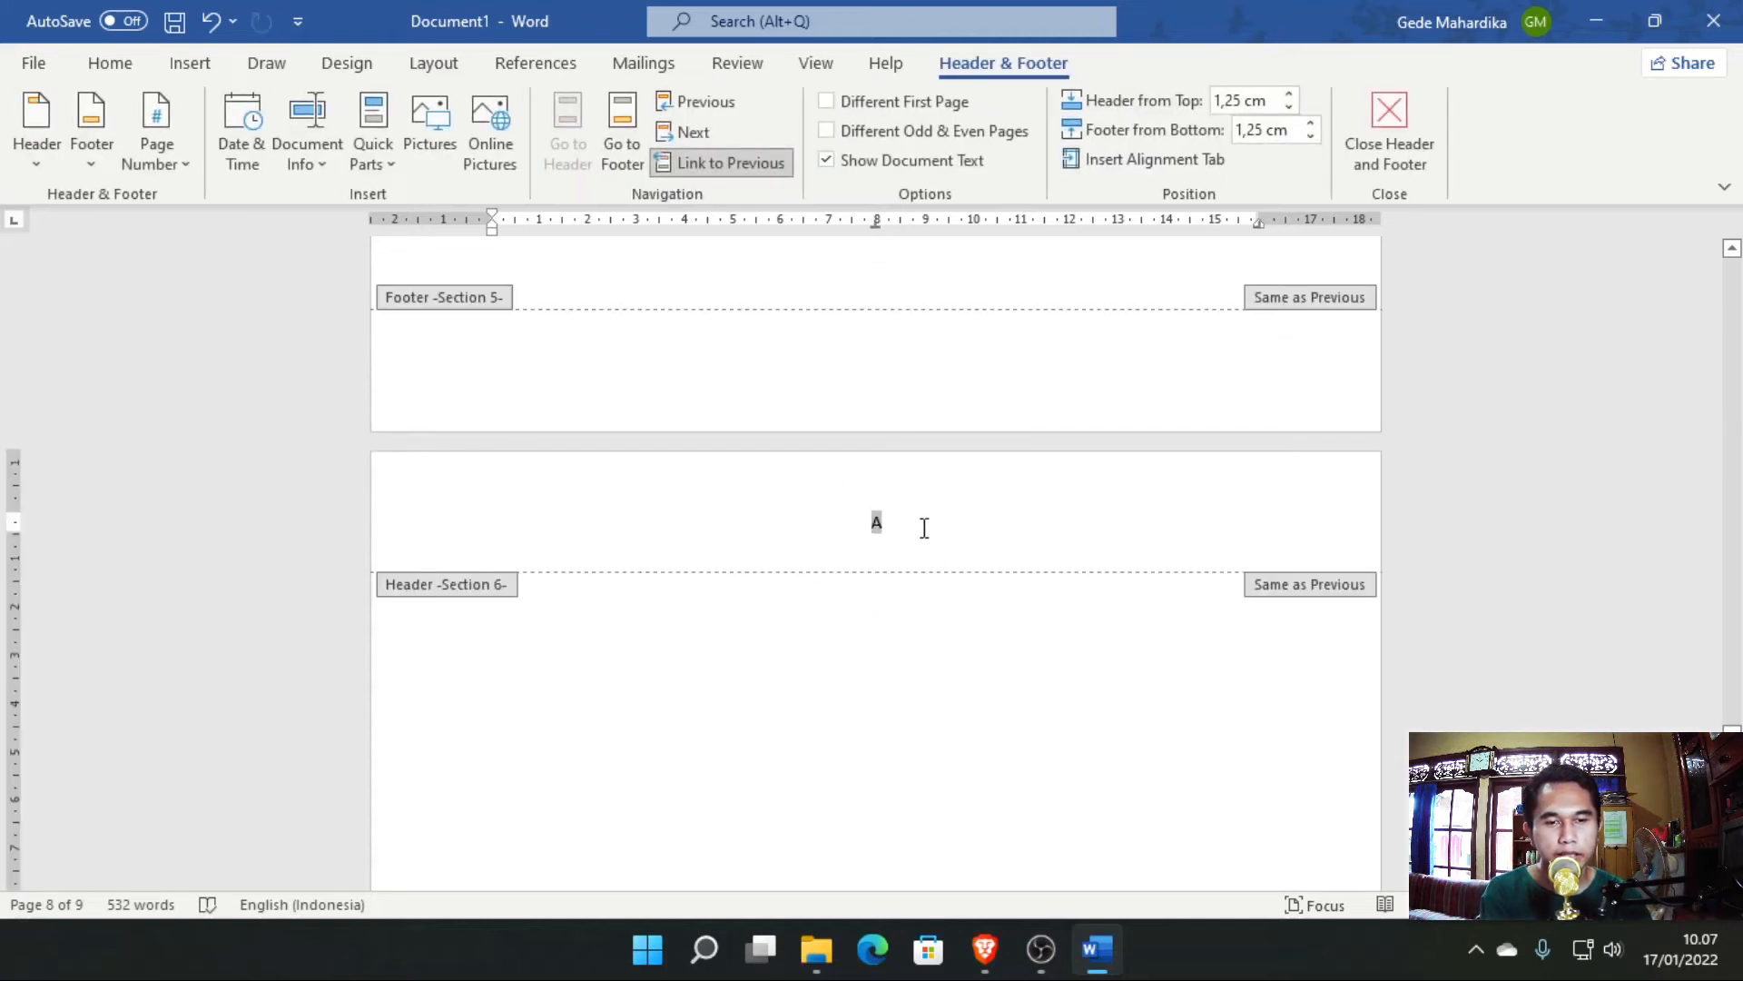
click(722, 162)
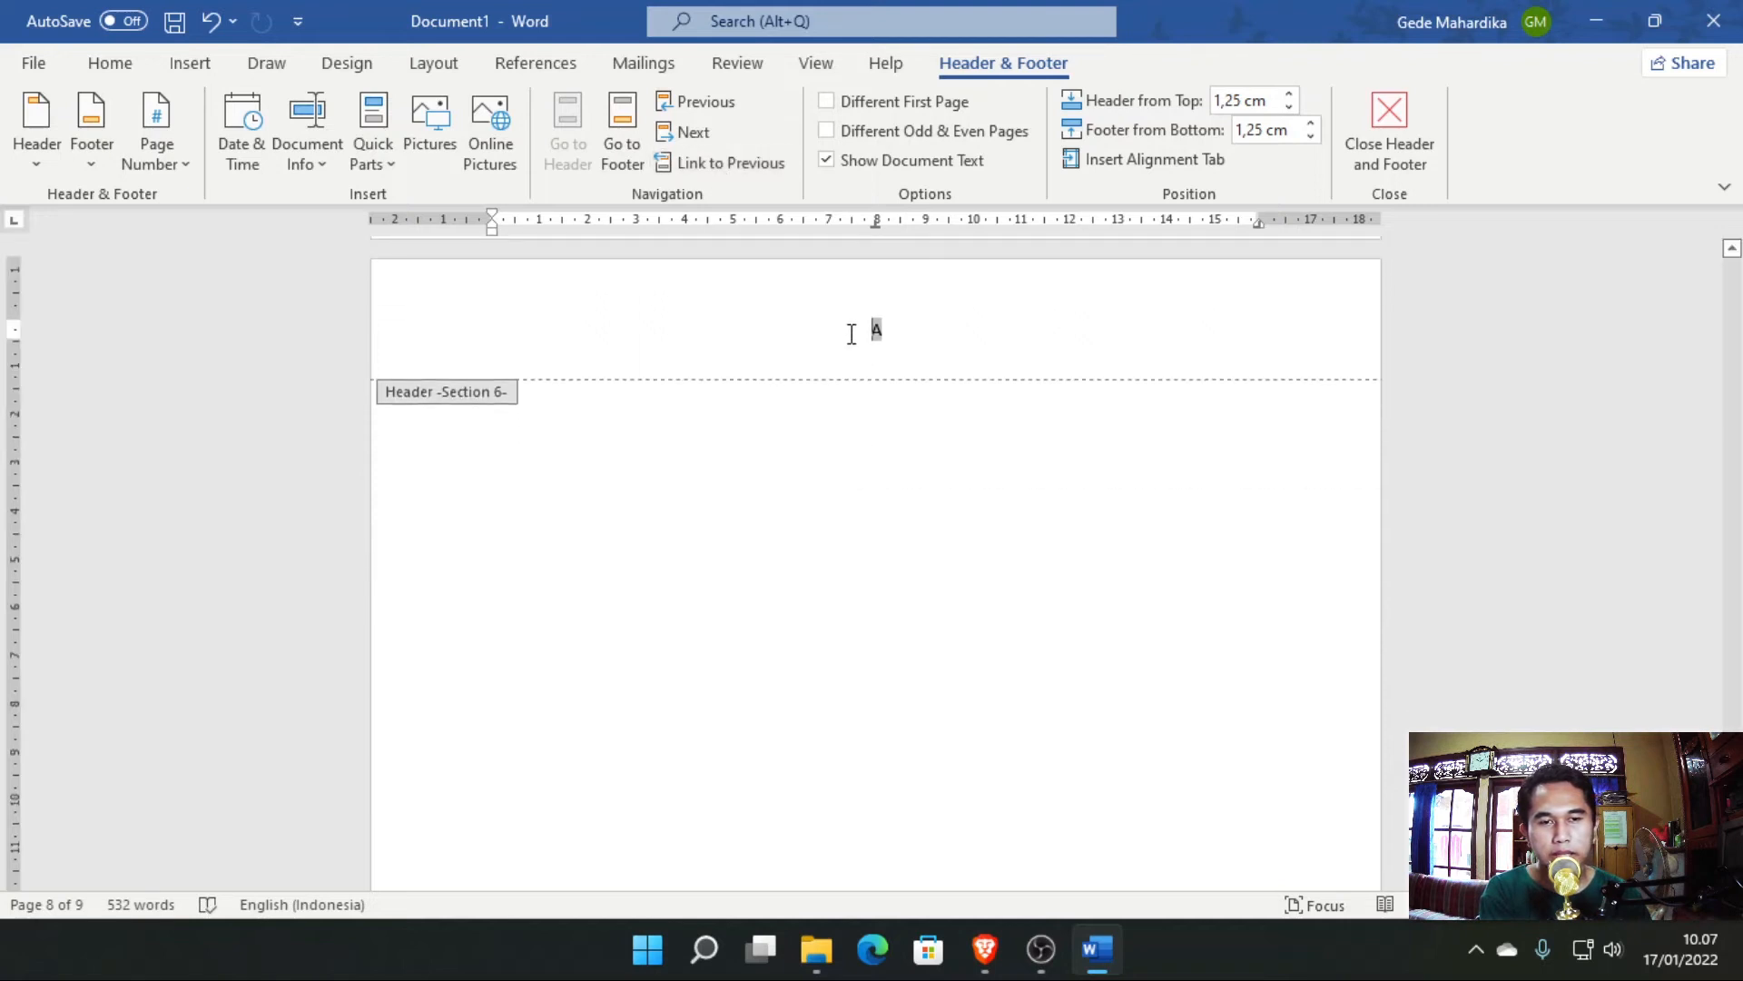
drag(828, 338, 1020, 362)
key(BackSpace)
scroll(908, 386, down, 10)
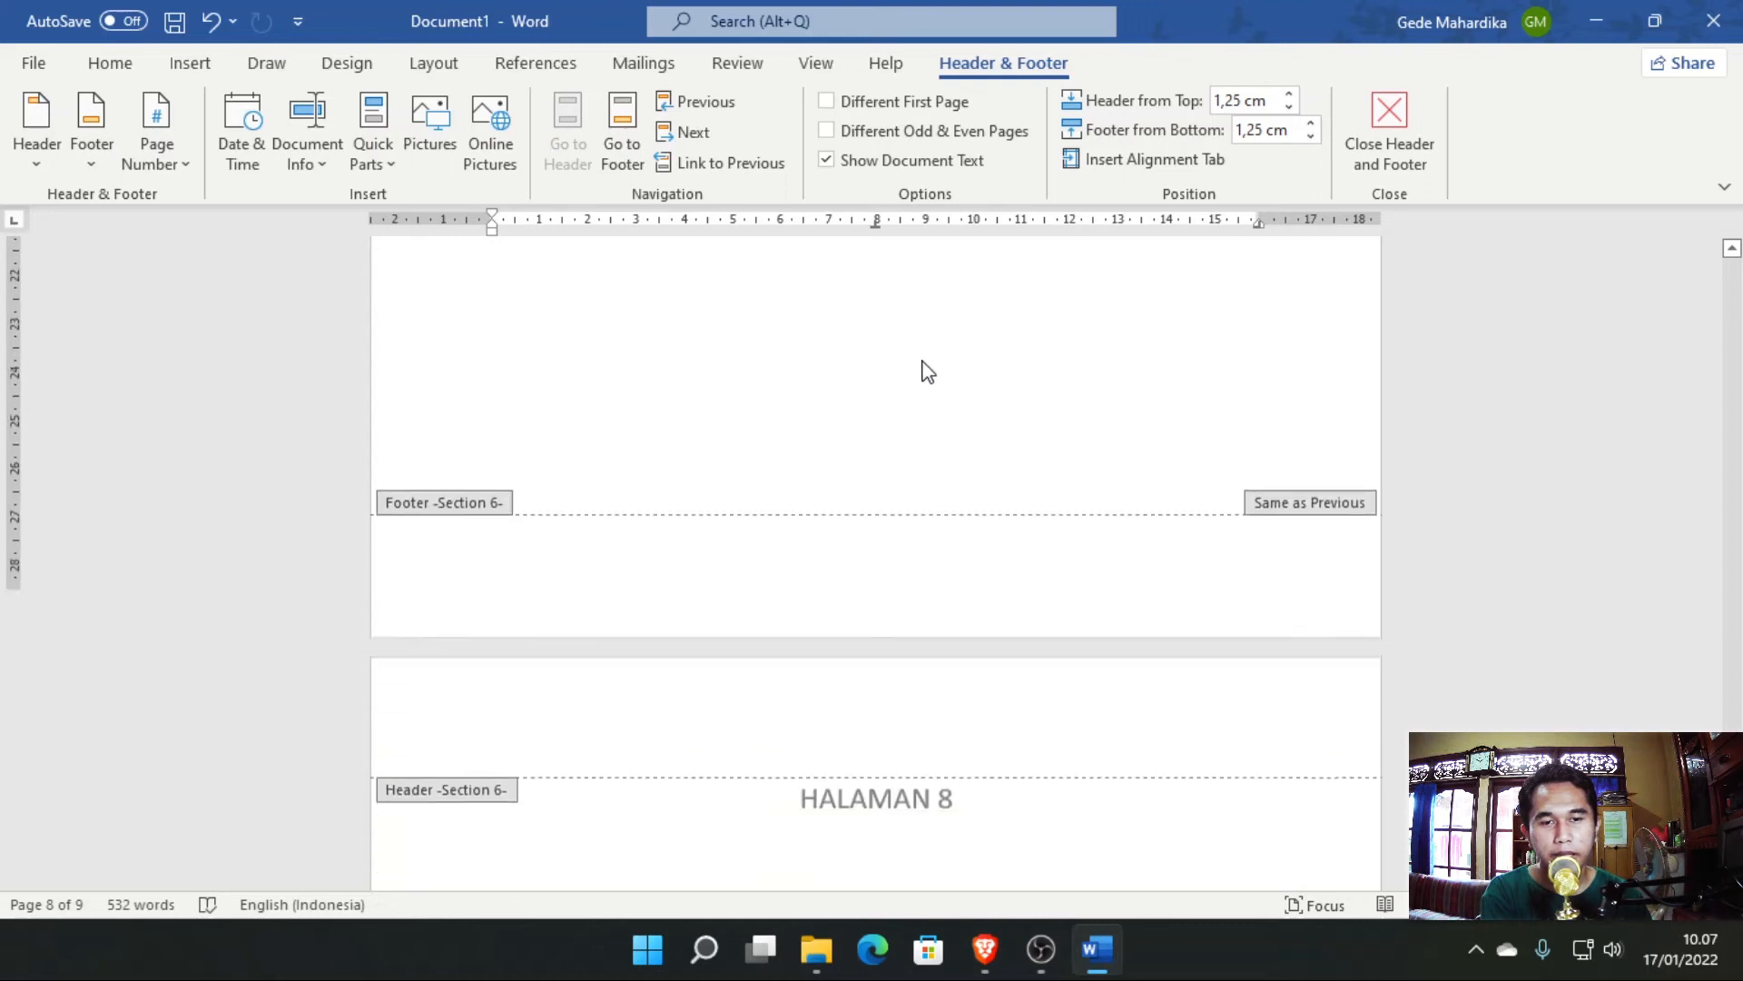
Unlink the Section 6 footer from the previous section and leave header and footer editing.
scroll(908, 408, down, 1)
click(870, 521)
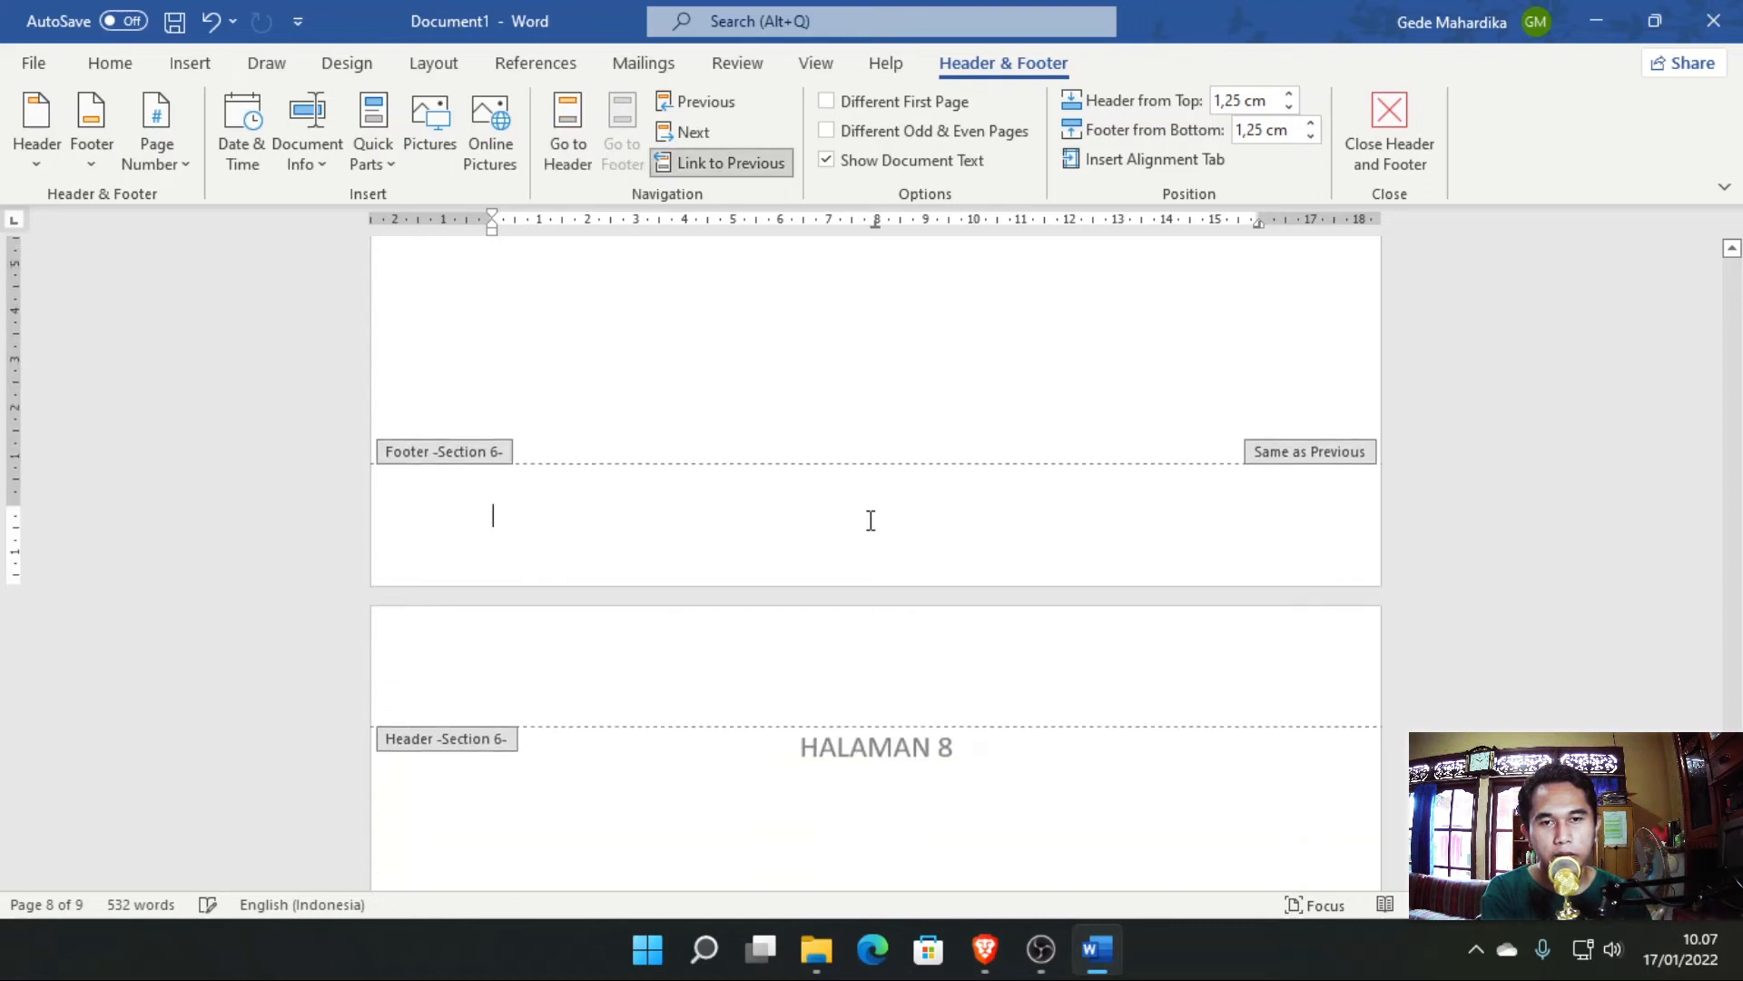
click(722, 162)
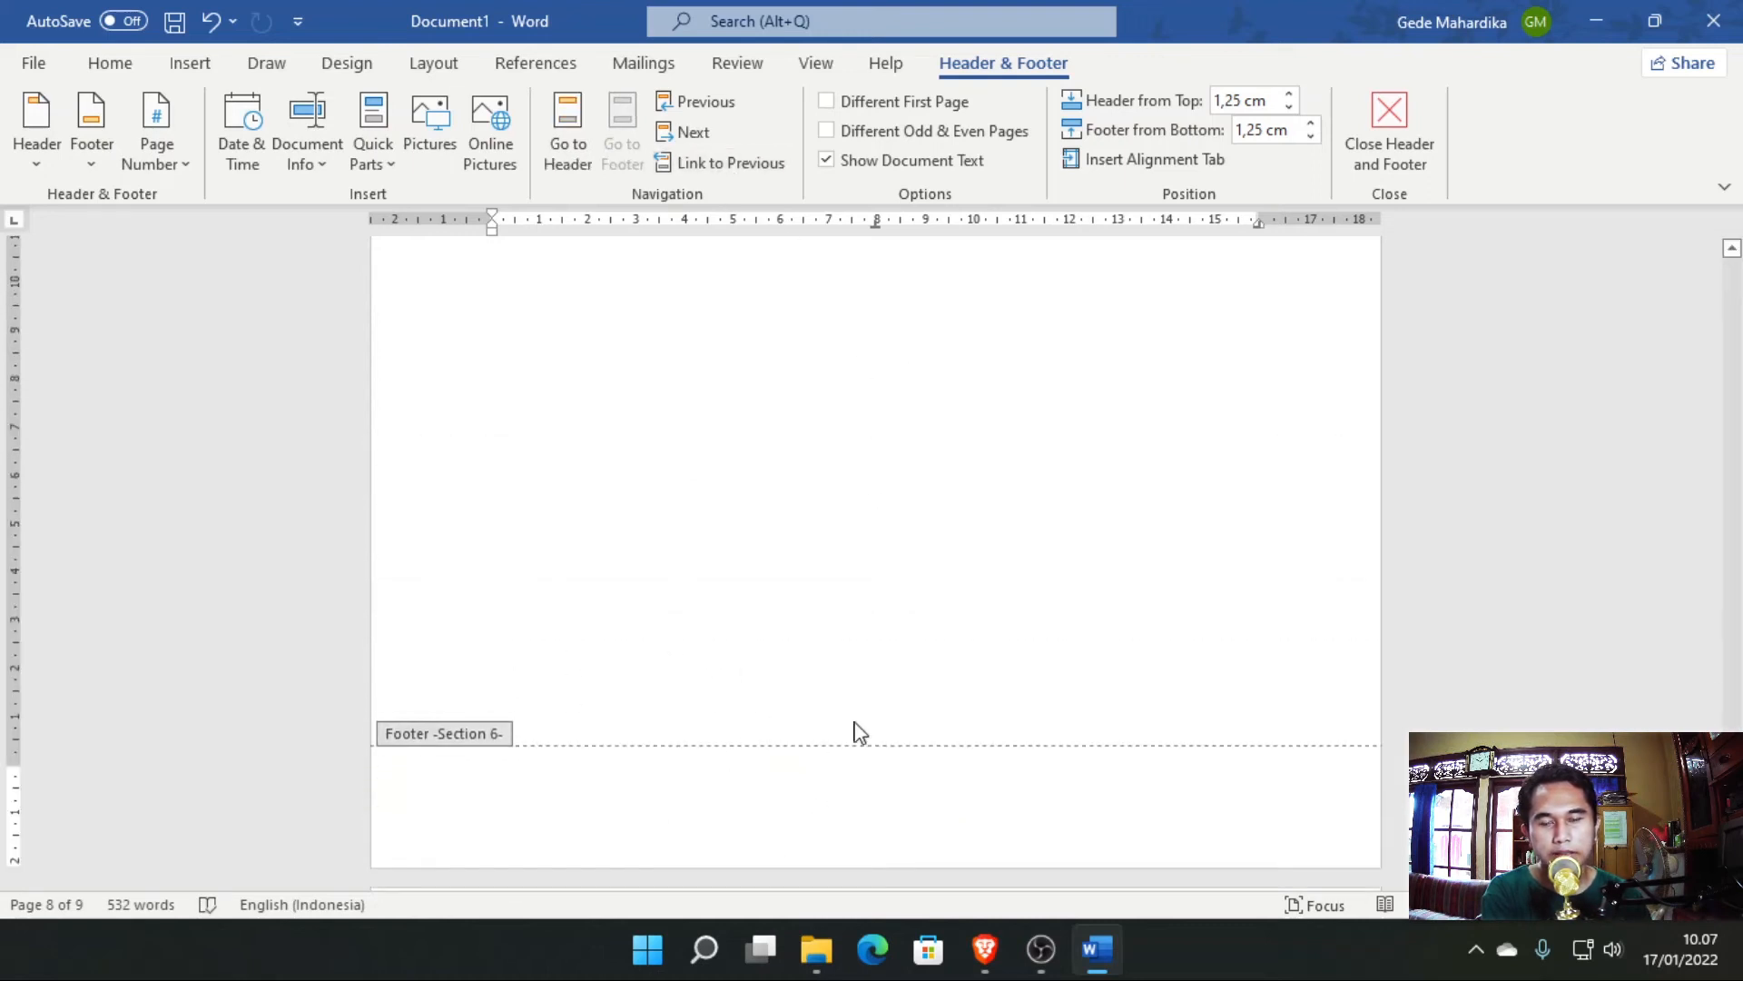
scroll(908, 599, down, 8)
scroll(917, 603, up, 2)
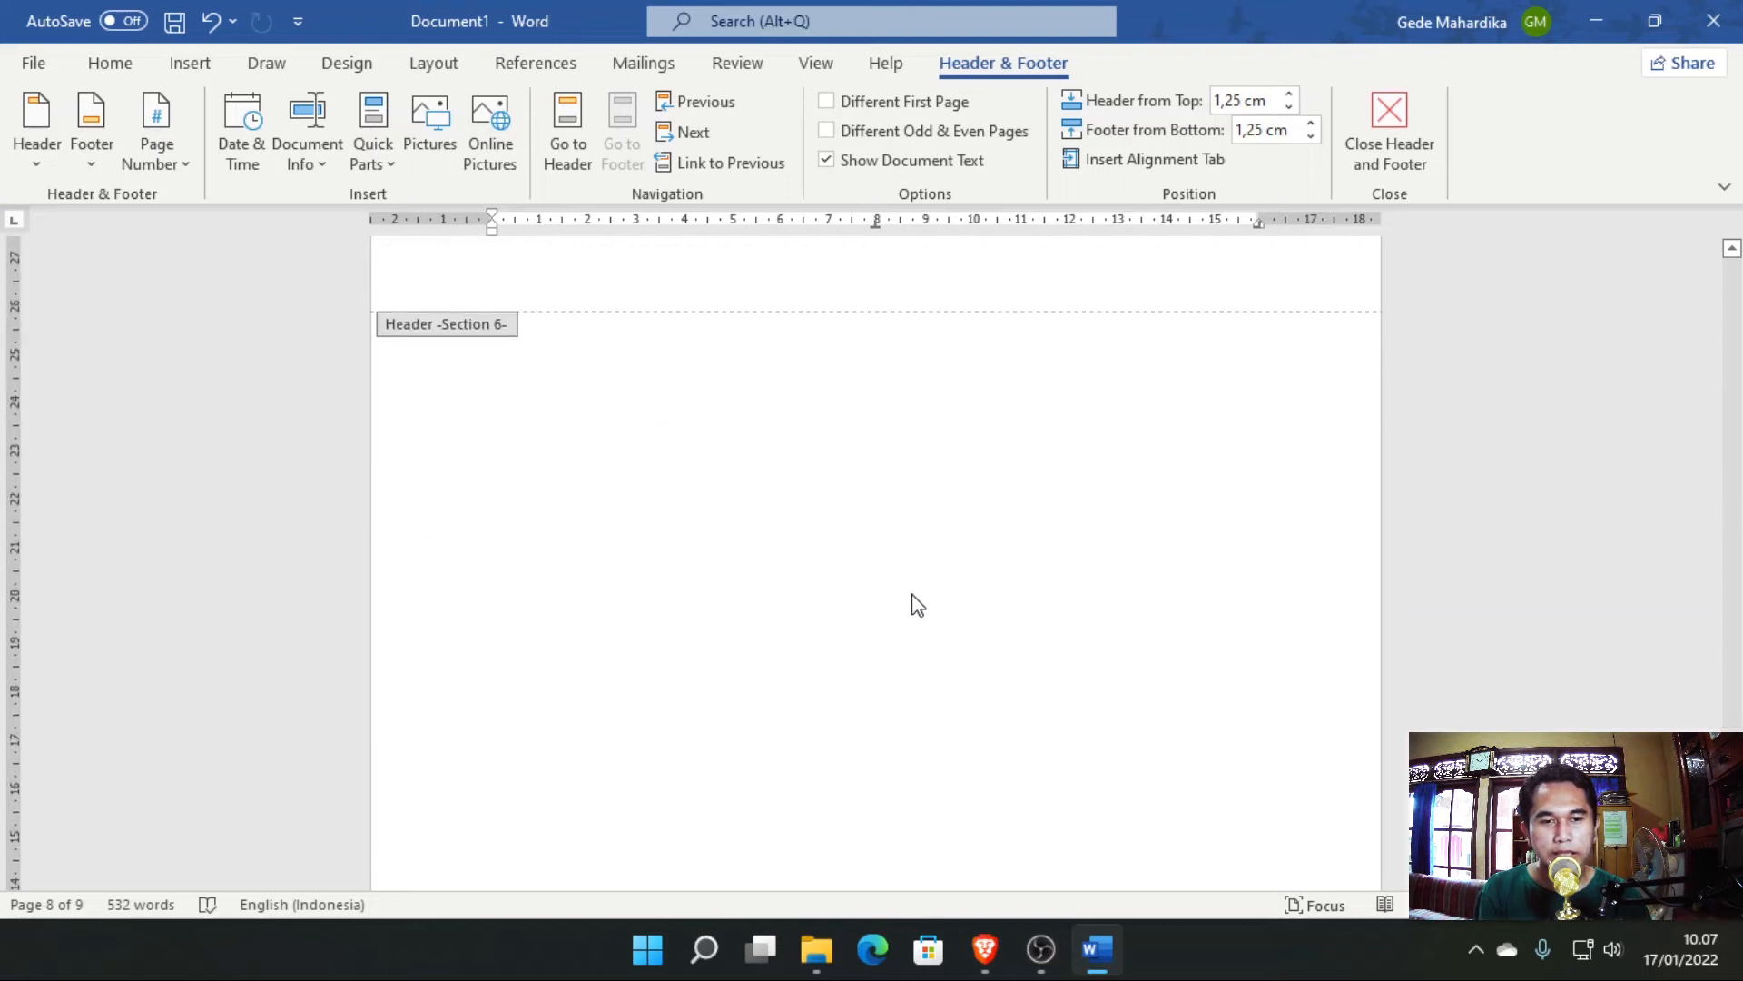
double_click(826, 557)
Remove the extra blank page before the HALAMAN 8 heading and centre that heading again.
scroll(849, 488, down, 5)
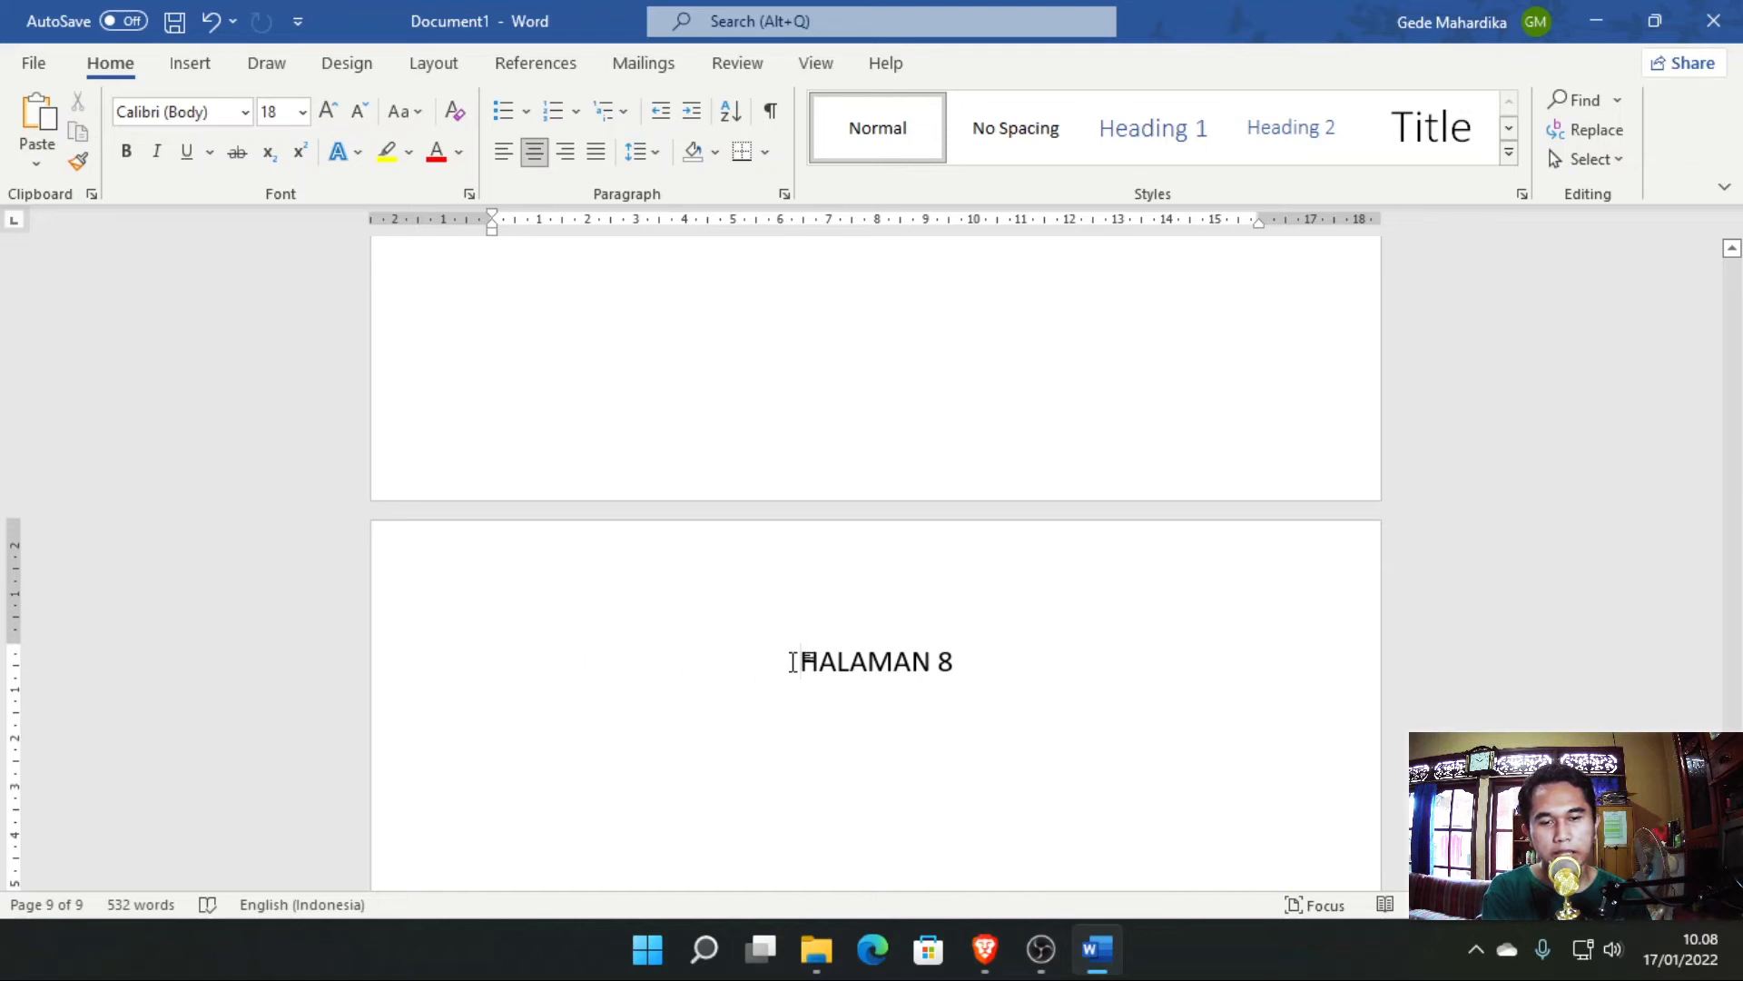
key(ctrl+l)
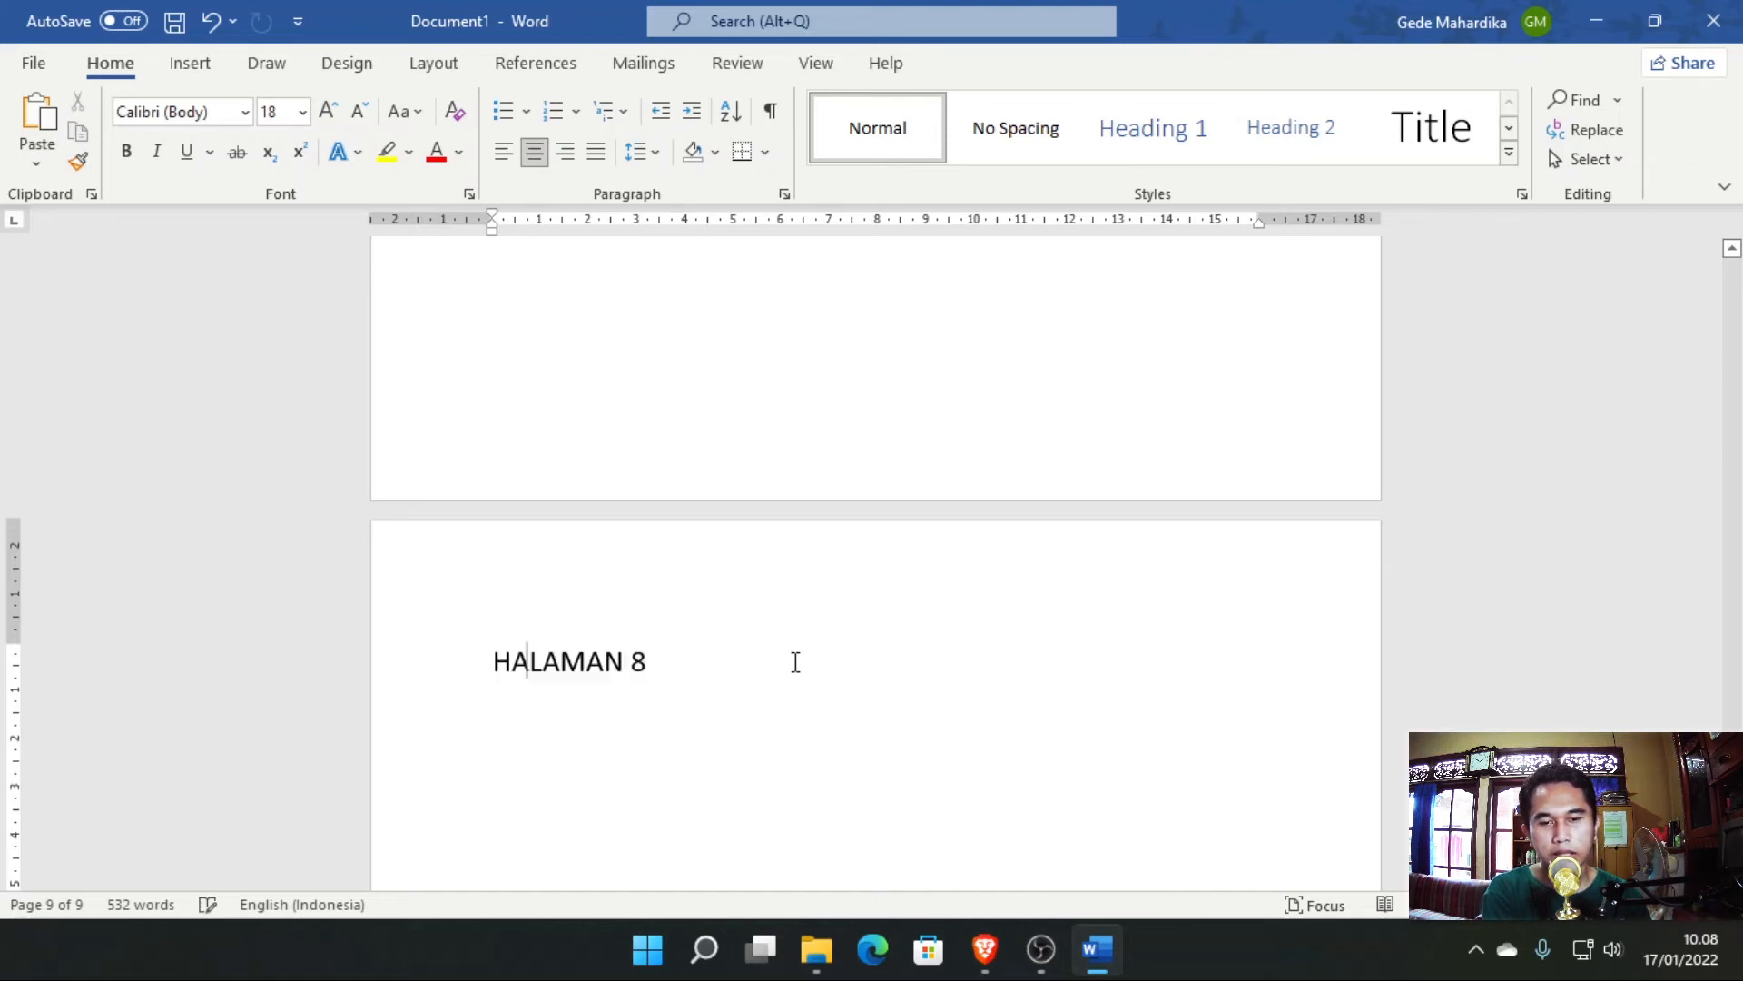
key(ctrl+e)
key(ctrl+l)
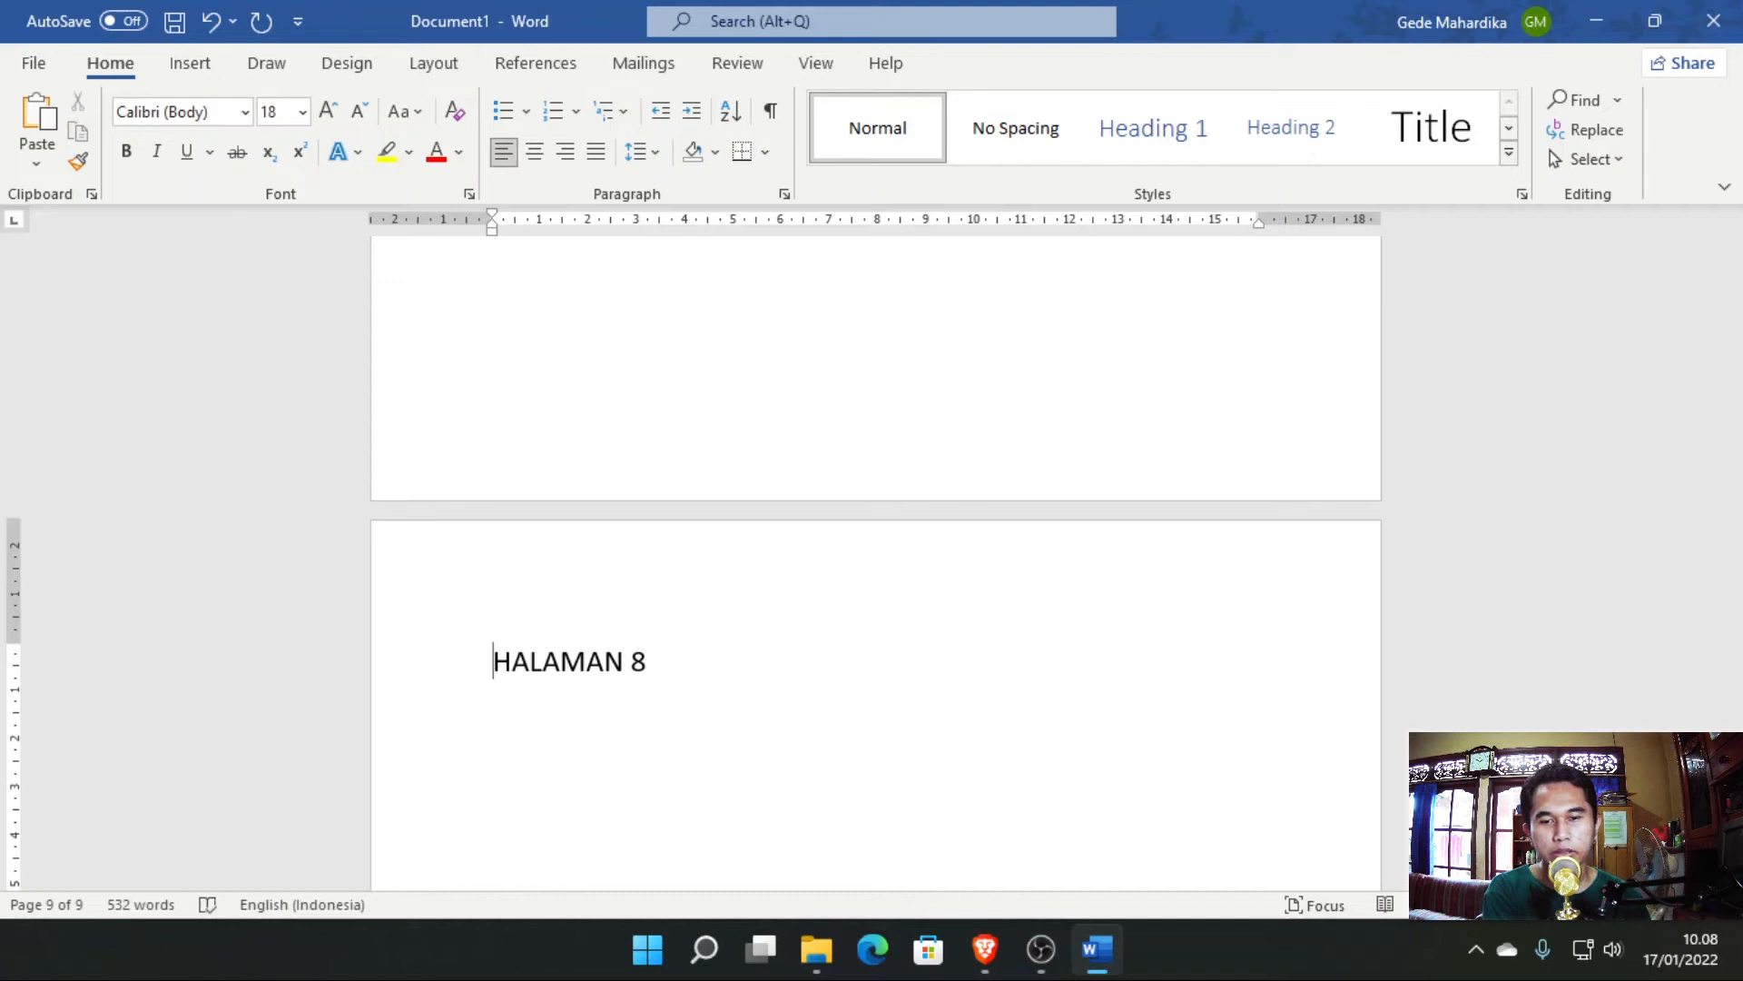
key(BackSpace)
scroll(832, 428, up, 4)
click(496, 621)
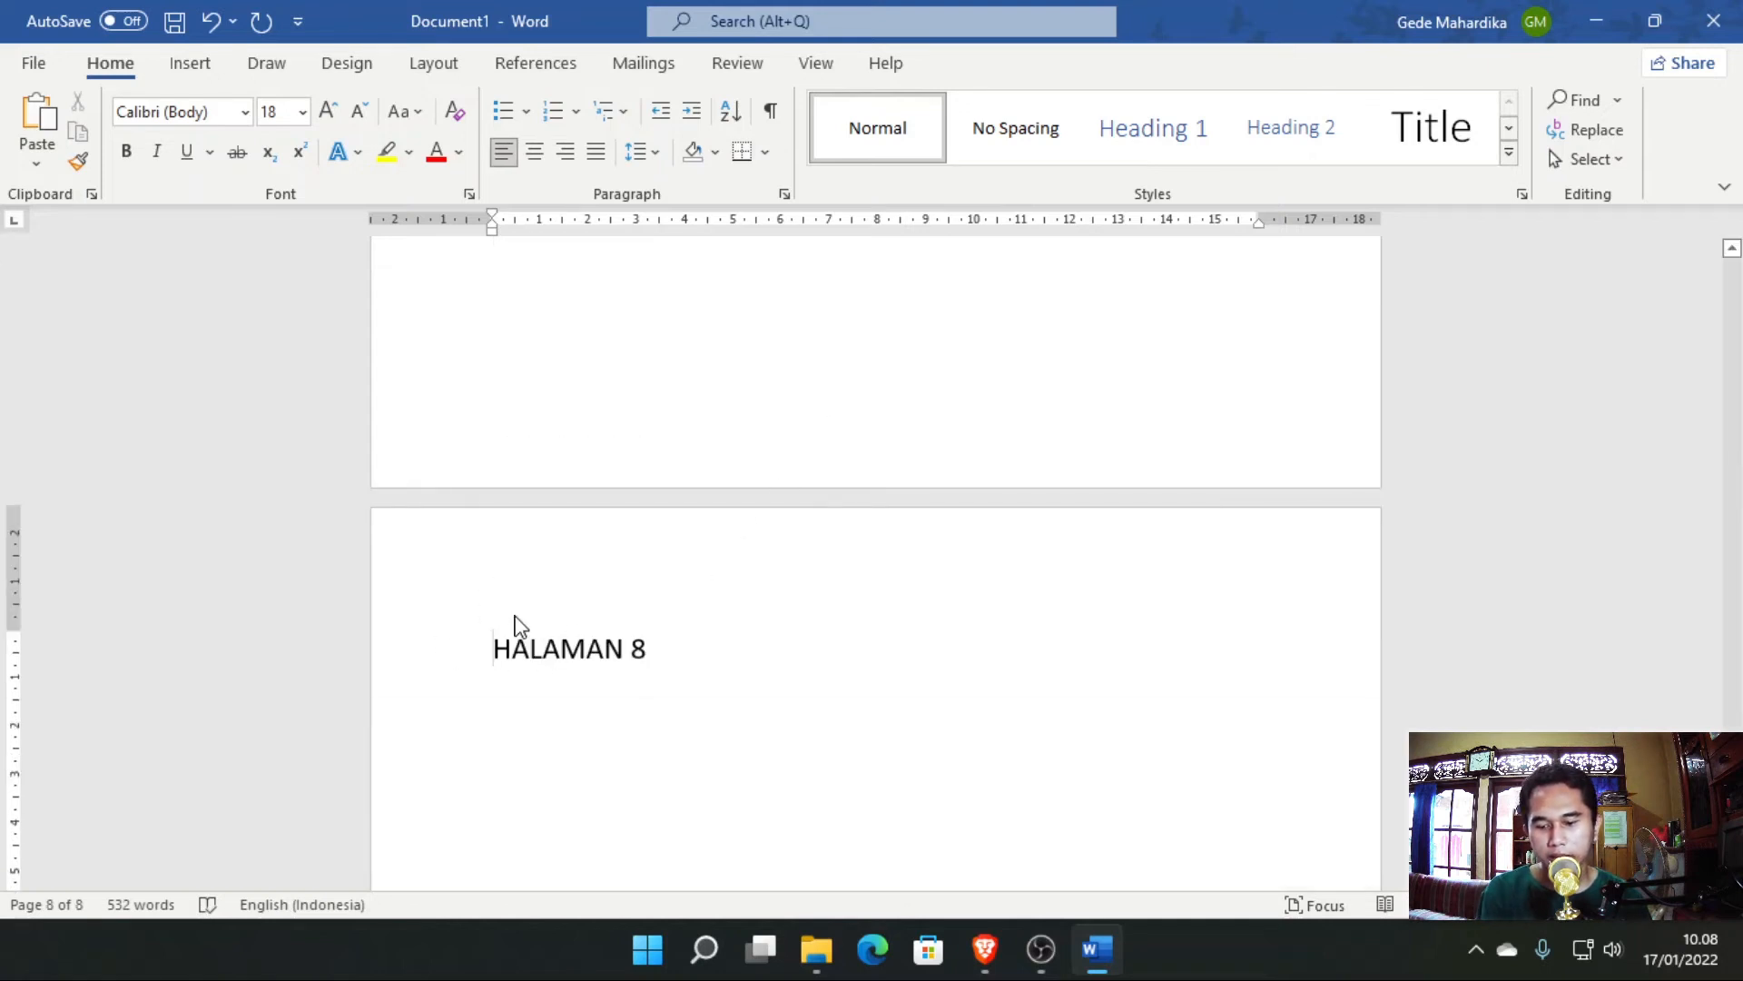
key(ctrl+e)
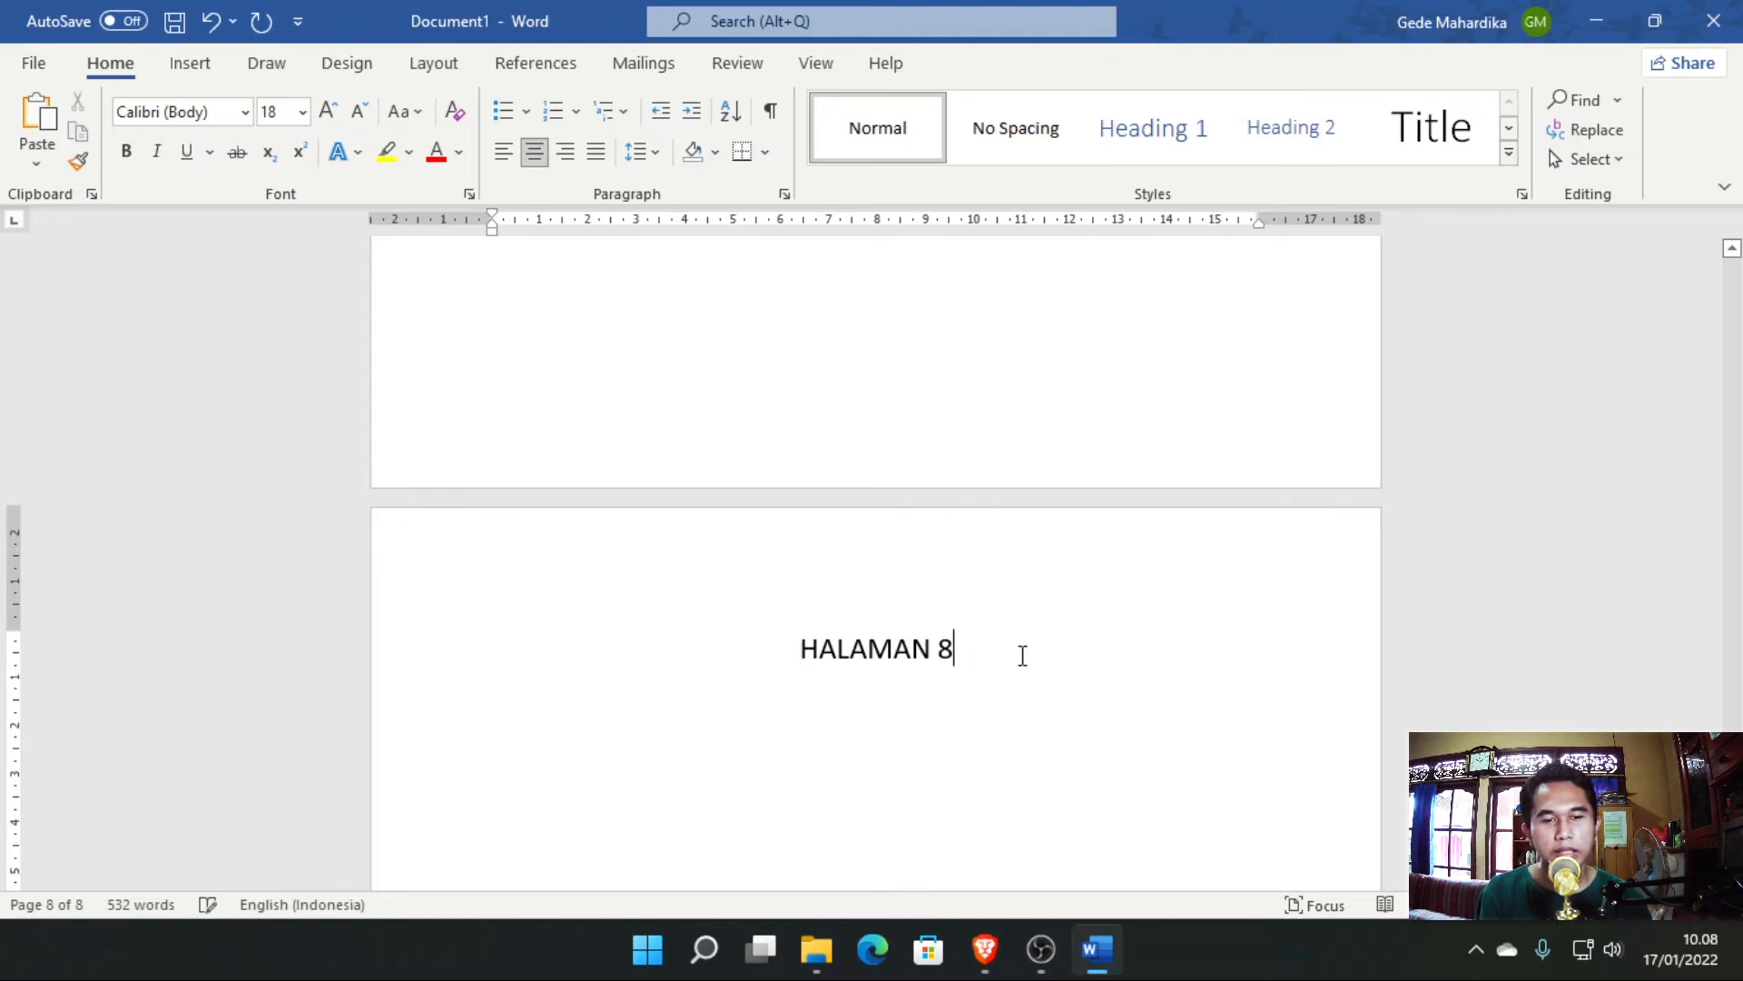
Return to the start of the document and examine the page numbering on the HALAMAN 1 to HALAMAN 3 pages.
scroll(1089, 647, down, 10)
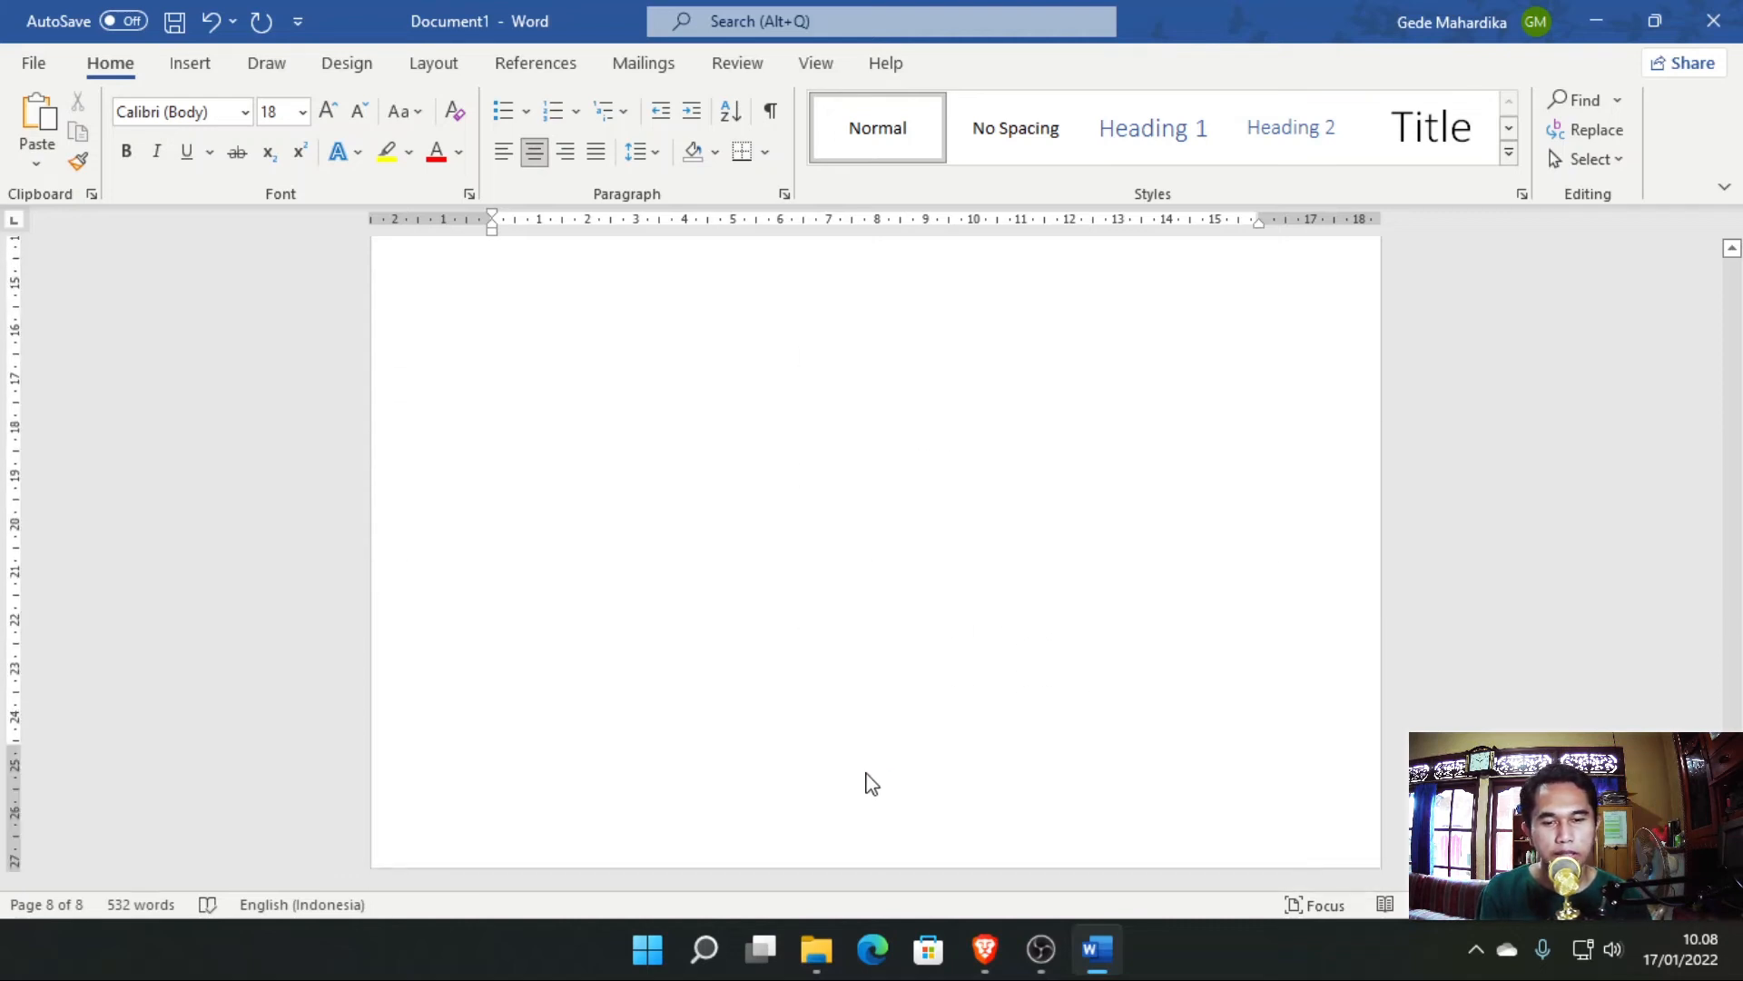
scroll(918, 817, up, 10)
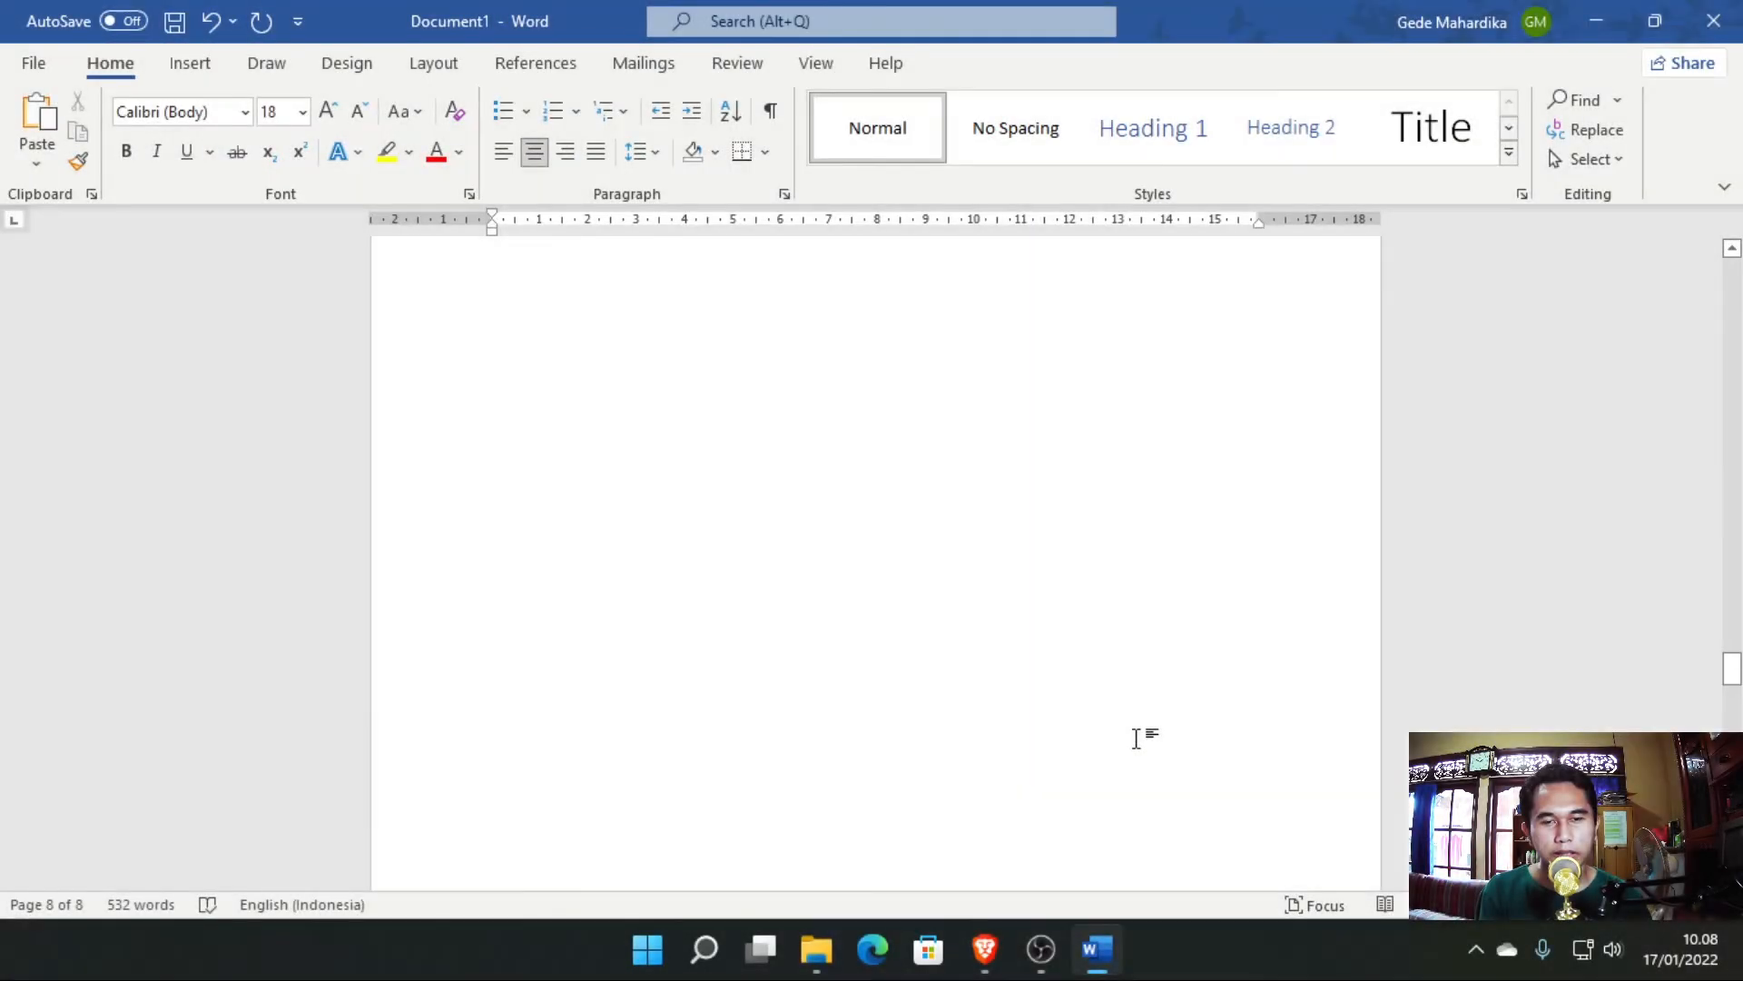
scroll(1138, 738, up, 20)
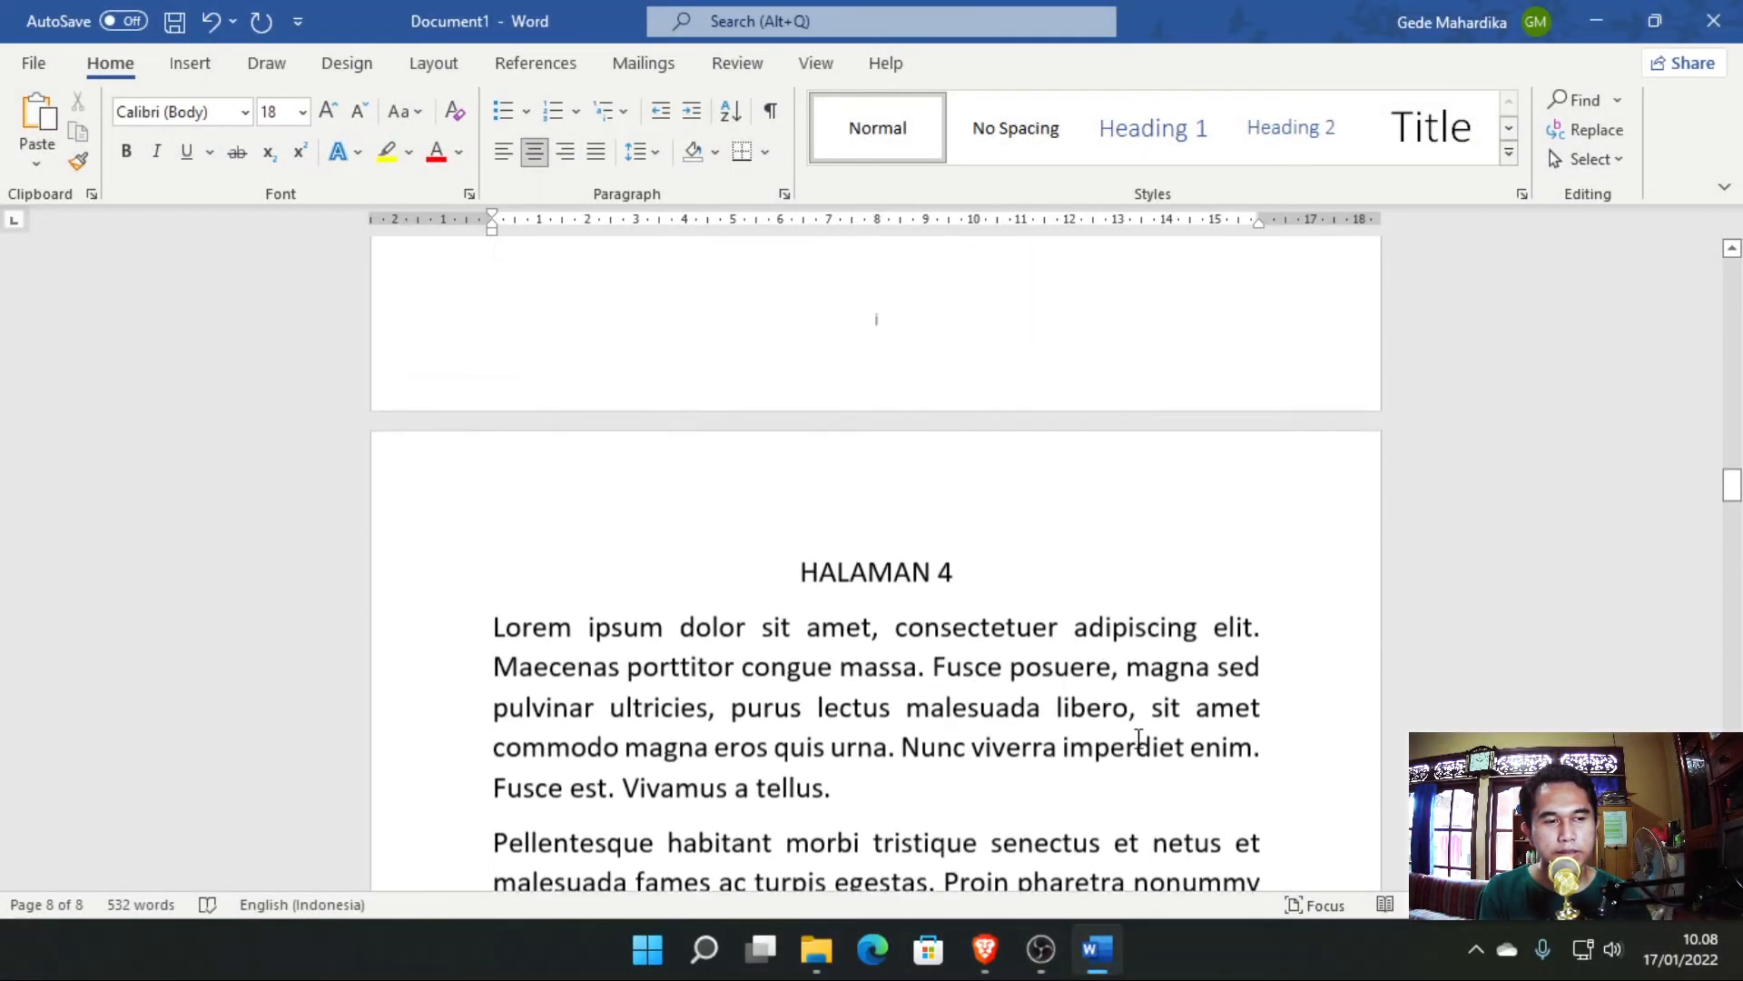
scroll(1138, 739, up, 20)
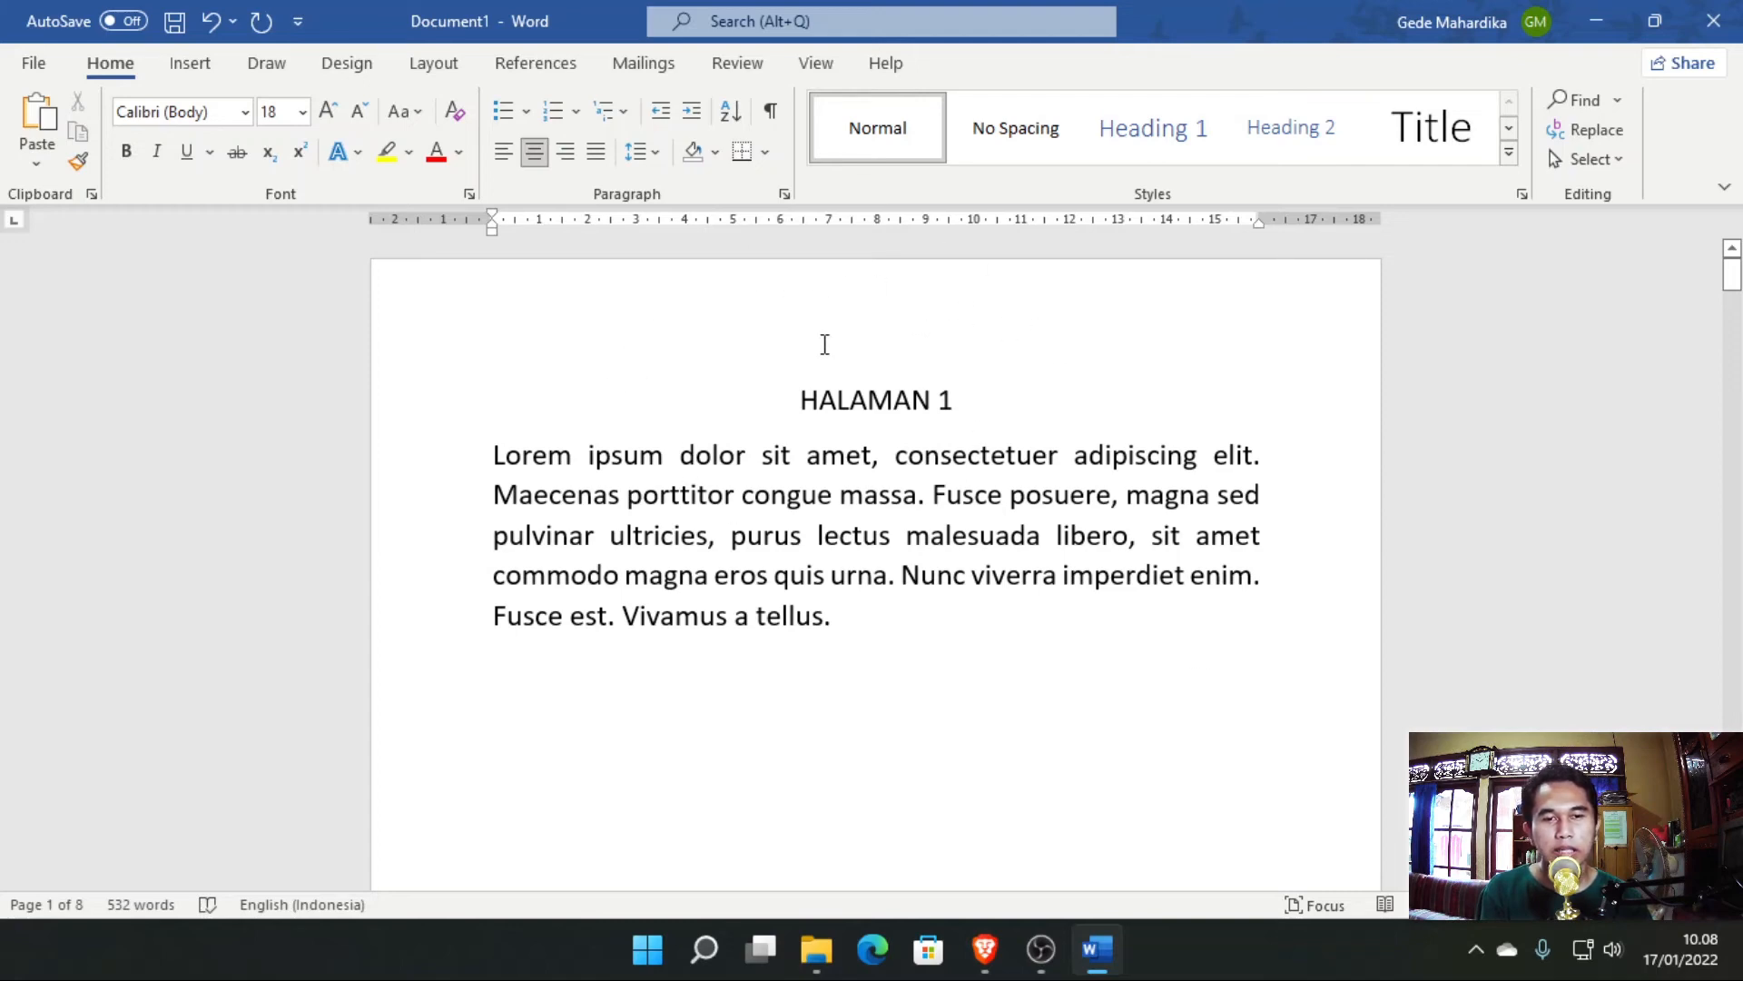
scroll(824, 344, down, 10)
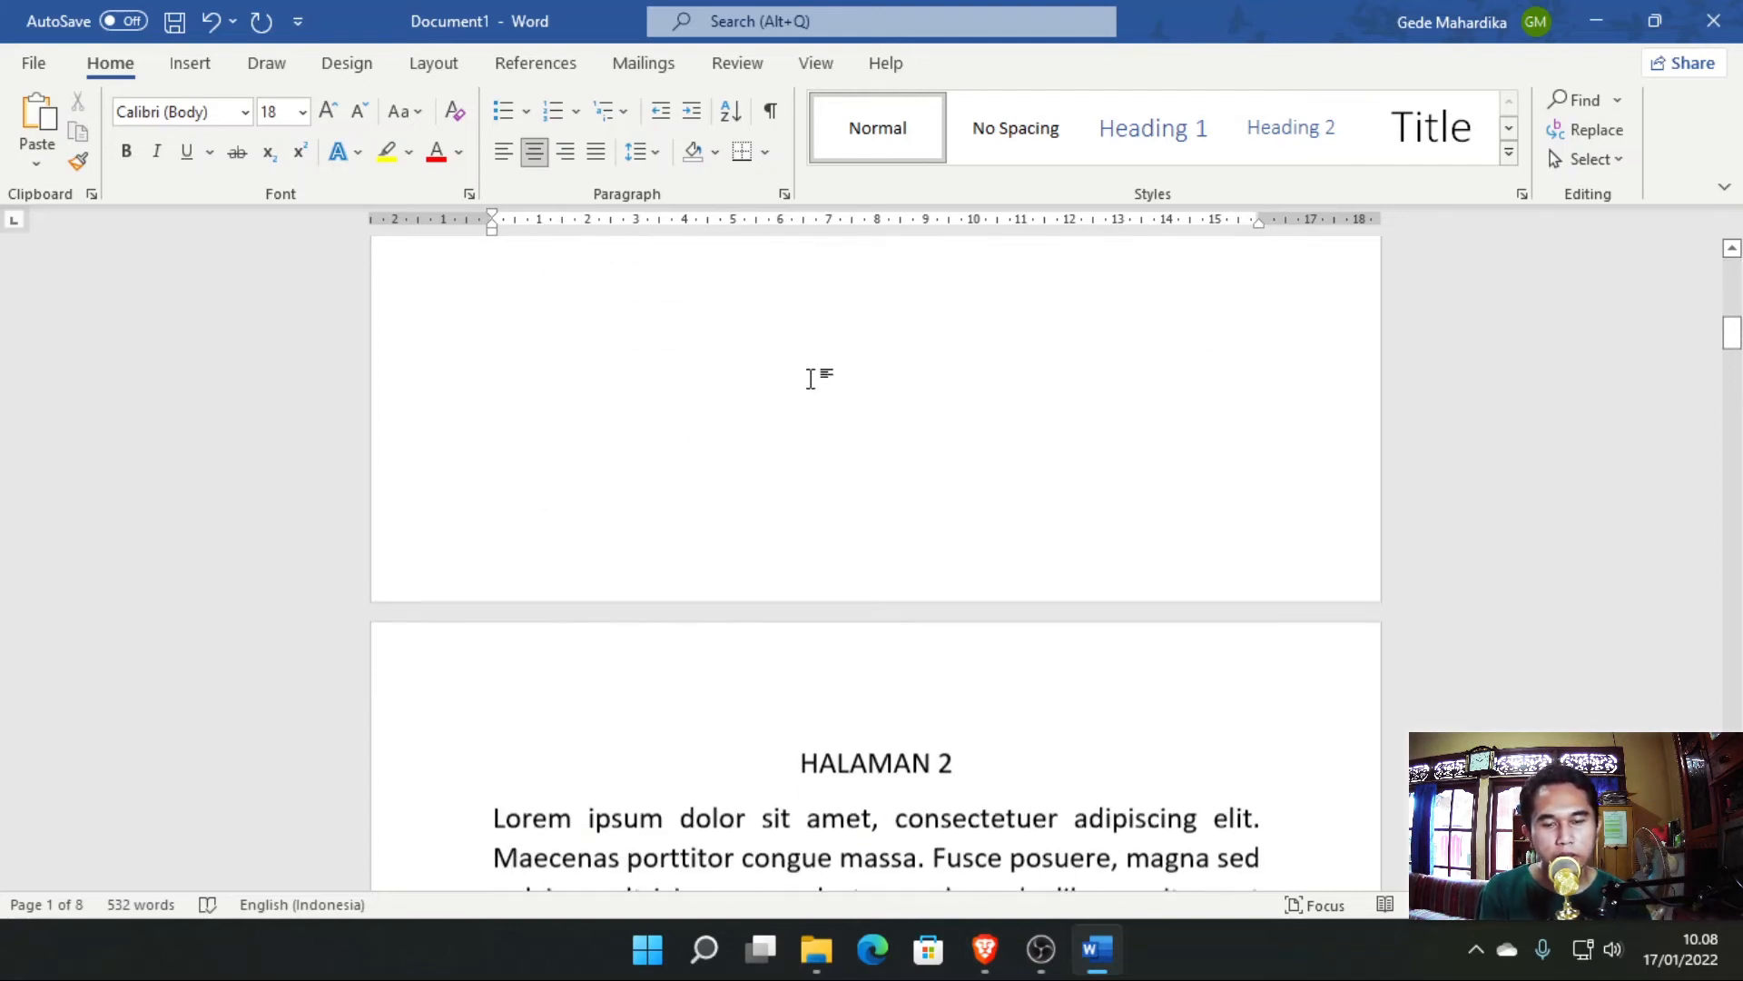
scroll(812, 386, down, 4)
scroll(888, 441, up, 4)
scroll(944, 590, down, 1)
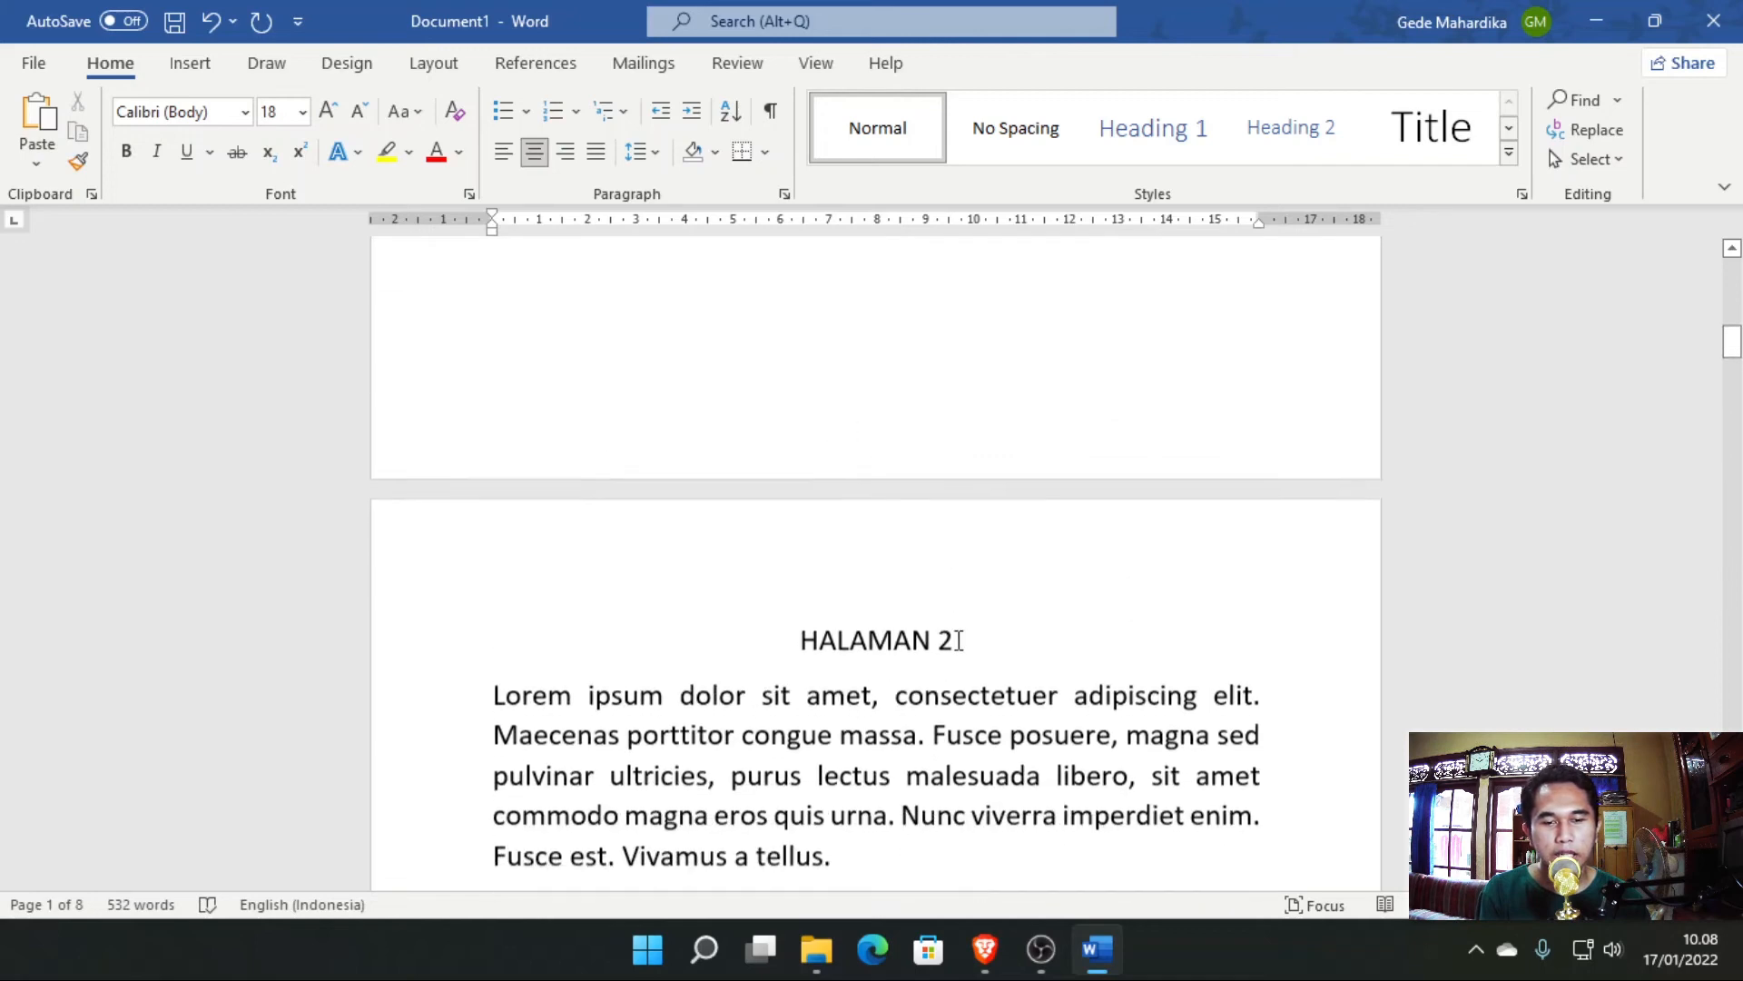
scroll(781, 533, down, 6)
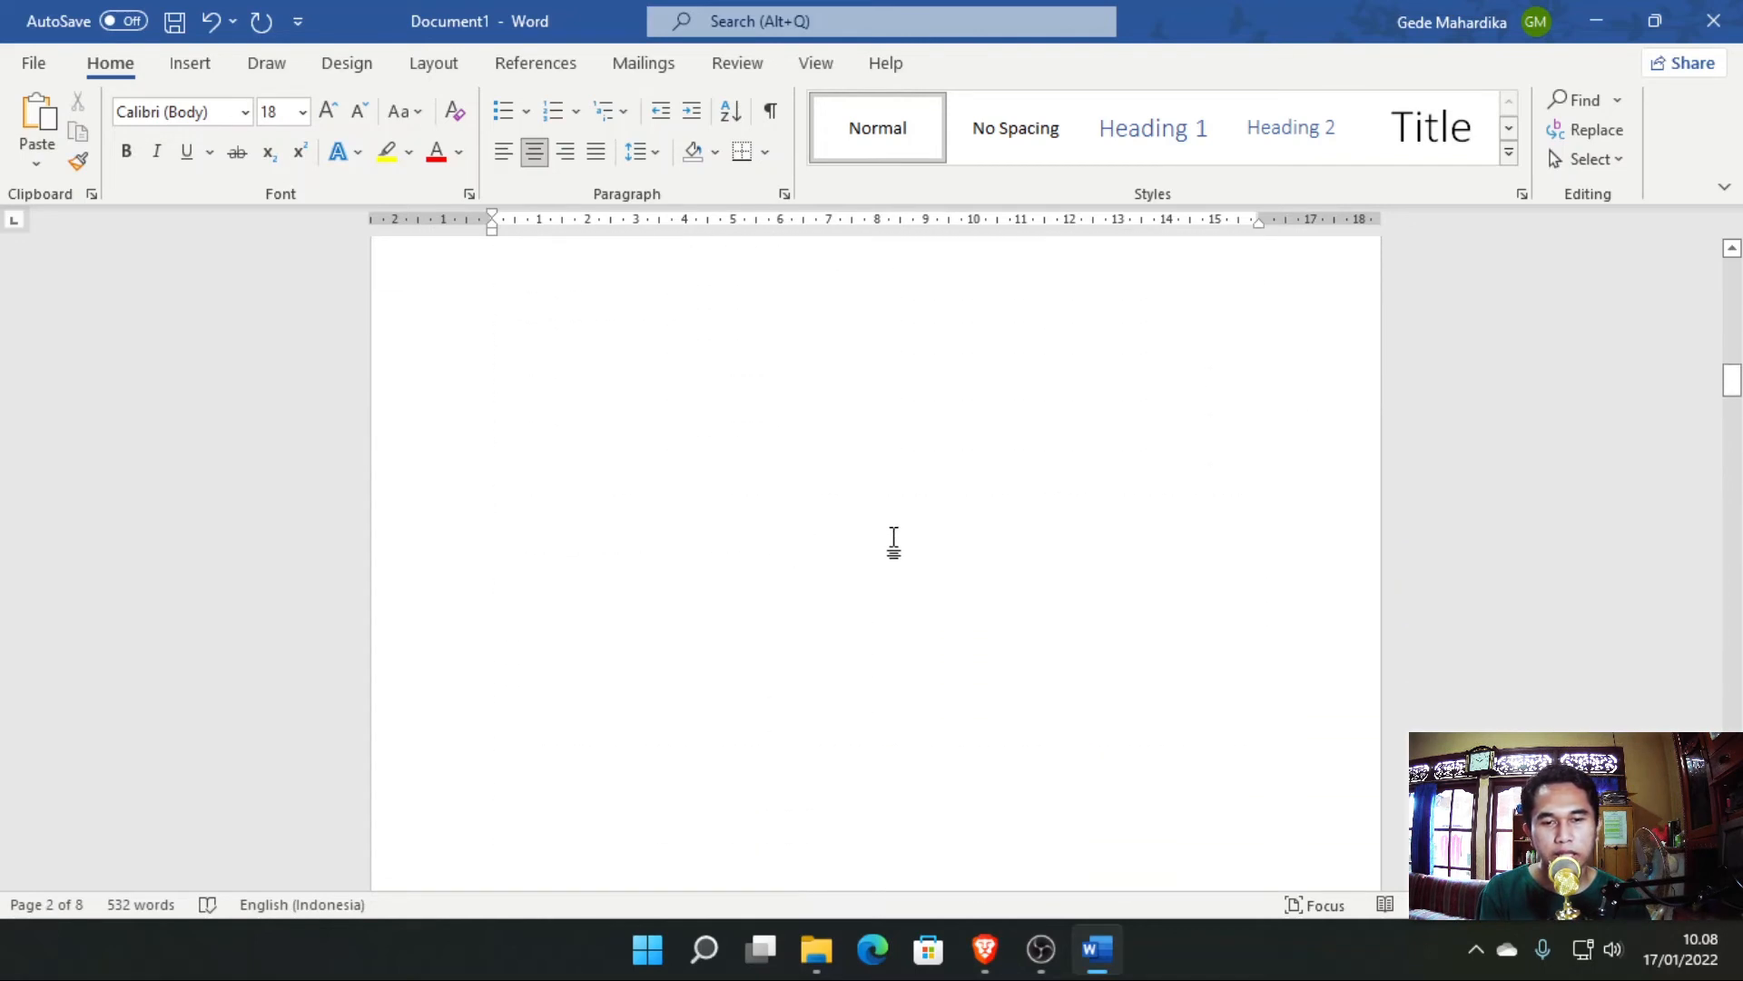
scroll(945, 556, down, 3)
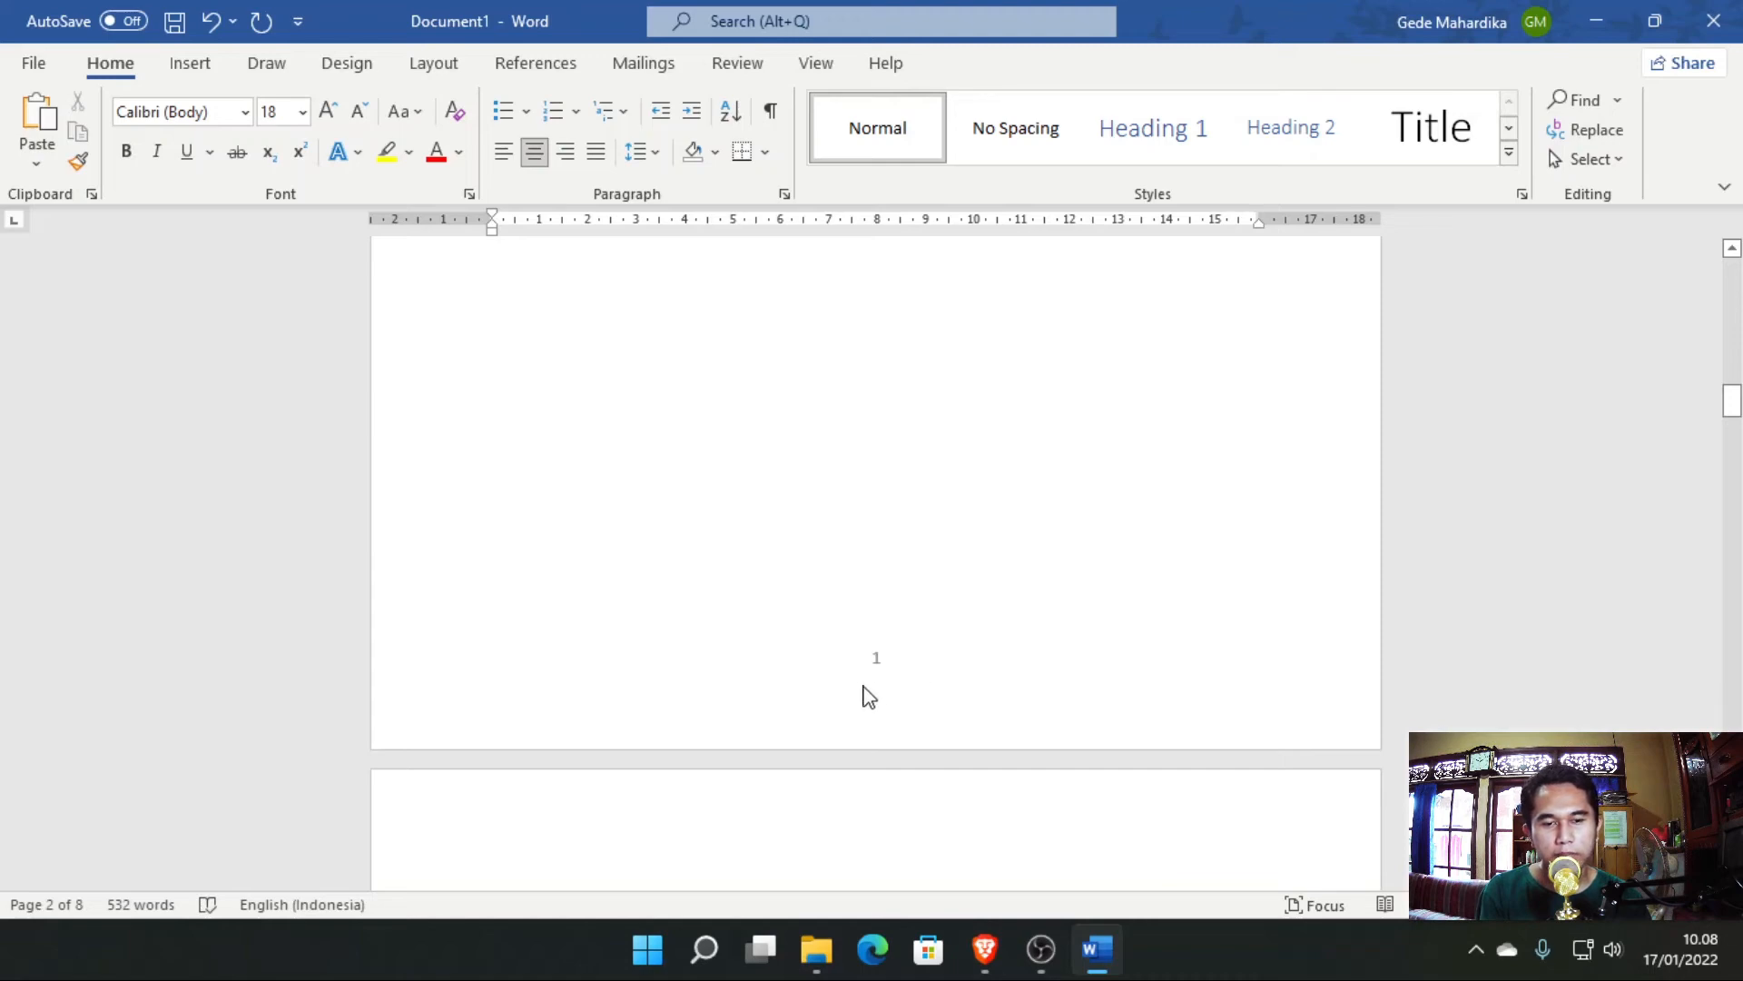
scroll(911, 683, down, 4)
scroll(727, 527, down, 10)
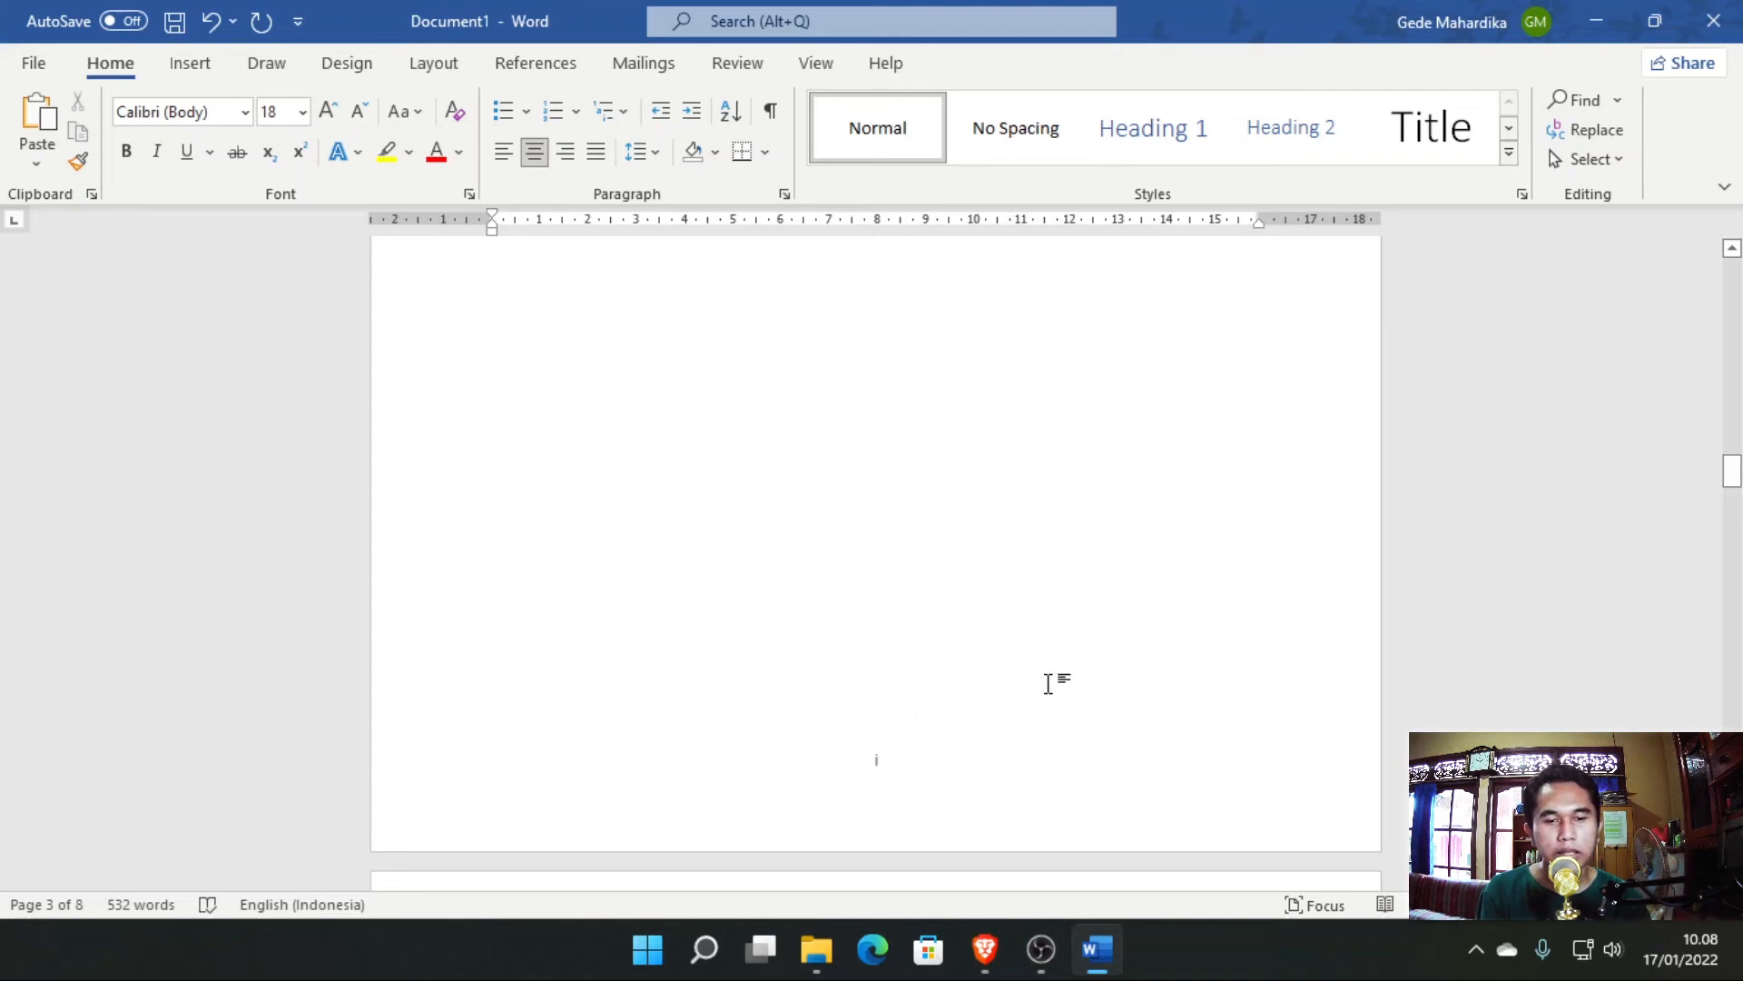
Examine the header and footer page numbers from the HALAMAN 4 page through the HALAMAN 8 page.
scroll(1048, 677, down, 4)
scroll(1054, 666, down, 10)
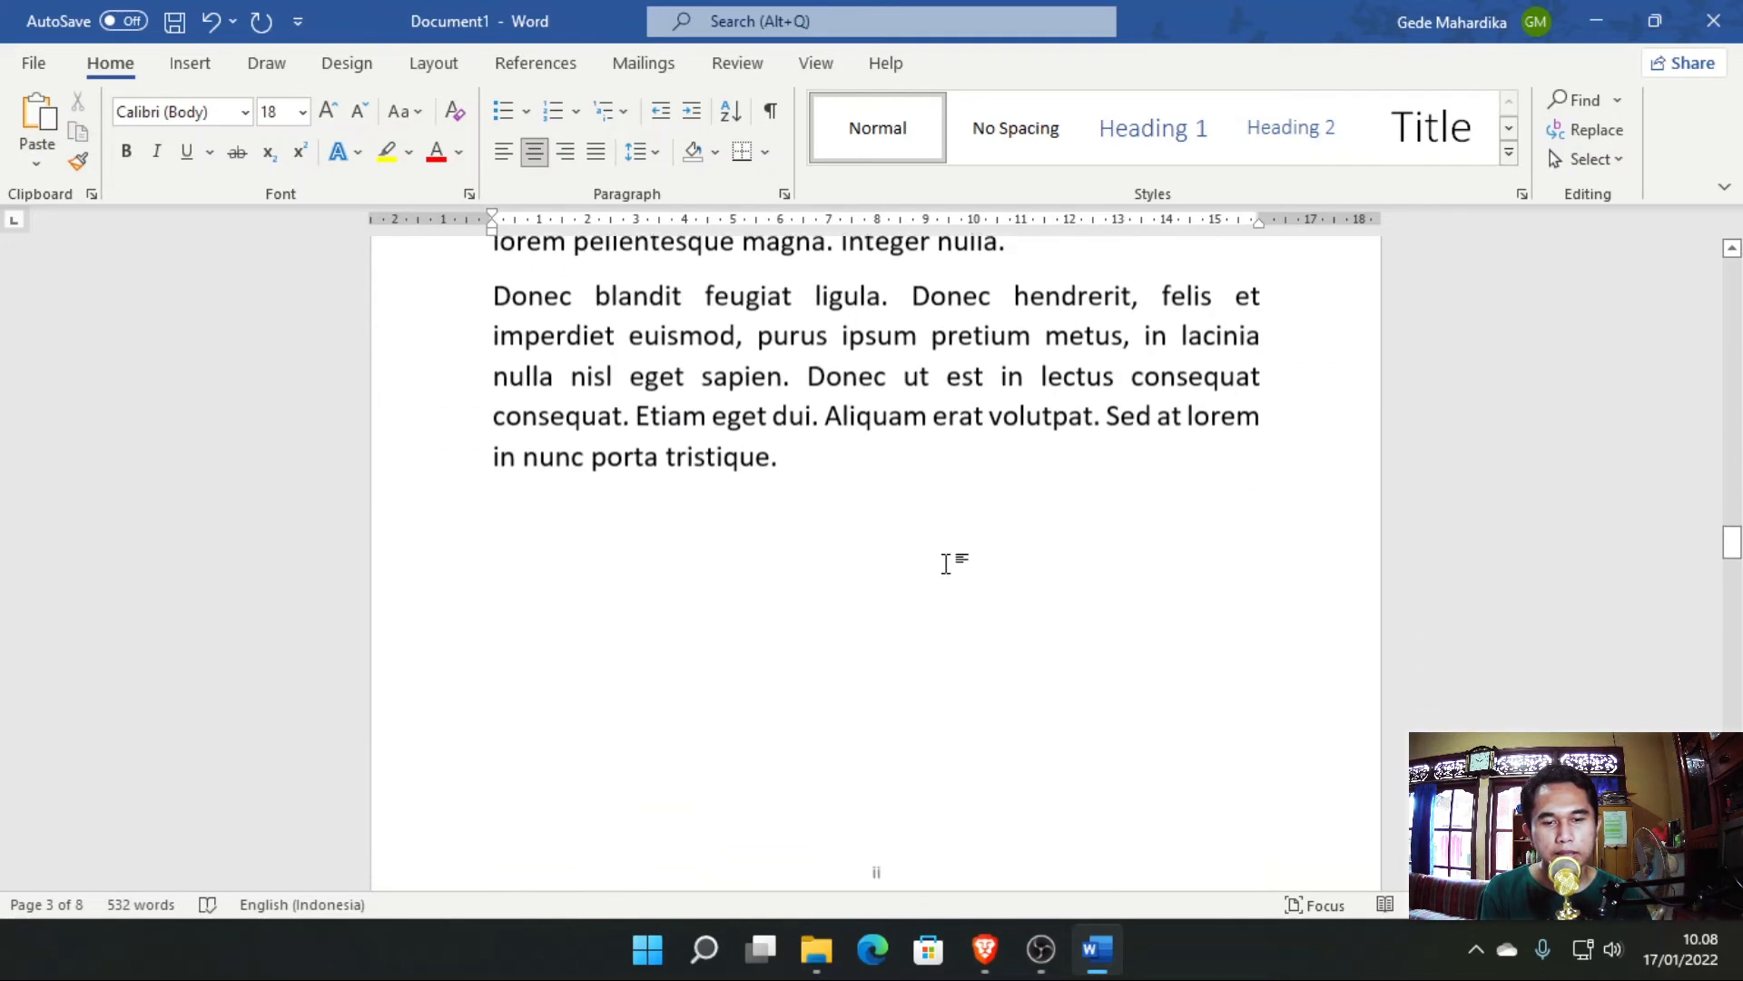
scroll(949, 608, down, 1)
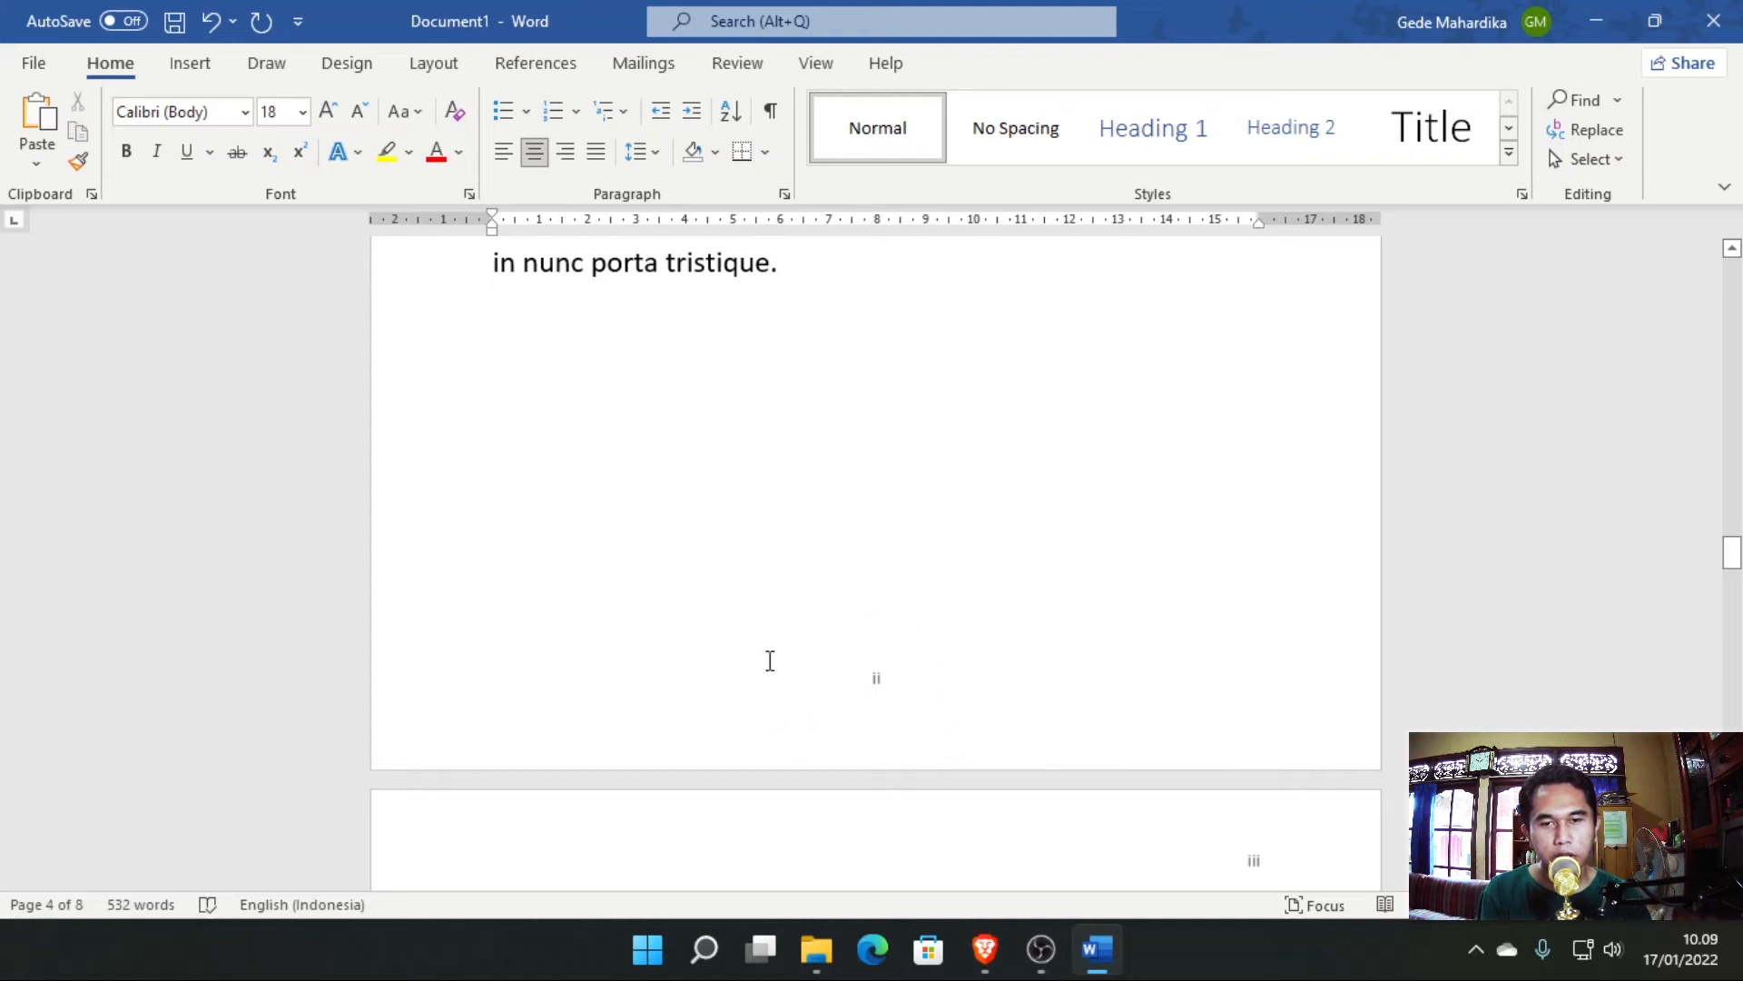
scroll(819, 650, down, 2)
scroll(784, 686, down, 1)
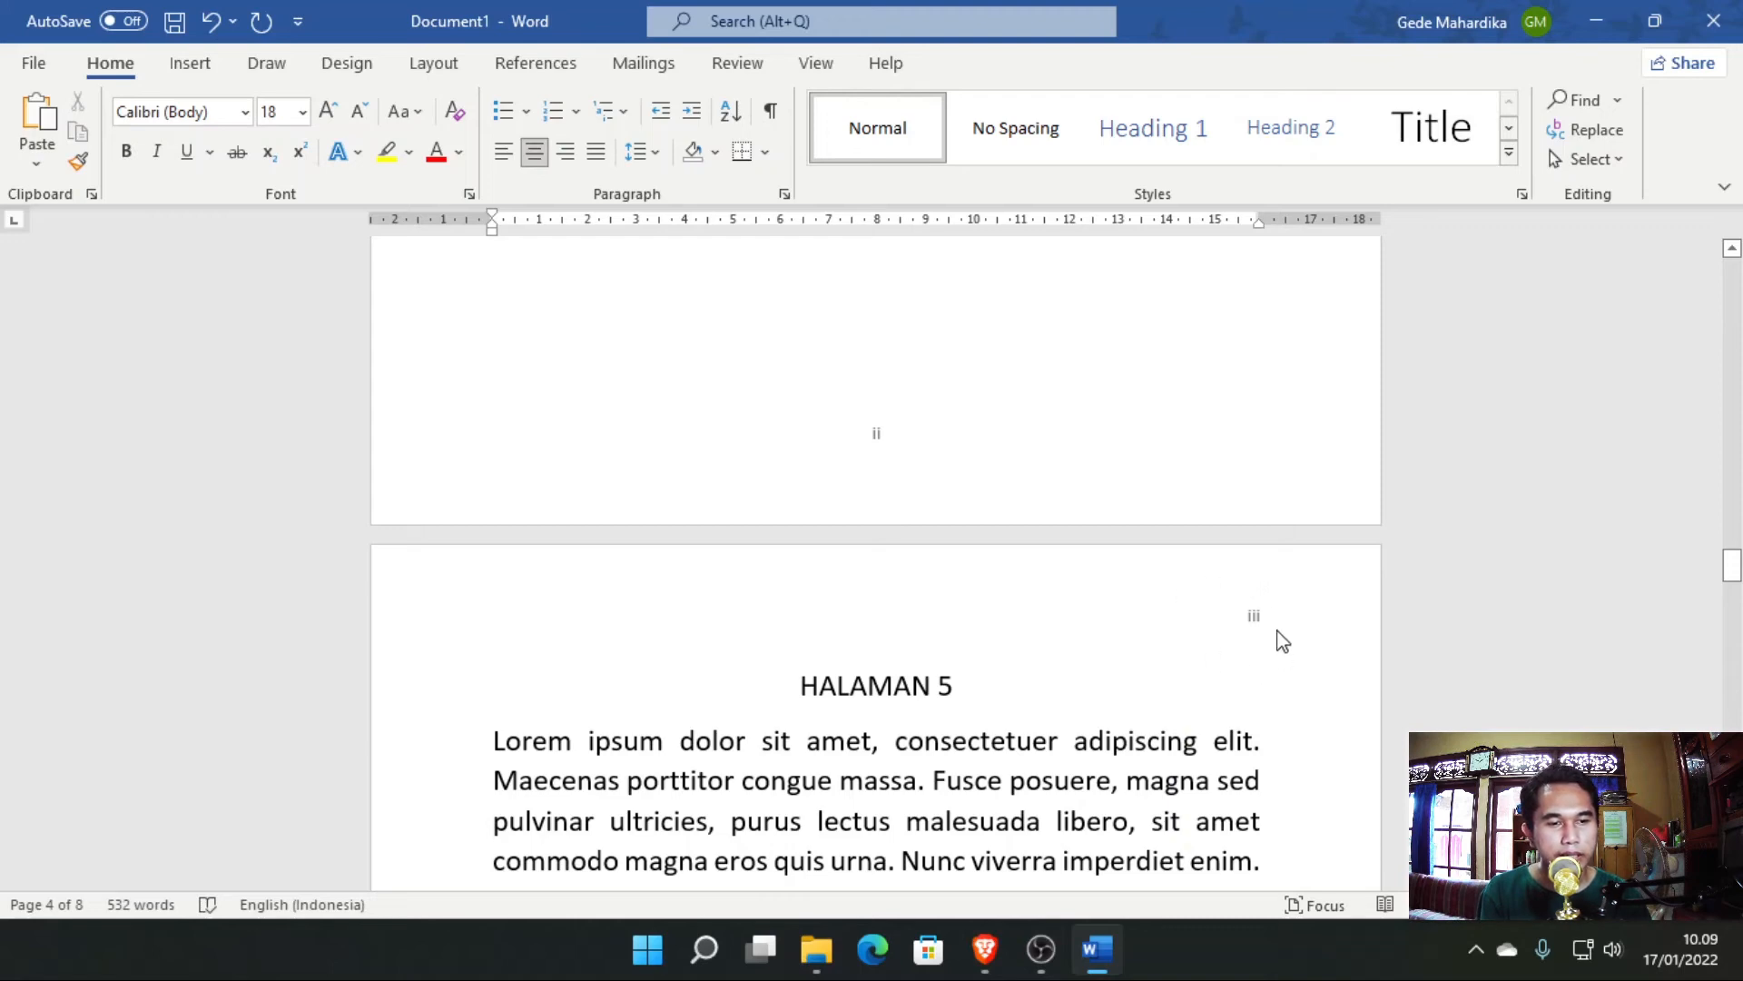
scroll(915, 653, down, 10)
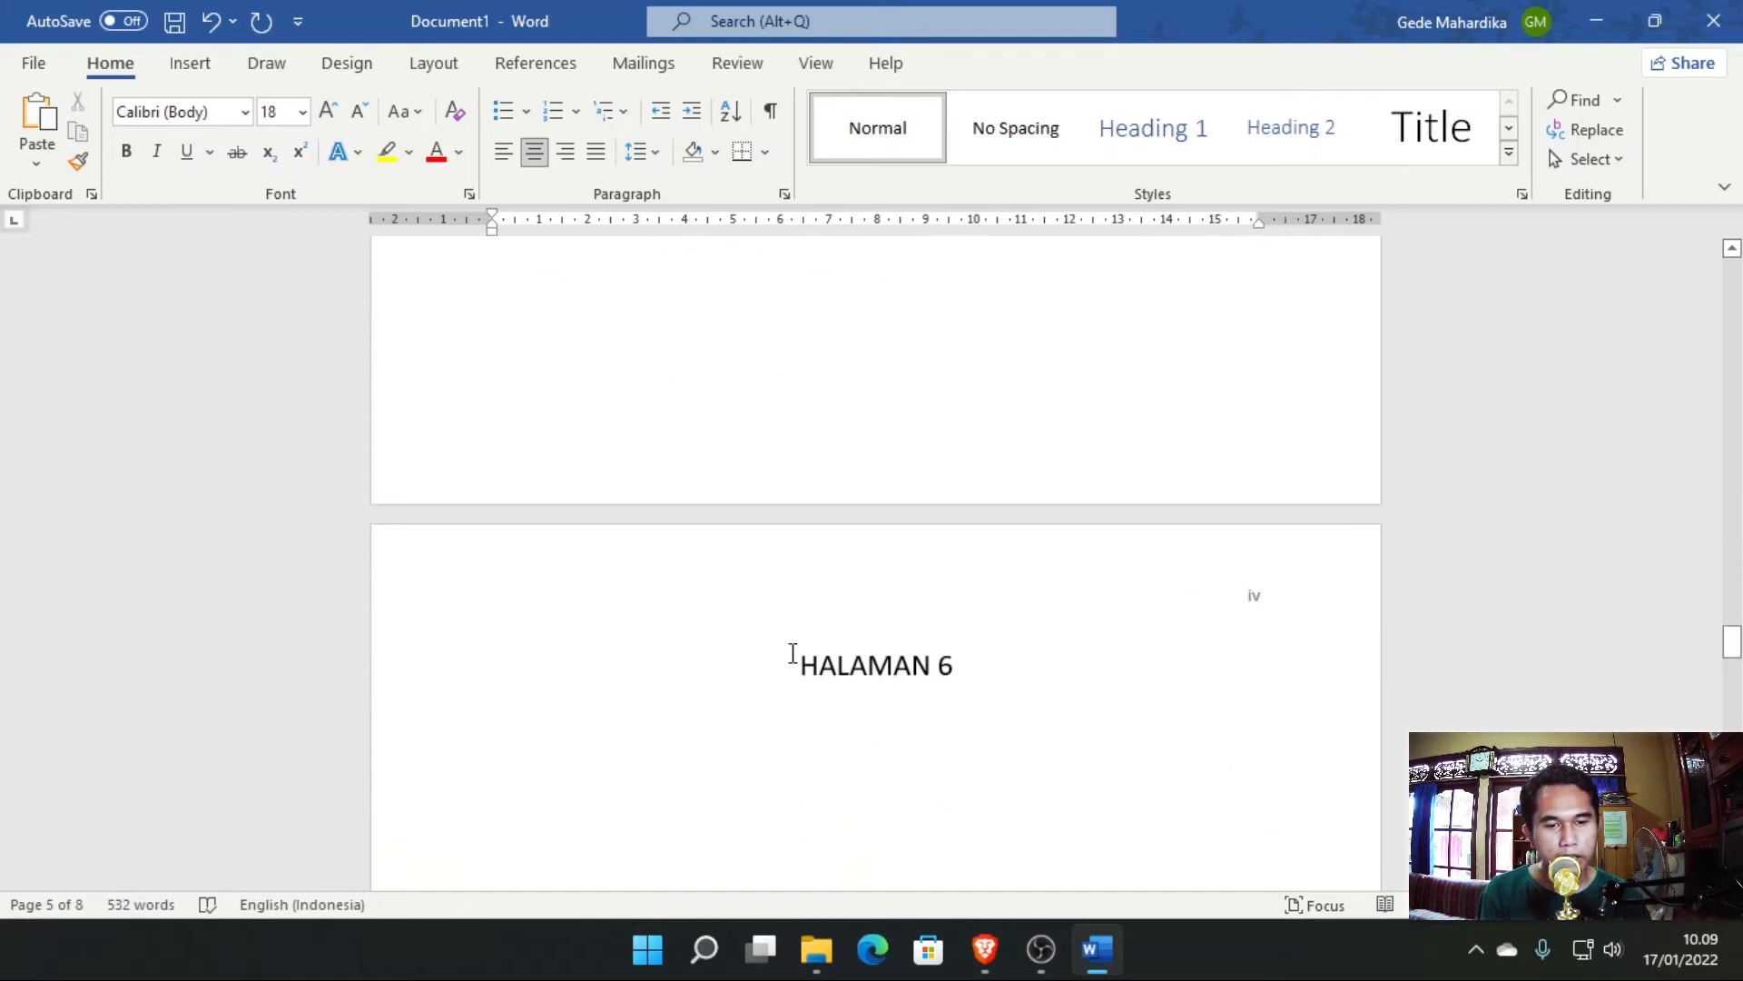
scroll(790, 654, down, 7)
scroll(791, 652, down, 5)
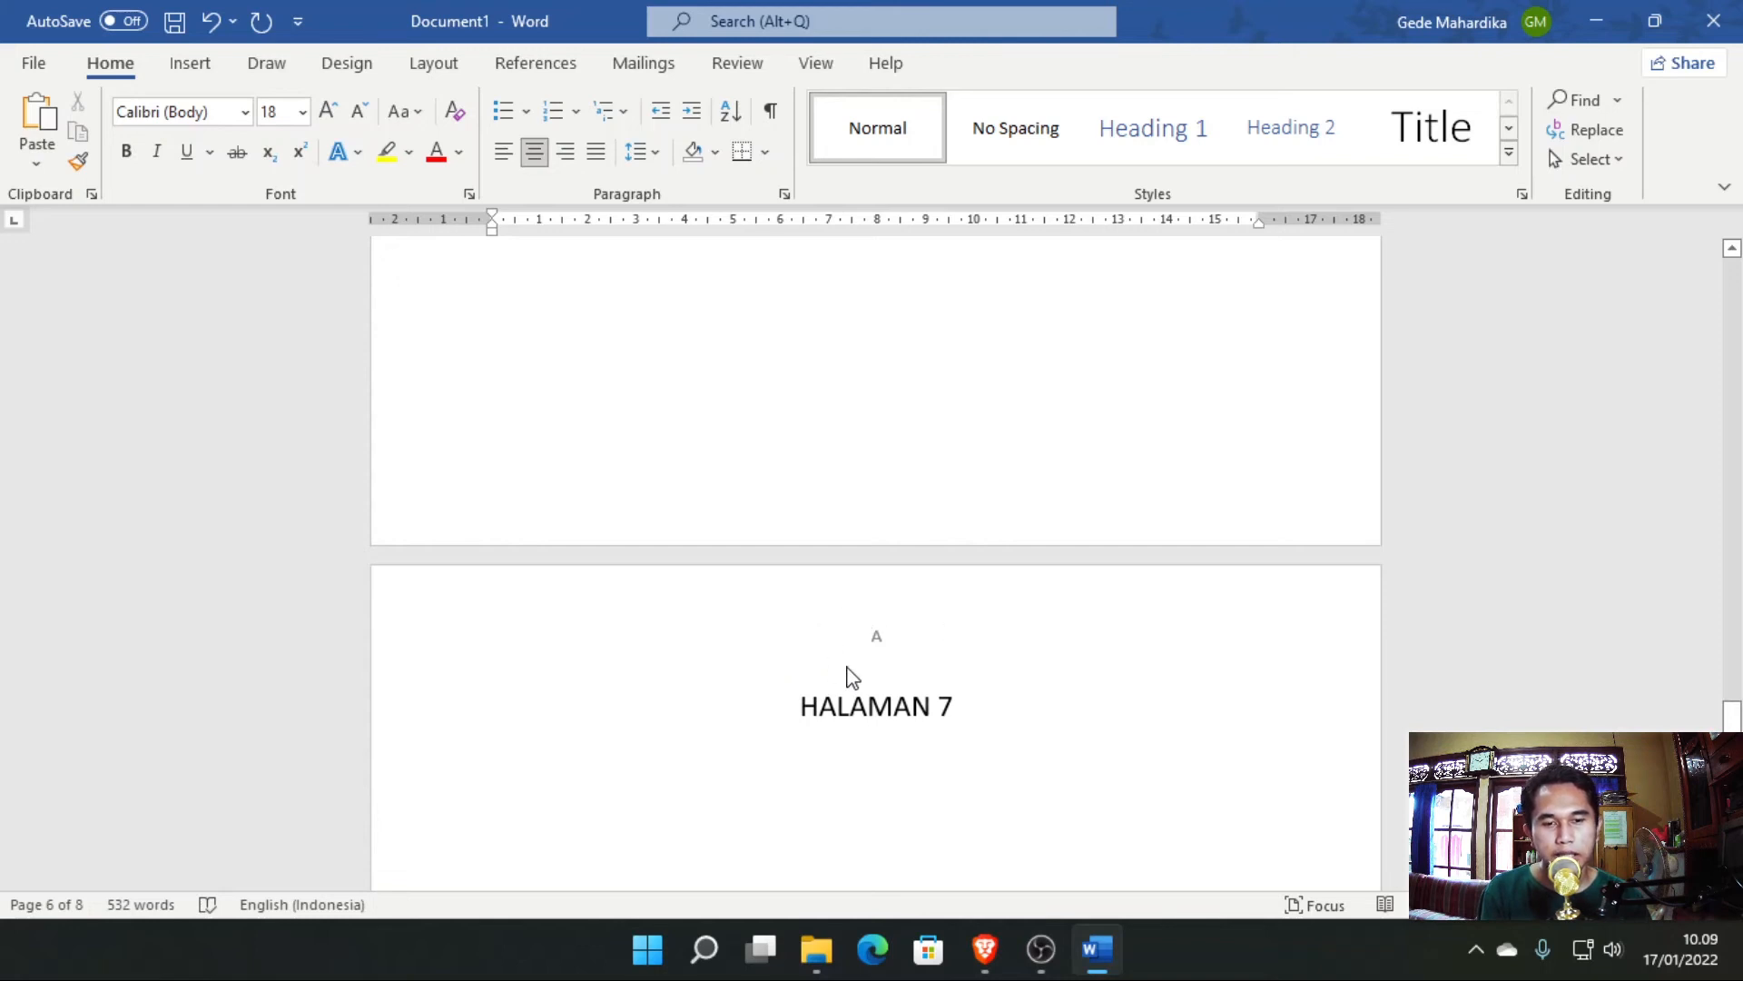
scroll(911, 645, down, 6)
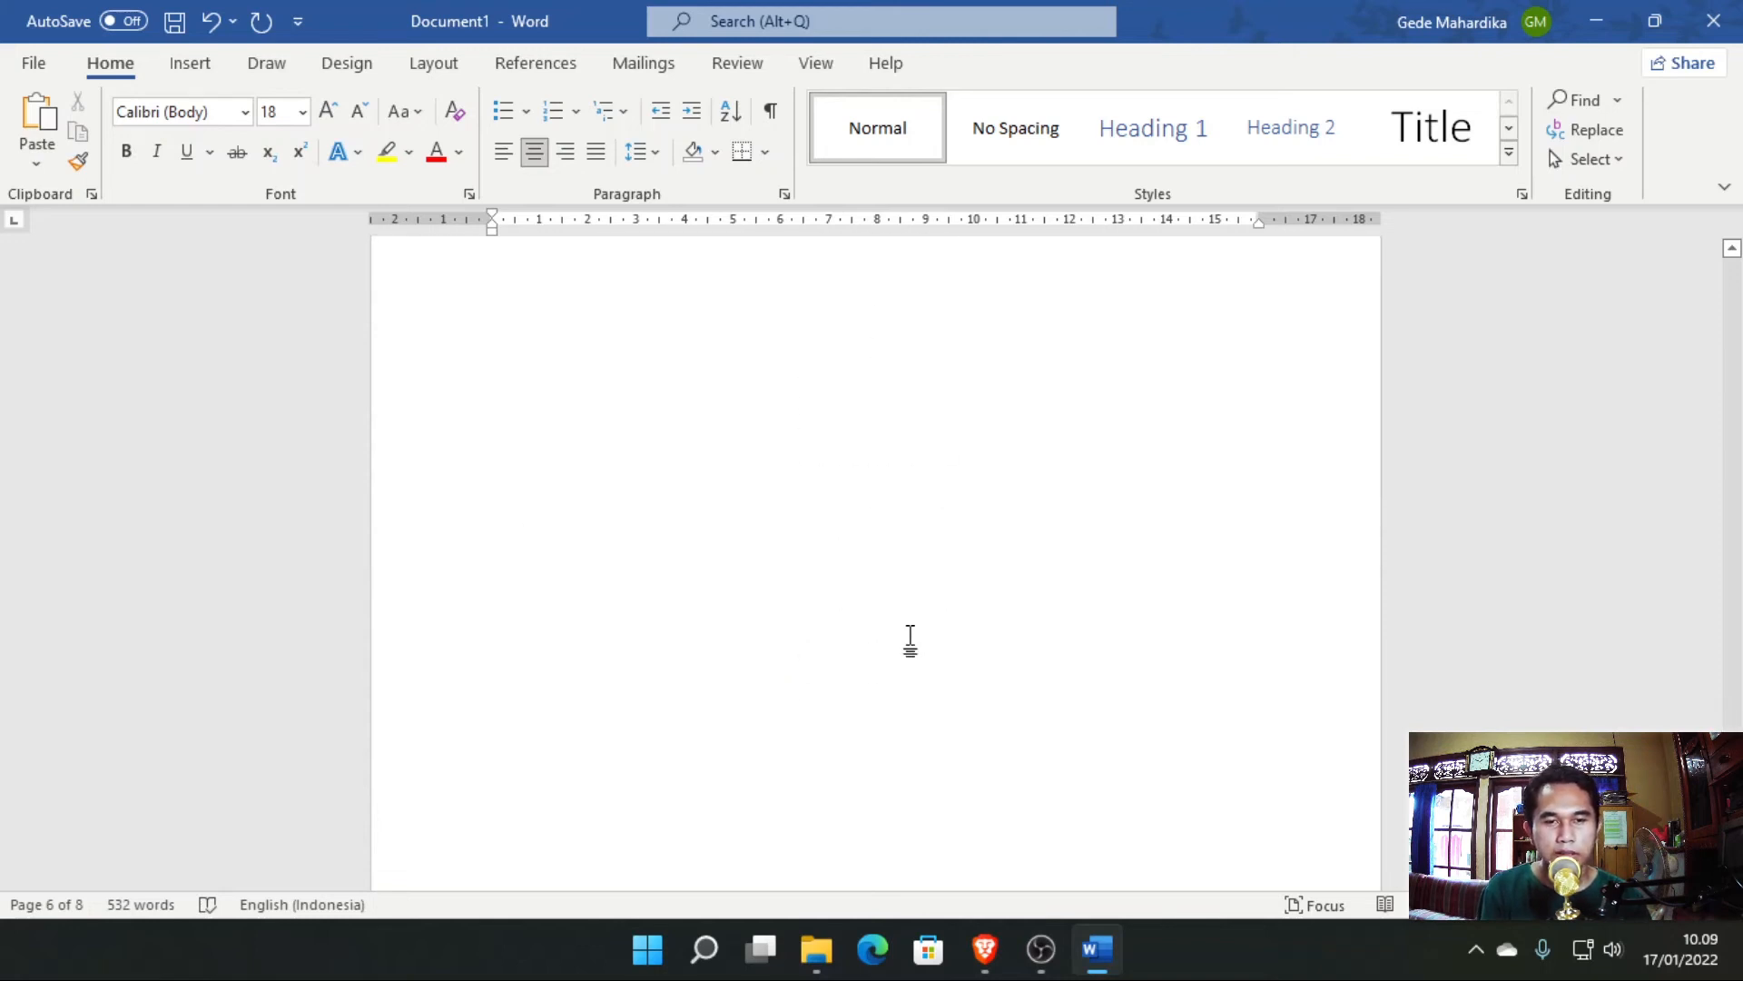
scroll(910, 641, down, 6)
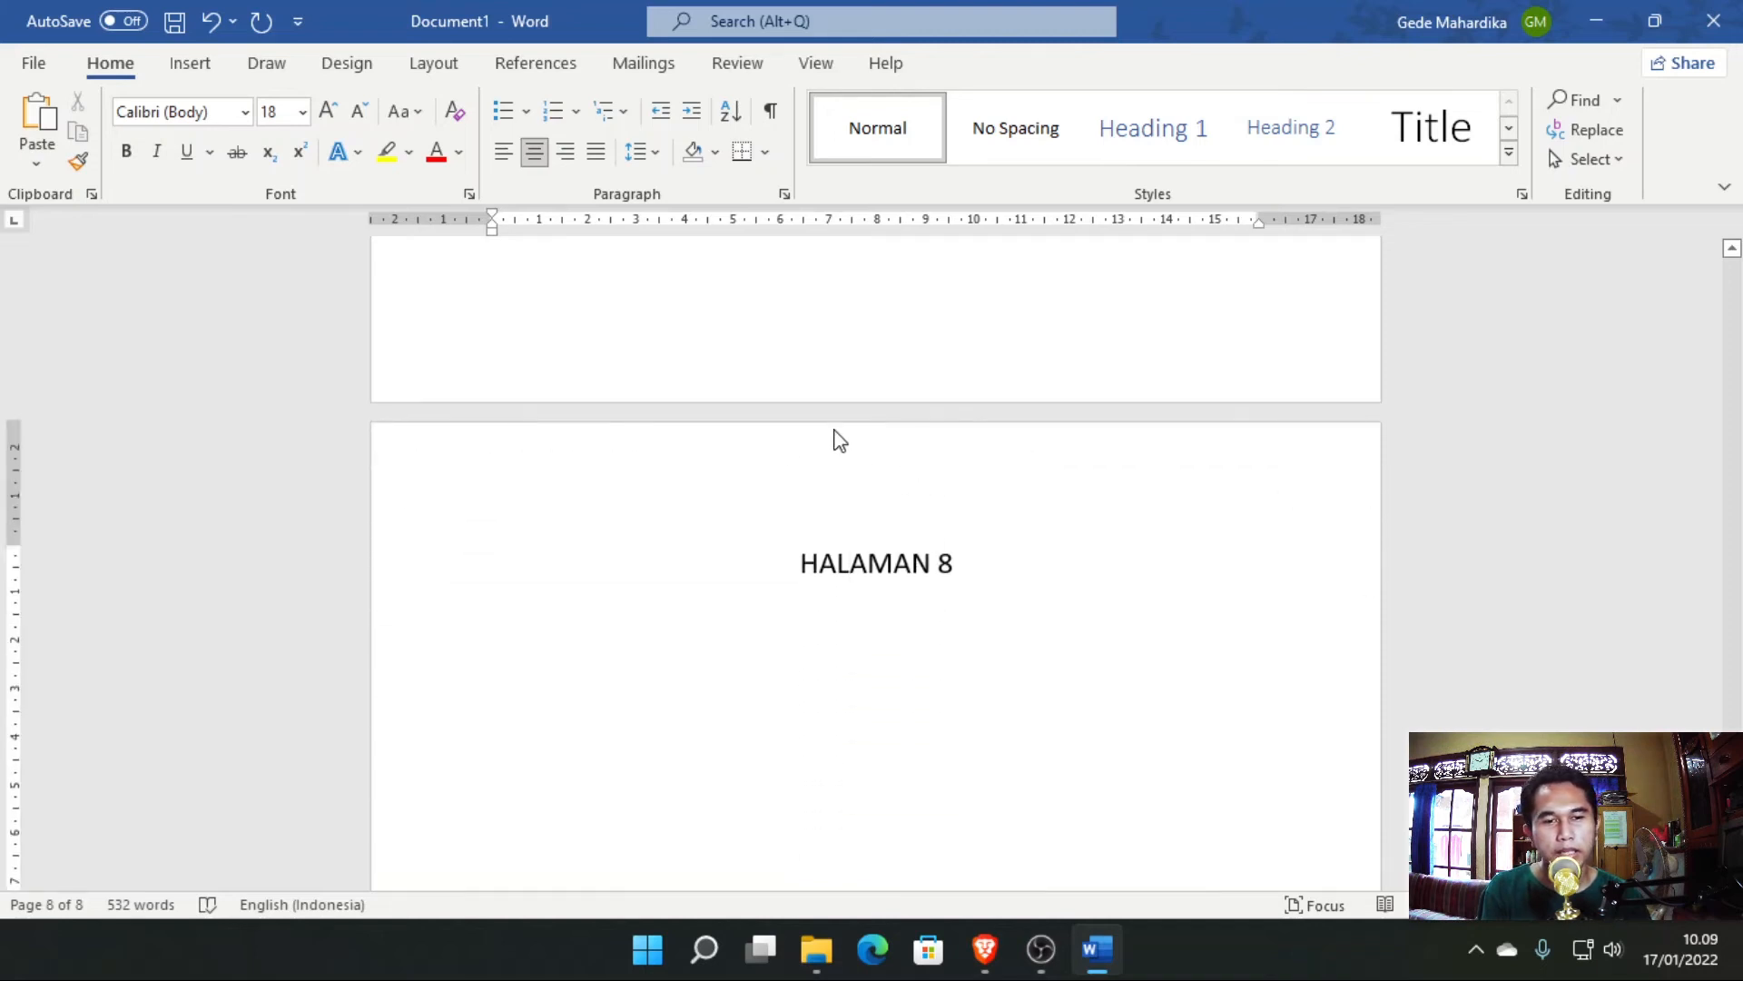
scroll(942, 596, down, 10)
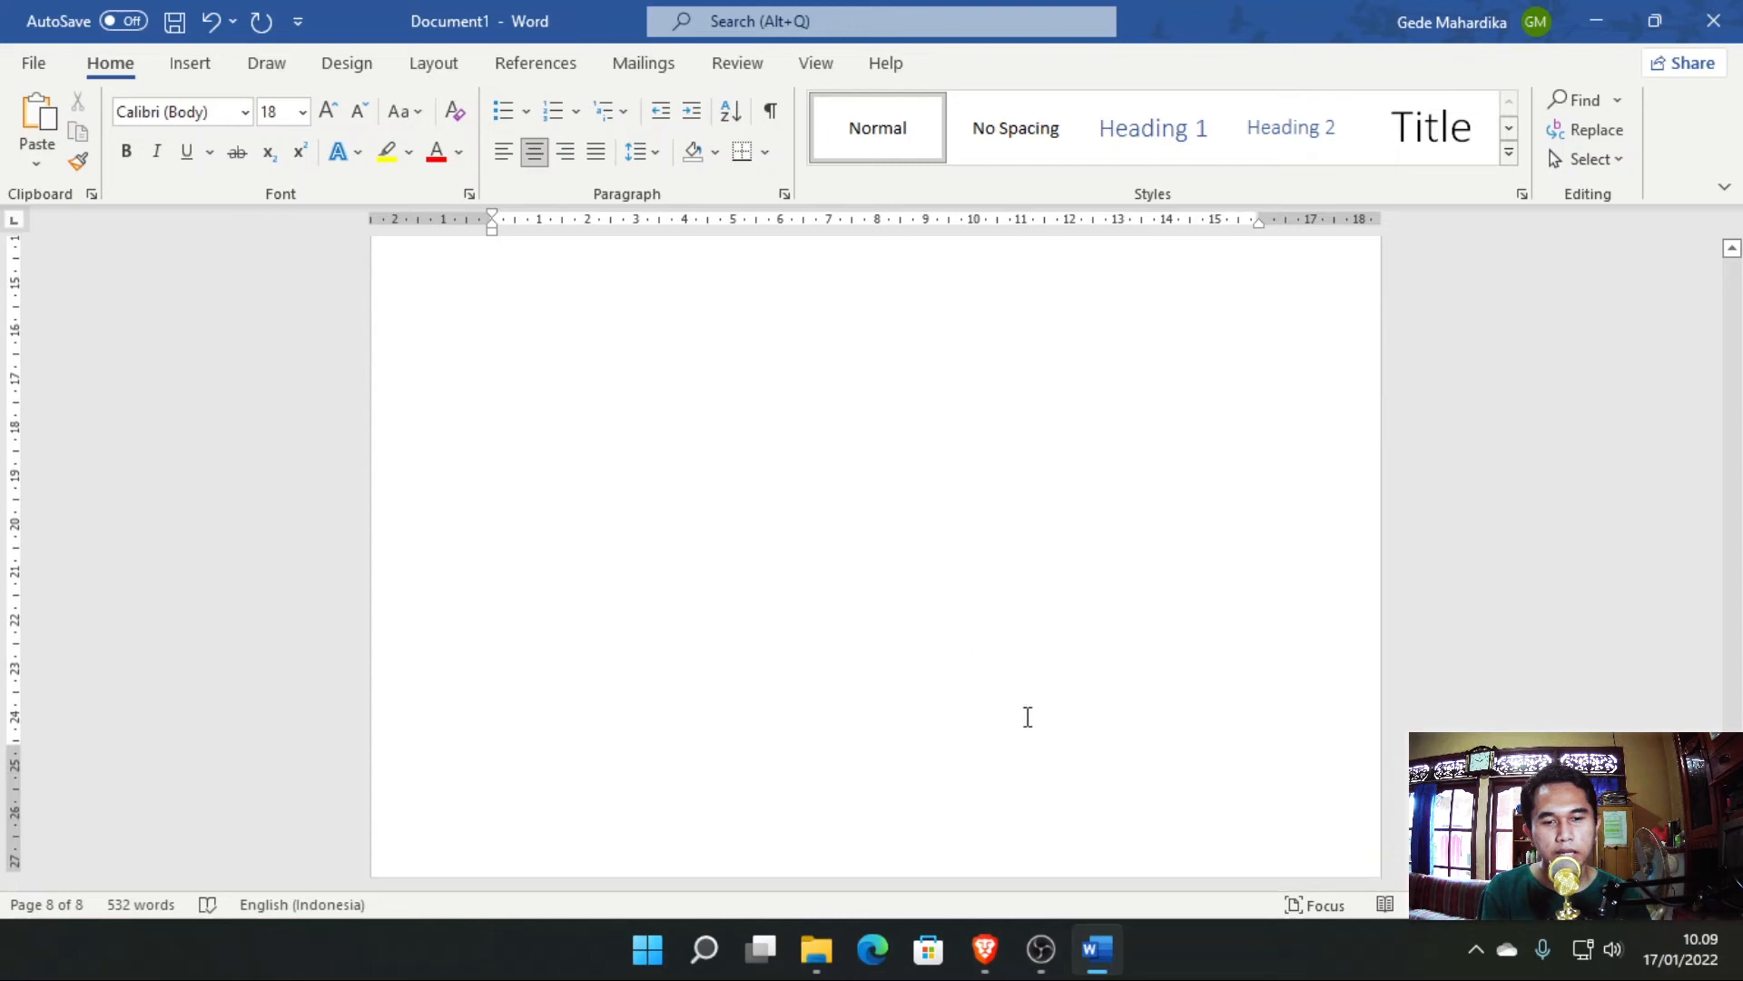
Go back to the beginning and compare the page numbering of the HALAMAN 1 and HALAMAN 2 pages.
scroll(1351, 737, up, 20)
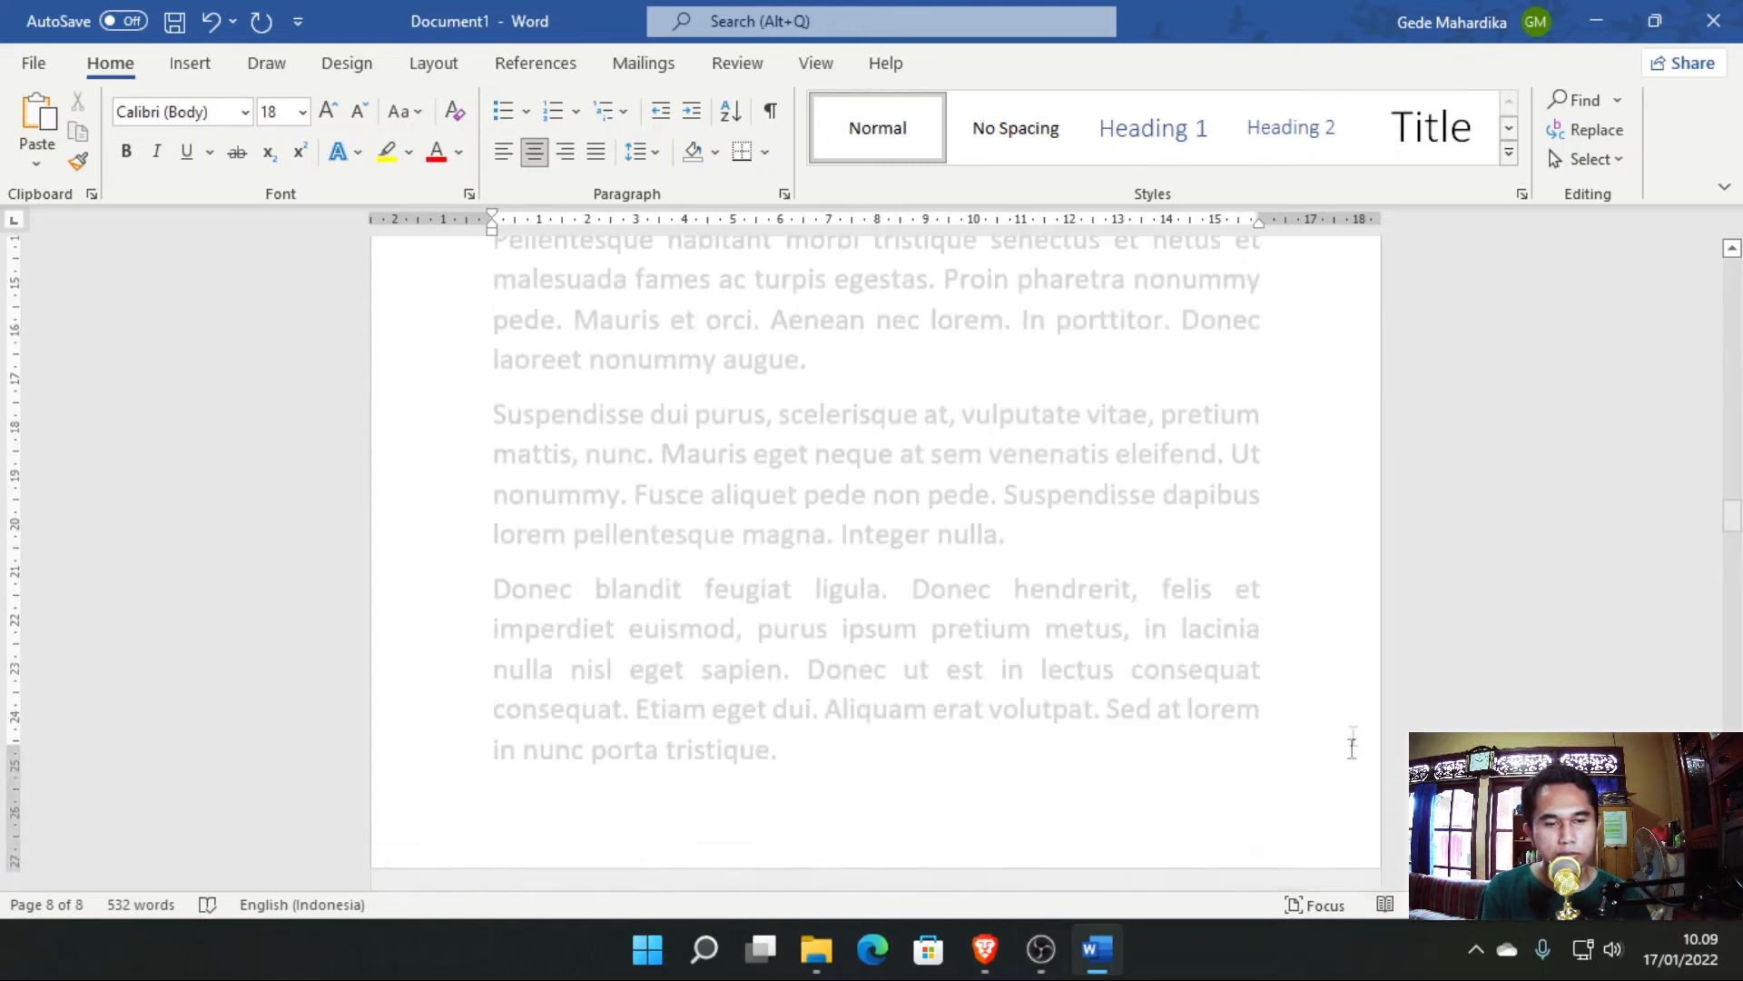
scroll(1353, 736, up, 18)
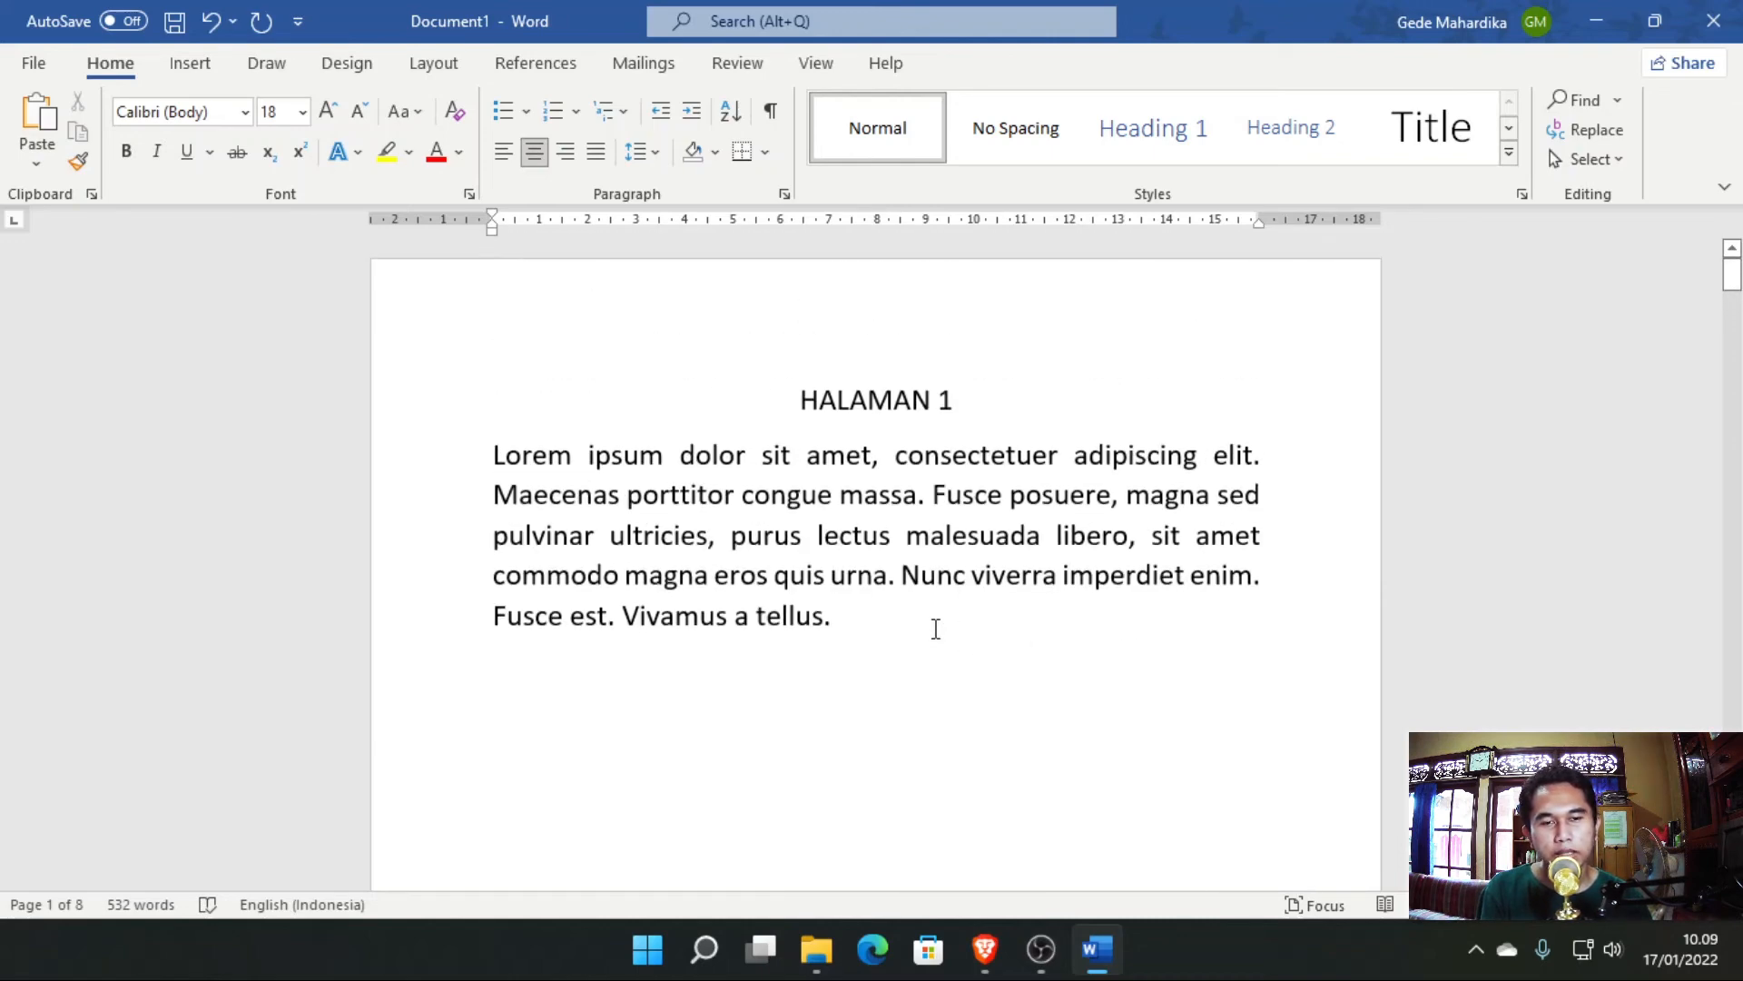
scroll(935, 636, down, 18)
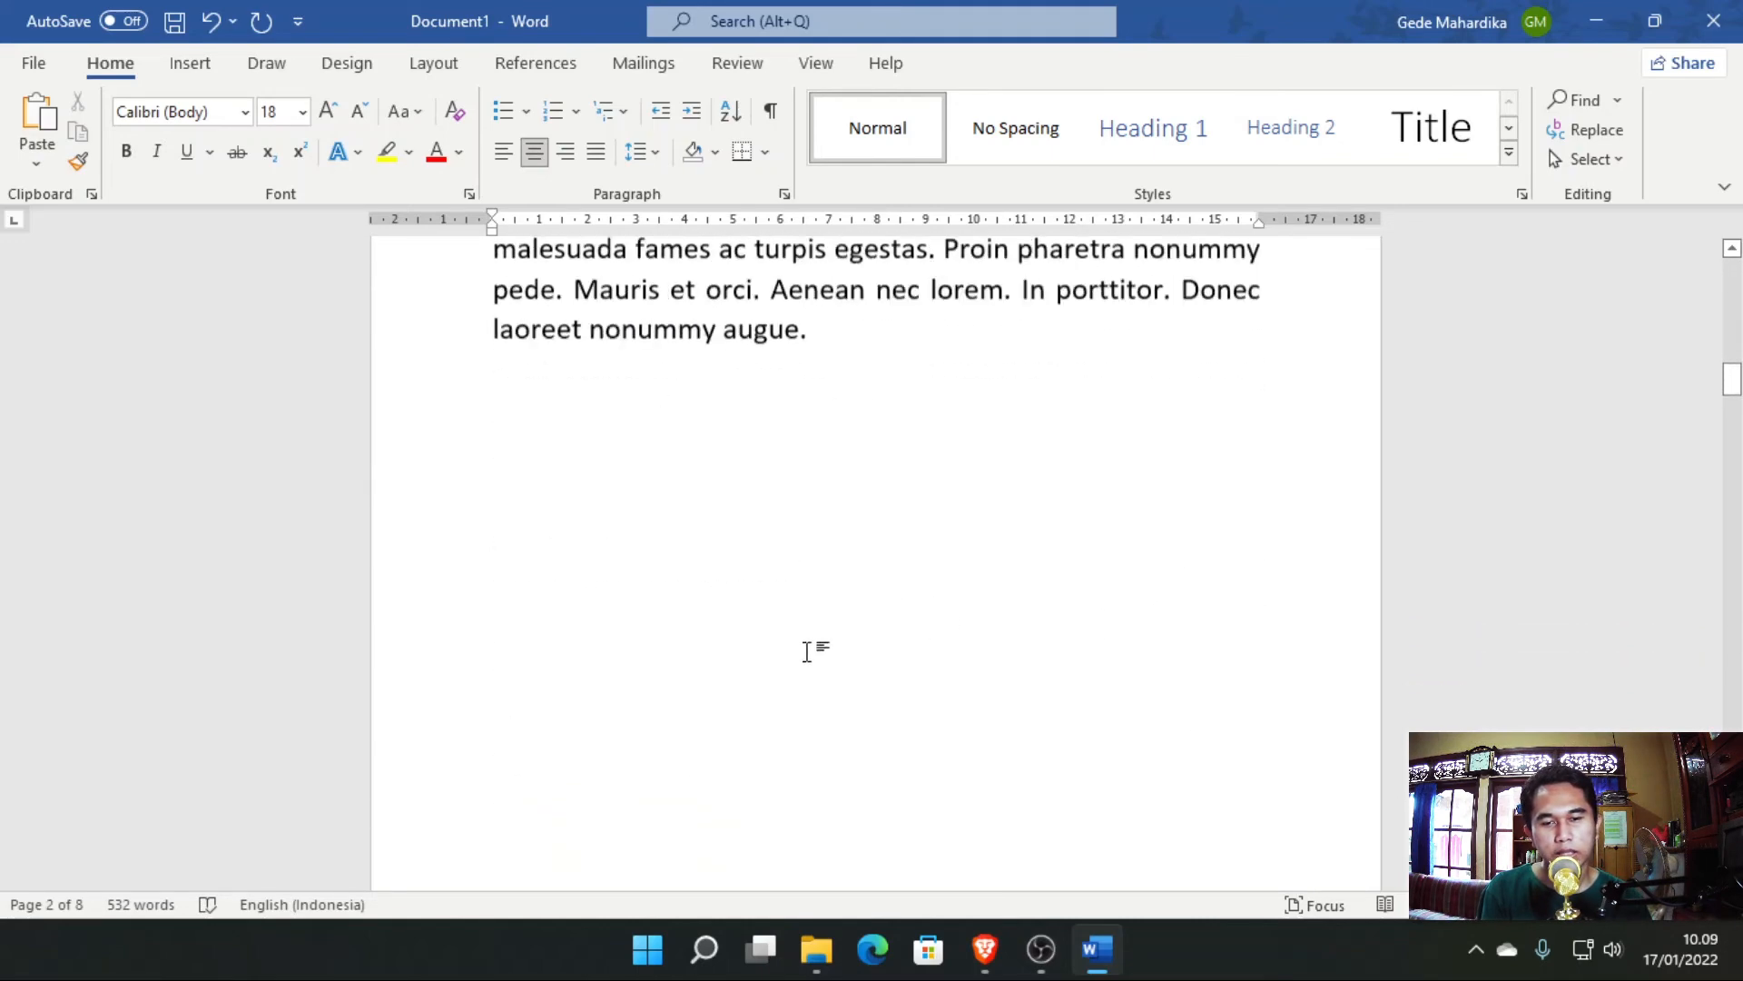
scroll(908, 708, up, 4)
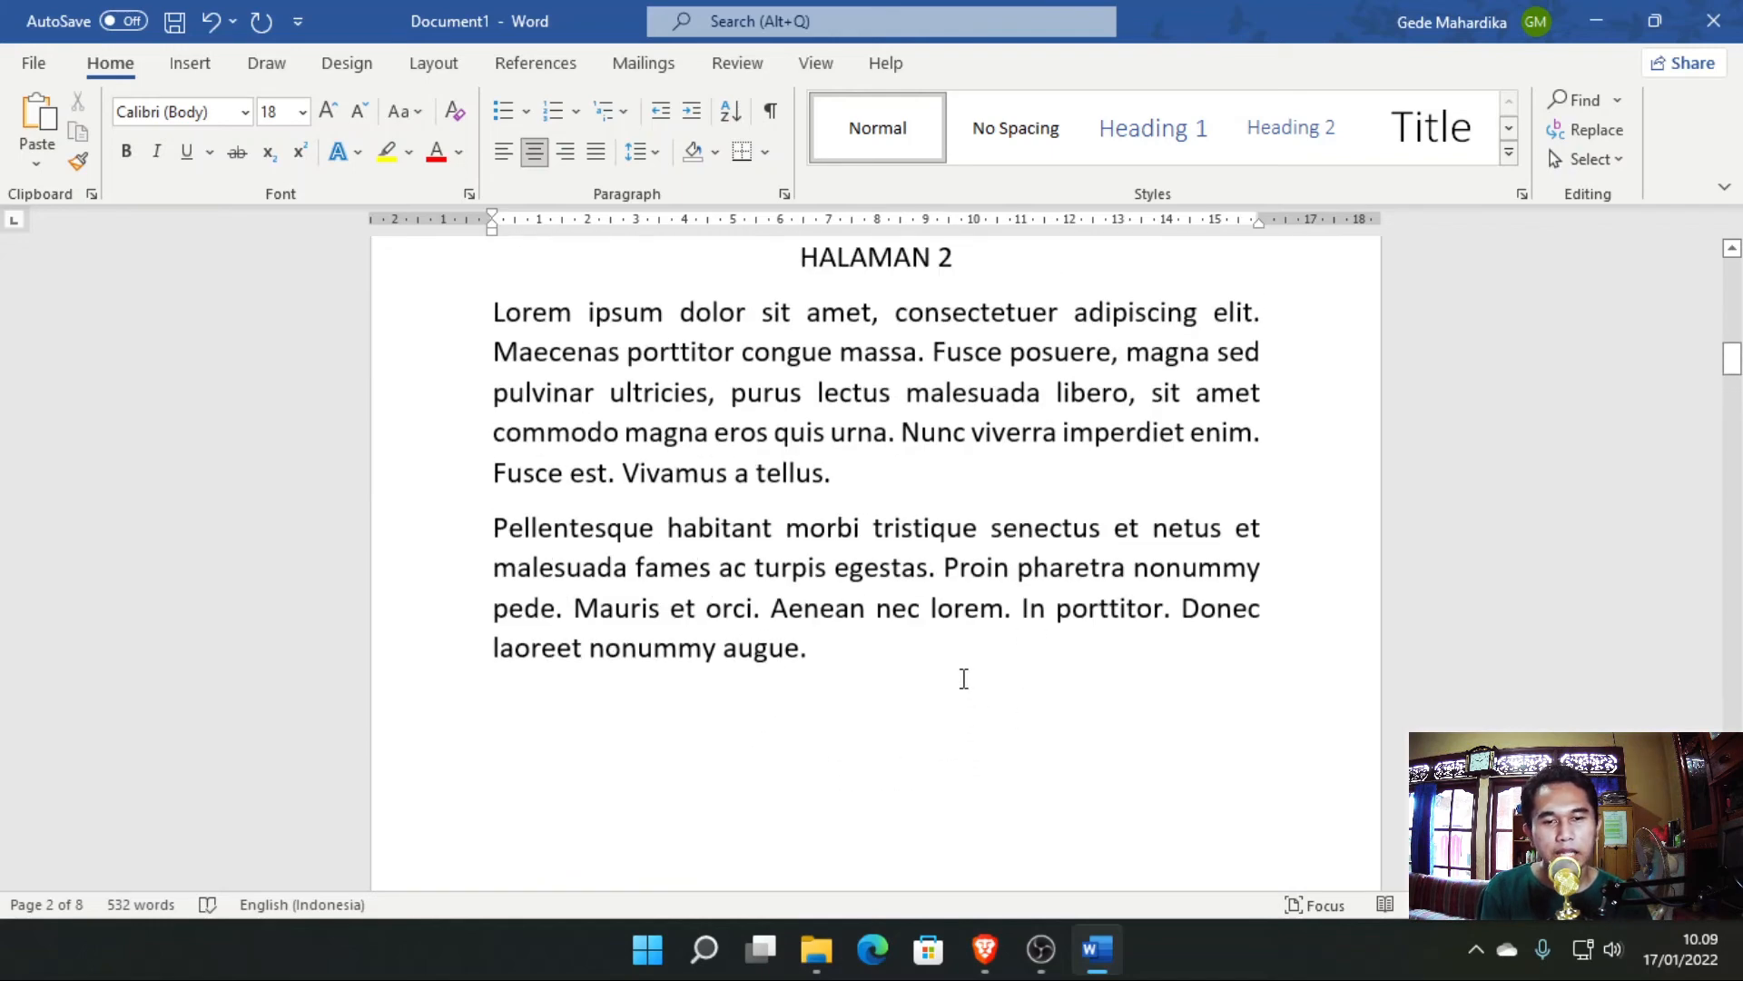
scroll(963, 679, up, 5)
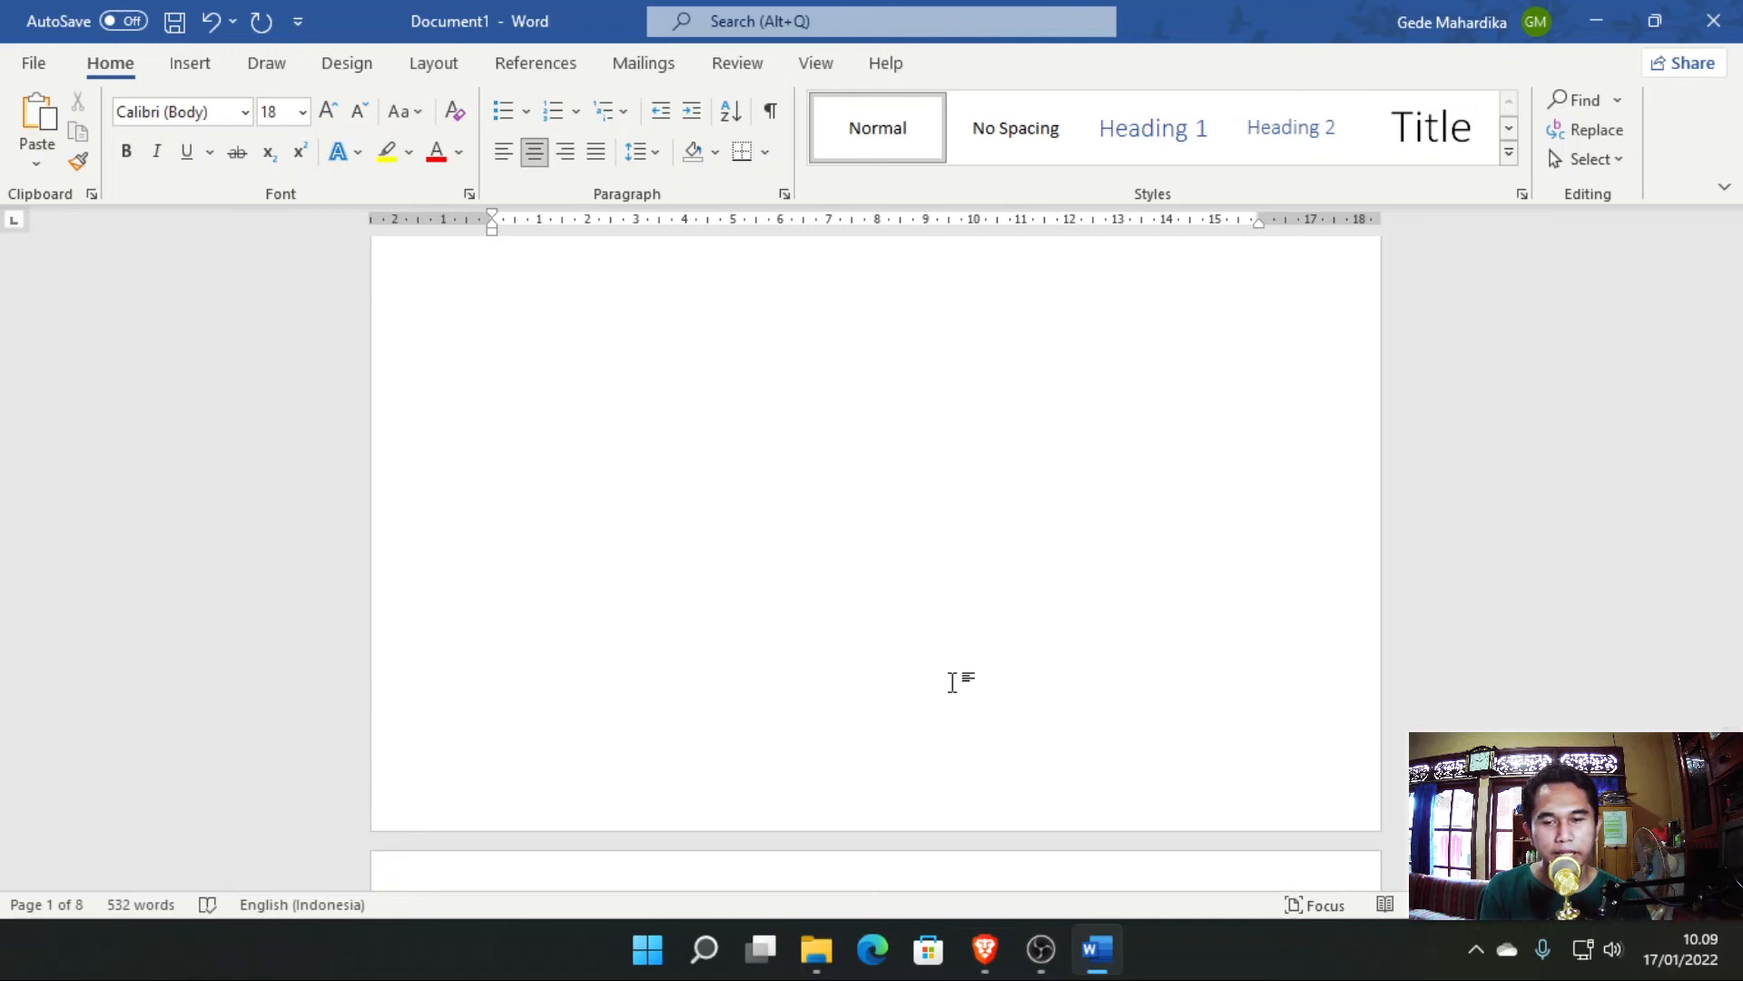
scroll(892, 416, up, 5)
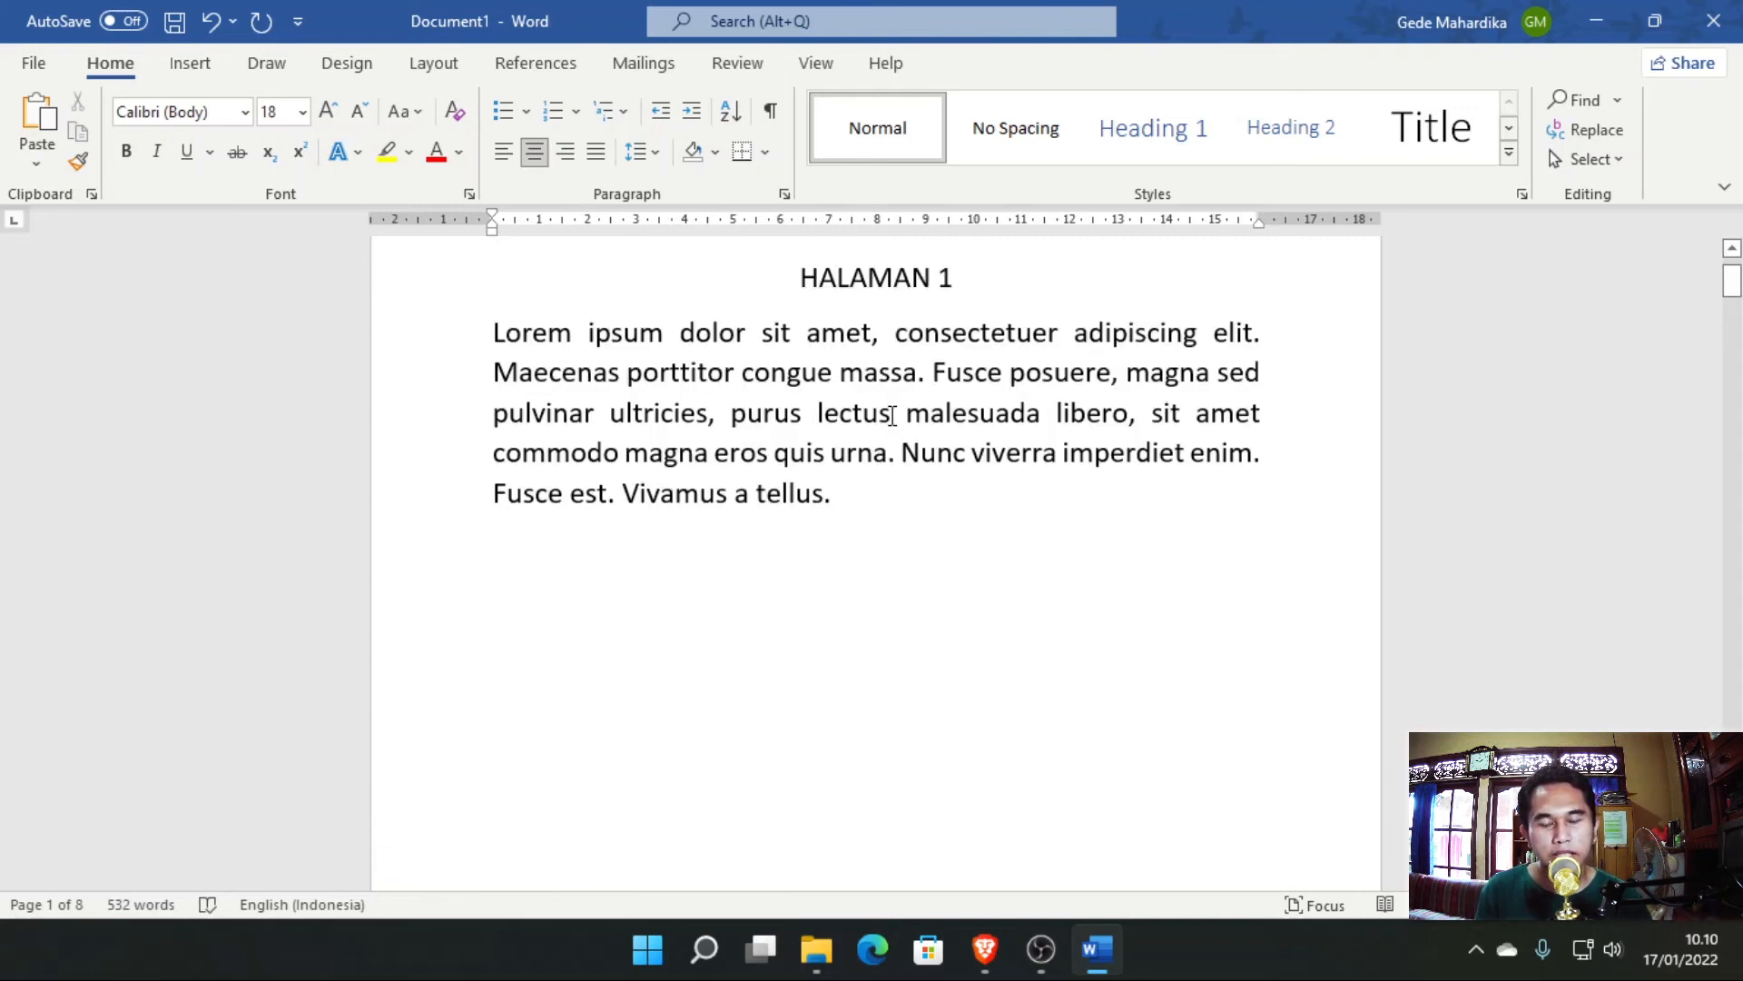
click(884, 499)
scroll(886, 501, down, 10)
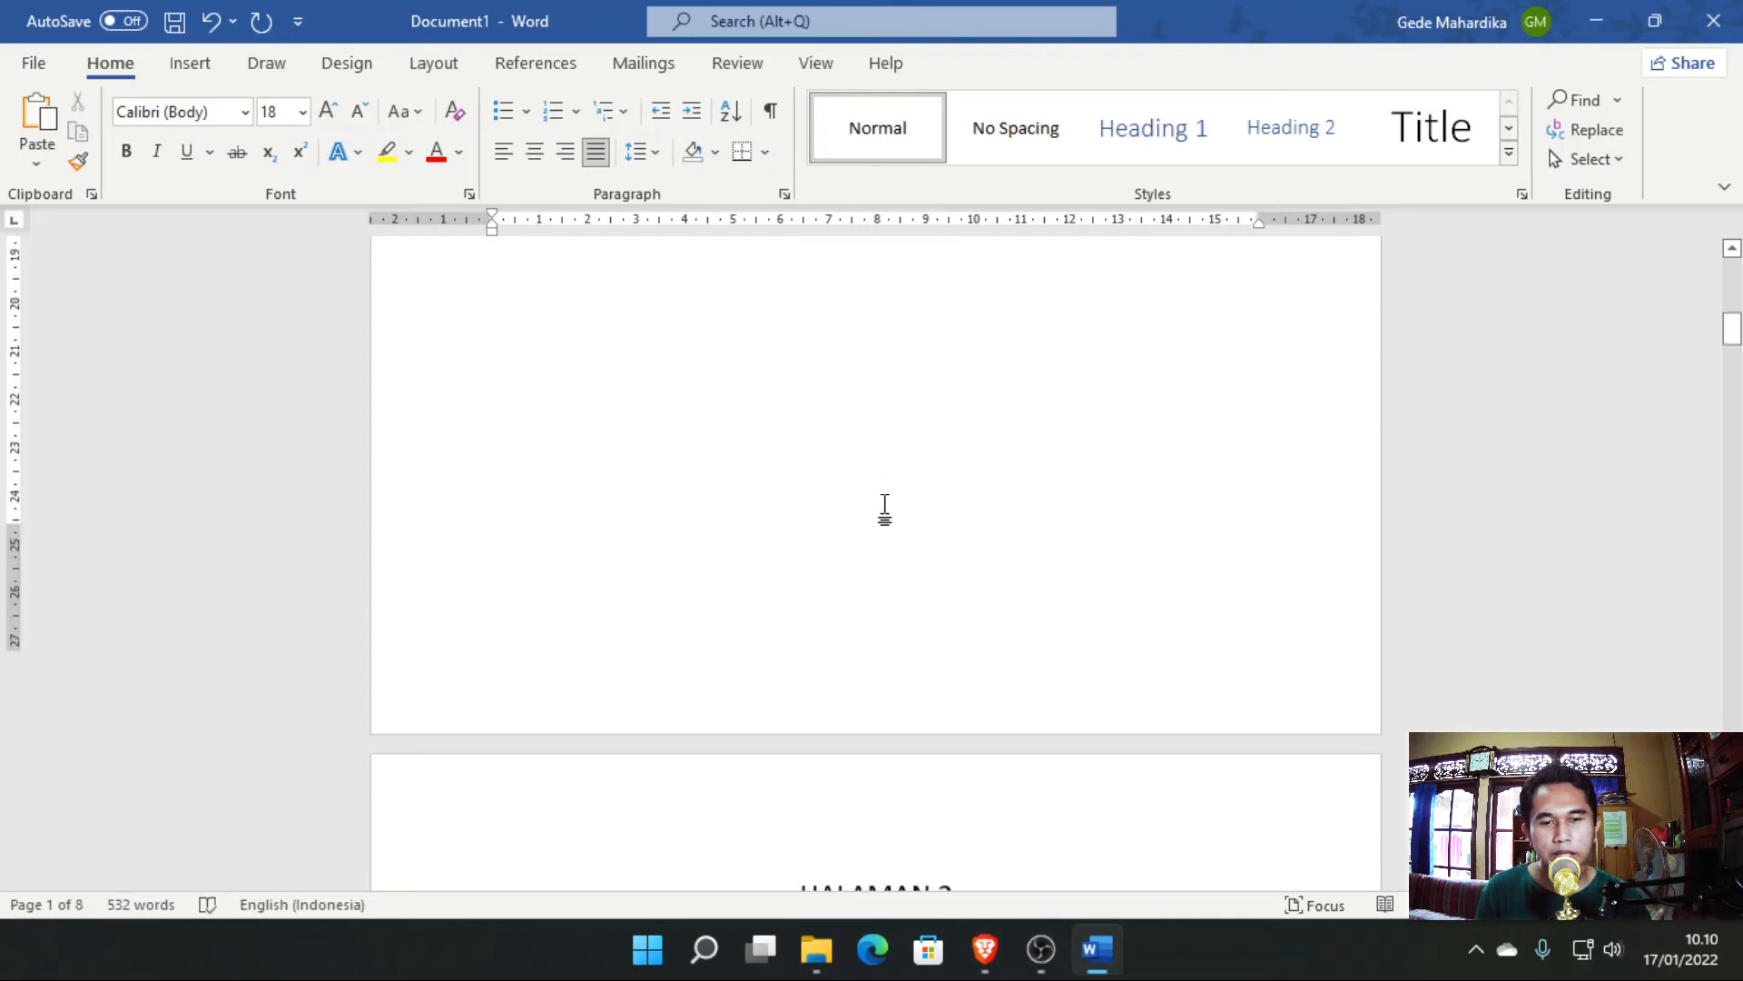
scroll(887, 504, down, 1)
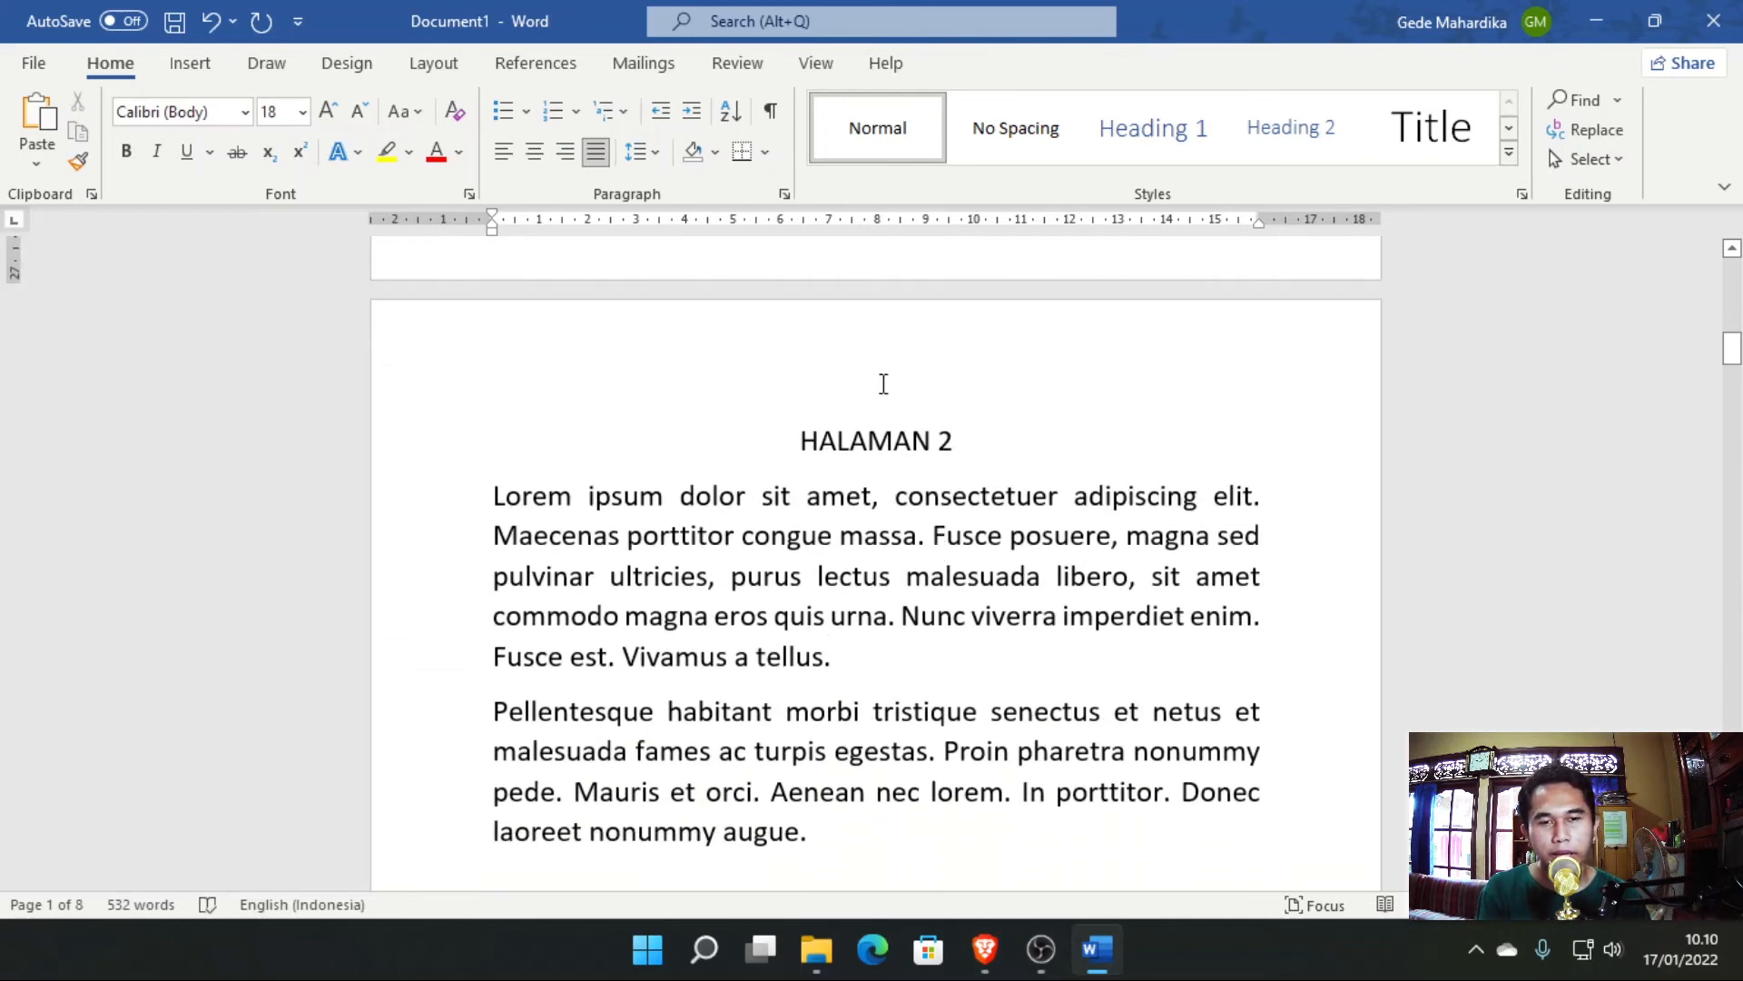
scroll(889, 328, down, 8)
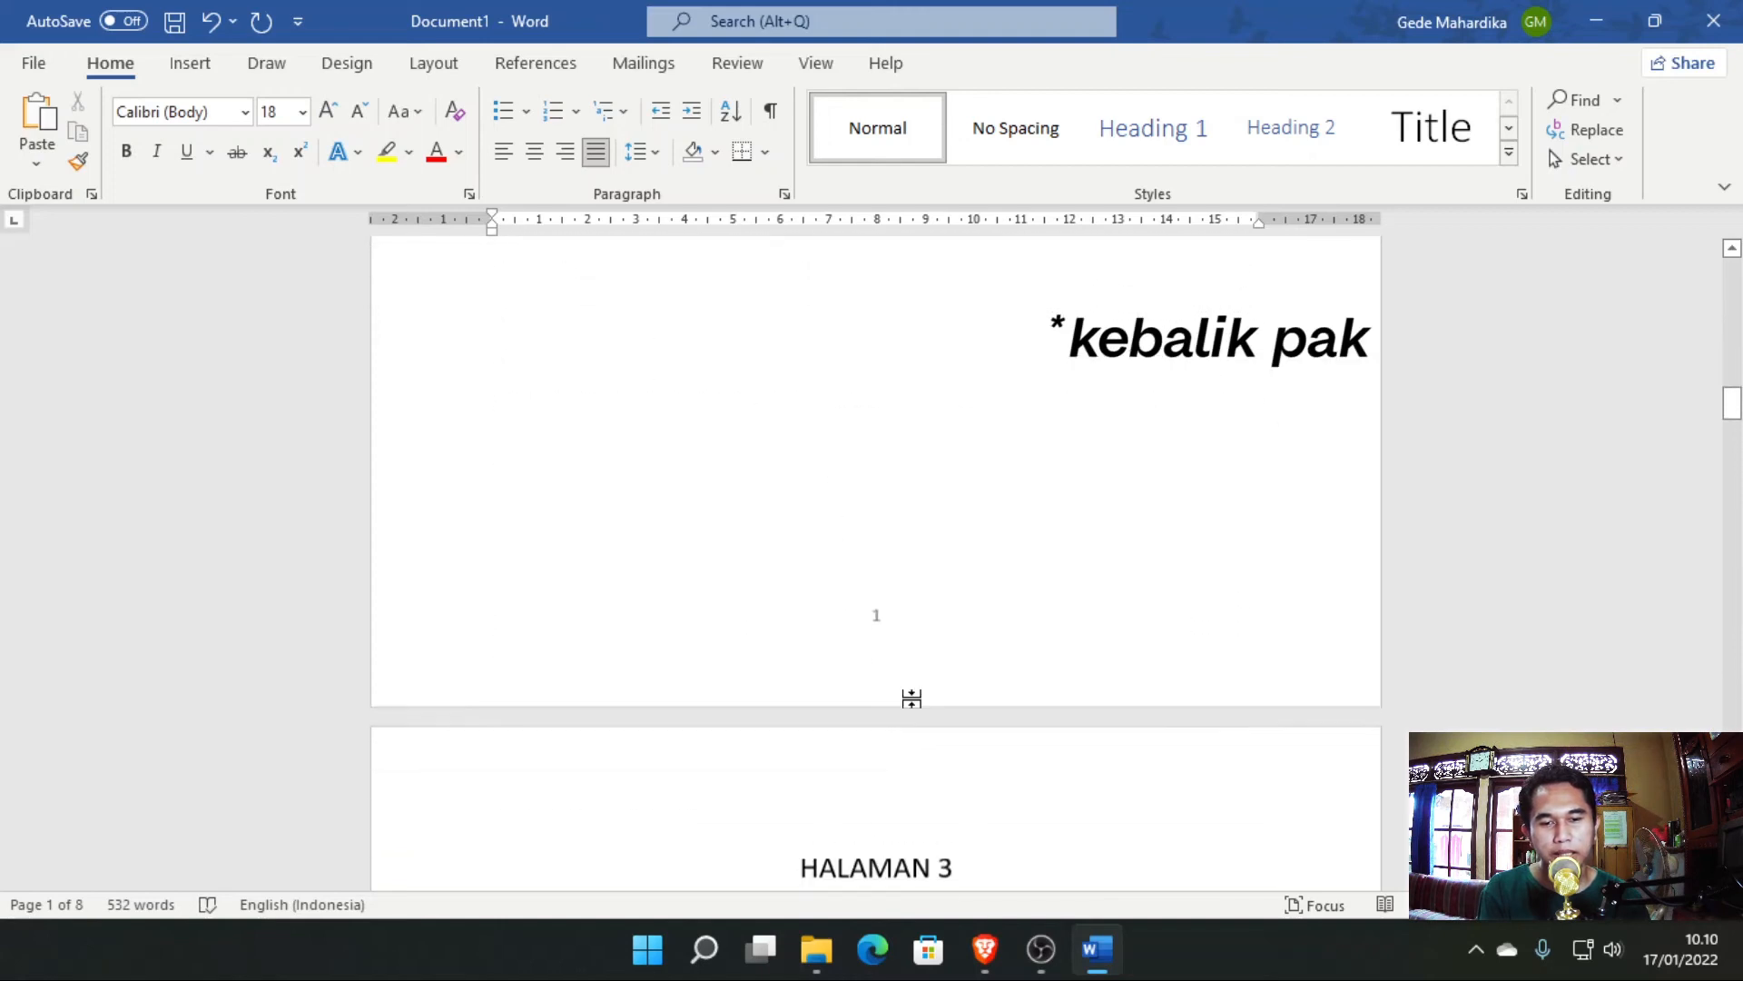
scroll(872, 655, up, 9)
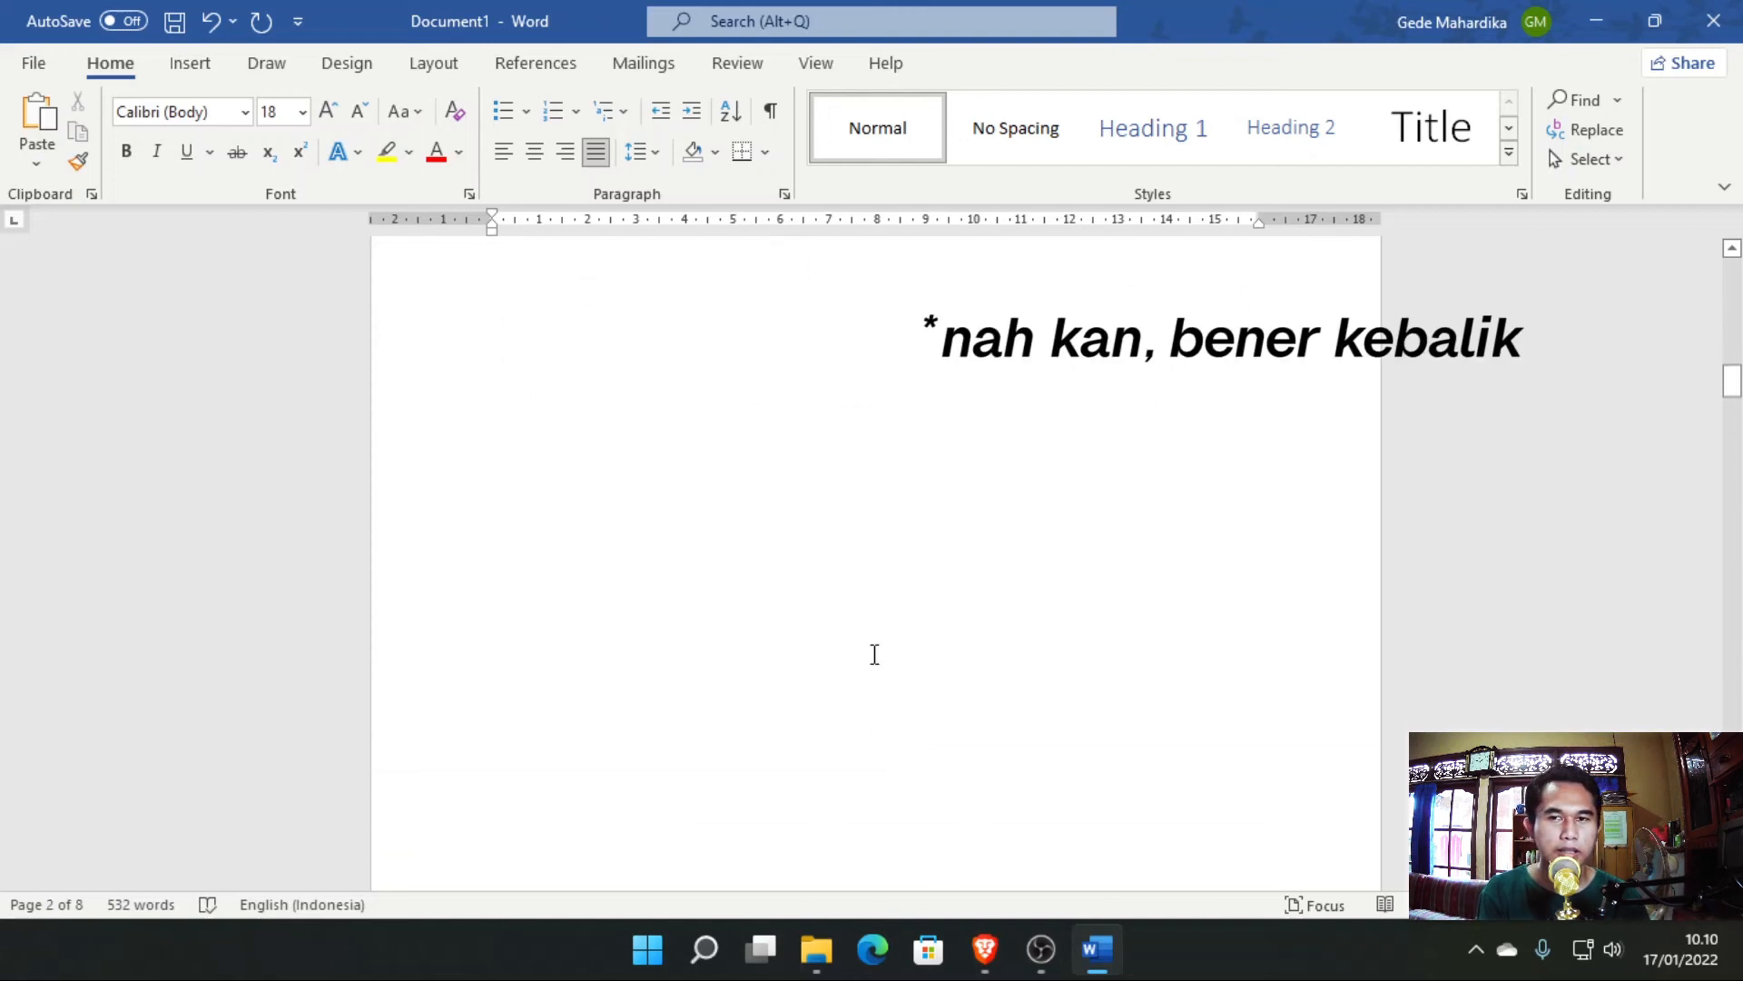
Check the HALAMAN 2 page's footer number, view the page number options from its header, and return to the body text.
scroll(847, 435, down, 9)
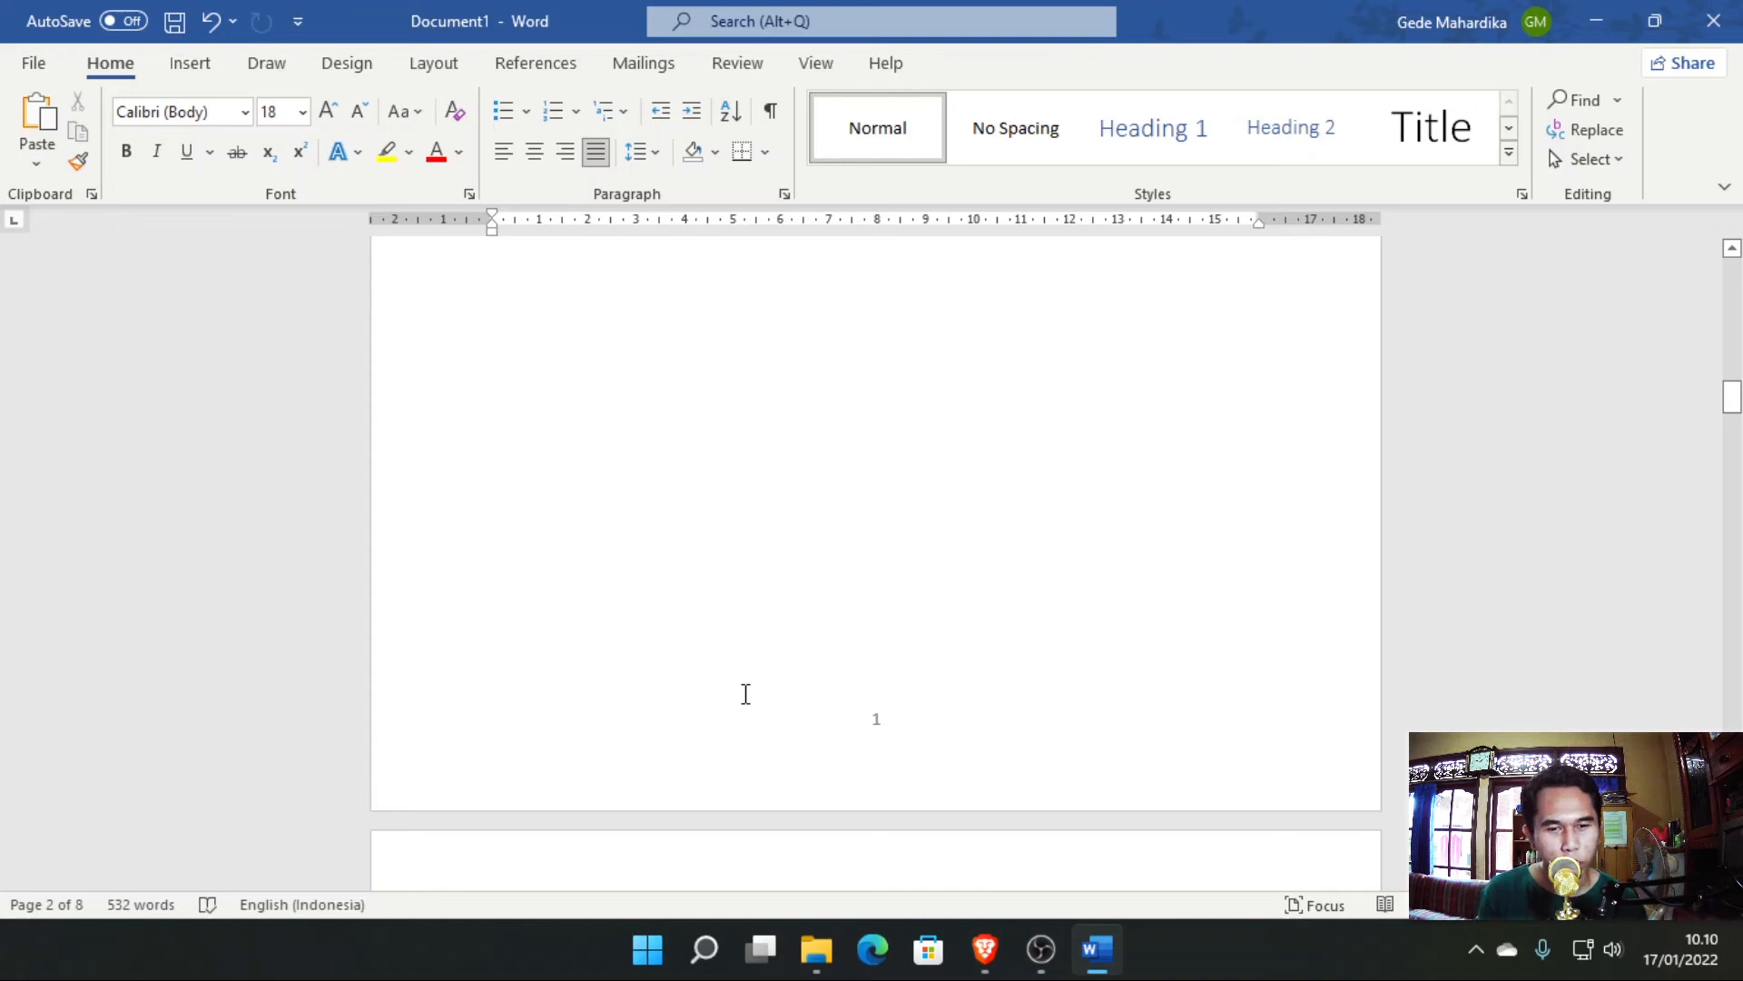
scroll(746, 694, up, 9)
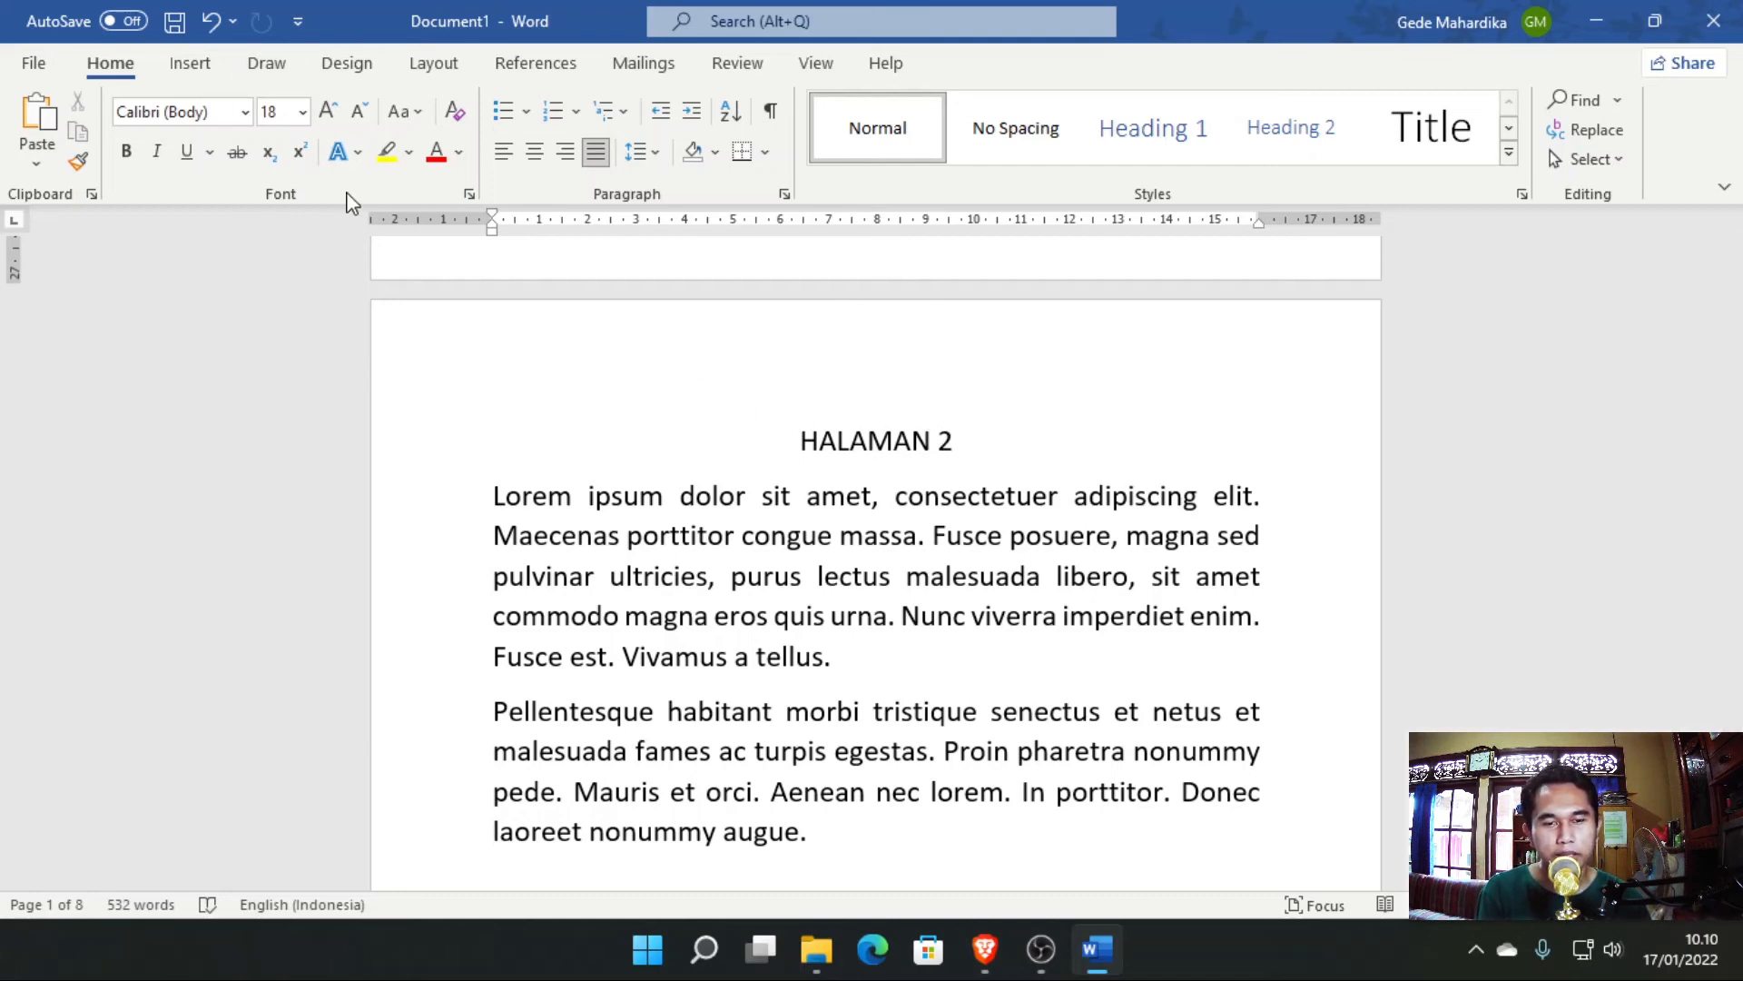
double_click(825, 385)
click(153, 136)
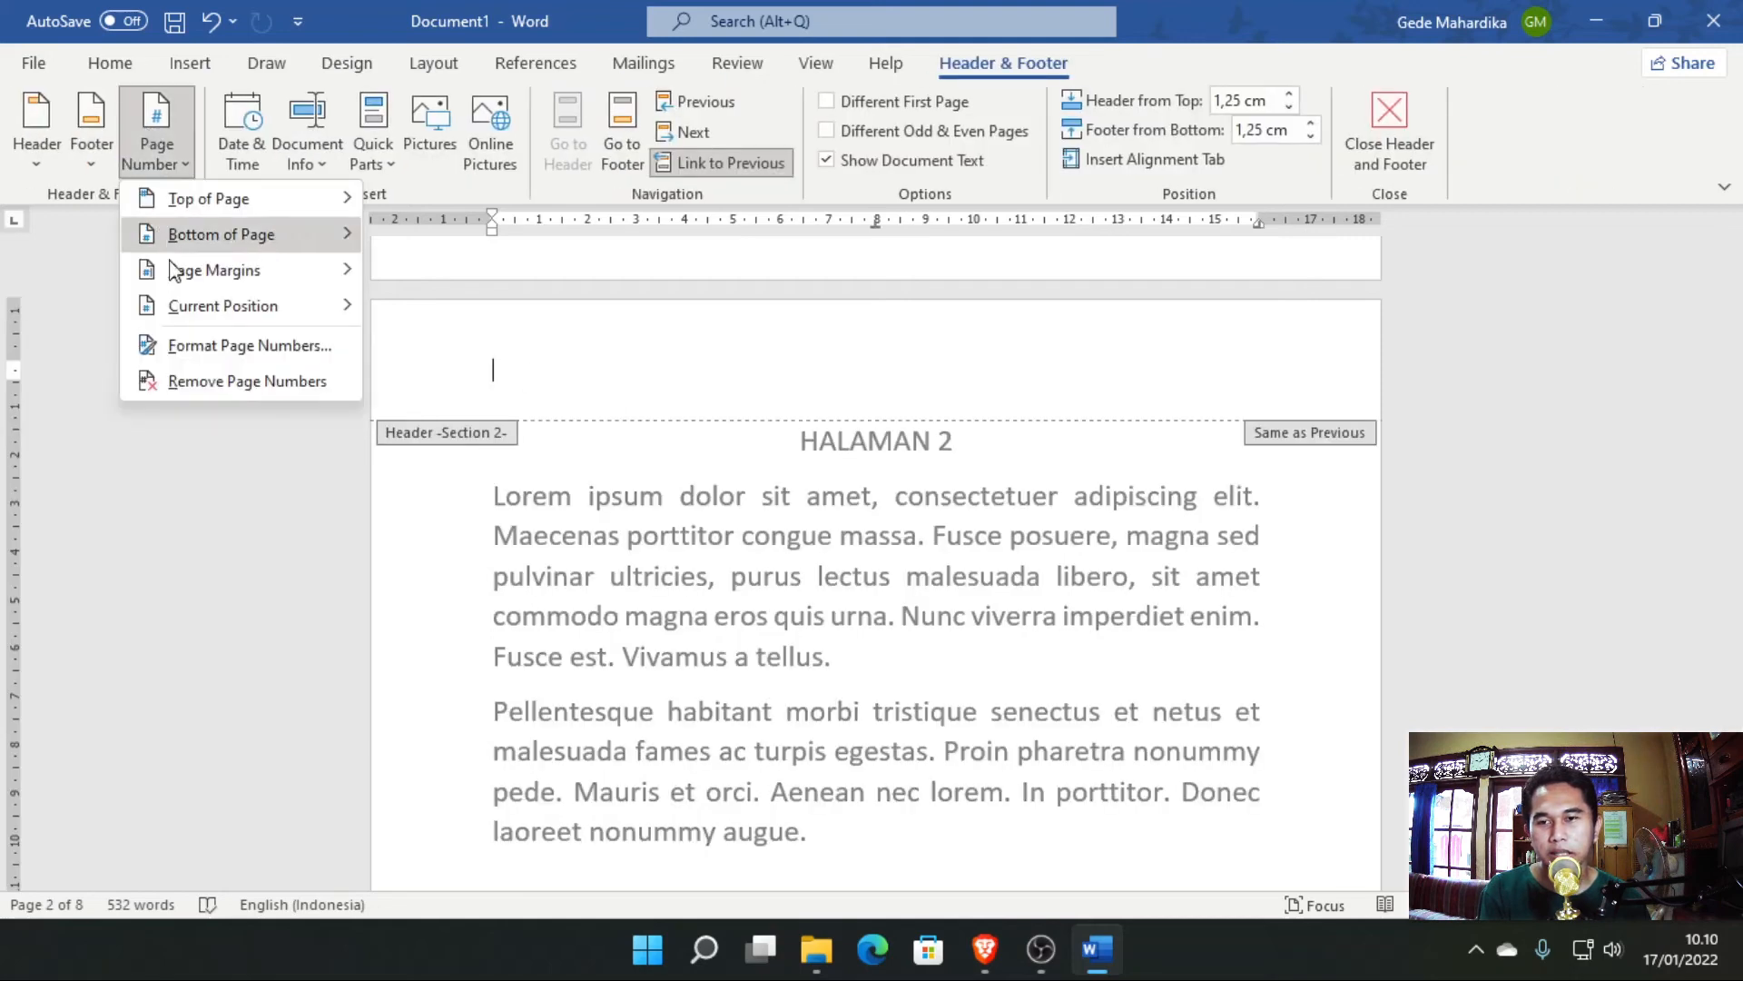
click(156, 143)
double_click(821, 572)
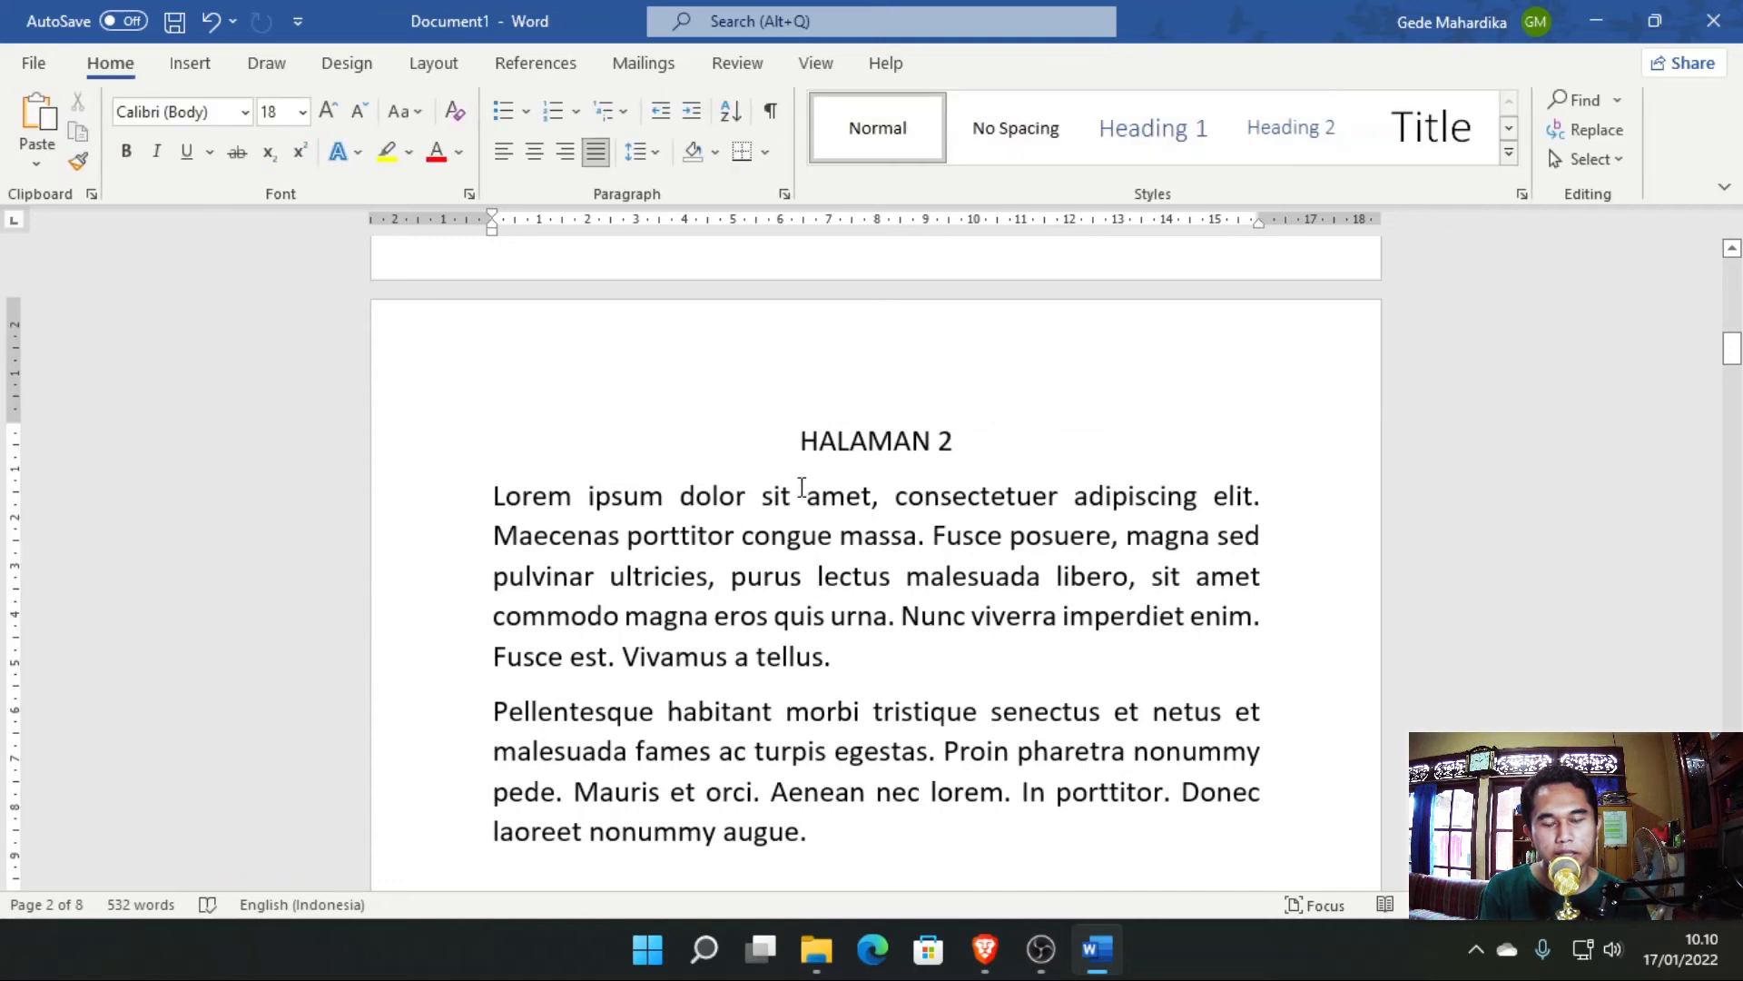
Compare the foot of the HALAMAN 2 page with the start of the HALAMAN 3 page and return to the HALAMAN 2 text.
scroll(761, 487, down, 8)
scroll(762, 486, down, 8)
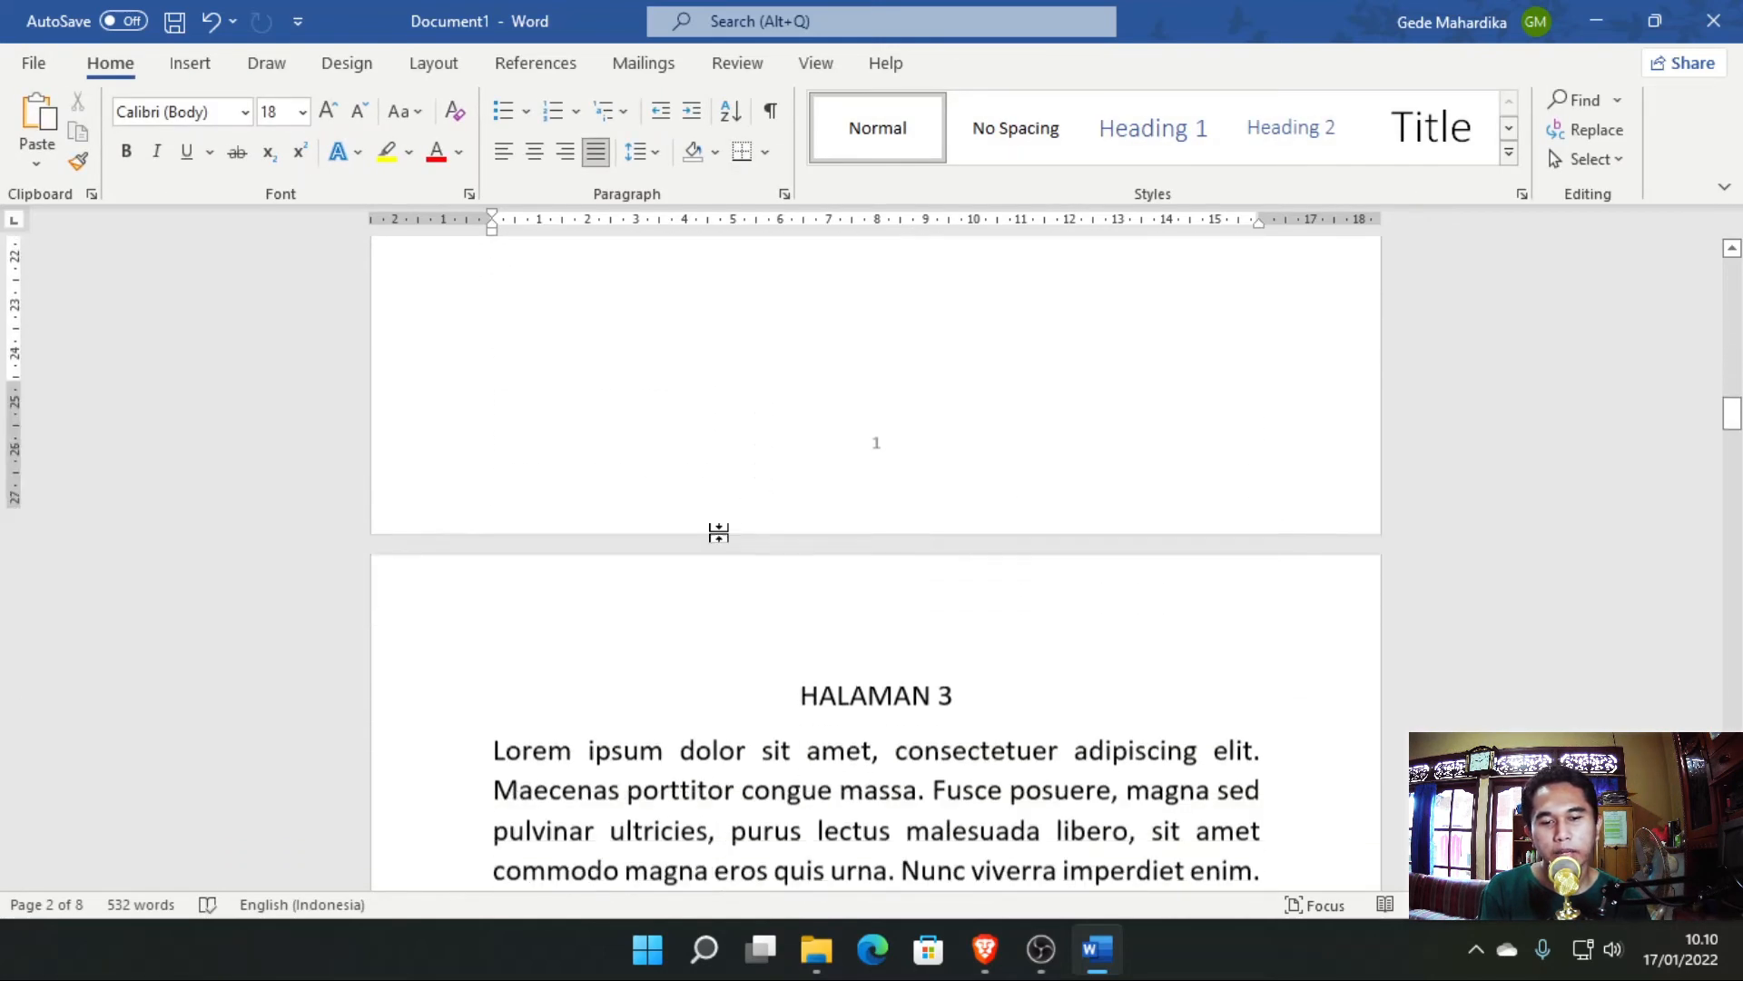
scroll(917, 361, up, 8)
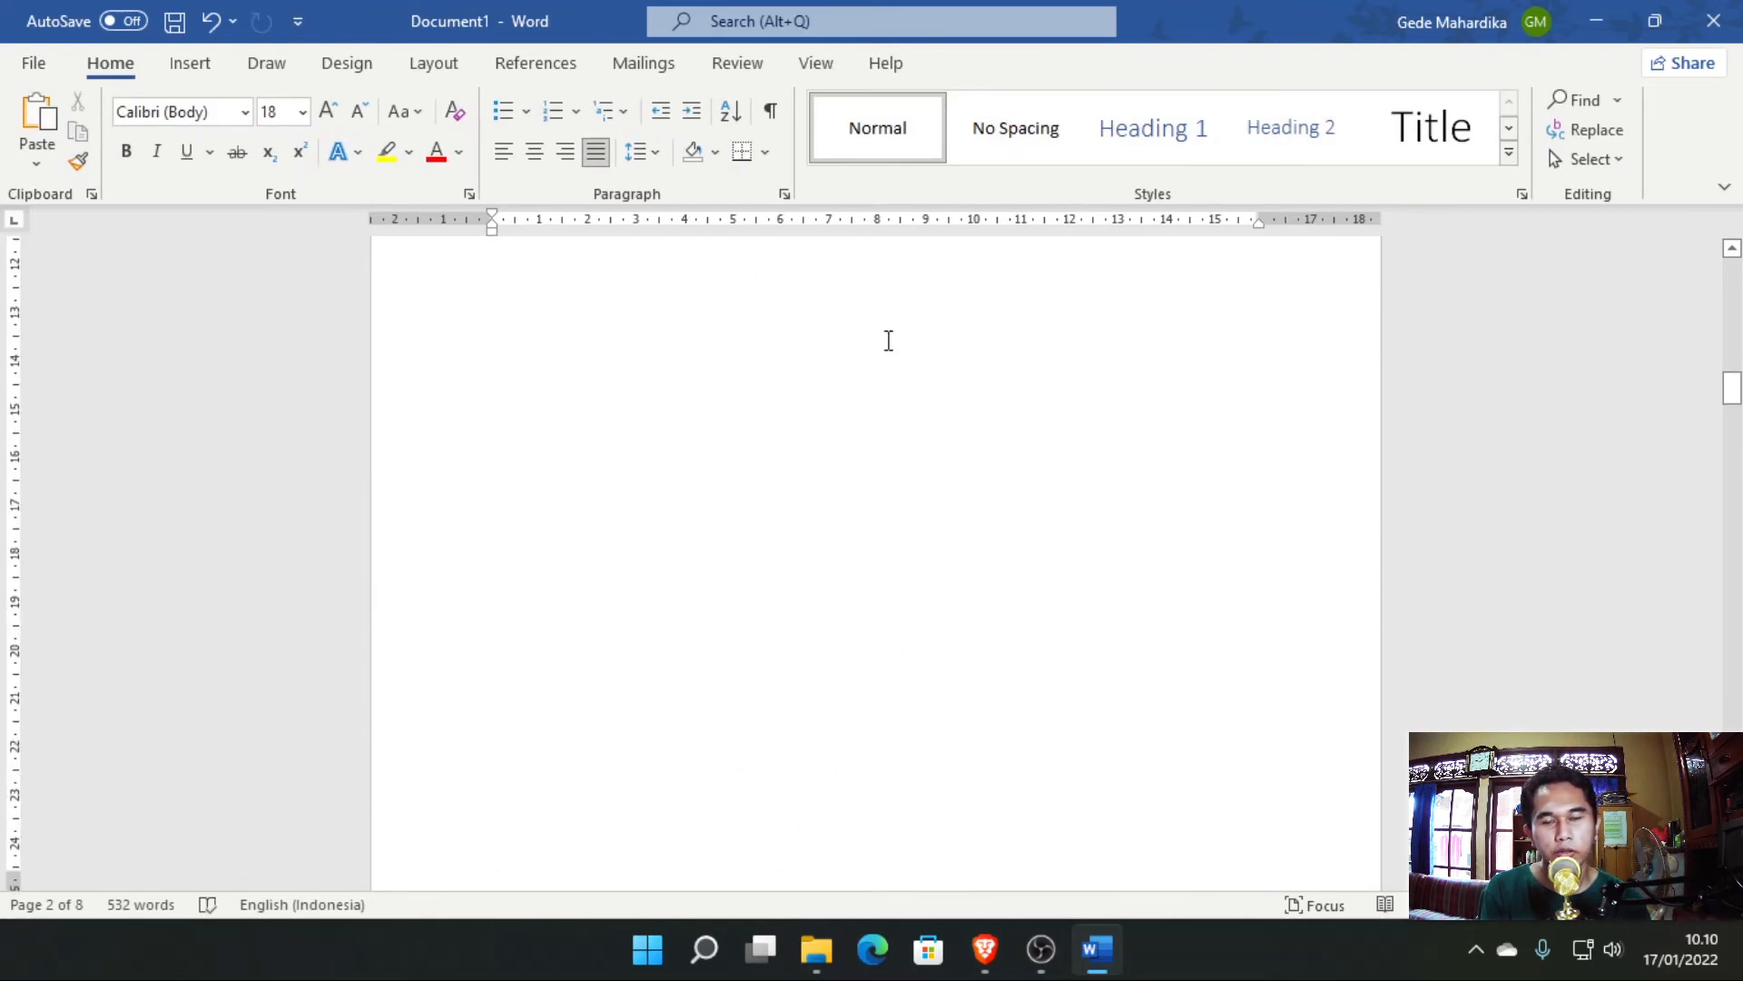
scroll(886, 345, up, 10)
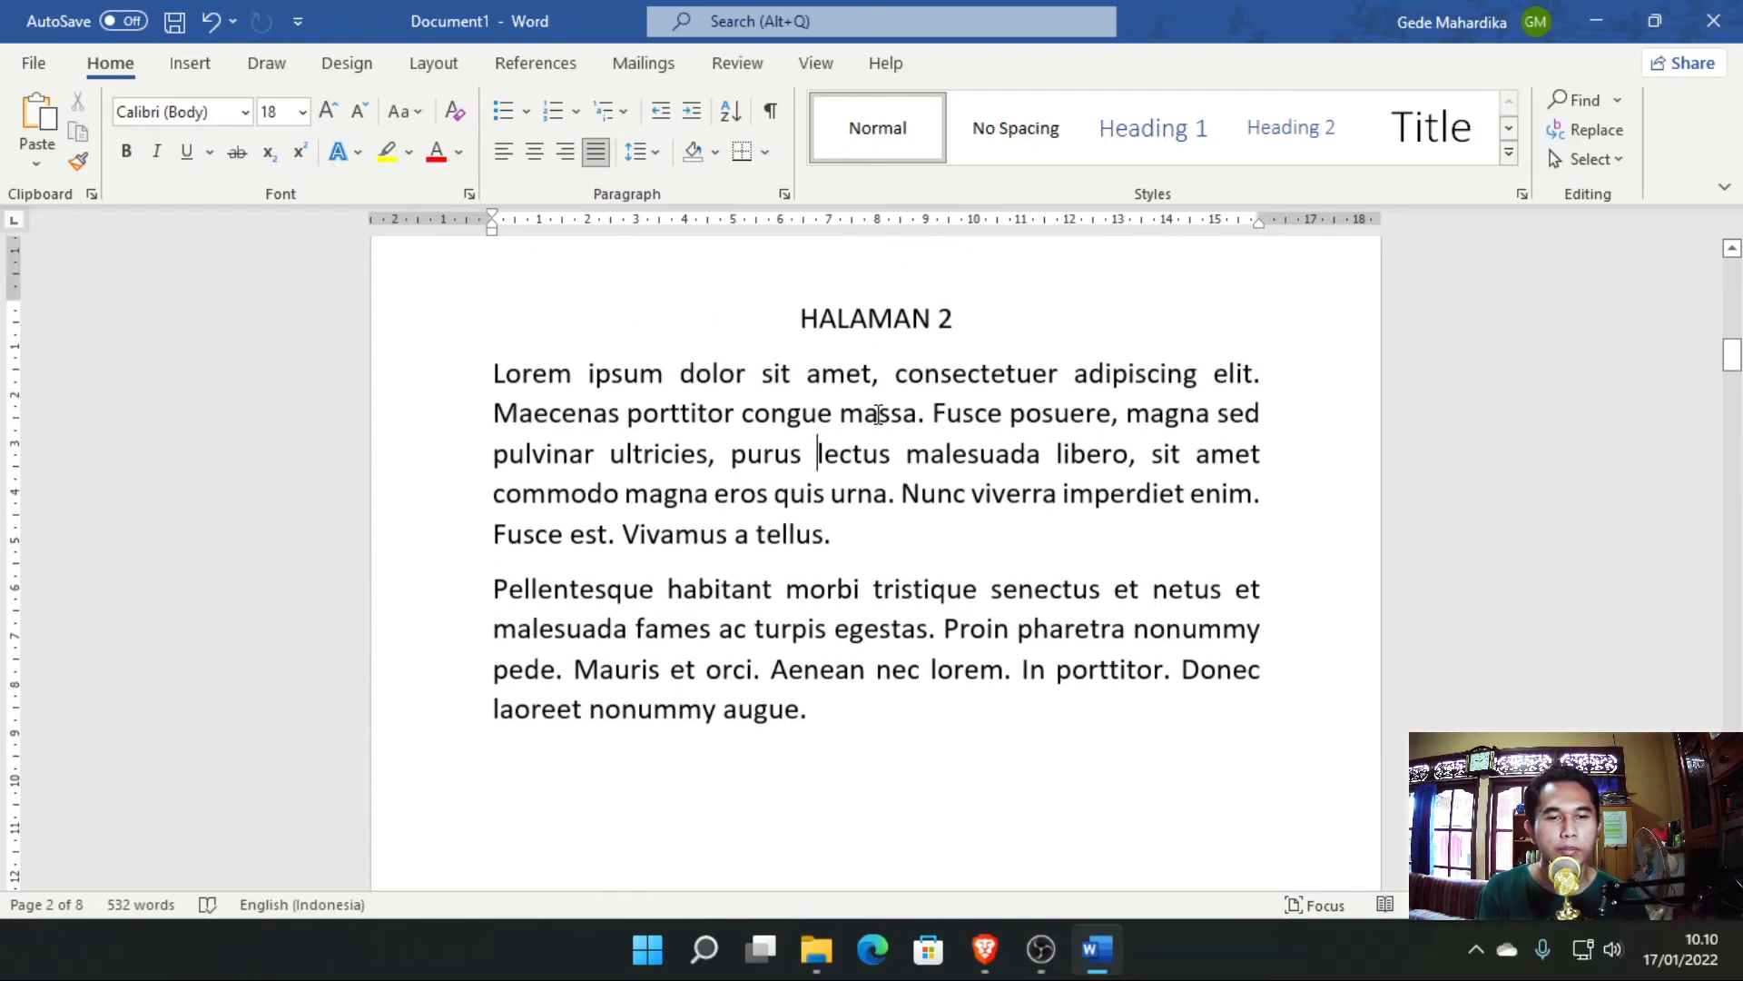